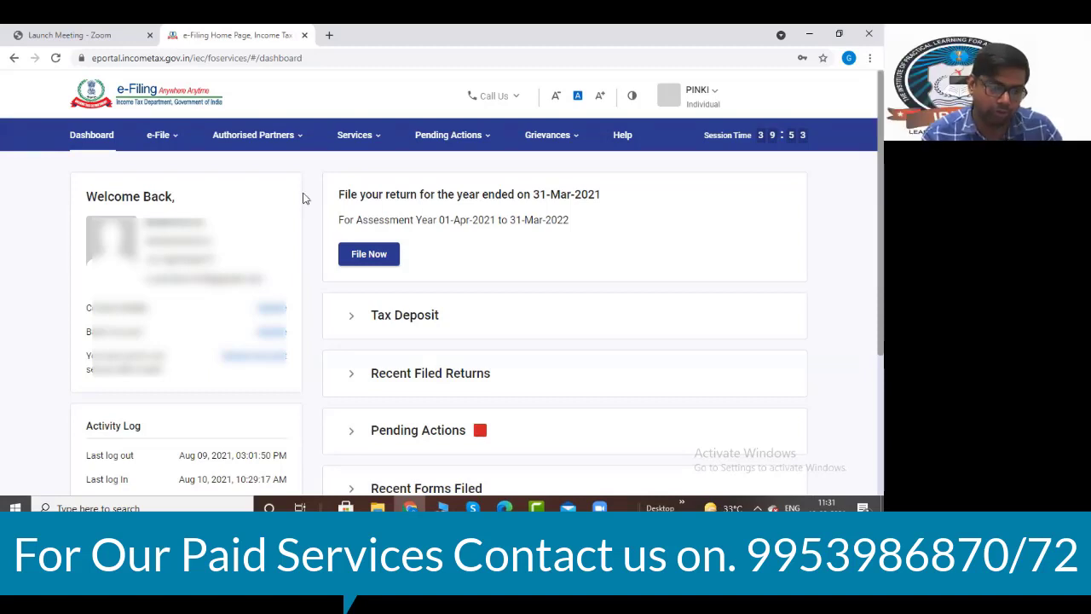
- Open Form 26AS from the income tax returns options and confirm the redirect to the TDS-CPC website
left_click(160, 135)
mouse_move(294, 172)
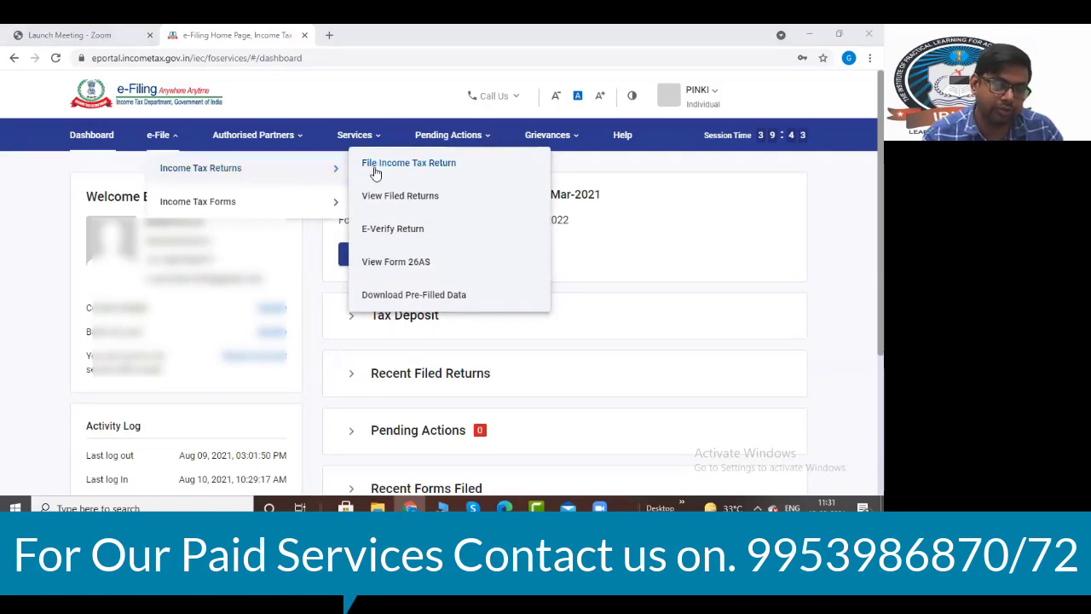
left_click(383, 265)
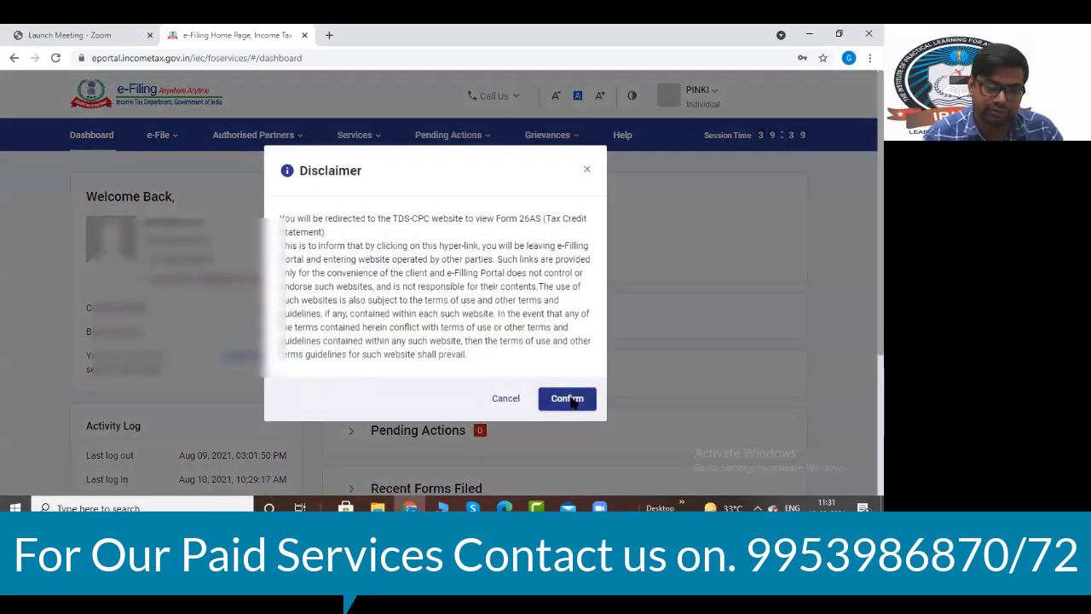
left_click(569, 400)
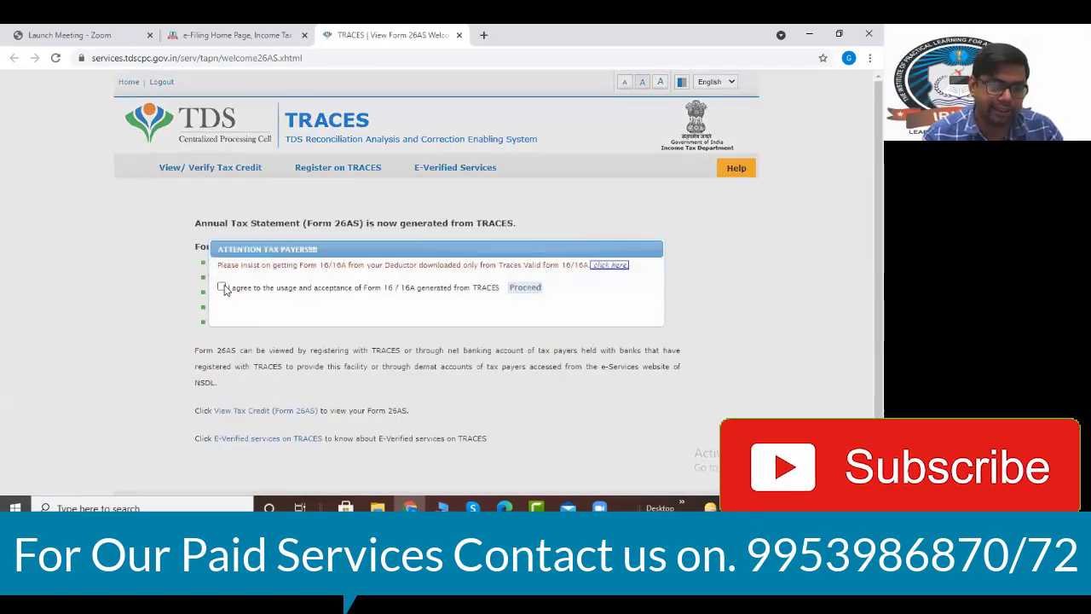
- Agree to the usage of Form 16 / 16A generated from TRACES and open View Tax Credit (Form 26AS)
left_click(222, 287)
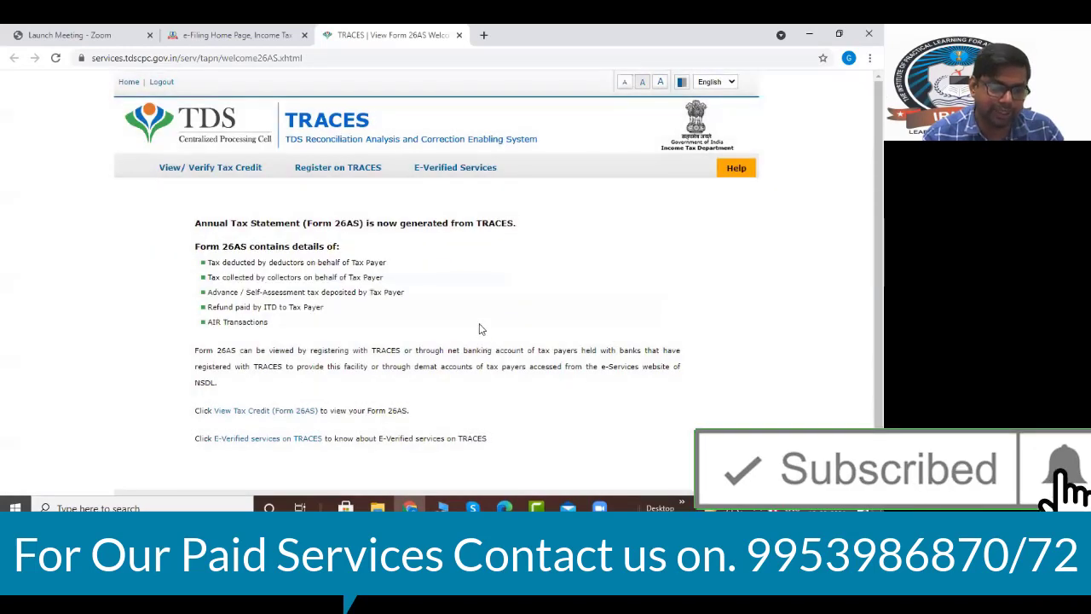
scroll(452, 303, "down", 1)
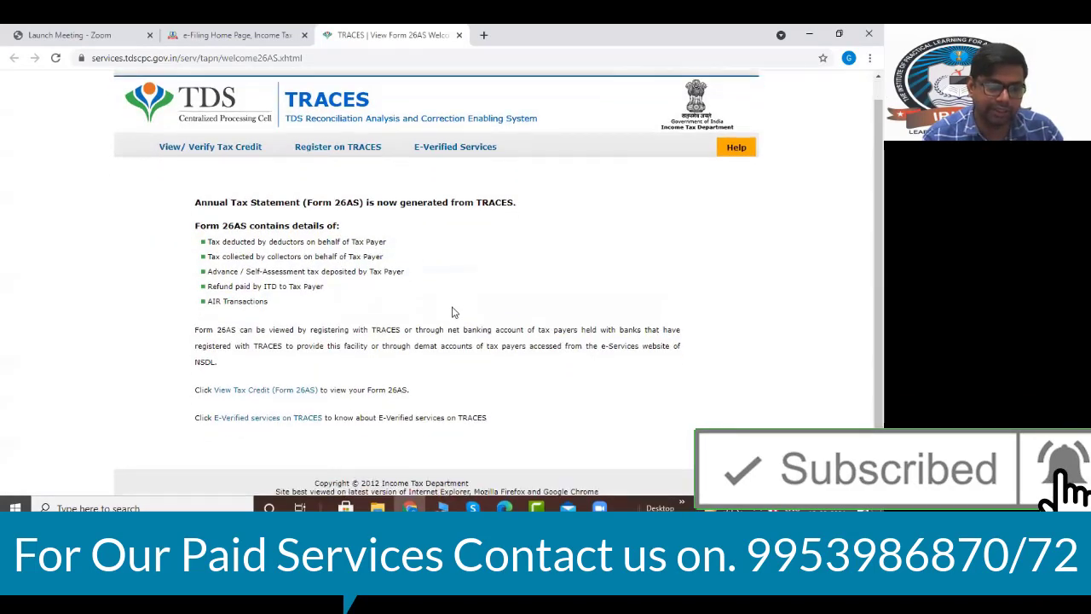
left_click(281, 390)
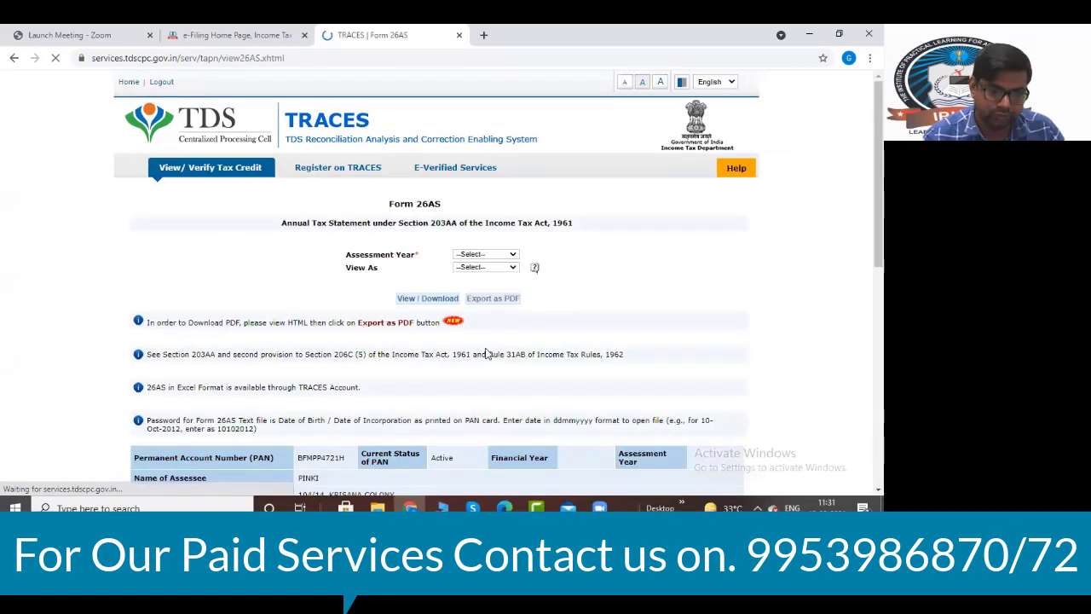
- Request the Form 26AS statement for assessment year 2021-22 in HTML format
scroll(488, 352, "down", 5)
scroll(484, 352, "down", 1)
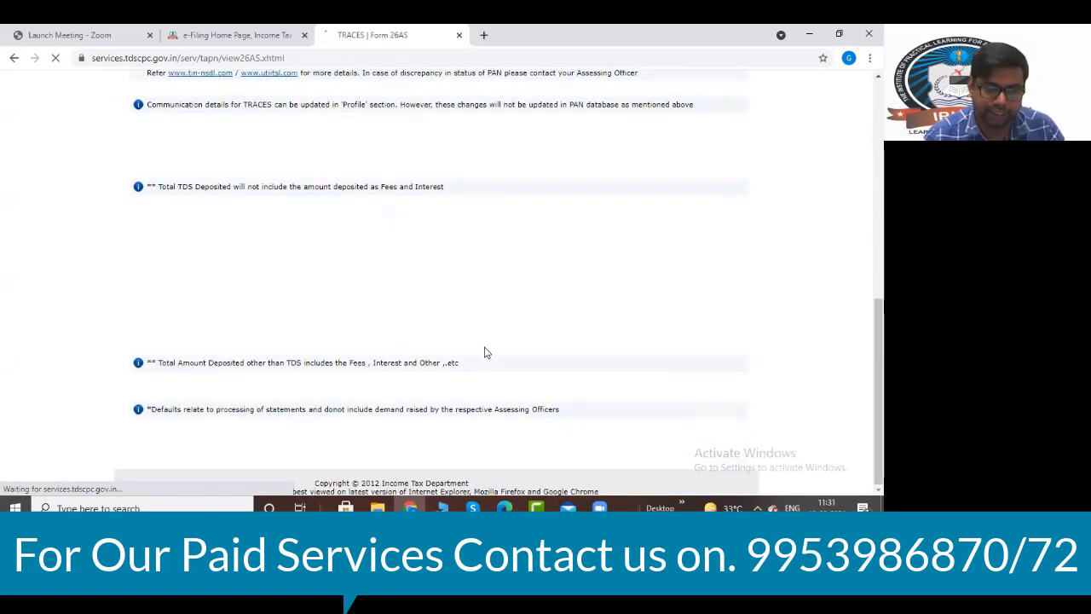
scroll(483, 351, "up", 5)
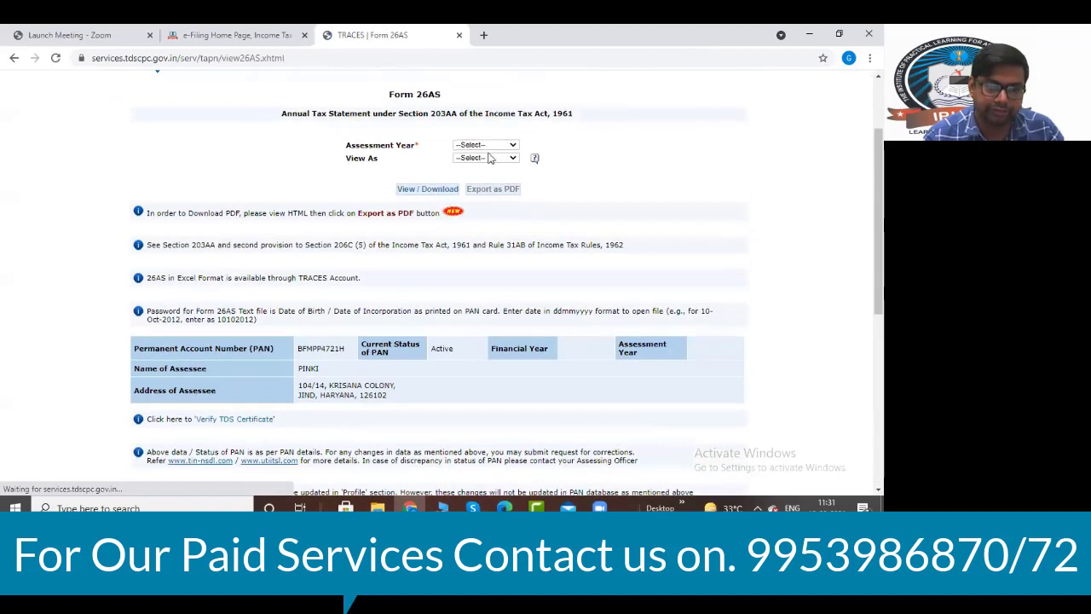
left_click(484, 145)
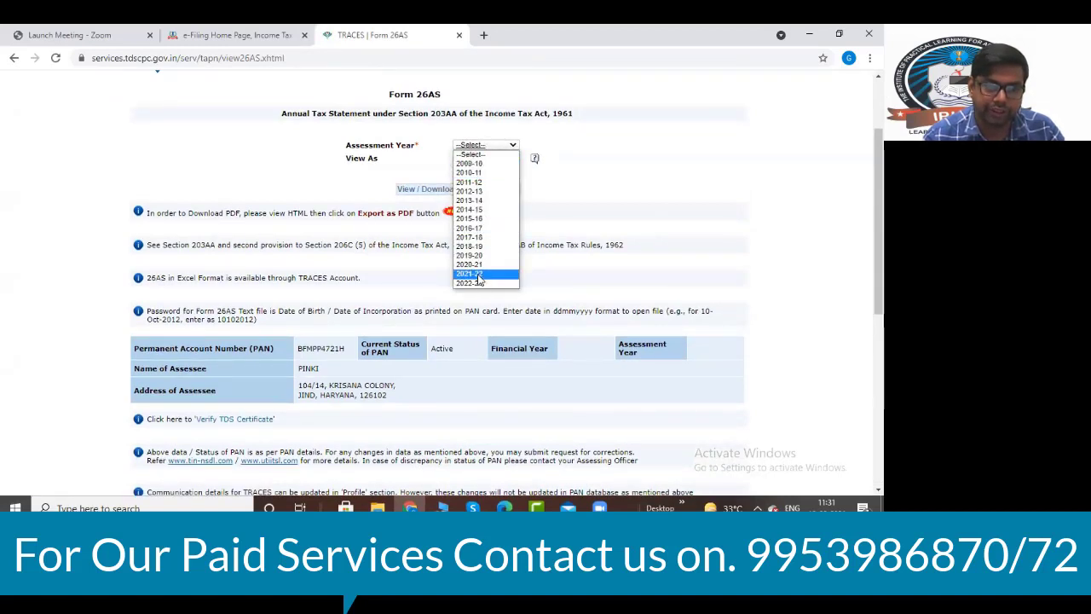
left_click(479, 273)
left_click(475, 158)
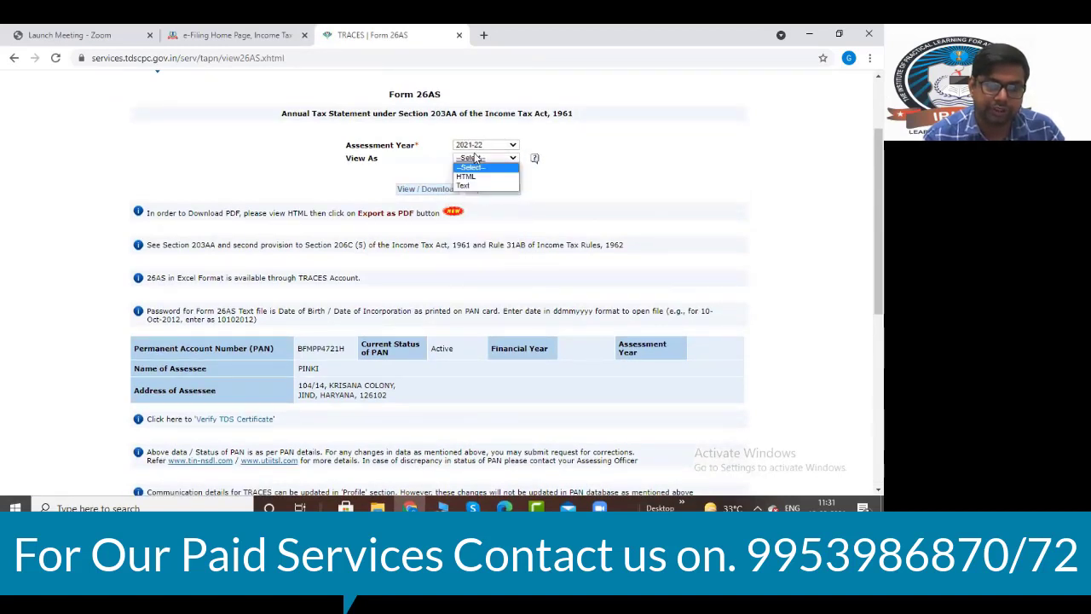
left_click(470, 177)
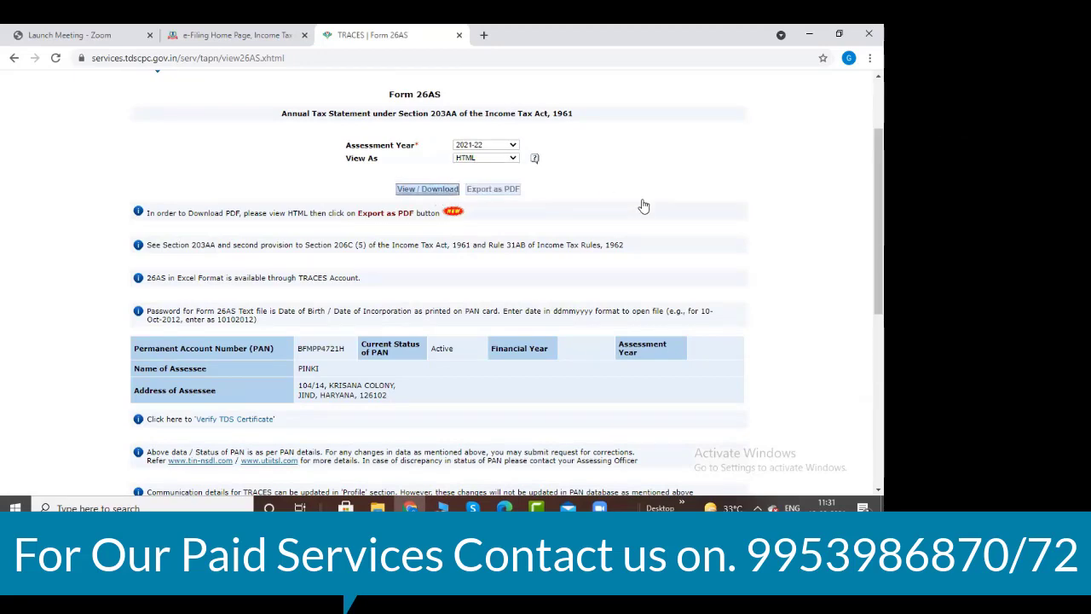
- Examine the tax-deducted-at-source sections of the Form 26AS statement, and close the TRACES page
scroll(643, 205, "down", 3)
scroll(643, 205, "down", 4)
scroll(643, 204, "up", 4)
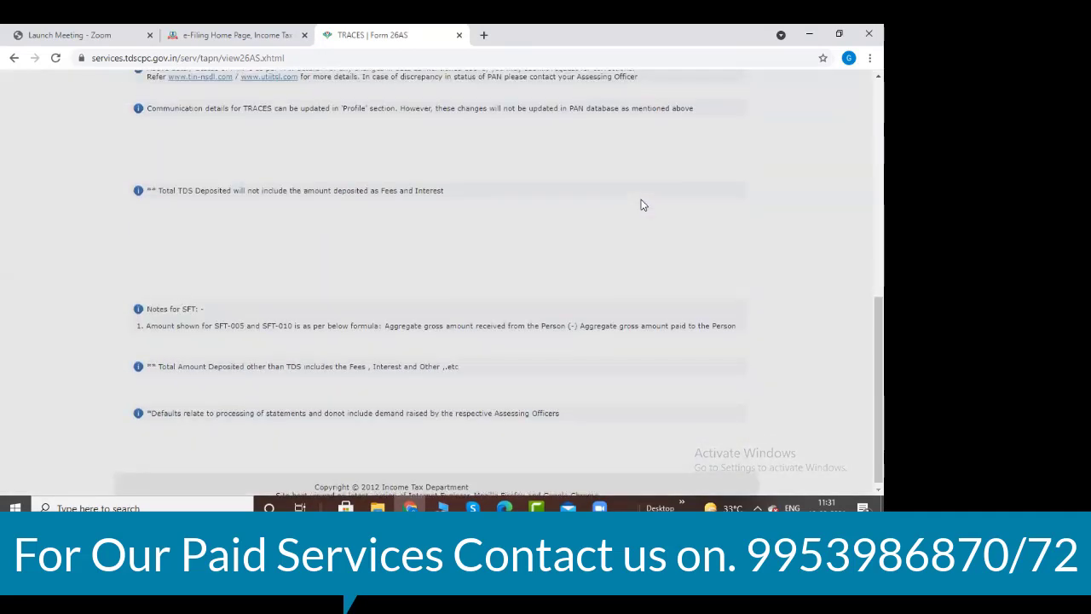
scroll(642, 205, "down", 3)
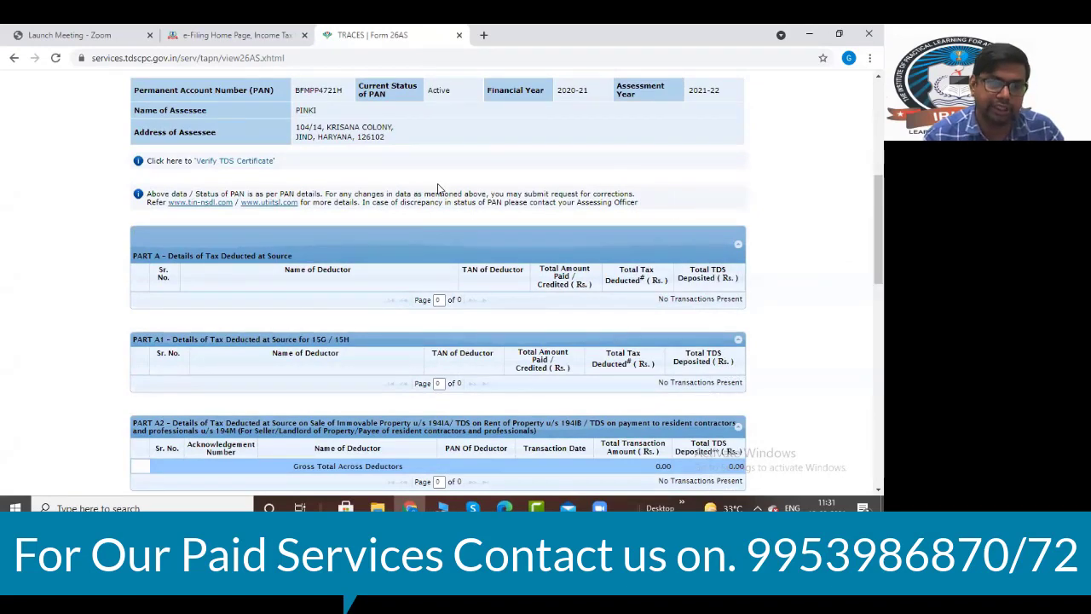
scroll(437, 184, "up", 5)
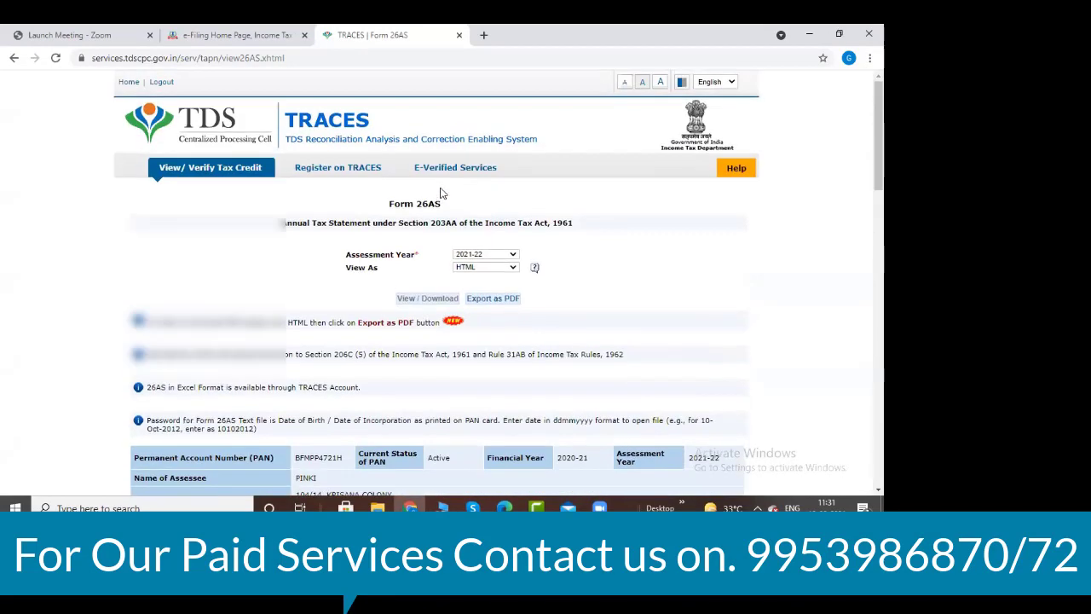
left_click(459, 35)
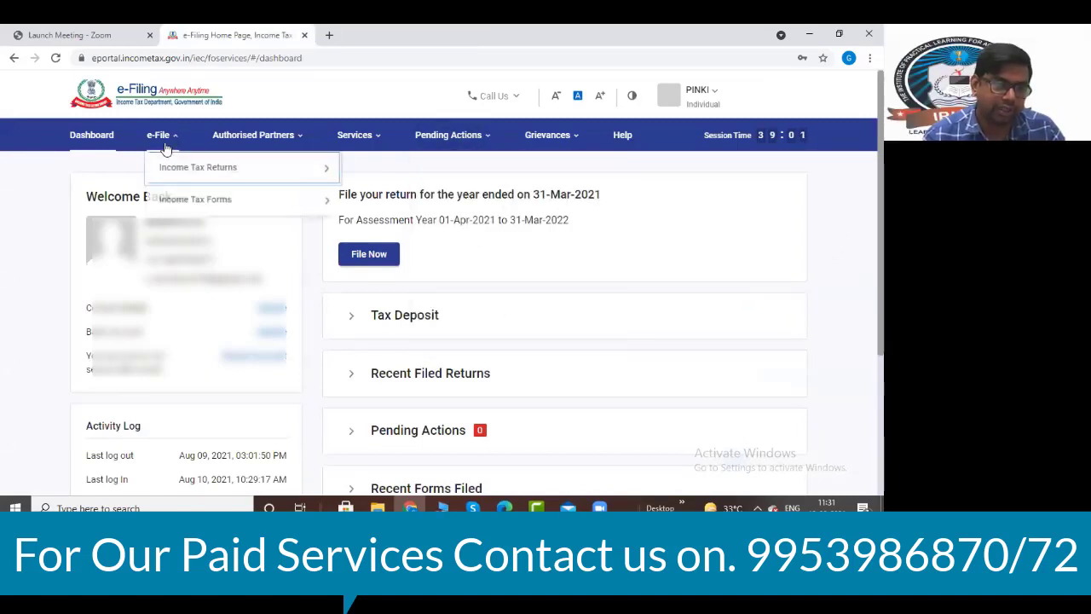
- Open the File Income Tax Return page on the e-filing portal
left_click(167, 141)
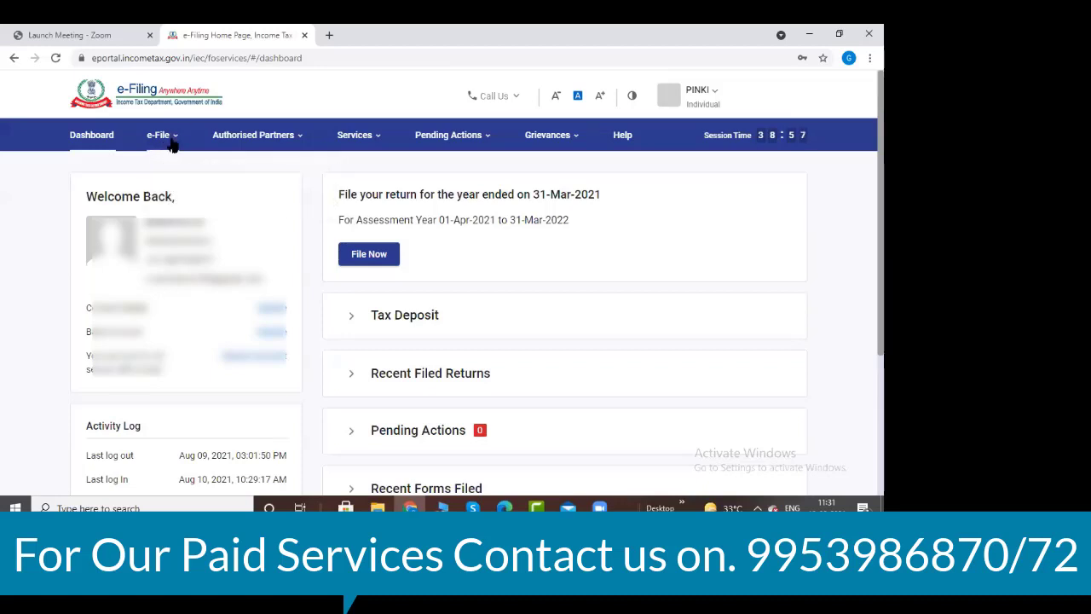
left_click(174, 141)
mouse_move(176, 176)
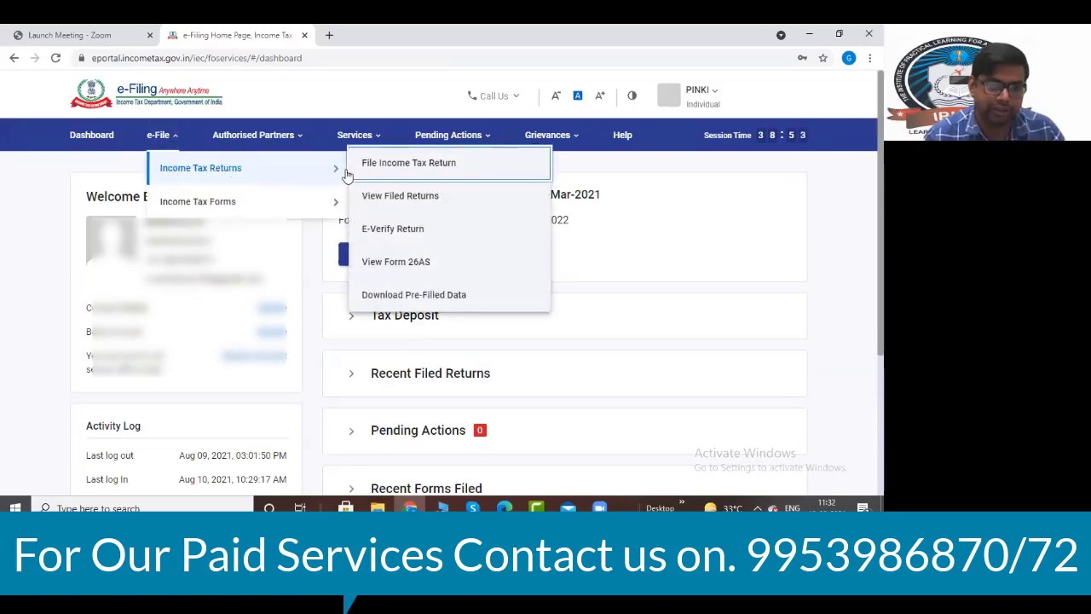
left_click(408, 169)
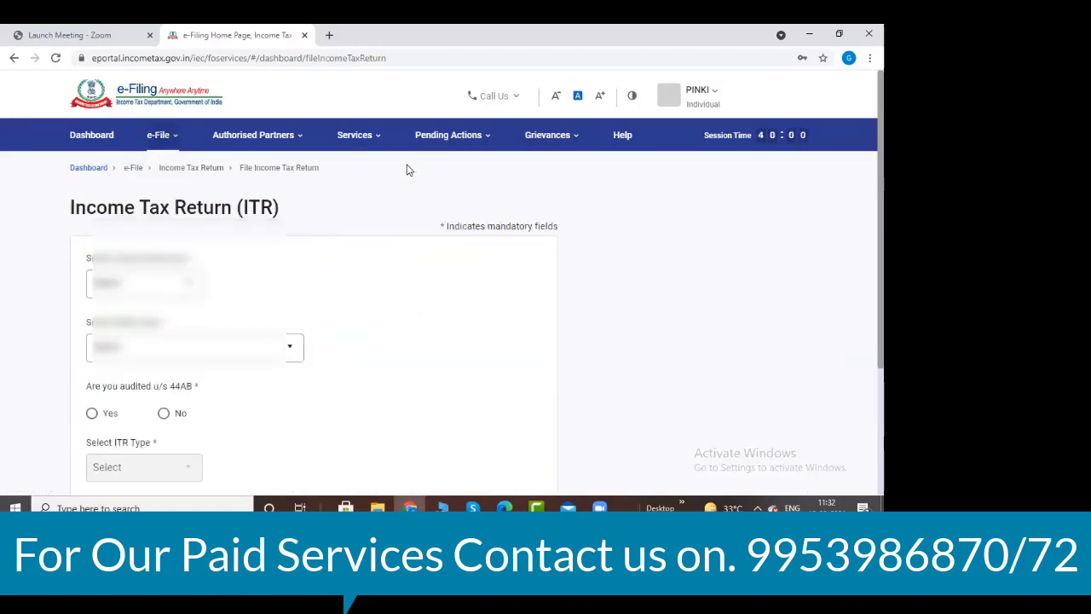
- Select 2021-22 (Current A.Y.) as the assessment year for the return and continue to the filing mode
scroll(364, 189, "down", 1)
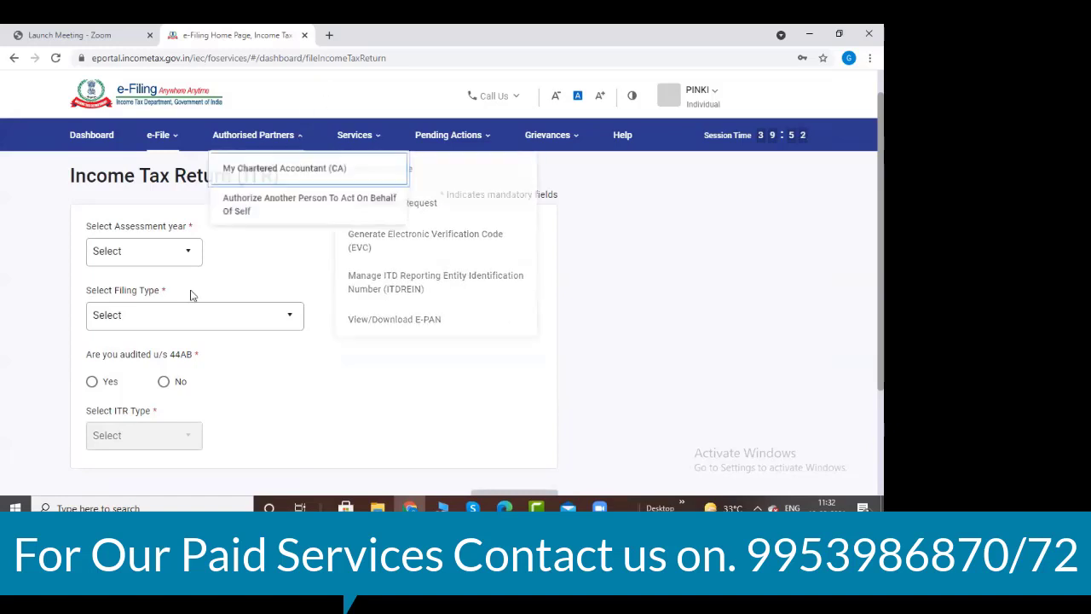
left_click(147, 254)
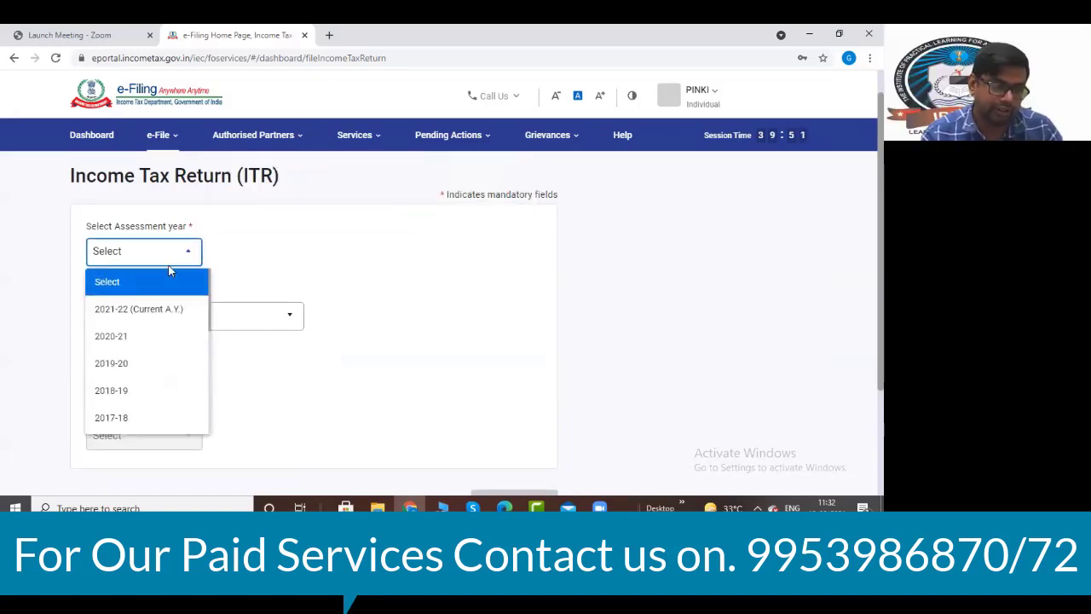
left_click(177, 311)
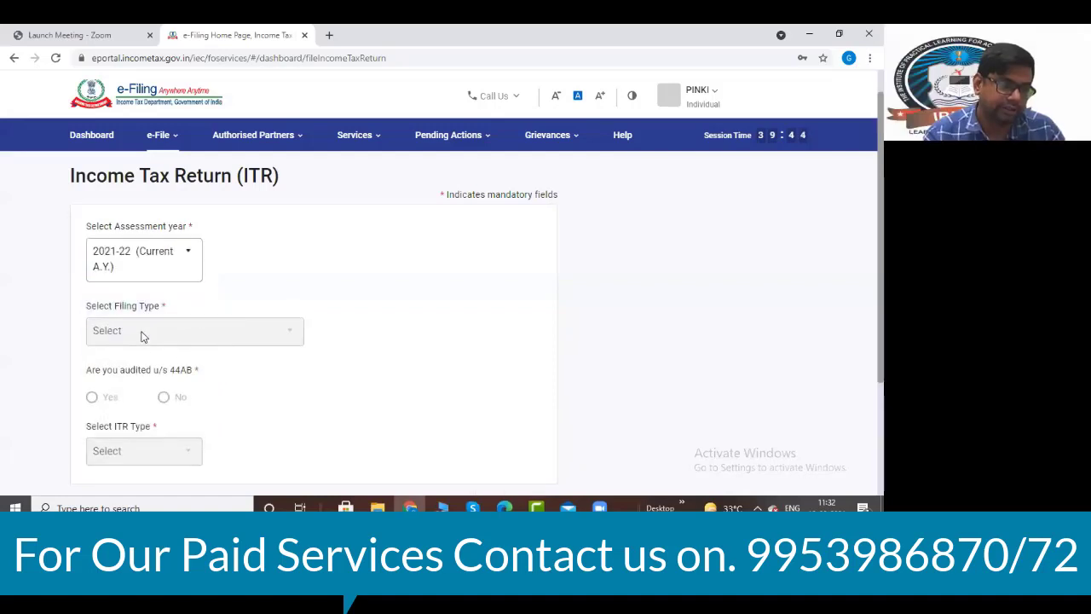
scroll(317, 282, "down", 2)
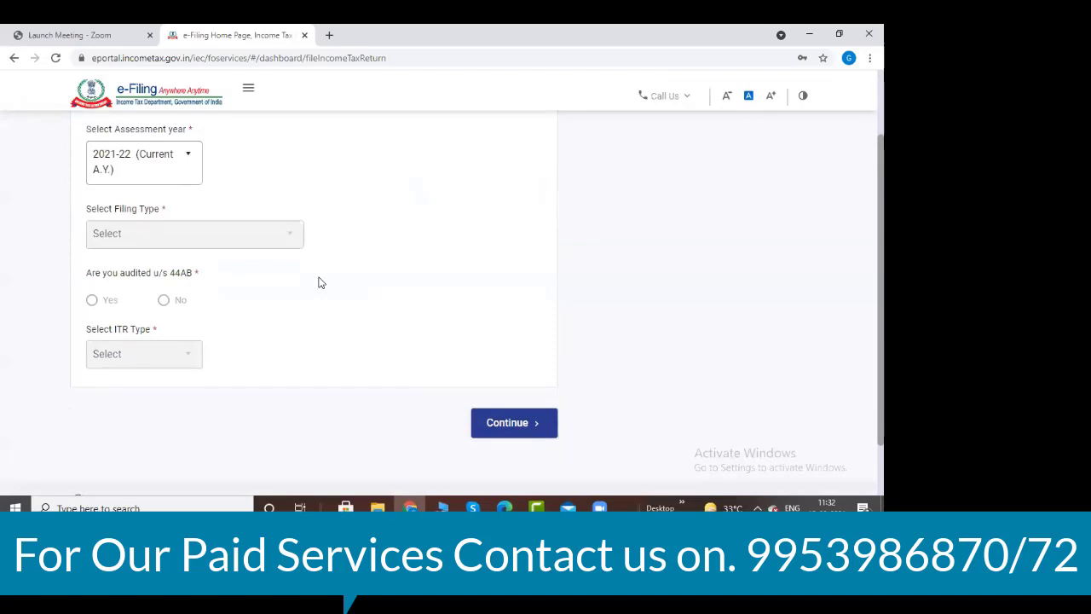
left_click(512, 421)
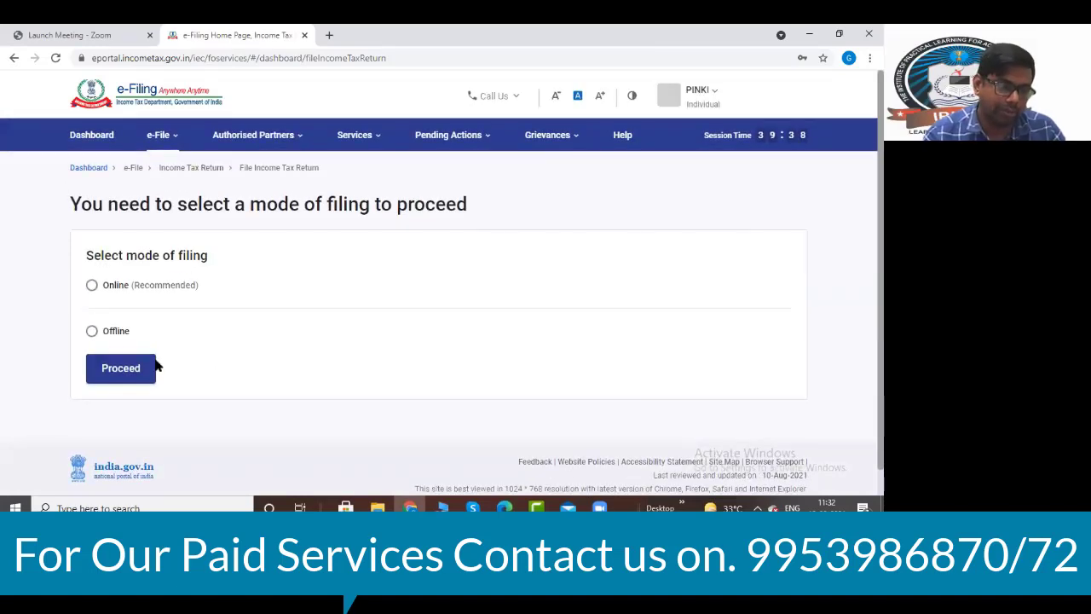
- Choose the Online mode of filing, proceed, and start a new income tax return filing
left_click(94, 285)
left_click(116, 371)
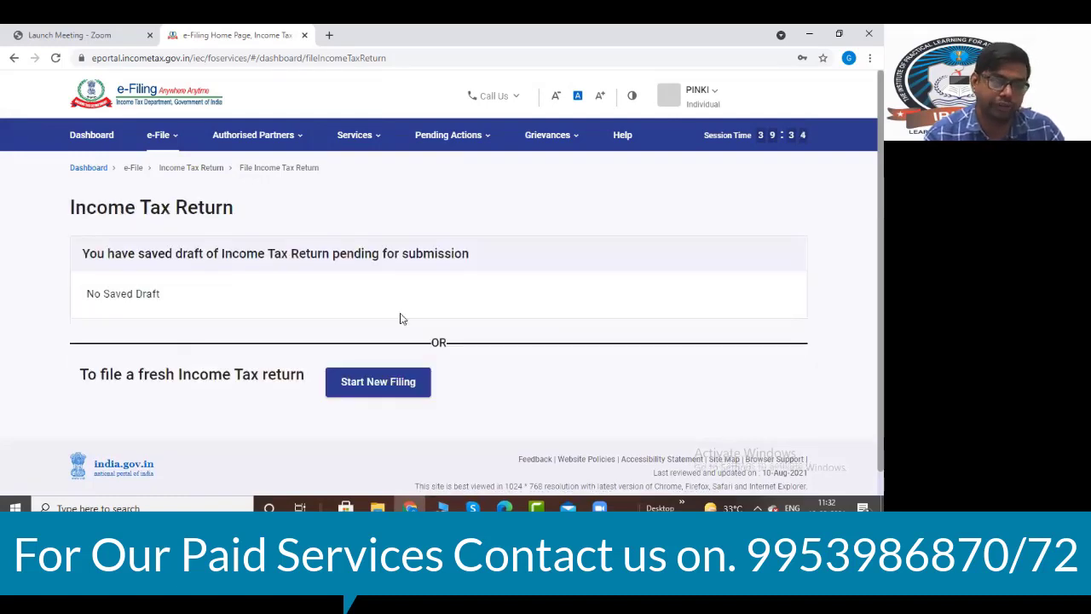
scroll(490, 278, "down", 1)
left_click(424, 351)
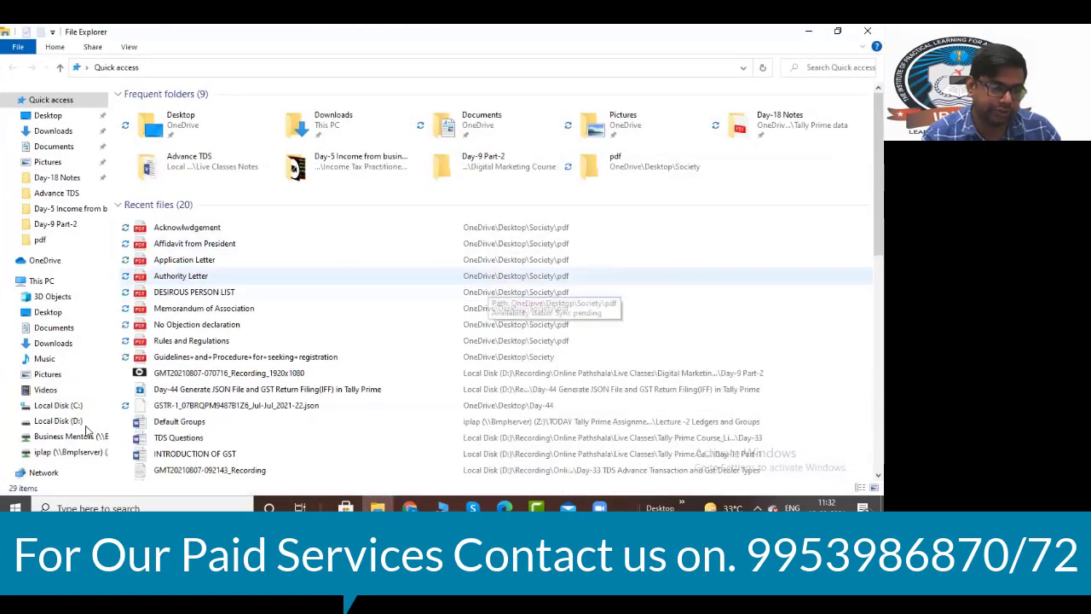
- Open the COMPUTATION FY 2020-21 document from the Business Mentors network drive in Word and examine the assessee details and income computation
left_click(70, 435)
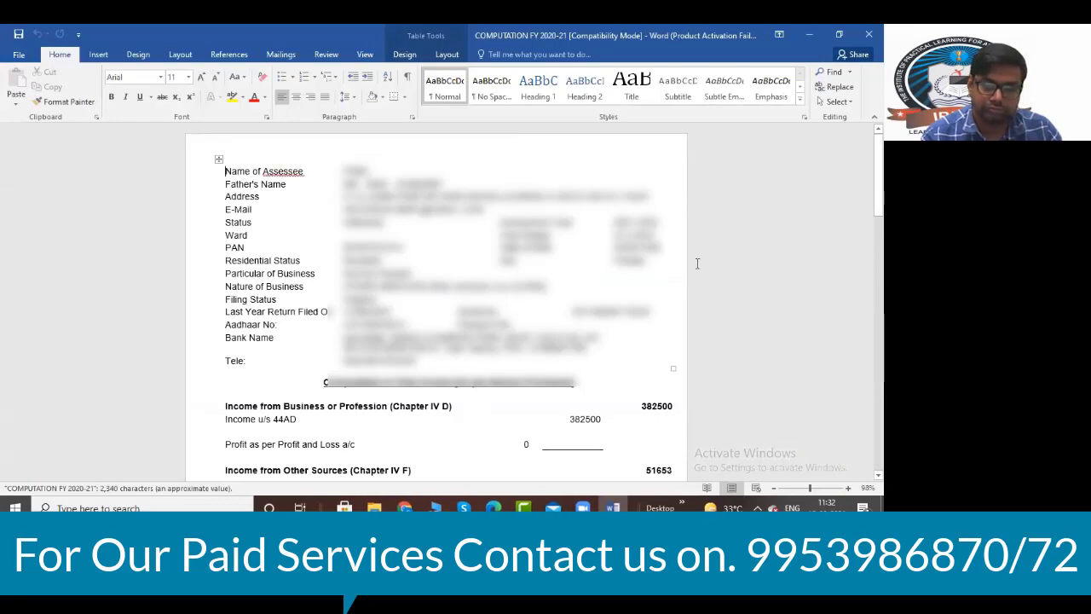
scroll(697, 263, "down", 12)
scroll(696, 264, "up", 8)
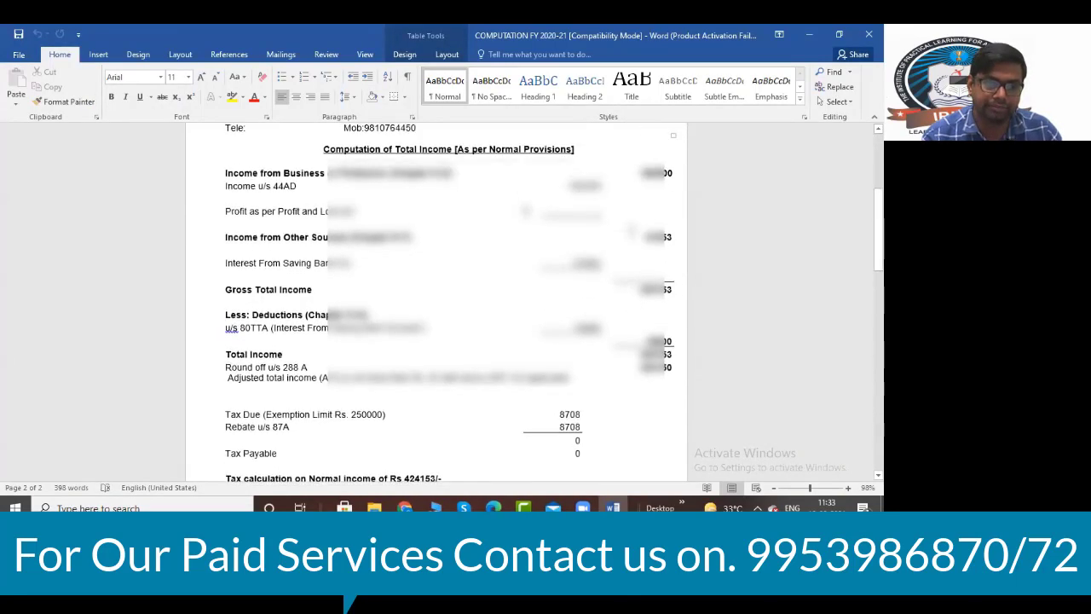
scroll(535, 298, "up", 5)
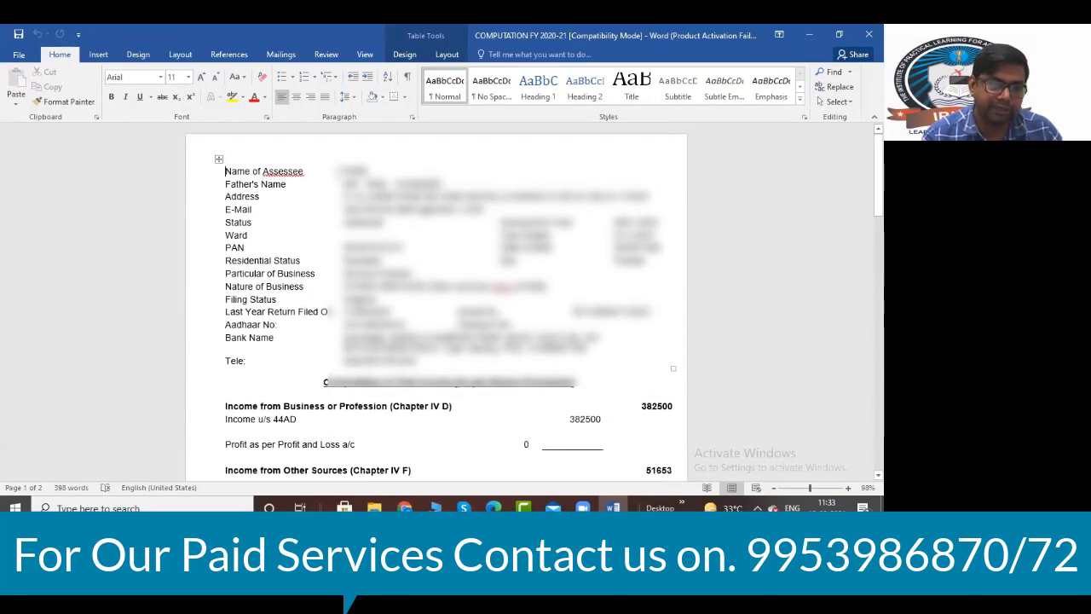
left_click(585, 116)
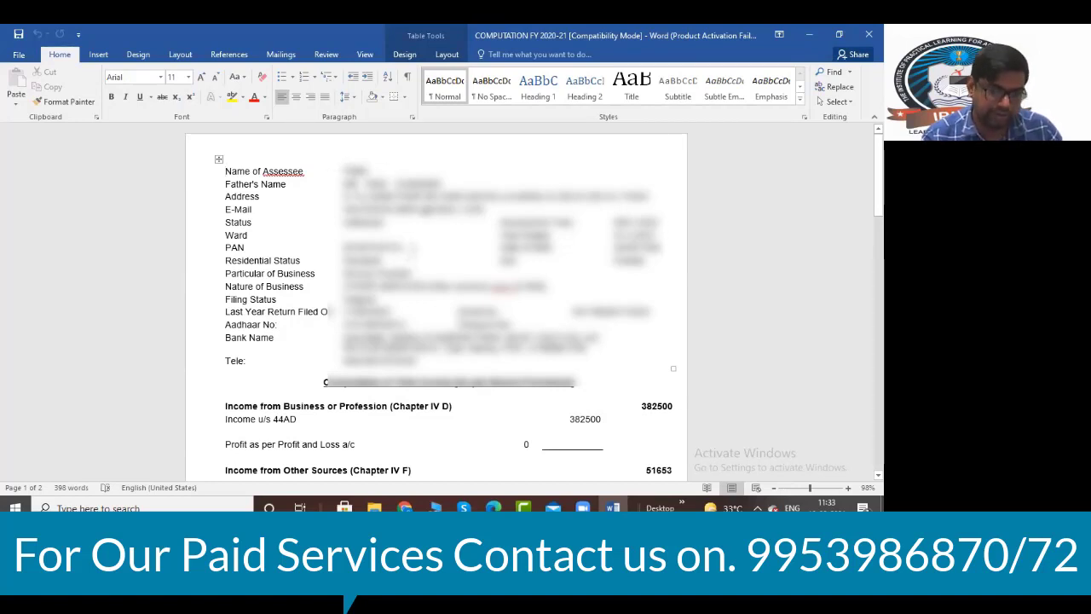
- Switch back to the e-filing portal in the browser and continue with Individual as the applicable status
key("alt+Tab")
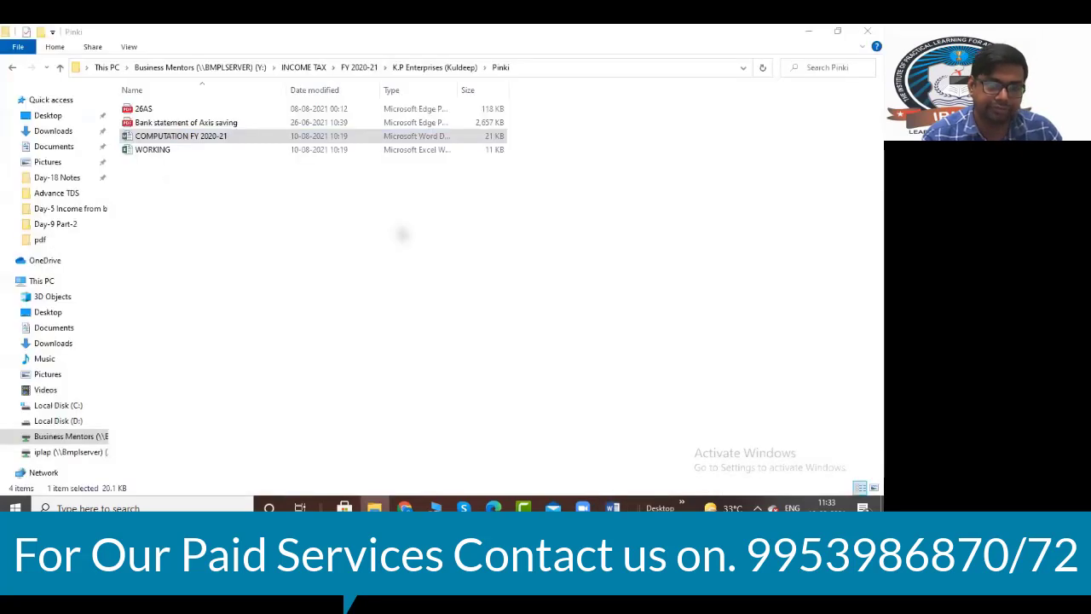
key("alt+Tab")
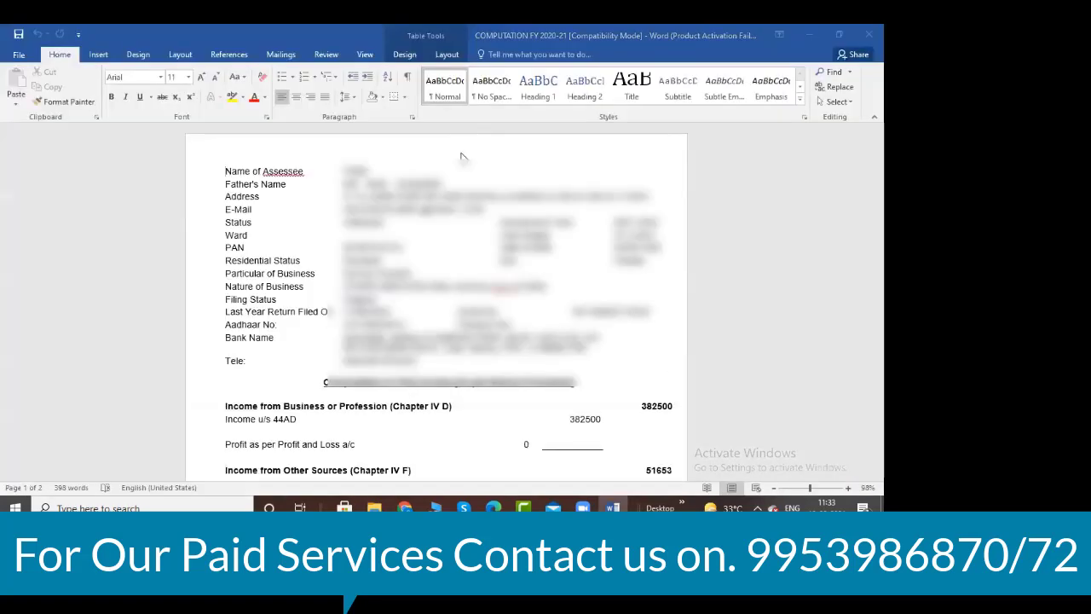
key("alt+Tab")
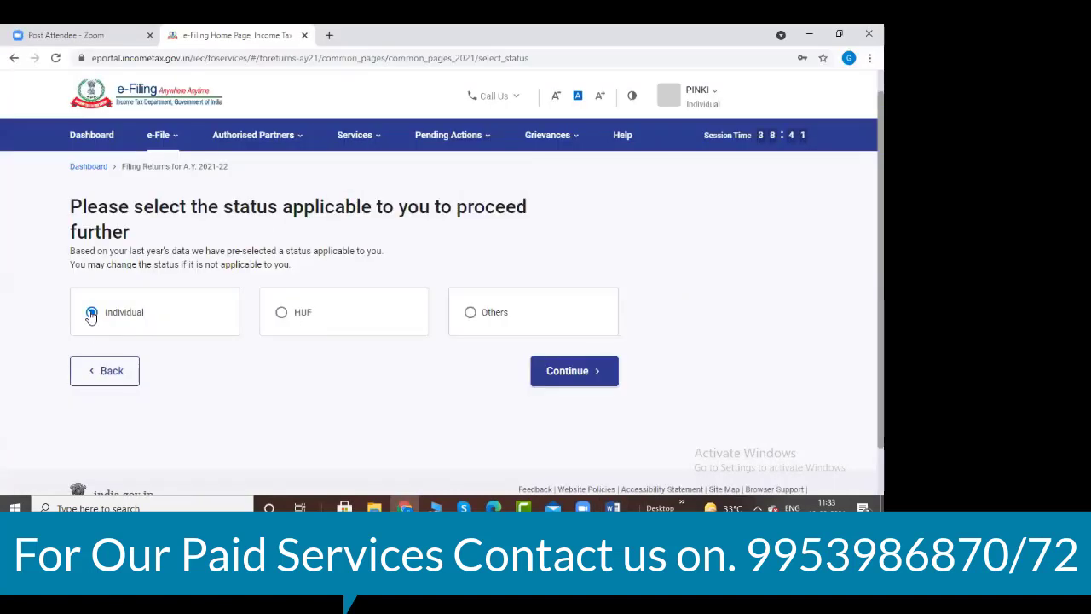
left_click(571, 371)
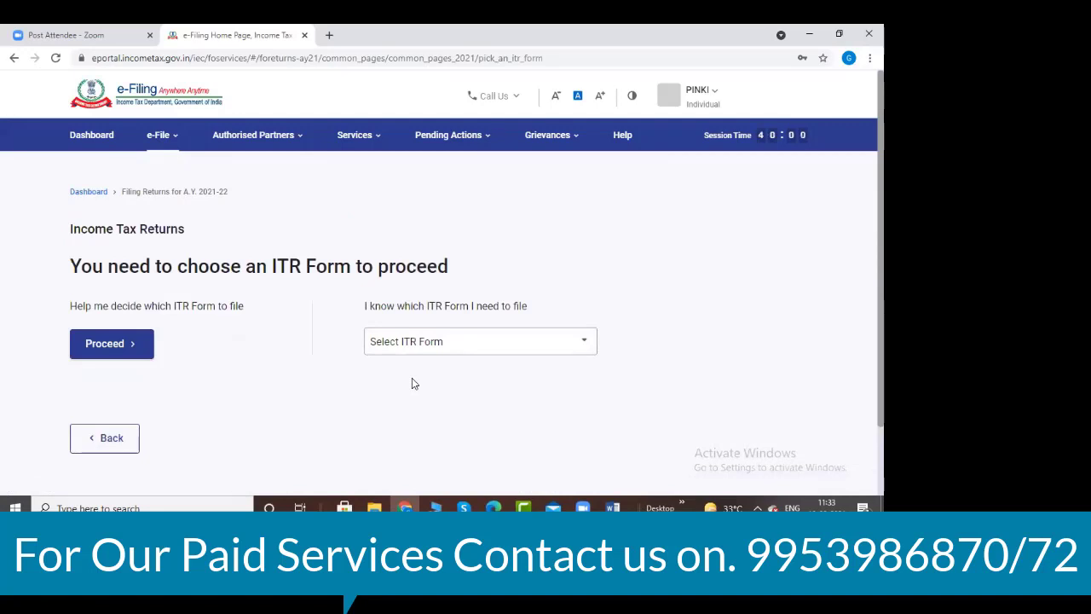
- Select ITR - 4 as the known form for the return and proceed with it
scroll(605, 244, "down", 1)
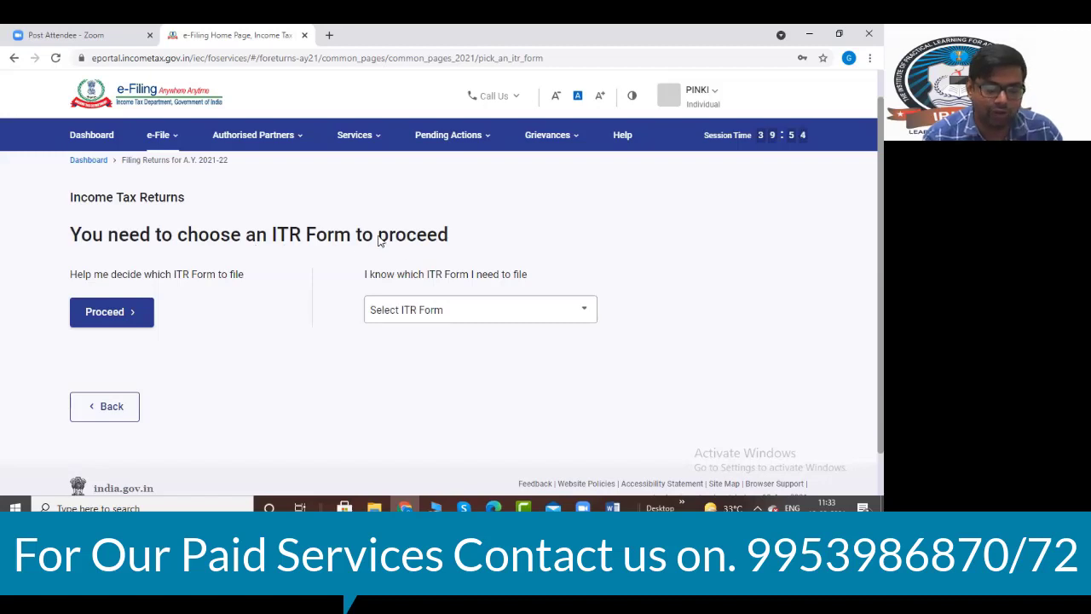
left_click(449, 312)
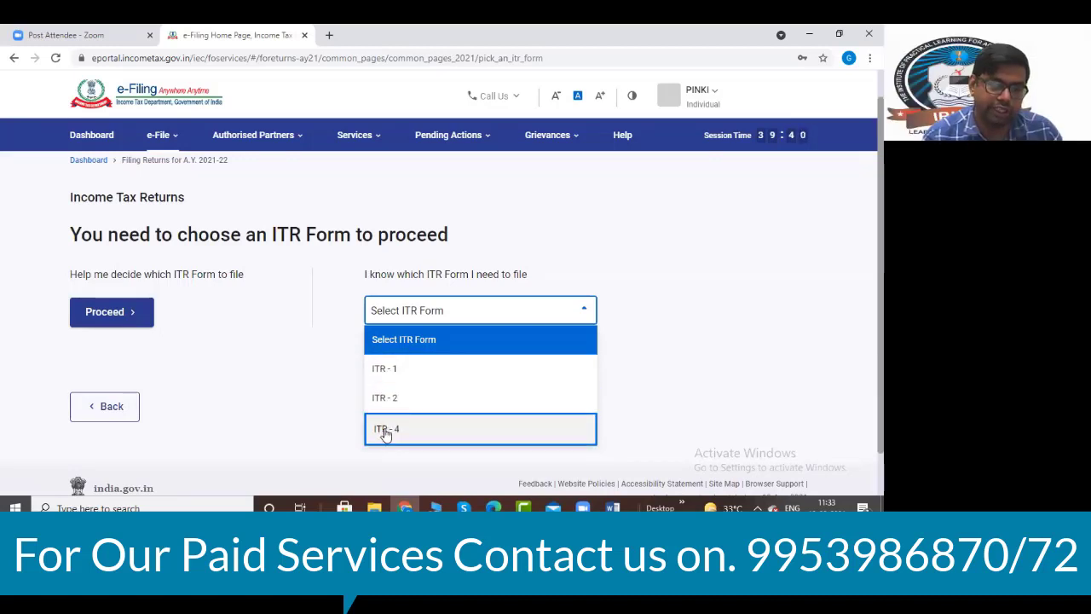
scroll(388, 433, "down", 1)
left_click(386, 381)
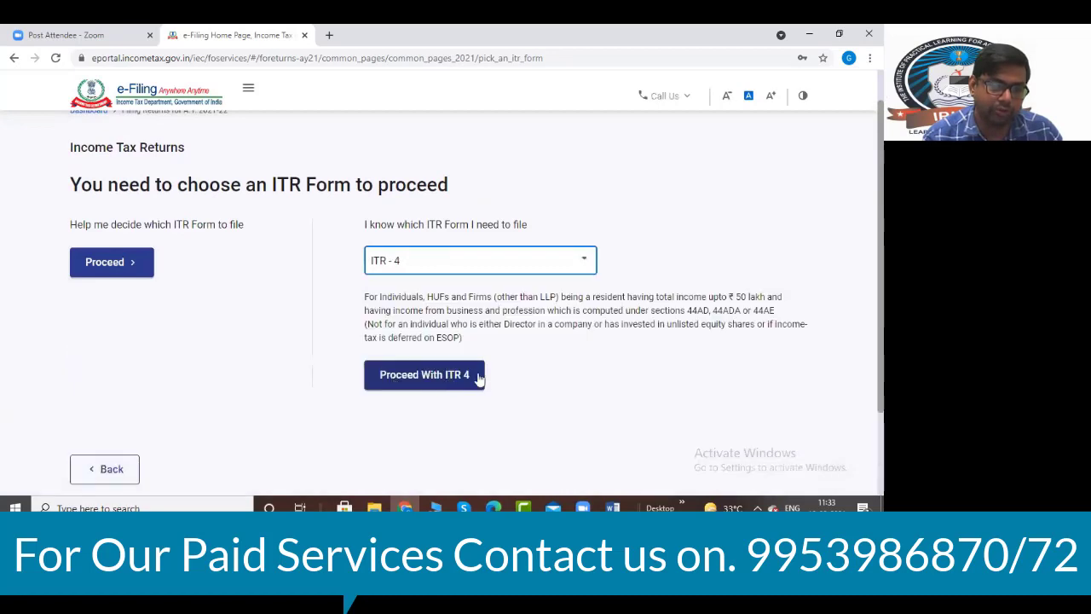
scroll(545, 370, "down", 1)
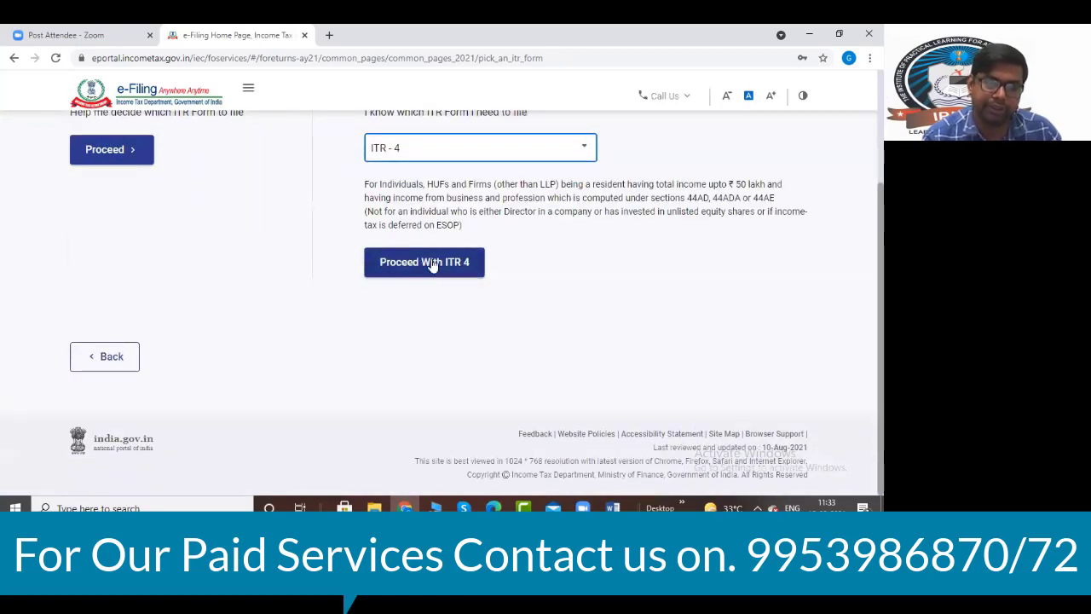
left_click(433, 263)
- Start the ITR-4 return for A.Y. 2021-22 from its introduction page
scroll(433, 282, "down", 1)
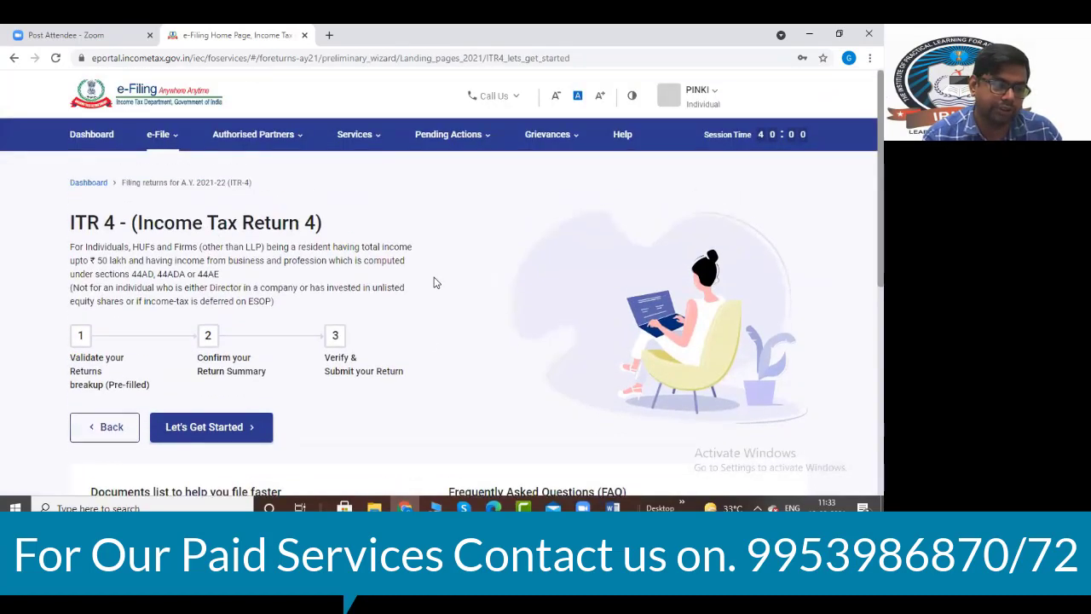
scroll(433, 283, "down", 1)
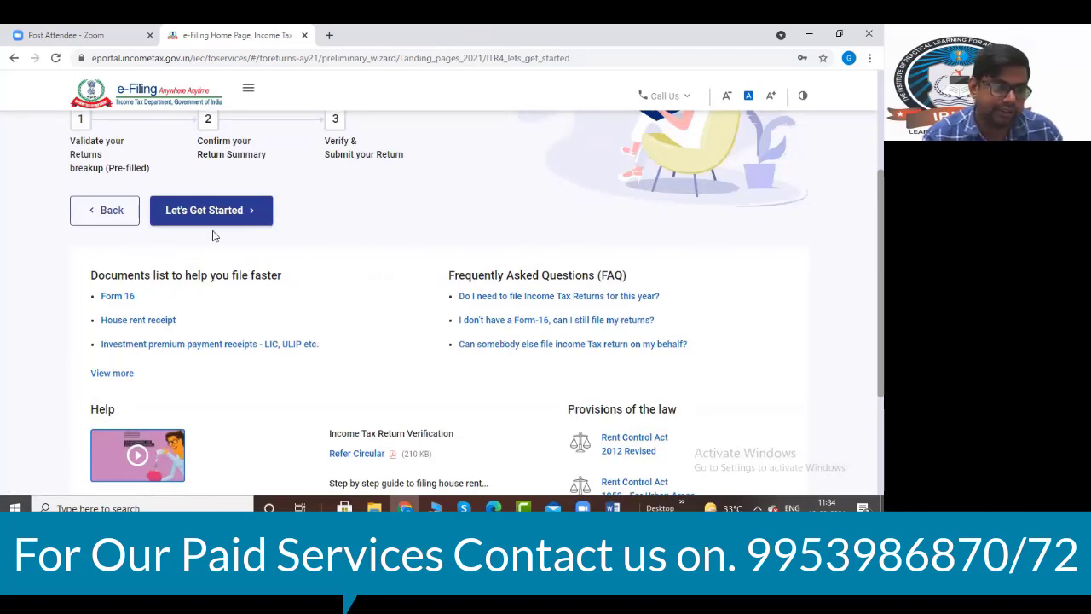
left_click(249, 213)
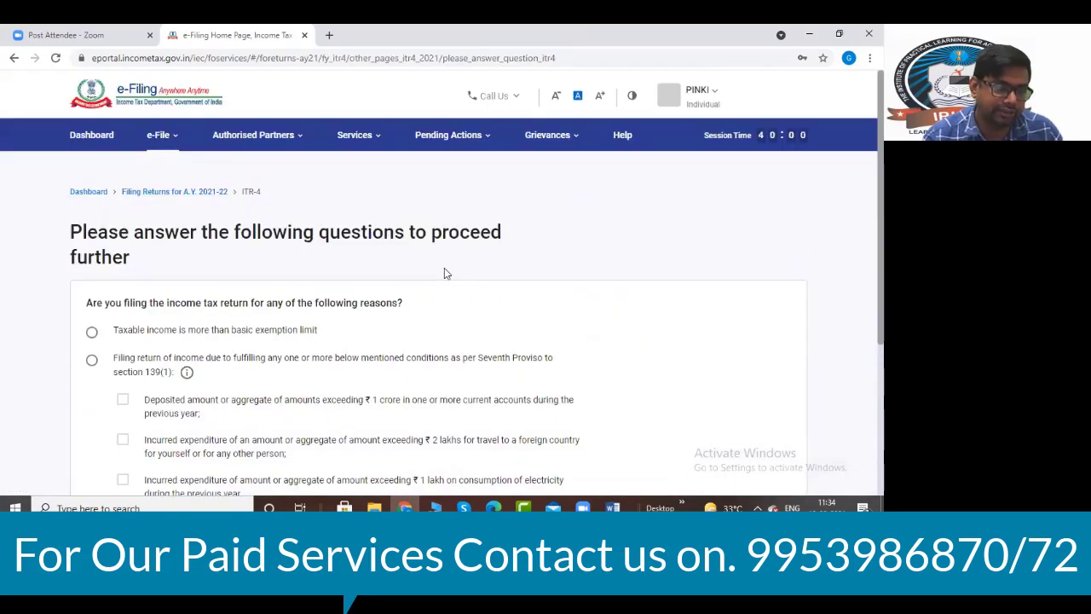
- Choose "Taxable income is more than basic exemption limit" as the reason for filing and continue
scroll(444, 267, "down", 1)
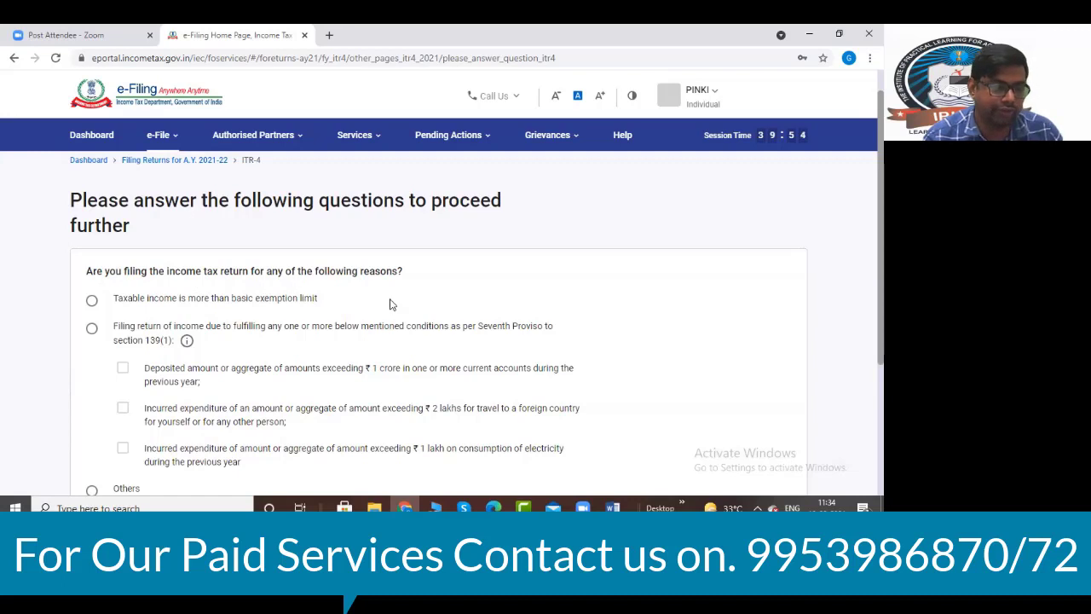
scroll(409, 280, "down", 1)
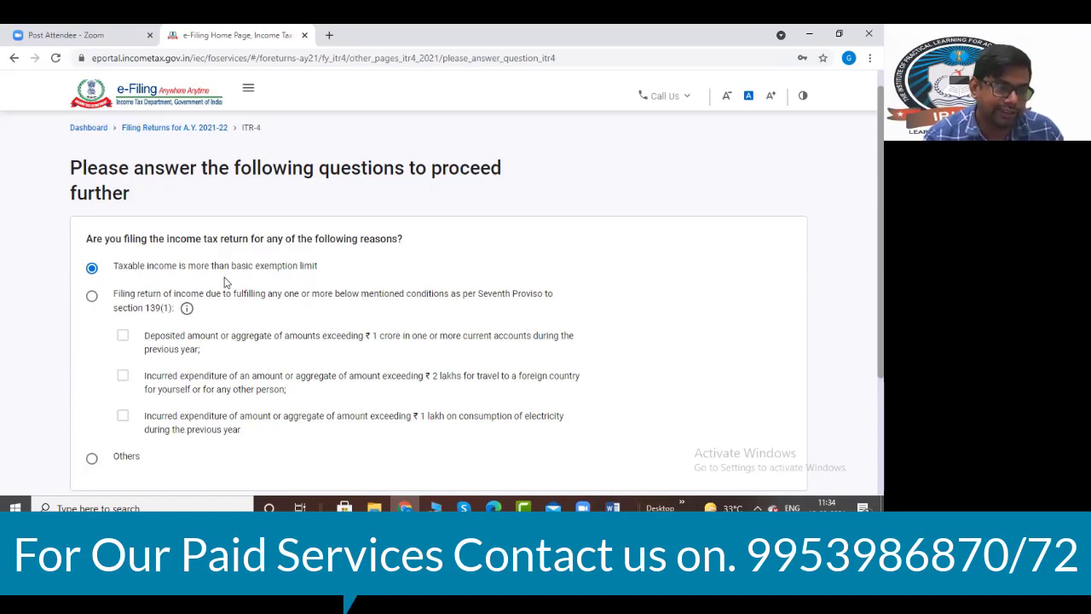
scroll(282, 279, "down", 3)
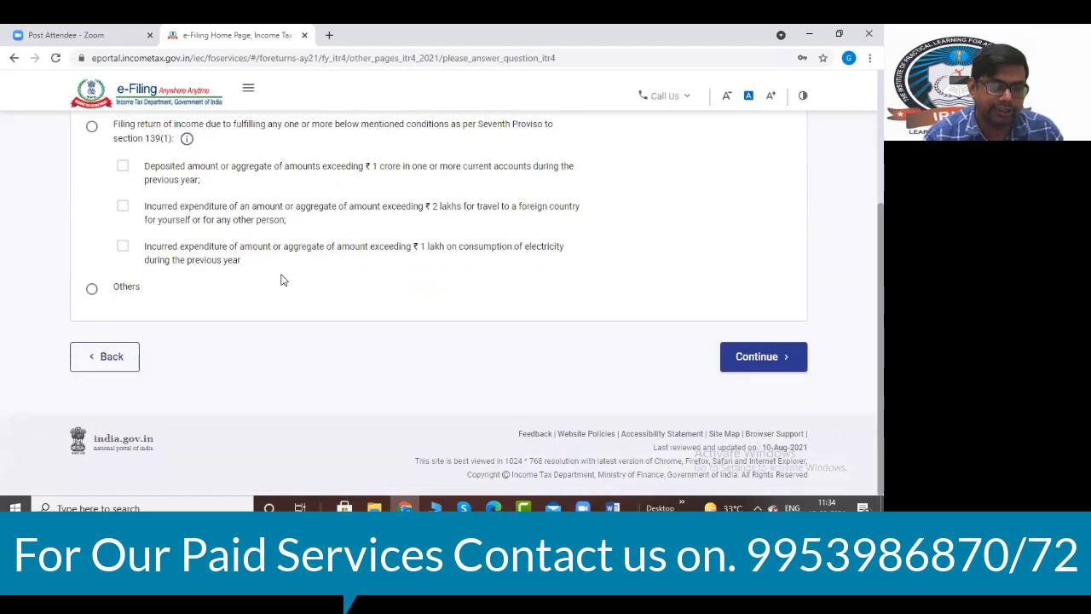
left_click(755, 362)
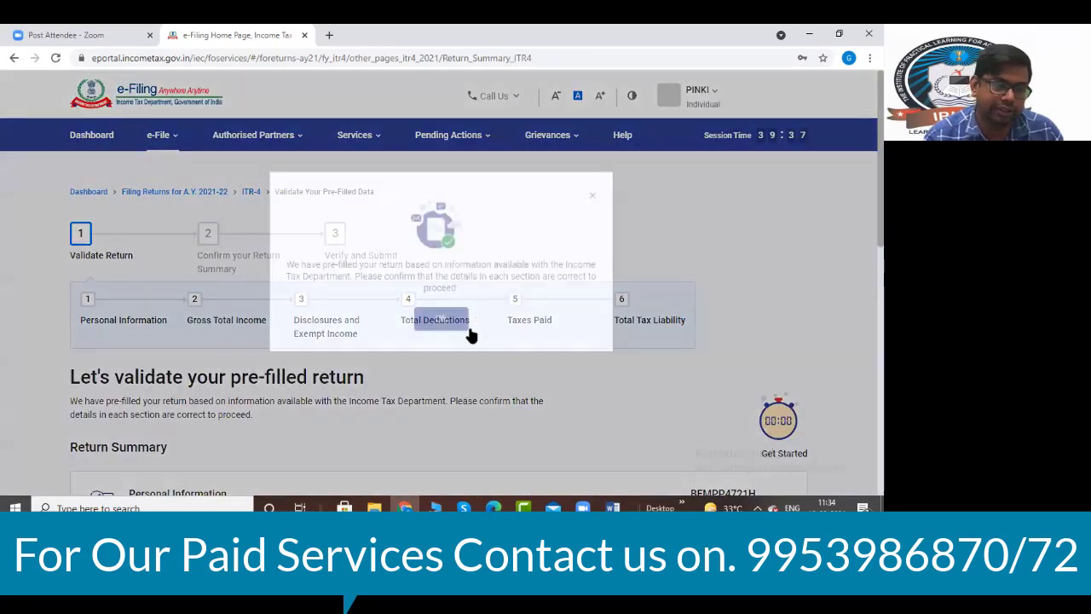
- Acknowledge the pre-filled data notice and open the Personal Information section of the return summary
left_click(428, 338)
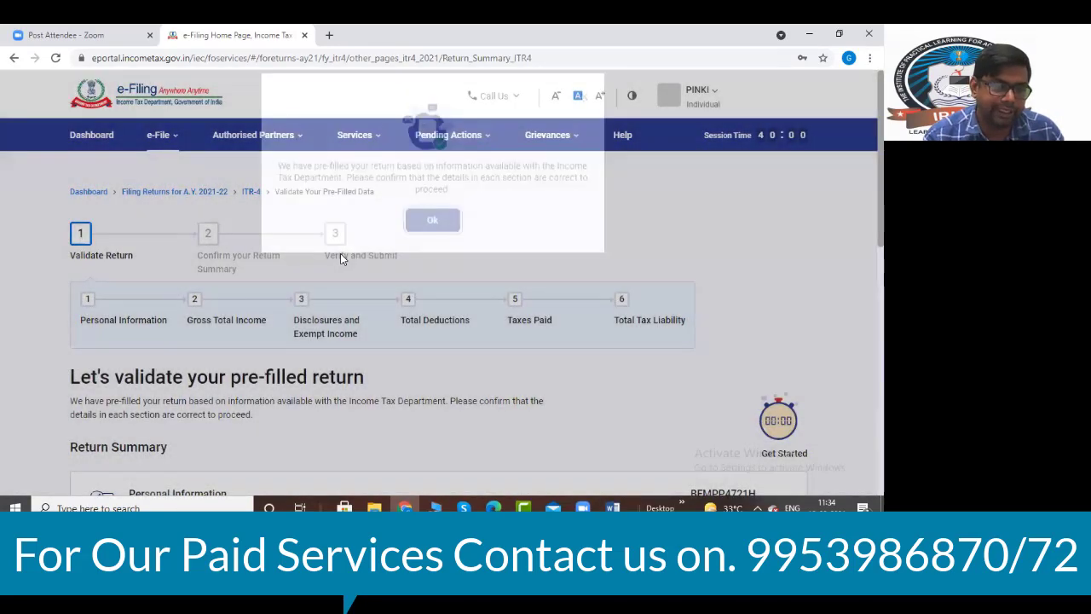
scroll(699, 225, "down", 2)
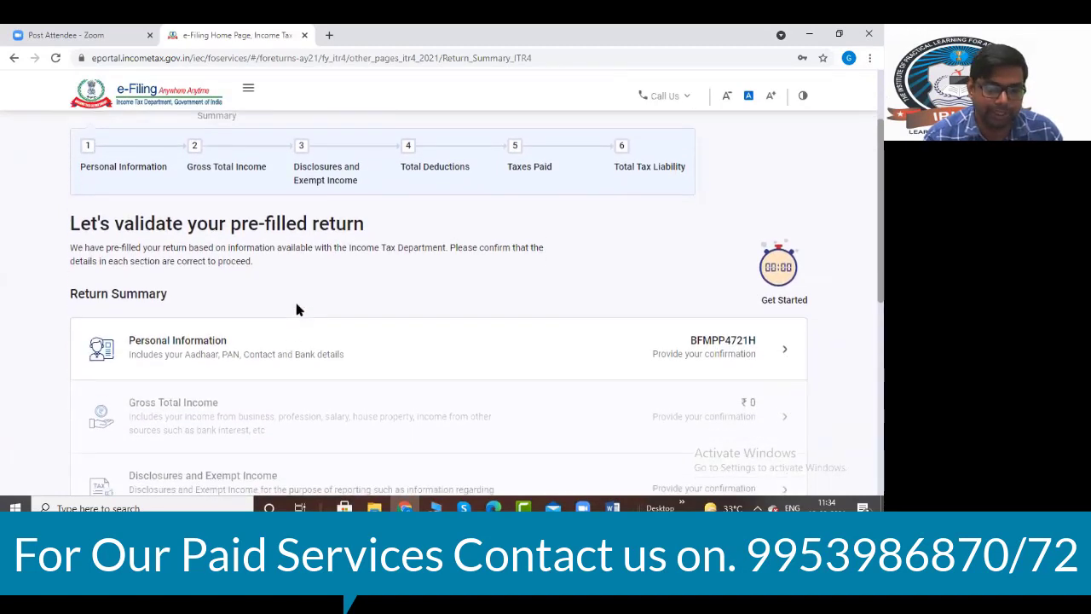
scroll(297, 308, "down", 1)
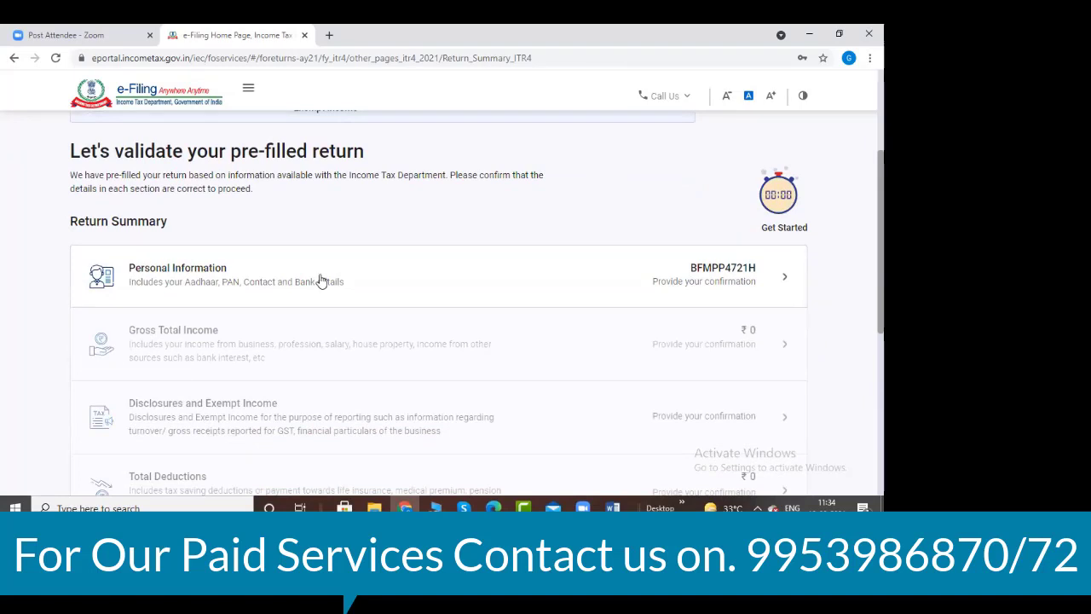
left_click(754, 277)
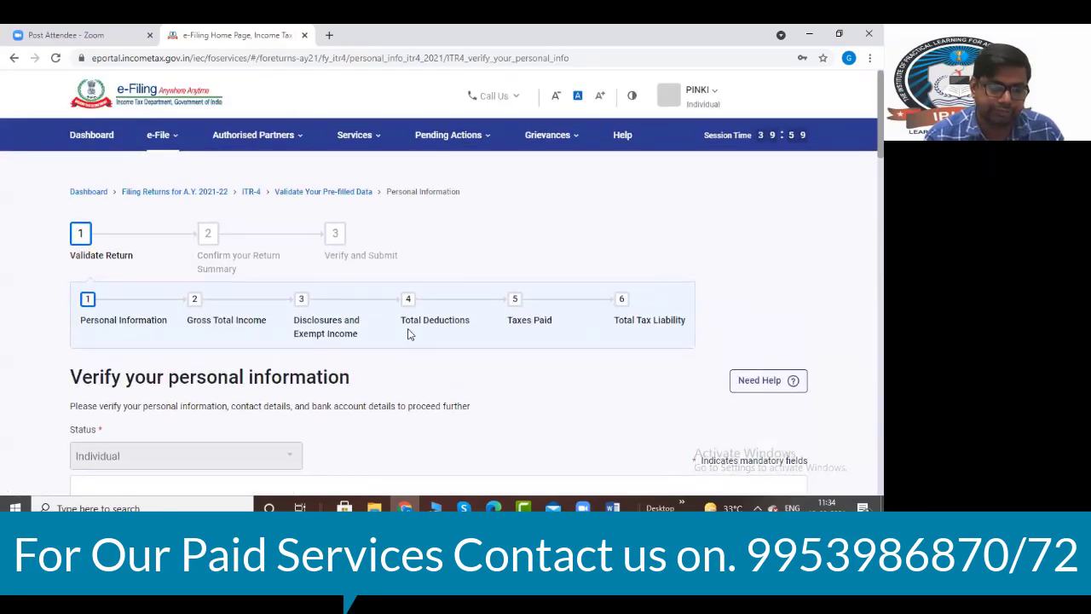
- Examine the pre-filled profile and contact details in the personal information section
key("alt+Tab")
key("alt+Tab")
key("alt+Tab")
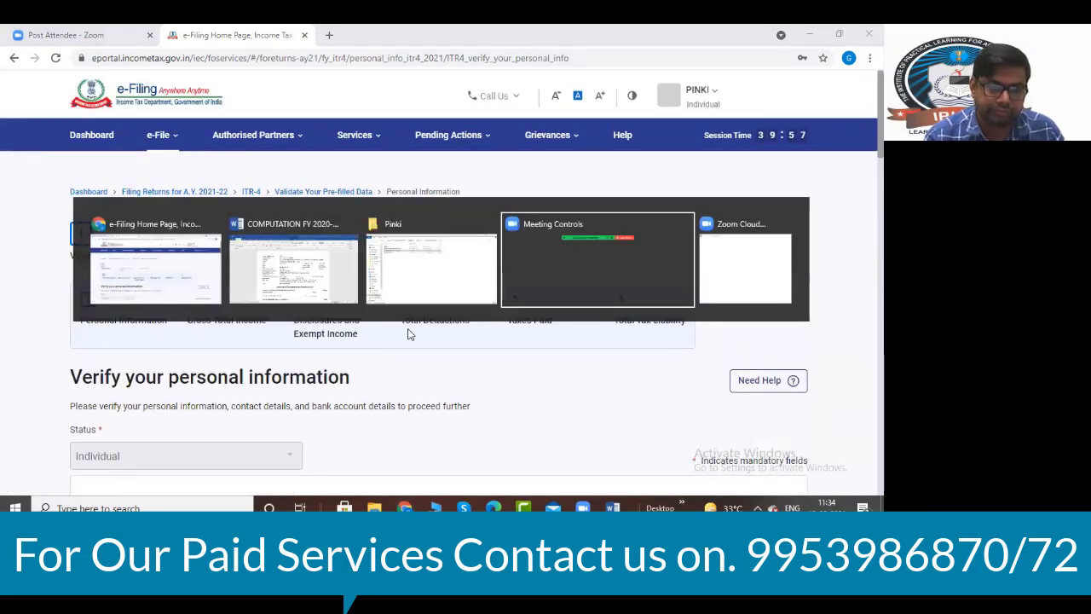
scroll(295, 292, "down", 2)
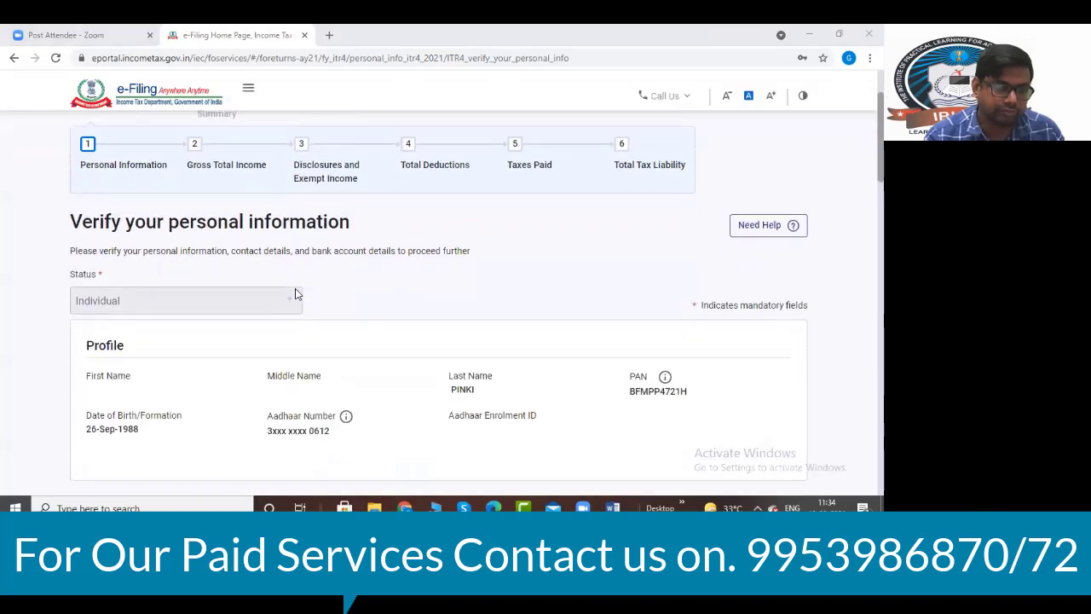
scroll(295, 293, "down", 1)
scroll(295, 293, "down", 1)
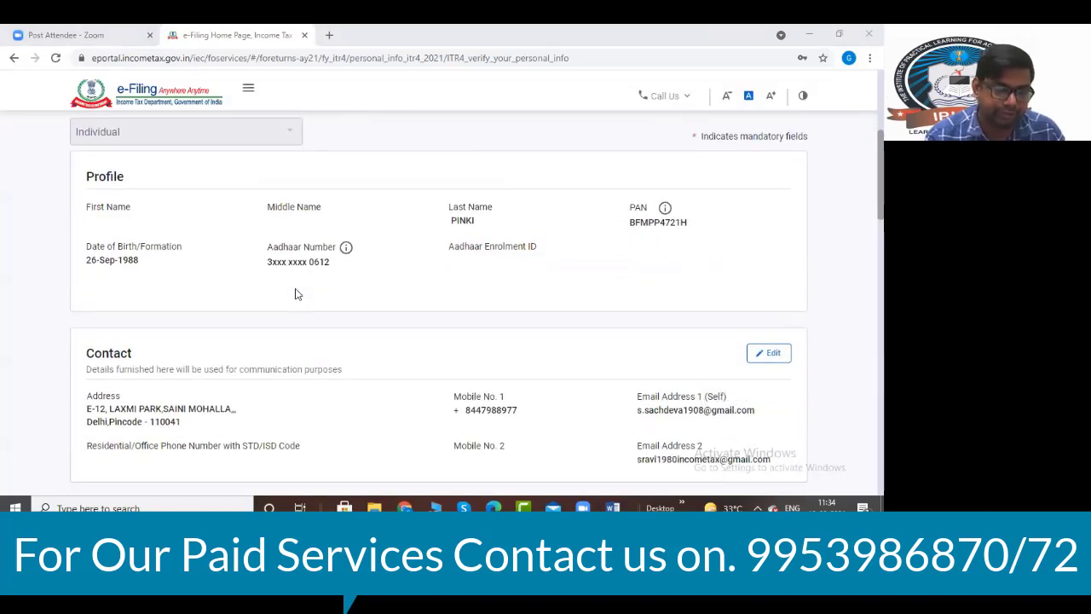
scroll(296, 293, "down", 1)
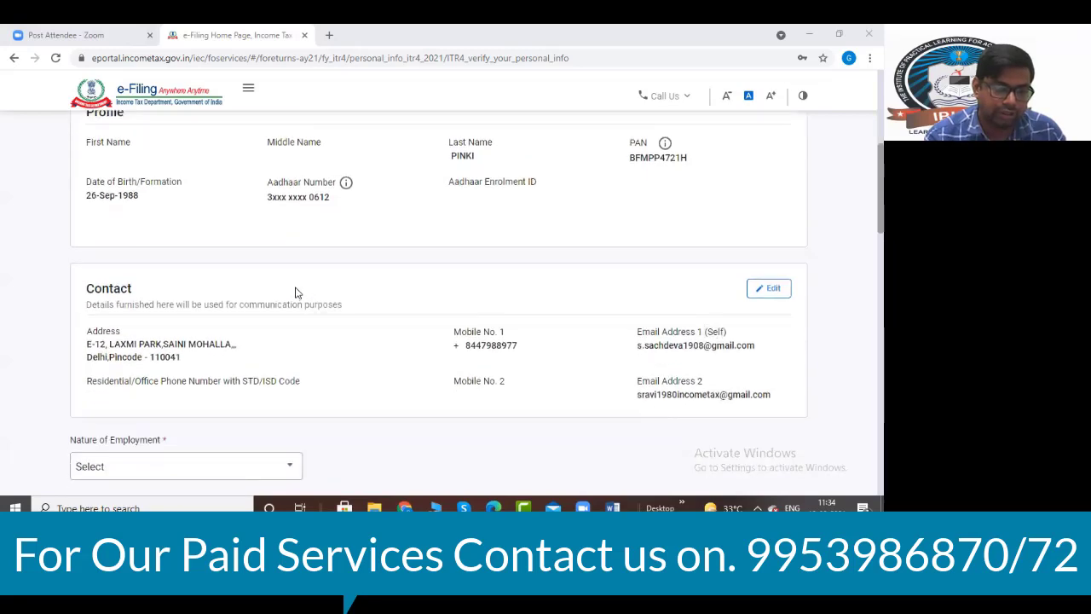
scroll(295, 293, "up", 4)
scroll(298, 290, "down", 3)
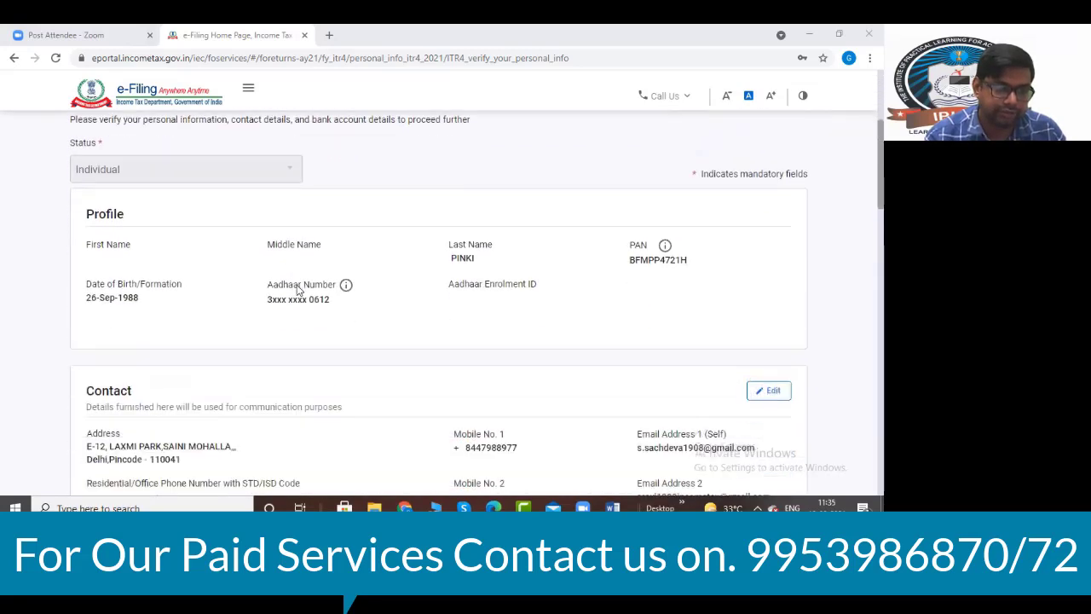
scroll(560, 284, "down", 1)
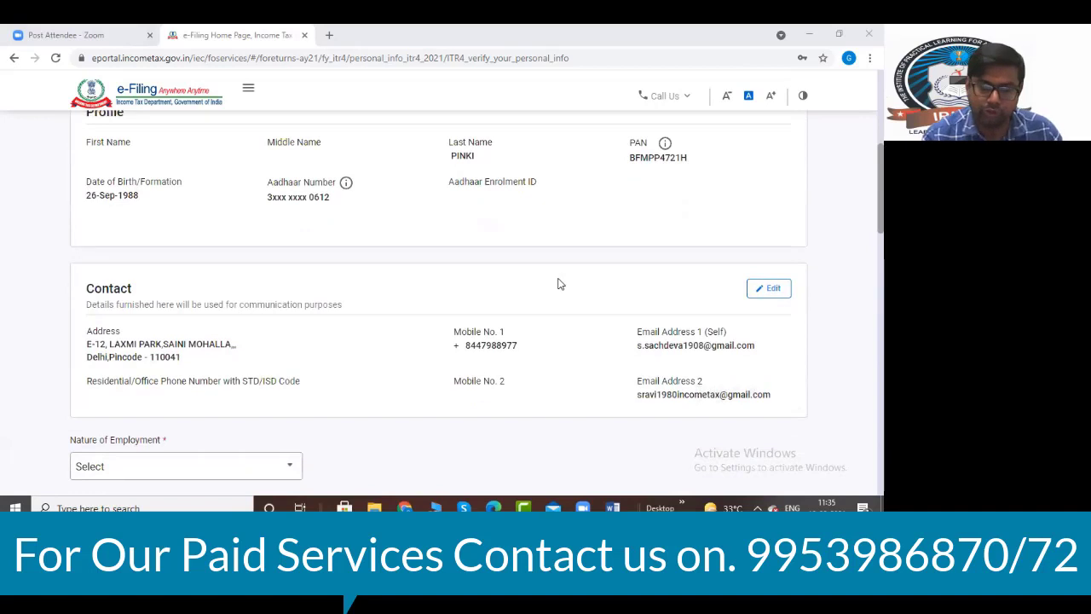
- Edit the contact details: replace the primary mobile number and e-mail address, and clear the second e-mail address
left_click(770, 290)
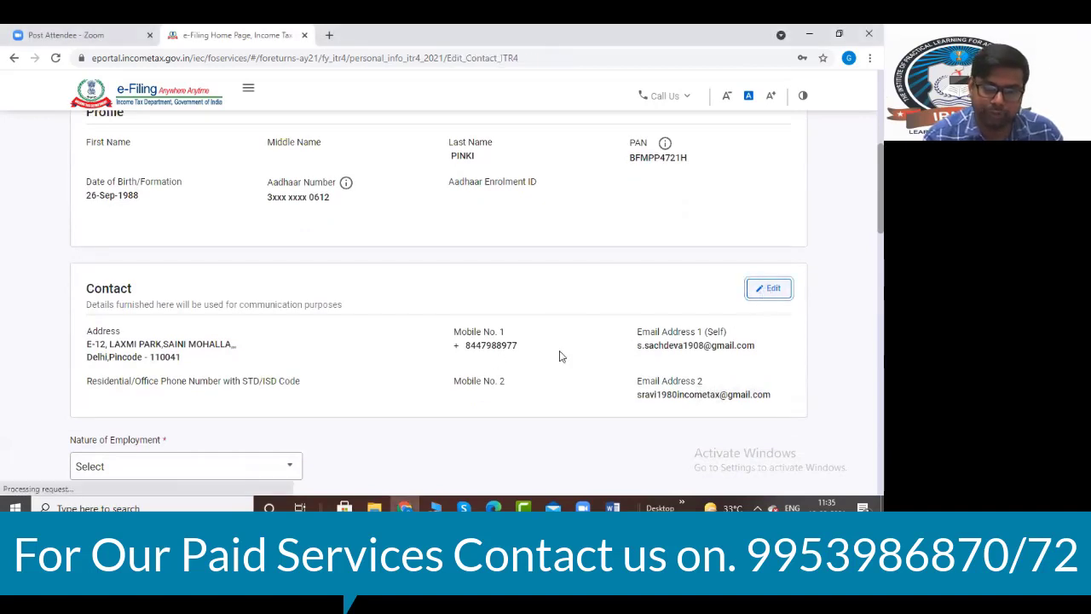
scroll(480, 297, "down", 1)
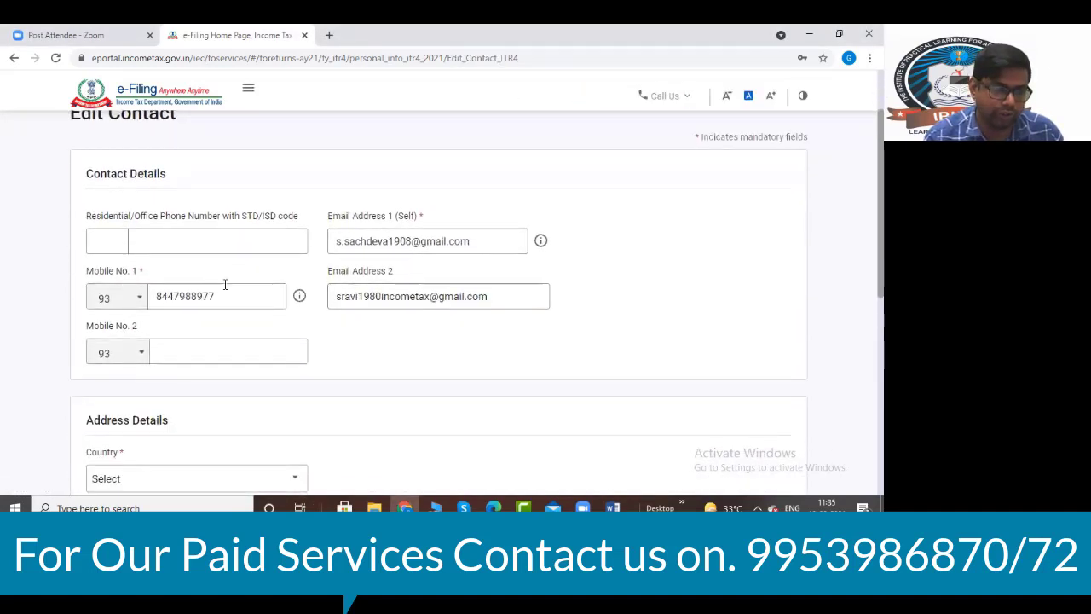
left_click_drag(242, 302, 154, 296)
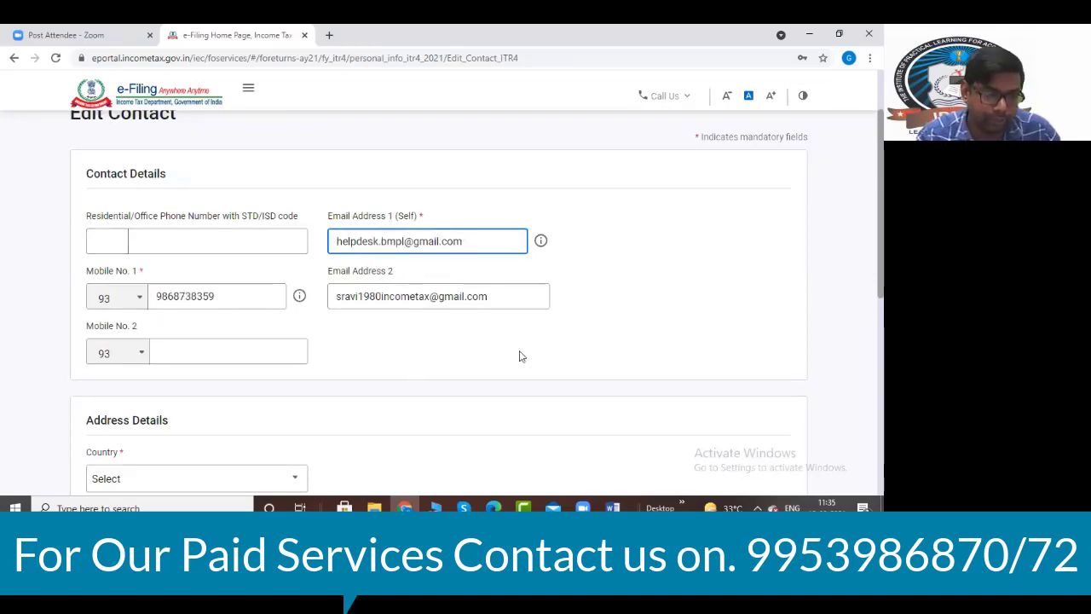
left_click_drag(502, 245, 315, 265)
left_click(539, 322)
left_click_drag(527, 295, 254, 303)
key("BackSpace")
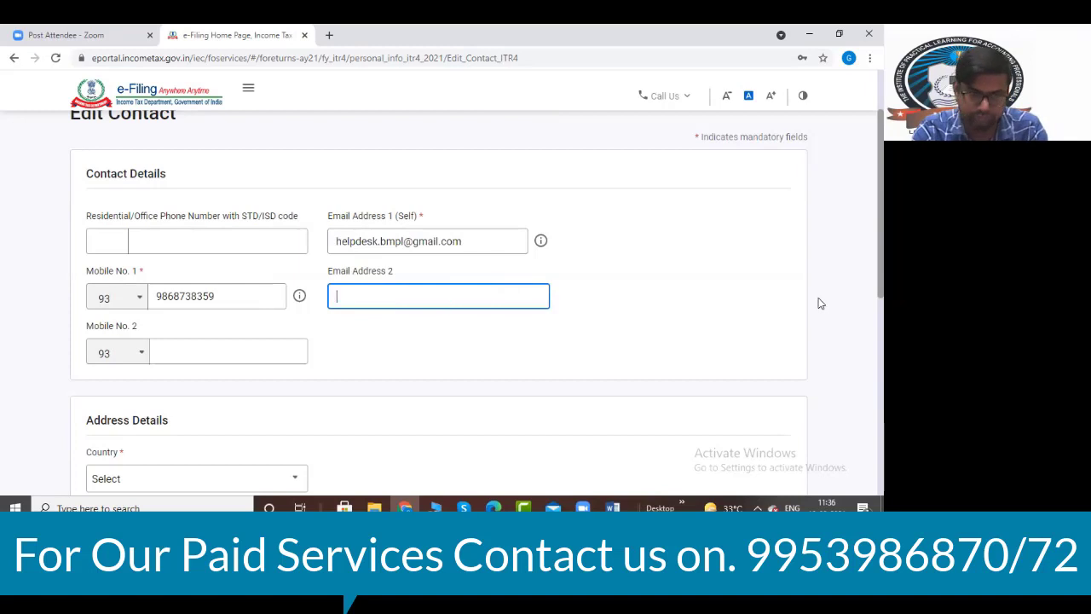
left_click(684, 320)
- Set the country in the address details to 91 - INDIA
scroll(318, 318, "down", 2)
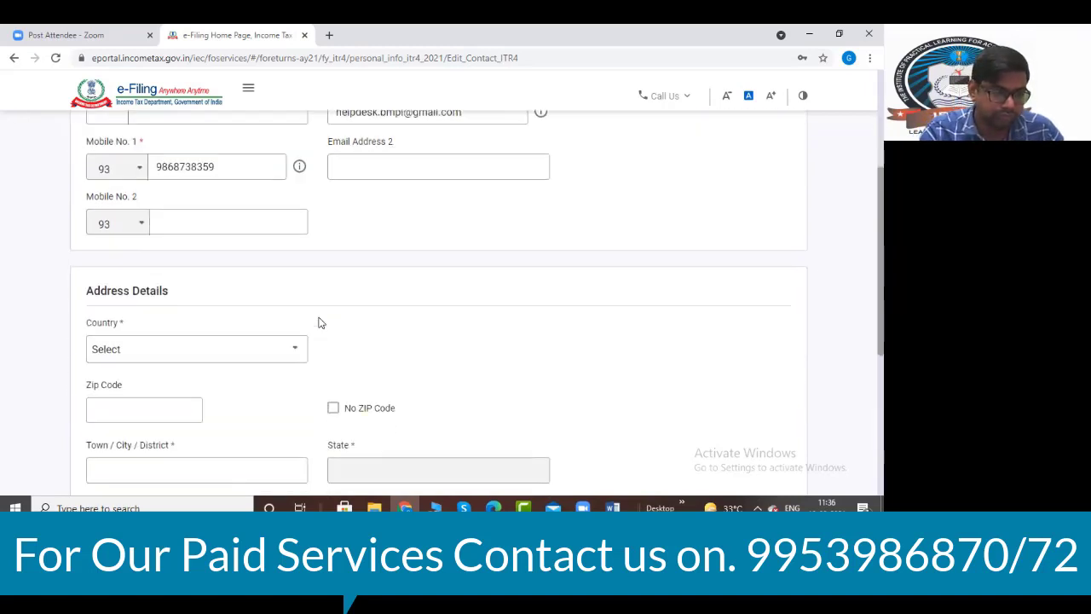
left_click(140, 294)
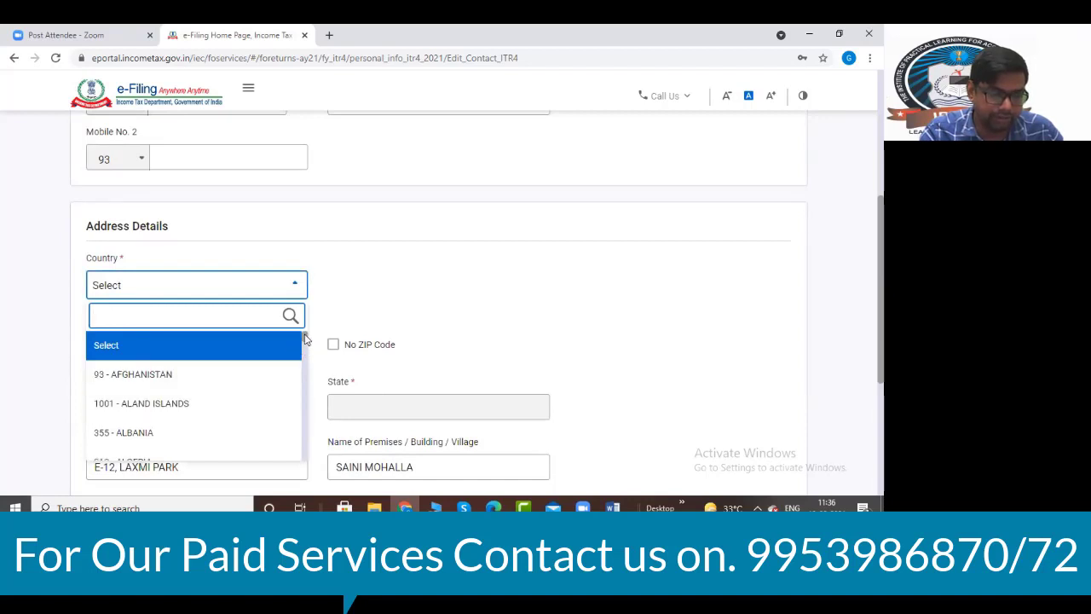
scroll(305, 344, "down", 5)
scroll(304, 344, "down", 4)
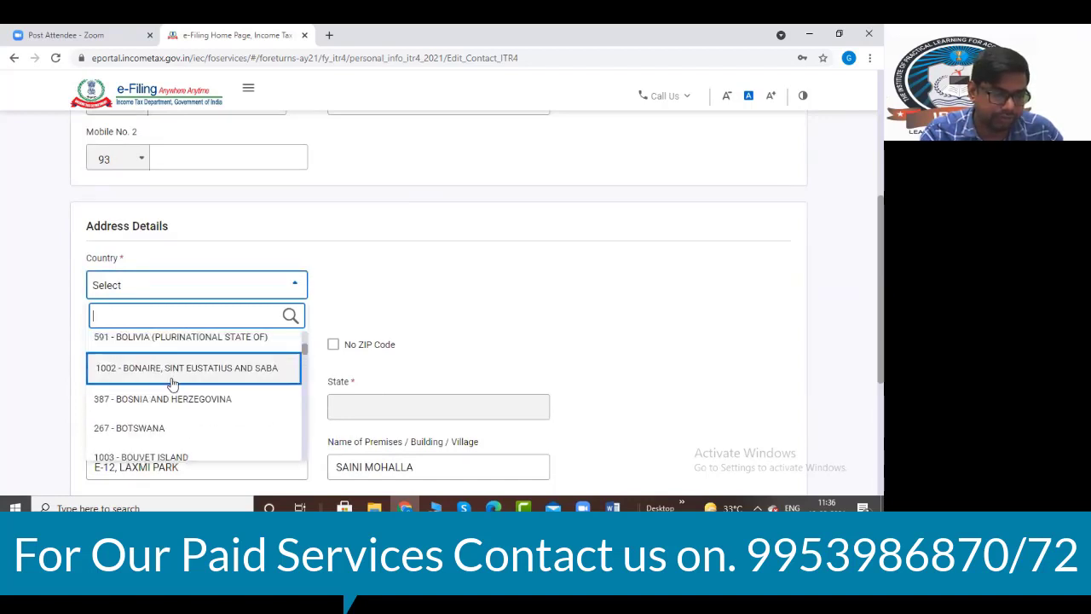
type("i")
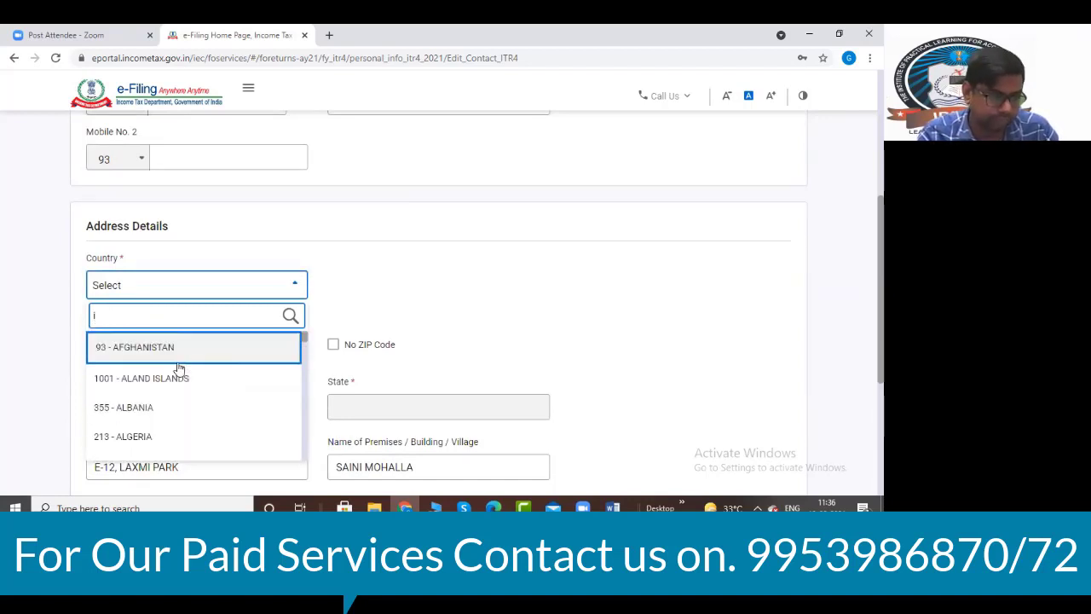
type("l")
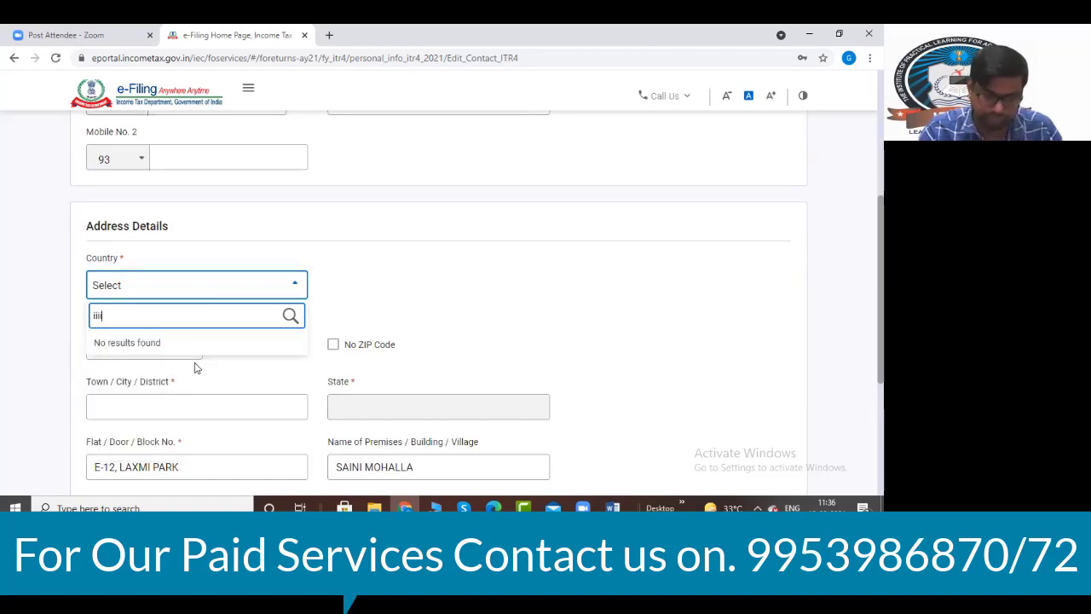
key("BackSpace")
key("BackSpace")
key("BackSpace")
key("BackSpace")
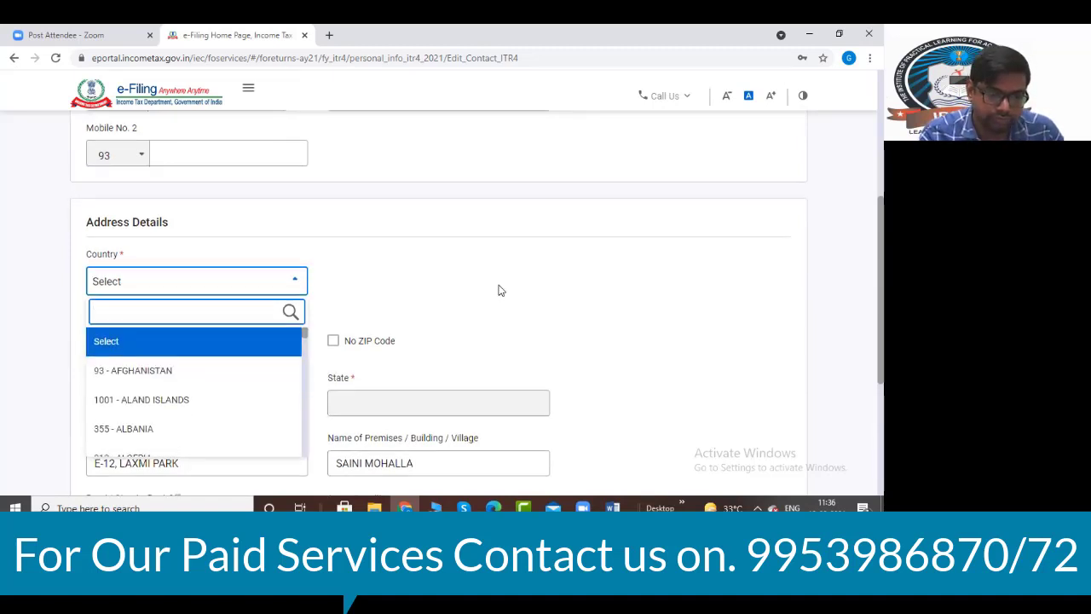
scroll(309, 248, "down", 1)
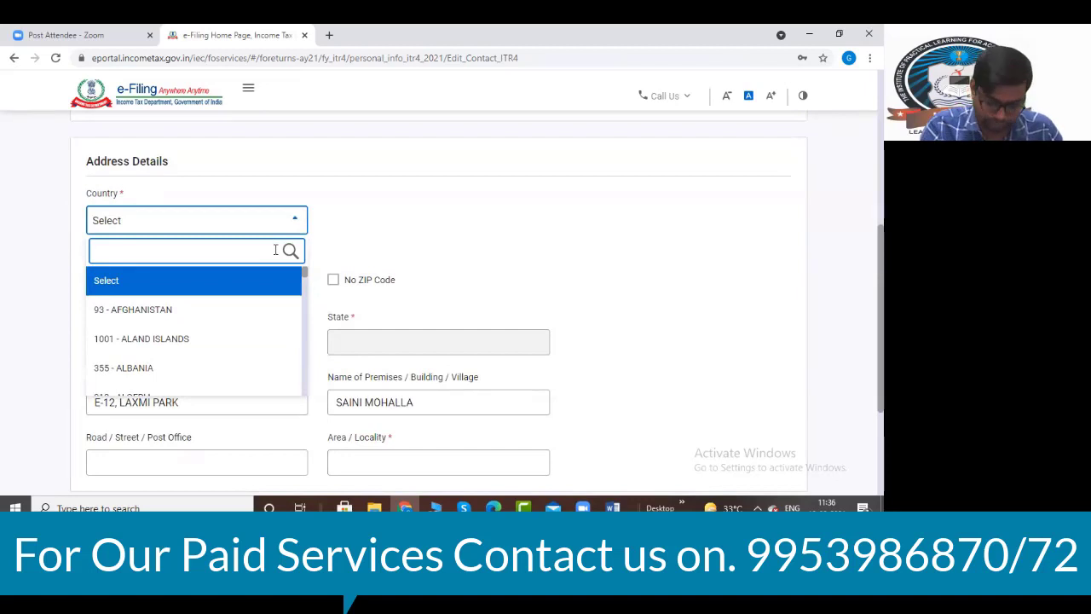
type("india")
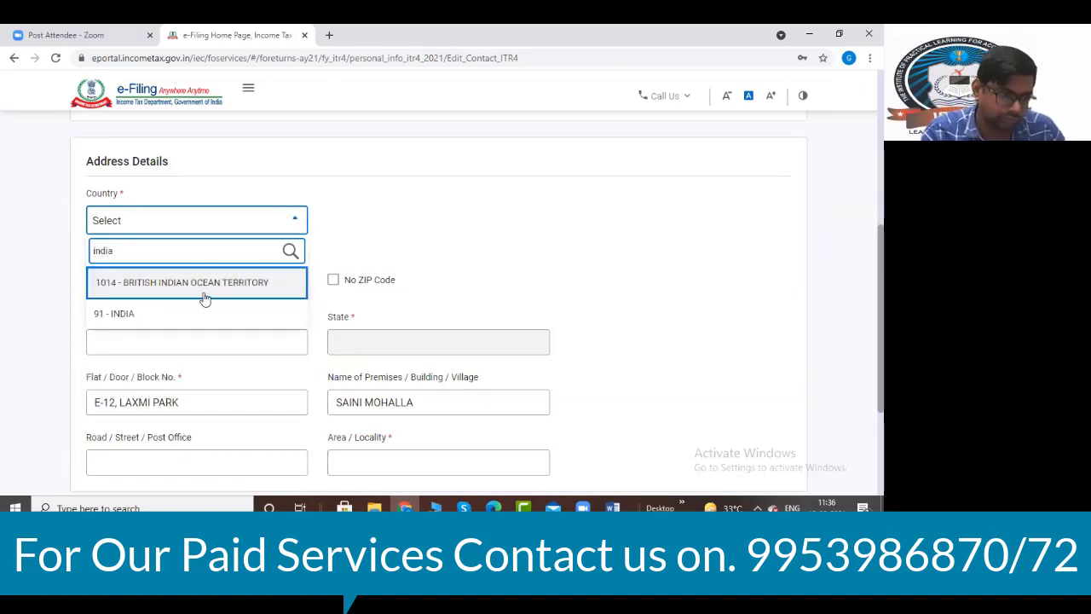
left_click(140, 313)
- Enter the taxpayer's postal PIN code in the address details
left_click(113, 283)
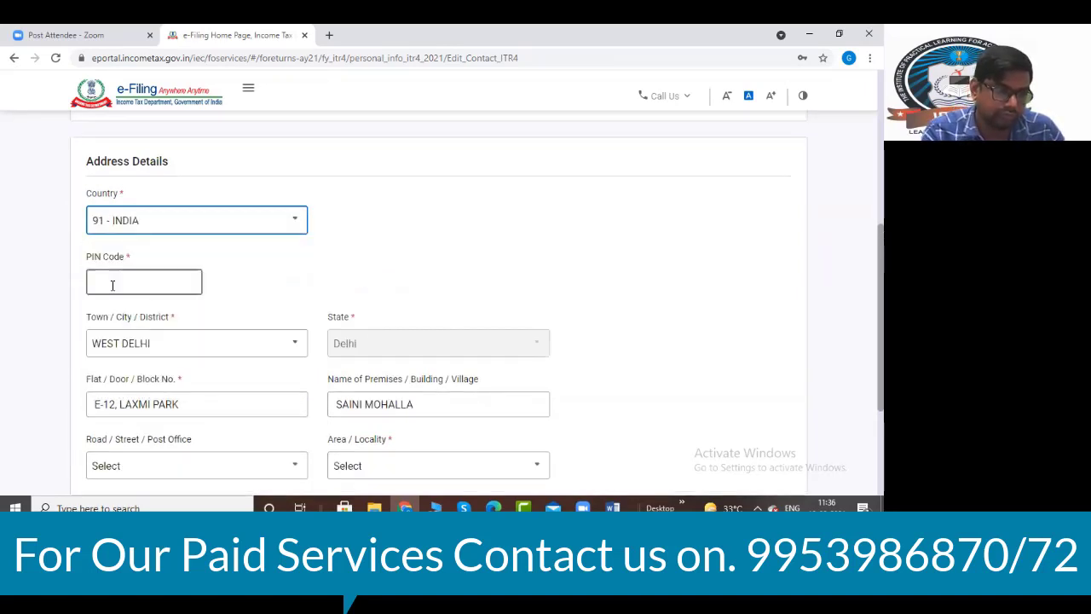
type("1100")
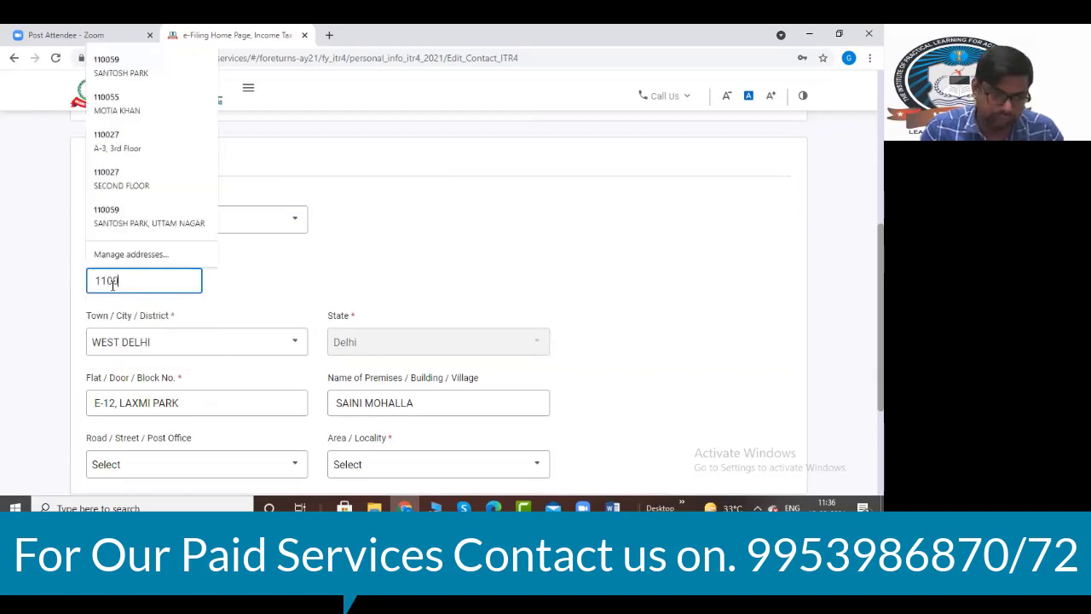
type("41")
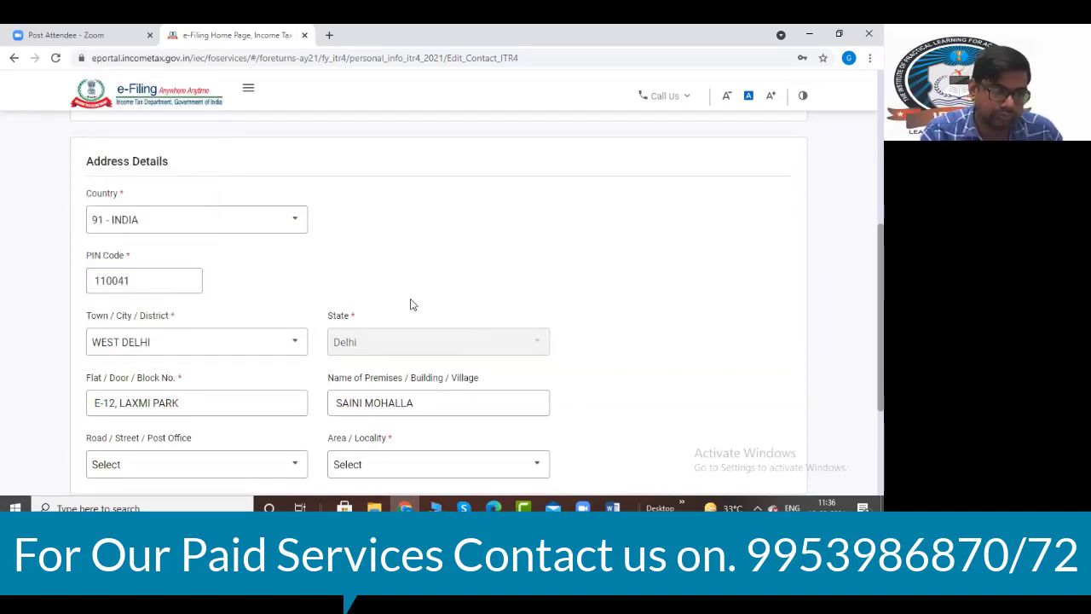
- Select the taxpayer's area/locality in the address details and save the updated contact information
scroll(416, 312, "down", 2)
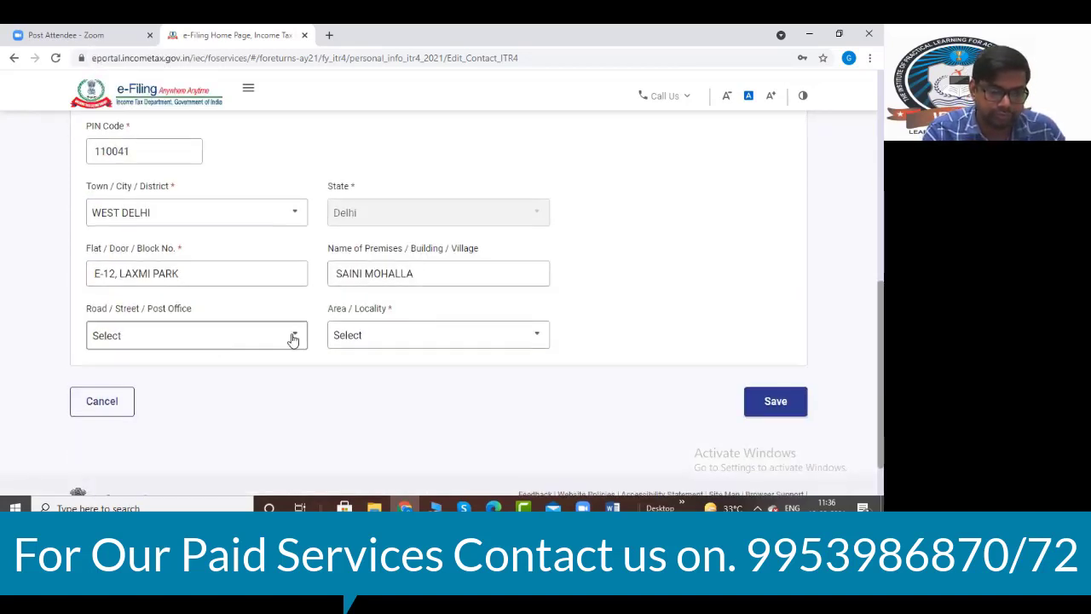
left_click(350, 339)
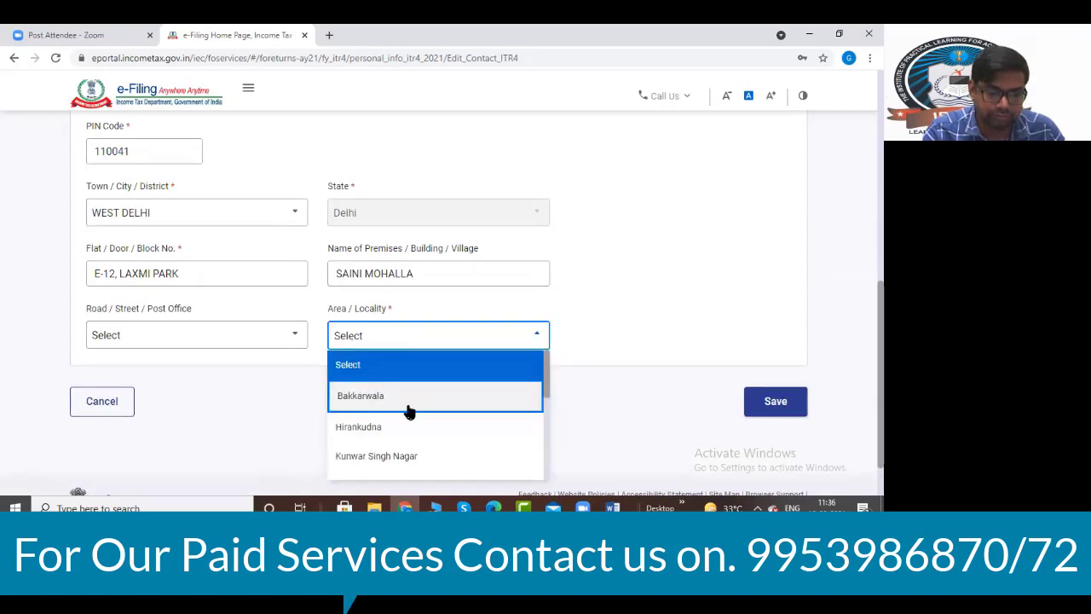
scroll(548, 375, "down", 2)
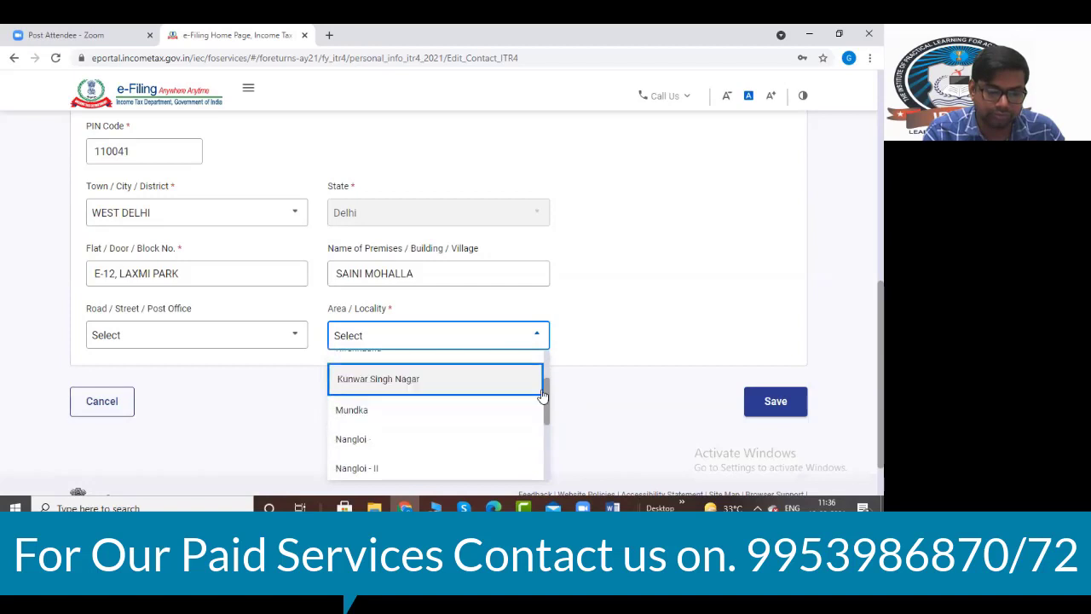
mouse_move(544, 391)
left_mouse_down()
mouse_move(546, 436)
mouse_move(554, 409)
left_mouse_up()
left_click(350, 403)
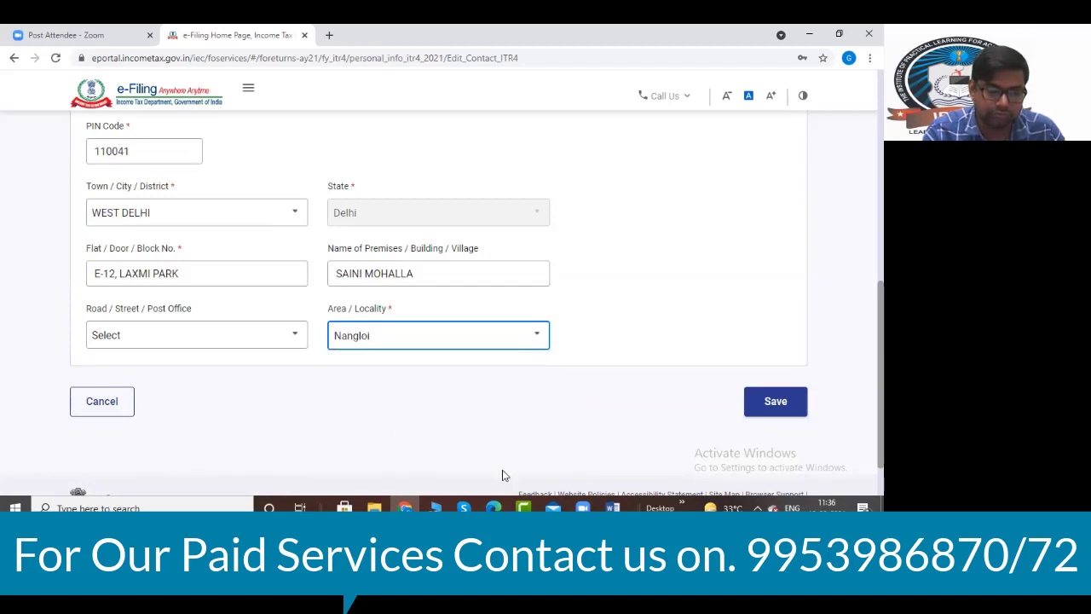
left_click(753, 400)
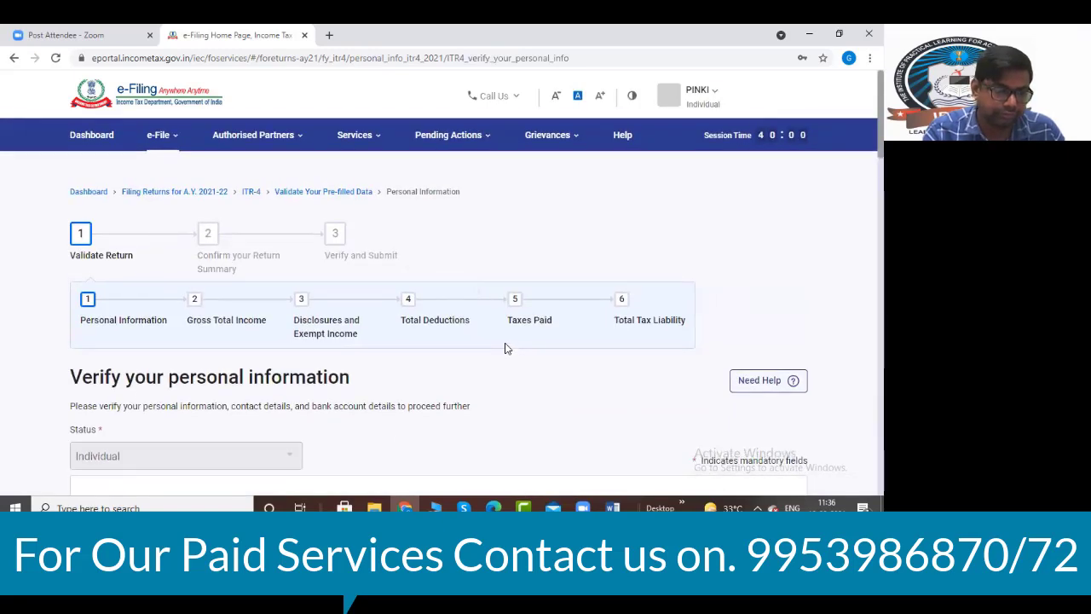
- Review the personal information page, from the profile and updated contact details to the filing section and bank details
scroll(531, 332, "down", 2)
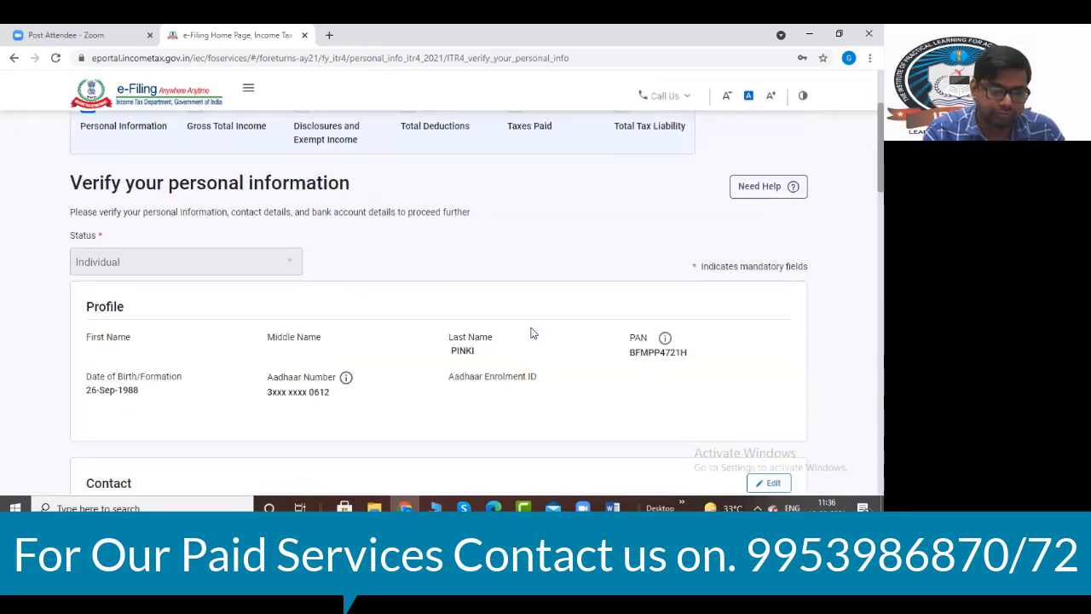
scroll(530, 333, "down", 5)
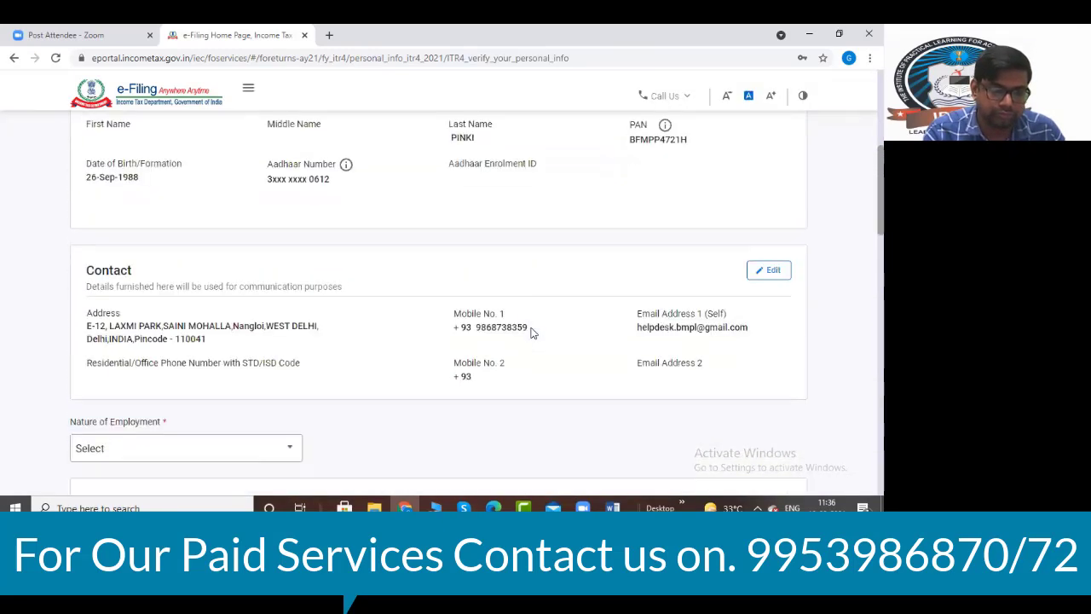
scroll(530, 332, "down", 15)
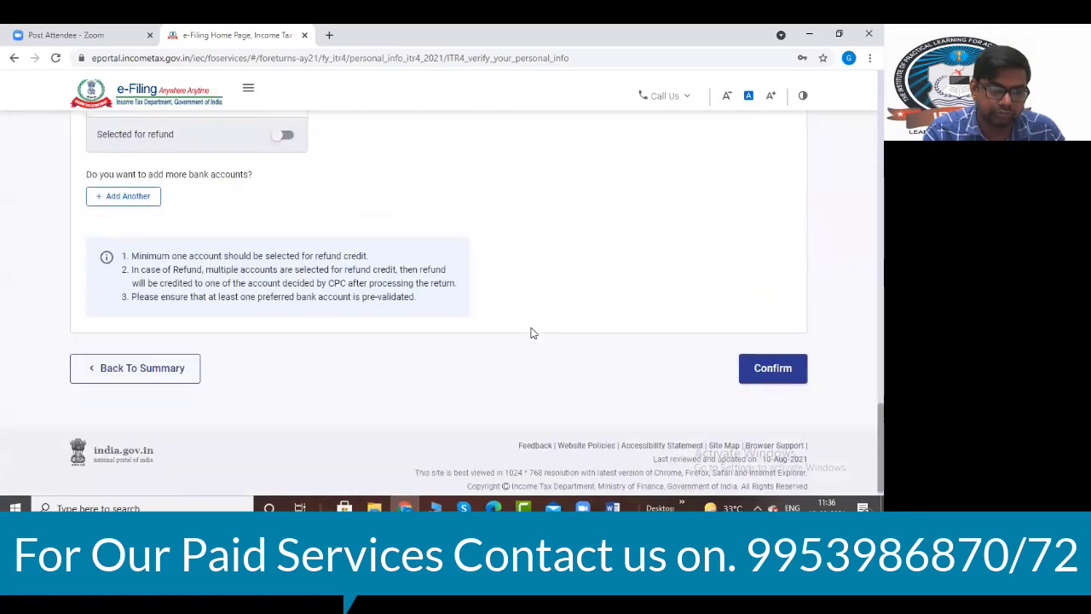
scroll(530, 332, "up", 3)
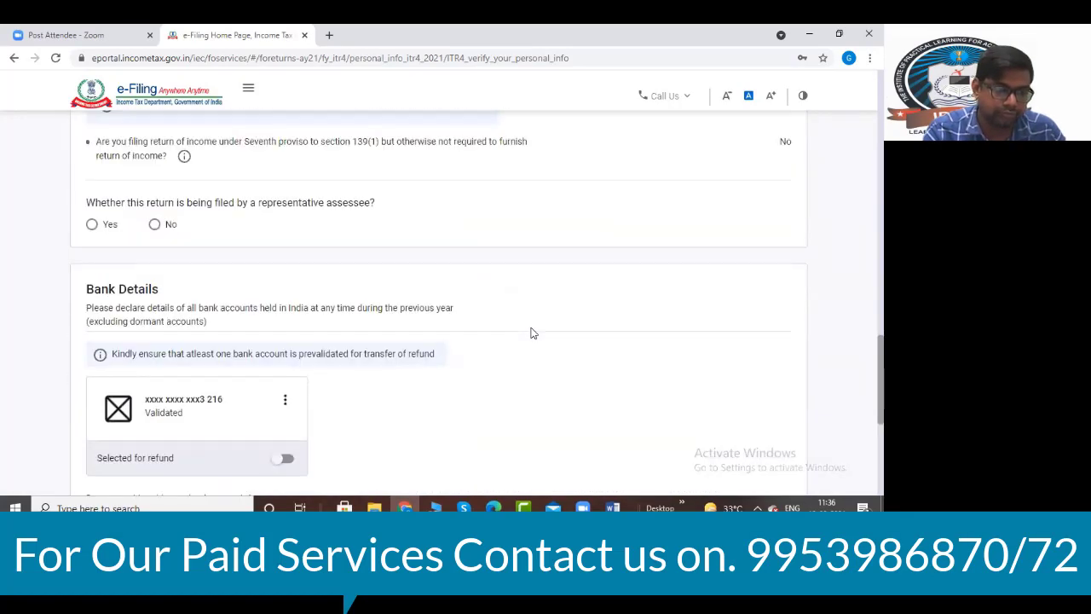
scroll(530, 333, "up", 10)
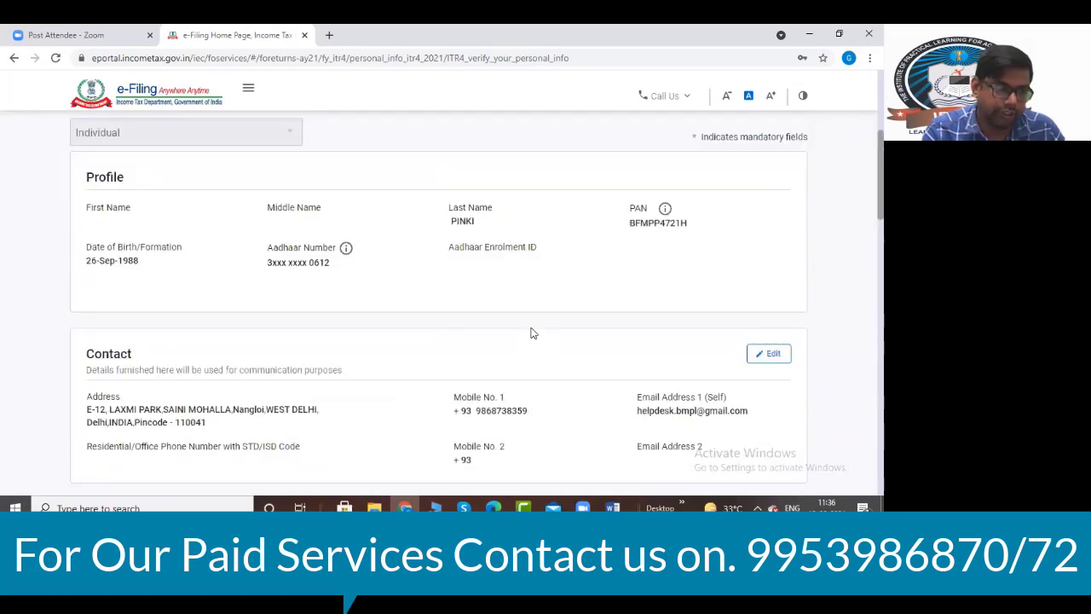
scroll(530, 332, "up", 3)
scroll(530, 332, "down", 5)
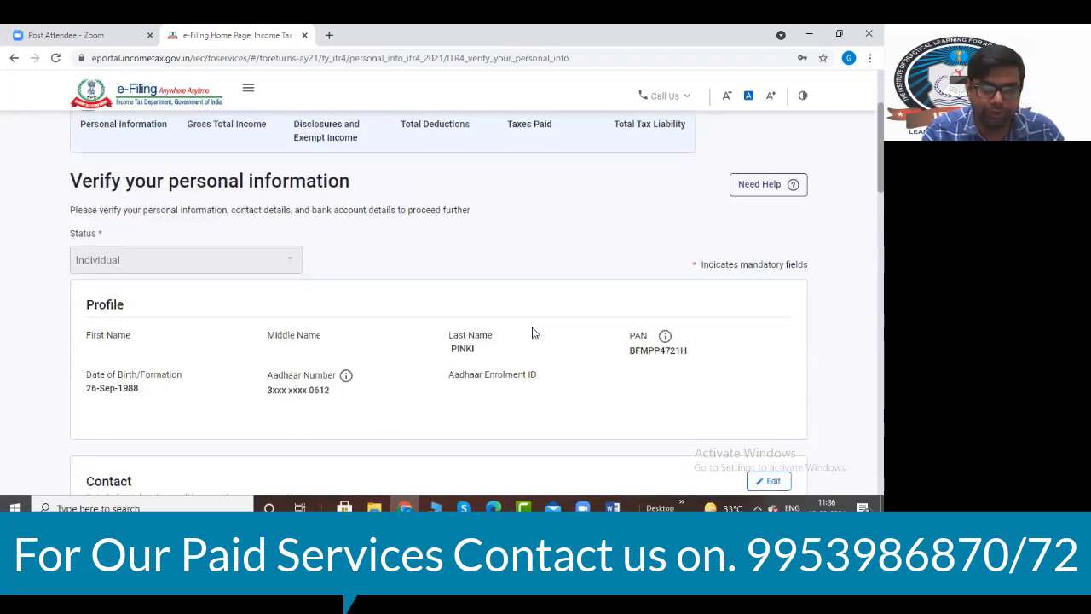
scroll(532, 333, "down", 3)
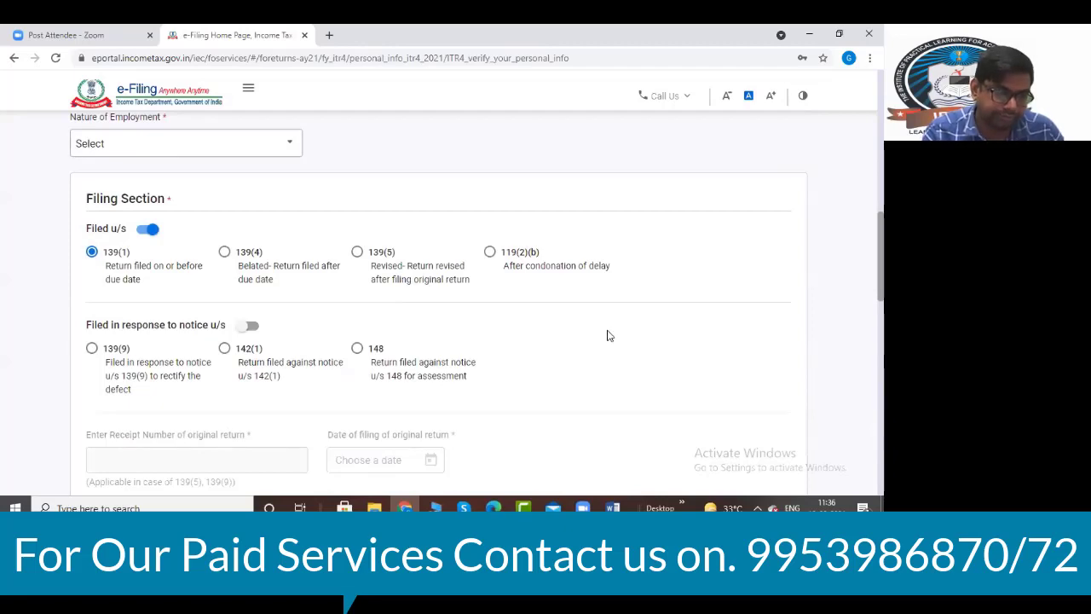
scroll(604, 332, "up", 8)
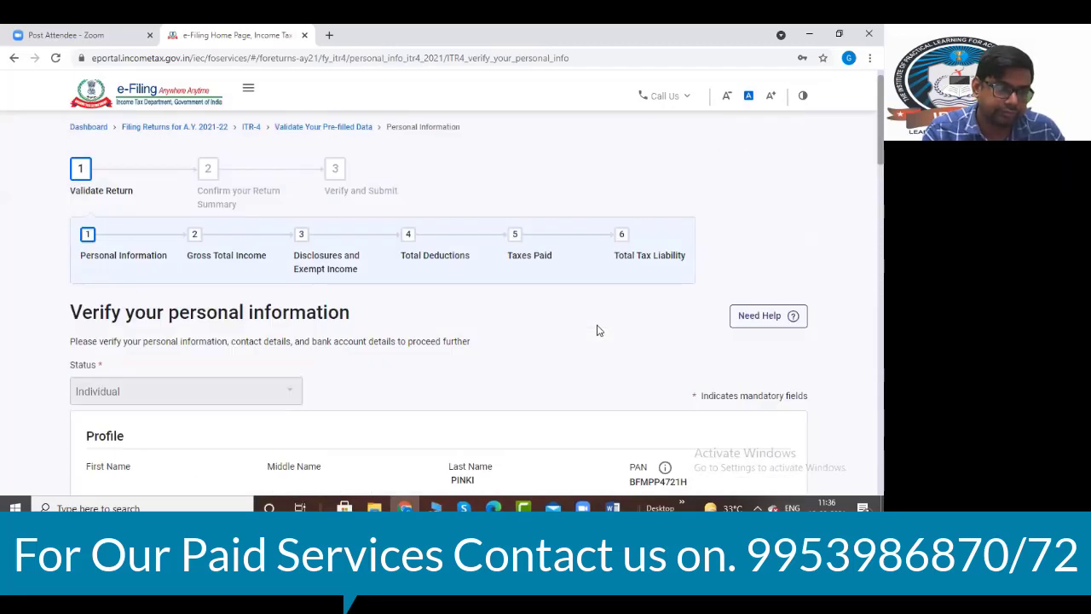
scroll(600, 331, "up", 1)
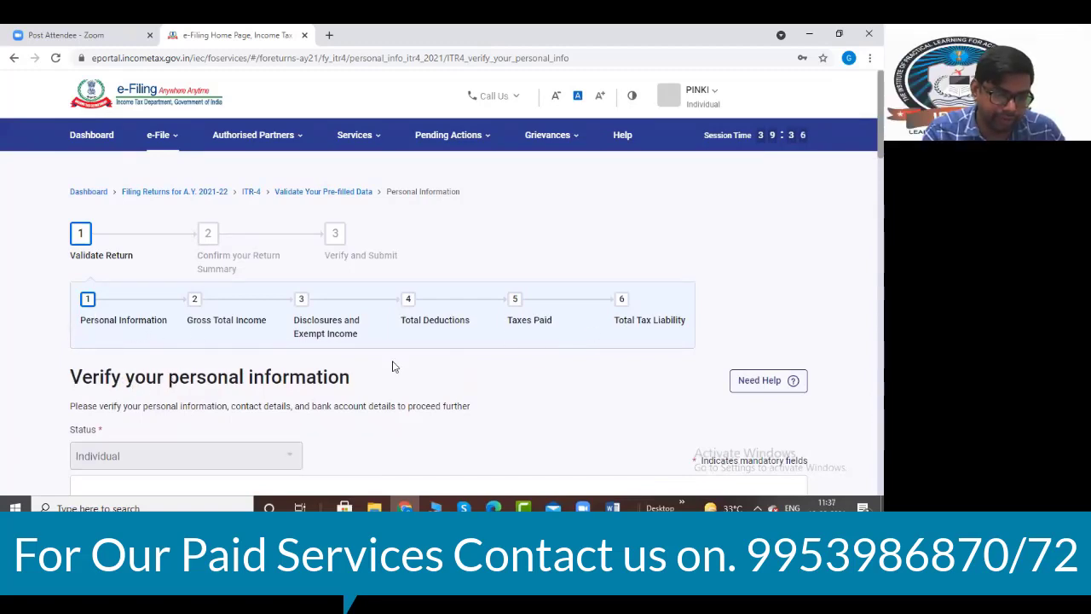
- Set the Nature of Employment to Others
scroll(392, 366, "down", 6)
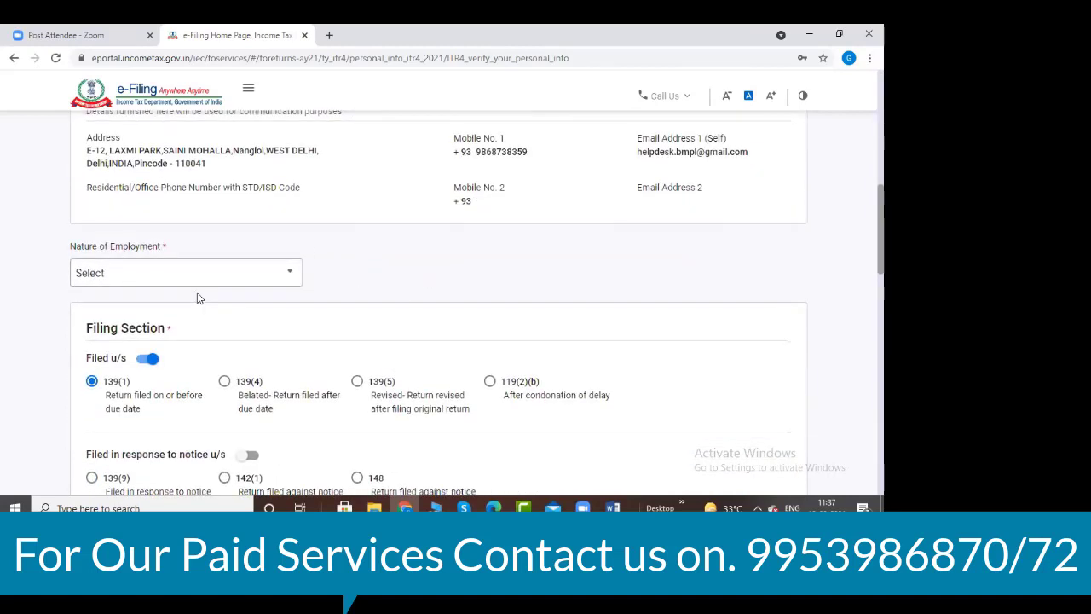
left_click(165, 276)
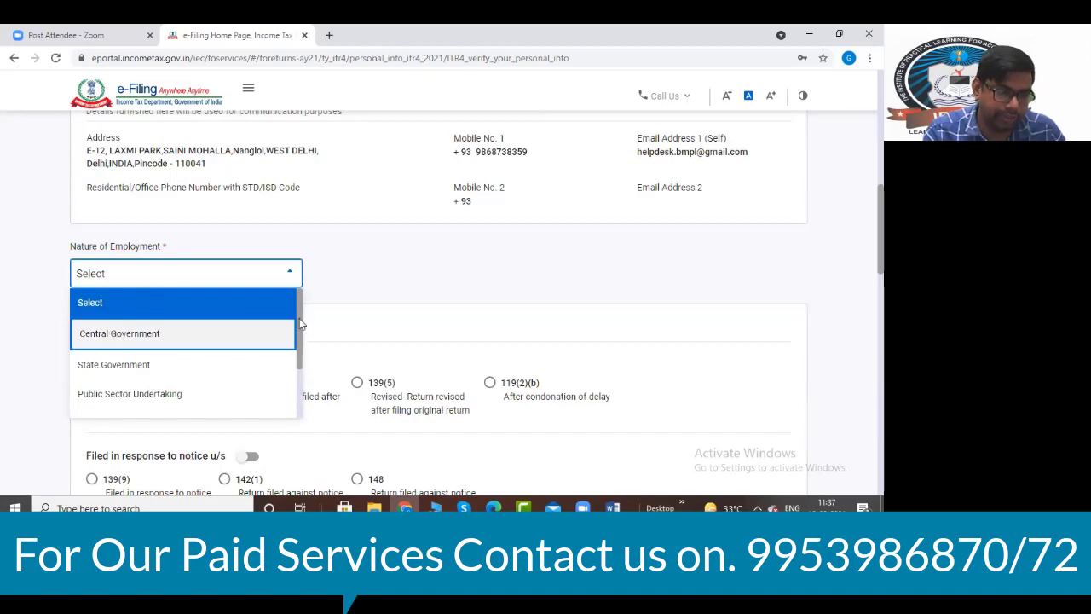
scroll(296, 341, "down", 1)
scroll(295, 341, "down", 2)
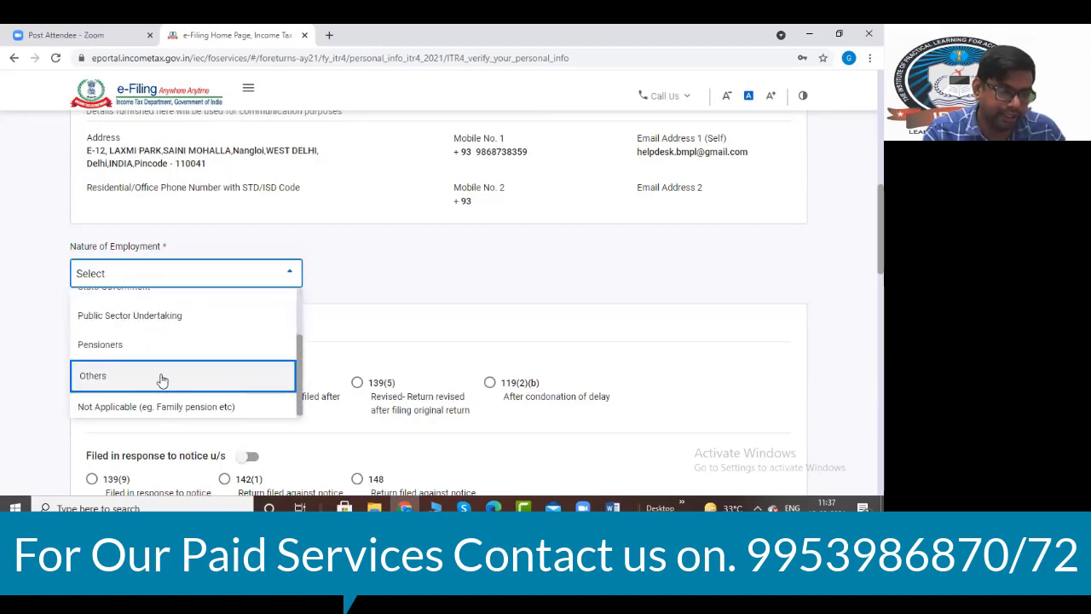
left_click(86, 376)
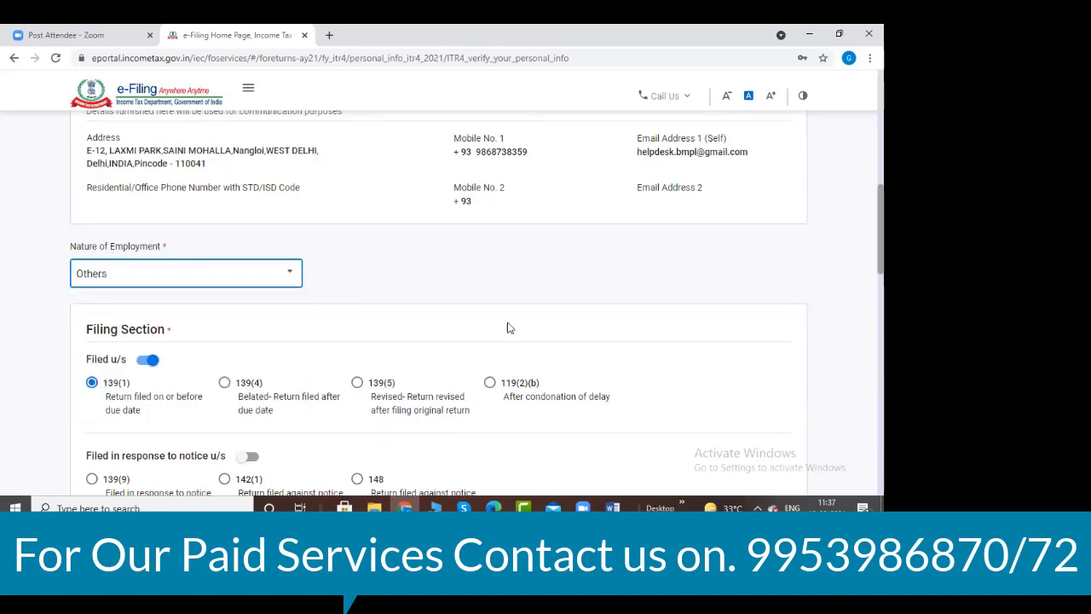
- Go through the filing section options and answer No to opting for the new tax regime u/s 115BAC
scroll(518, 306, "down", 2)
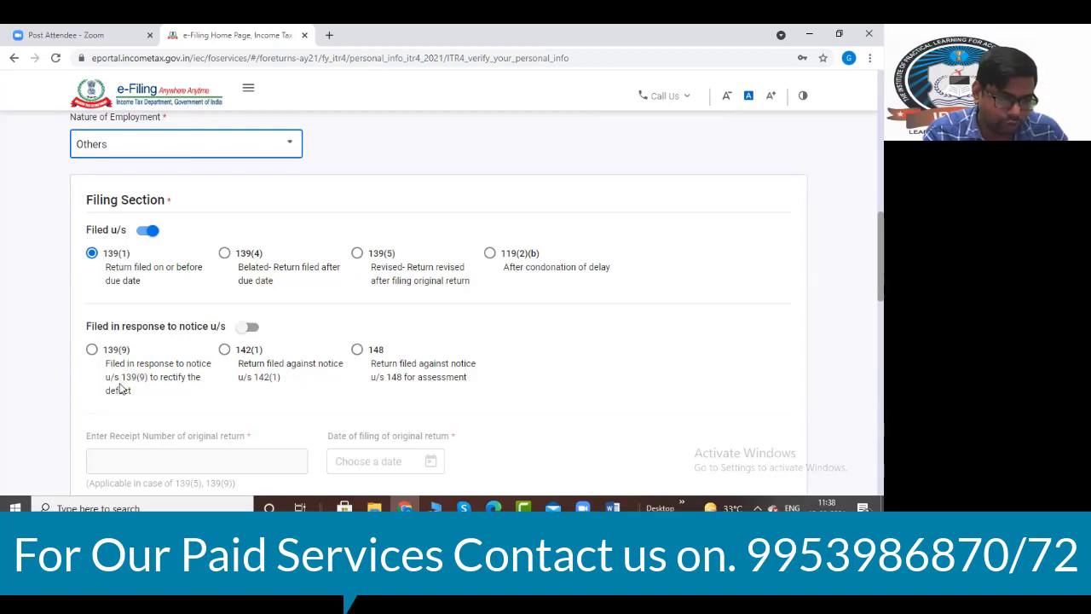
left_click(132, 348)
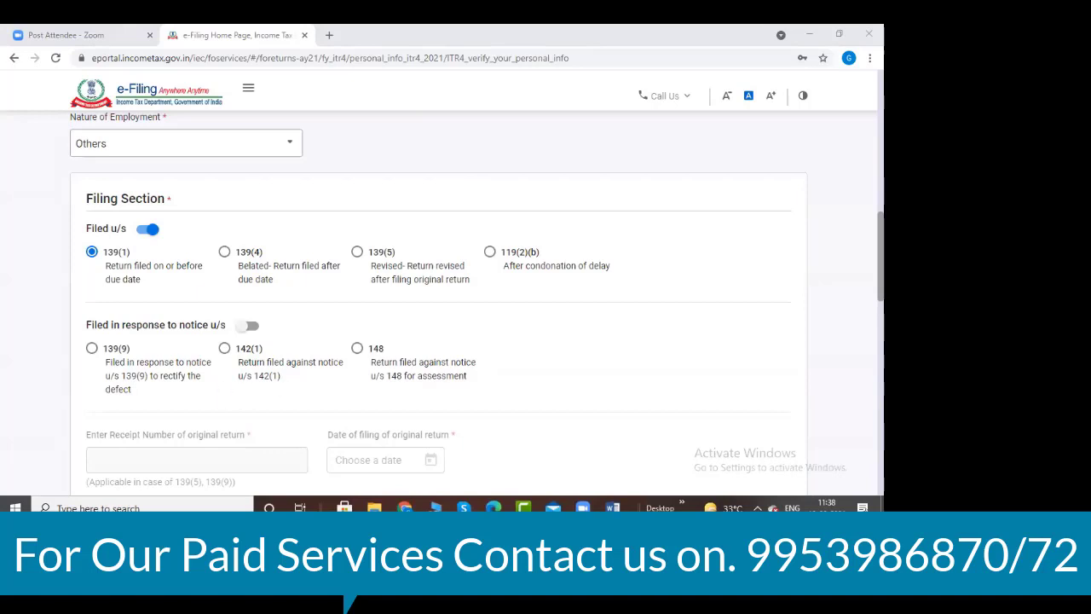
left_click_drag(881, 255, 881, 263)
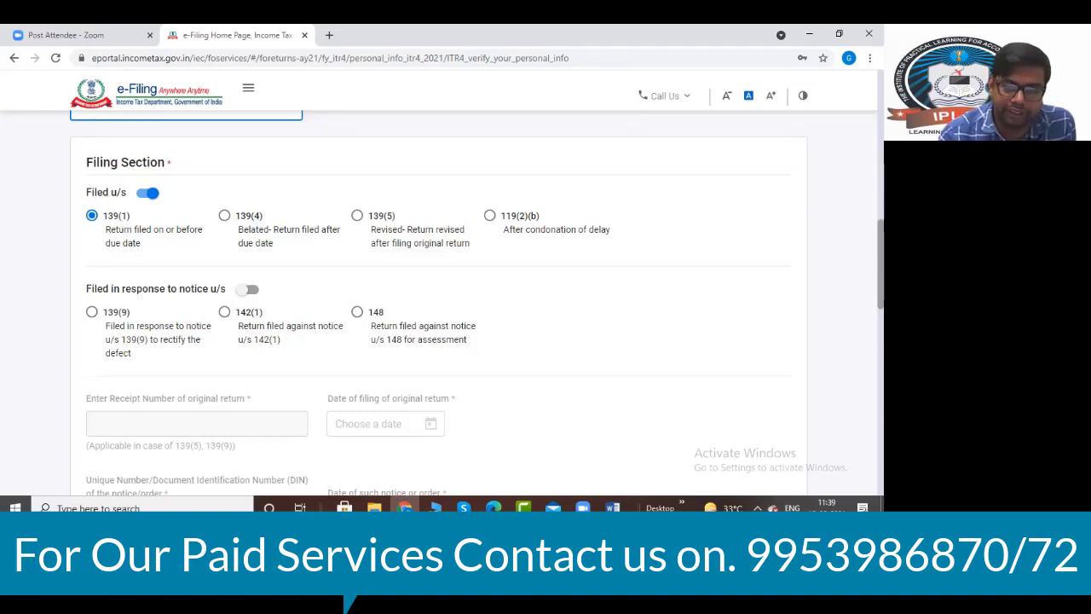
scroll(478, 303, "down", 5)
scroll(477, 302, "up", 2)
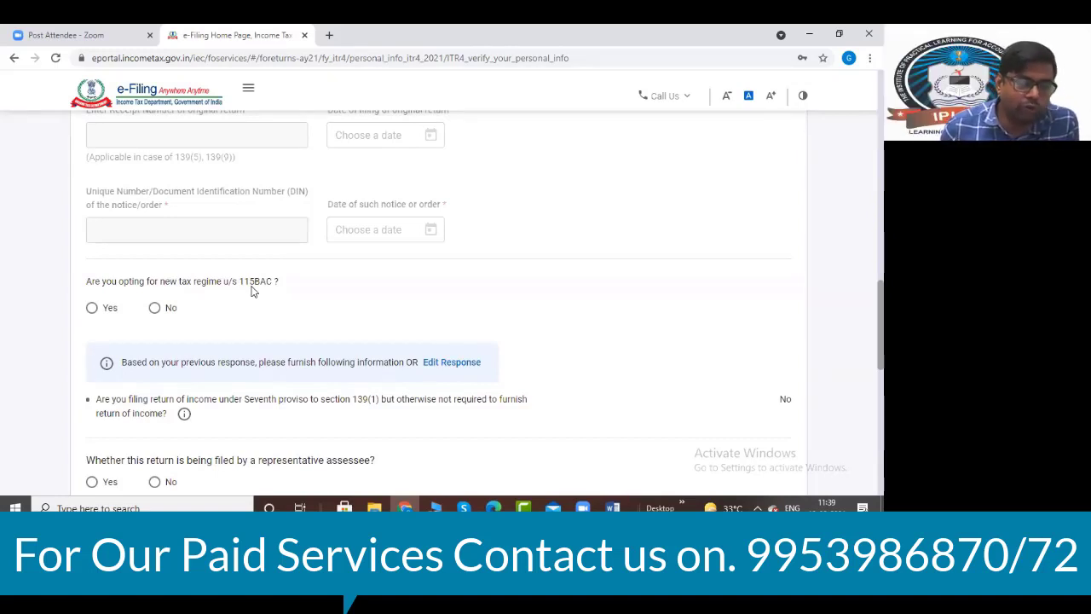
left_click(154, 308)
- Answer No to whether the return is being filed by a representative assessee
scroll(261, 317, "down", 2)
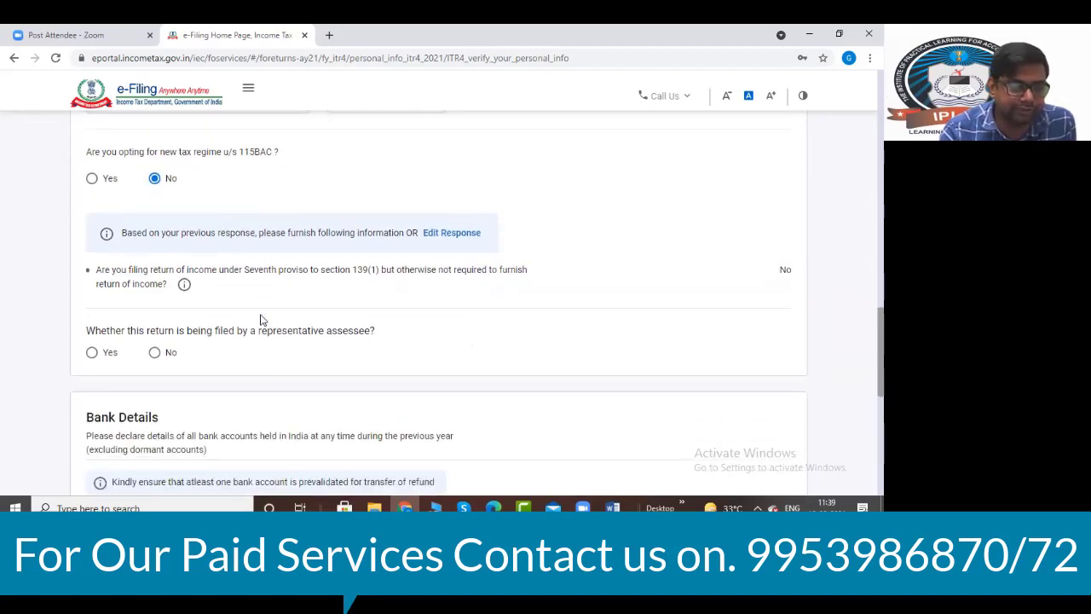
scroll(261, 317, "down", 1)
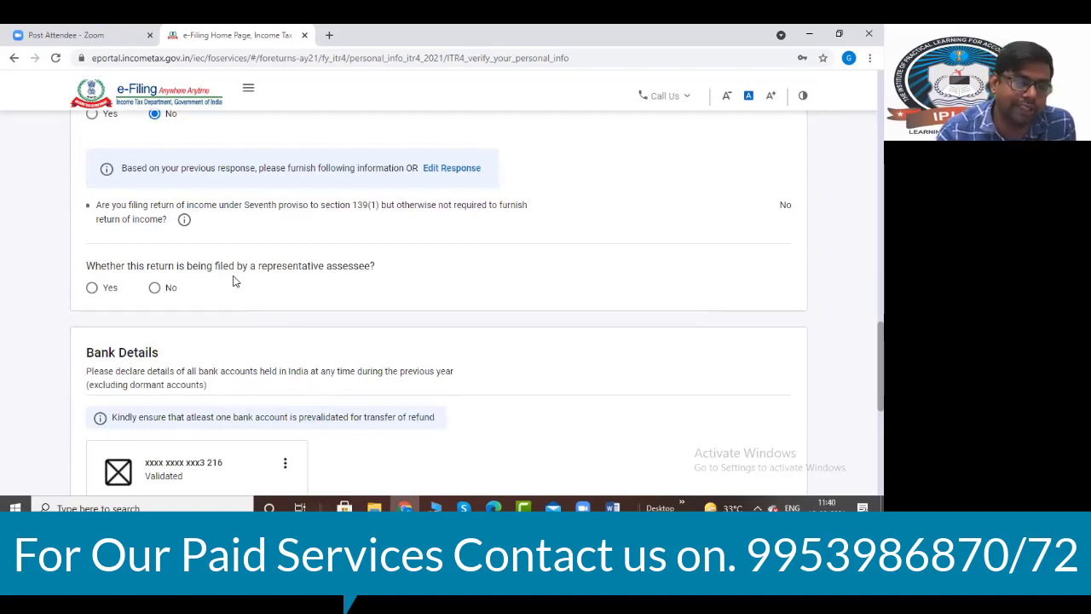
left_click(157, 291)
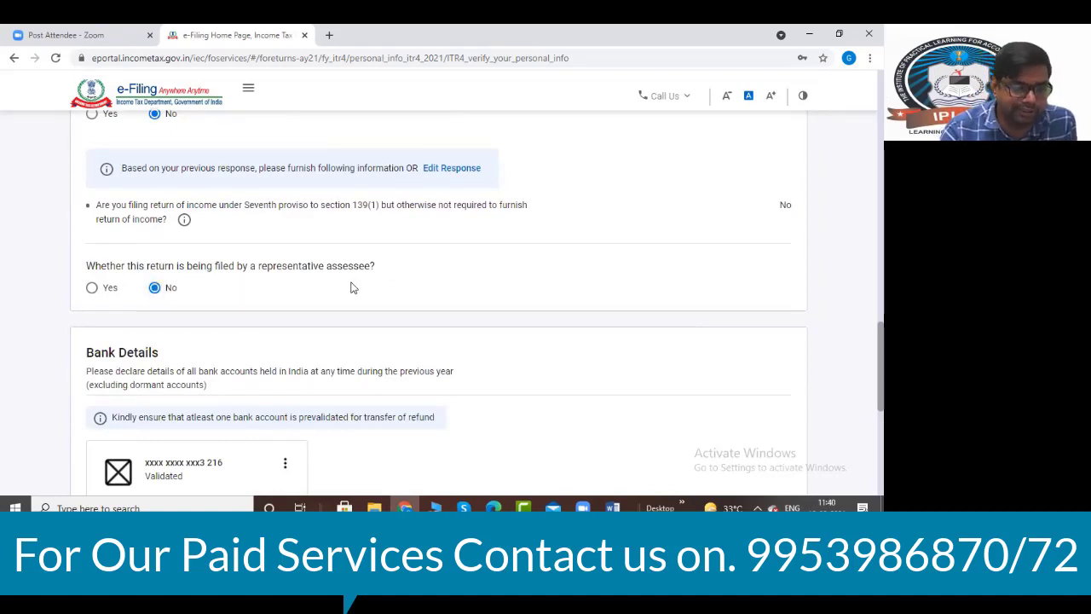
- Select the validated bank account in the bank details for the refund
scroll(353, 287, "down", 1)
scroll(353, 288, "down", 2)
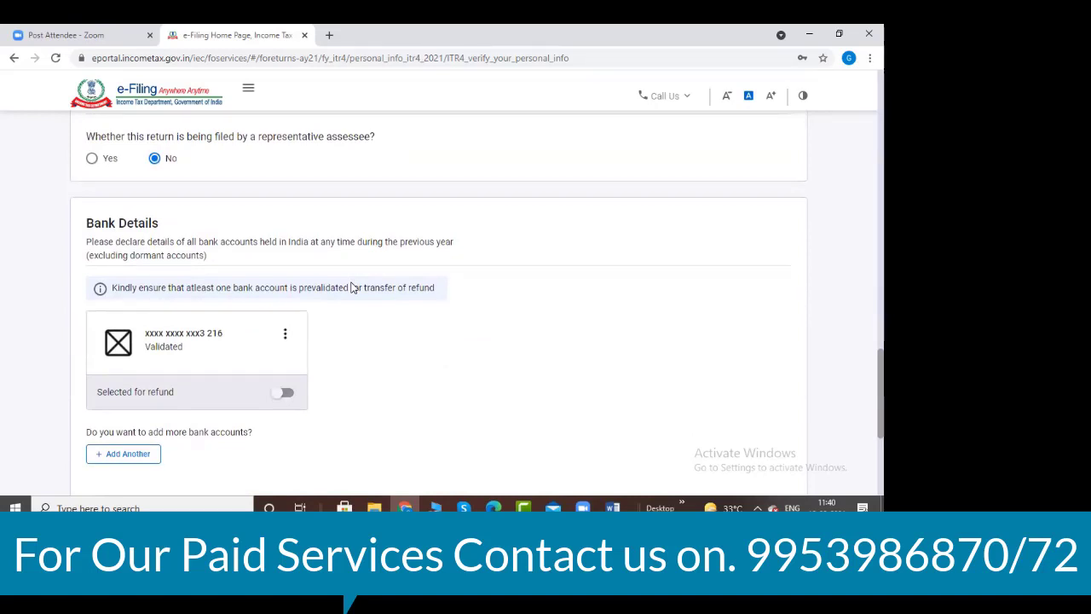
scroll(353, 287, "up", 3)
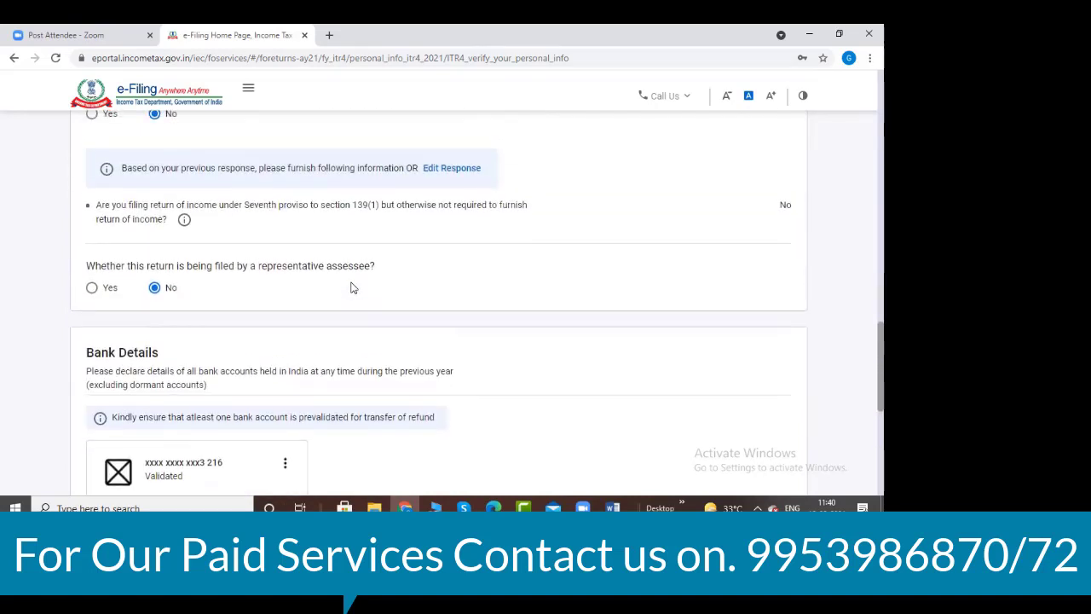
scroll(353, 287, "up", 2)
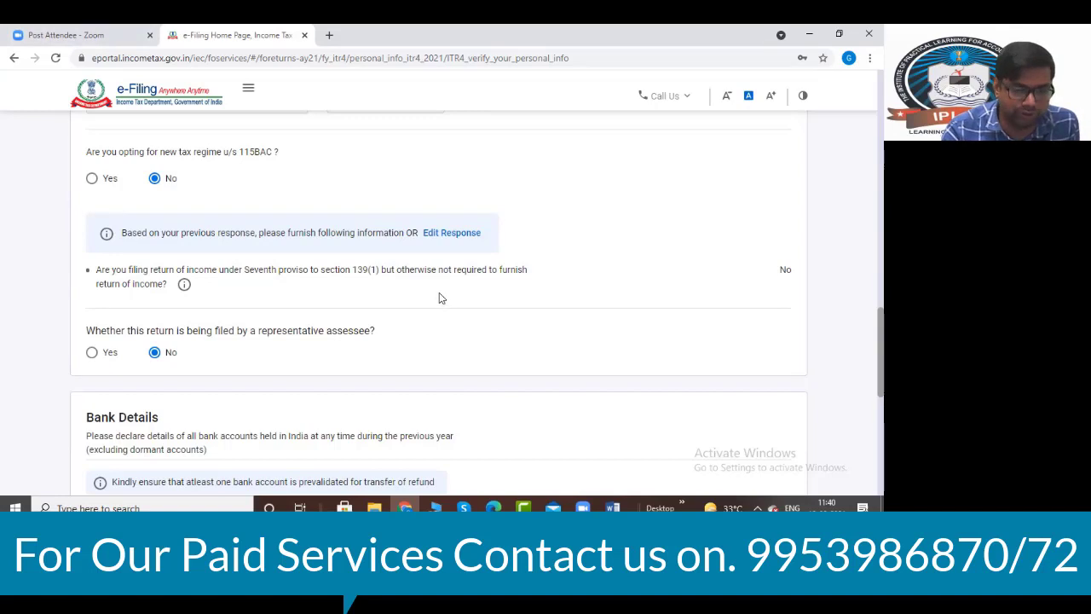
scroll(430, 213, "down", 2)
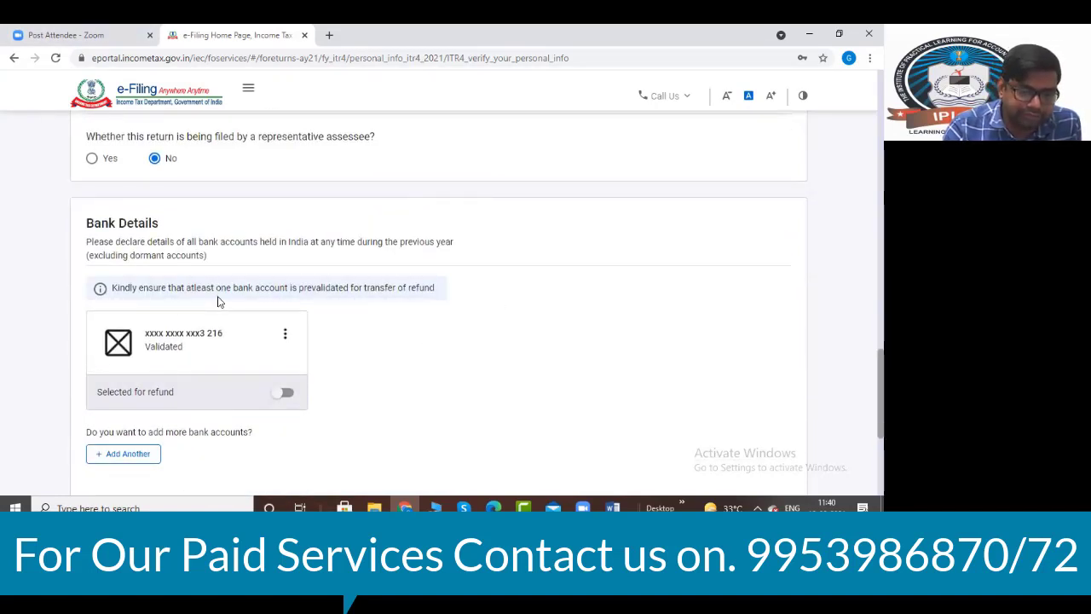
left_click(284, 395)
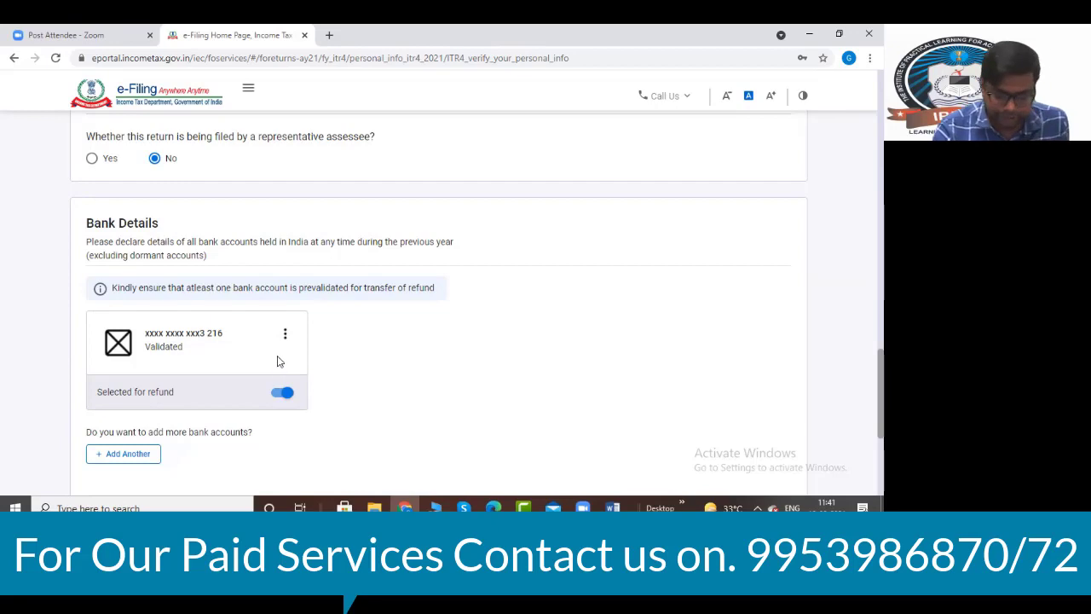
- Check the refund bank account against the bank details in the computation document and confirm the personal information section
key("alt+Tab")
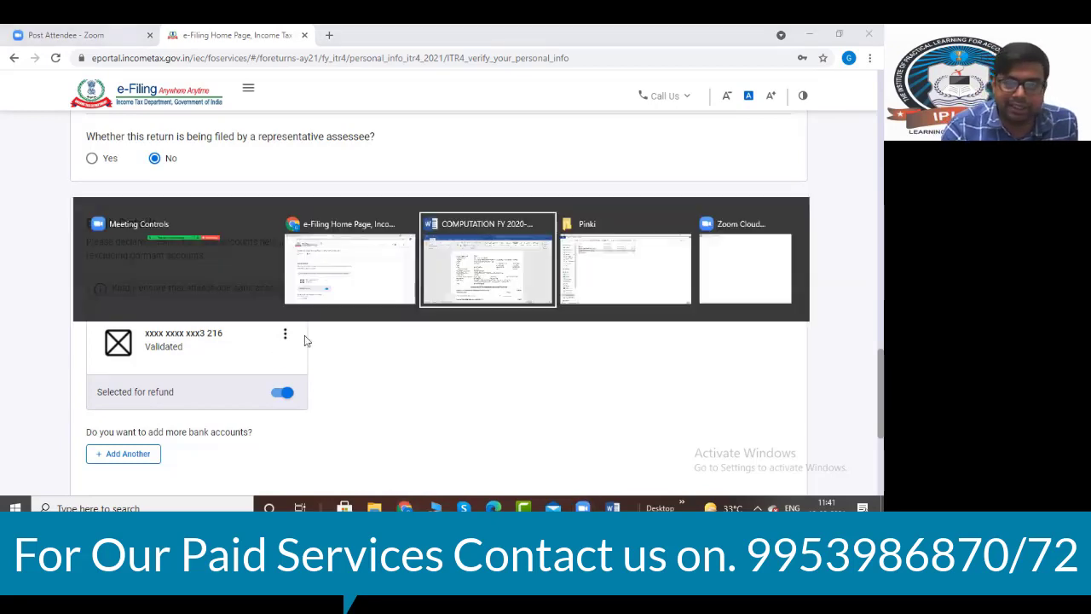
scroll(418, 283, "down", 10)
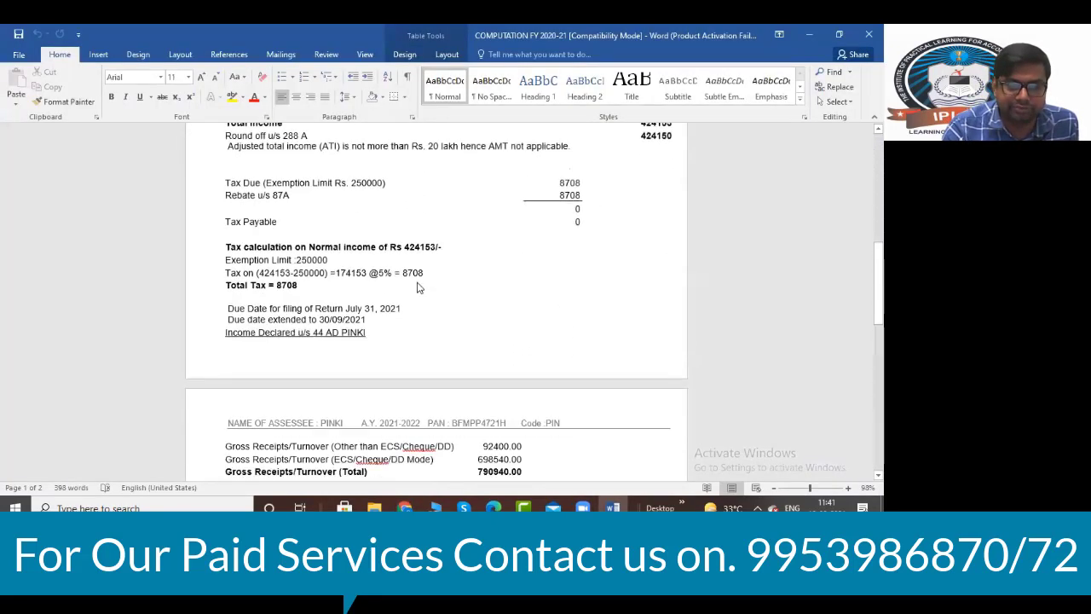
scroll(266, 363, "down", 3)
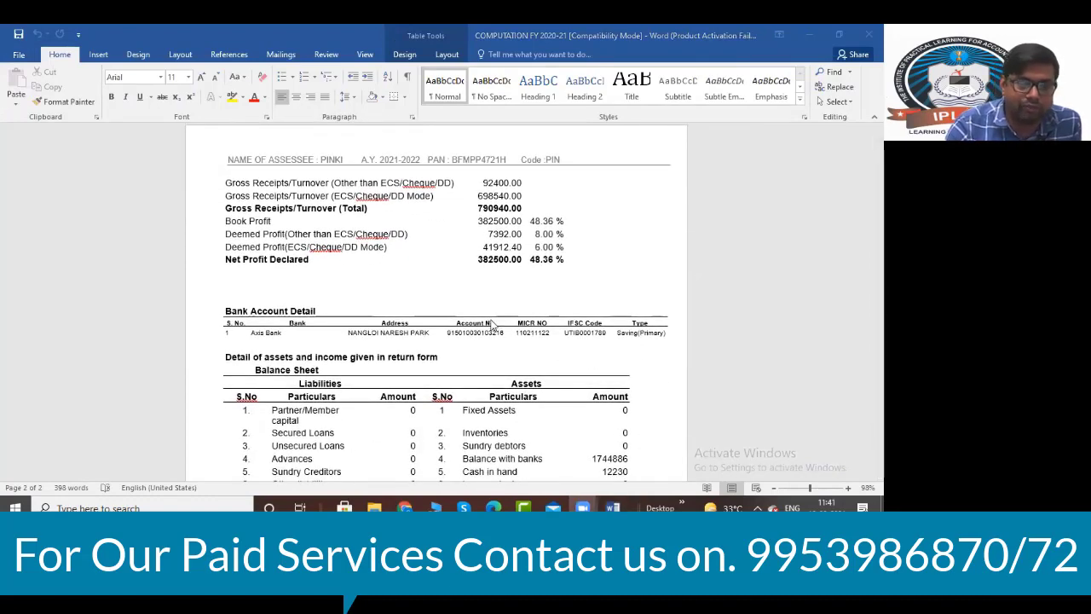
key("alt+Tab")
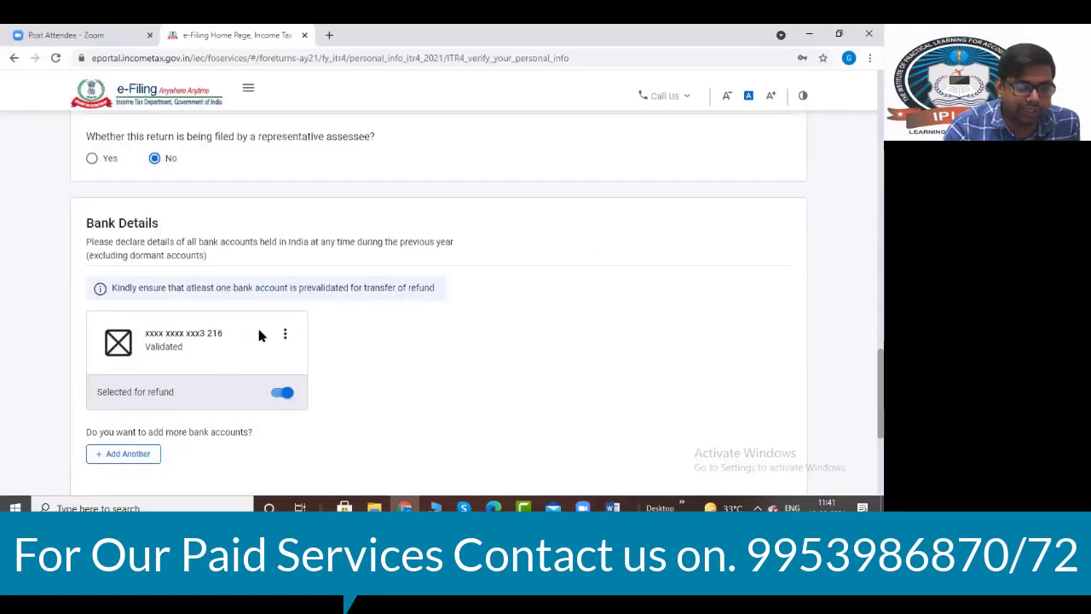
scroll(211, 381, "down", 3)
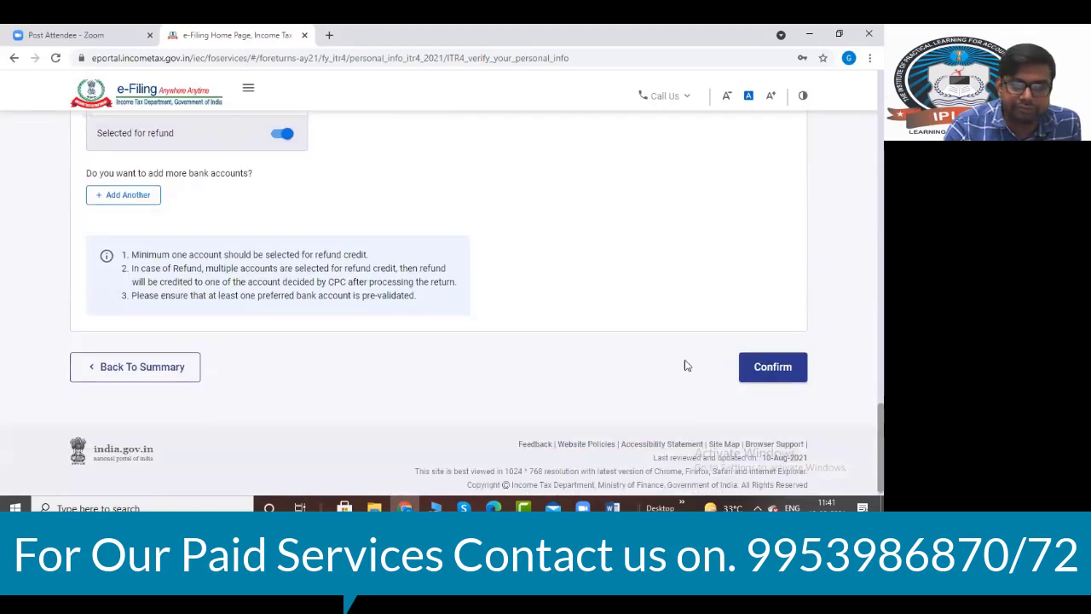
left_click(770, 368)
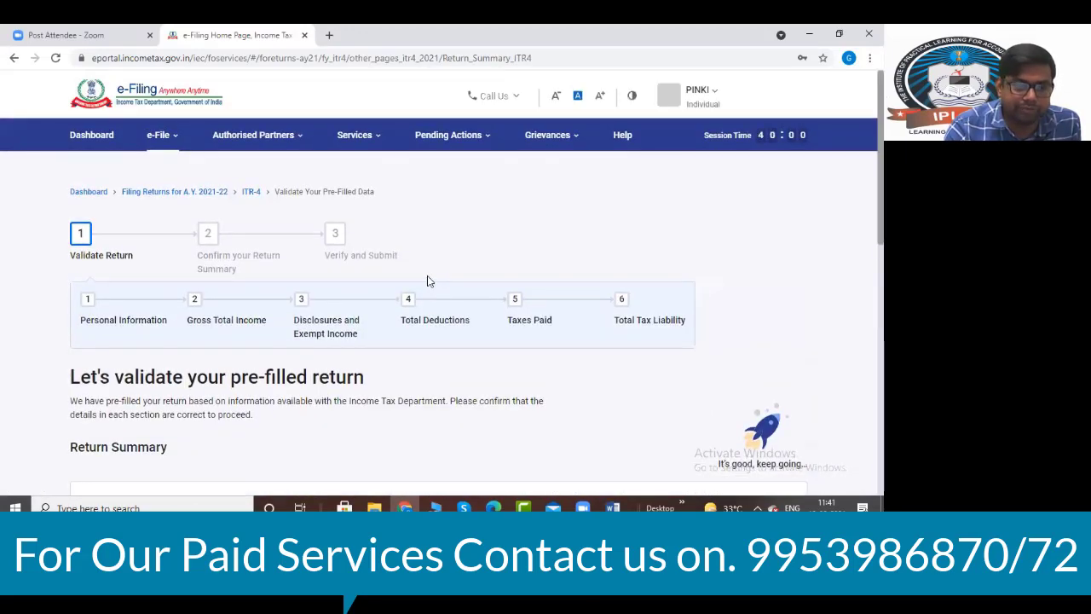
- Review the return summary and open the Gross Total Income section for confirmation
scroll(433, 292, "down", 3)
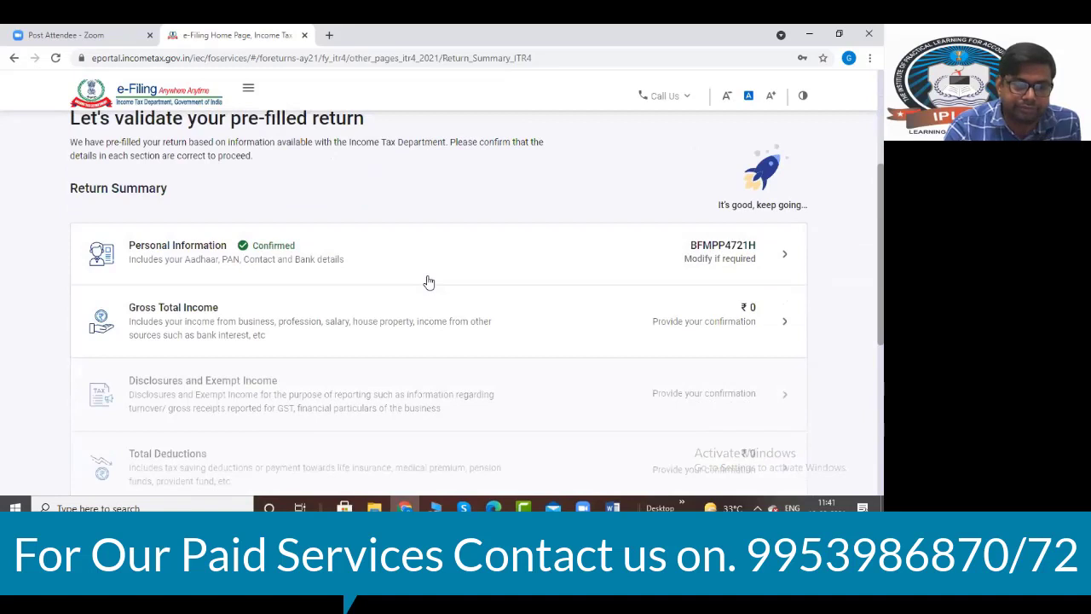
scroll(294, 269, "up", 3)
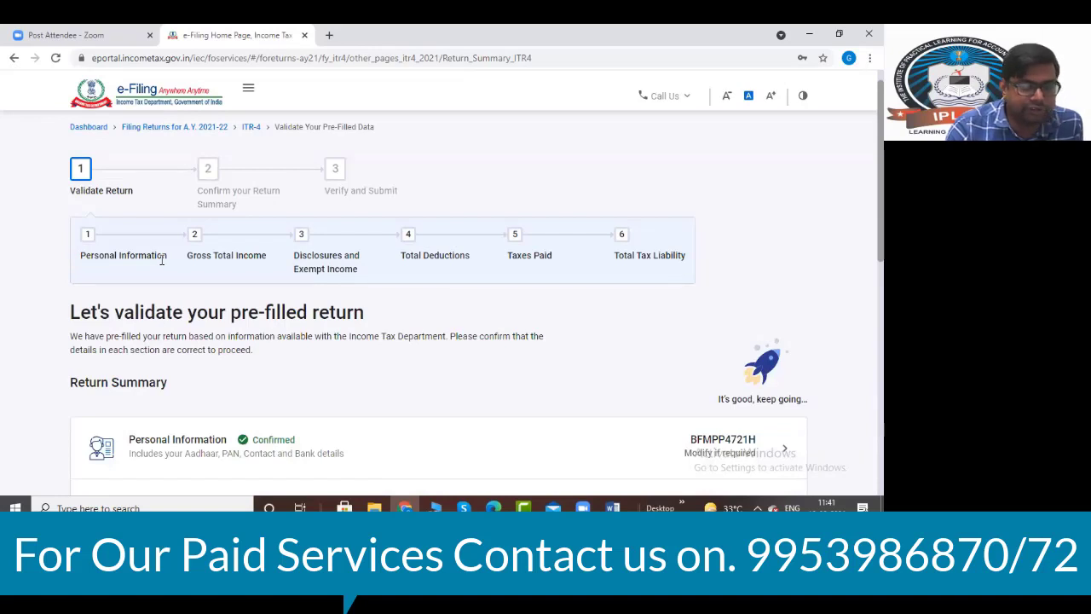
left_click_drag(165, 257, 91, 271)
scroll(294, 300, "down", 2)
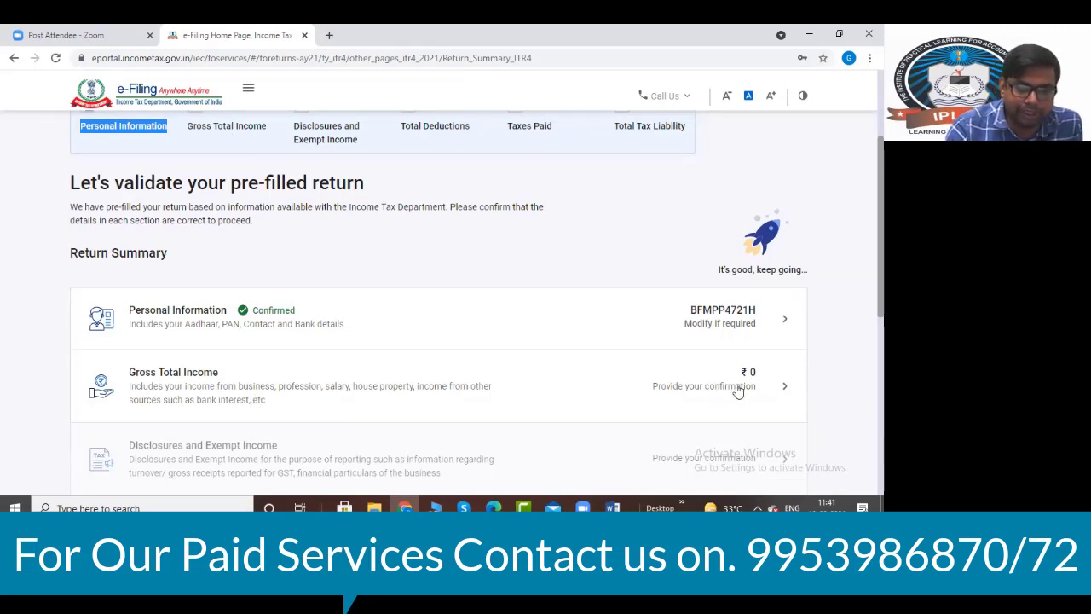
left_click(779, 390)
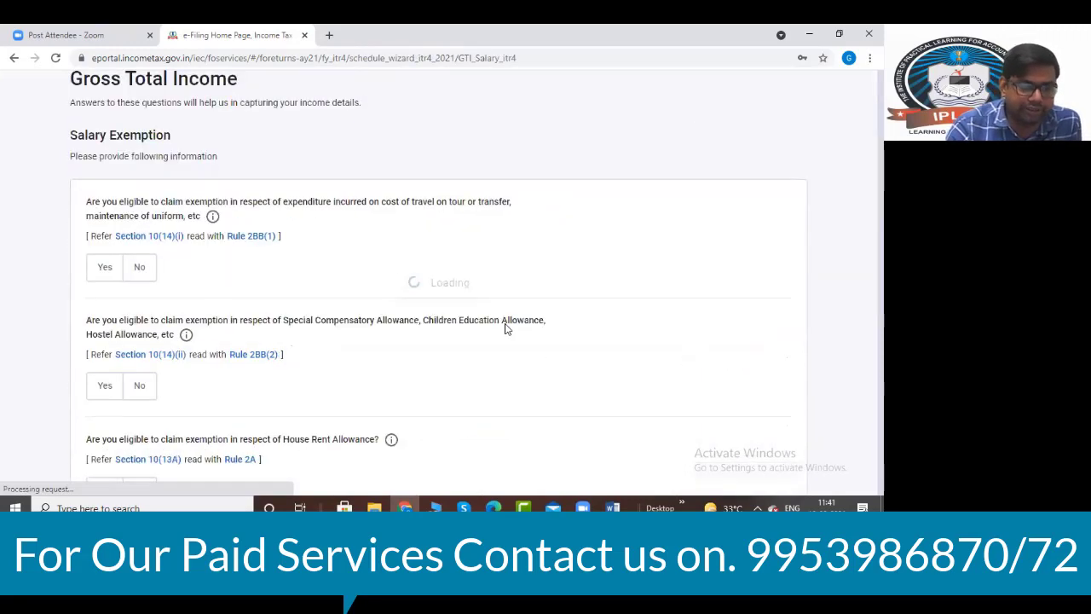
- Answer No to all five salary exemption questions, from travel and uniform expenditure to any other exemption, and continue
scroll(503, 329, "down", 2)
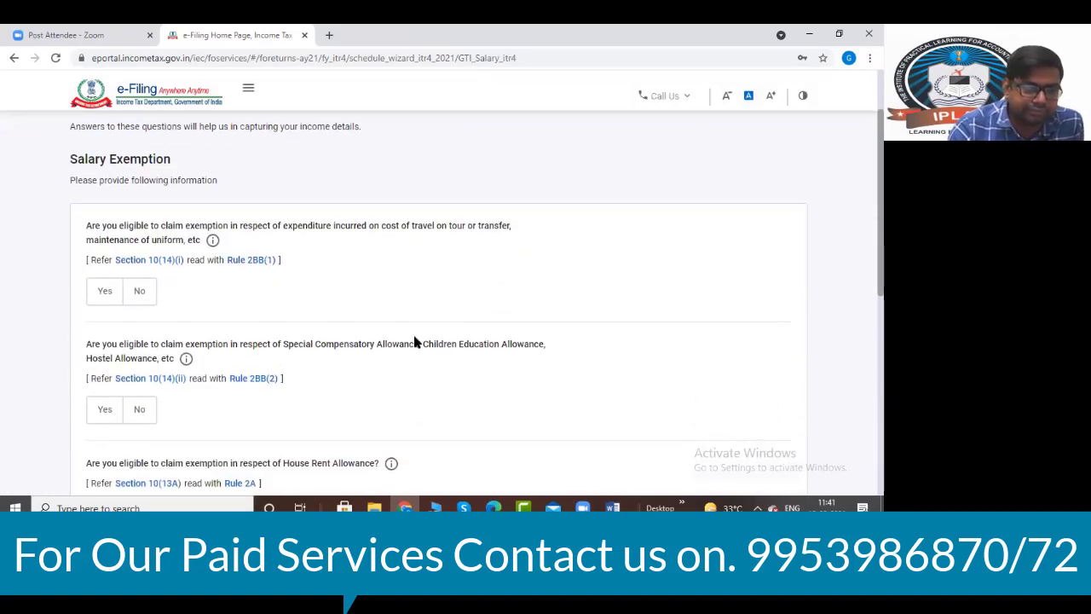
scroll(236, 262, "up", 2)
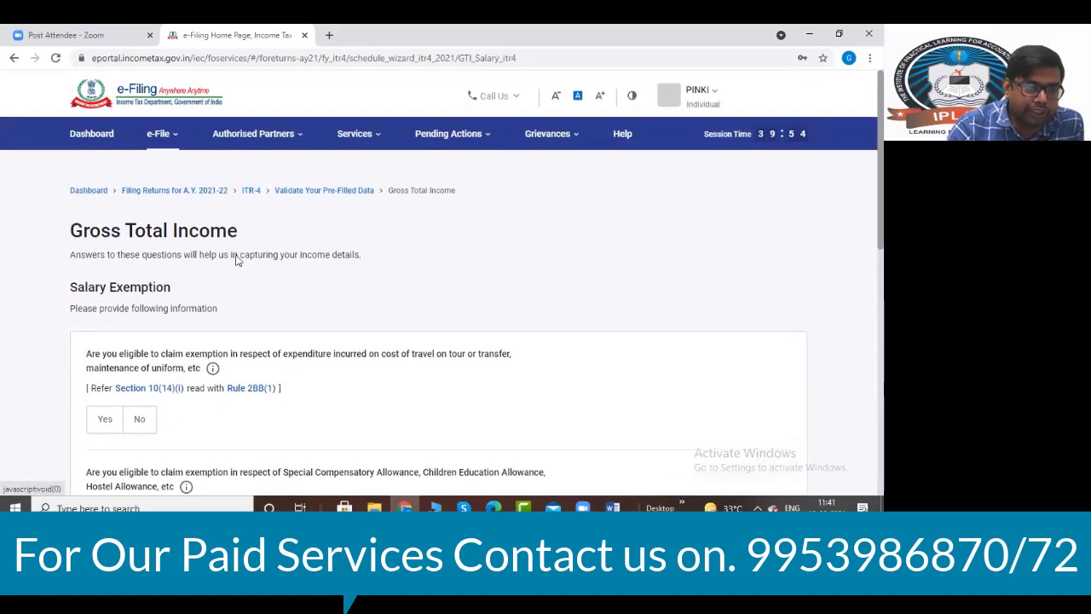
scroll(205, 273, "down", 1)
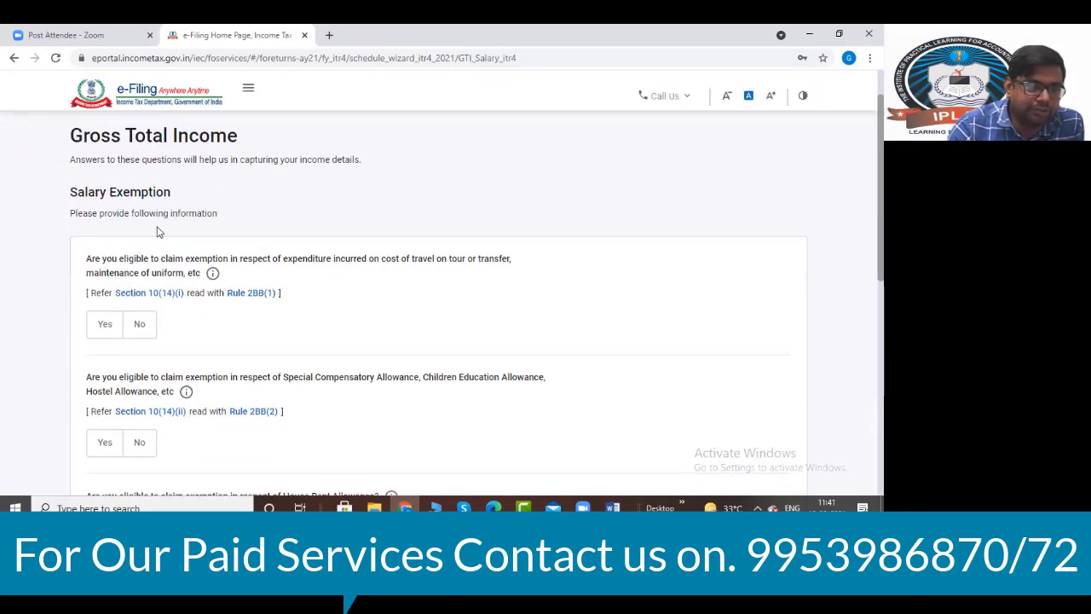
left_click(141, 327)
scroll(284, 317, "down", 2)
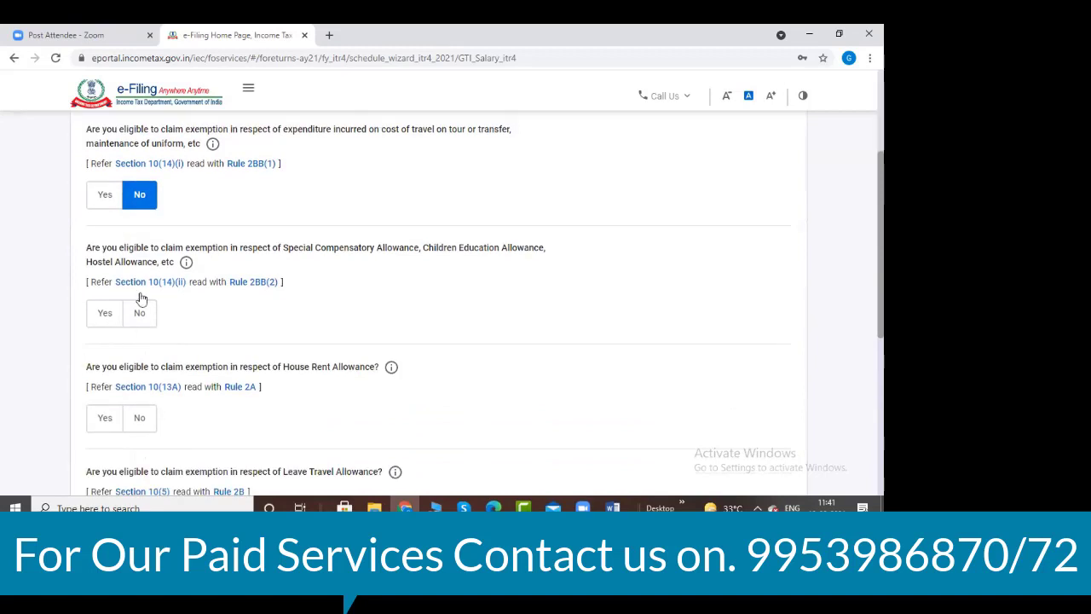
left_click(141, 314)
scroll(230, 336, "down", 2)
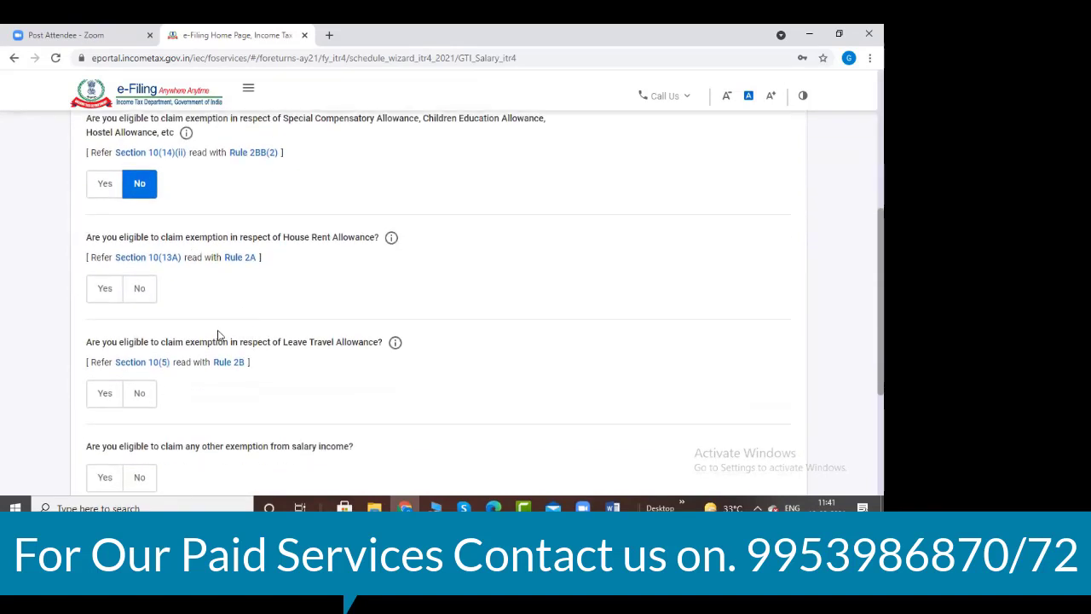
left_click(139, 291)
left_click(139, 397)
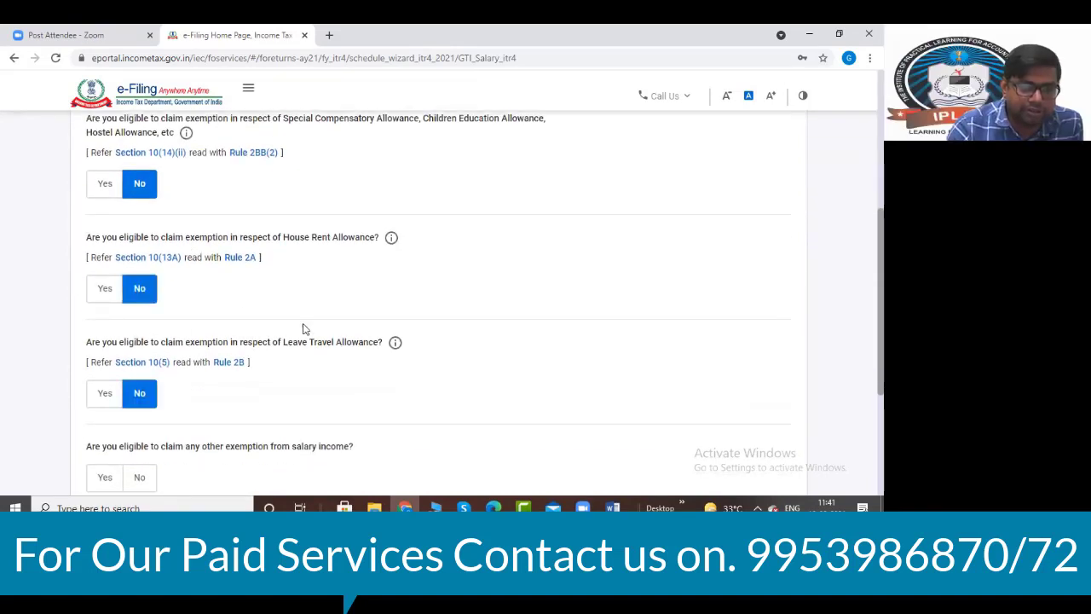
scroll(307, 326, "down", 1)
scroll(141, 373, "down", 1)
left_click(143, 347)
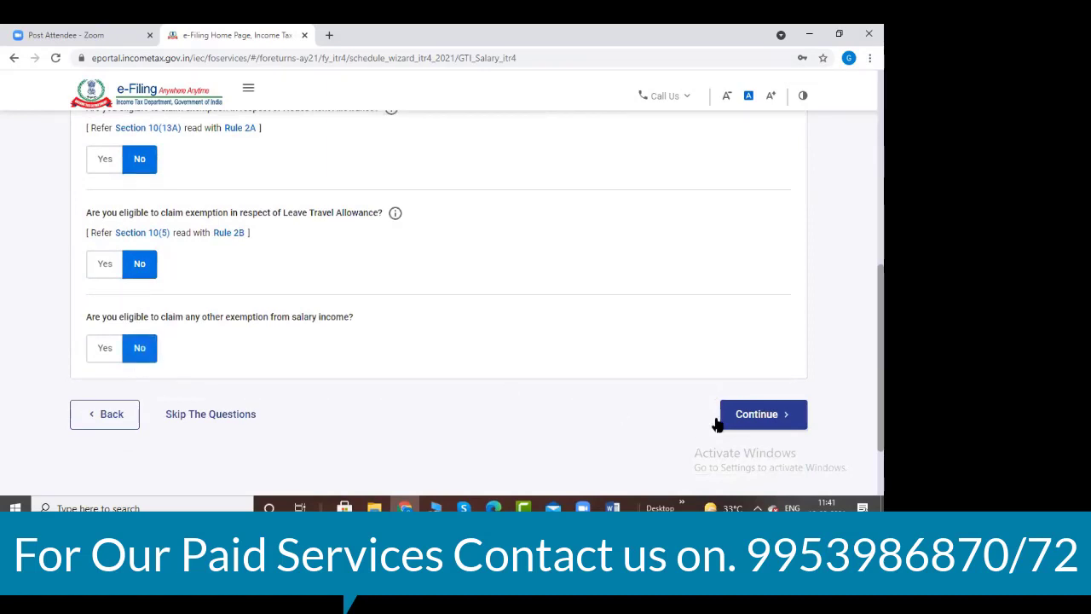
left_click(719, 419)
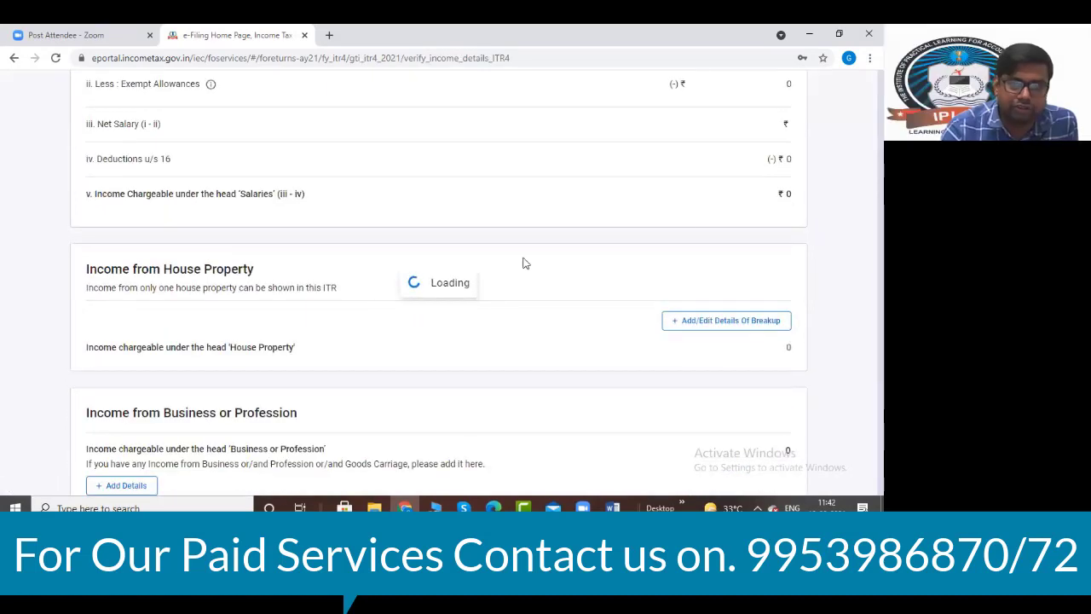
- Review the salary and house property income details and start adding details for Income from Business or Profession
scroll(609, 251, "down", 4)
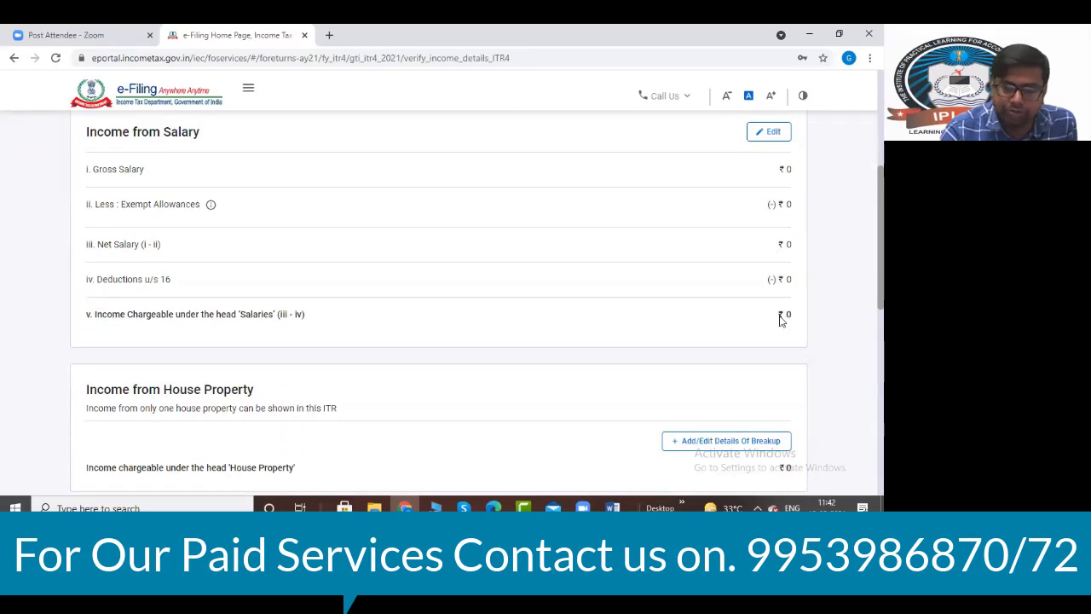
scroll(765, 298, "up", 1)
scroll(765, 299, "up", 1)
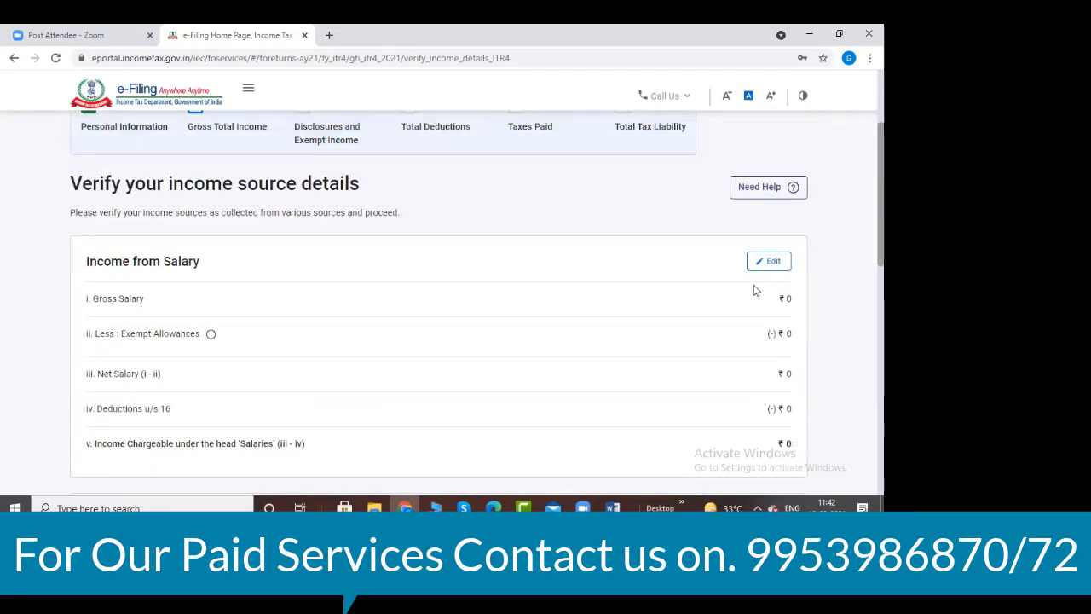
scroll(752, 287, "up", 3)
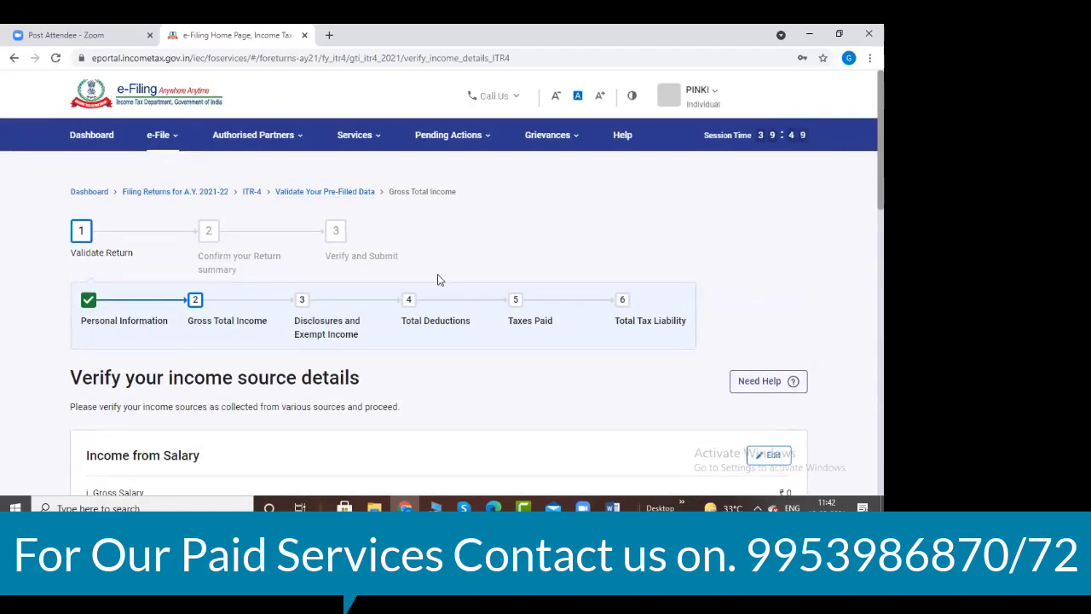
scroll(438, 279, "down", 3)
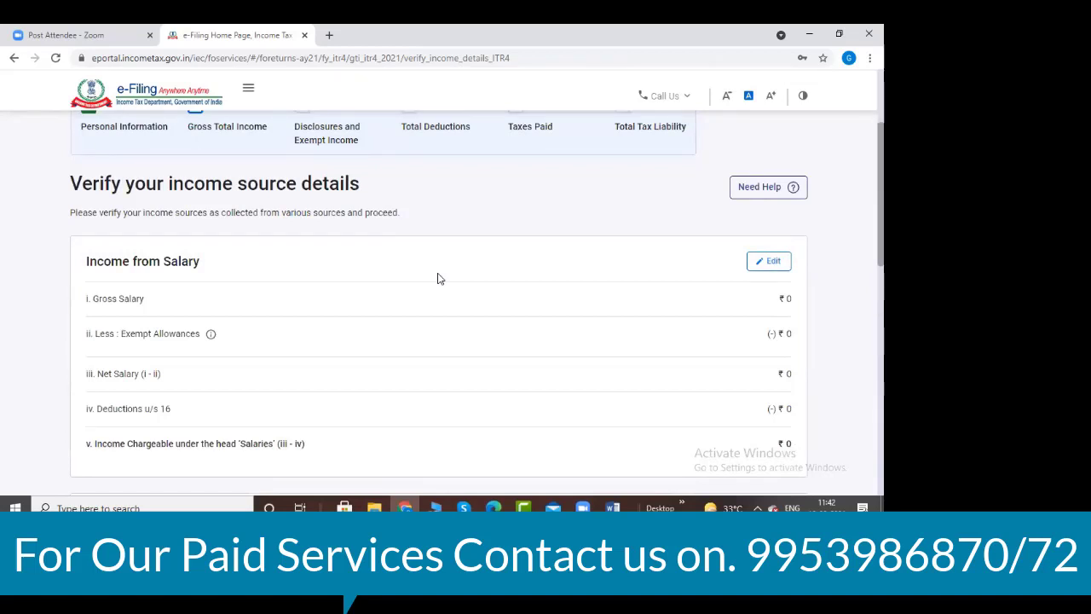
scroll(691, 278, "down", 2)
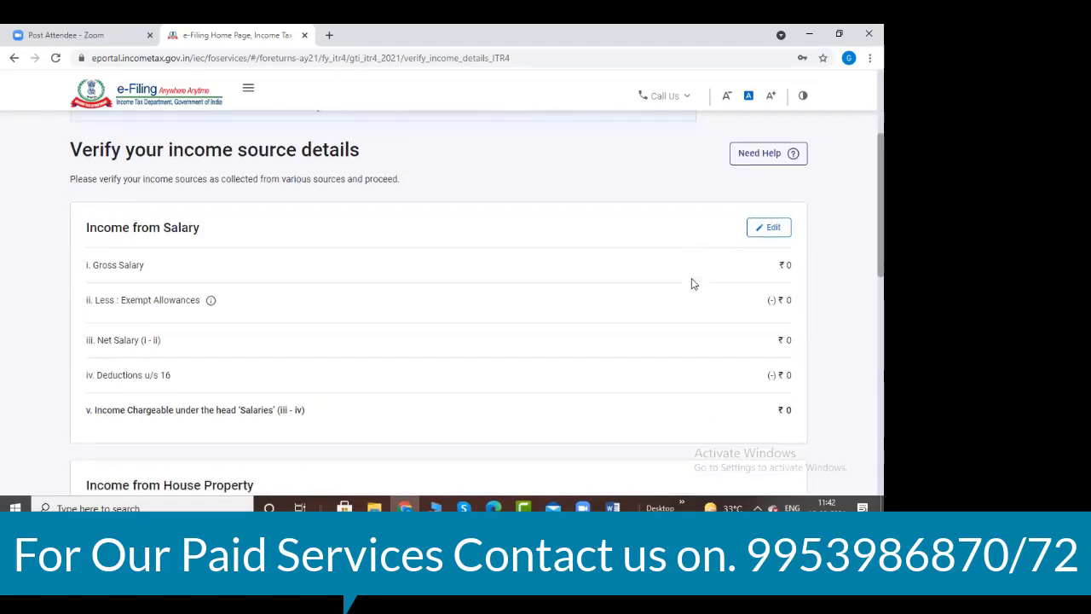
scroll(788, 314, "down", 3)
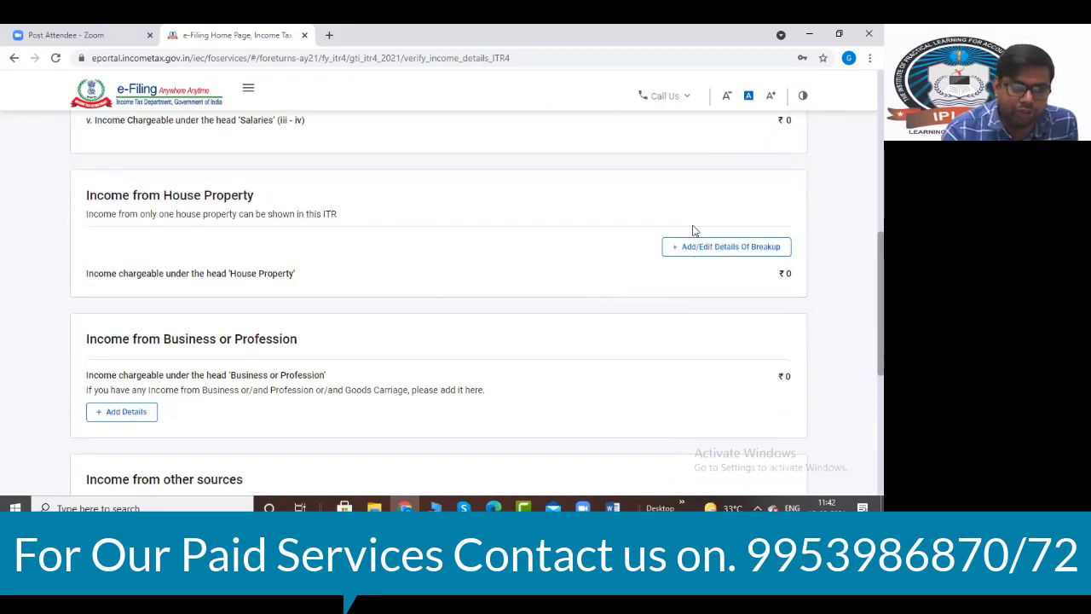
scroll(683, 248, "down", 2)
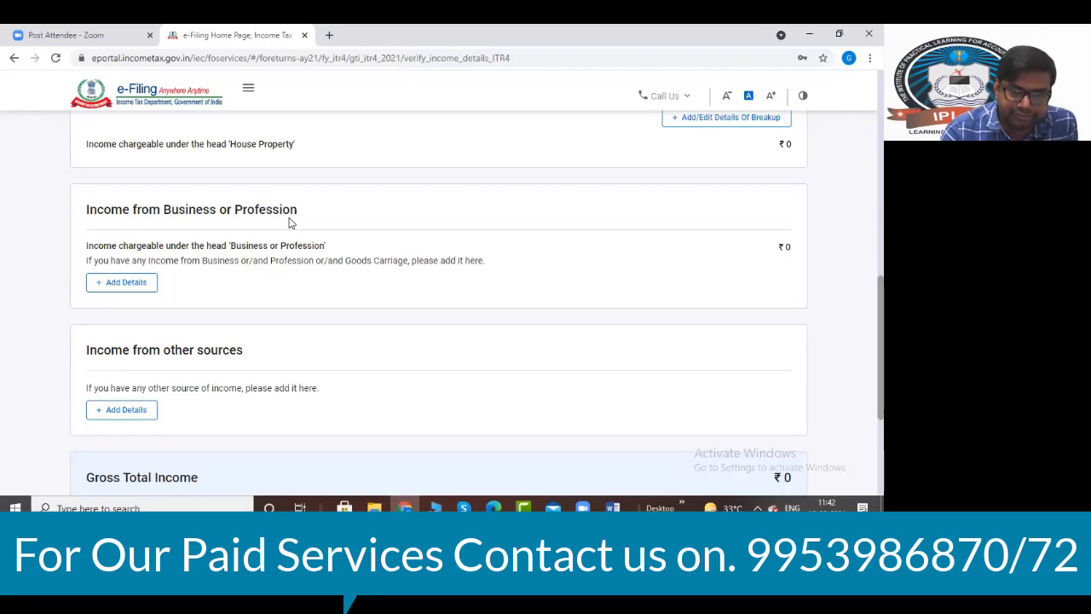
left_click(116, 283)
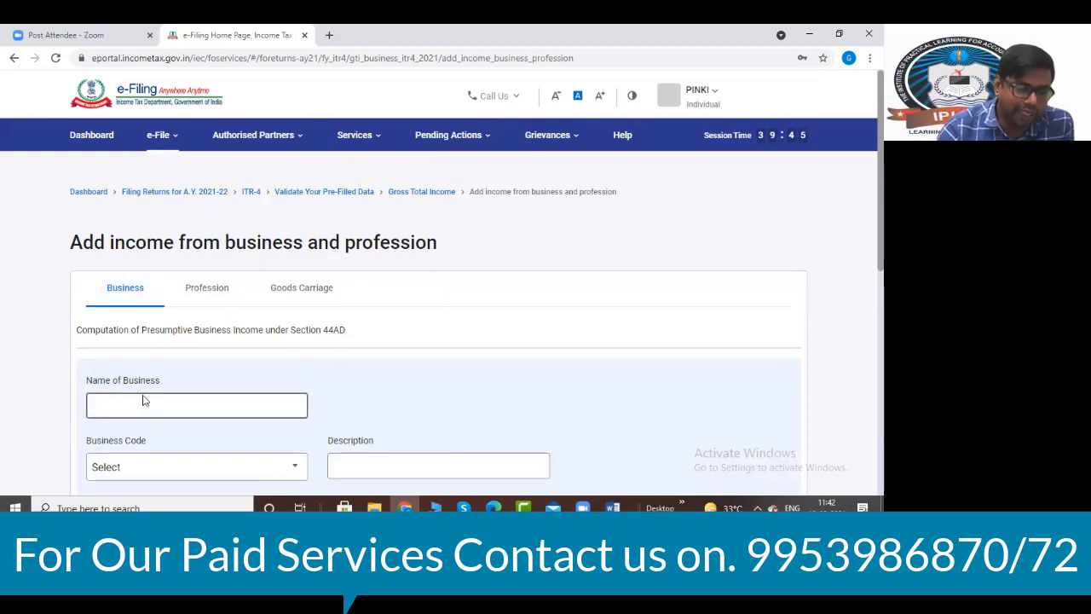
- Compare the presumptive income sections for Business (44AD), Profession (44ADA) and Goods Carriage (44AE)
left_click(209, 290)
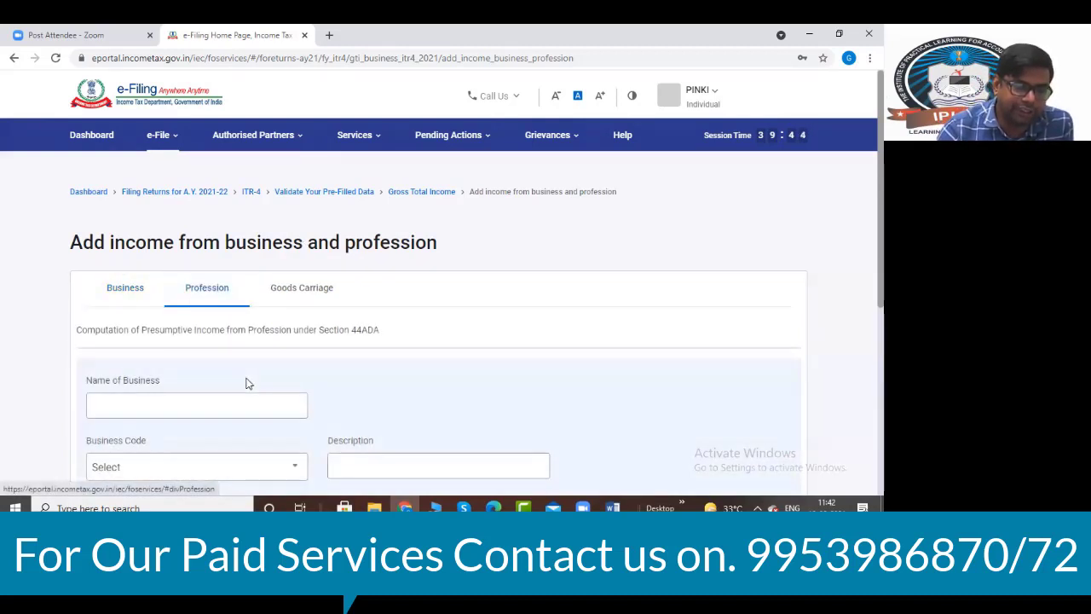
left_click(126, 292)
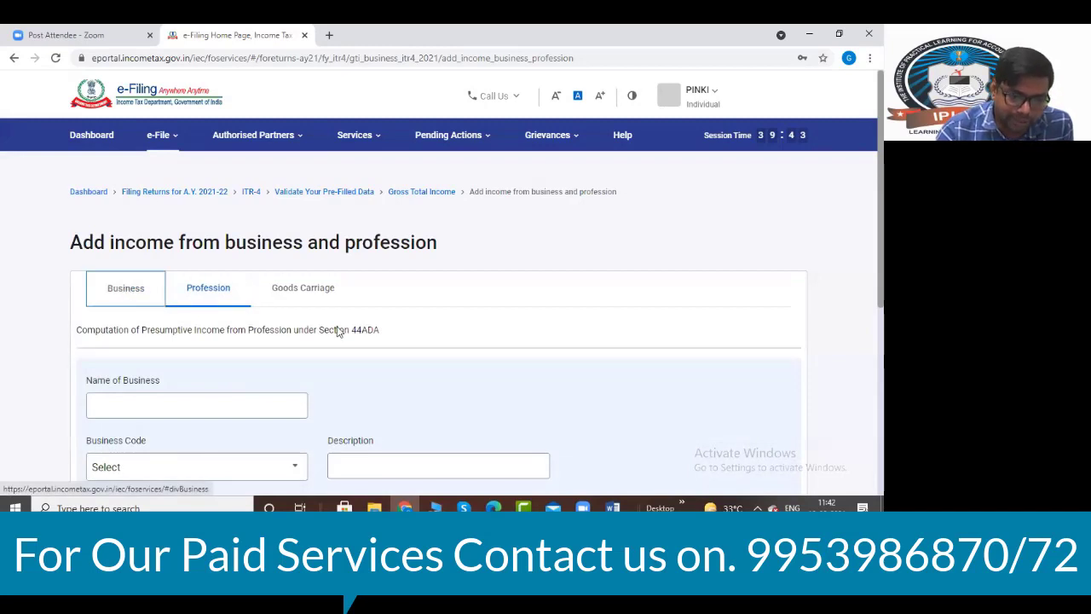
left_click_drag(324, 333, 347, 337)
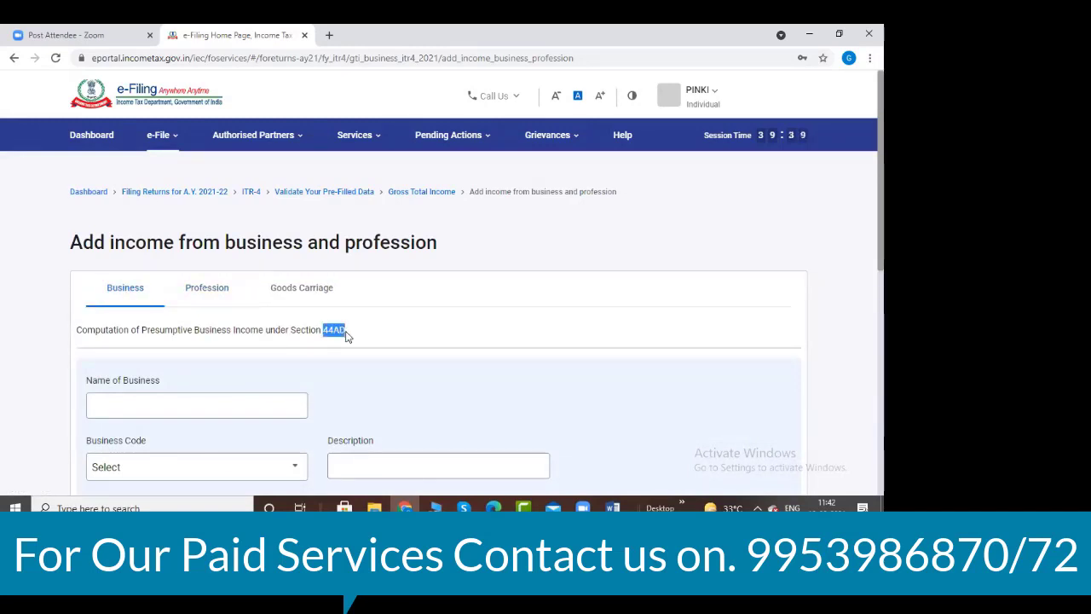
left_click(207, 290)
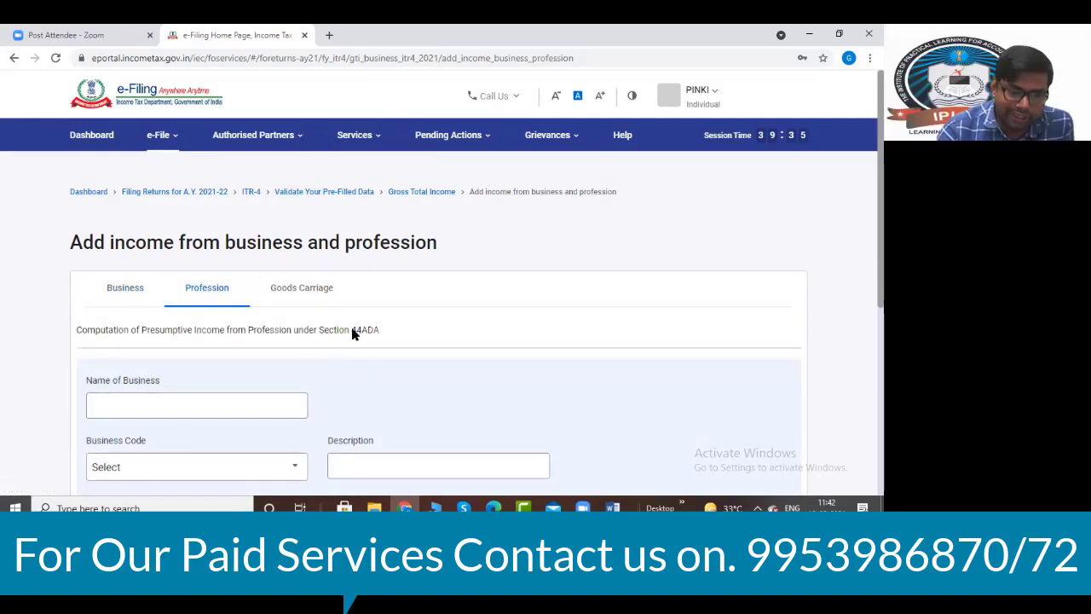
left_click_drag(351, 331, 376, 334)
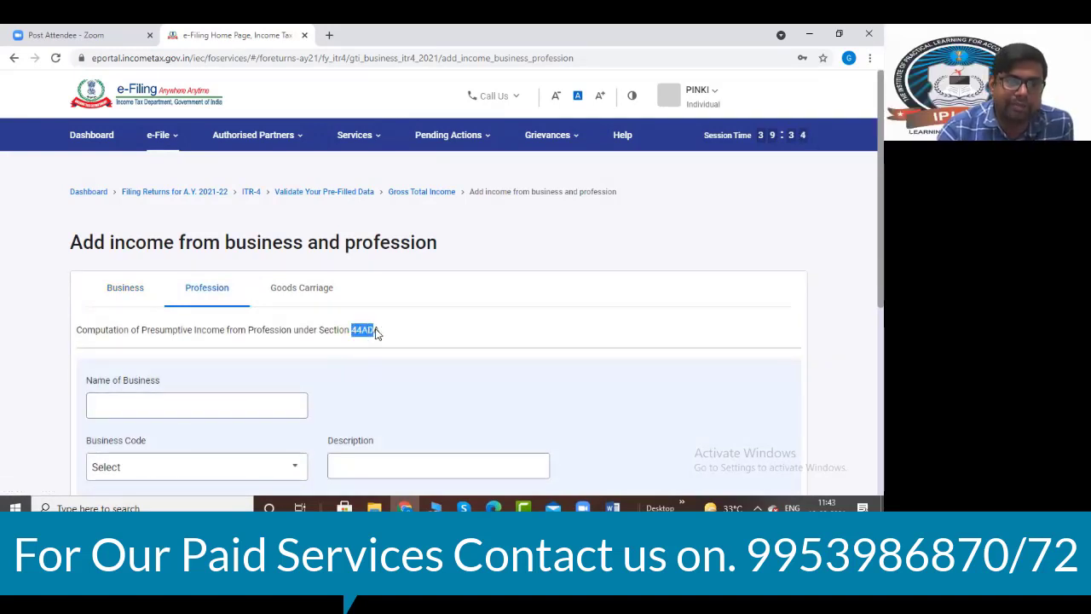
left_click(301, 288)
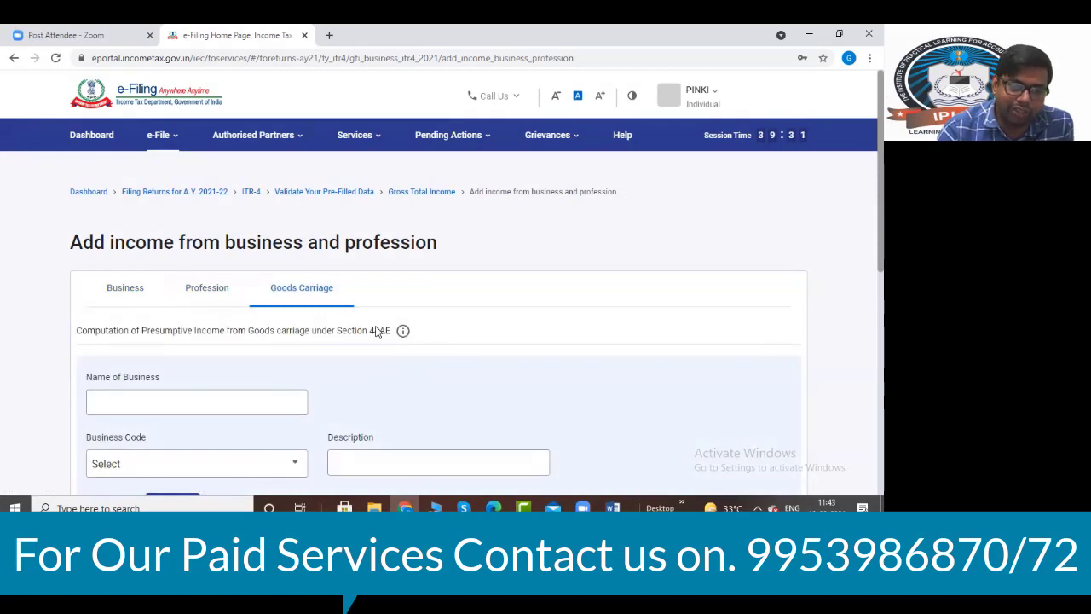
- Return to the Business section for presumptive income under Section 44AD and enter the assessee's name as the Name of Business
left_click(128, 287)
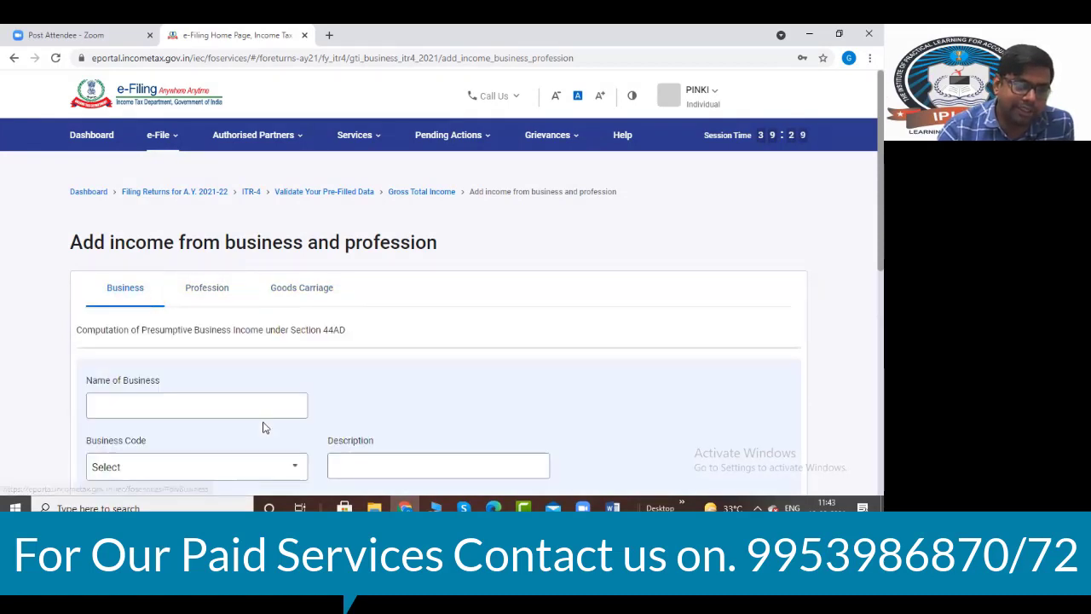
left_click_drag(318, 333, 348, 336)
scroll(268, 365, "down", 1)
left_click(270, 368)
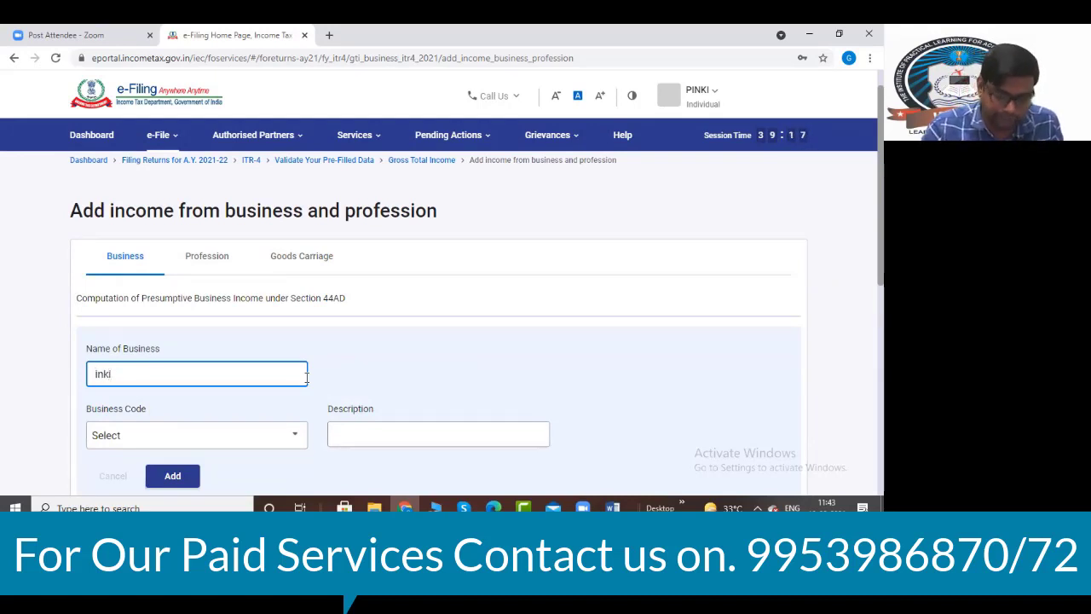
type("pin")
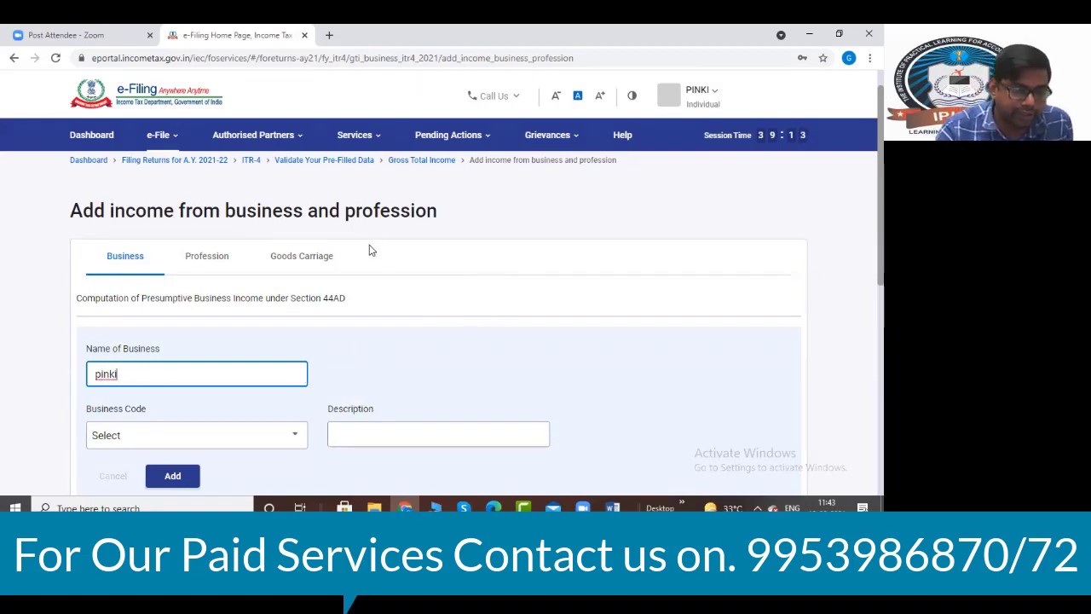
- Search the Business Code list for 21008 and clear the search text
scroll(293, 310, "down", 2)
left_click(185, 245)
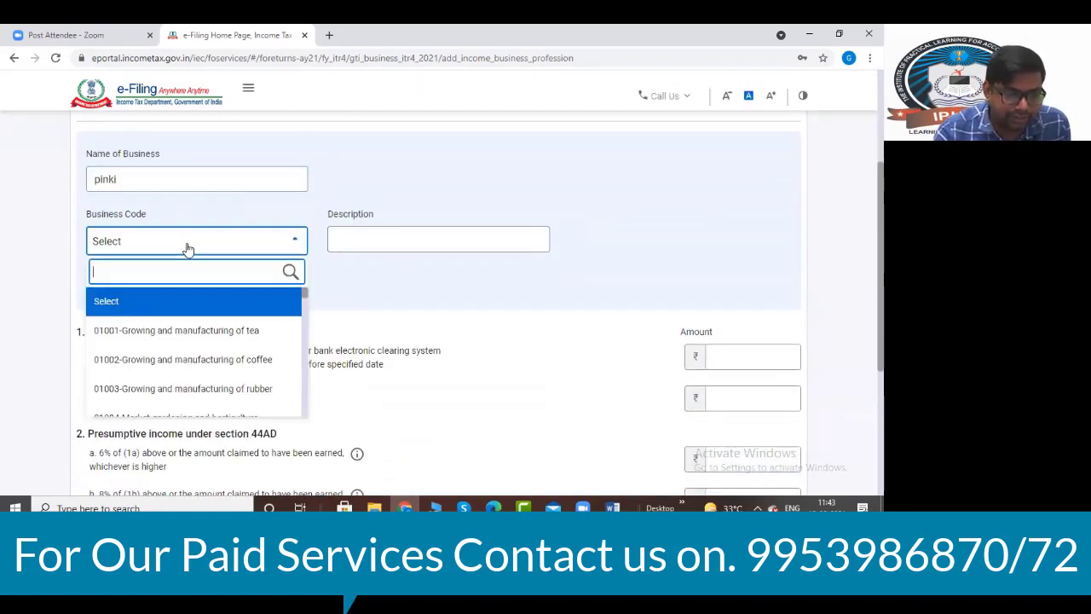
type("21")
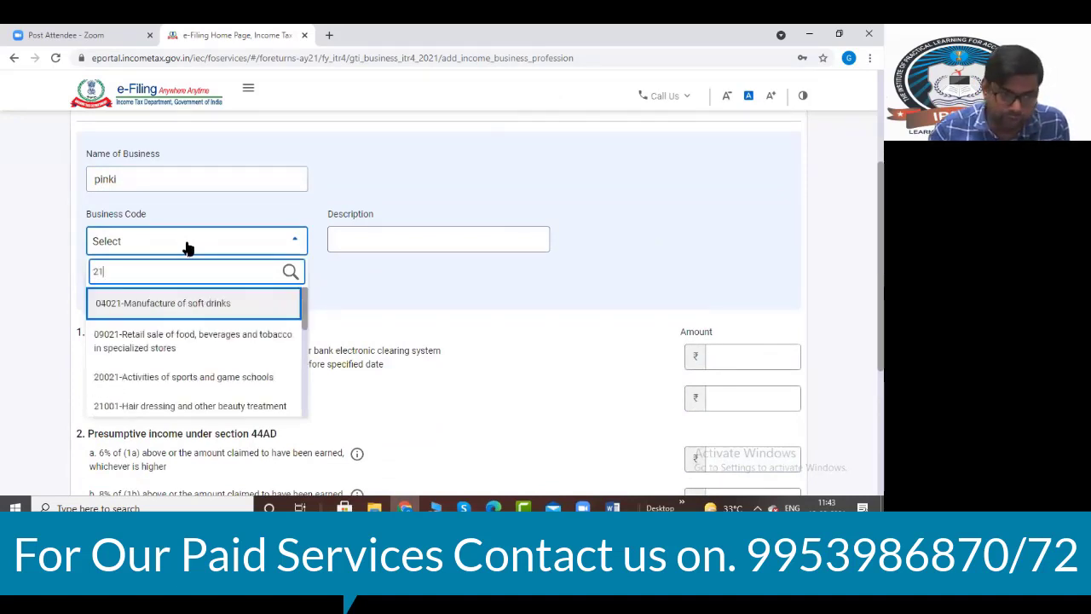
type("008")
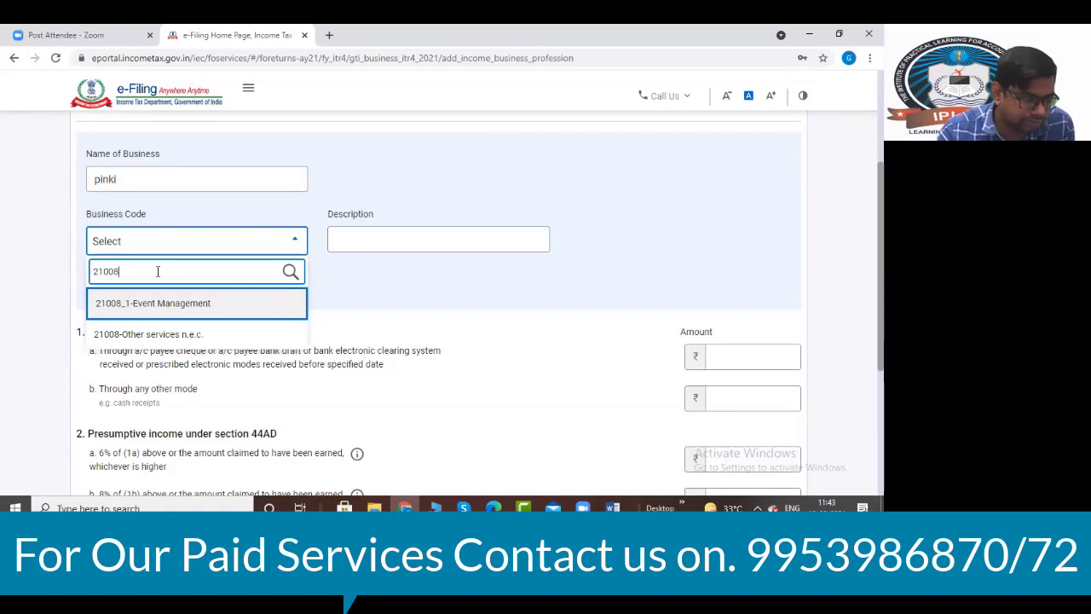
key("BackSpace")
key("BackSpace")
key("BackSpace")
key("BackSpace")
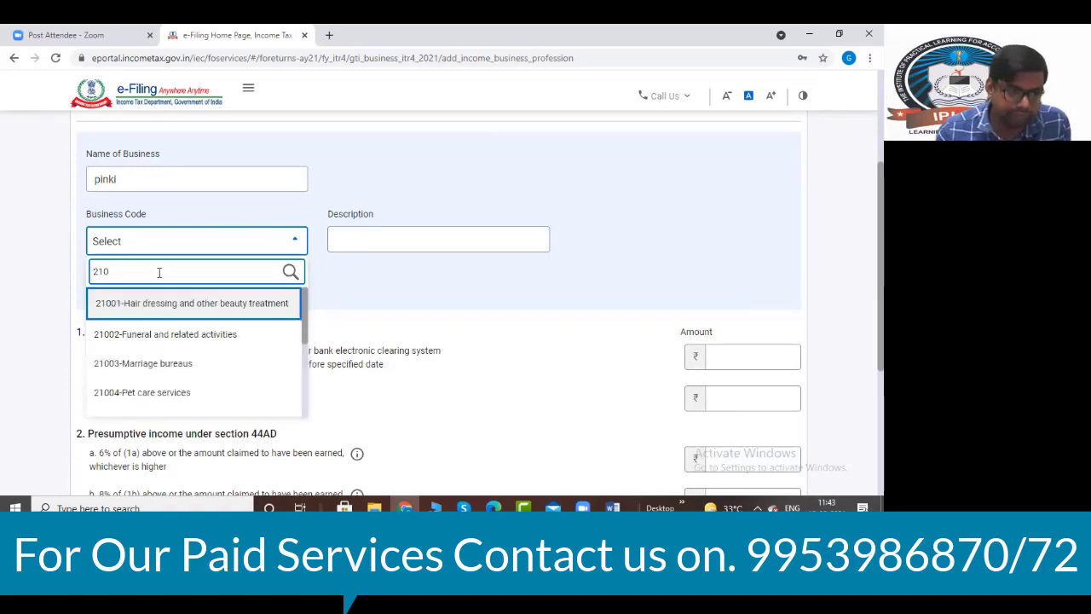
key("BackSpace")
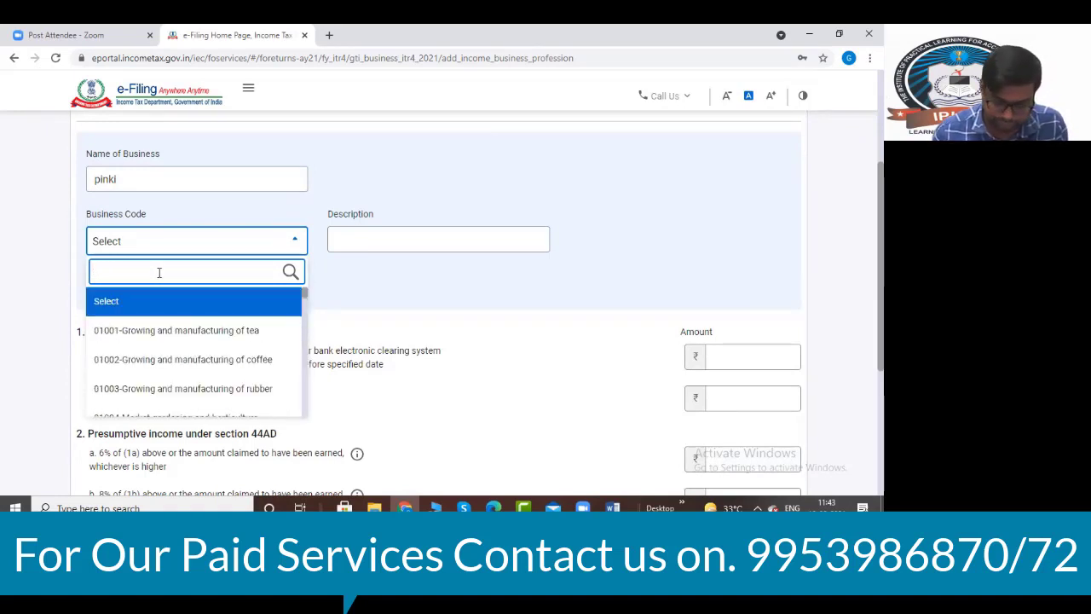
- Find the business code with the search "other ser", choose 21008-Other services n.e.c. and add the business without a description
type("other")
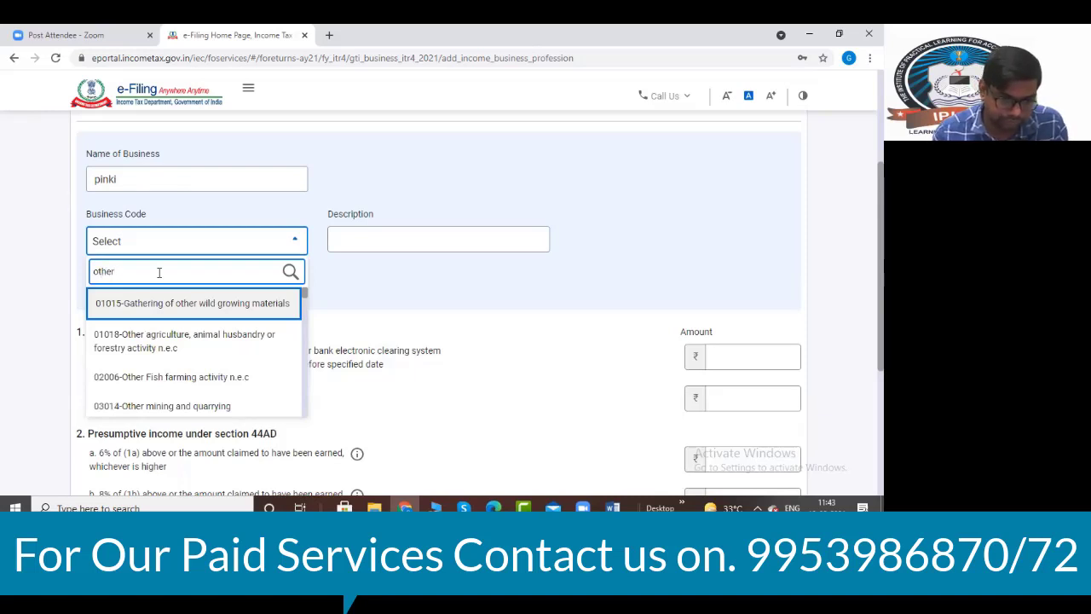
type(" seer")
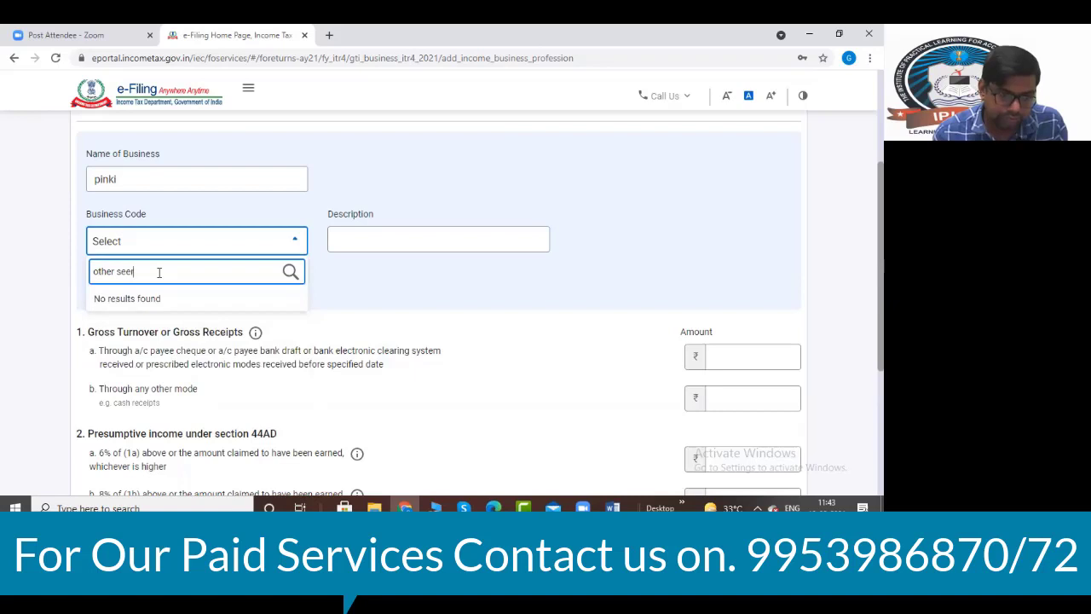
key("BackSpace")
type("r")
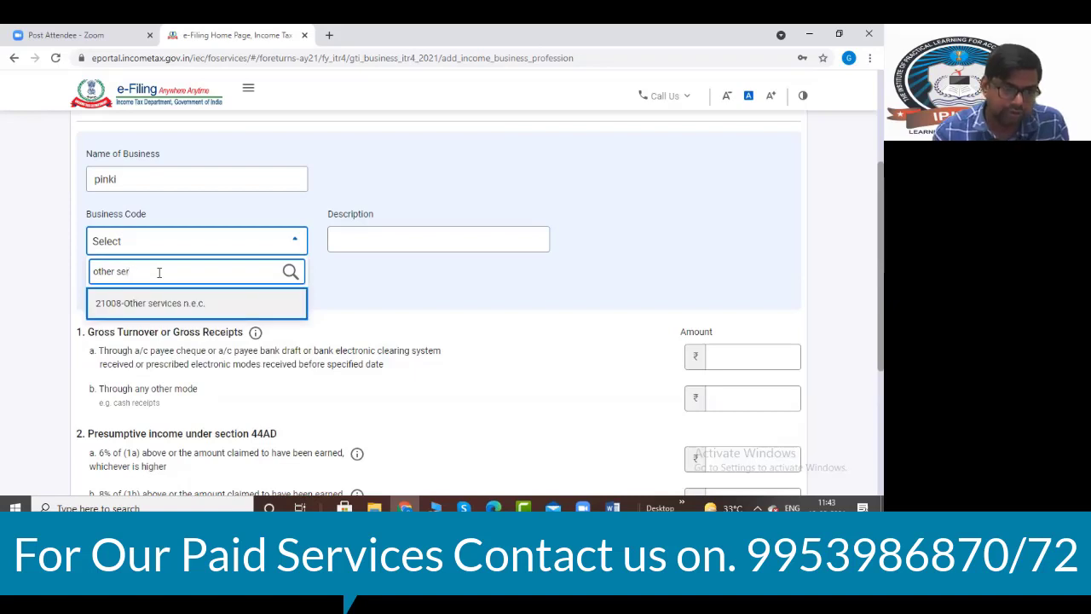
left_click(174, 305)
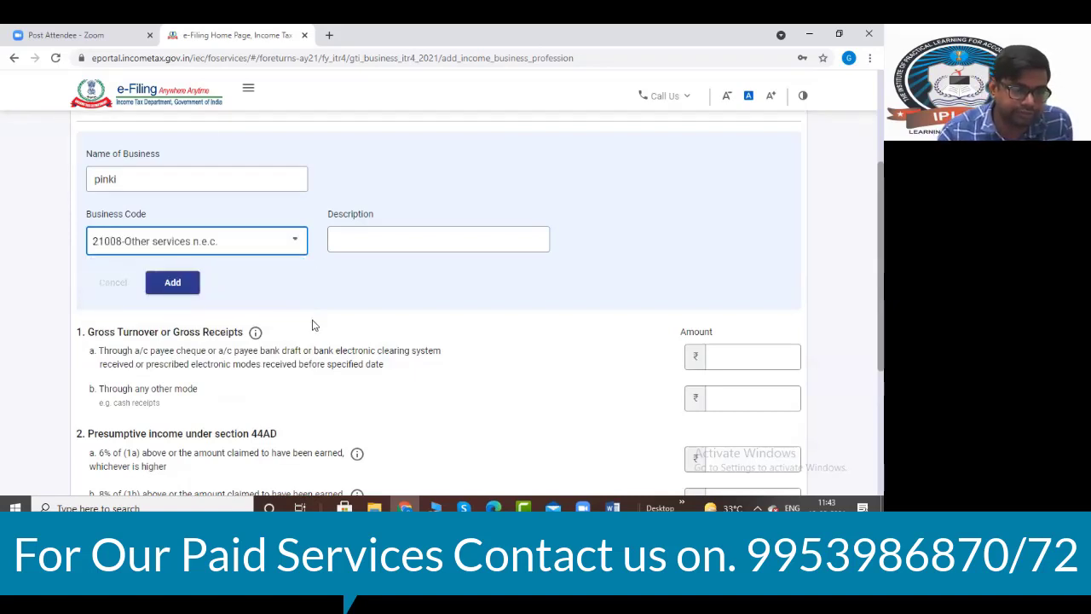
left_click(192, 290)
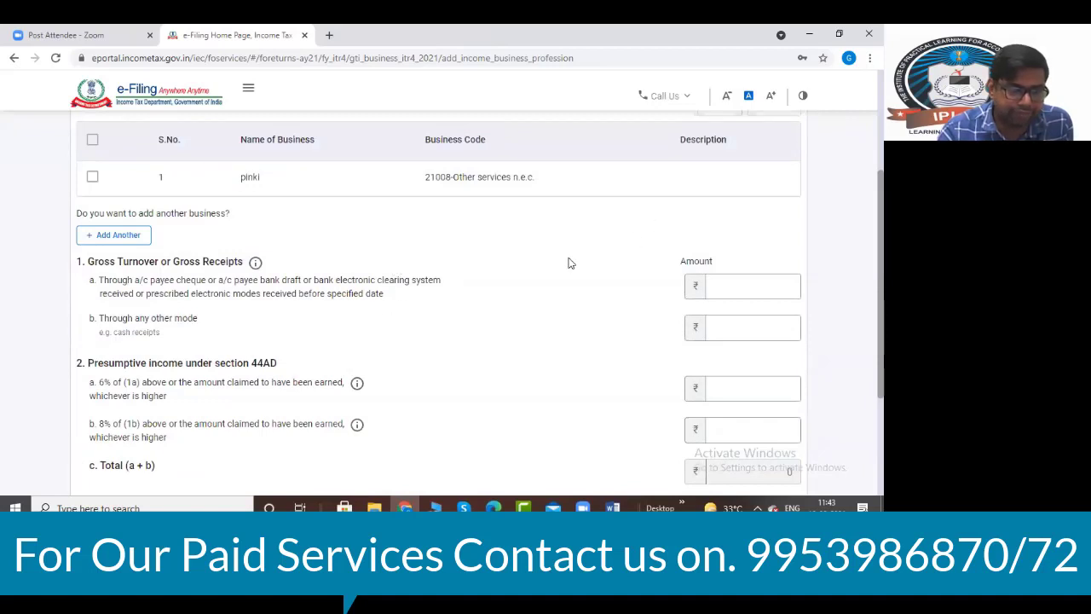
- Look up the ECS/Cheque/DD receipts in the Word computation document and enter 698540 as gross turnover through cheque or electronic modes (1a)
scroll(569, 264, "down", 1)
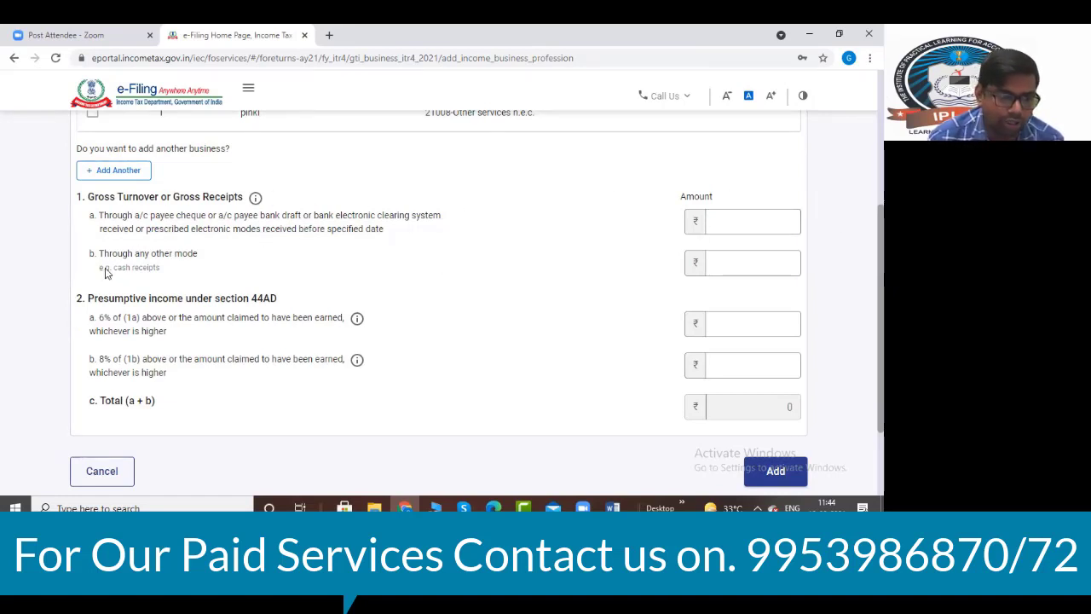
left_click(732, 260)
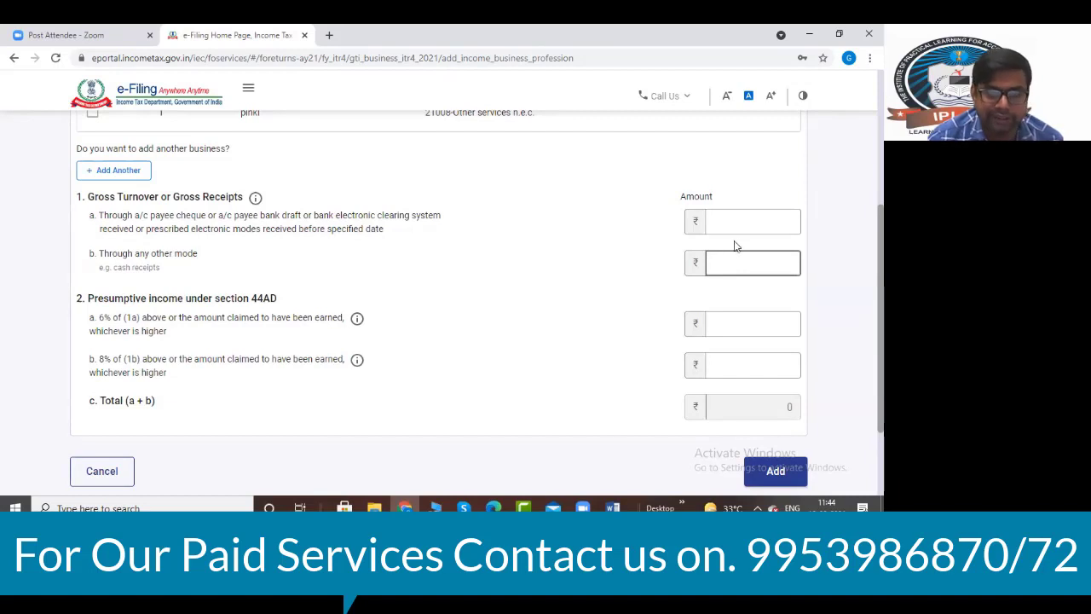
left_click(731, 221)
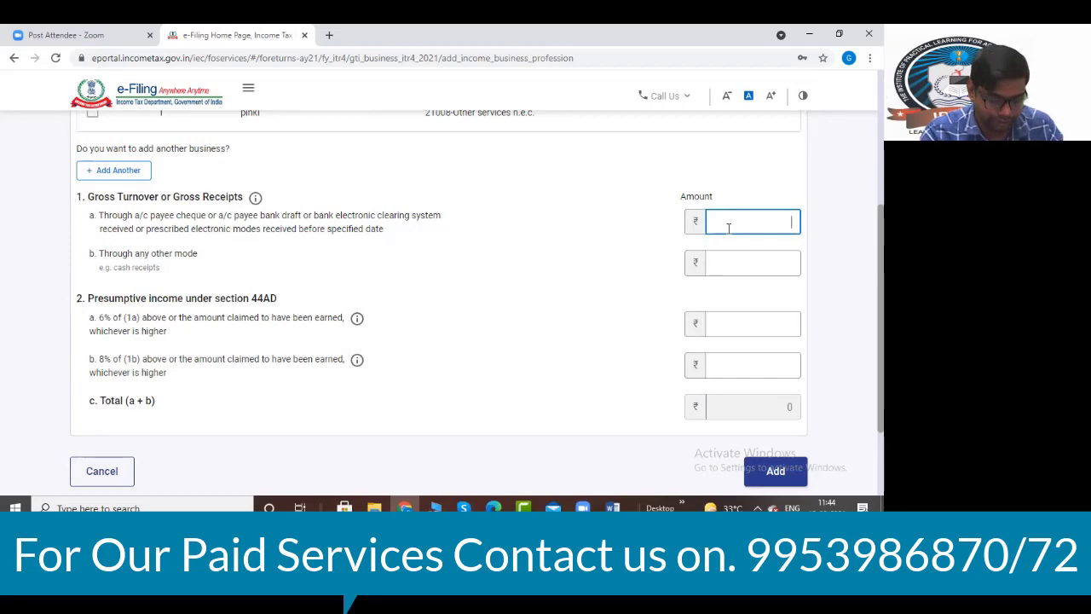
key("alt+Tab")
key("Tab")
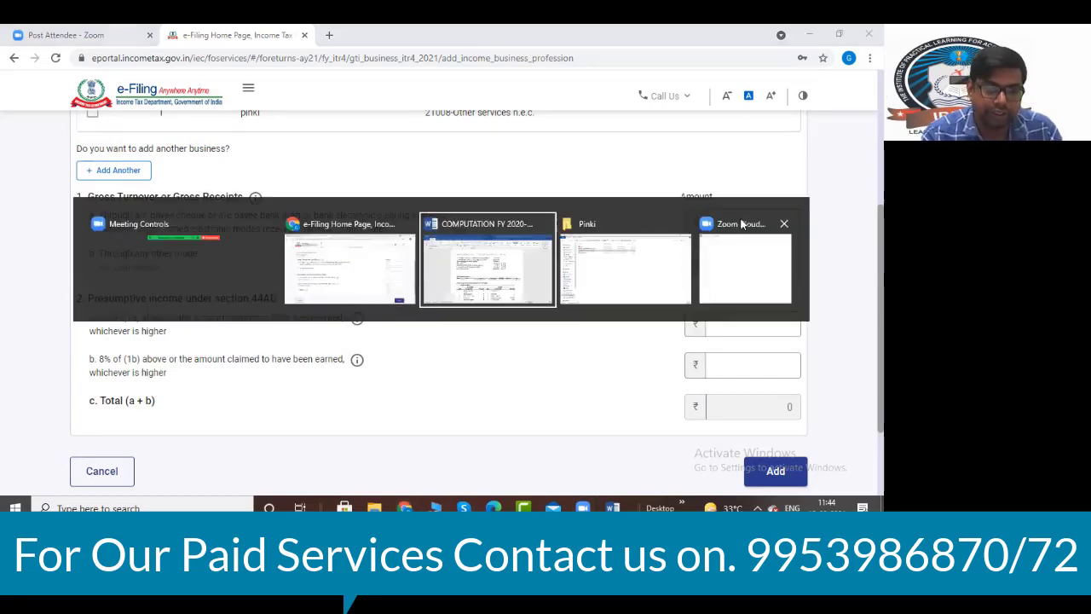
scroll(491, 258, "up", 1)
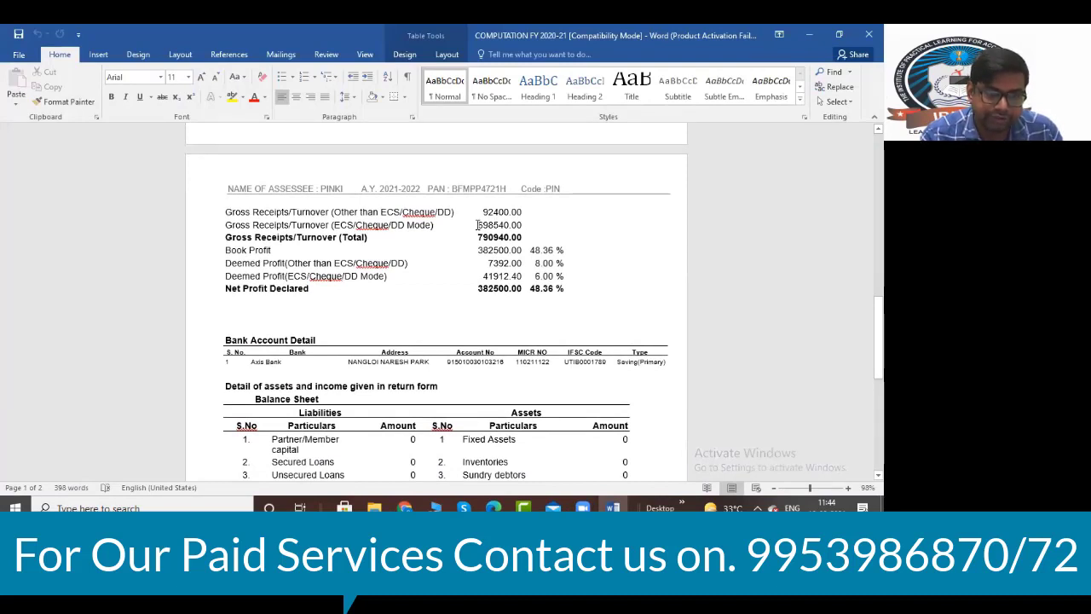
left_click_drag(477, 225, 522, 225)
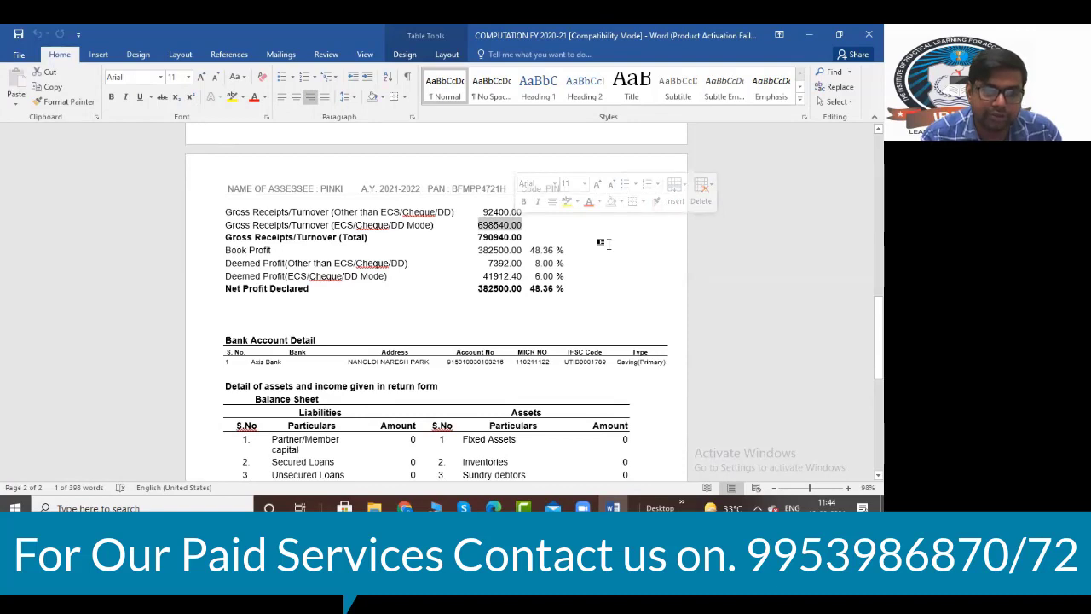
key("alt+Tab")
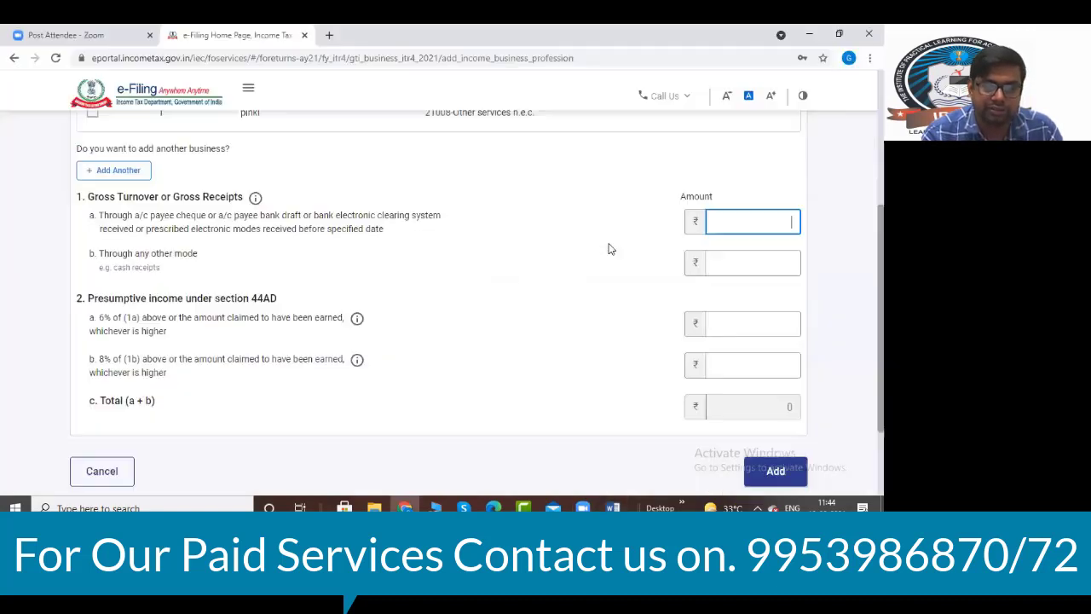
type("98540")
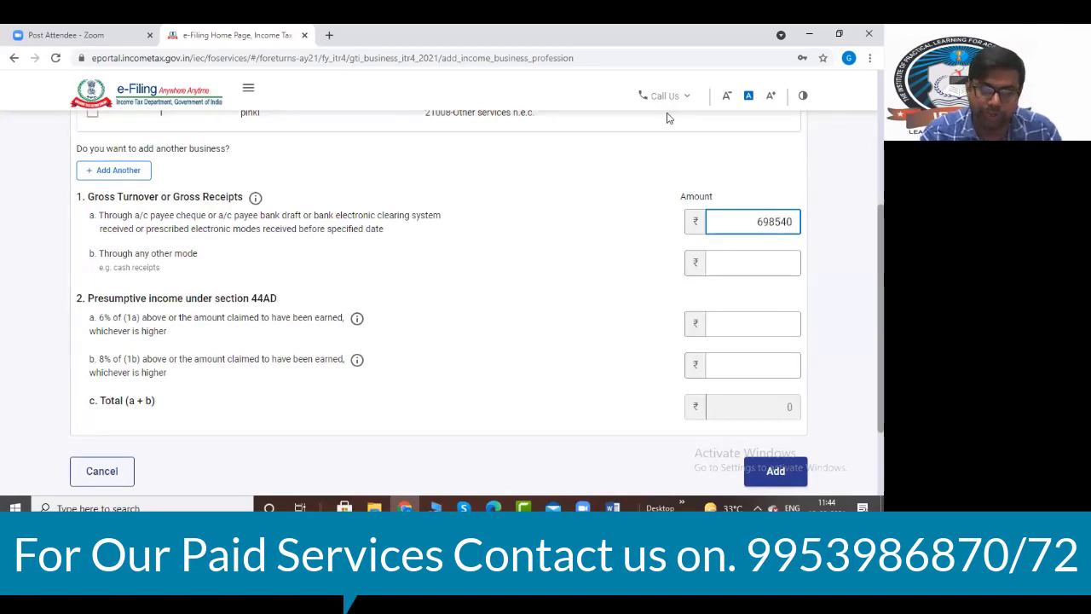
left_click(615, 245)
- Check the other-than-ECS/Cheque/DD receipts in the Word computation and enter 92400 as gross turnover through any other mode (1b)
left_click(752, 261)
left_click(753, 261)
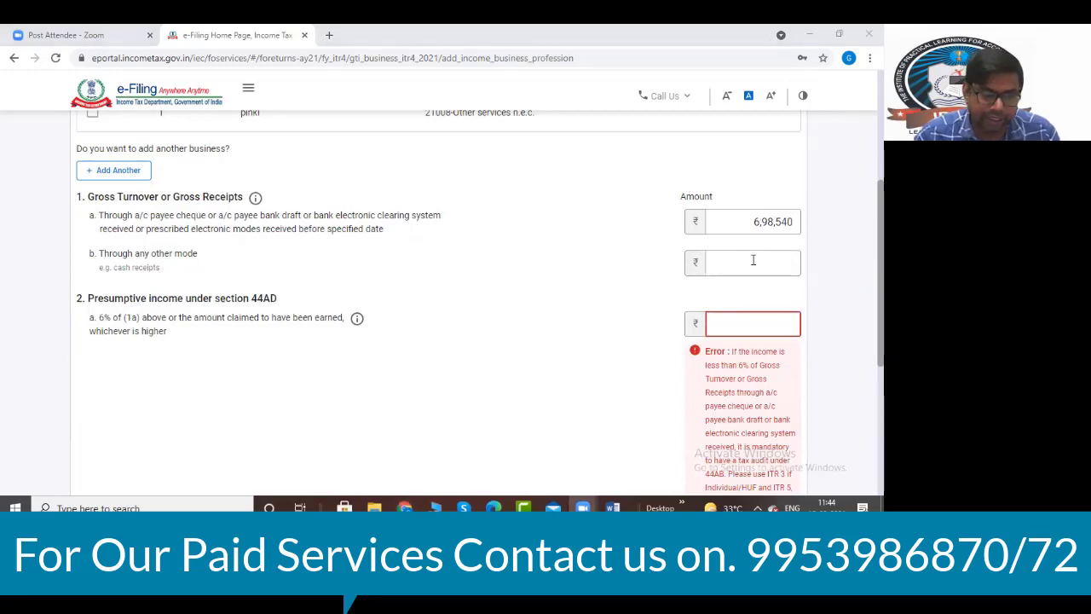
key("alt+Tab")
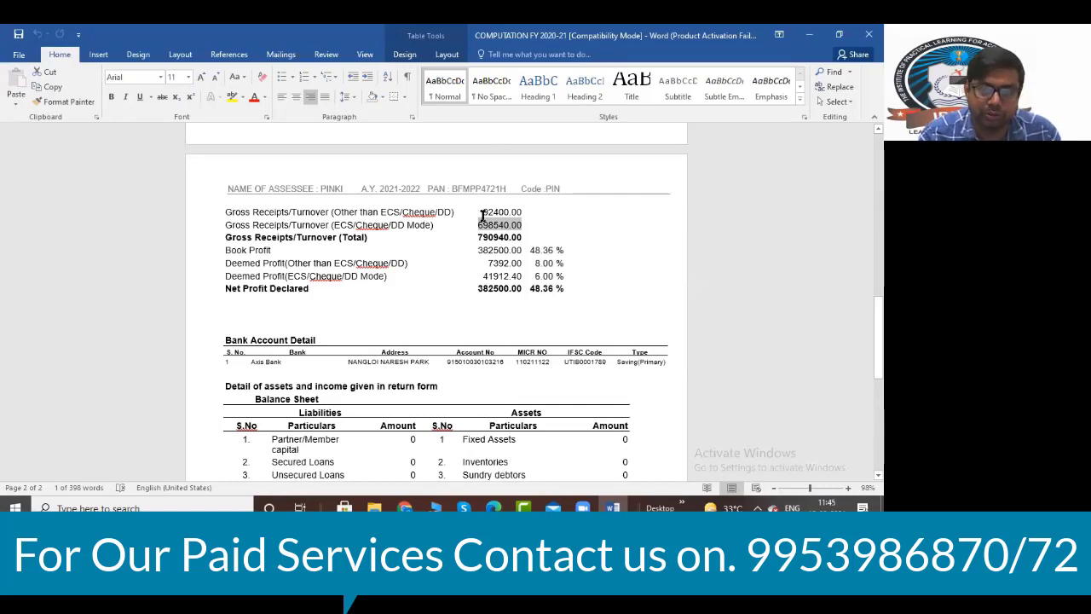
key("alt+Tab")
key("alt+Tab")
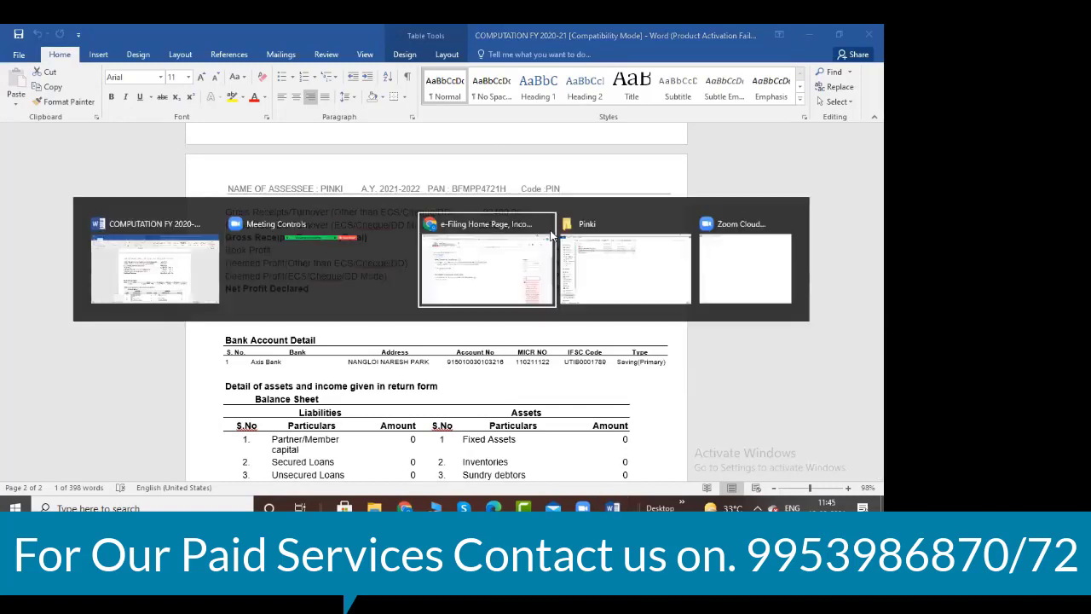
type("400")
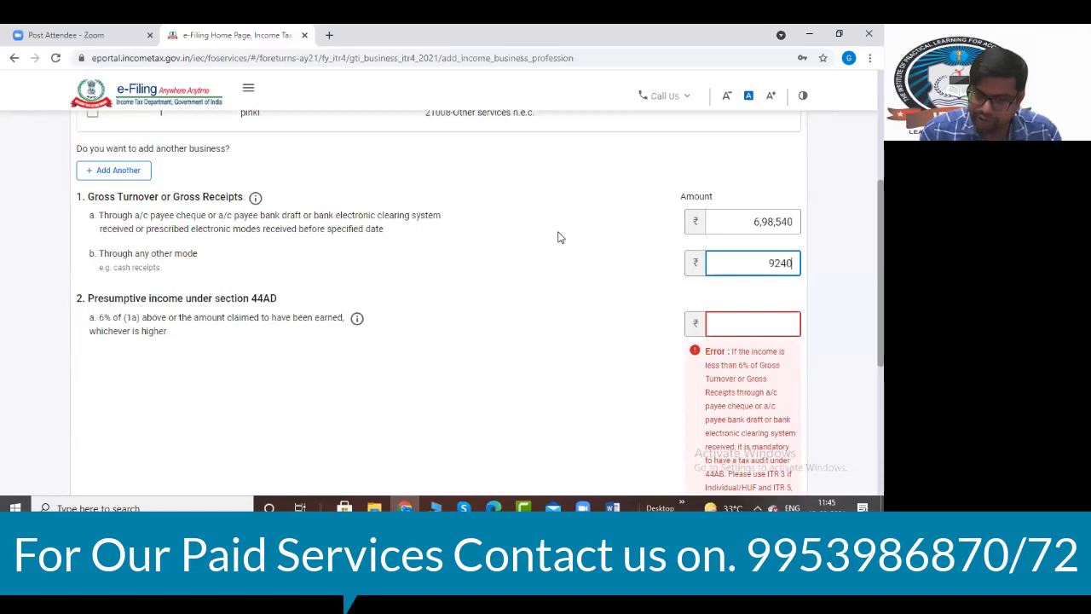
left_click(429, 268)
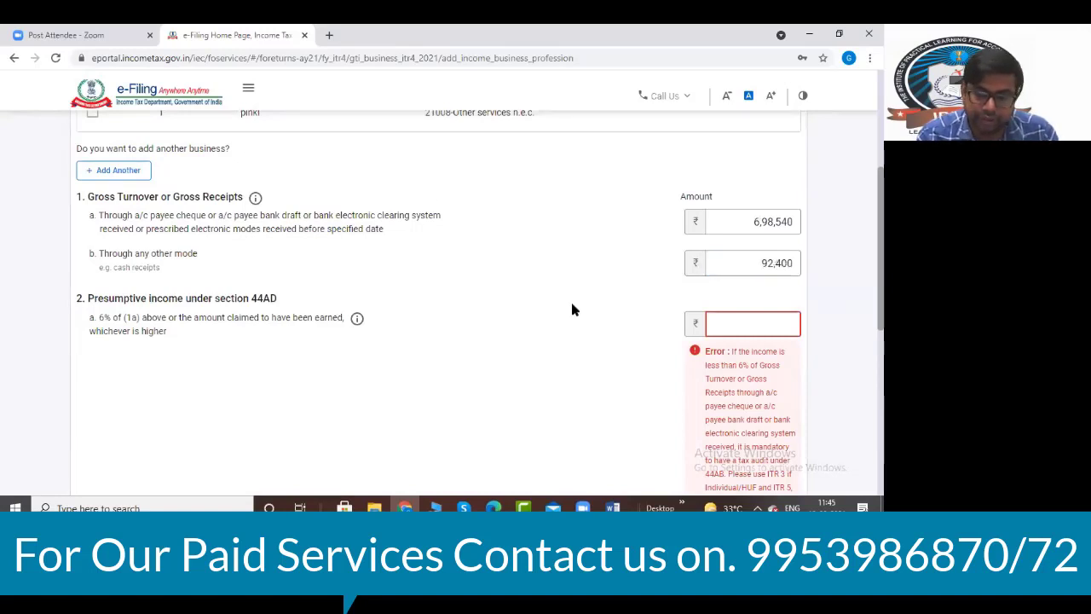
- Examine the 6% and 8% presumptive income fields under Section 44AD and their conditions on tax audit and the applicable ITR form
scroll(573, 310, "down", 3)
scroll(573, 310, "up", 1)
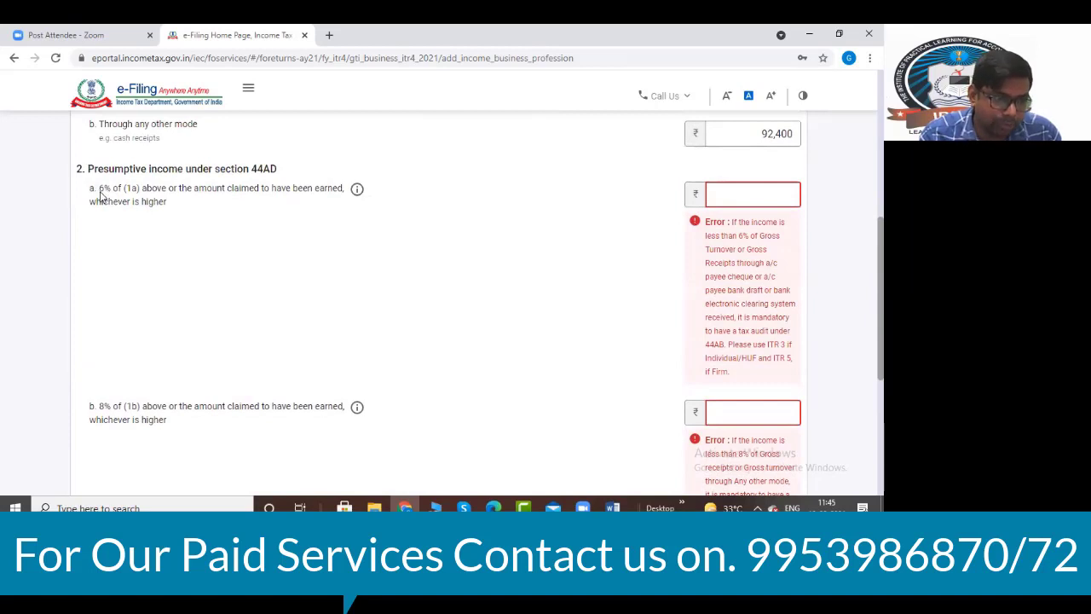
scroll(189, 188, "up", 1)
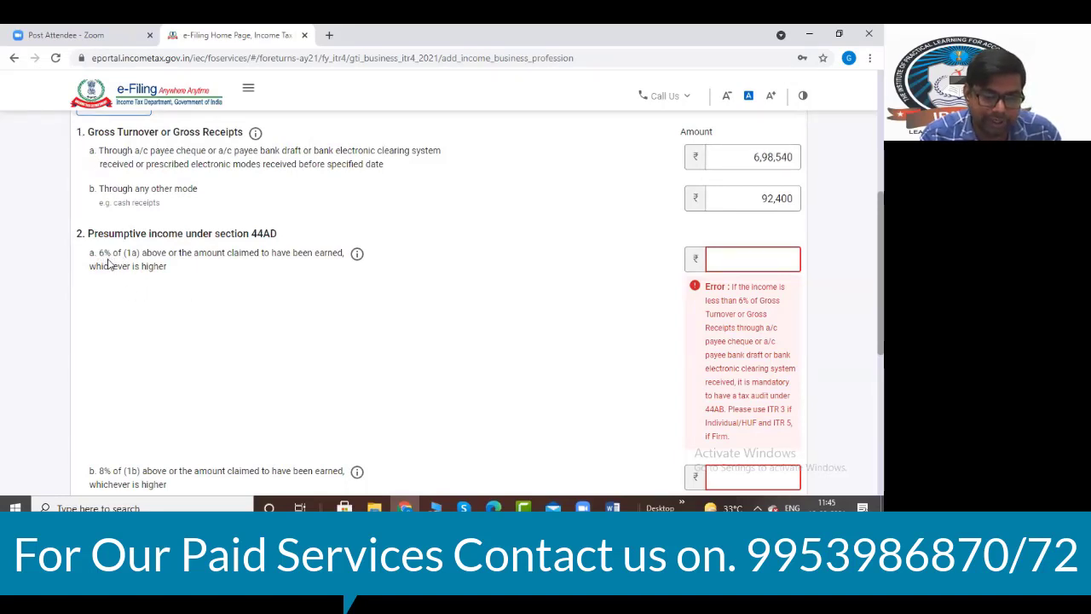
scroll(156, 289, "down", 2)
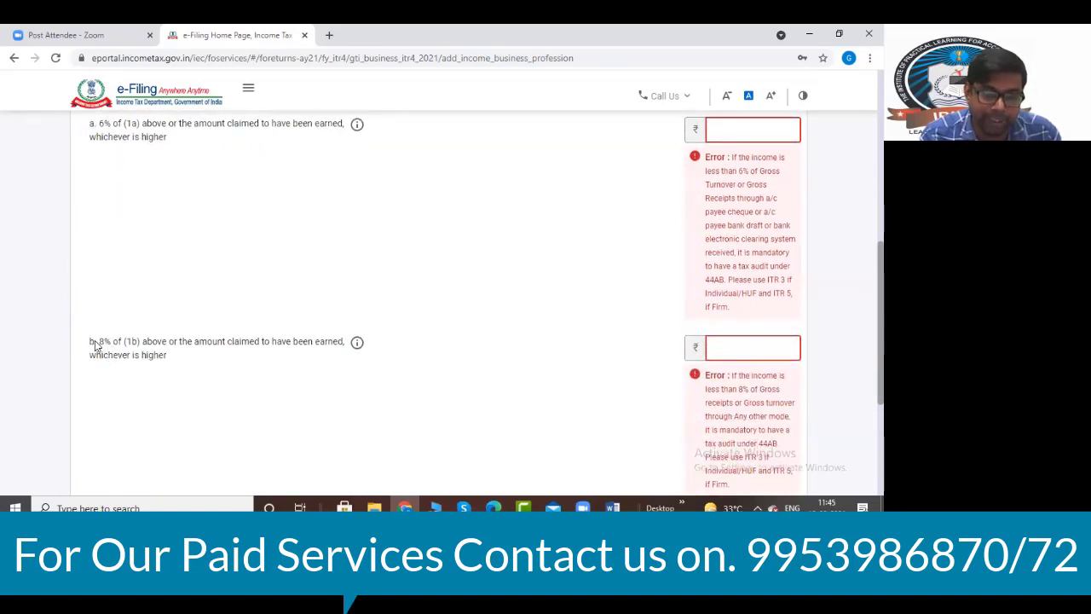
scroll(612, 301, "up", 1)
scroll(611, 302, "up", 1)
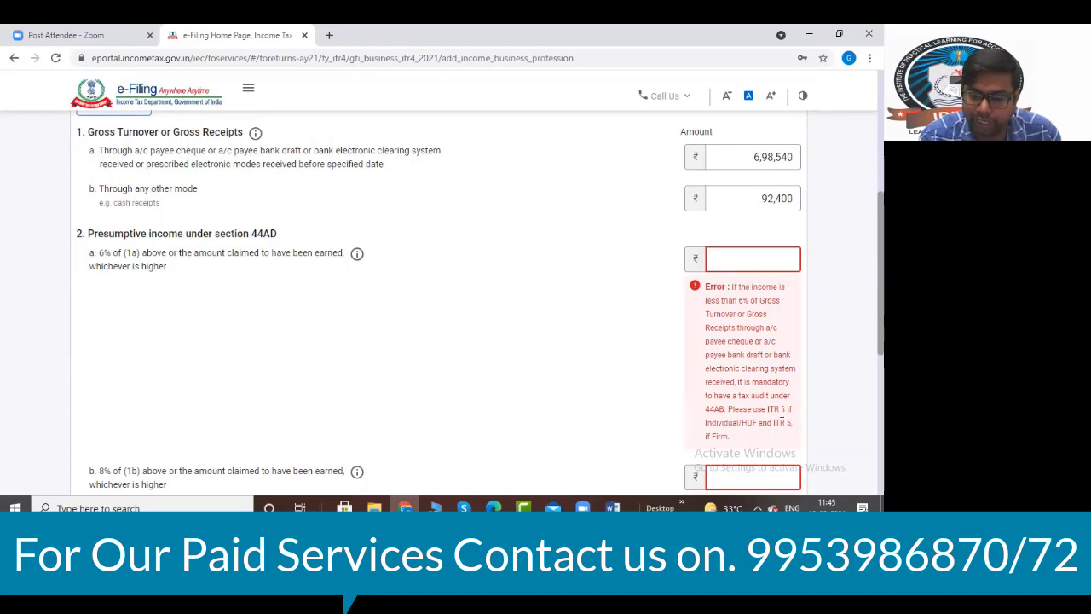
left_click_drag(766, 410, 784, 410)
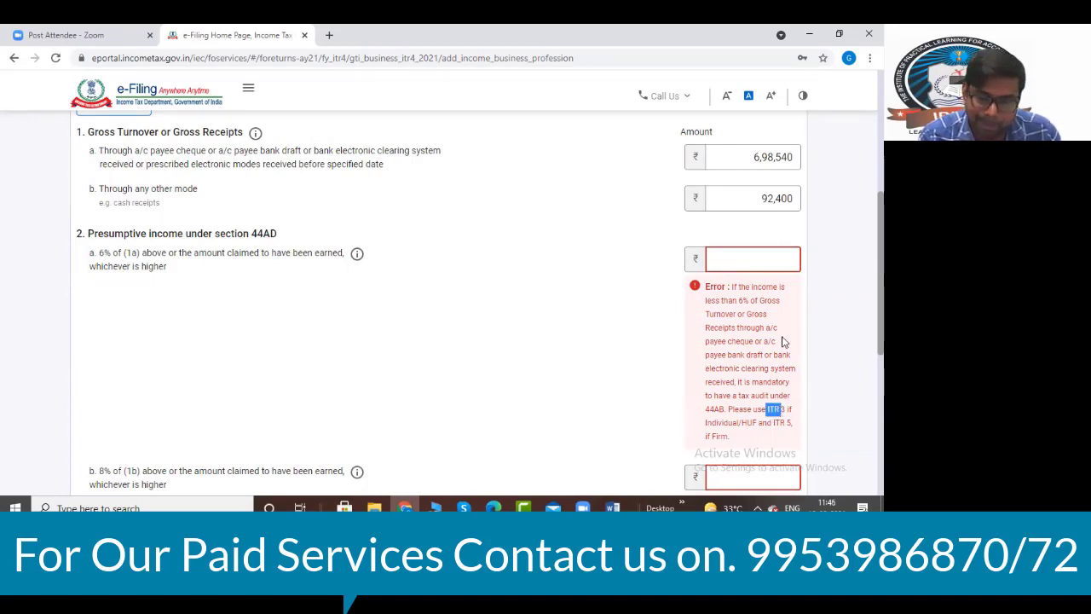
scroll(754, 317, "down", 2)
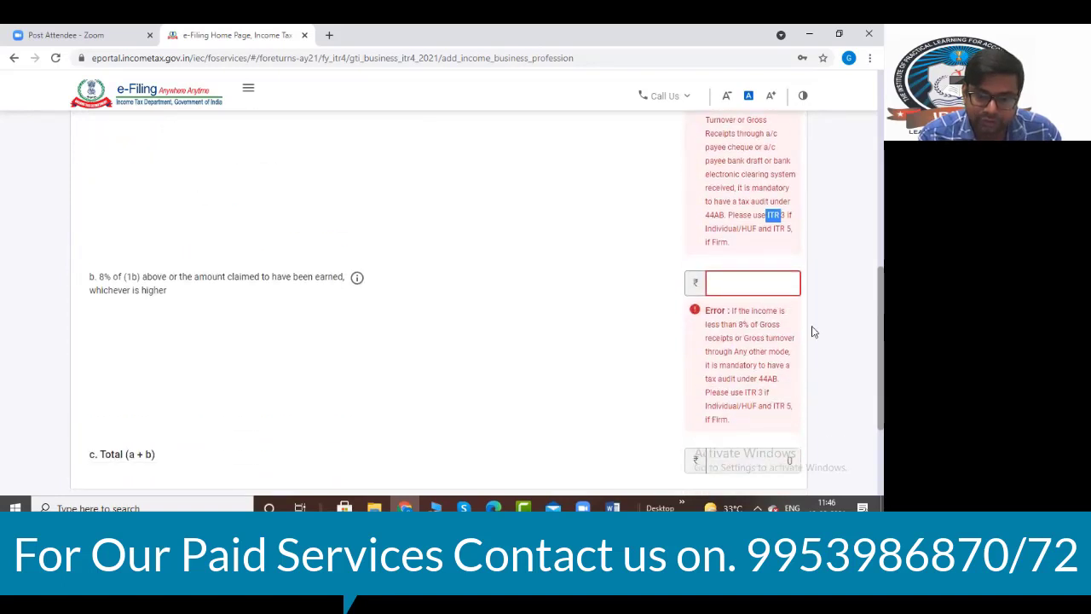
double_click(742, 324)
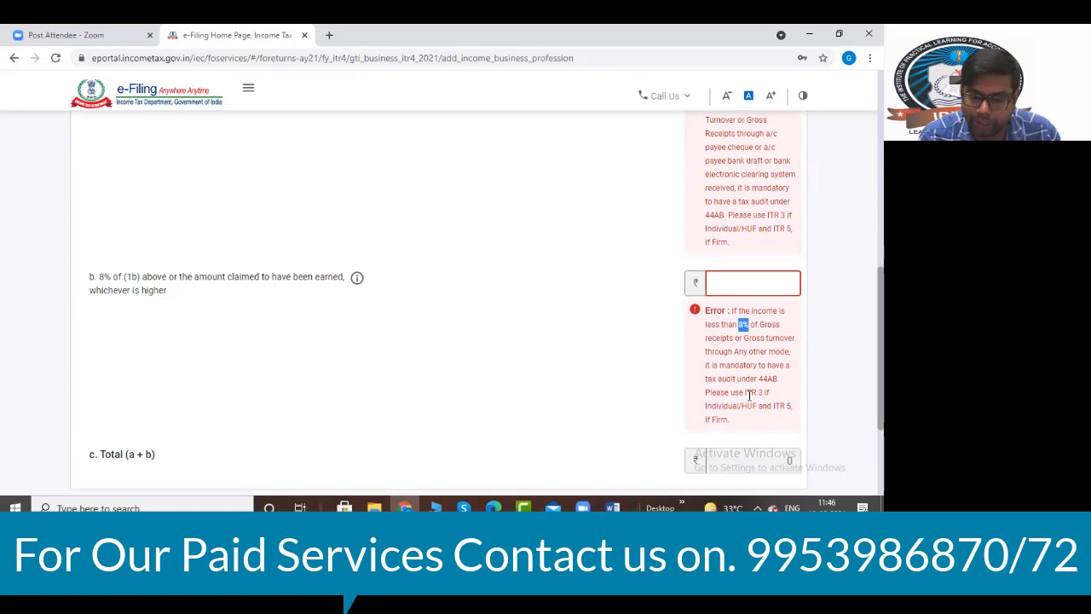
left_click_drag(744, 391, 764, 392)
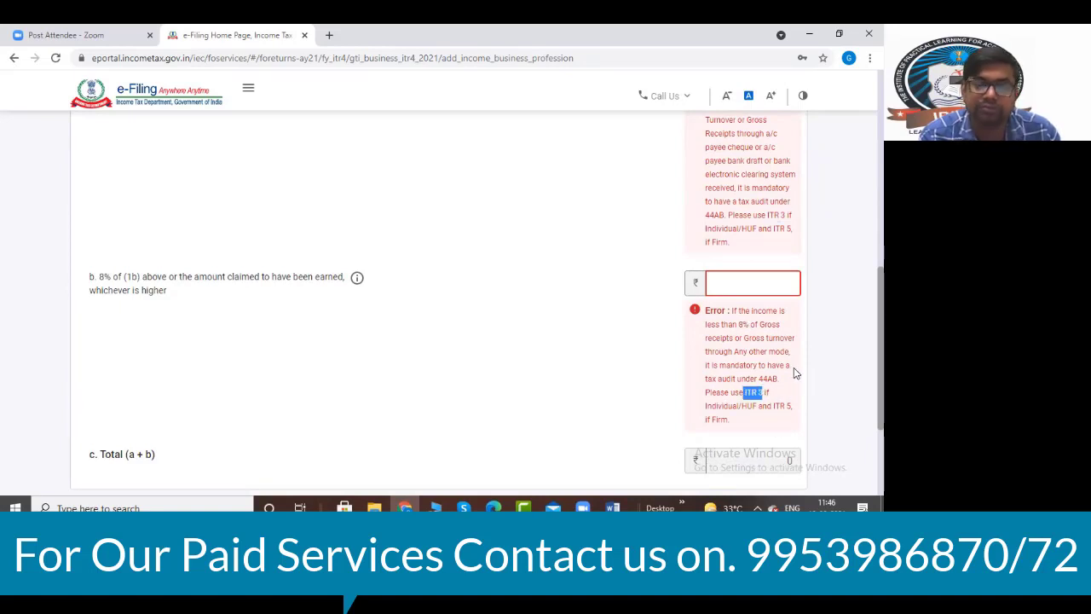
scroll(791, 372, "up", 3)
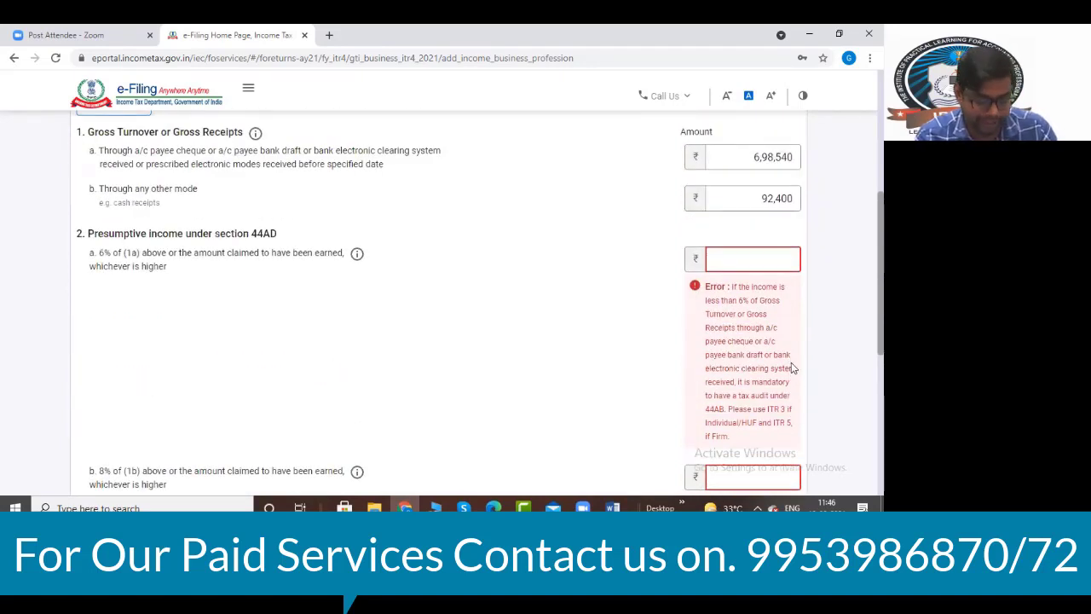
- Look up the book profit percentage in the Word computation and enter 337813 as presumptive income on turnover 1a (2a)
key("alt+Tab")
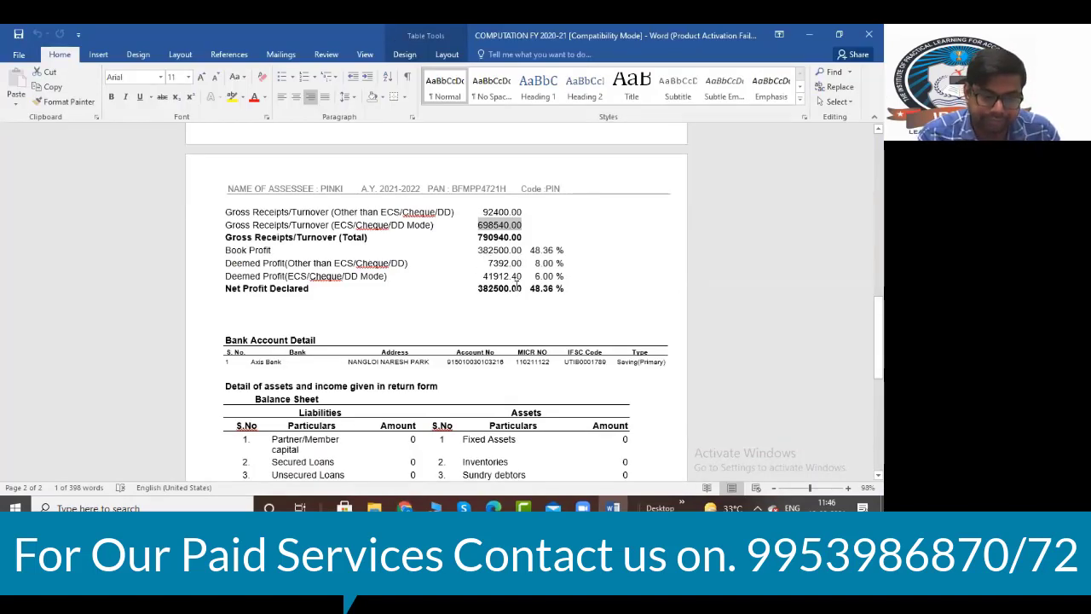
scroll(516, 284, "up", 2)
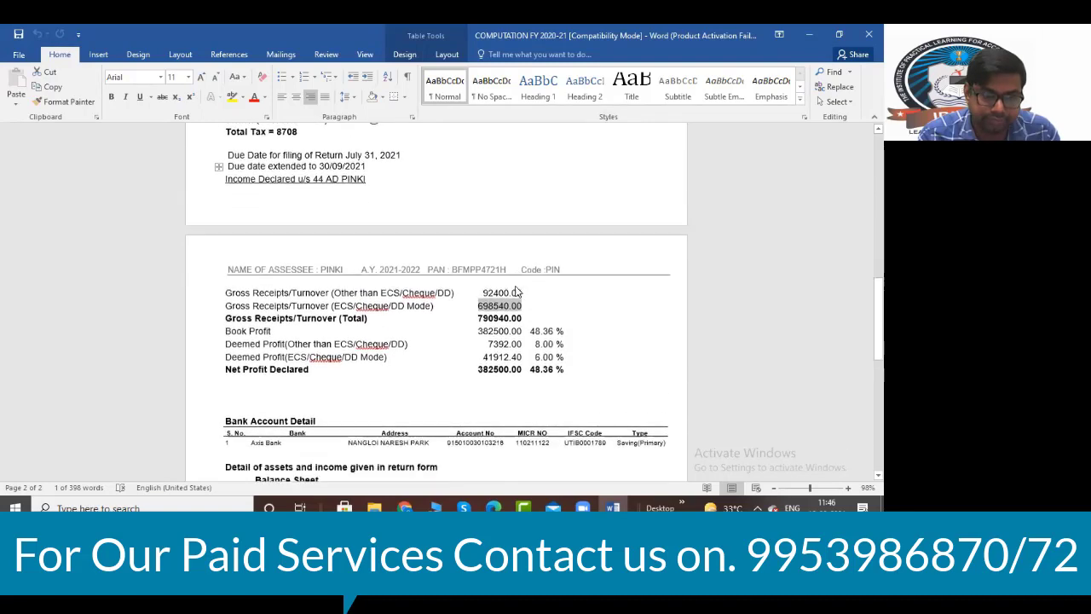
scroll(518, 292, "down", 1)
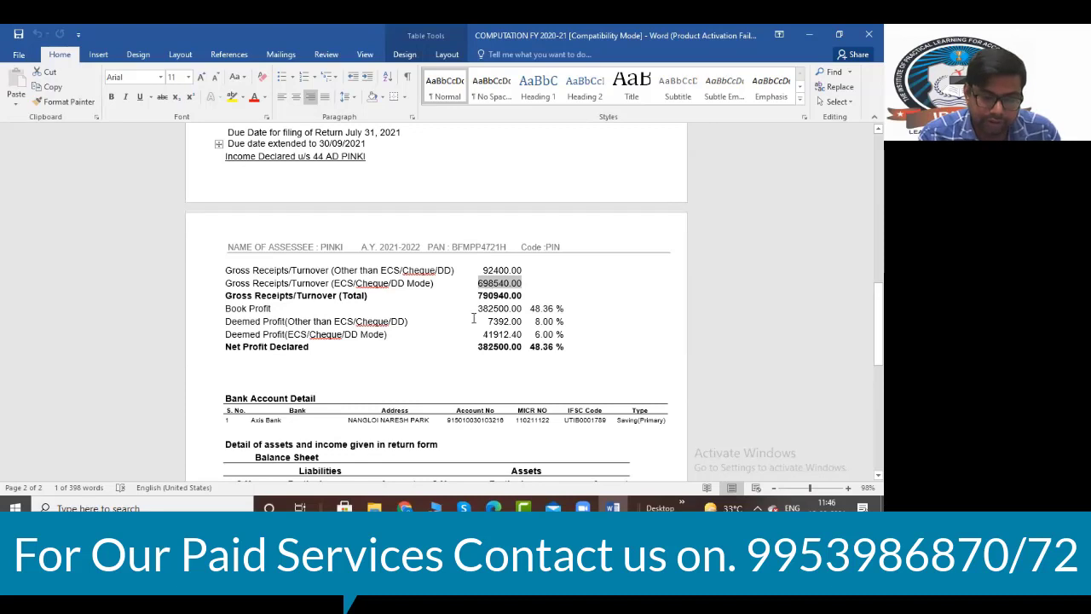
double_click(545, 308)
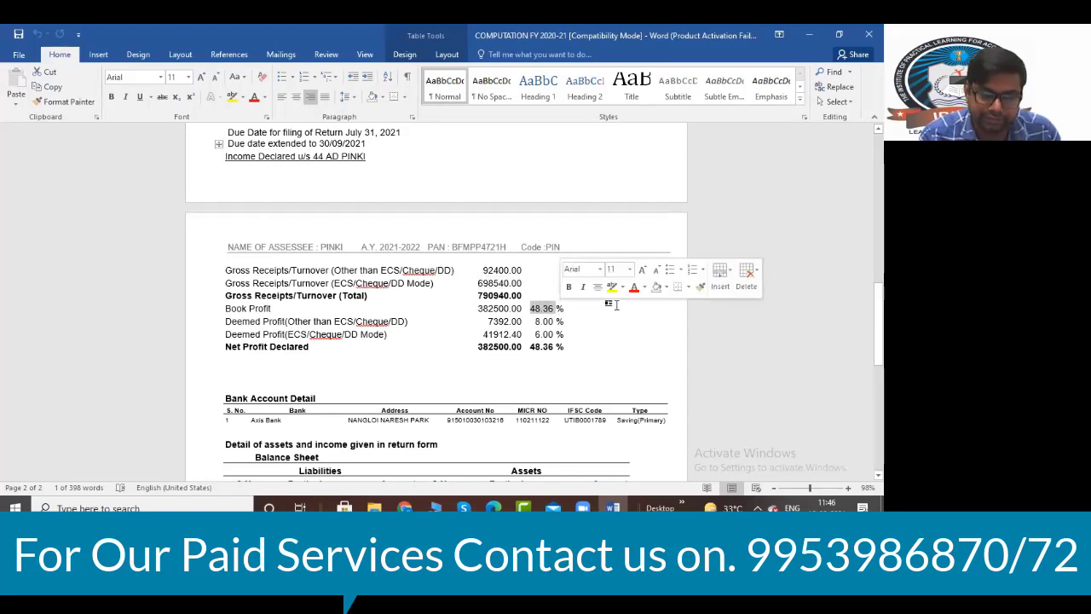
key("alt+Tab")
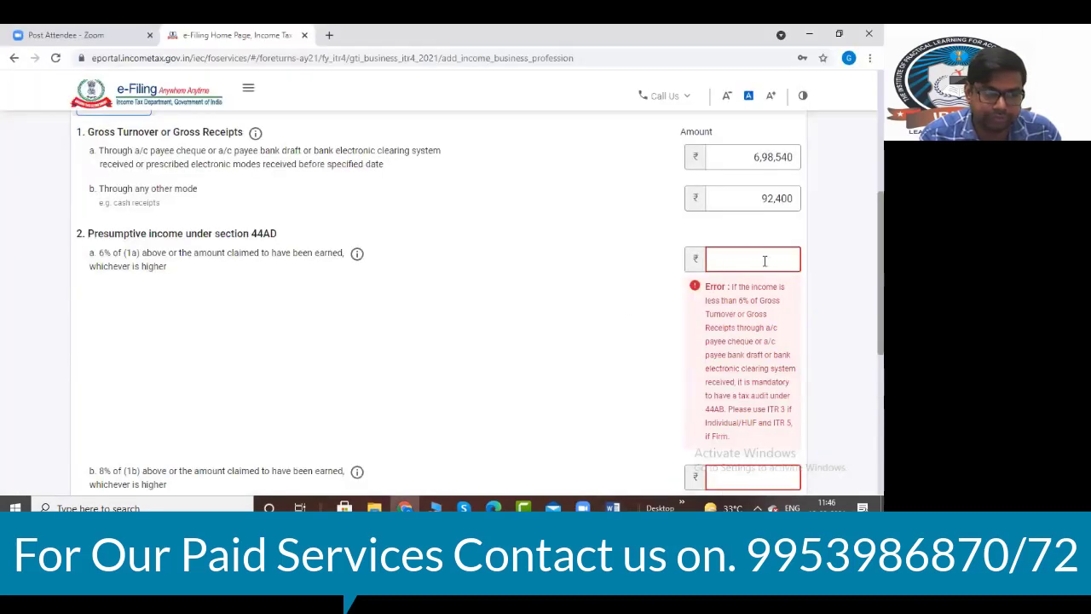
scroll(753, 265, "down", 3)
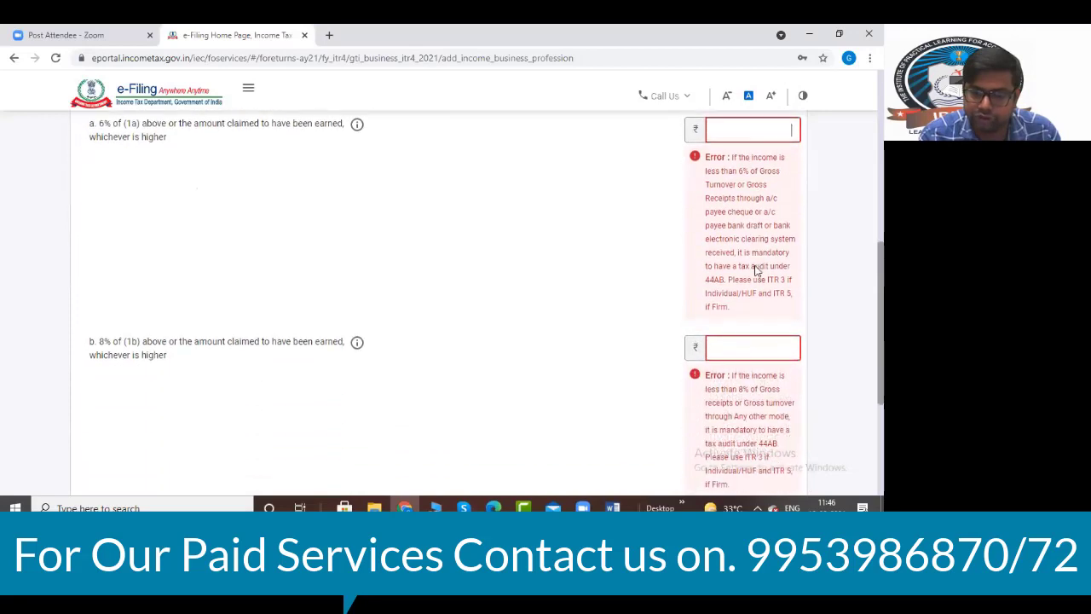
key("alt+Tab")
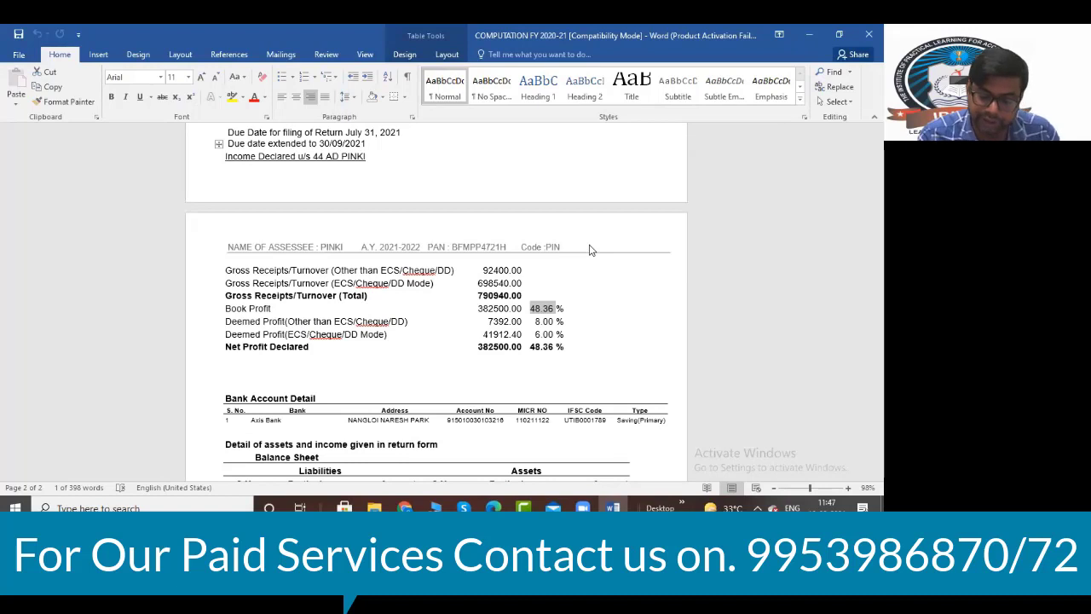
key("alt+Tab")
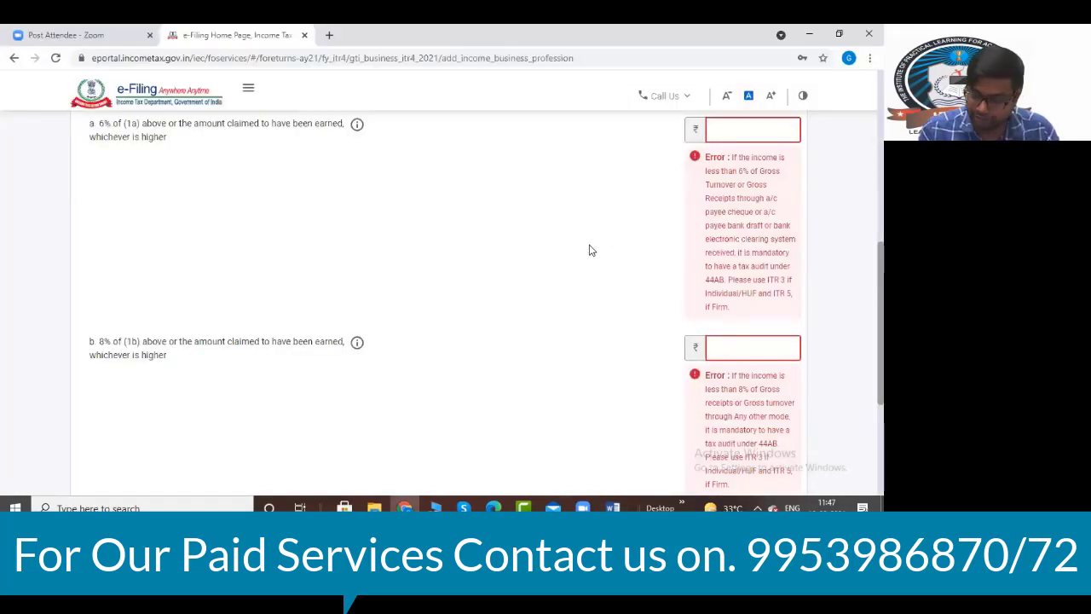
type("337813")
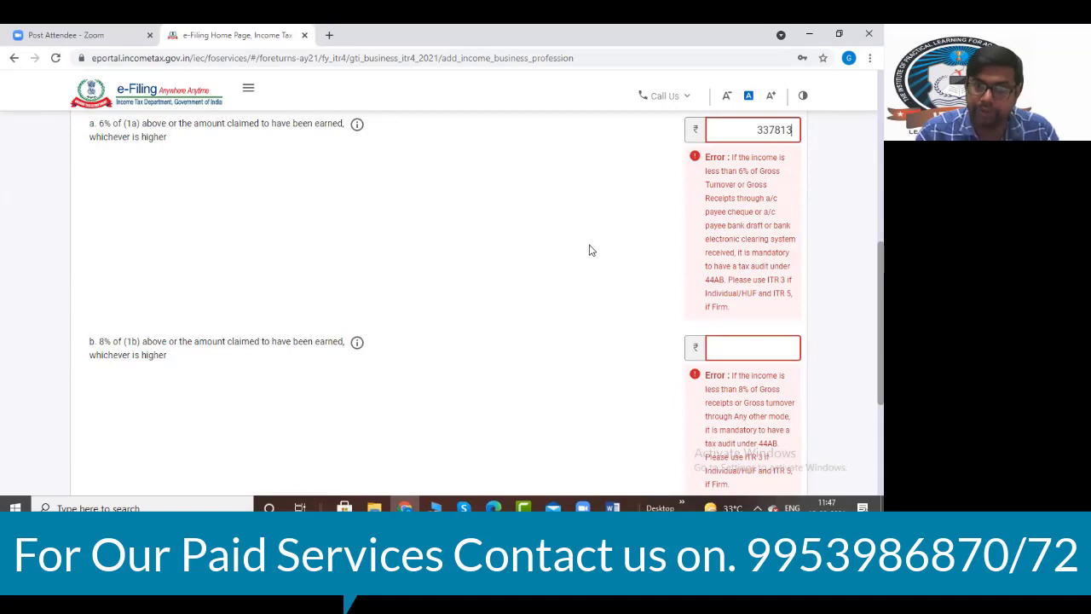
- Enter 44352 as the Section 44AD presumptive income on turnover received through any other mode (2b)
left_click(743, 345)
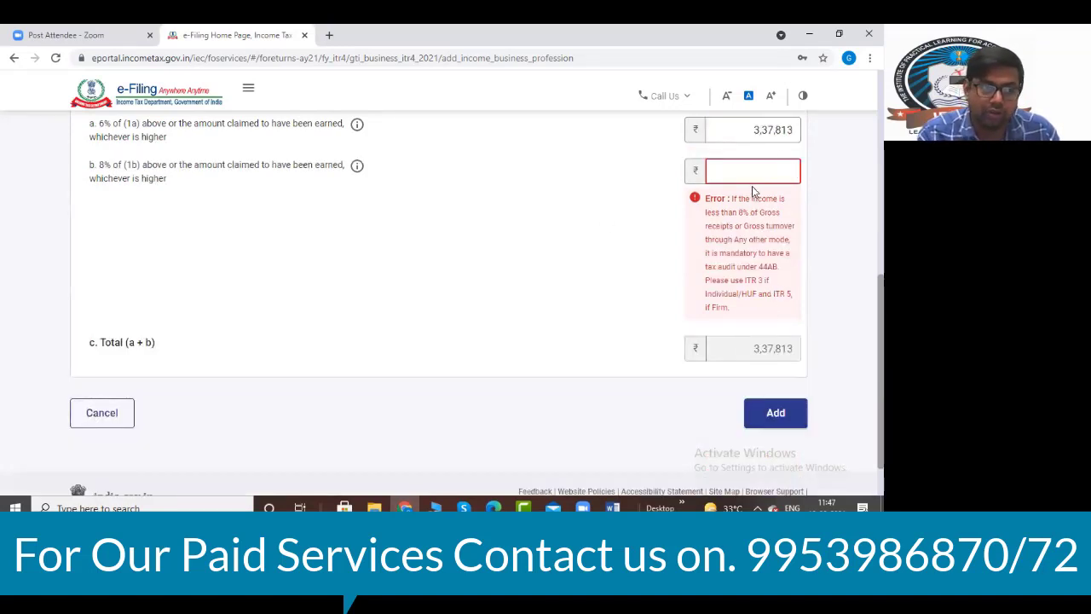
scroll(579, 242, "up", 2)
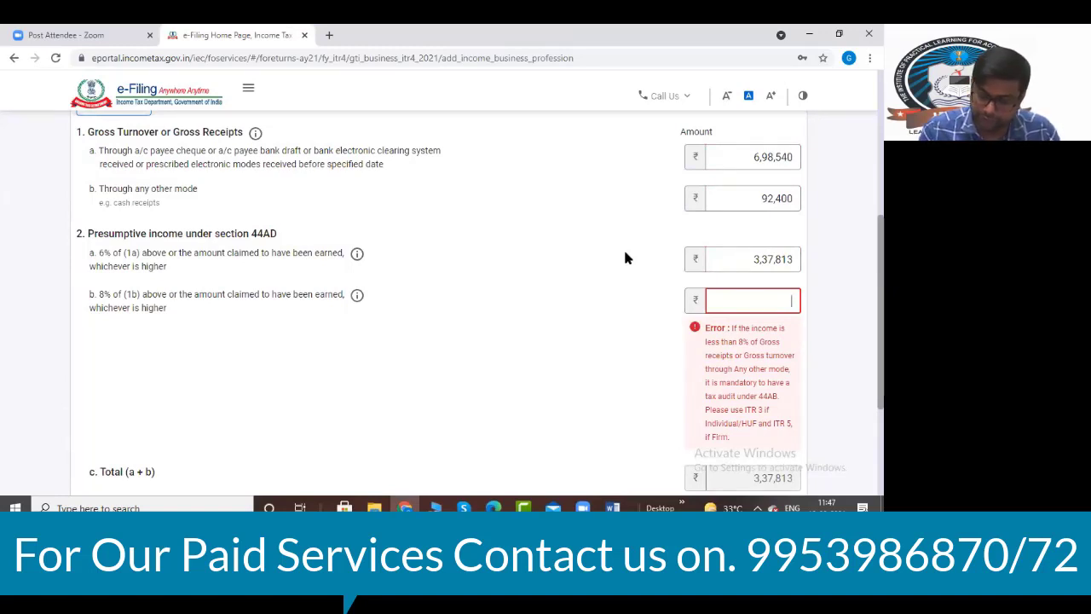
type("44352")
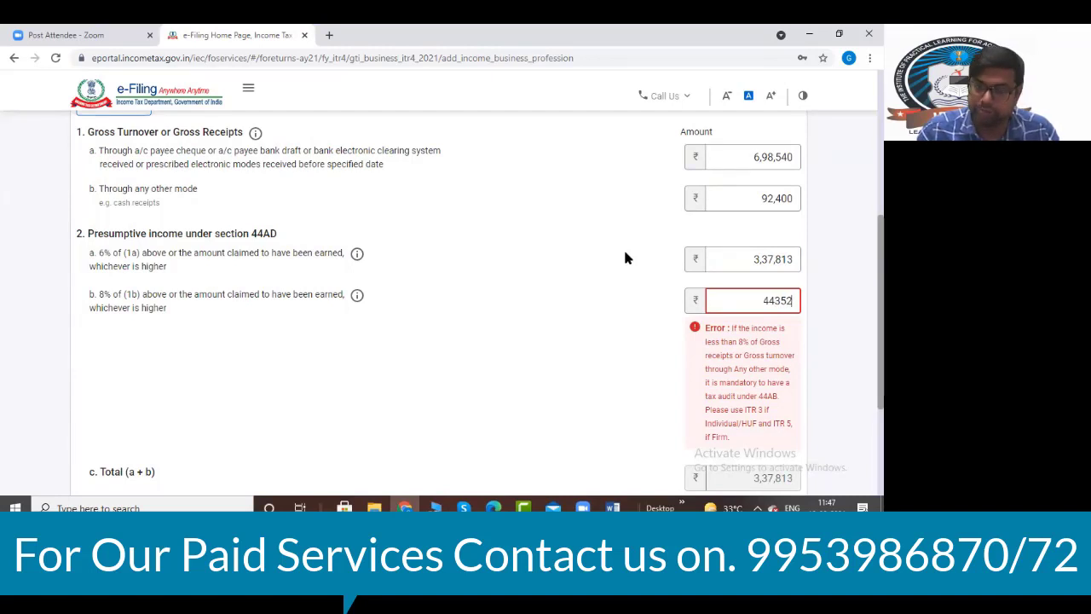
left_click(614, 251)
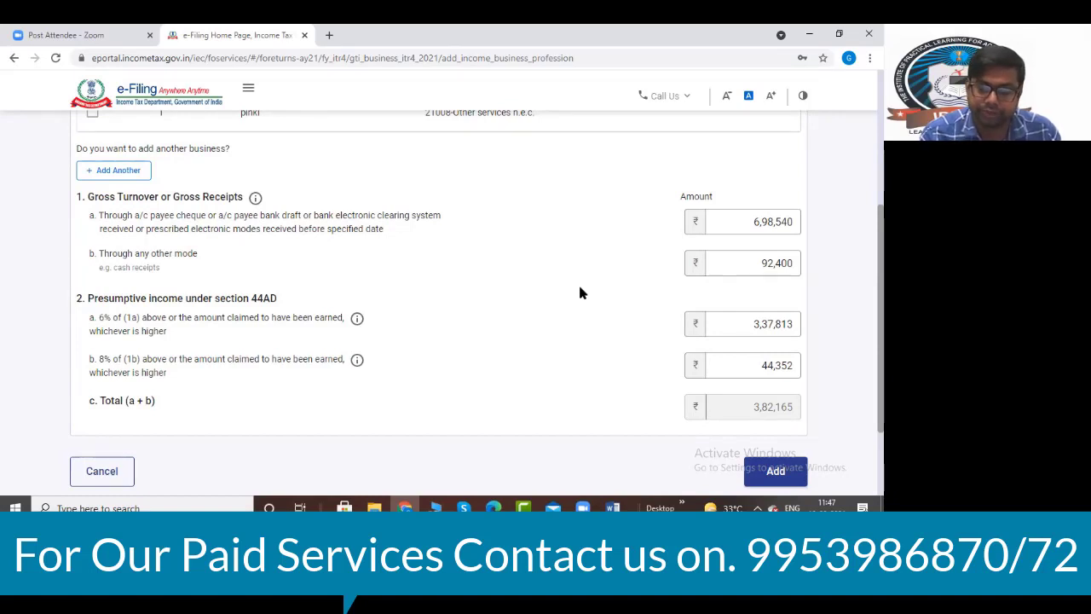
- Examine the two gross receipts figures, total turnover and book profit percentage in the Word computation document
key("alt+Tab")
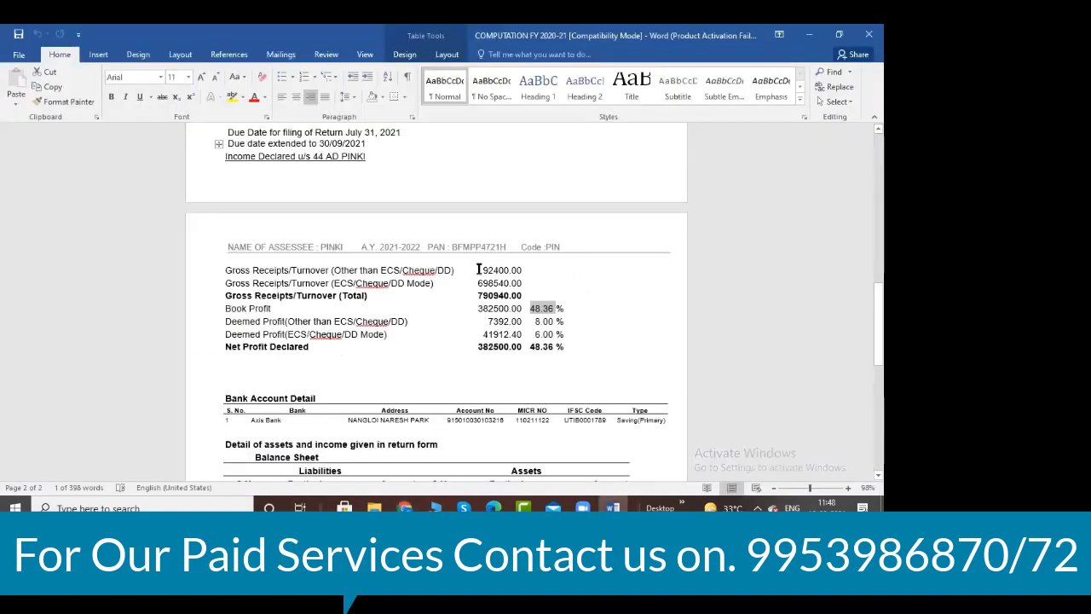
left_click_drag(480, 269, 523, 283)
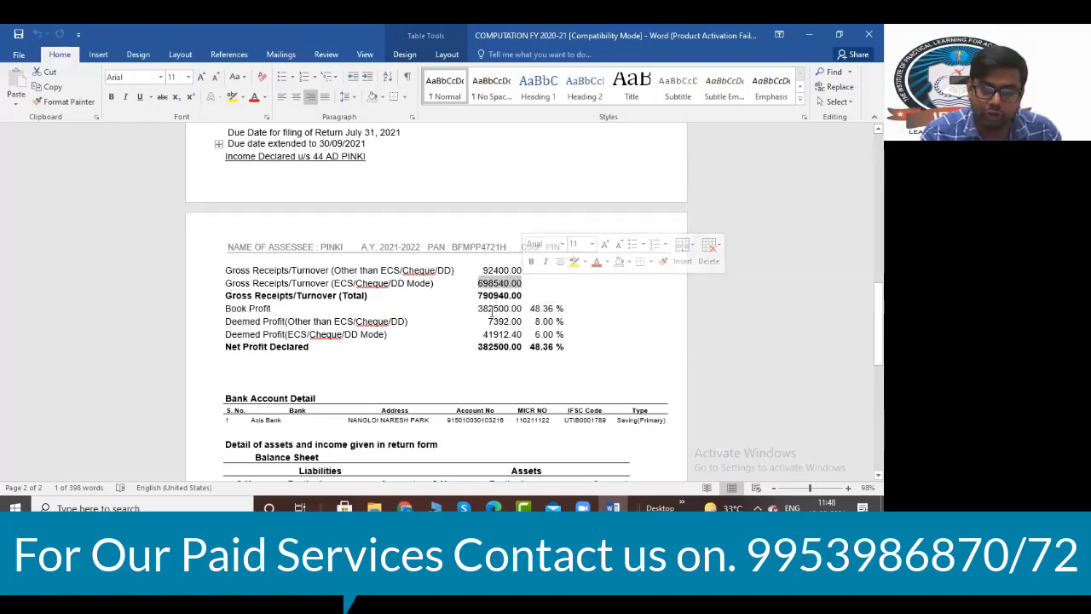
left_click_drag(476, 296, 520, 296)
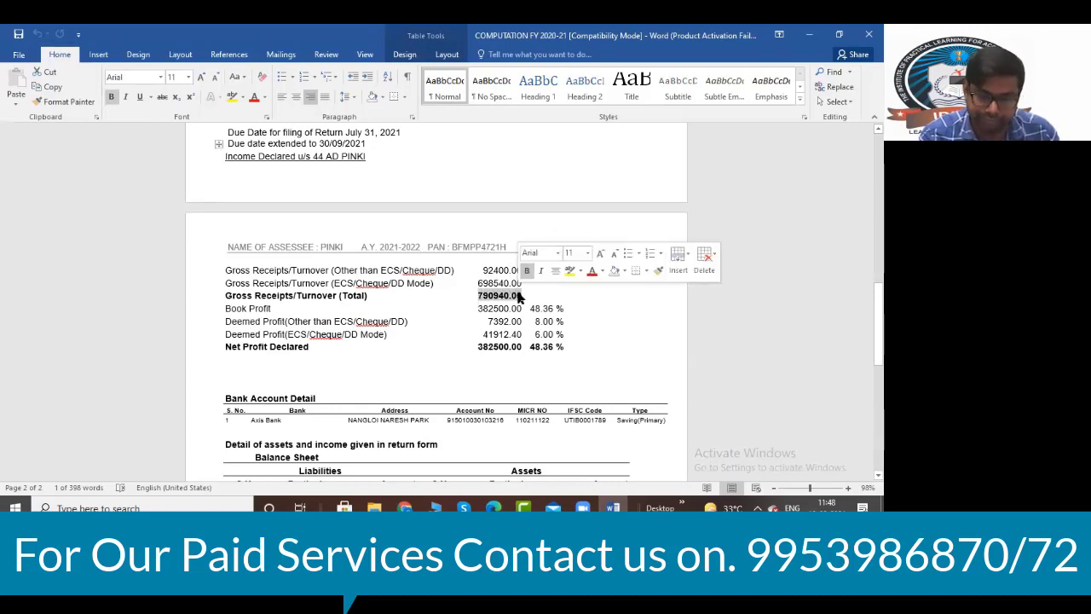
left_click(604, 309)
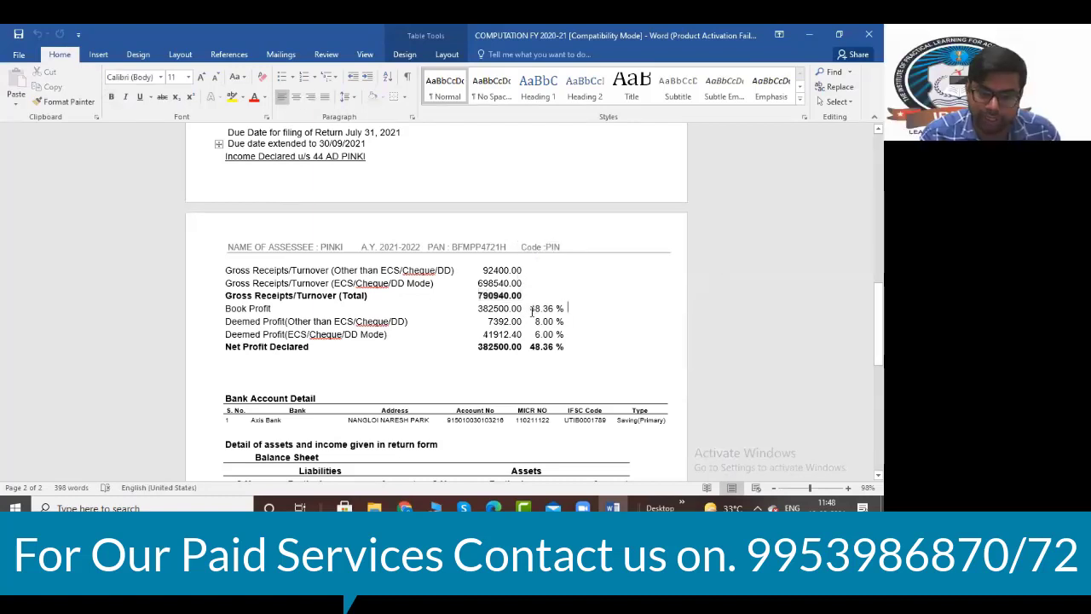
left_click_drag(531, 308, 561, 309)
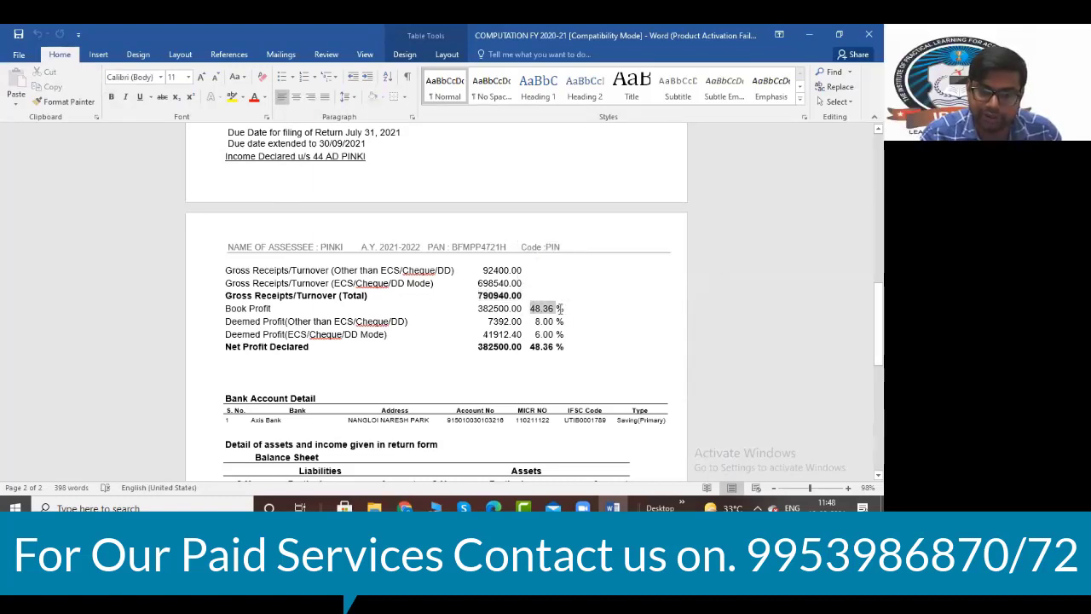
left_click(646, 329)
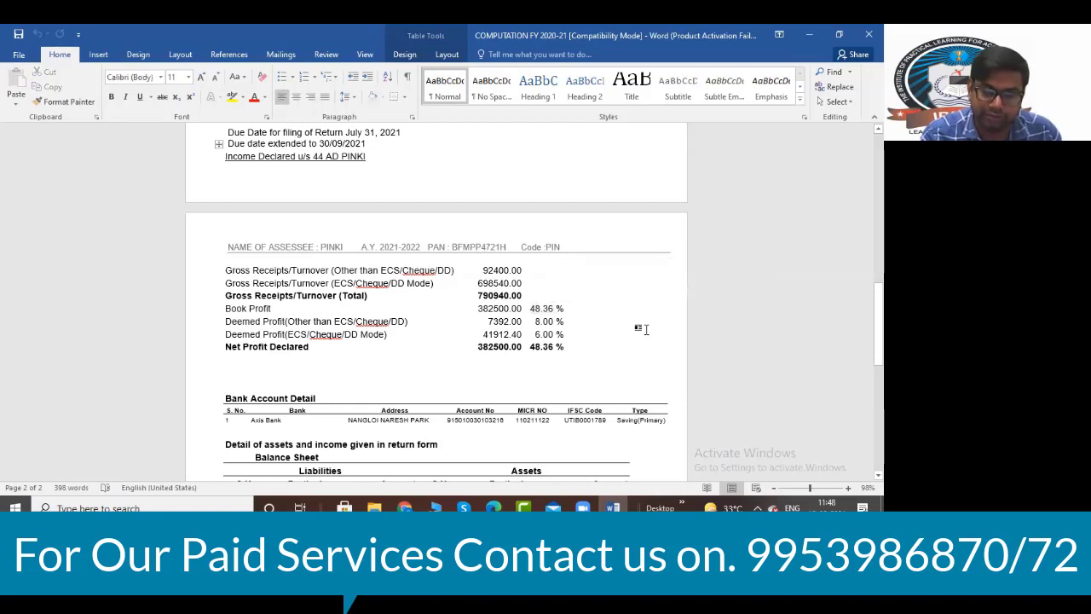
left_click_drag(528, 309, 563, 308)
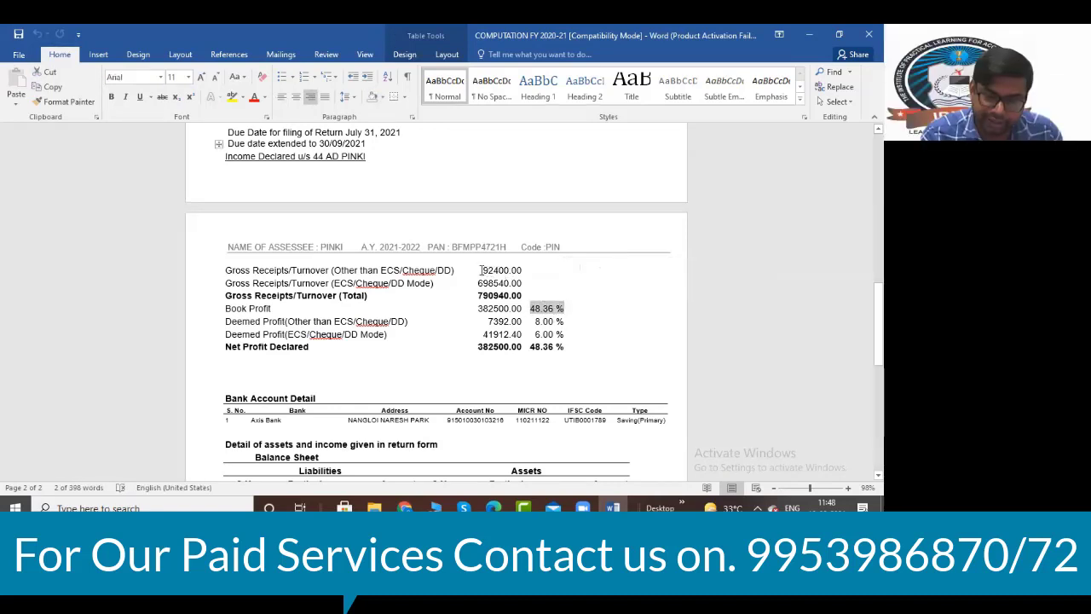
- Return to the e-Filing form in the browser and review the gross turnover amounts and the Section 44AD presumptive income headings
key("alt+Tab")
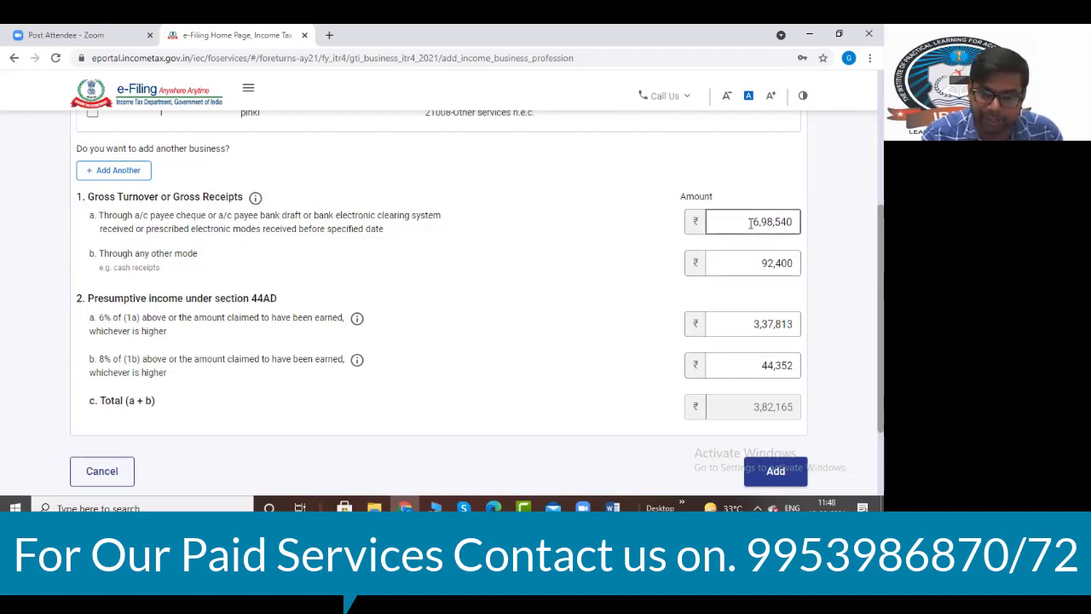
left_click_drag(749, 223, 797, 222)
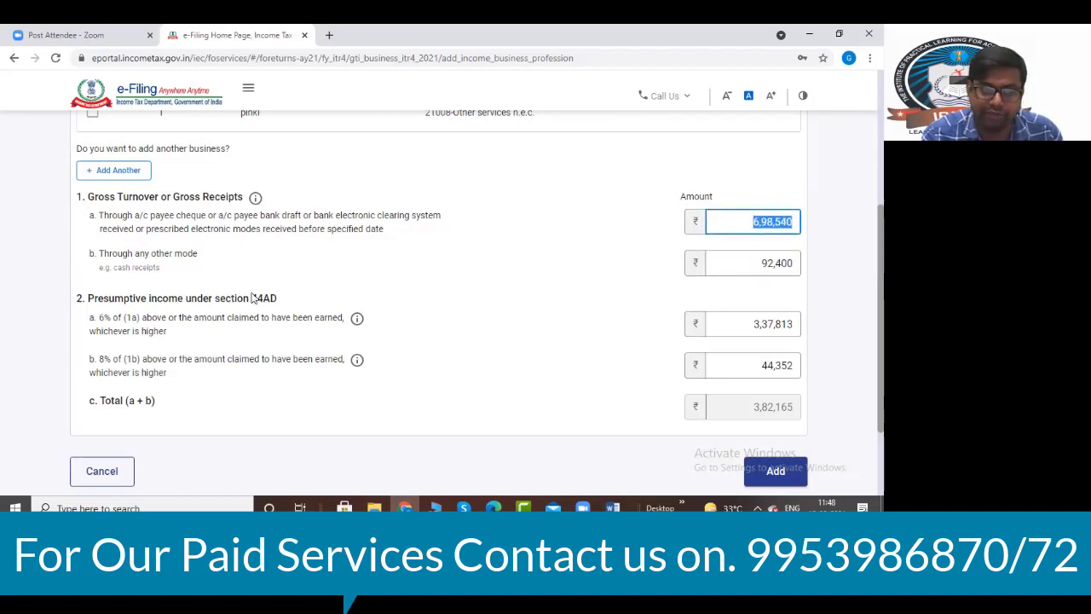
left_click_drag(754, 263, 808, 265)
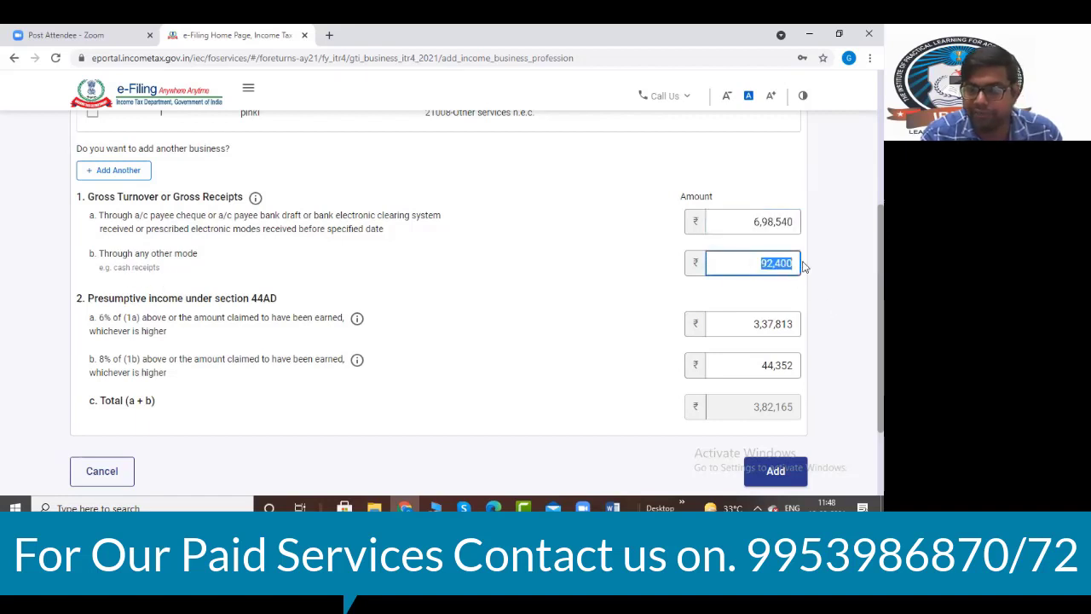
left_click(834, 277)
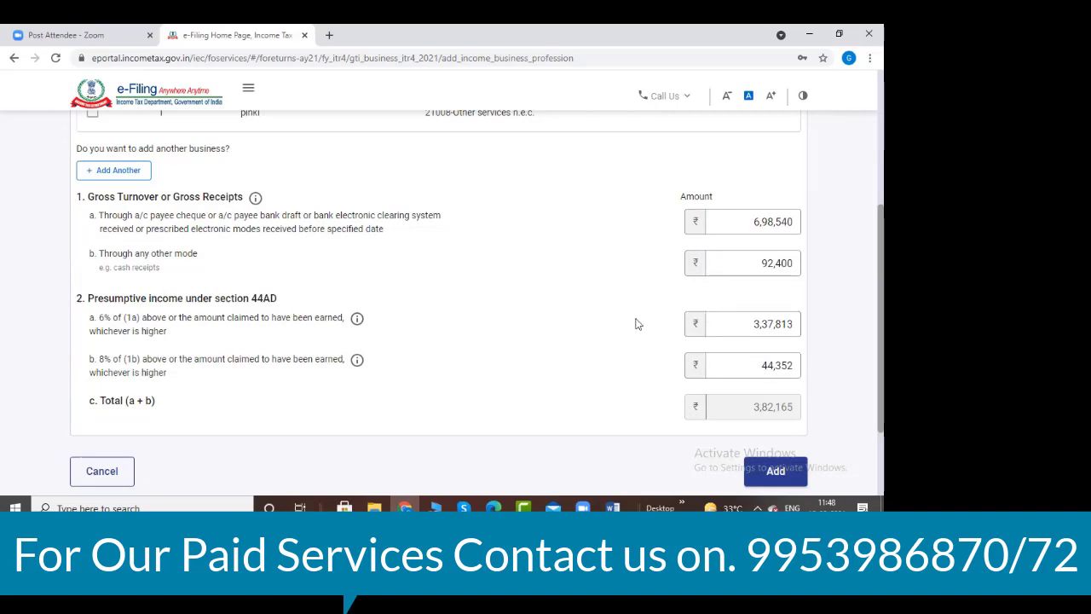
left_click_drag(82, 197, 256, 271)
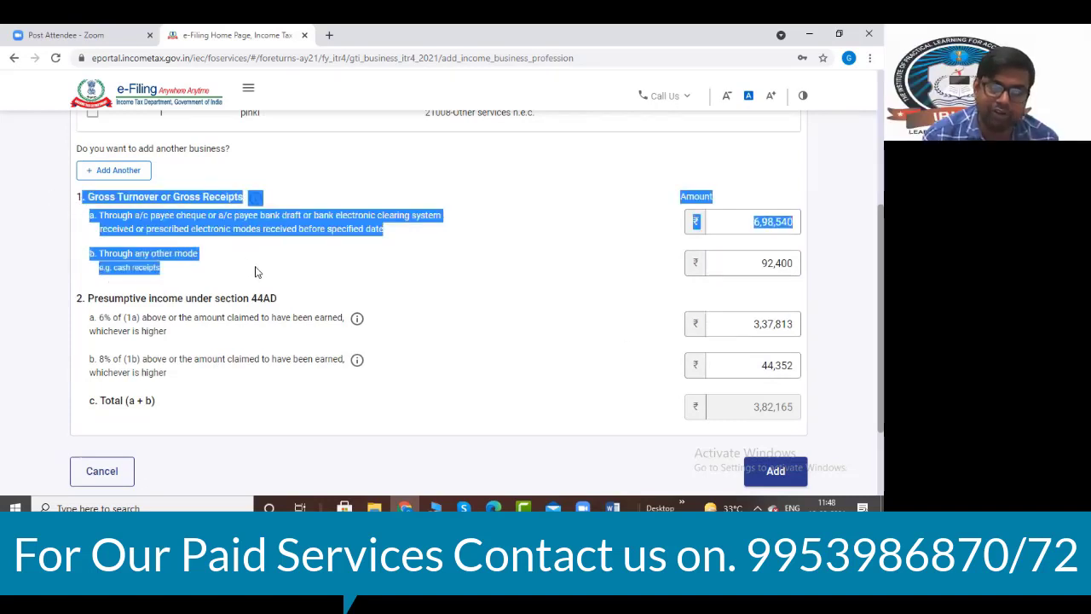
triple_click(83, 298)
left_click_drag(130, 320, 351, 378)
left_click(419, 338)
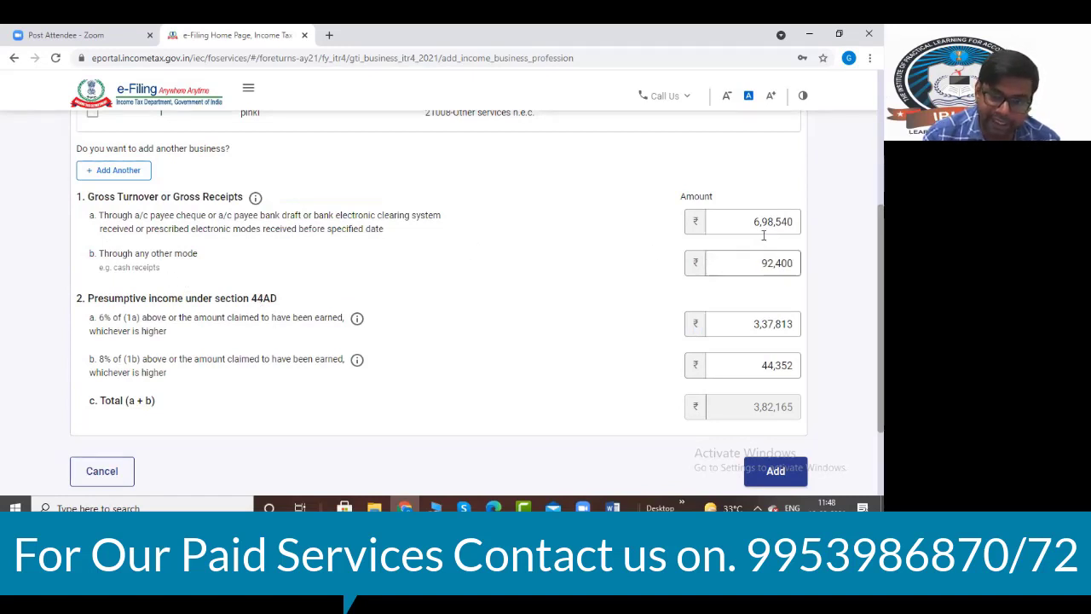
- Compare presumptive incomes 2a and 2b with turnovers 1a and 1b and their 6% and 8% minimum rates
left_click(753, 221)
left_click_drag(753, 221, 793, 219)
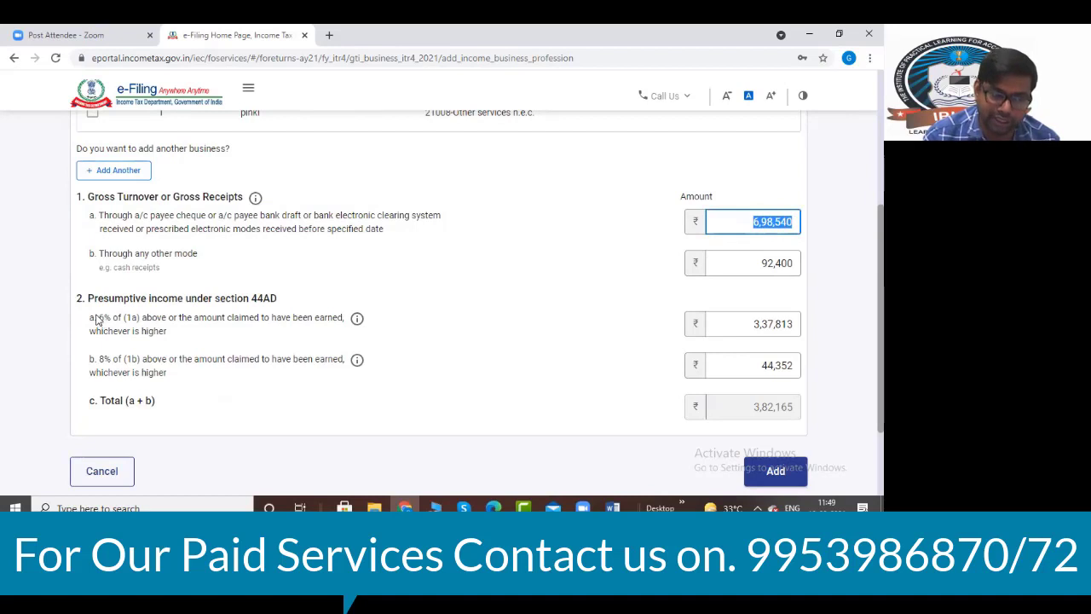
left_click_drag(97, 319, 134, 317)
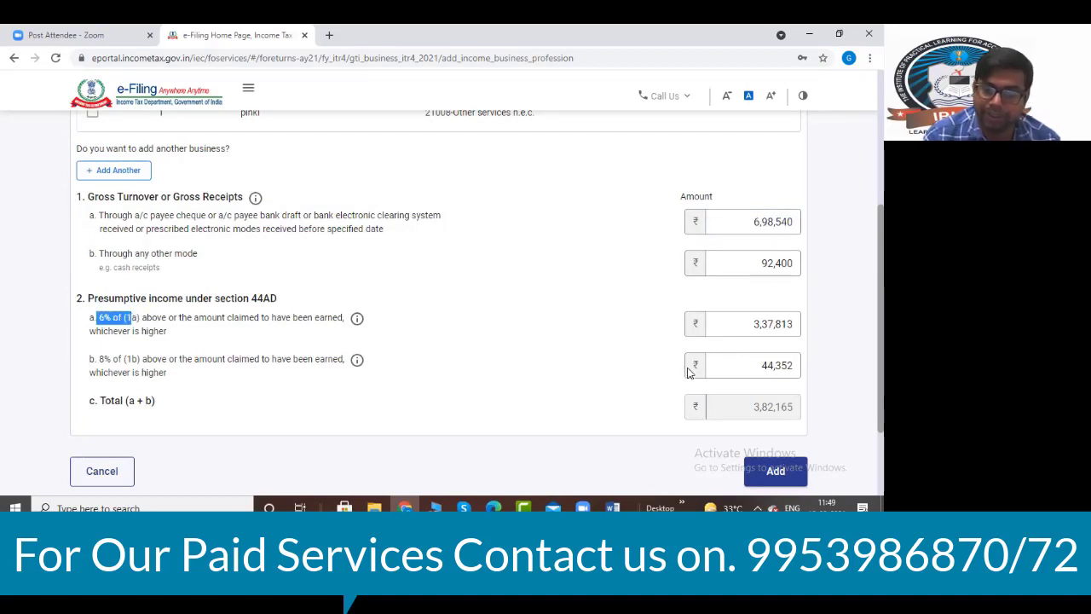
left_click_drag(753, 324, 795, 321)
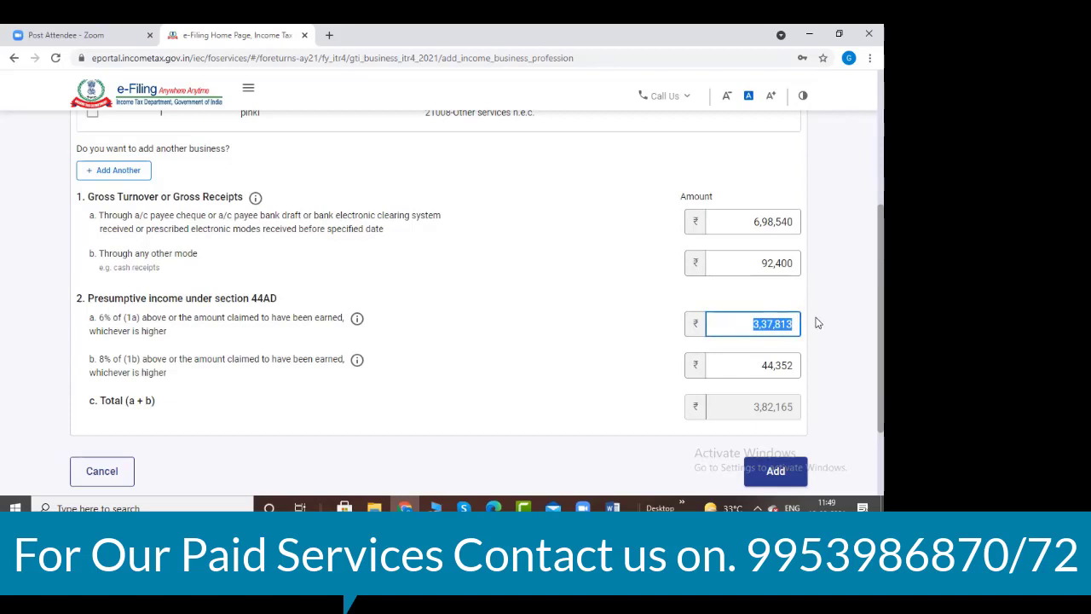
left_click(812, 317)
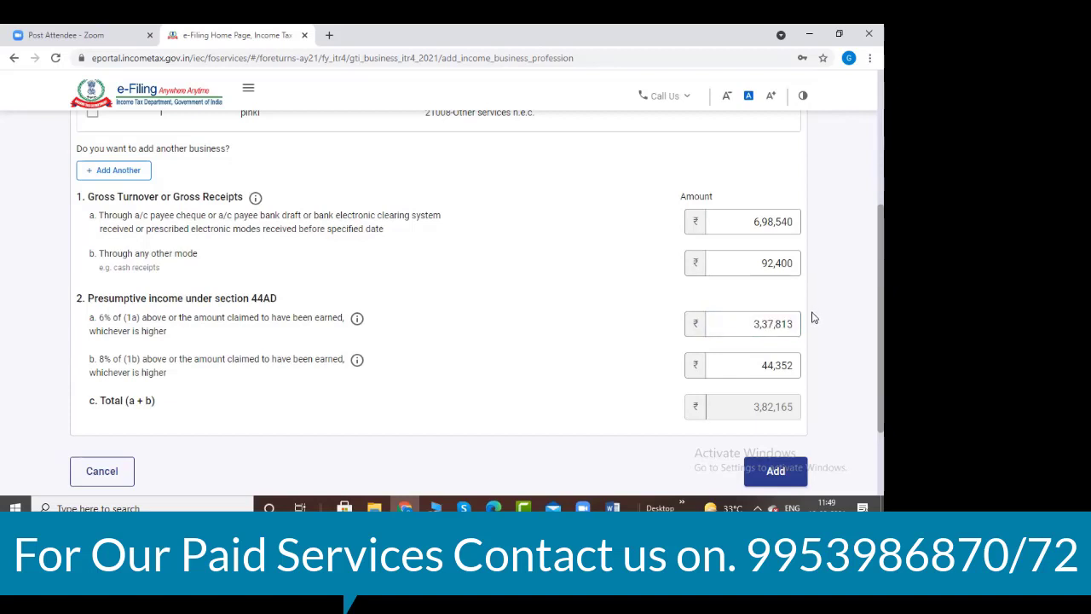
left_click(758, 263)
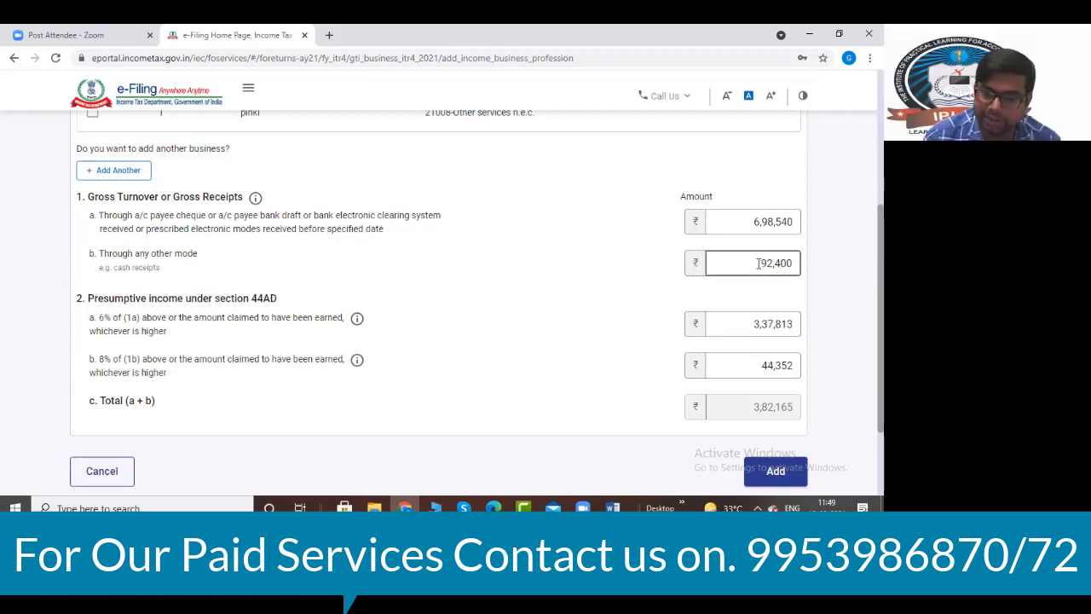
left_click_drag(758, 263, 792, 263)
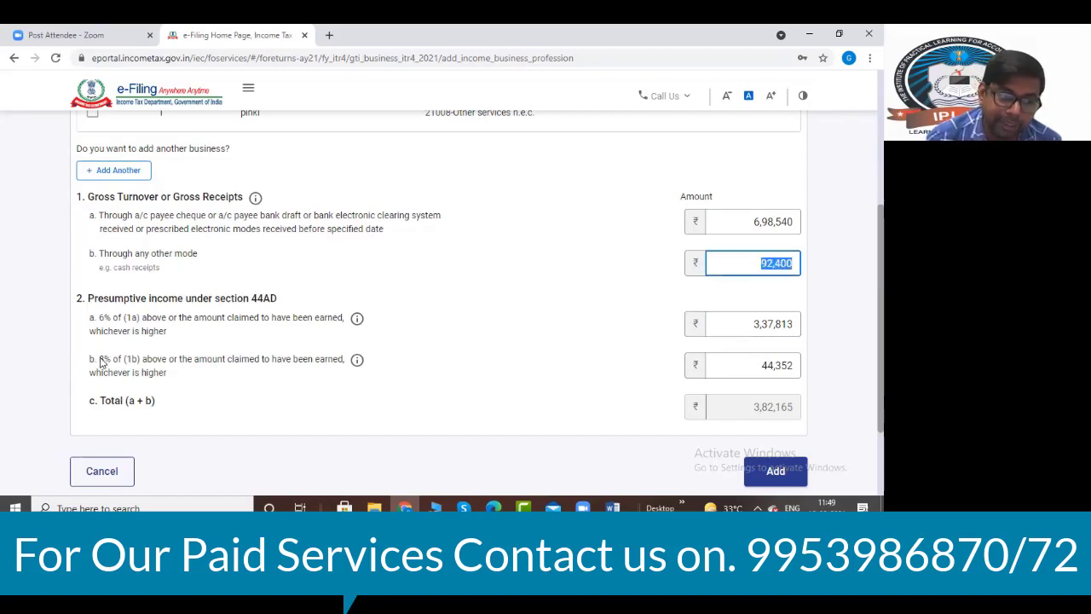
left_click_drag(100, 360, 117, 361)
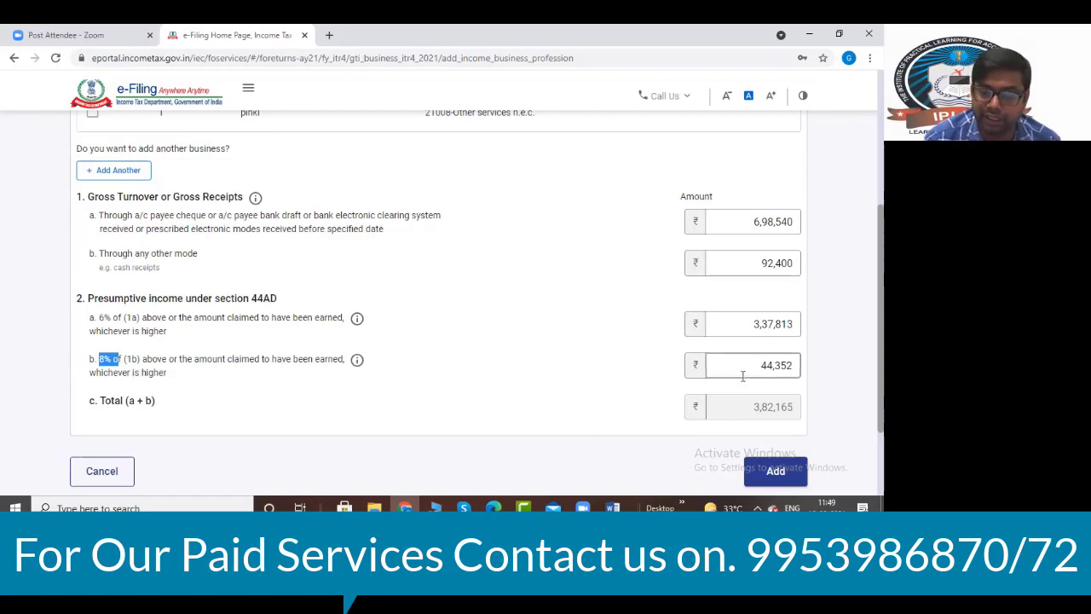
left_click_drag(755, 364, 805, 366)
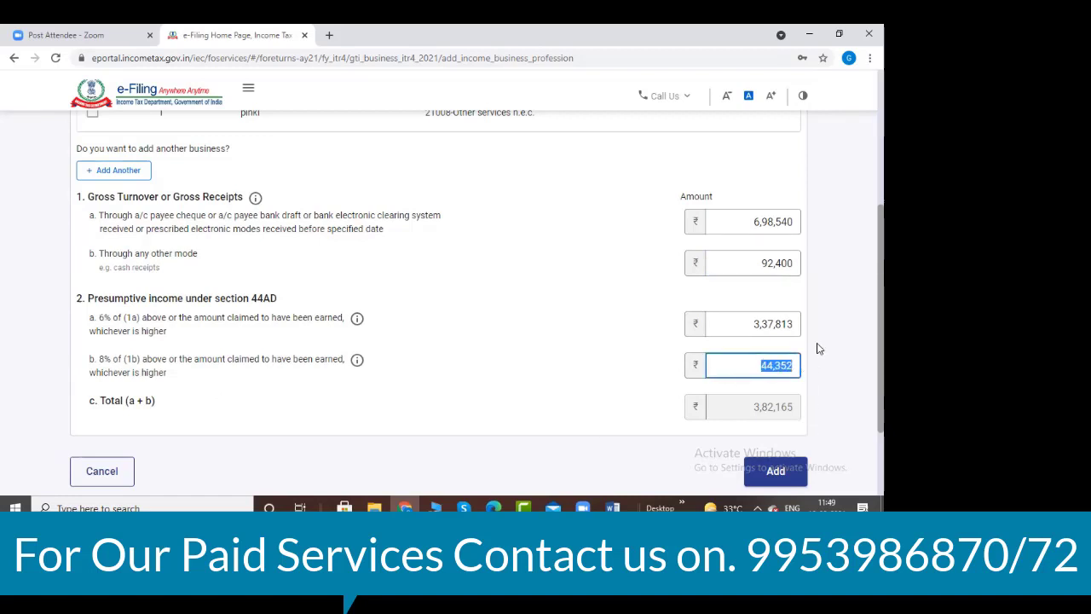
scroll(818, 346, "down", 1)
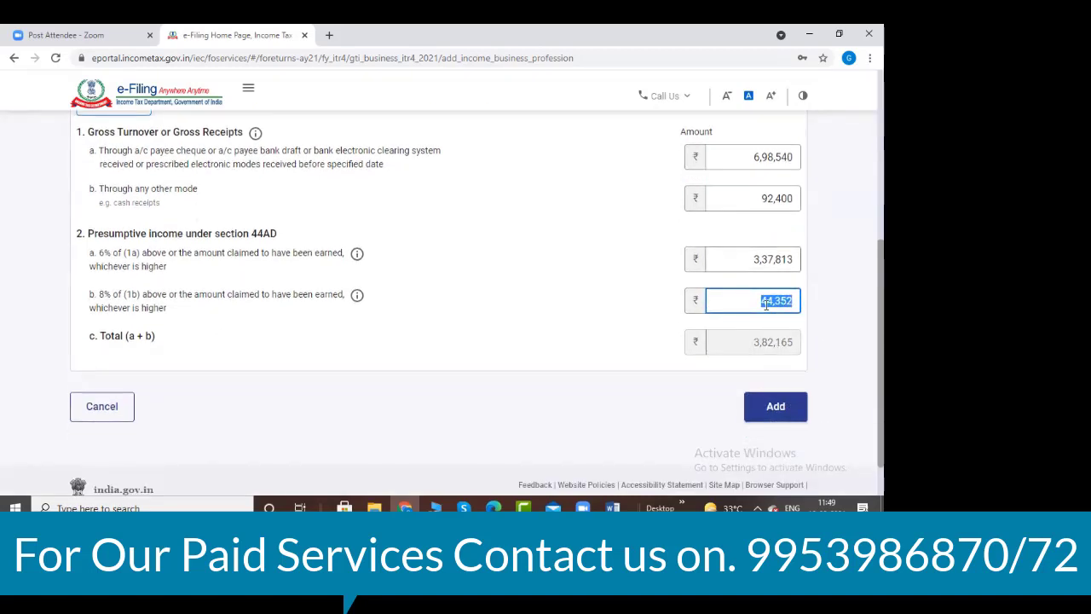
- Compare each gross turnover amount with its Section 44AD presumptive income, and check the presumptive income total
left_click(762, 198)
left_click_drag(762, 197, 796, 205)
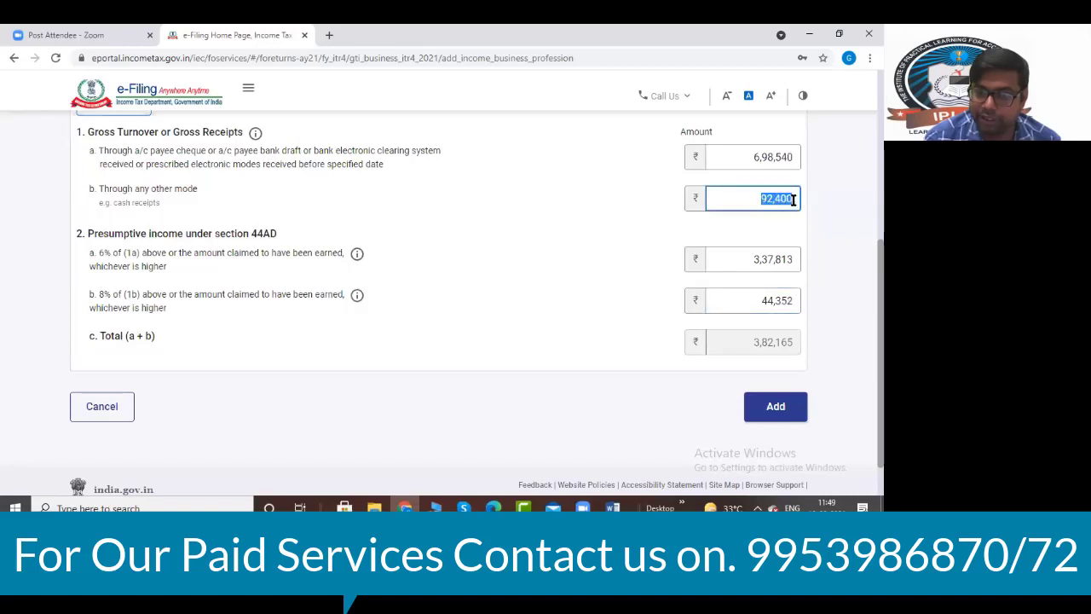
left_click_drag(753, 300, 801, 281)
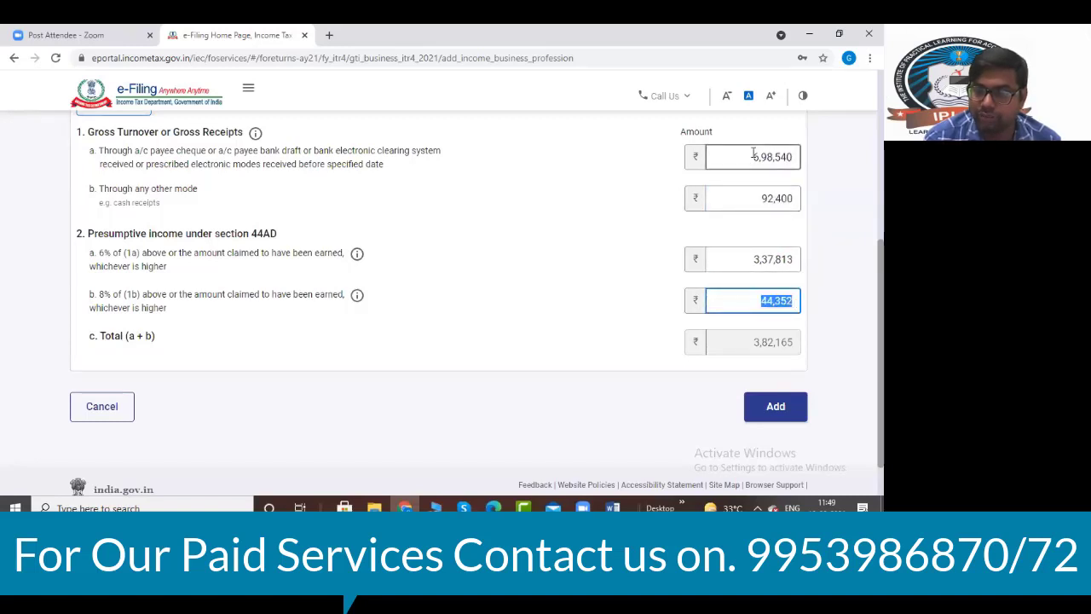
left_click_drag(752, 156, 790, 157)
left_click_drag(750, 259, 794, 255)
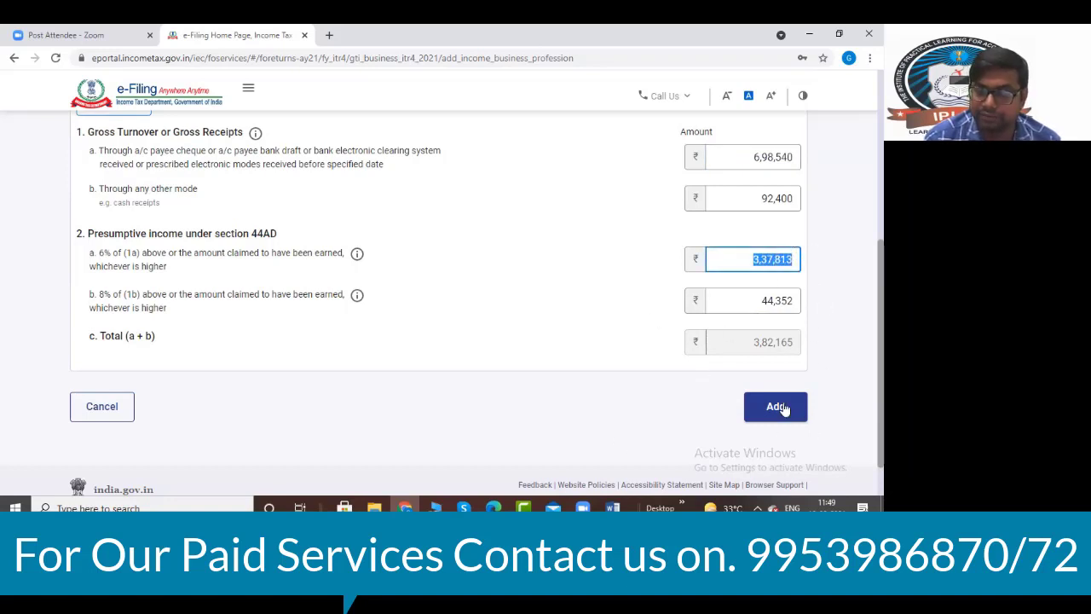
left_click(801, 363)
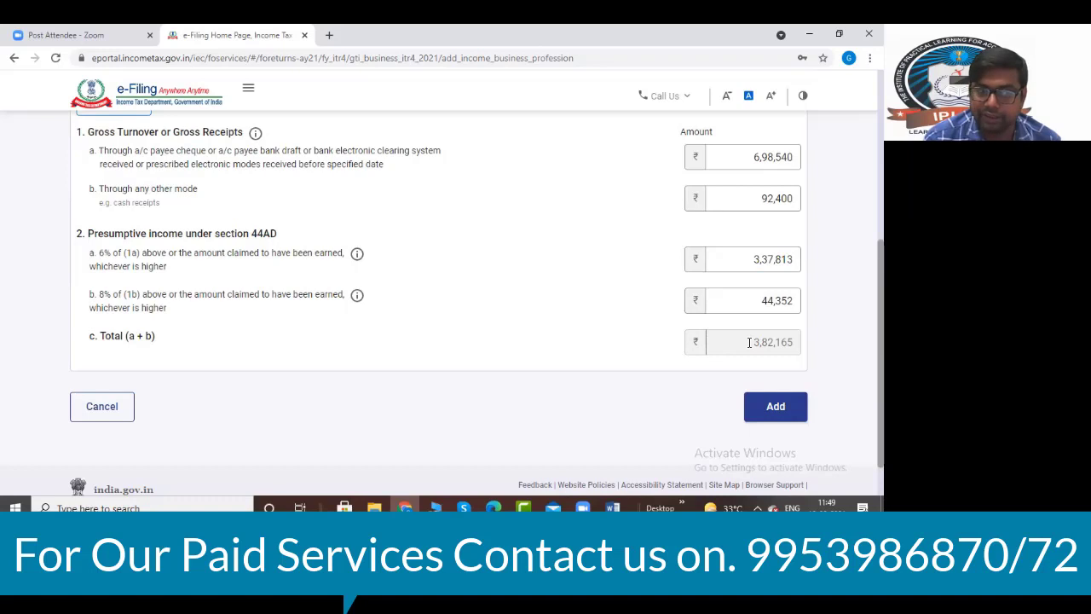
left_click_drag(750, 342, 797, 341)
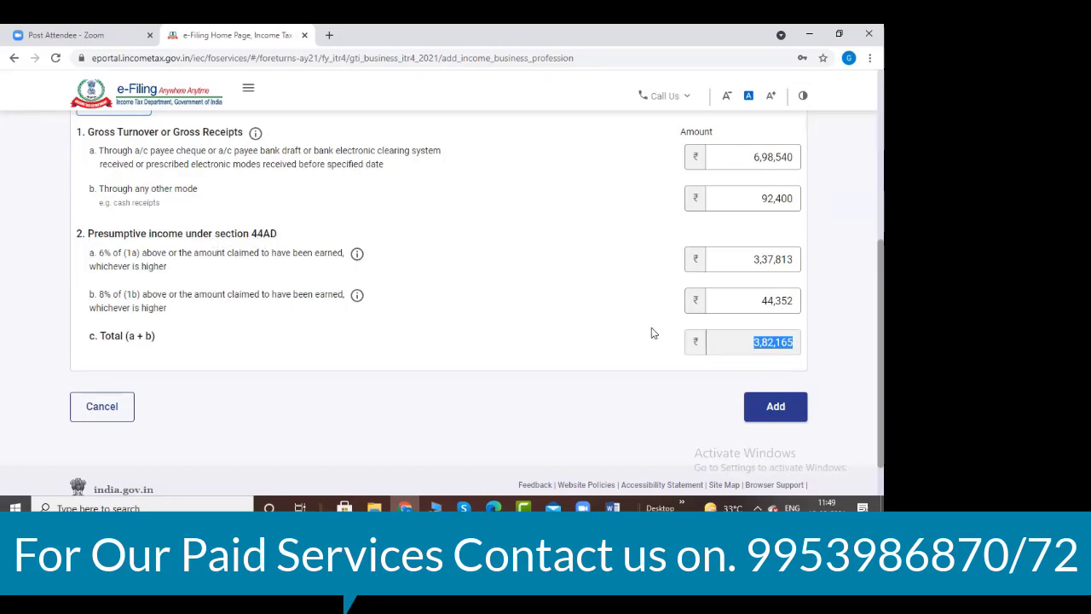
- Select the business listed under code 21008-Other services n.e.c. and add the Section 44AD business income to the return
scroll(421, 308, "up", 4)
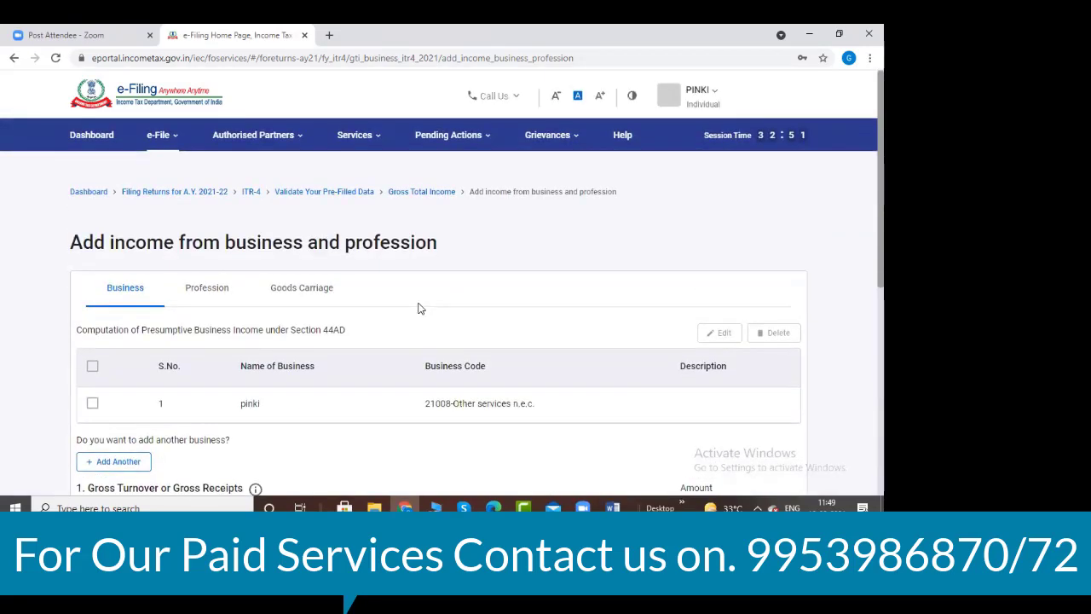
scroll(418, 310, "down", 2)
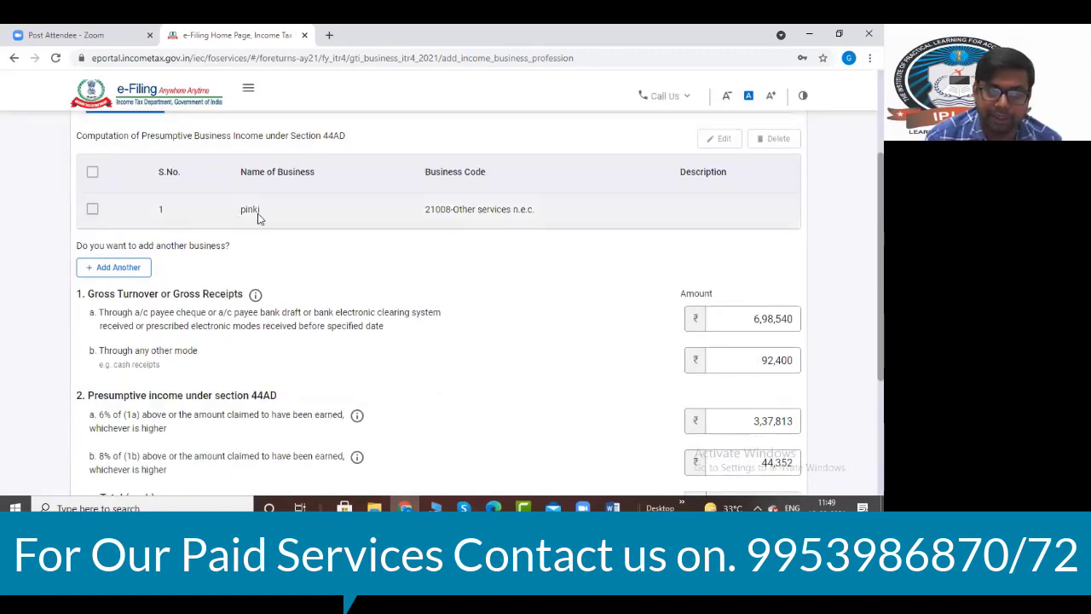
left_click(92, 210)
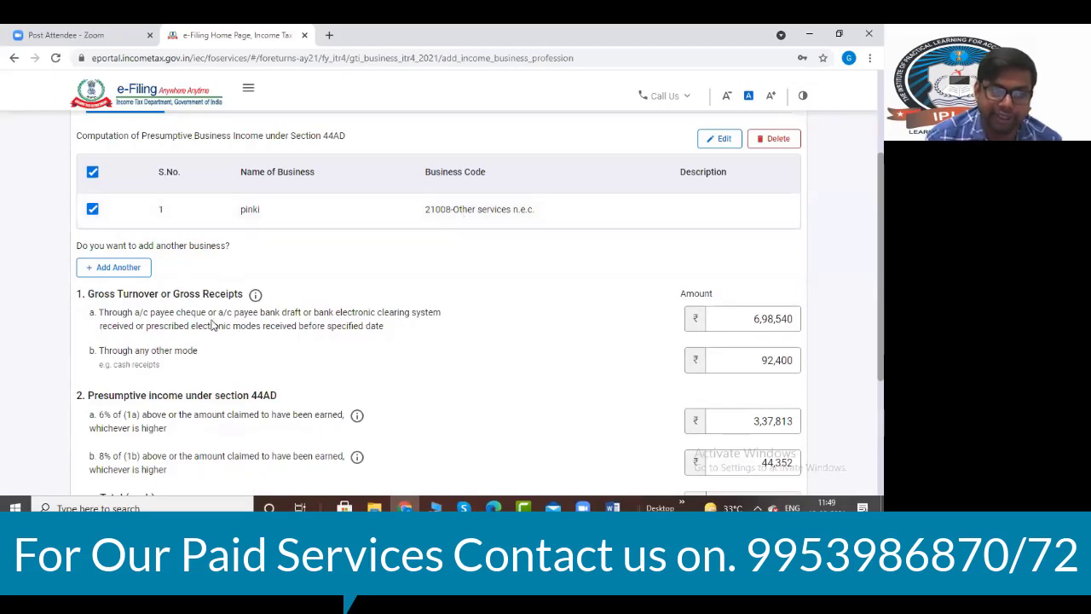
scroll(130, 319, "up", 5)
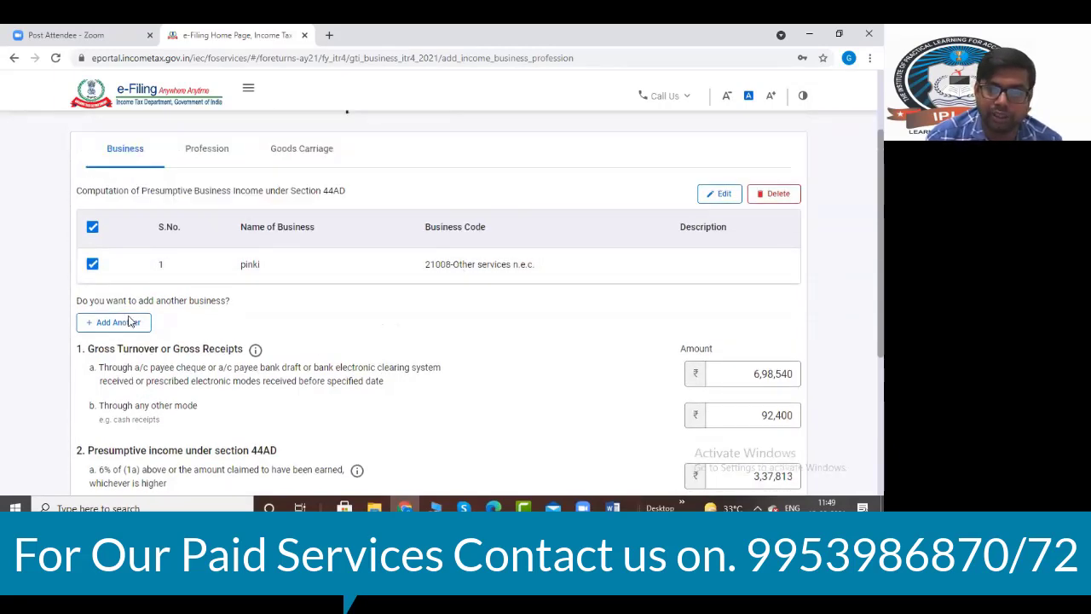
scroll(130, 320, "down", 1)
scroll(129, 321, "down", 4)
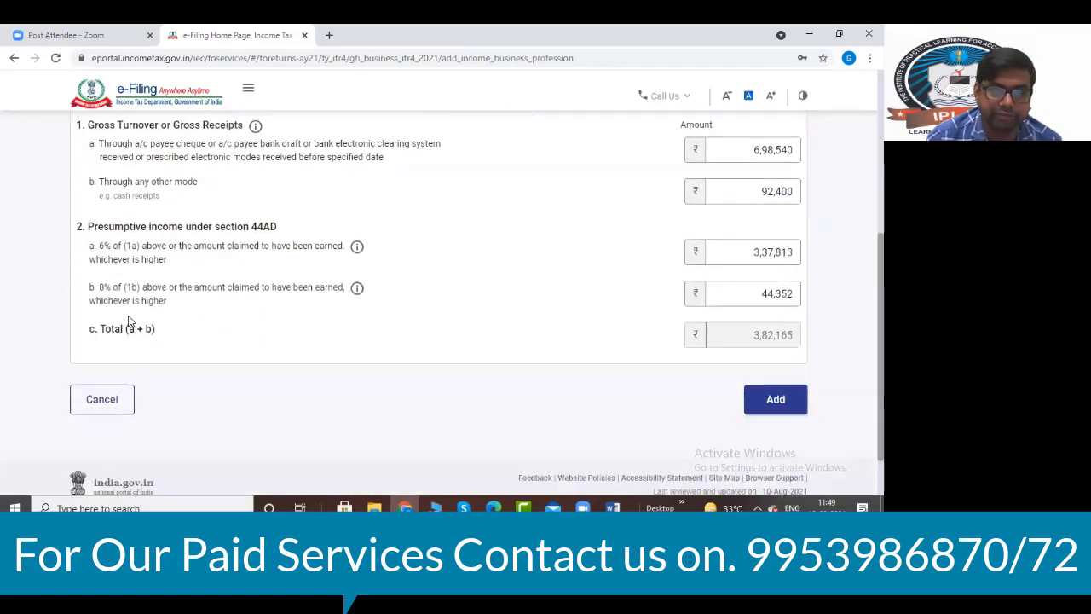
left_click(774, 356)
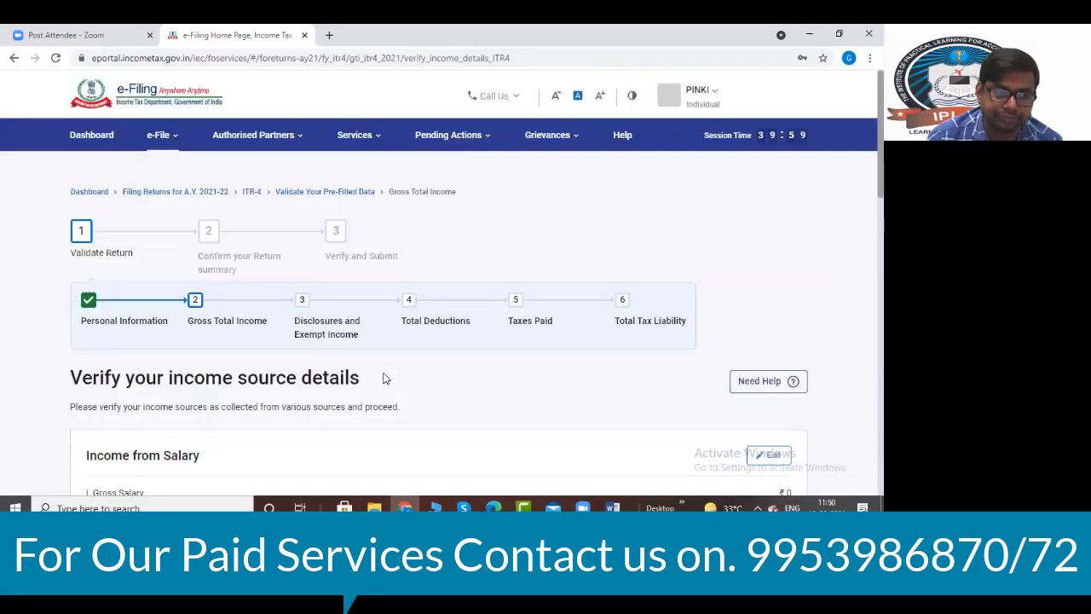
- Review the salary, house property, business or profession and other sources heads, plus gross total income, on the income verification page
scroll(429, 314, "down", 3)
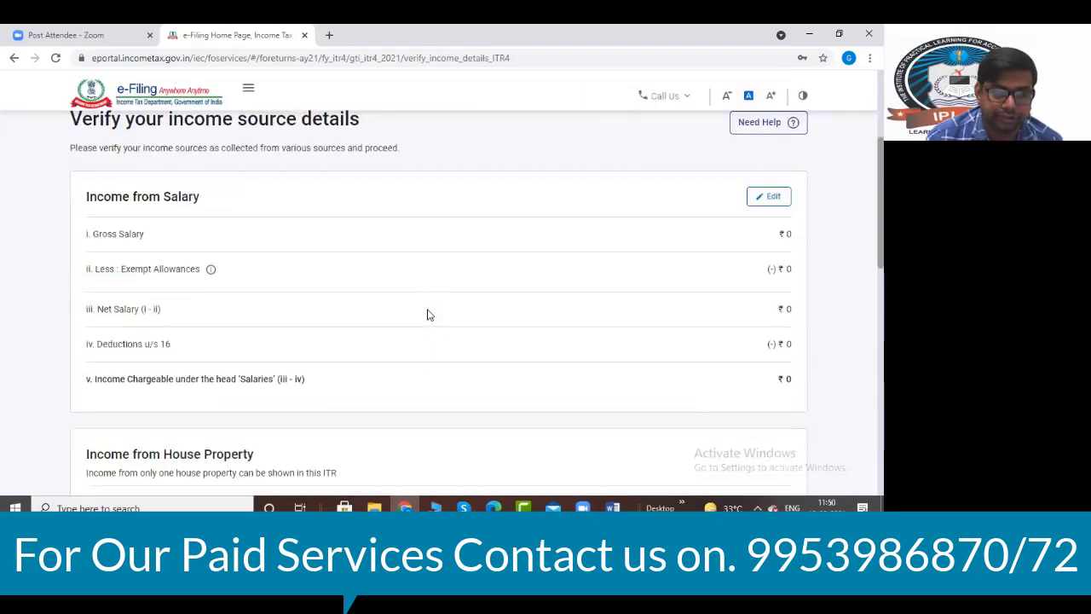
scroll(429, 314, "down", 3)
scroll(430, 313, "down", 3)
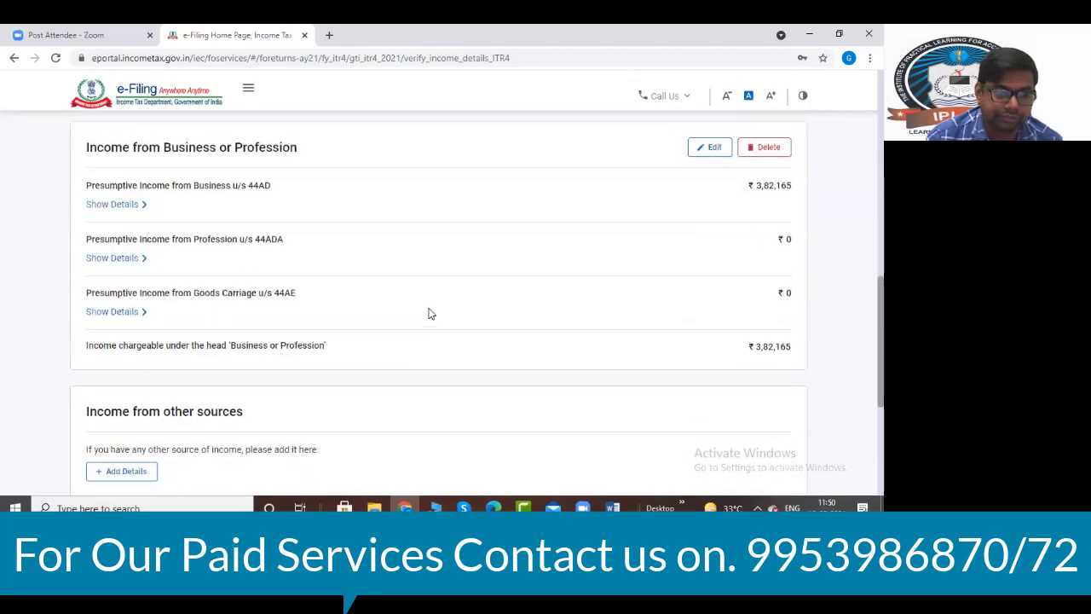
scroll(429, 313, "up", 6)
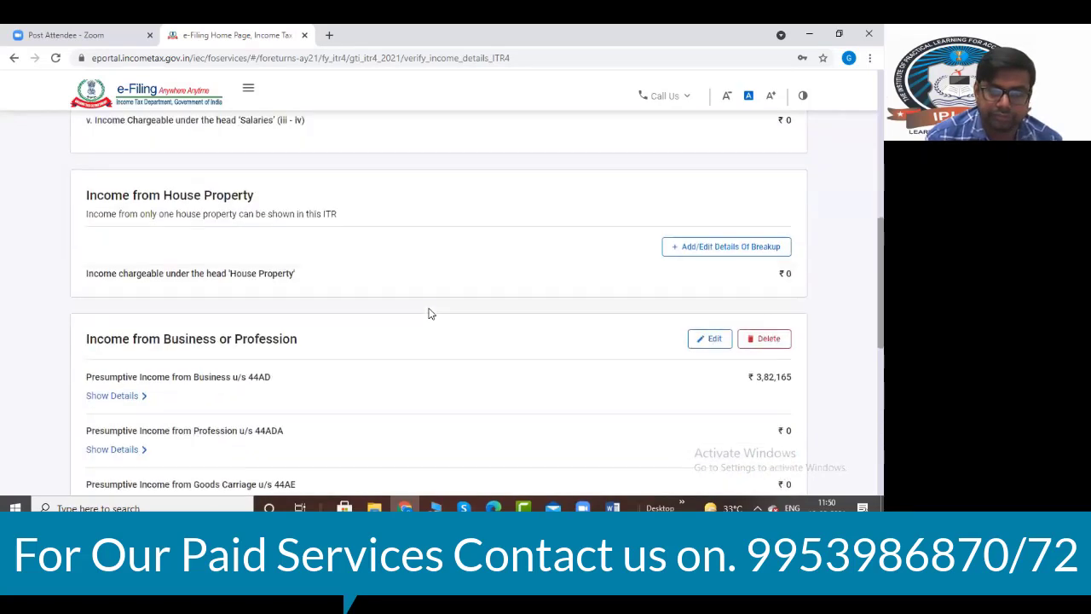
scroll(419, 321, "down", 2)
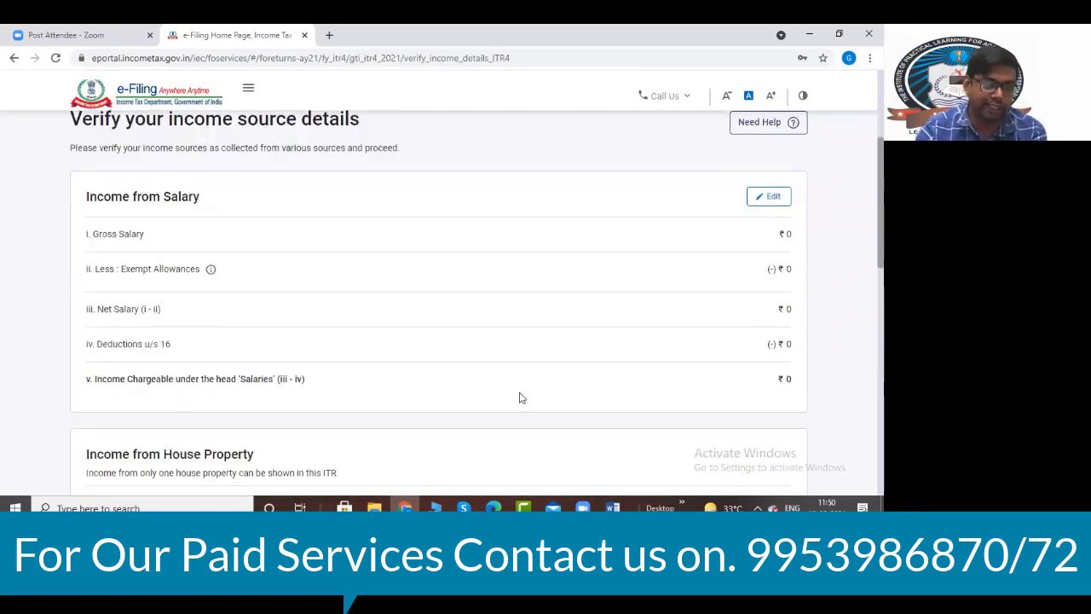
scroll(523, 345, "down", 3)
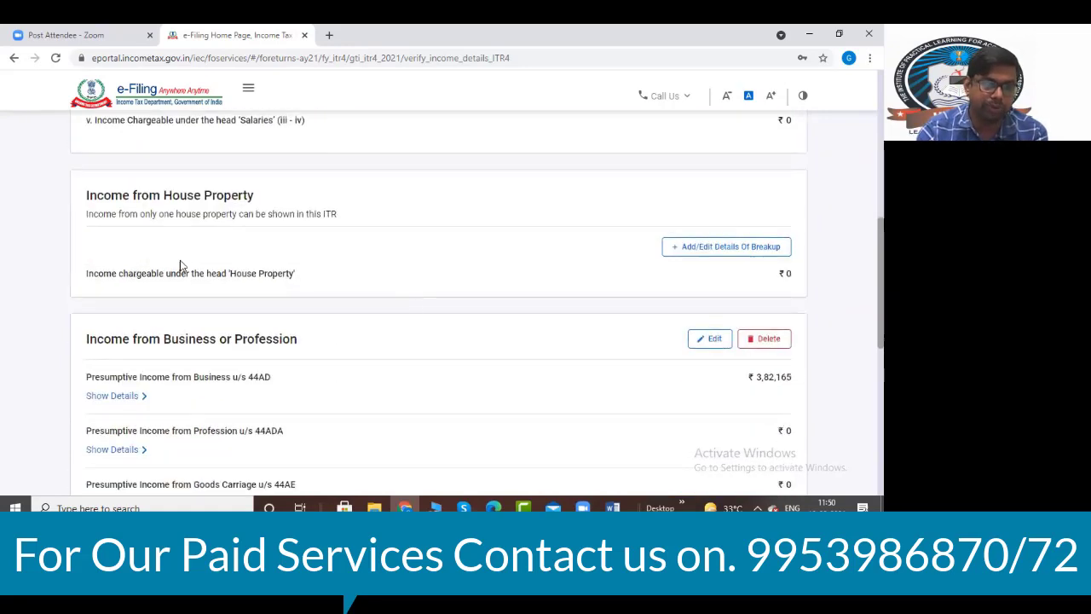
scroll(488, 258, "down", 2)
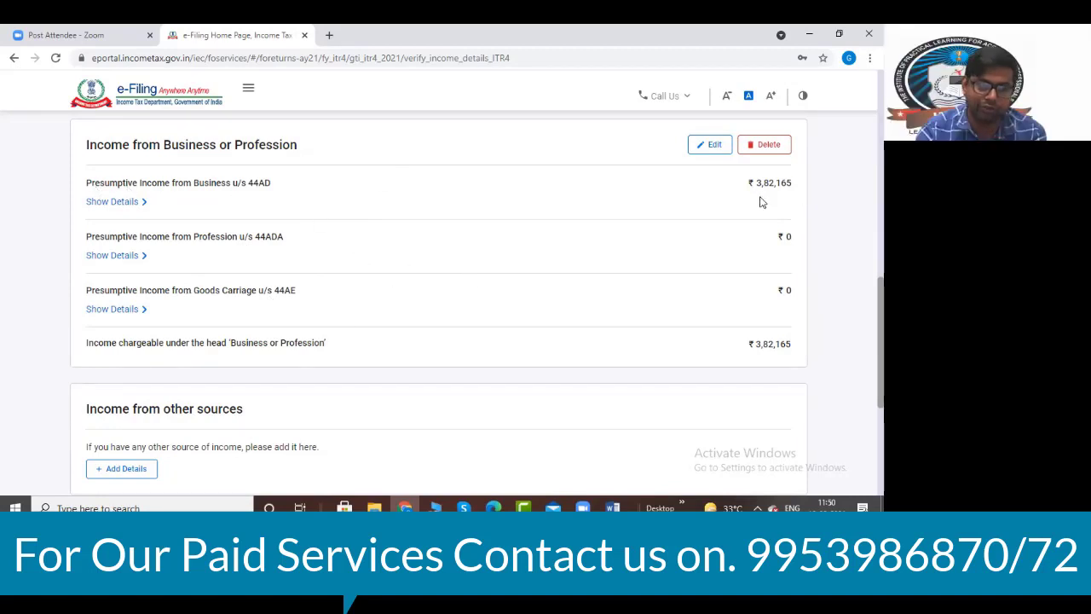
scroll(739, 214, "down", 2)
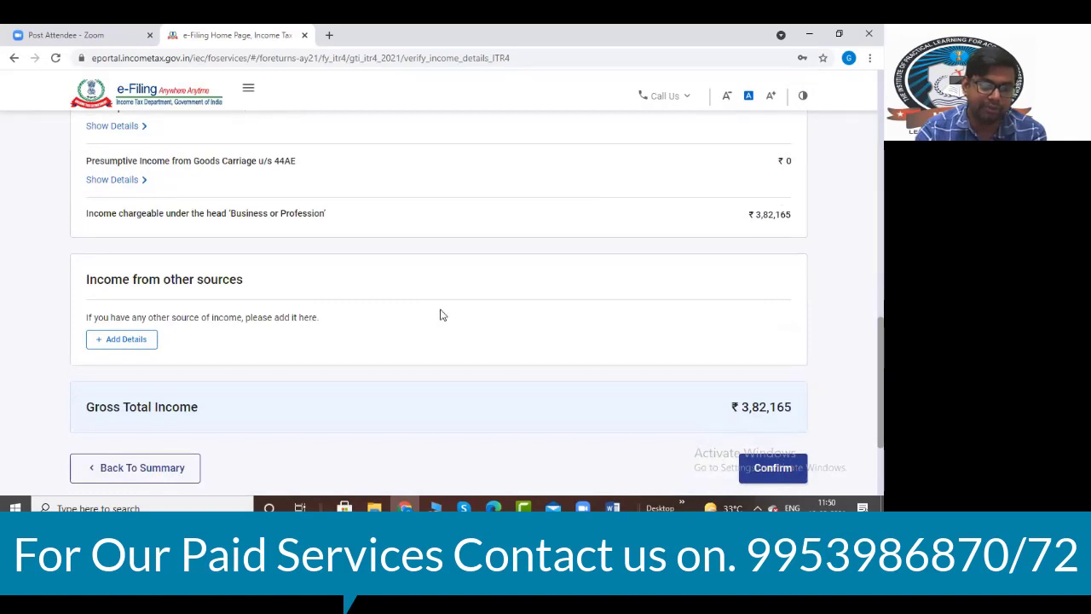
- Start adding income from other sources, check the other sources figure in the Word computation document, and return to the e-Filing form
left_click(134, 339)
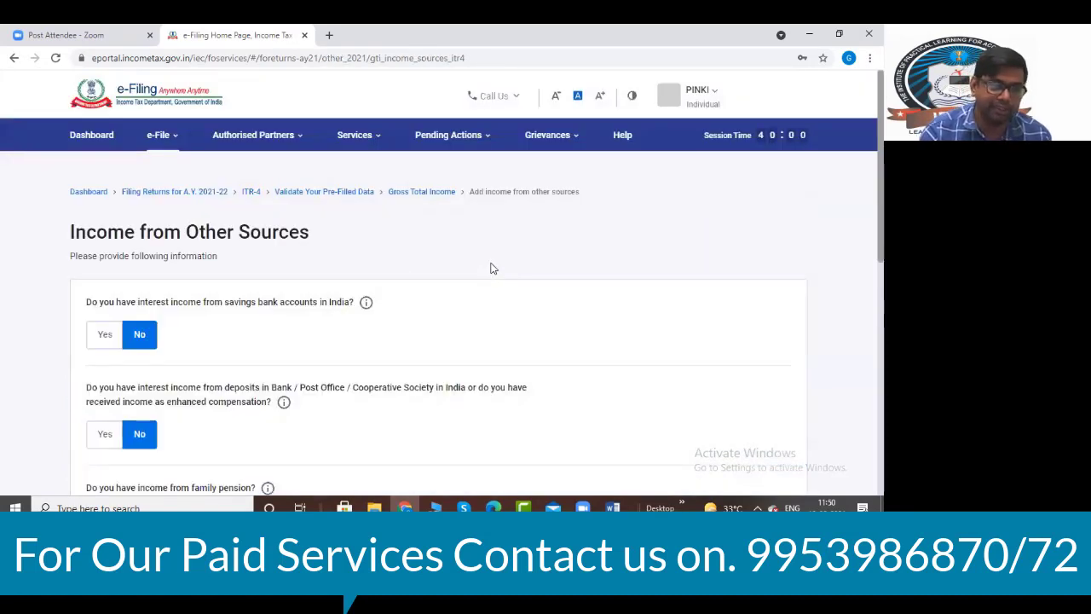
key("alt+Tab")
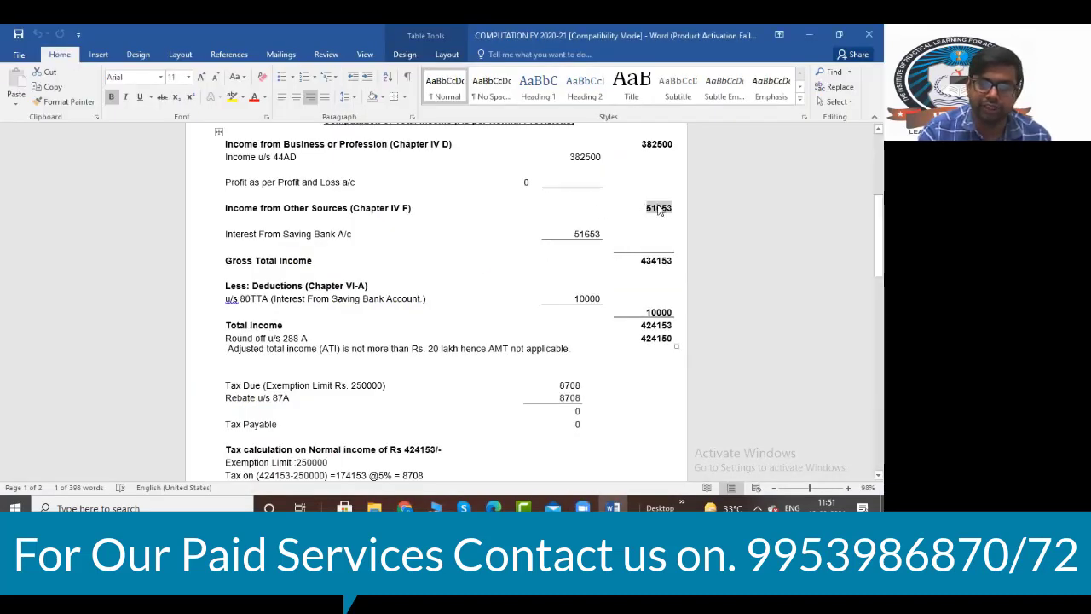
left_click_drag(646, 210, 673, 209)
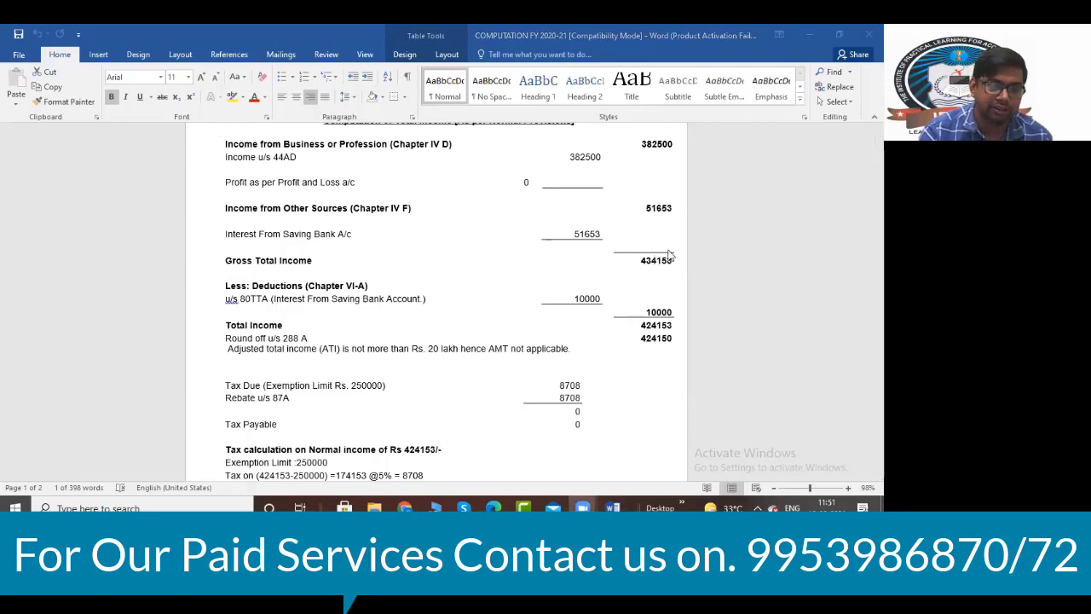
key("alt+Tab")
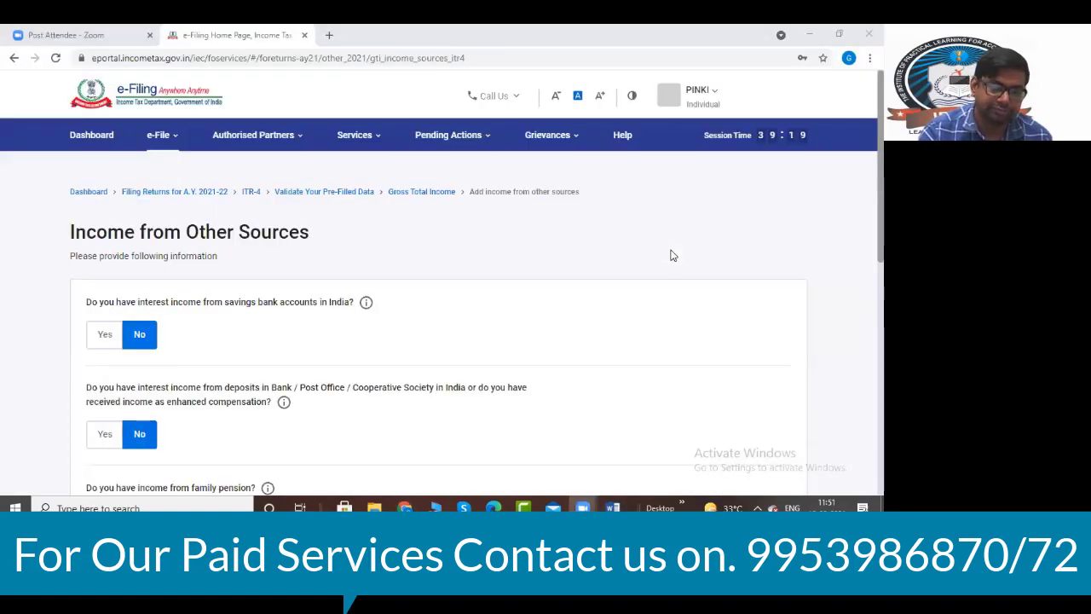
key("alt+Tab")
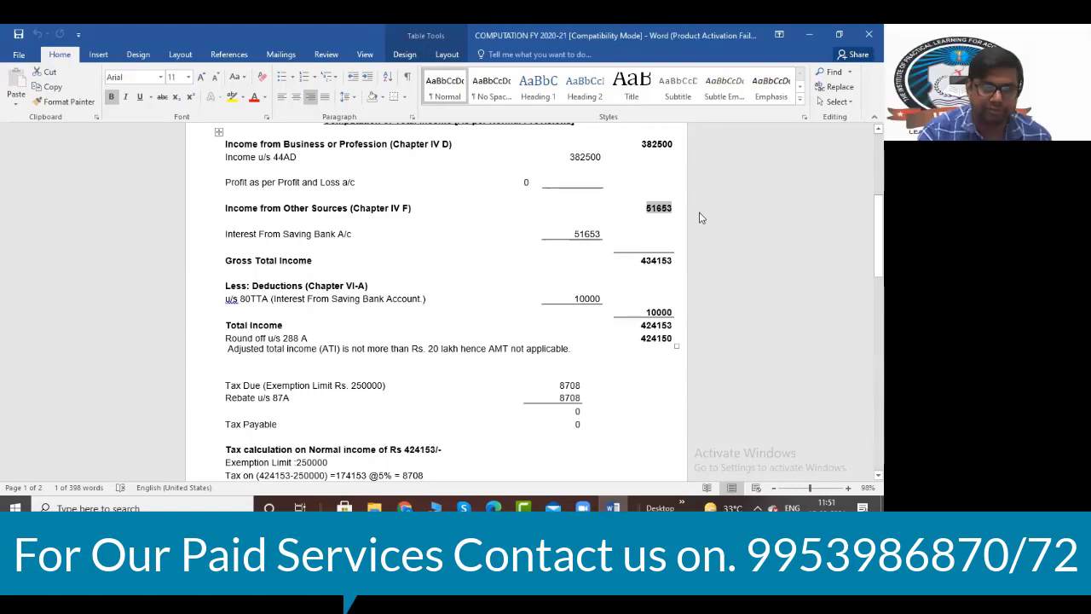
key("alt+Tab")
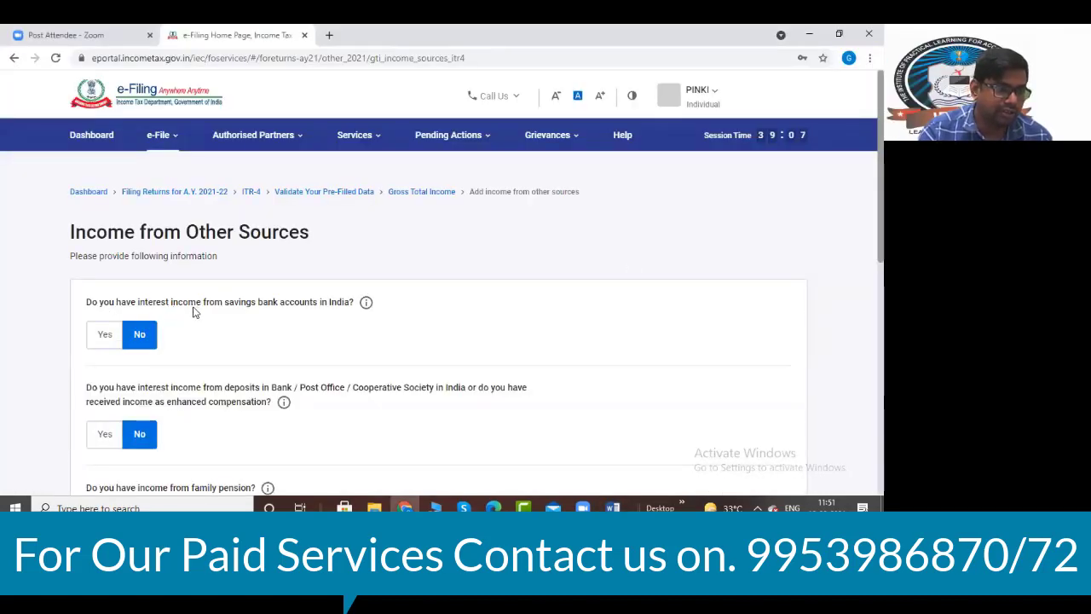
- Answer Yes to having savings bank interest income and enter 51653 as the amount, checking it against the Word computation
left_click(105, 335)
left_click(156, 379)
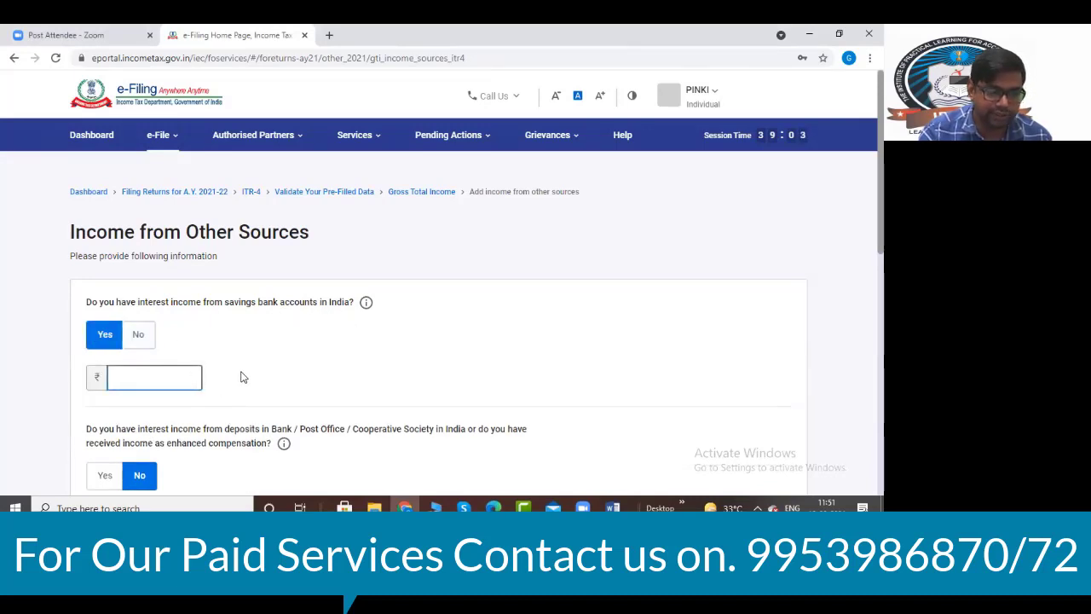
key("alt+Tab")
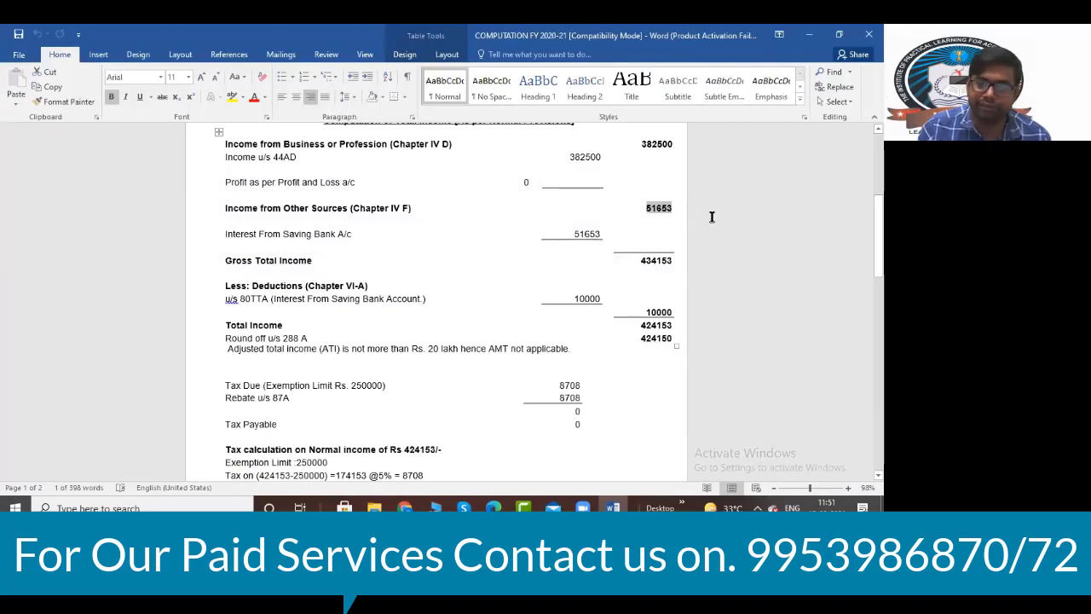
key("alt+Tab")
type("51,6")
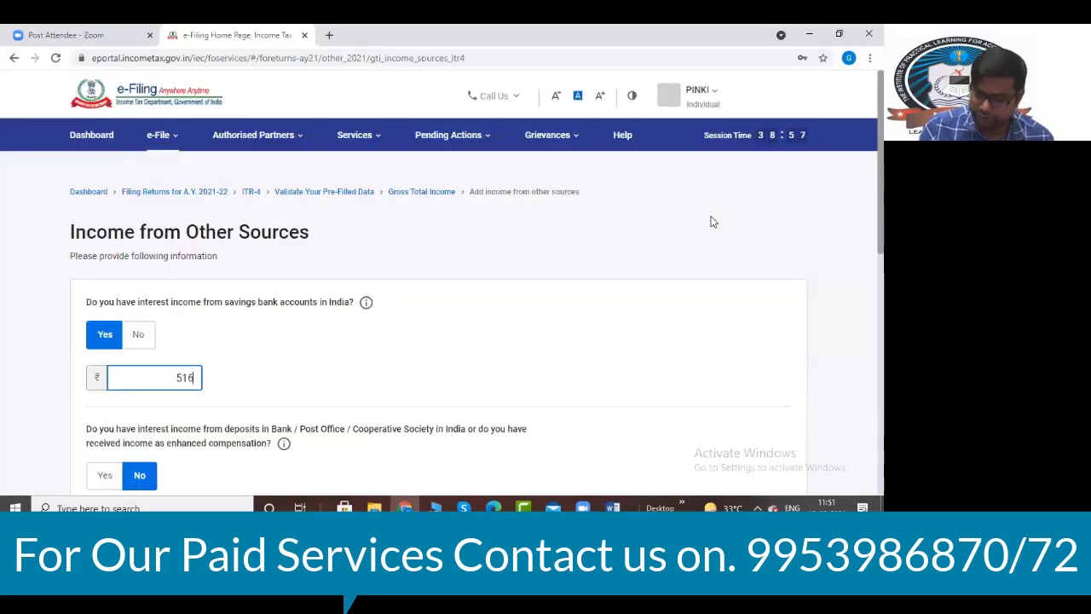
type("53")
left_click(442, 337)
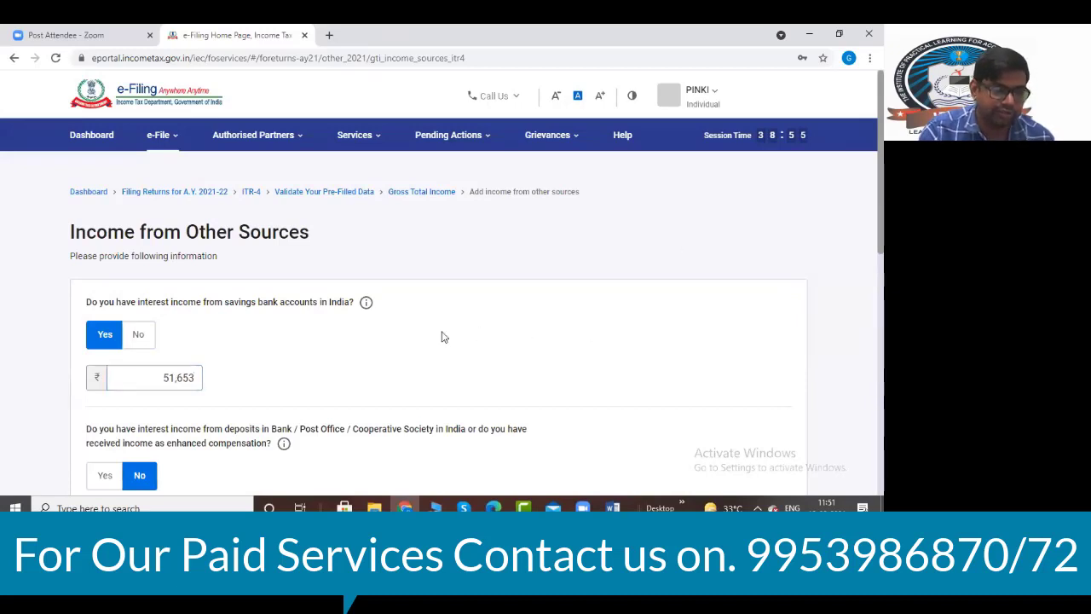
- Review the remaining other sources questions on deposit interest, family pension, tax refund interest, any other income and dividends
scroll(442, 334, "down", 1)
scroll(443, 334, "down", 1)
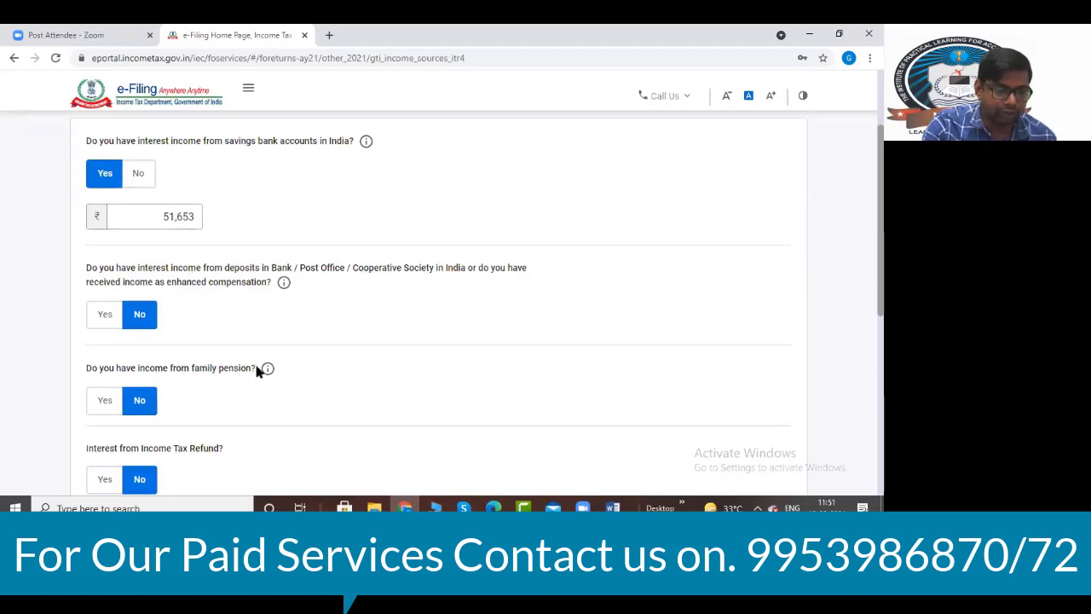
scroll(265, 362, "down", 2)
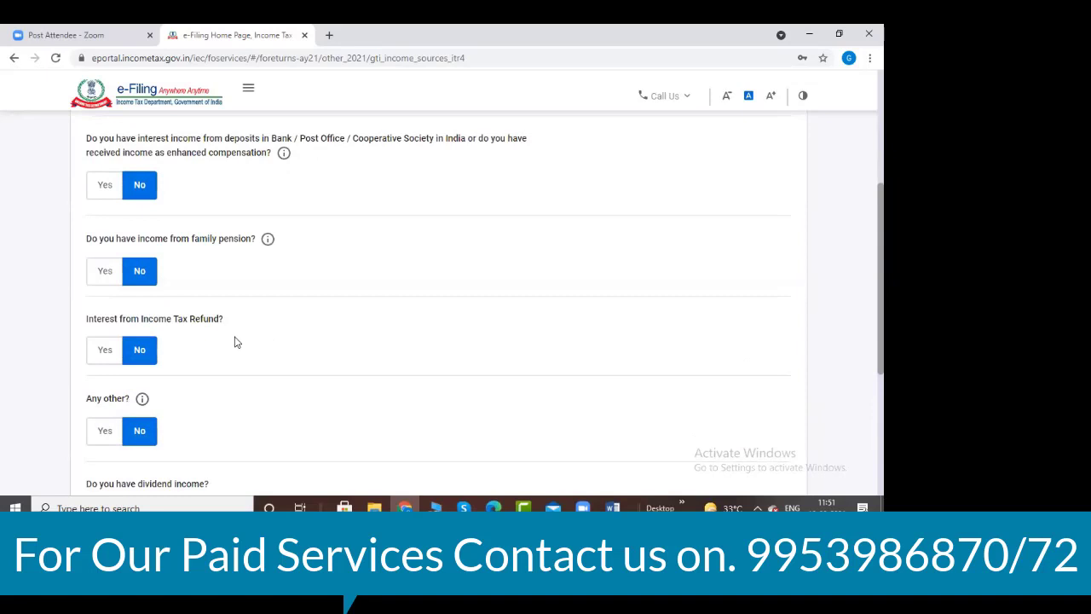
scroll(236, 342, "down", 2)
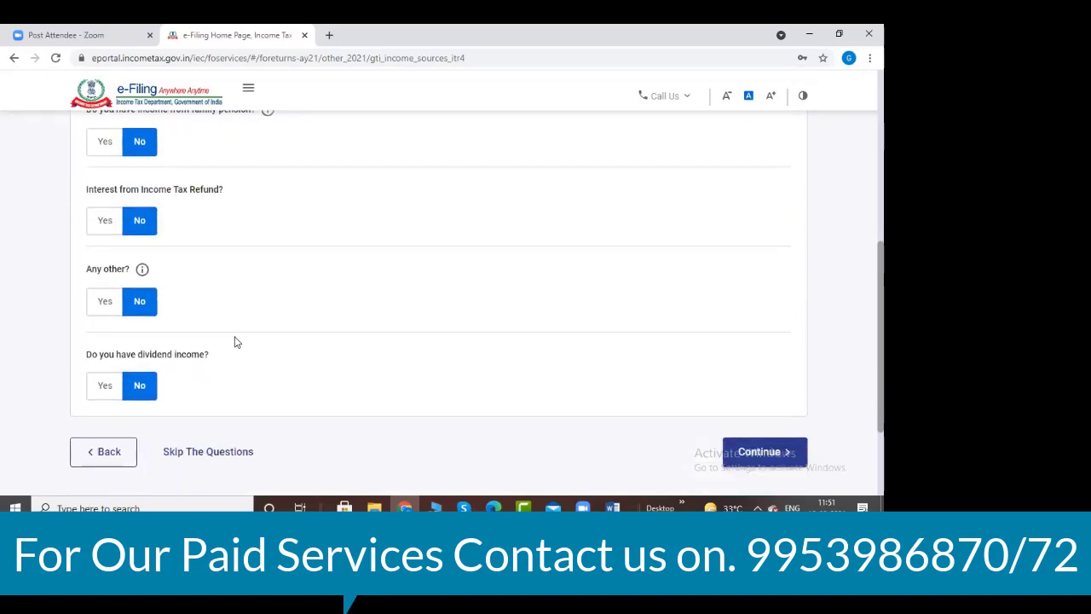
scroll(236, 341, "up", 4)
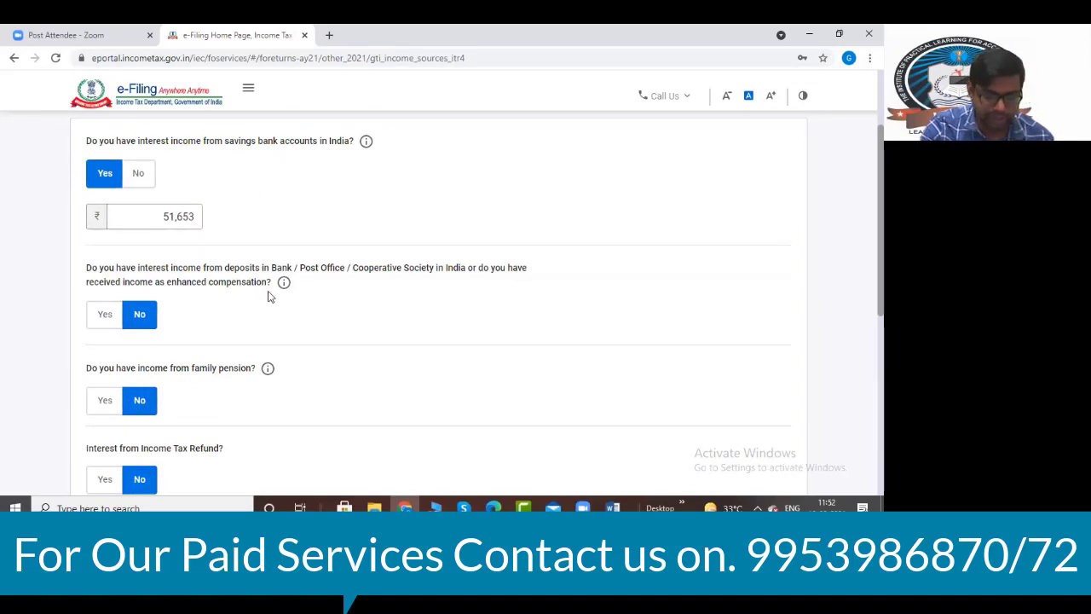
- Switch to the client's folder, open the WORKING workbook in Excel and dismiss the Office activation notice
key("alt+Tab")
key("alt+Tab")
key("alt+Tab")
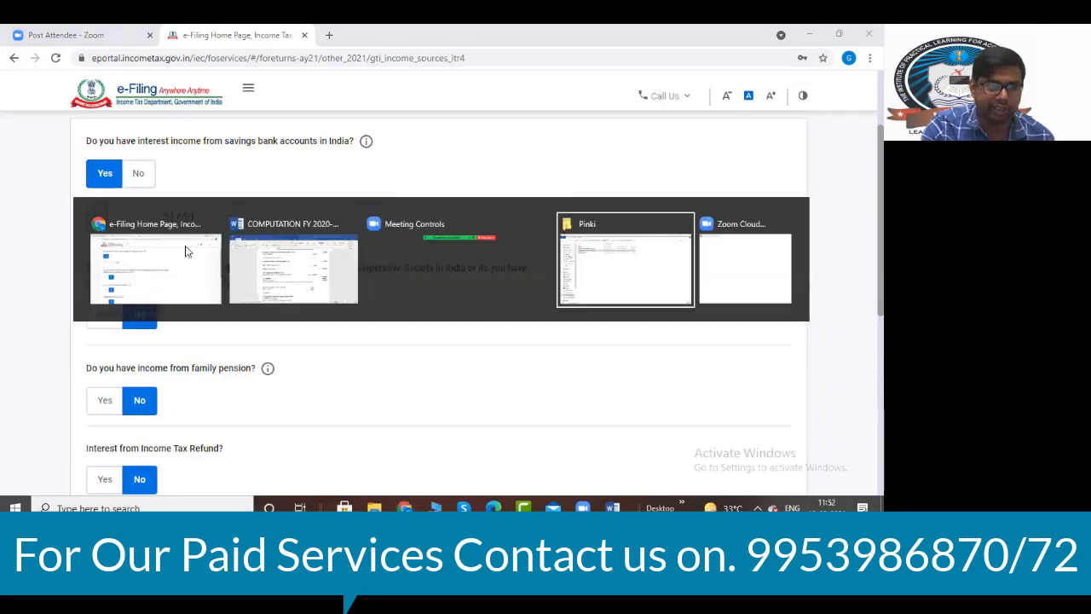
double_click(152, 150)
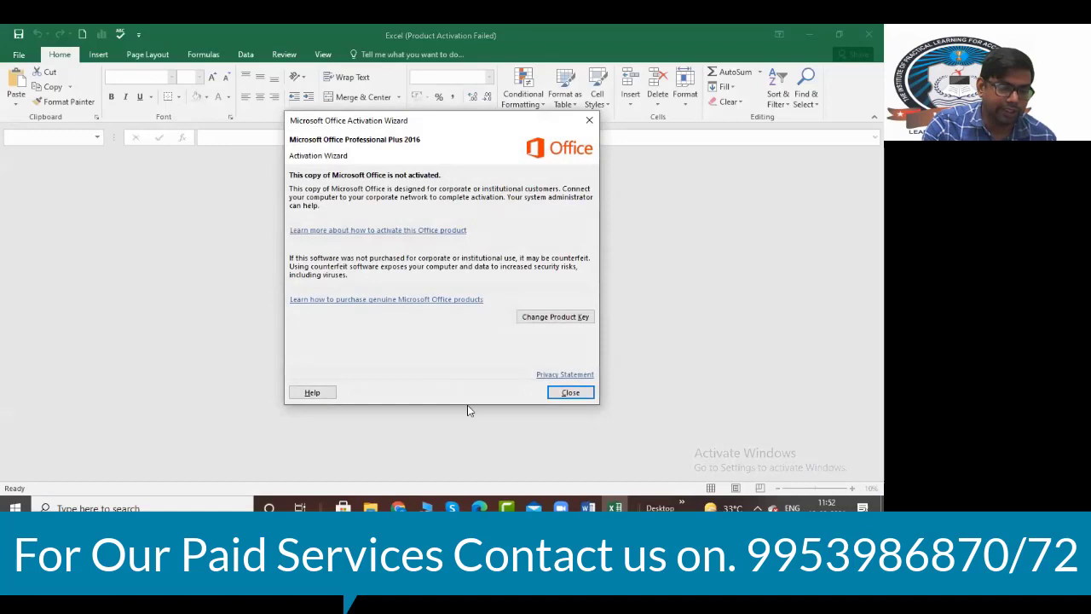
left_click(564, 402)
left_click(247, 223)
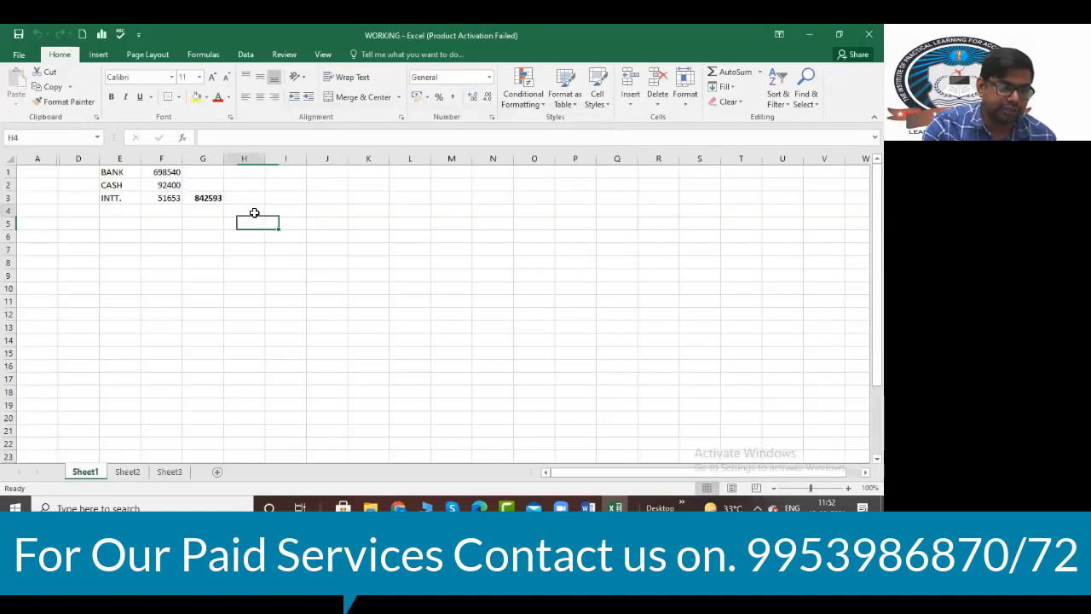
- Examine the bank, cash and interest amounts in the WORKING workbook, including the formula behind the interest figure
left_click(246, 211)
left_click(170, 172)
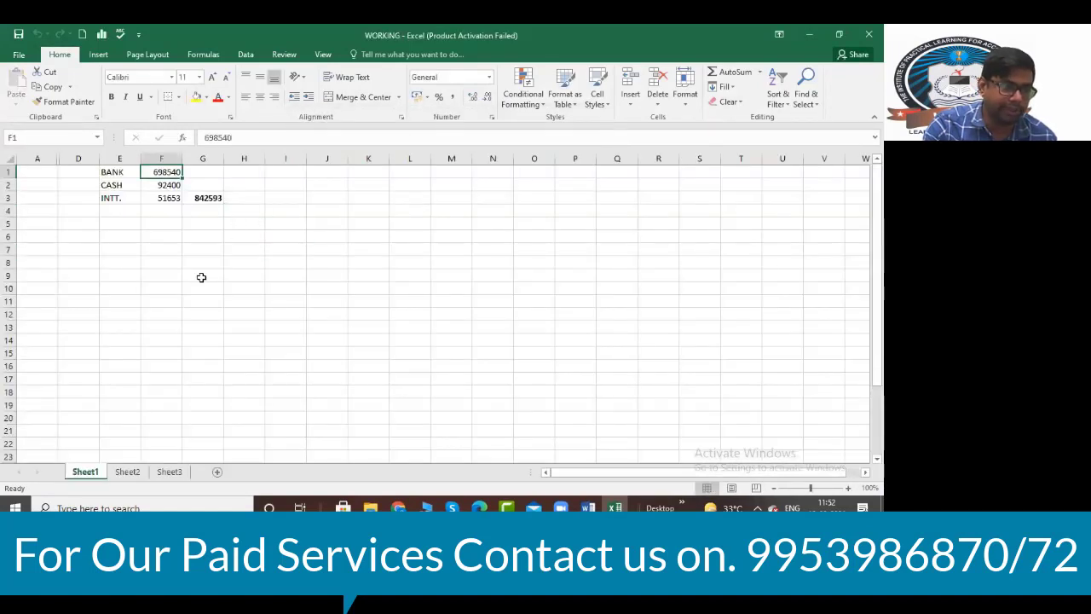
left_click(169, 185)
left_click(161, 239)
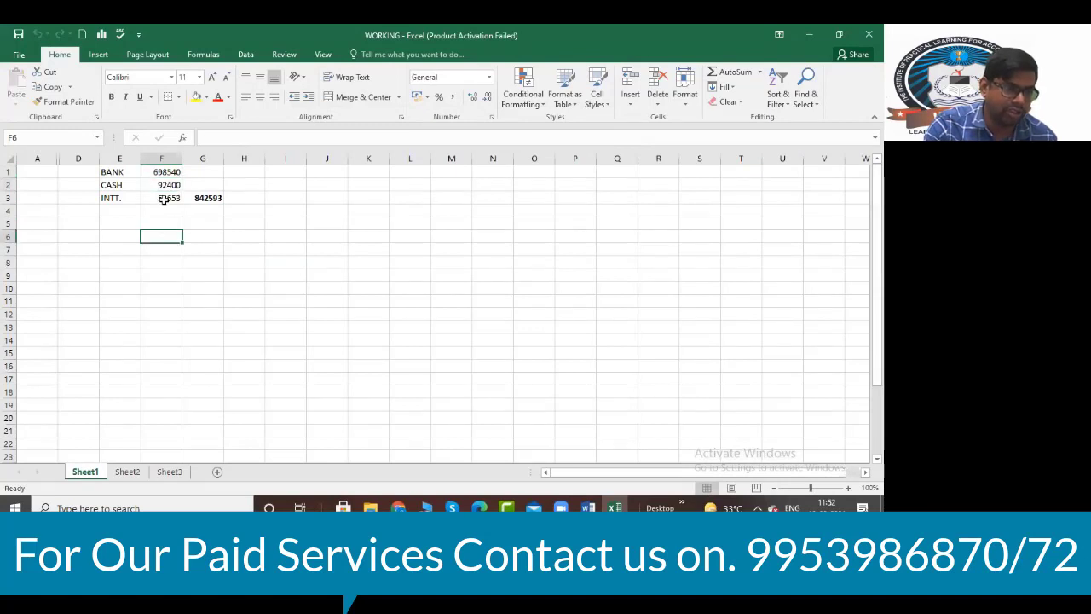
left_click(164, 198)
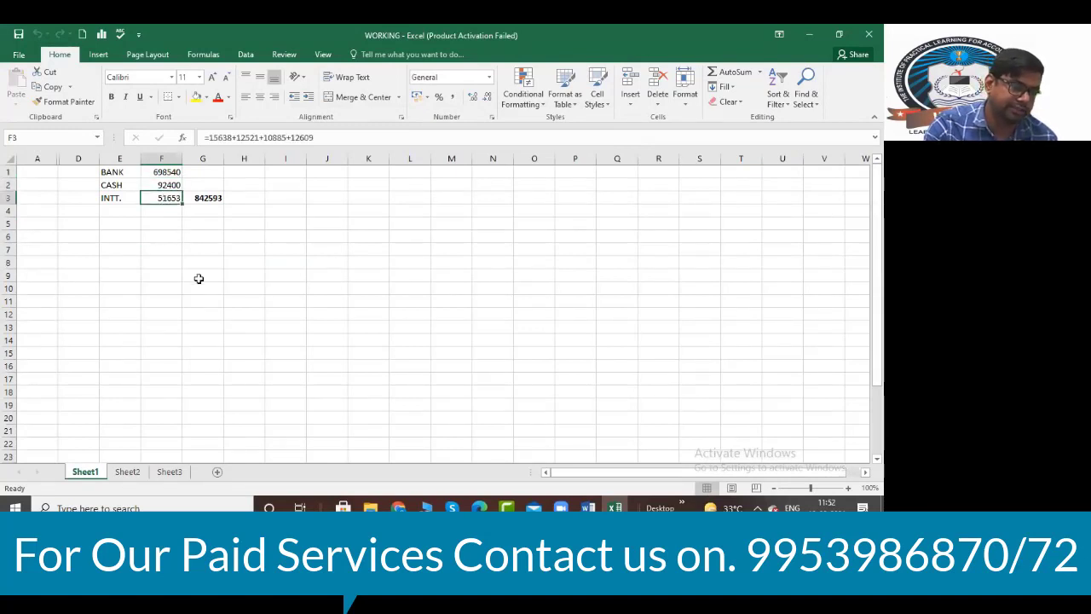
left_click(199, 279)
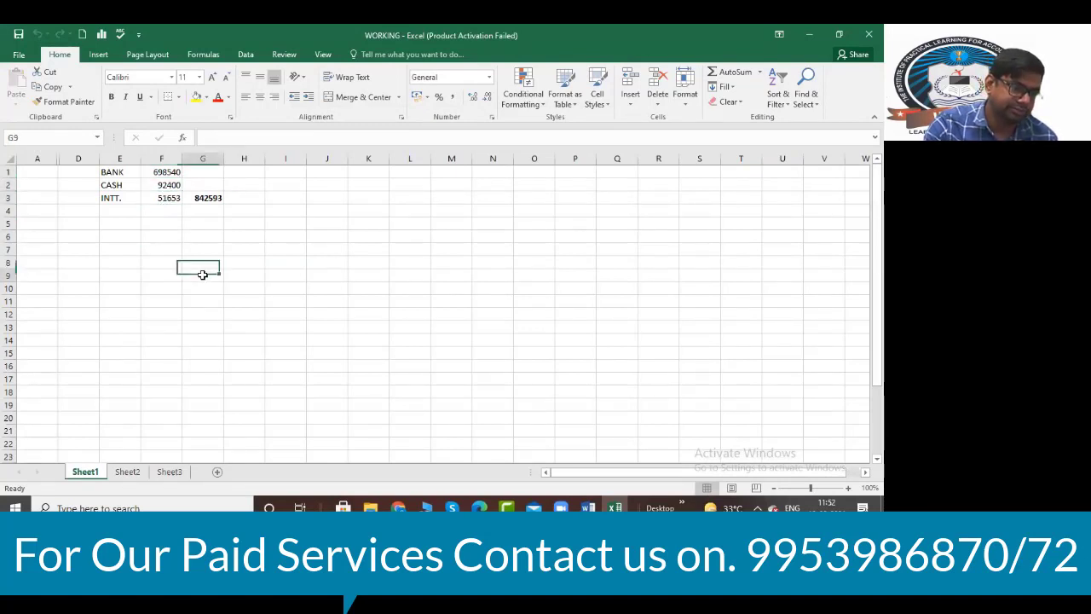
left_click(168, 198)
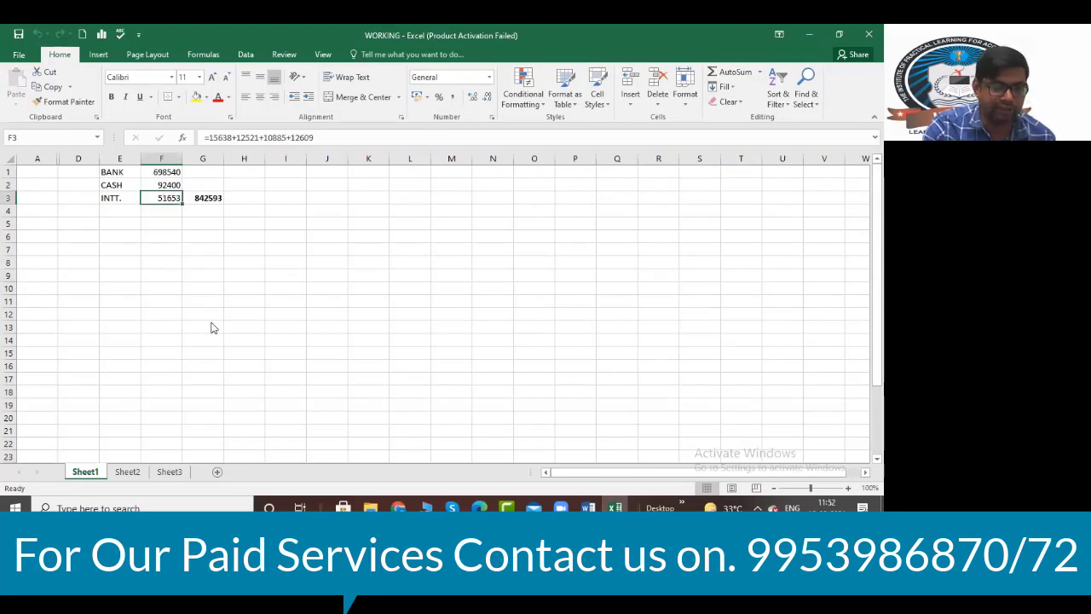
- Open the Bank statement of Axis saving PDF from the client's folder and review the quarterly interest credits
key("alt+Tab")
double_click(157, 124)
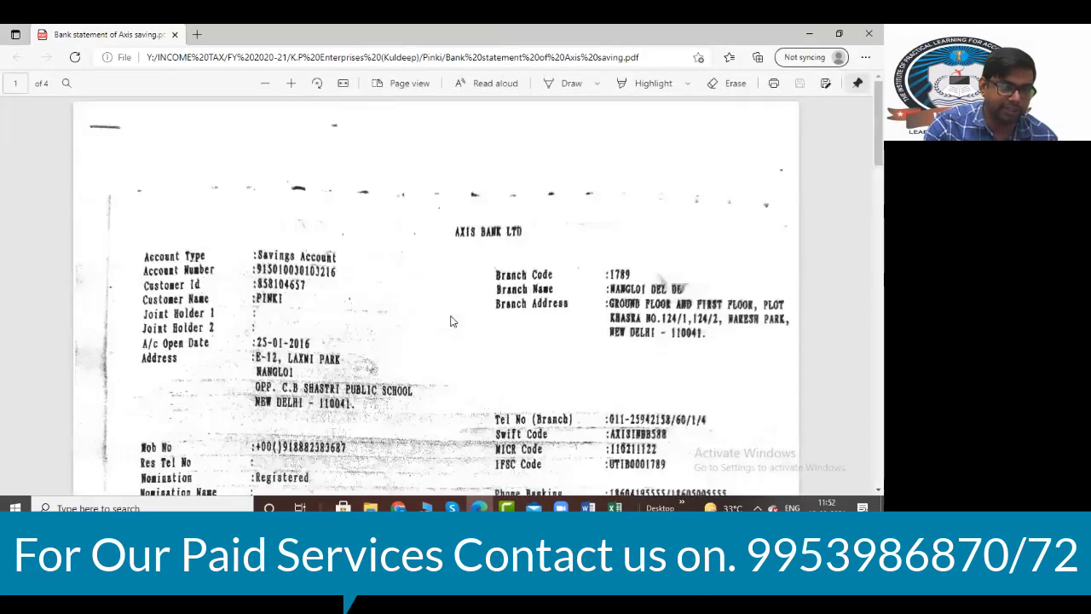
scroll(453, 321, "down", 10)
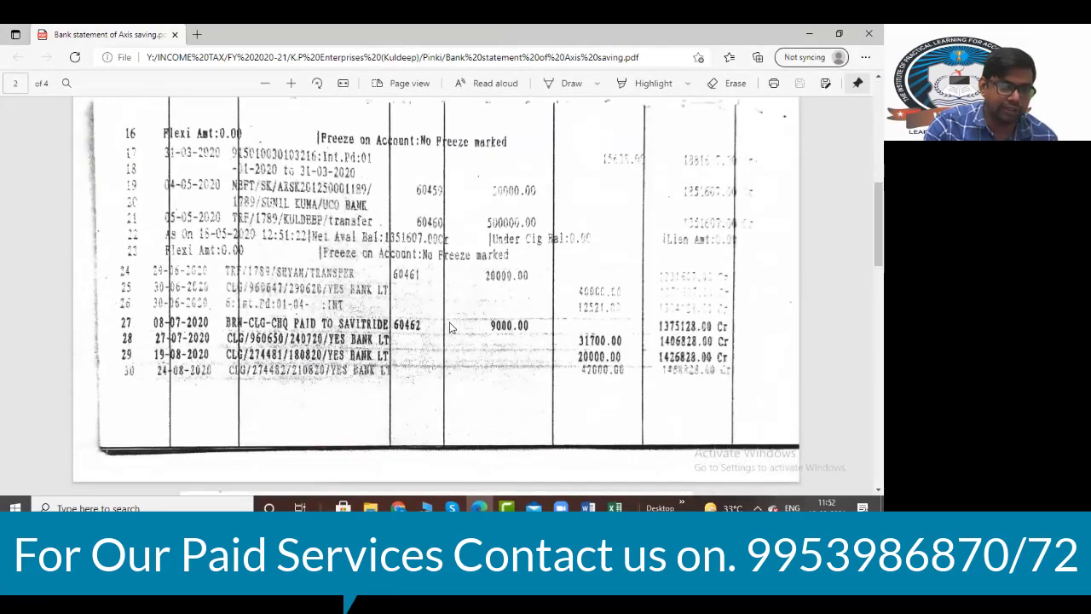
scroll(452, 328, "down", 10)
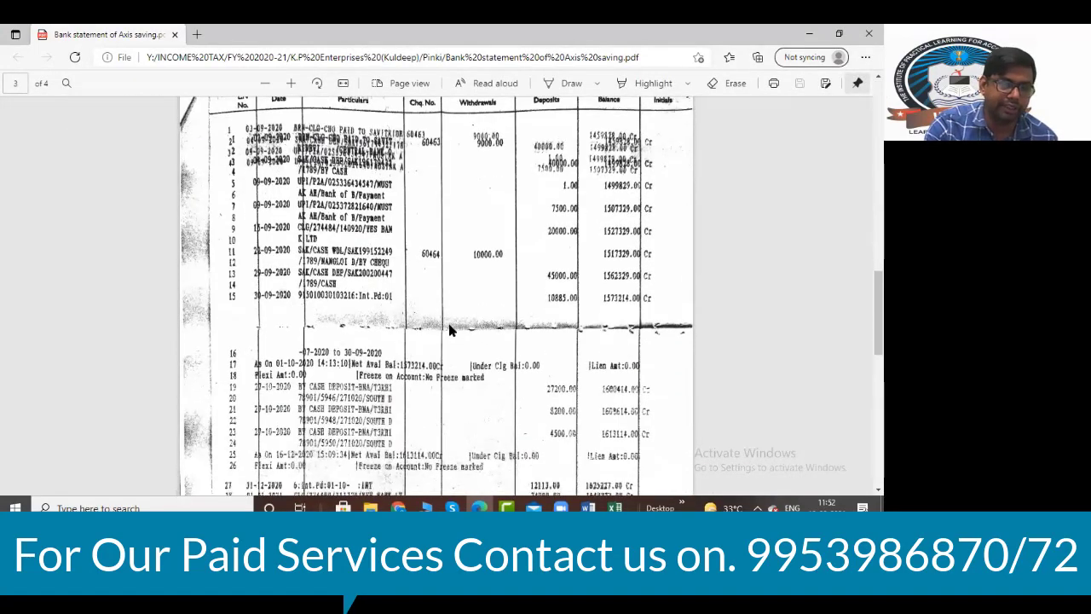
scroll(450, 330, "up", 3)
scroll(450, 330, "down", 5)
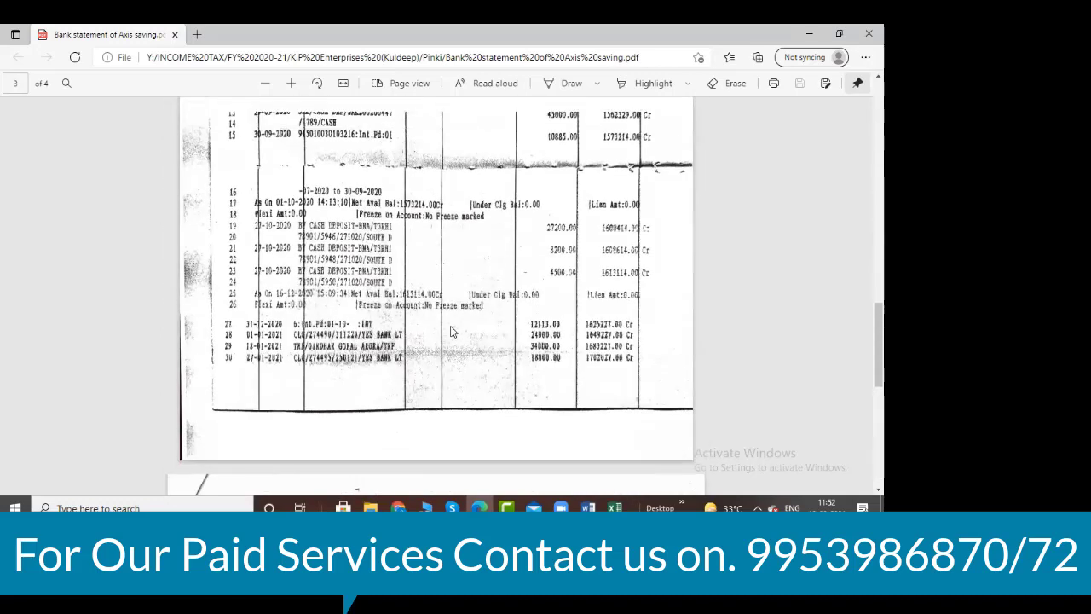
scroll(452, 332, "up", 20)
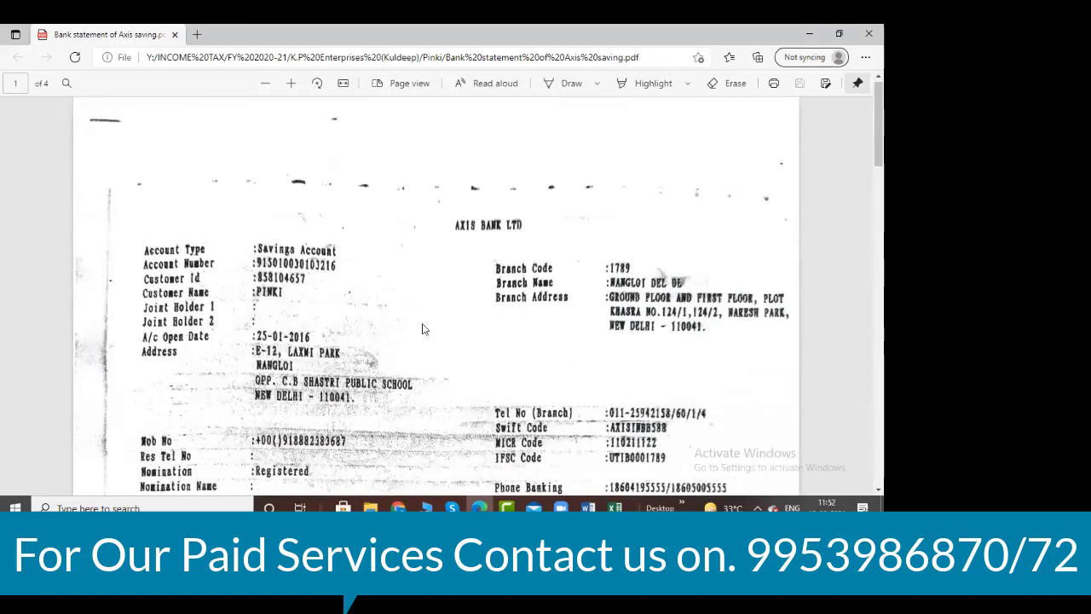
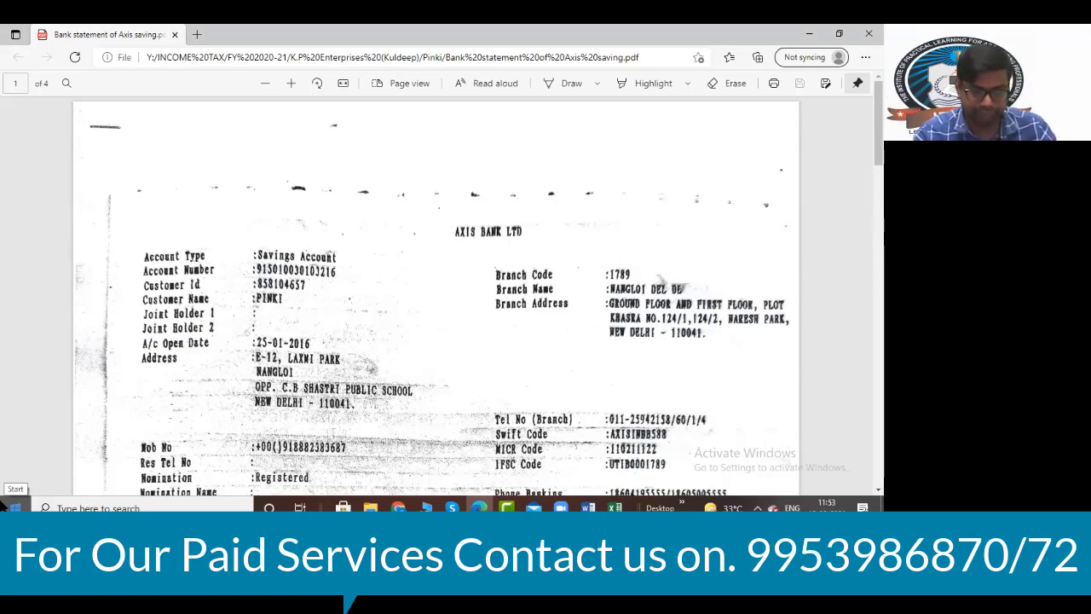
- Return to the e-Filing form, recheck the other sources answers and continue to the income source verification page
key("alt+Tab")
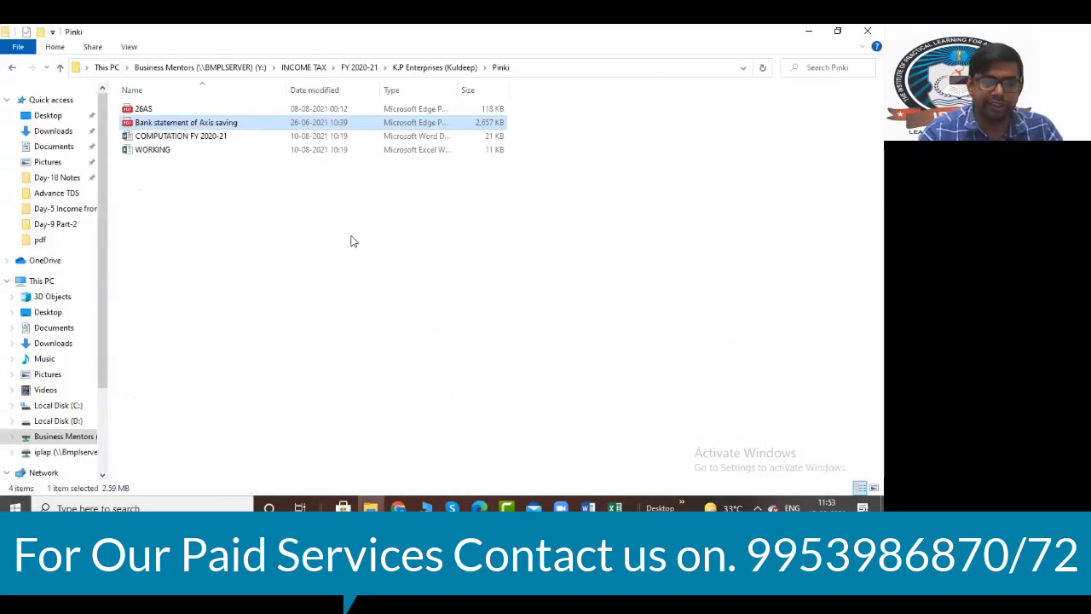
key("alt+Tab")
key("alt+Tab")
key("alt+Tab")
key("alt+Tab")
key("alt+Tab")
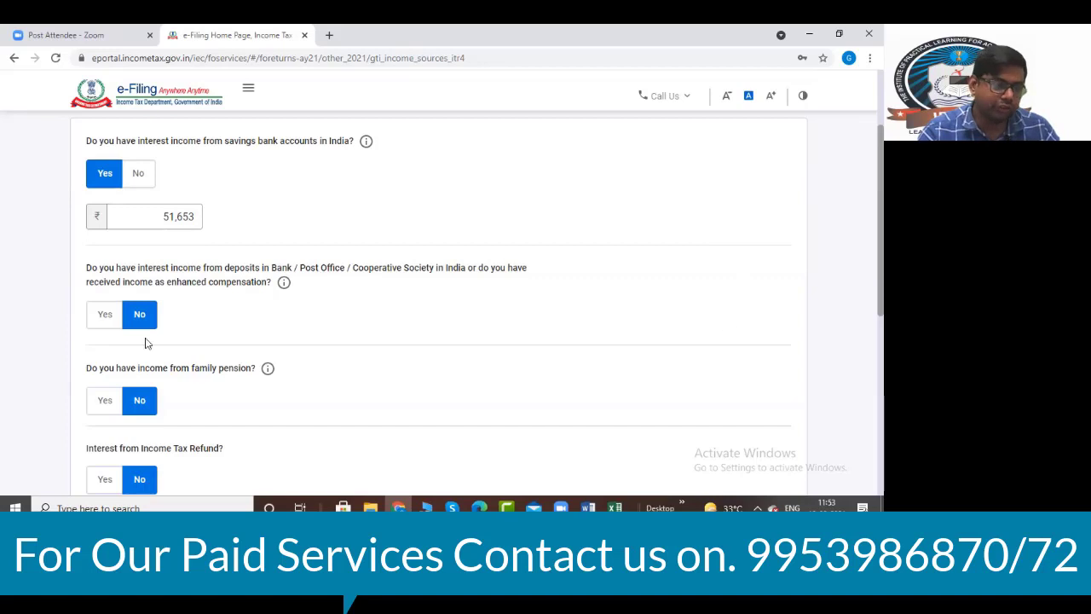
scroll(258, 309, "down", 2)
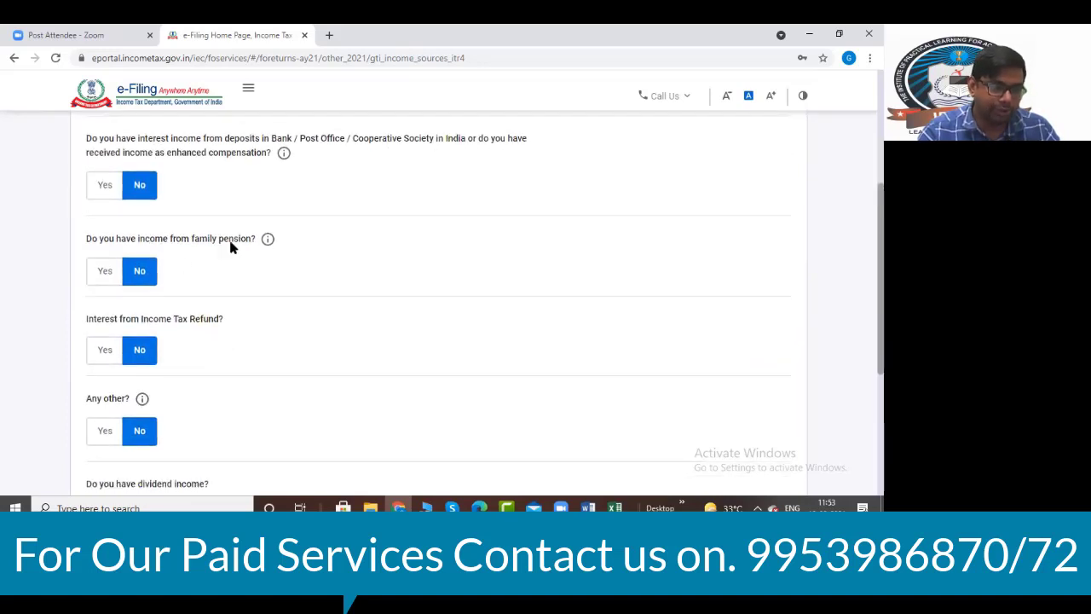
scroll(218, 267, "down", 3)
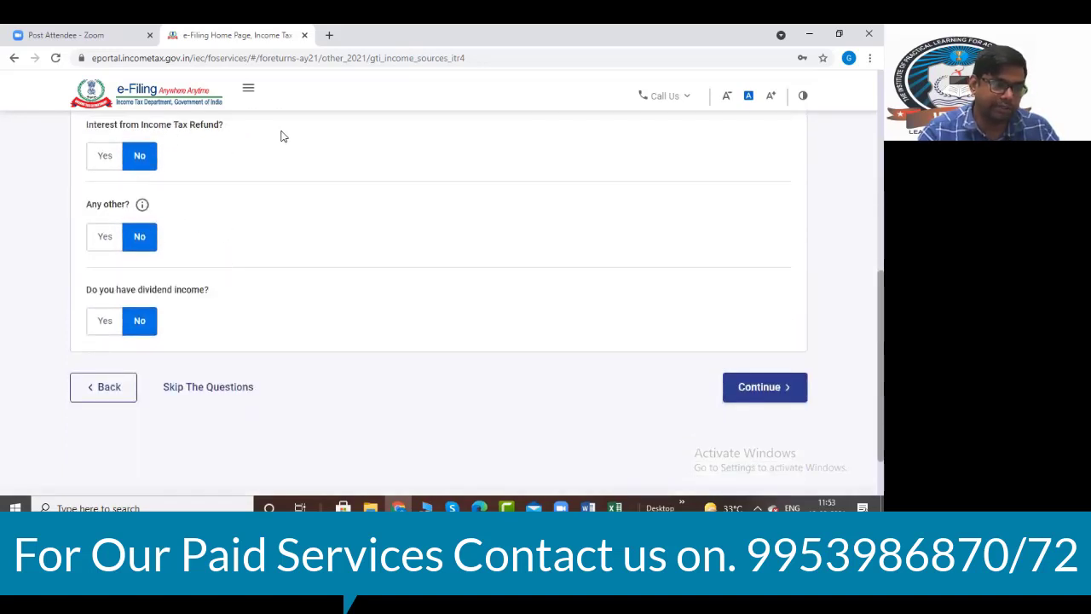
left_click(739, 390)
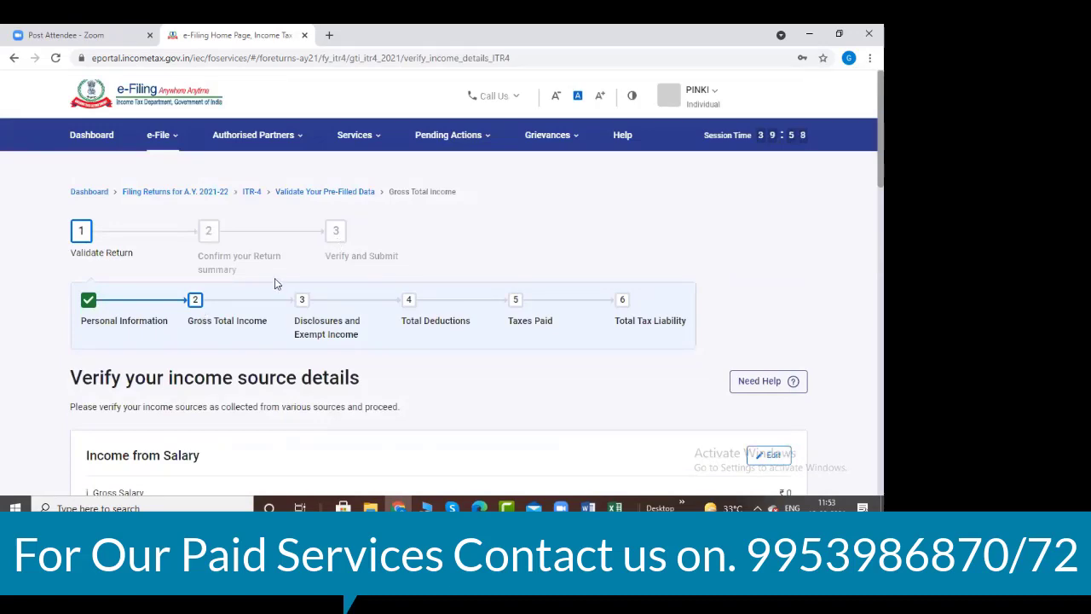
- Review the income source details down to Gross Total Income and compare them with the Word computation of total income
scroll(276, 281, "down", 7)
scroll(276, 282, "down", 4)
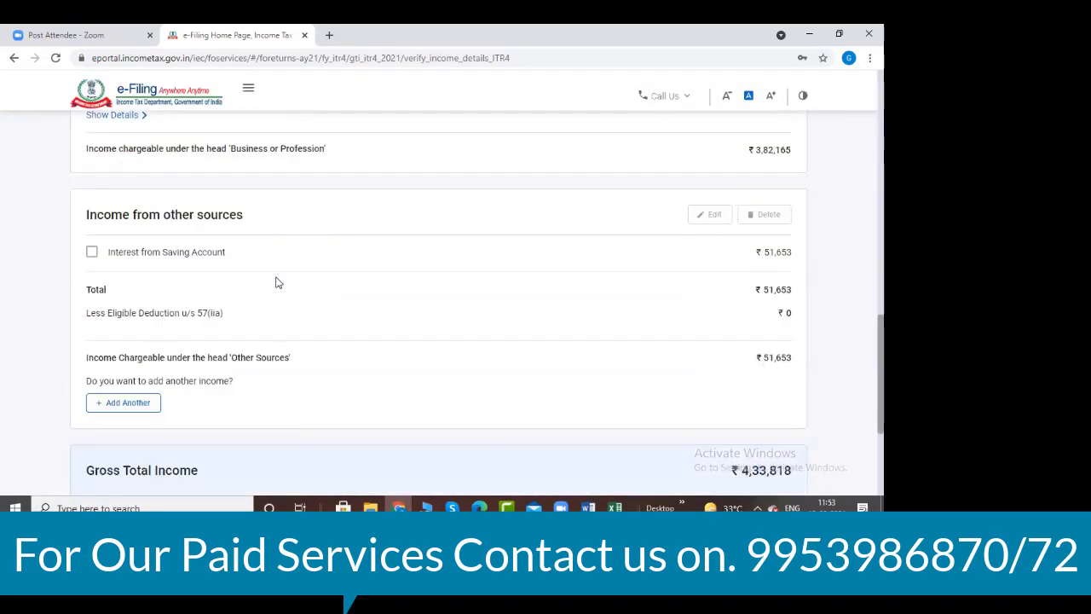
scroll(276, 282, "down", 3)
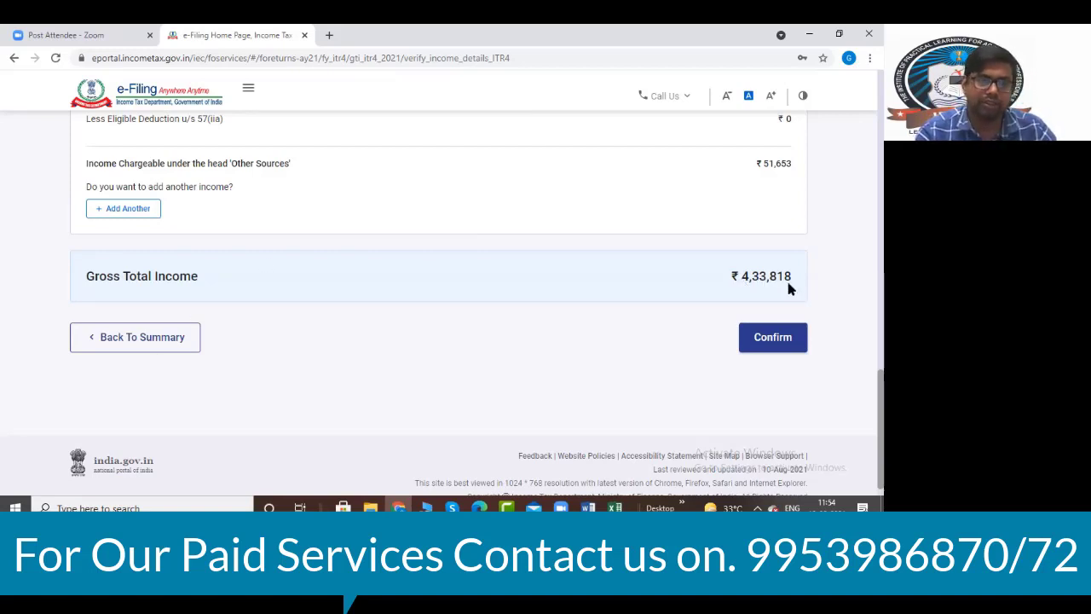
key("alt+Tab")
key("alt+Tab")
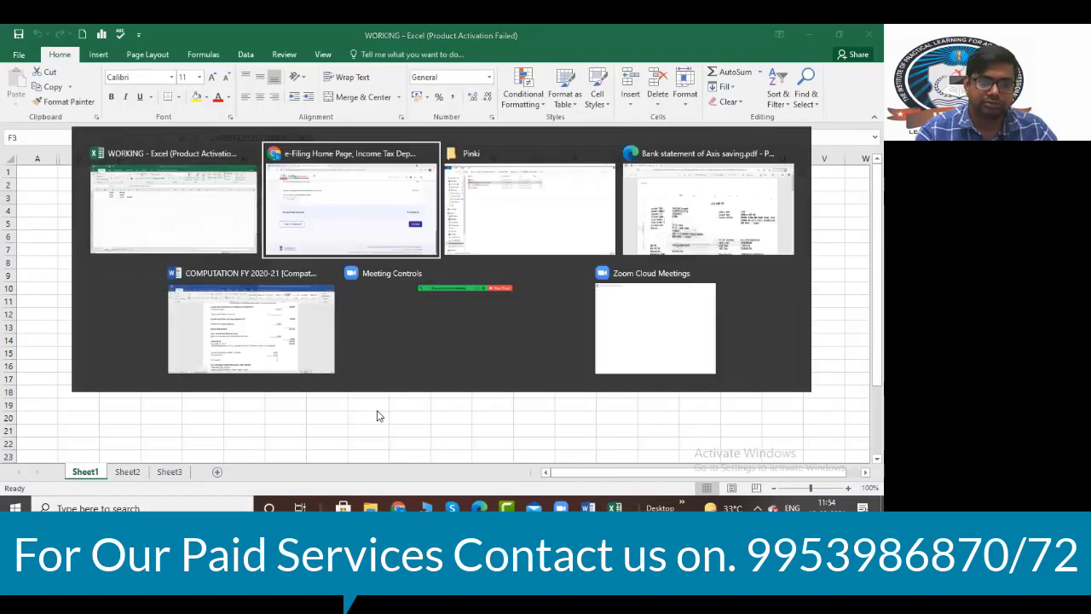
key("alt+Tab")
key("alt+Tab")
key("alt+Tab")
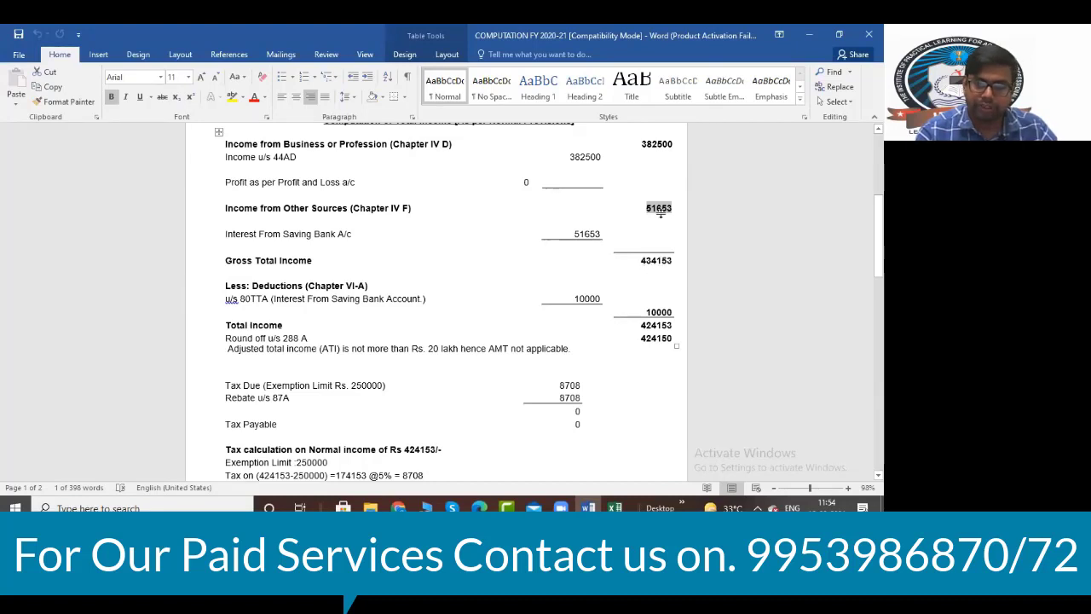
scroll(657, 209, "up", 2)
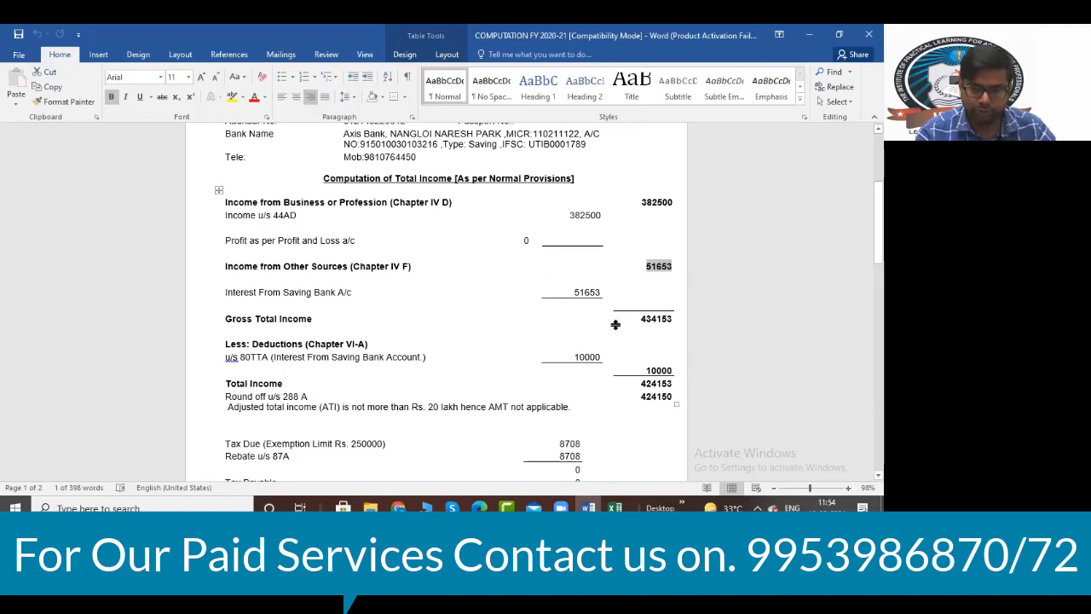
scroll(615, 323, "down", 1)
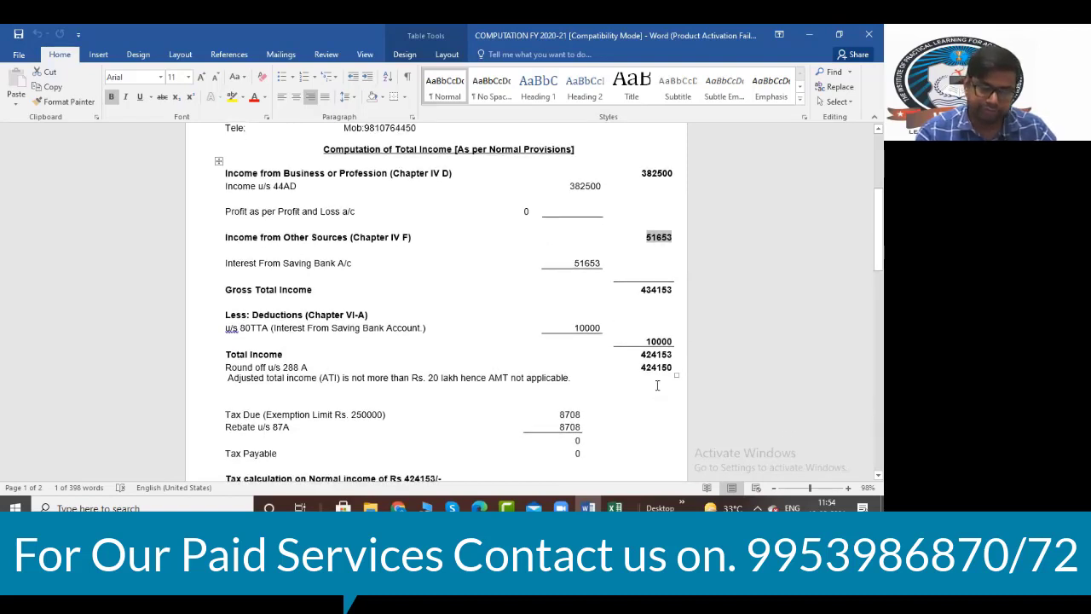
- Check the WORKING workbook, then examine the Section 44AD turnover and profit breakdown on page two of the Word computation
key("alt+Tab")
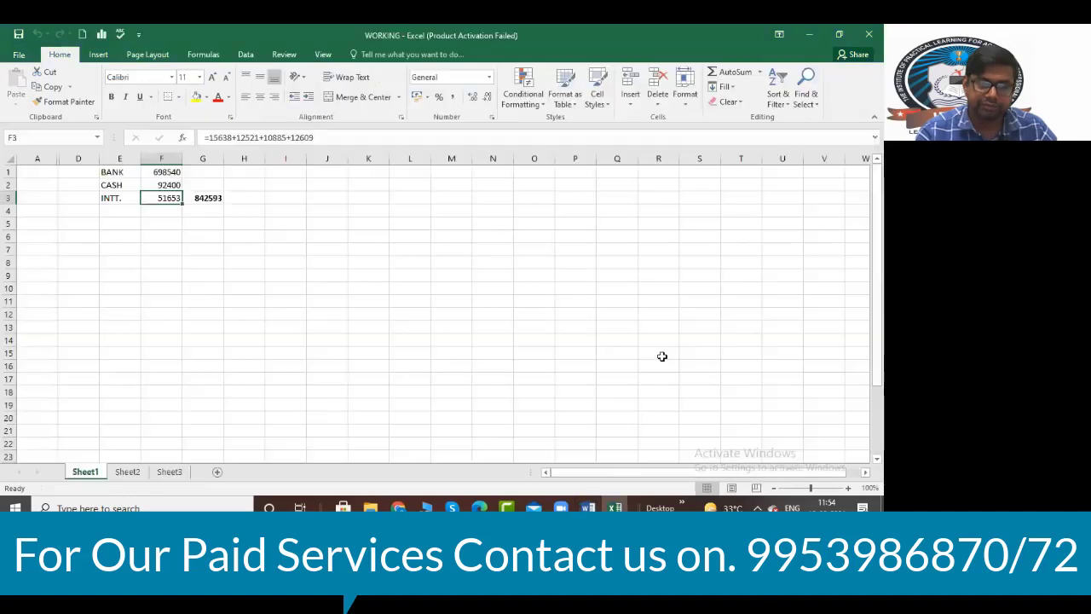
key("alt+Tab")
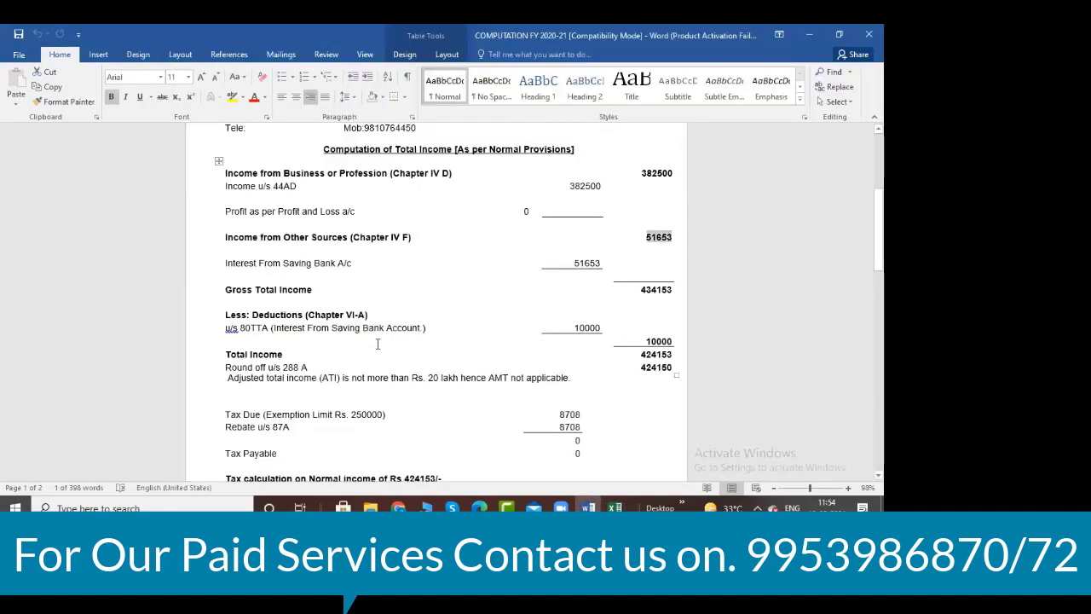
scroll(465, 322, "down", 10)
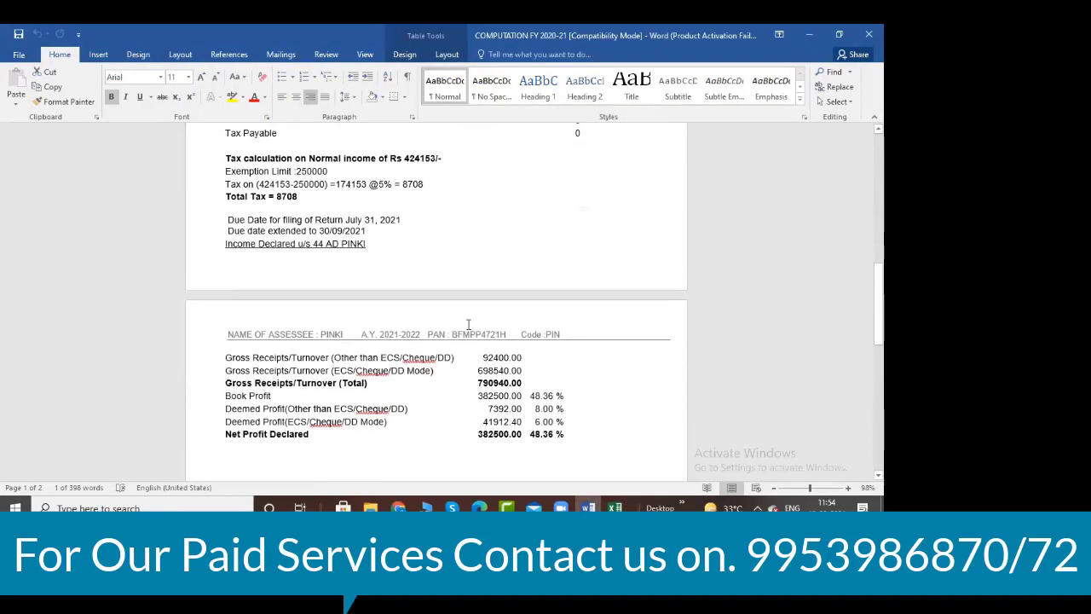
scroll(468, 325, "down", 3)
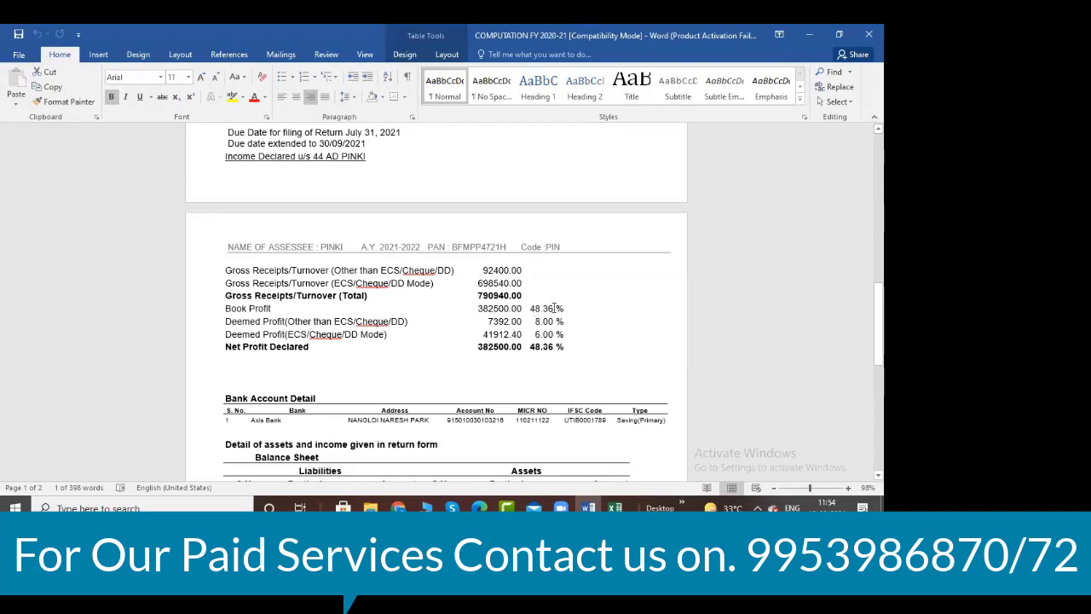
- Return to the e-Filing page, show the Section 44AD business income details and open Income from Business or Profession for editing
key("alt+Tab")
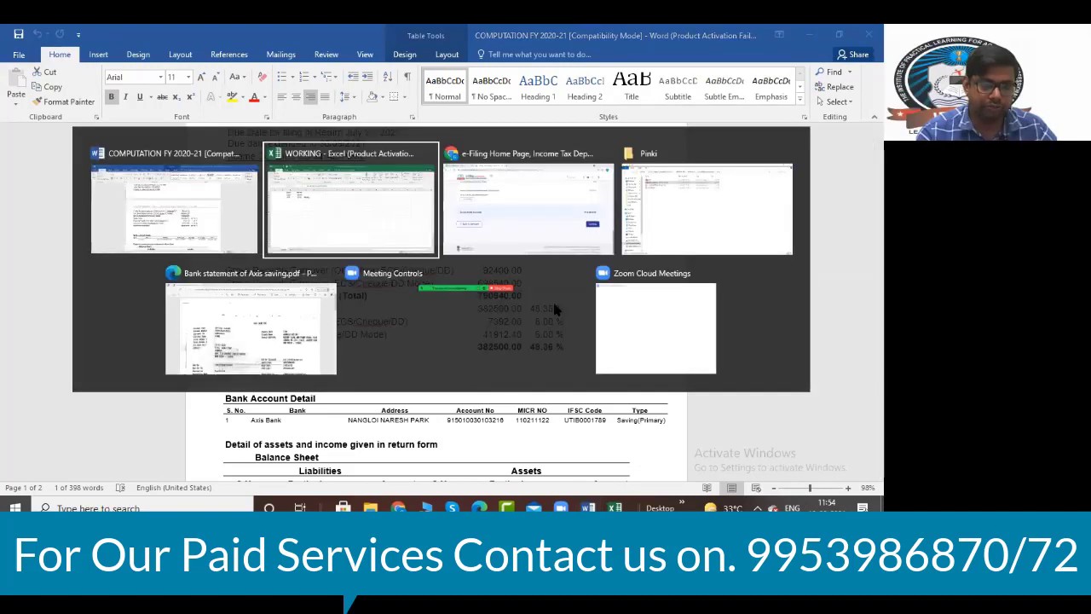
key("alt+Tab")
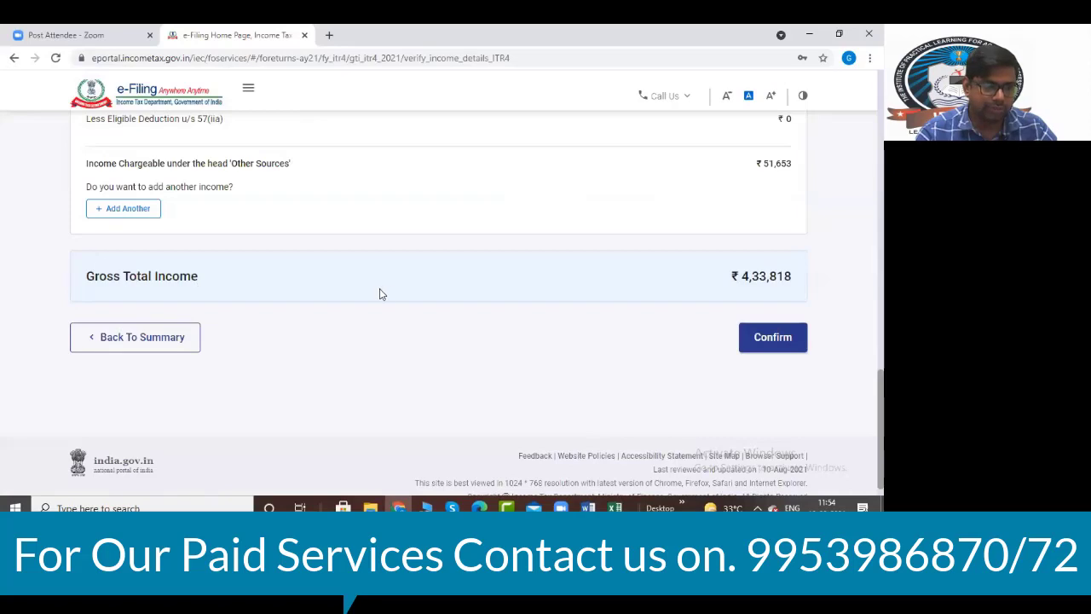
scroll(381, 294, "up", 20)
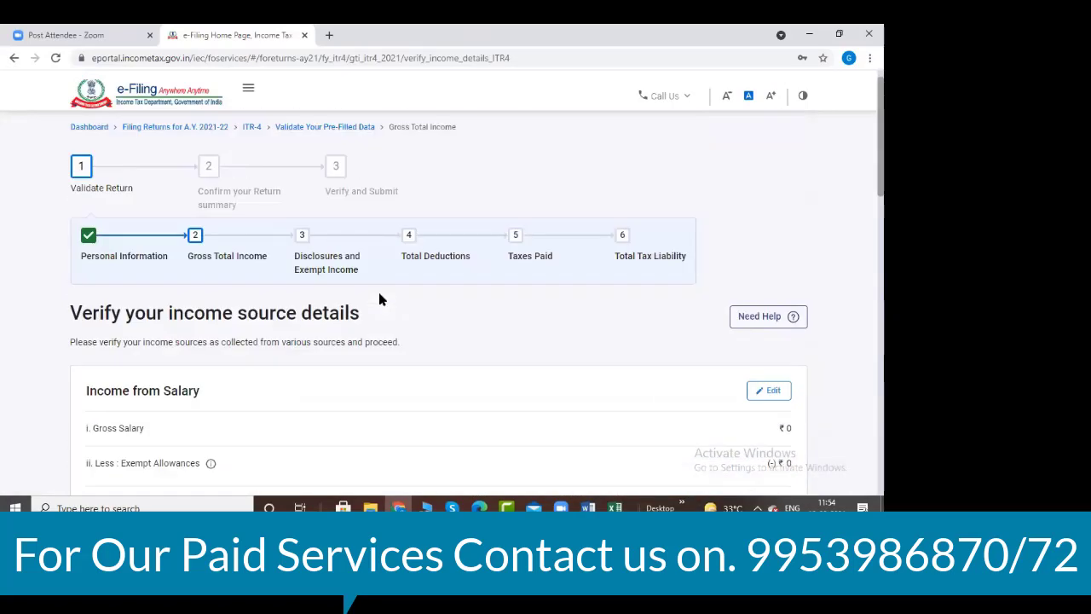
scroll(380, 299, "down", 4)
scroll(380, 299, "down", 3)
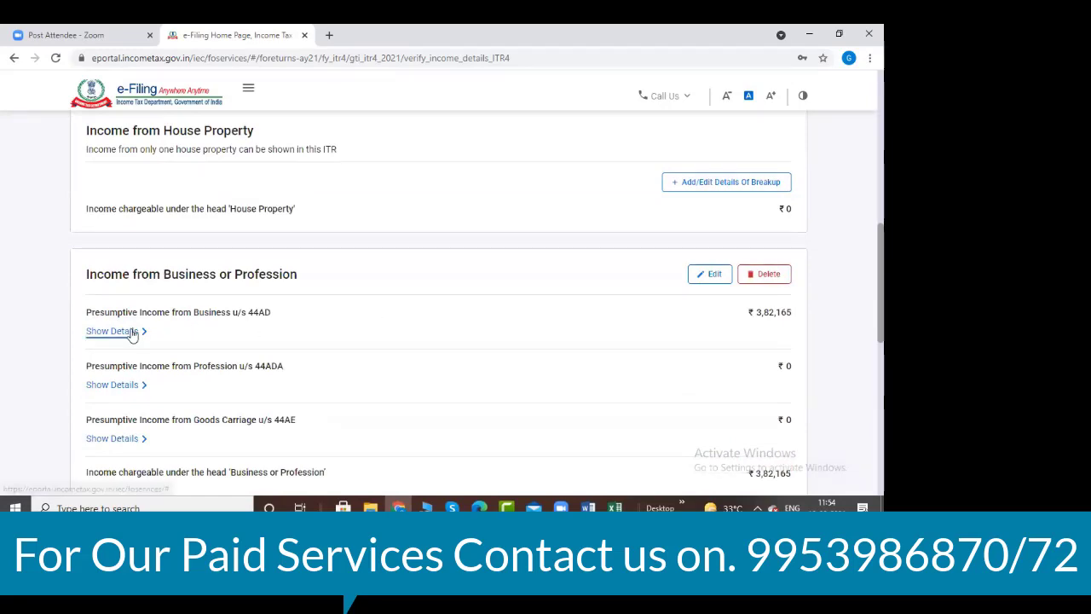
left_click(137, 333)
left_click(715, 274)
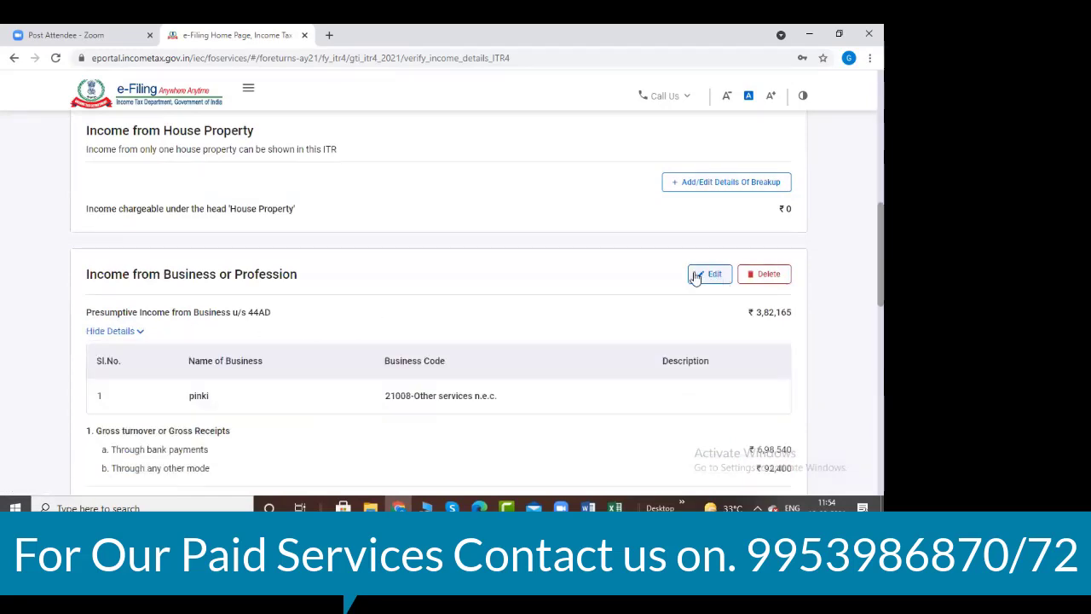
- Review the Section 44AD turnover and presumptive income figures and compare their total with the net profit declared in the Word computation
scroll(457, 296, "down", 5)
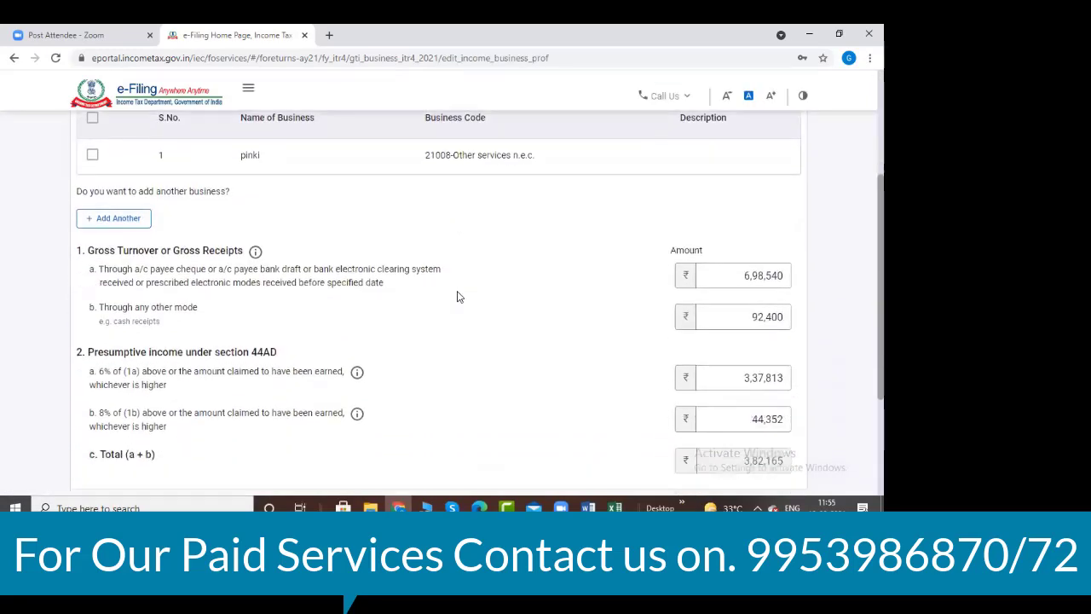
scroll(457, 297, "down", 1)
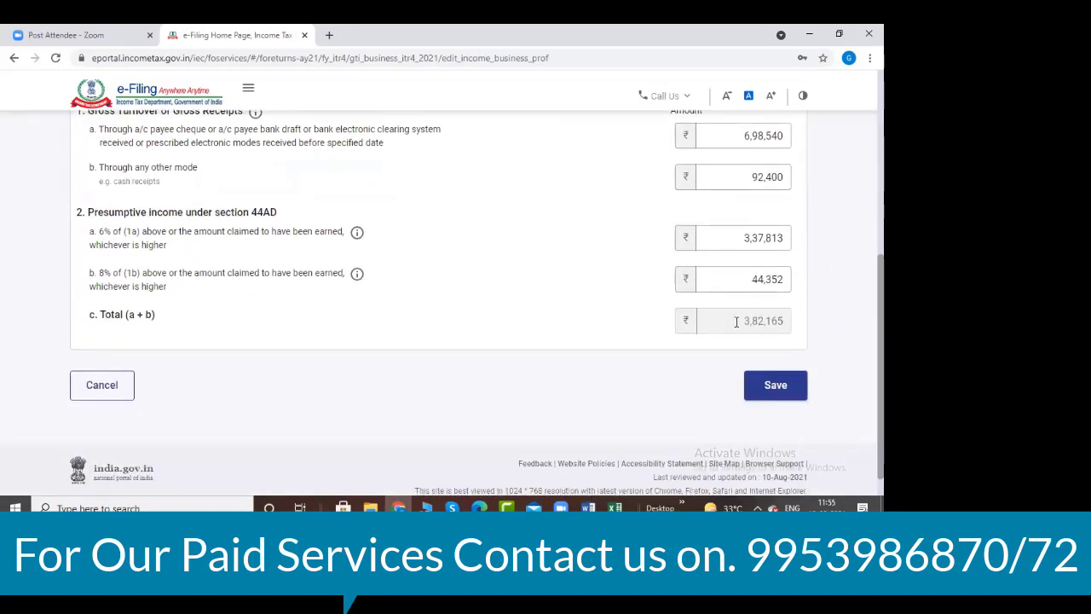
key("alt+Tab")
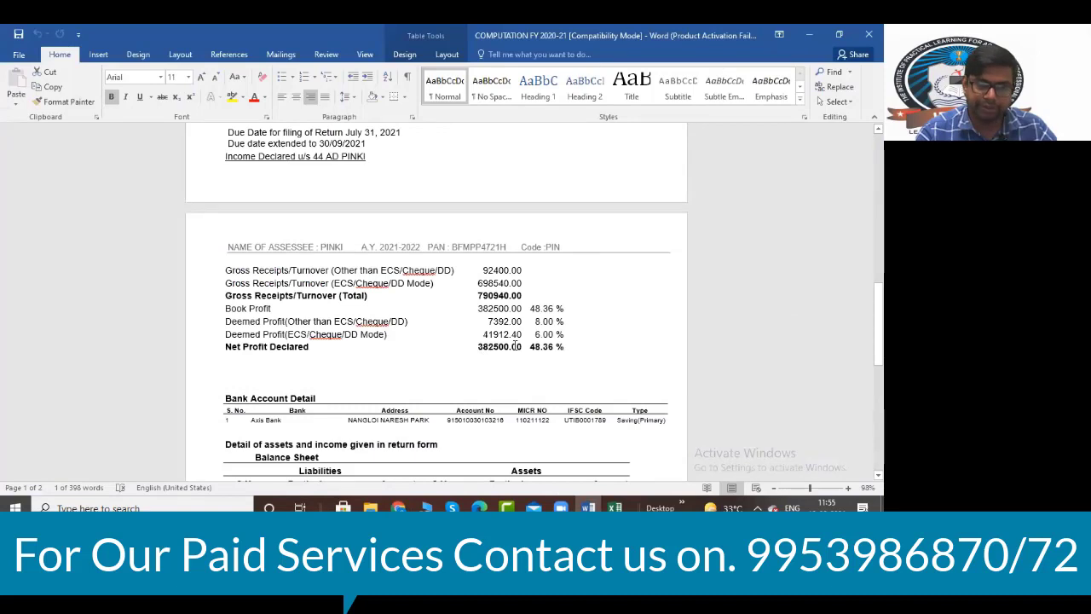
key("alt+Tab")
- Set the presumptive income at 8% of other-mode receipts to 44,690 and save the business income details
left_click(778, 281)
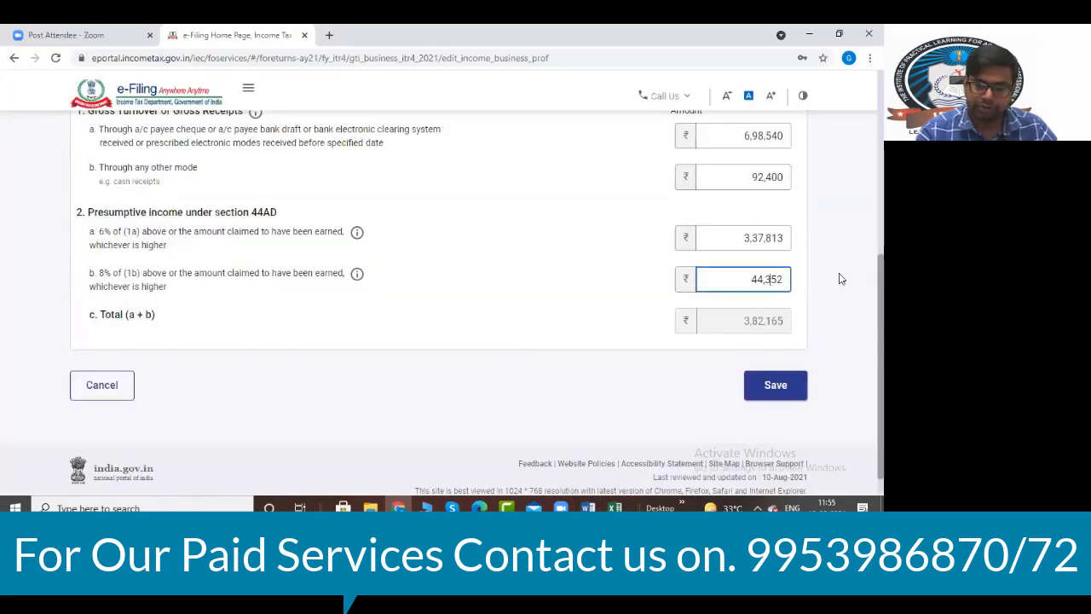
key("ctrl+a")
type("44680")
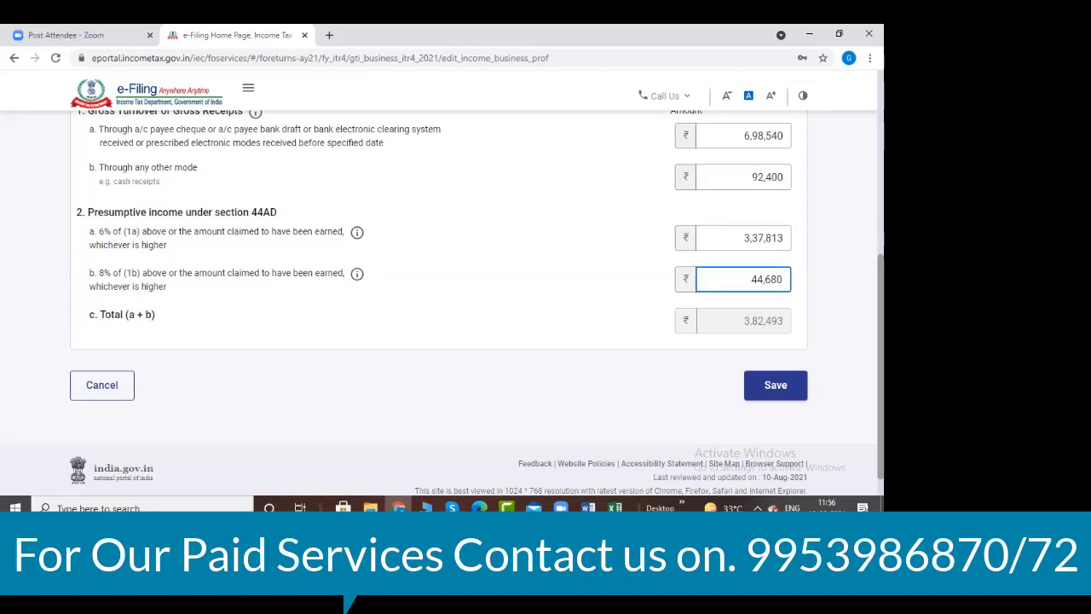
key("BackSpace")
type("9")
left_click(824, 299)
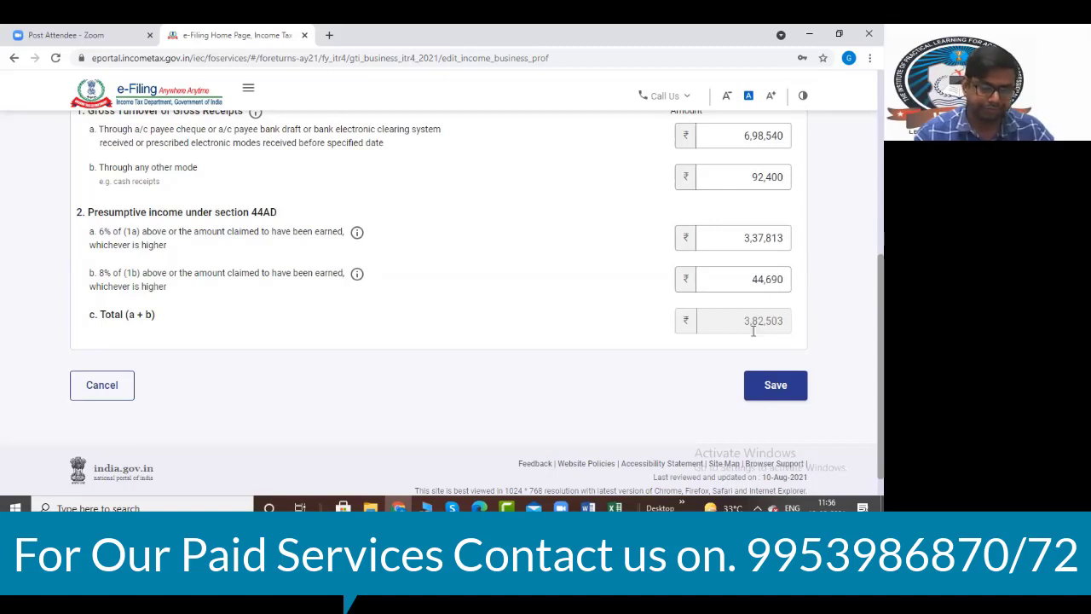
left_click(786, 388)
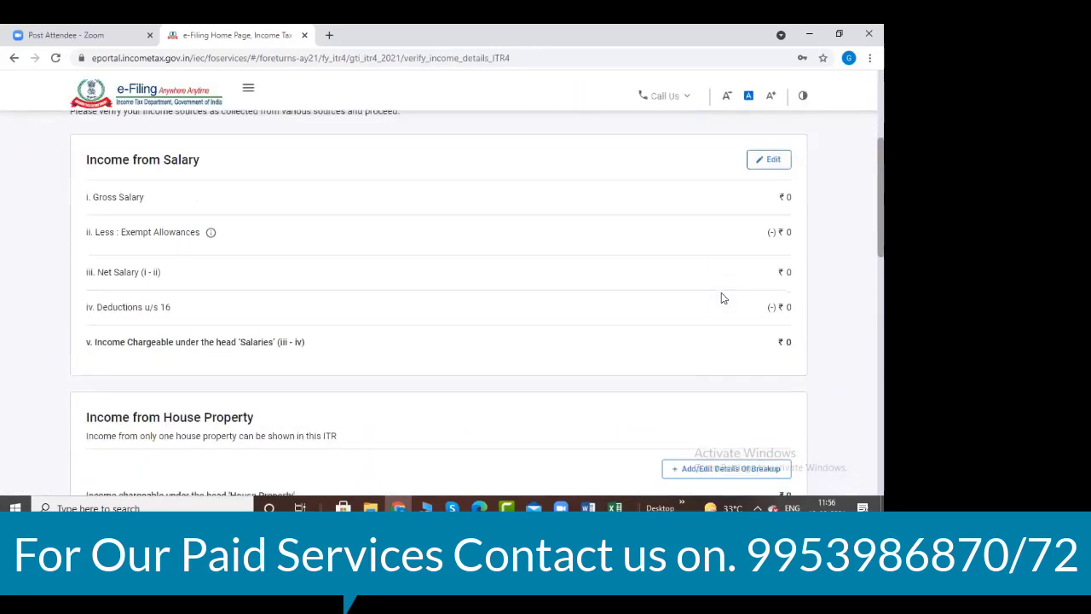
- Recheck the income source details from salary down to Gross Total Income and confirm them
scroll(721, 298, "down", 15)
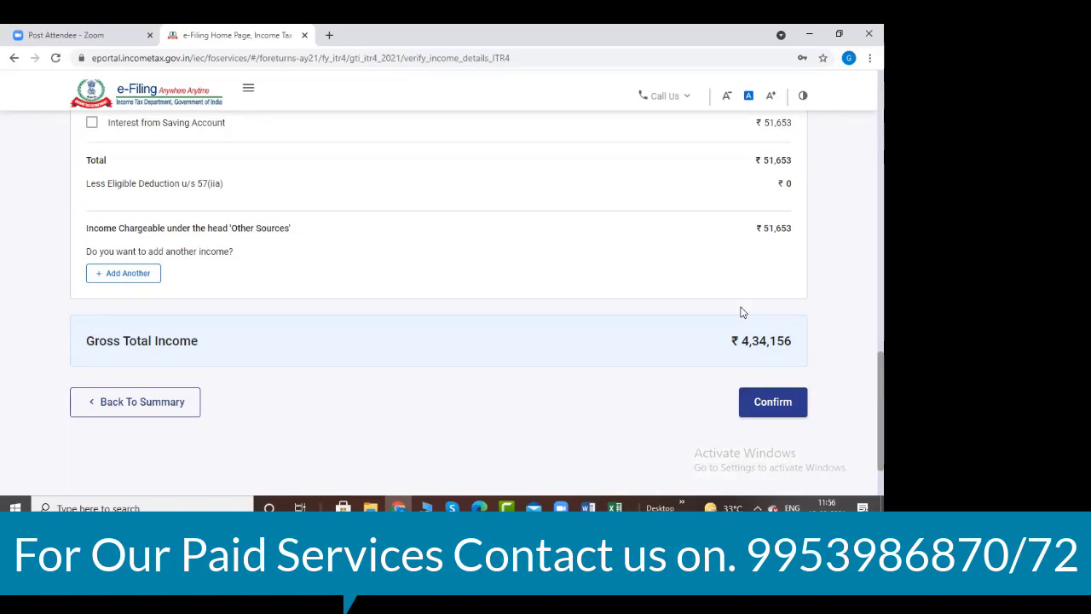
scroll(741, 312, "up", 4)
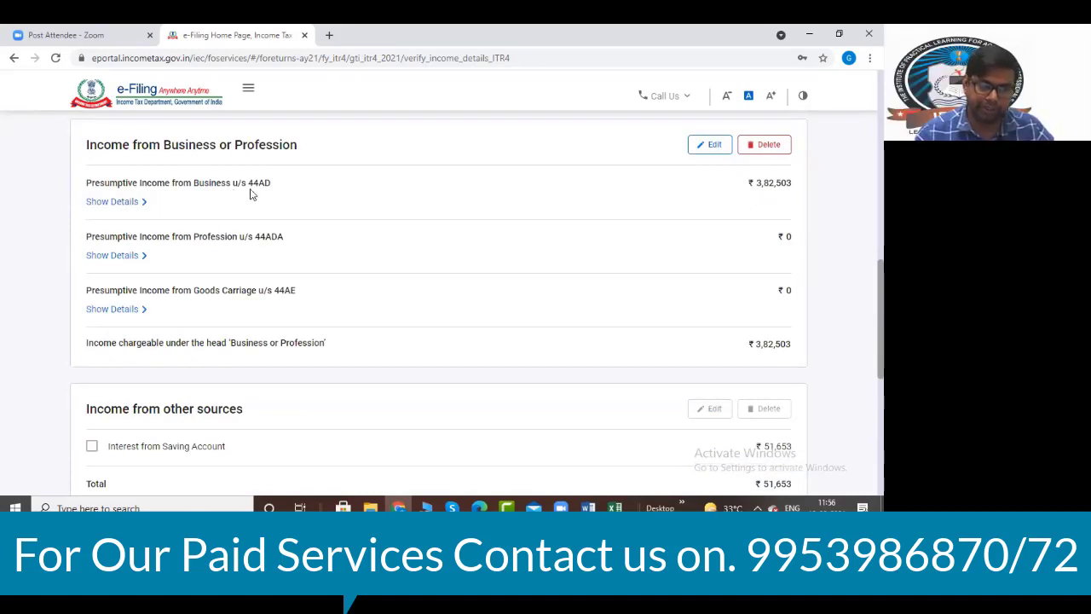
scroll(419, 262, "up", 2)
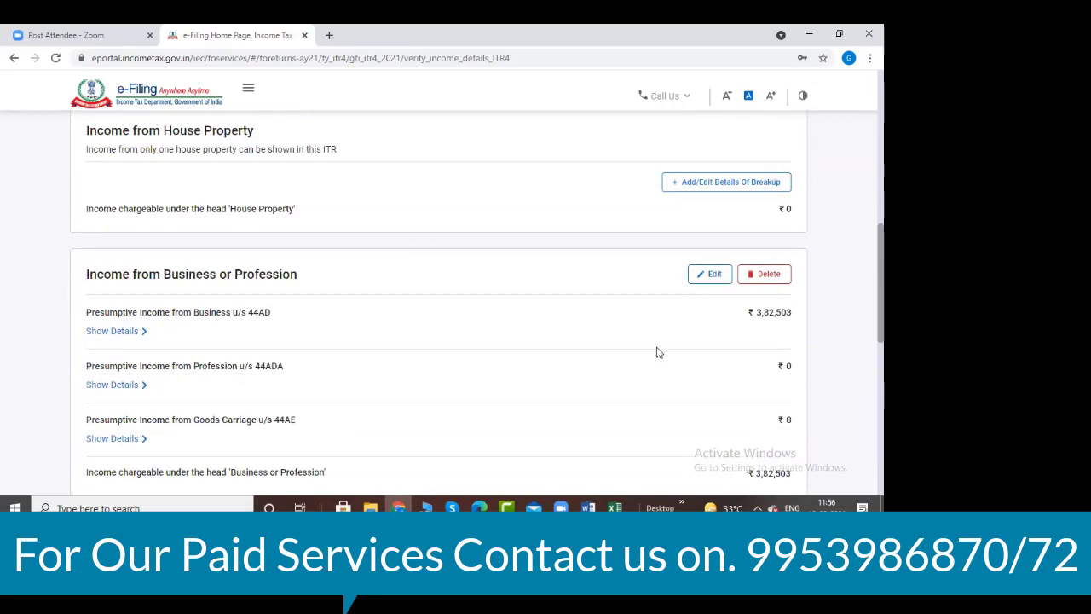
scroll(458, 311, "up", 7)
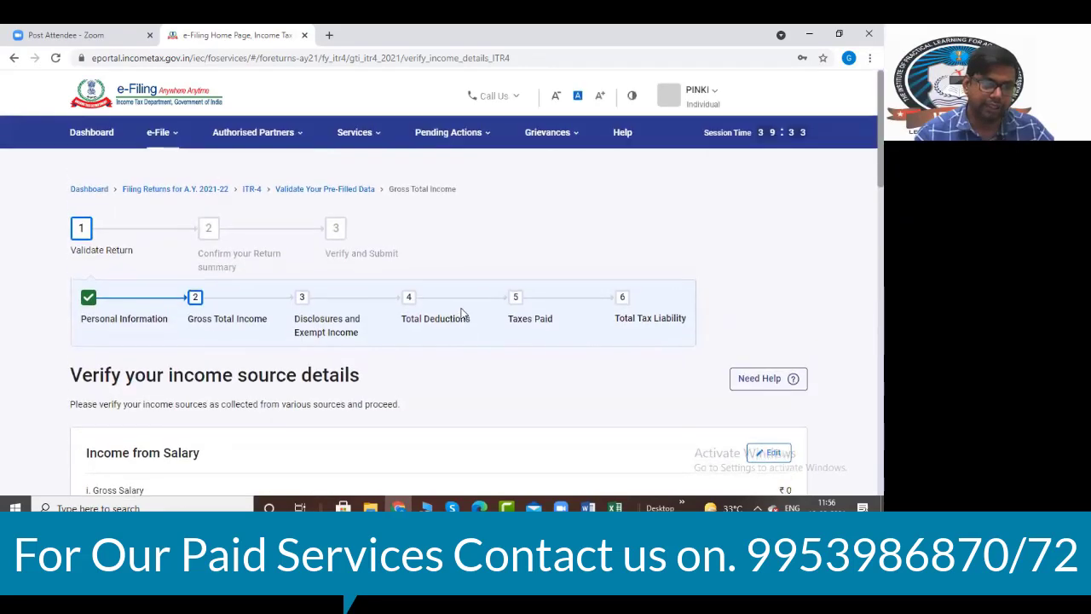
scroll(461, 314, "down", 5)
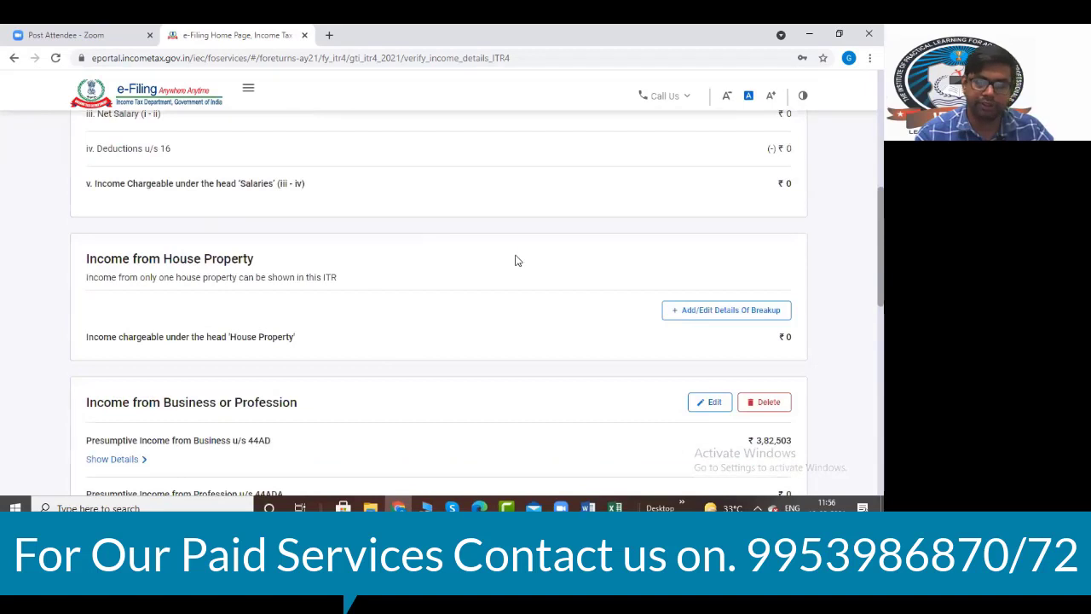
scroll(516, 257, "down", 3)
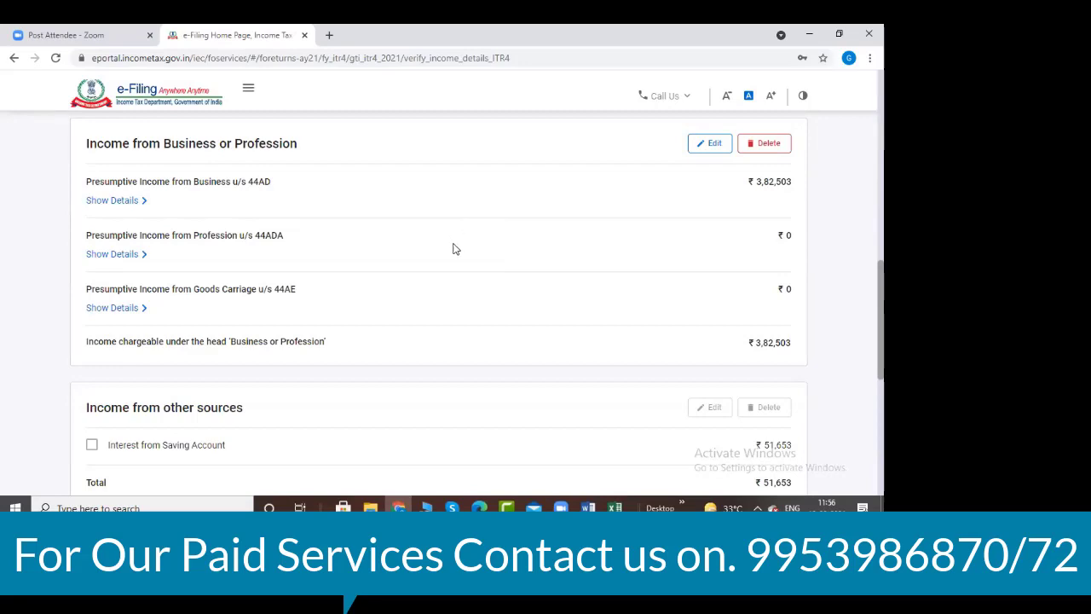
scroll(452, 246, "down", 5)
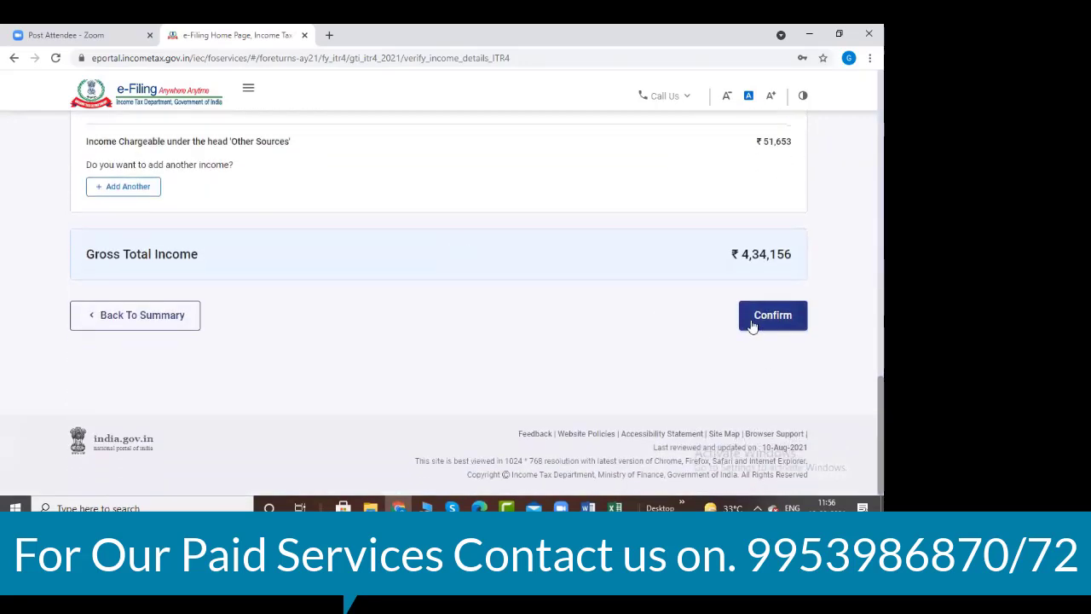
left_click(755, 317)
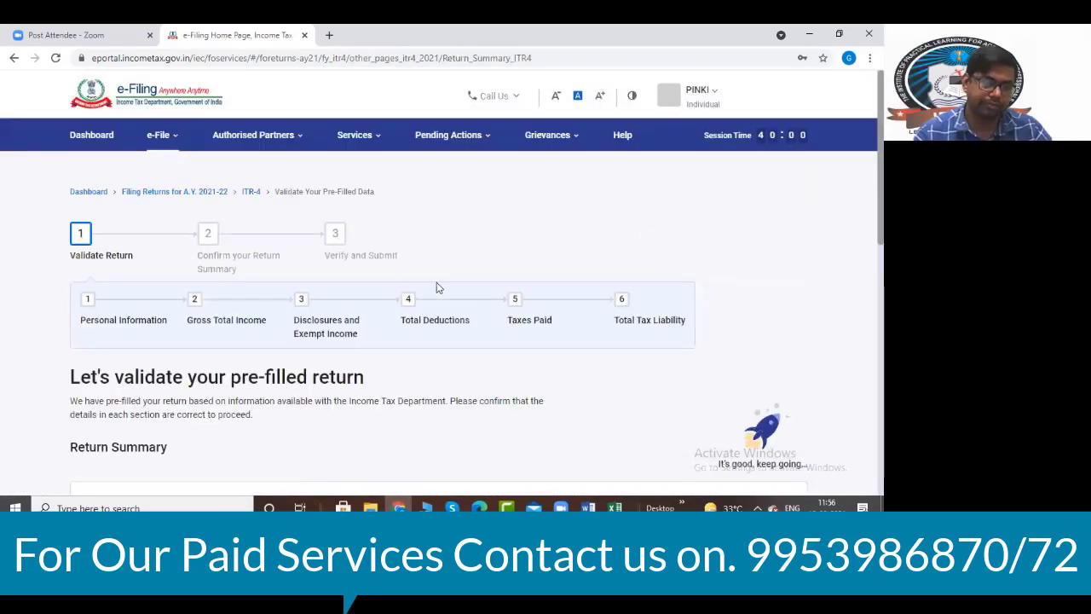
- Open Disclosures and Exempt Income from the return summary and start adding the financial particulars of the business
scroll(438, 285, "down", 1)
scroll(438, 288, "down", 2)
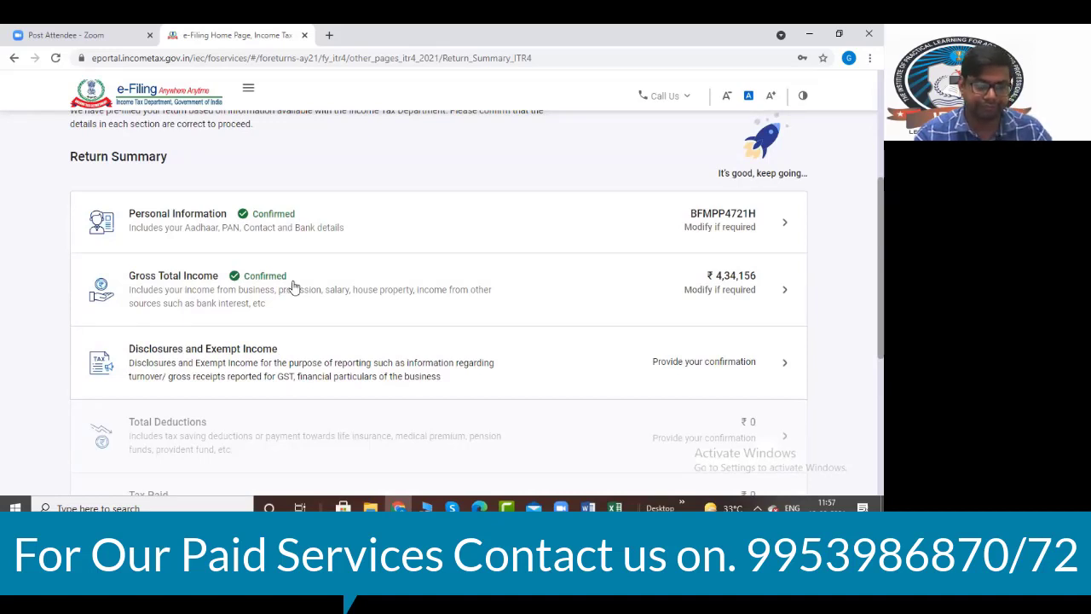
scroll(378, 292, "down", 2)
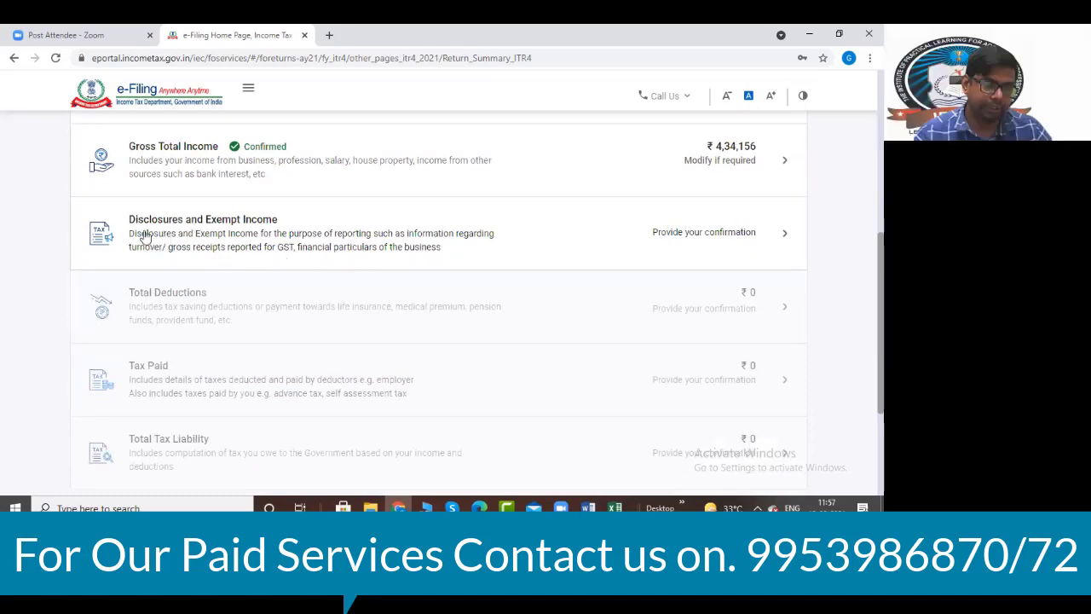
left_click(726, 238)
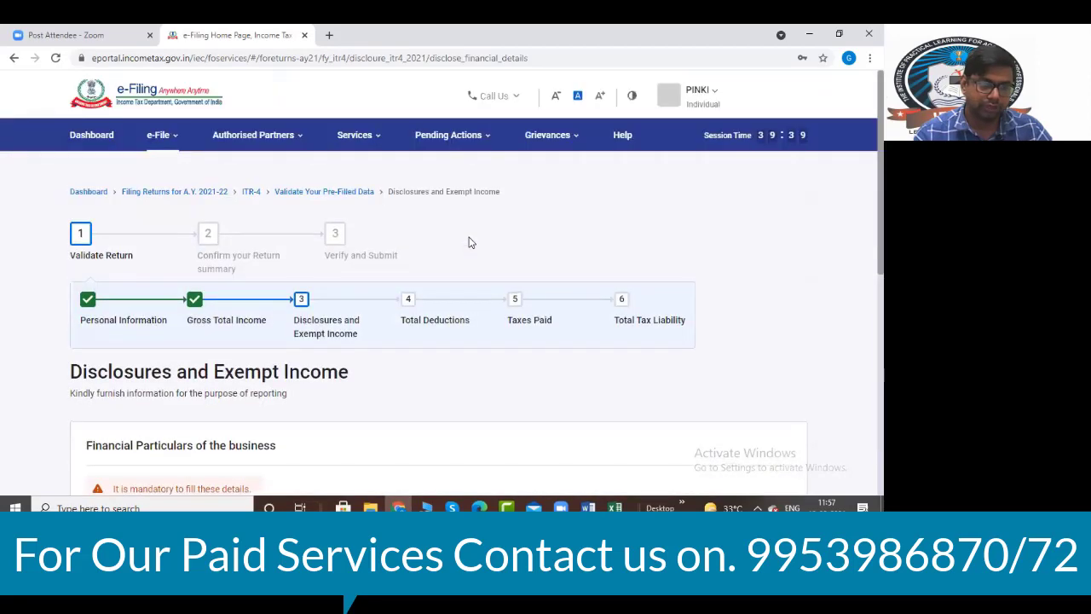
scroll(468, 243, "down", 2)
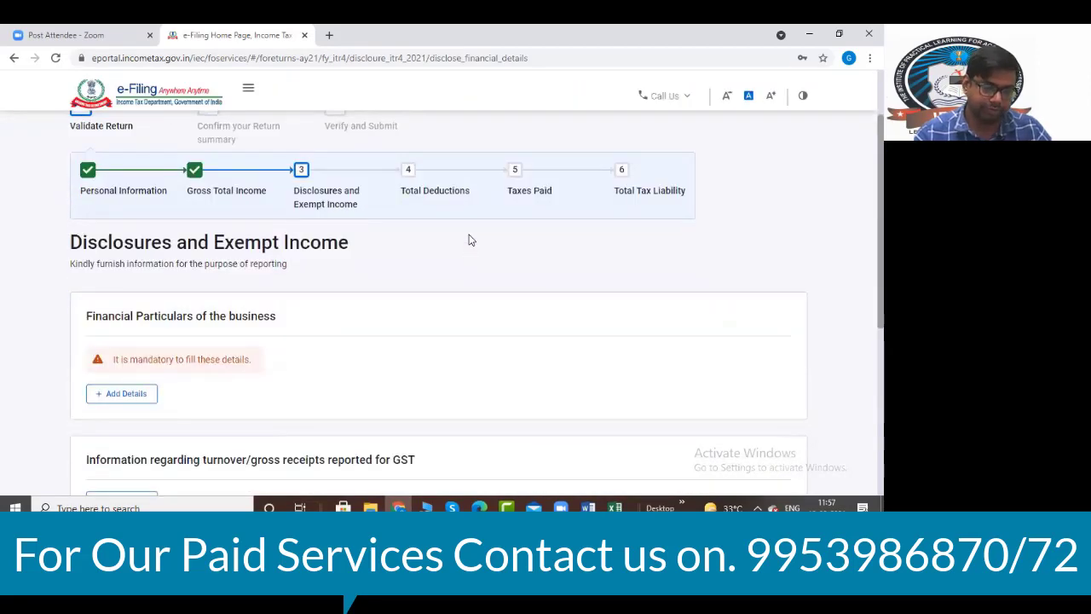
scroll(468, 239, "down", 2)
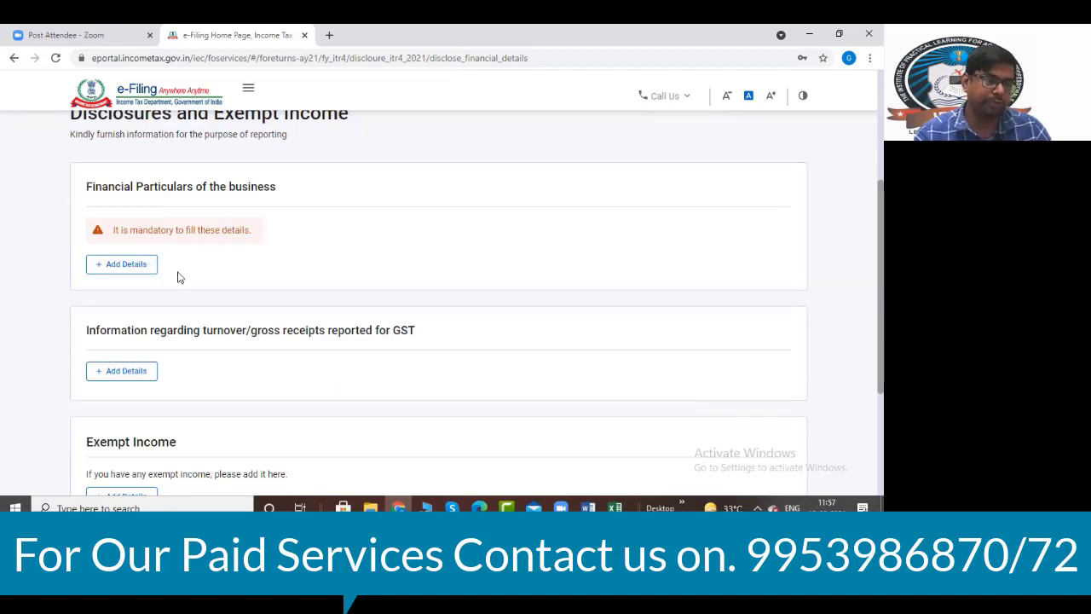
left_click(128, 270)
- Look over the capital, liability and asset fields of the financial particulars and enter 0 for sundry creditors
scroll(454, 264, "down", 1)
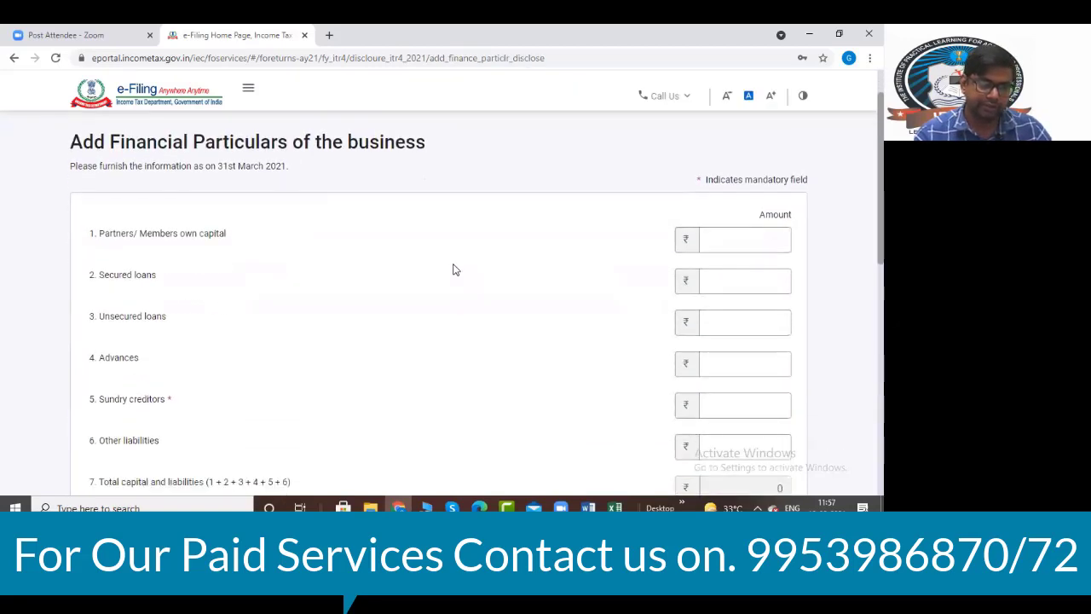
scroll(454, 269, "down", 5)
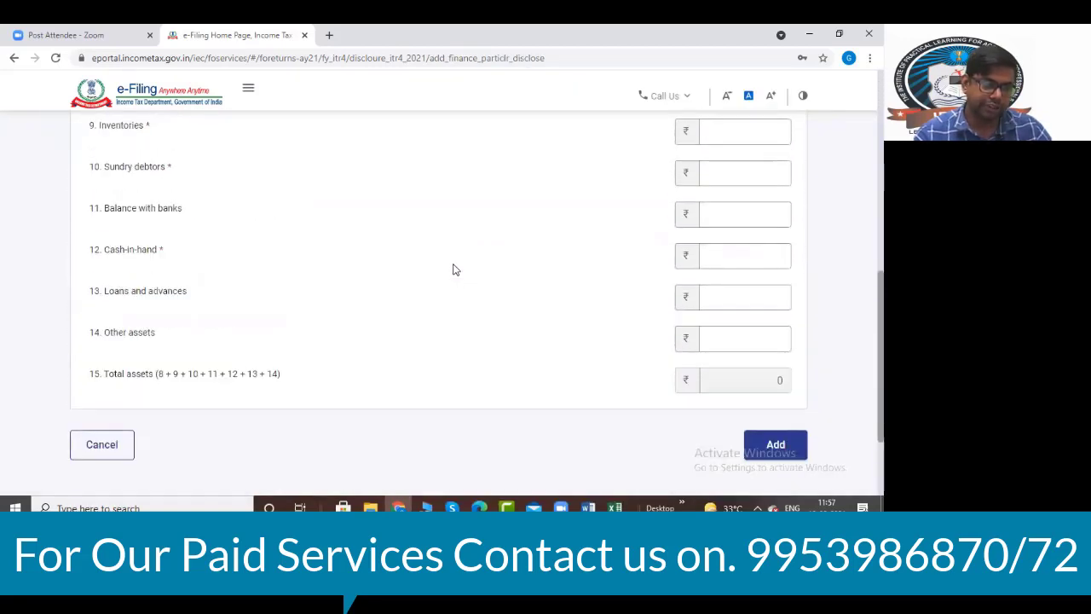
scroll(453, 270, "up", 3)
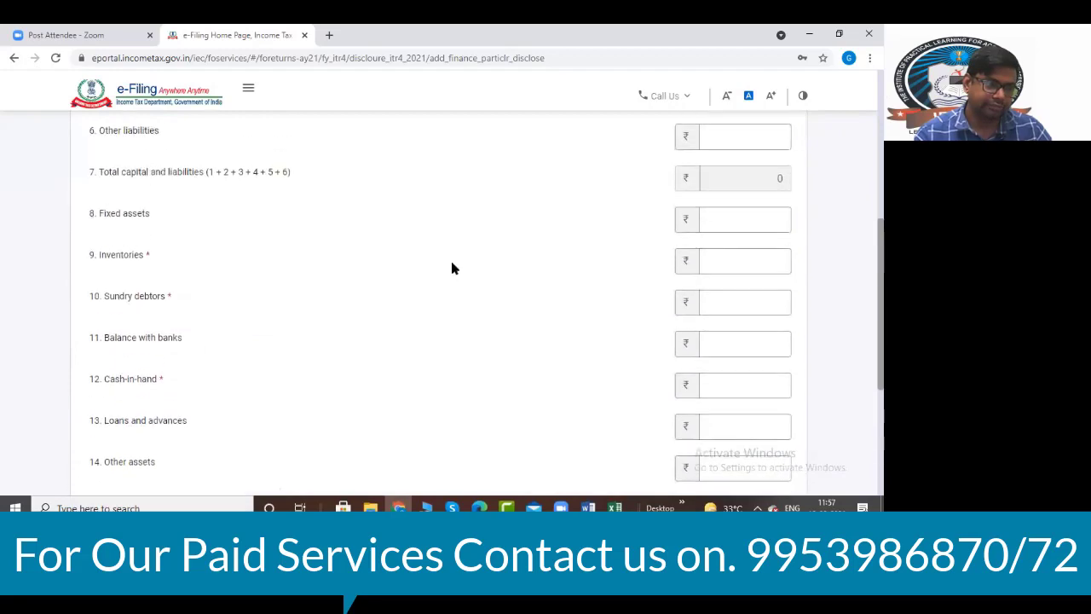
scroll(367, 276, "up", 1)
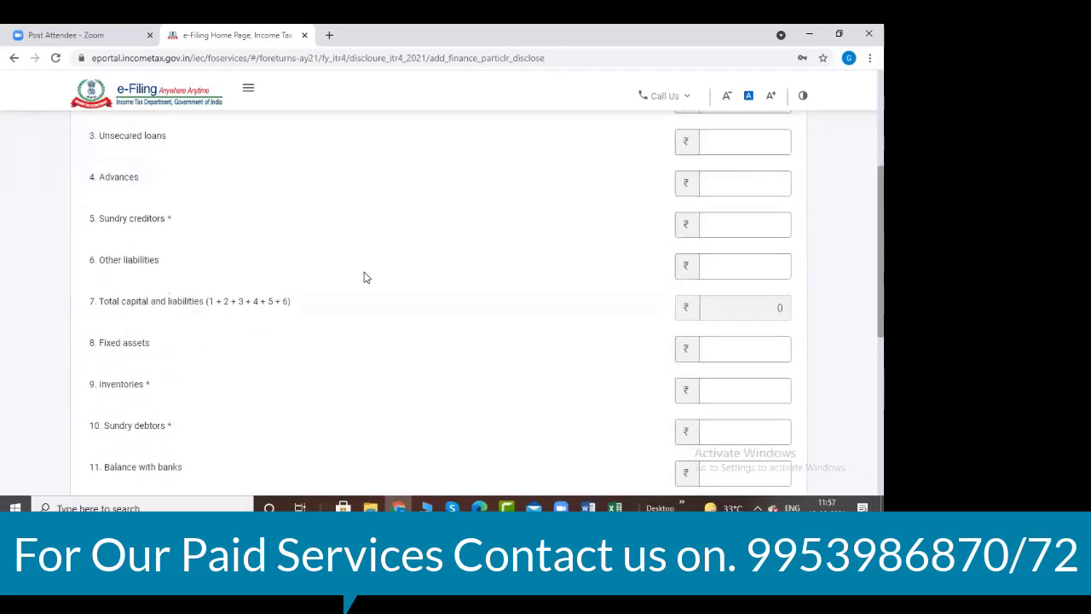
scroll(363, 277, "up", 3)
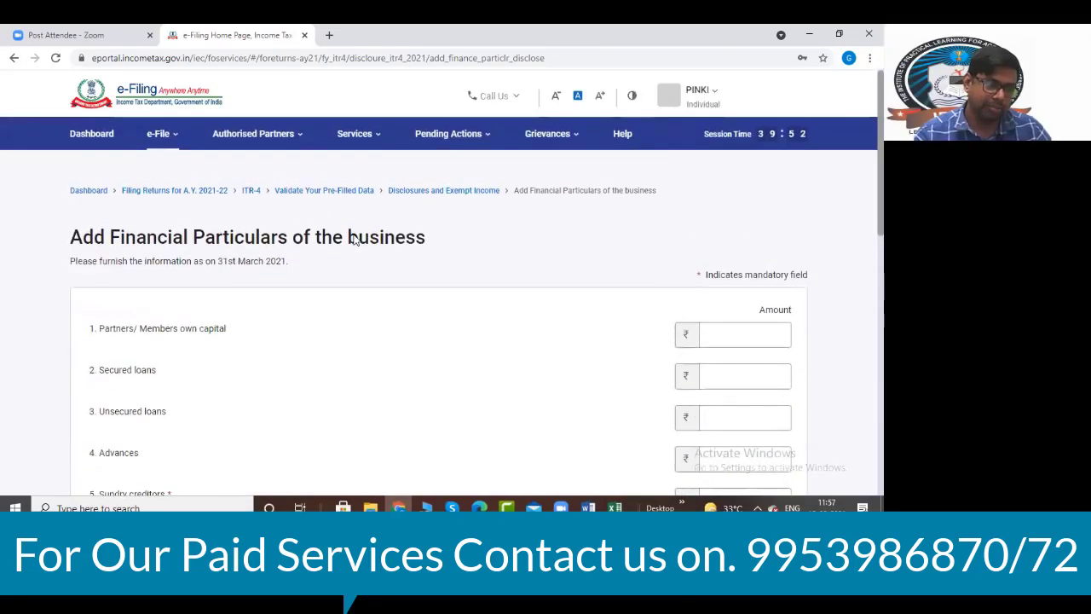
scroll(355, 241, "down", 3)
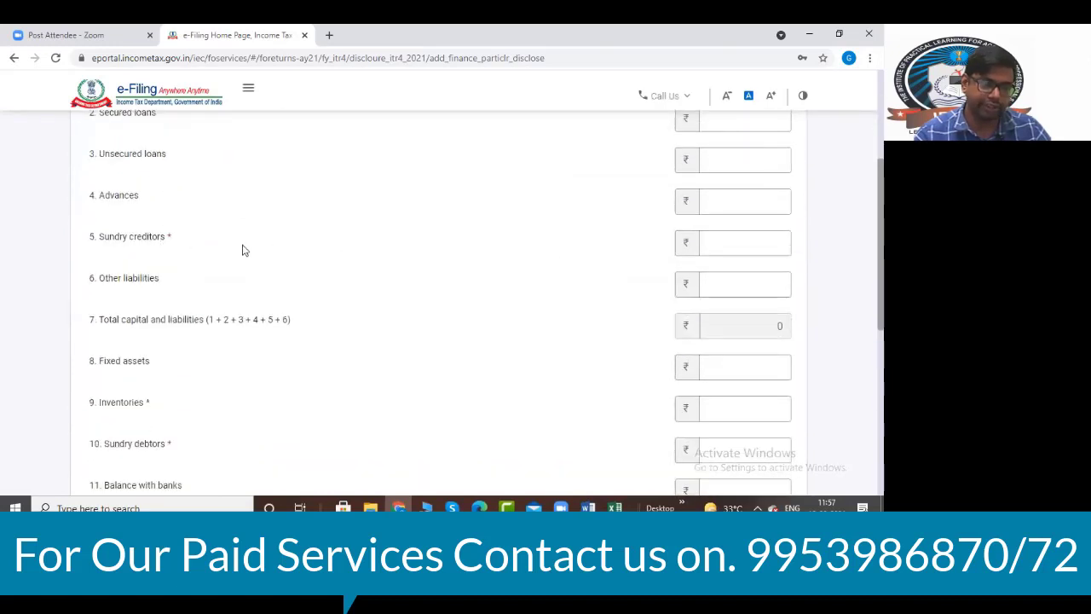
left_click(719, 245)
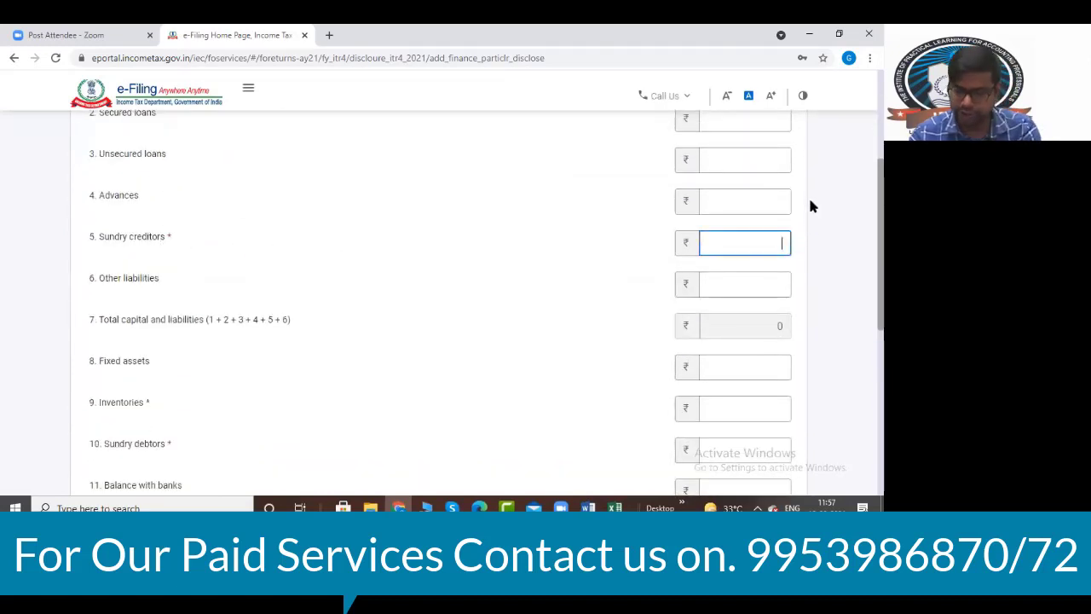
type("0")
left_click(554, 277)
scroll(416, 301, "down", 1)
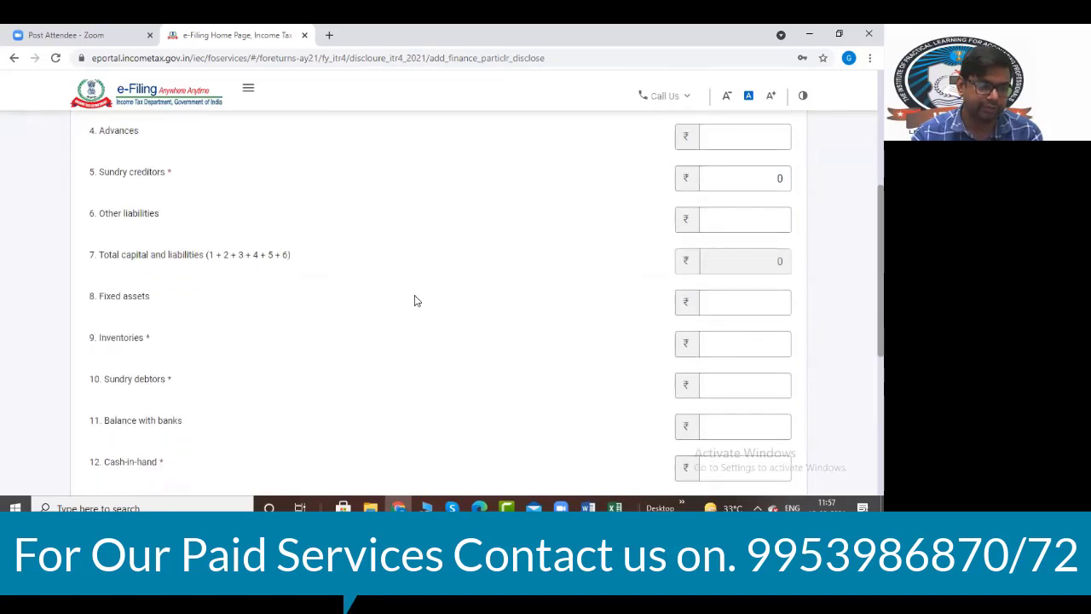
- Enter 0 for both inventories and sundry debtors in the financial particulars
left_click(750, 338)
type("0")
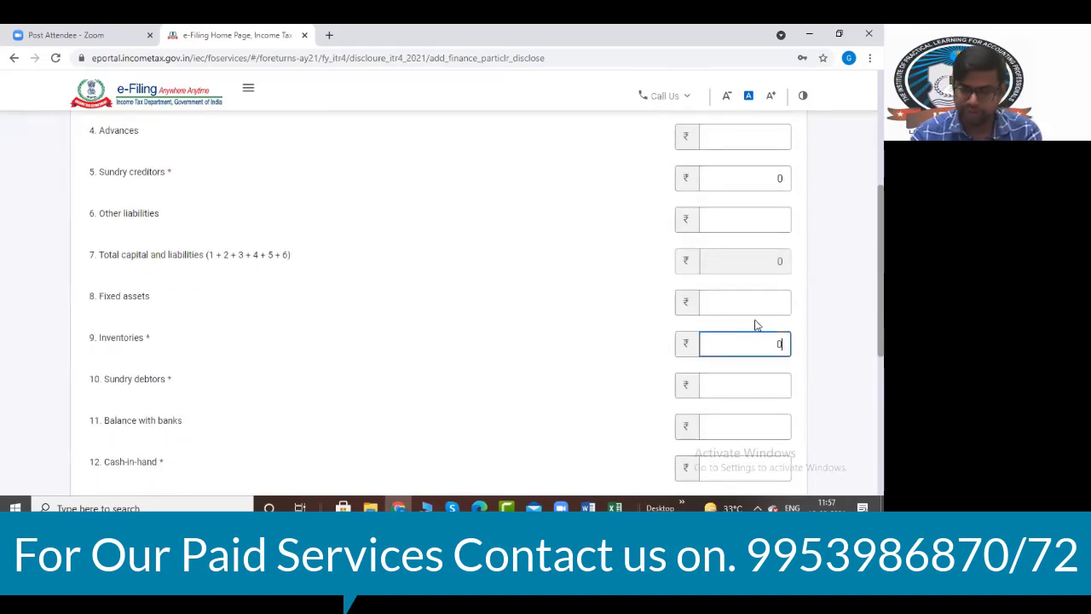
left_click(440, 373)
left_click(742, 383)
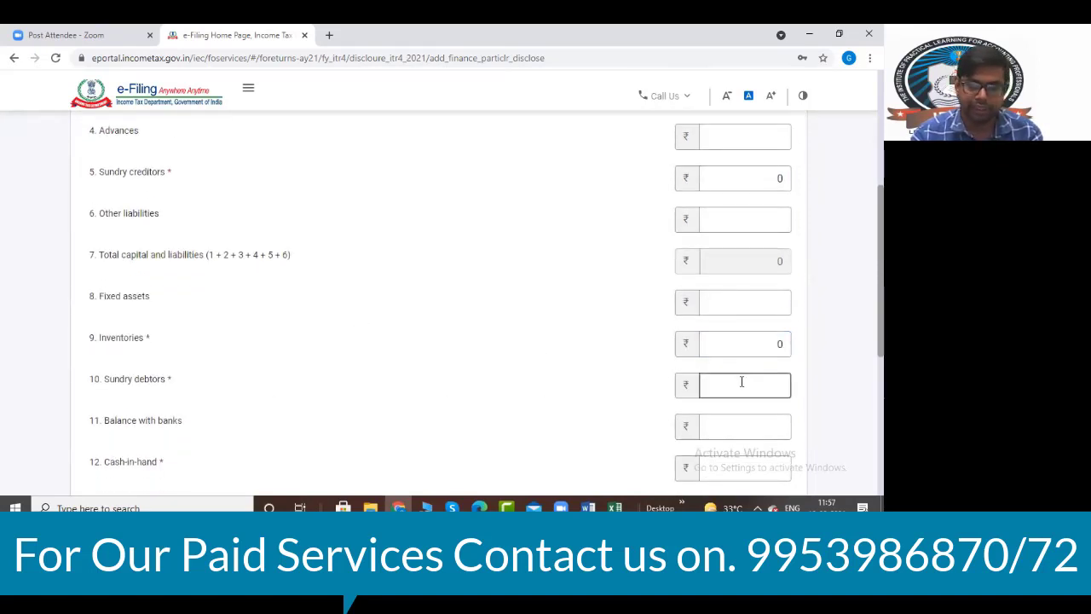
type("0")
left_click(559, 359)
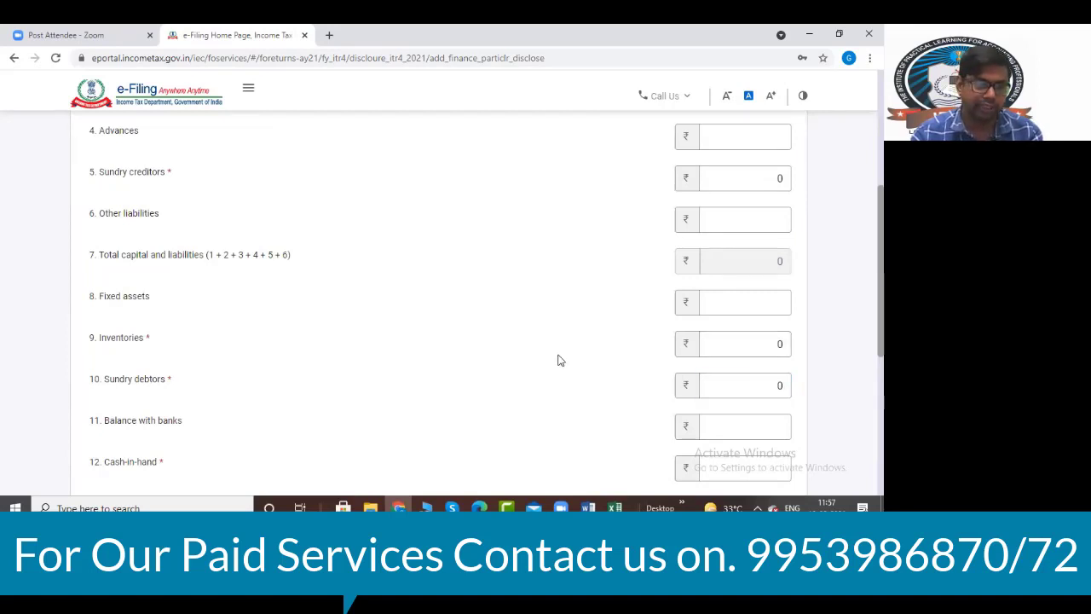
- Open the Axis savings bank statement from the client's folder and find the account balance as on 31 March 2021
scroll(559, 359, "down", 3)
left_click(764, 300)
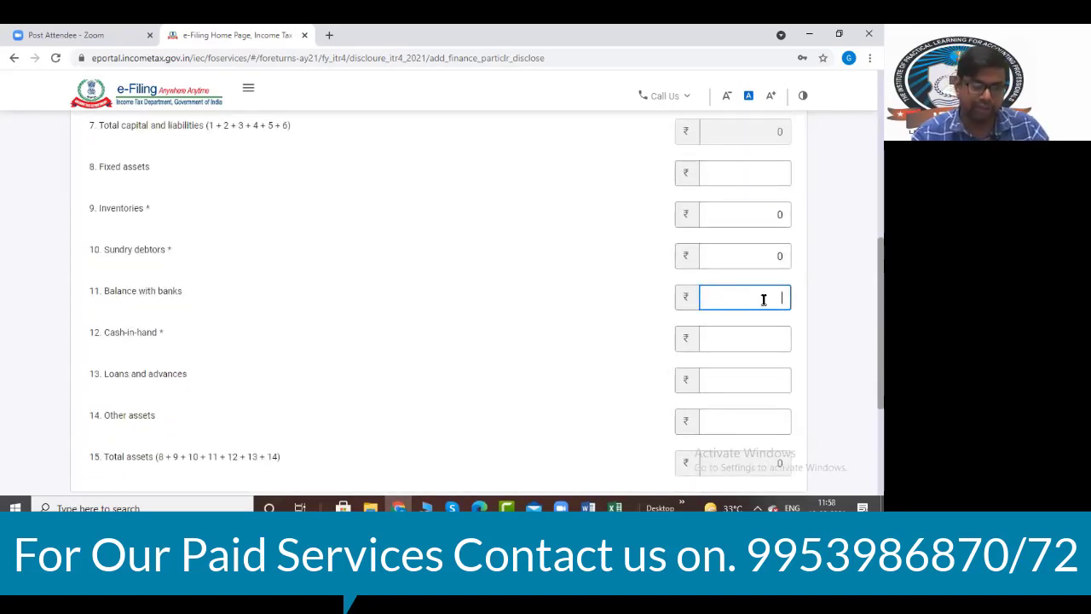
key("alt+Tab")
key("alt+Tab")
key("alt+Tab")
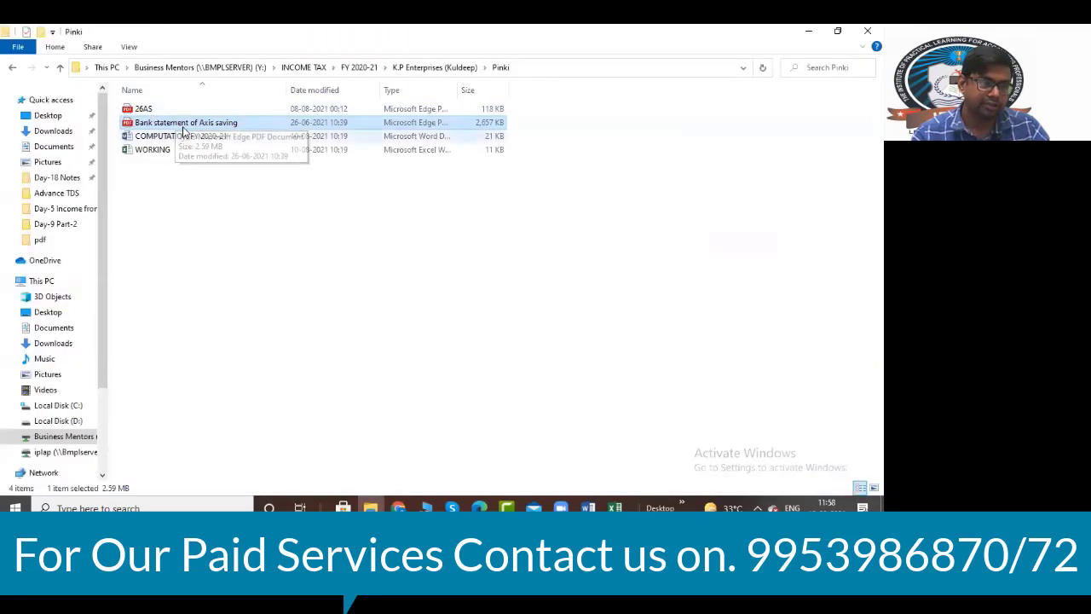
double_click(182, 128)
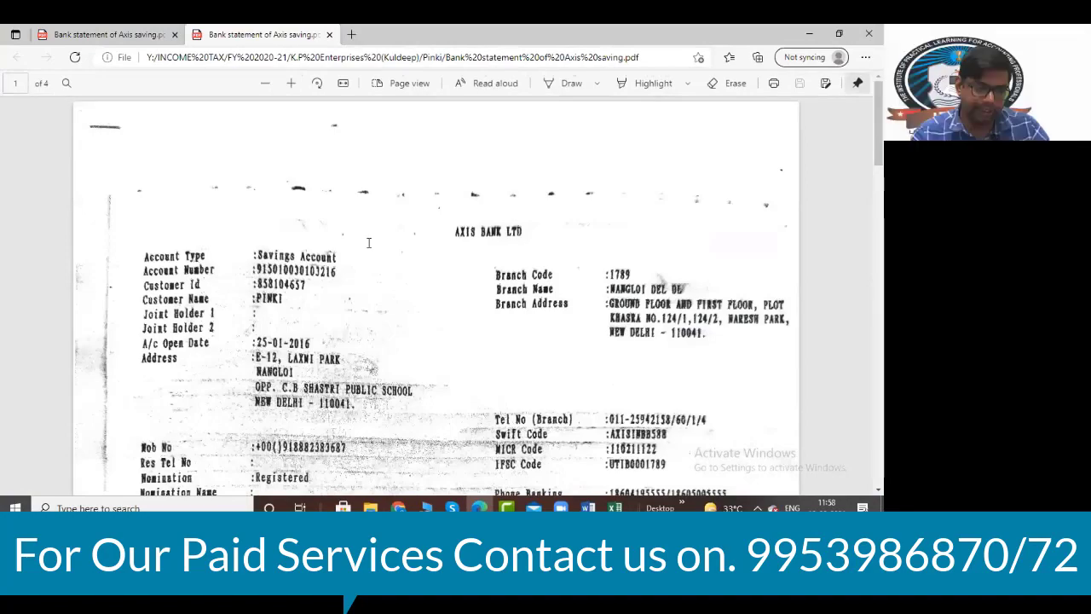
scroll(368, 243, "down", 5)
scroll(368, 243, "down", 10)
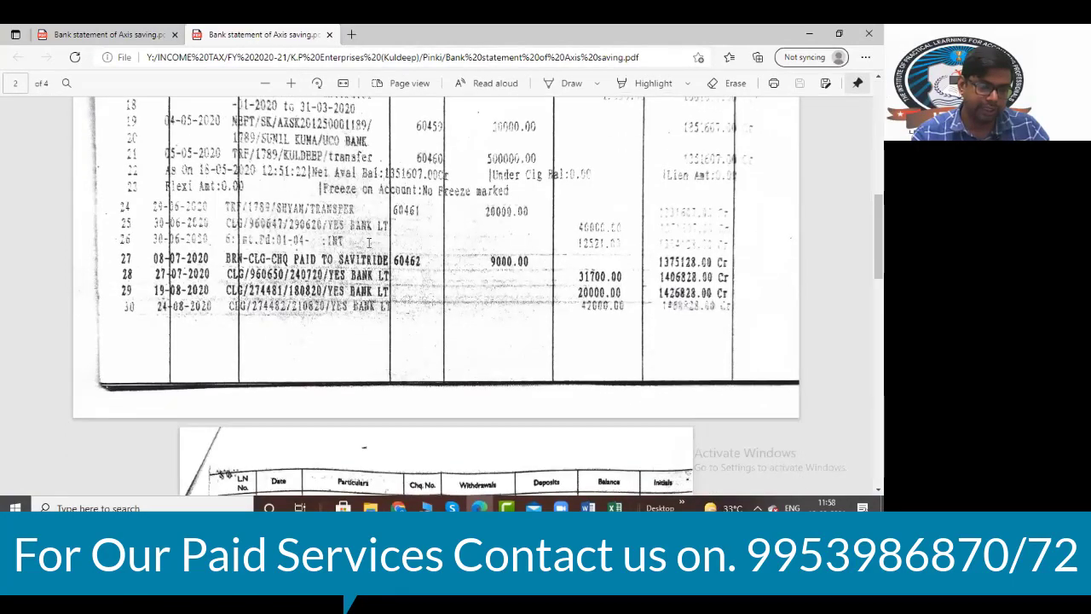
scroll(368, 243, "down", 10)
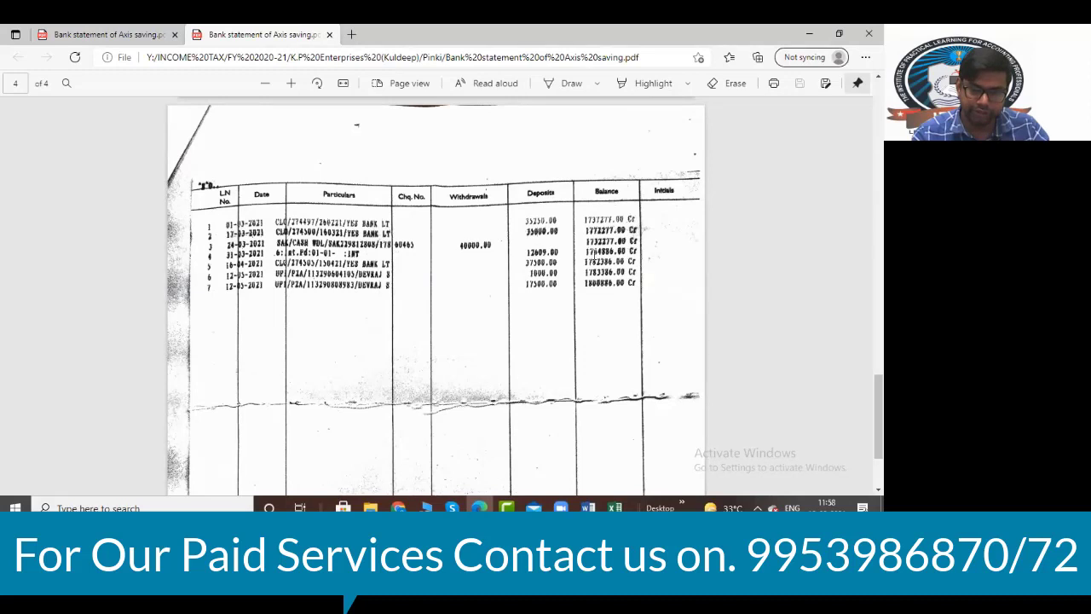
left_click_drag(584, 253, 625, 252)
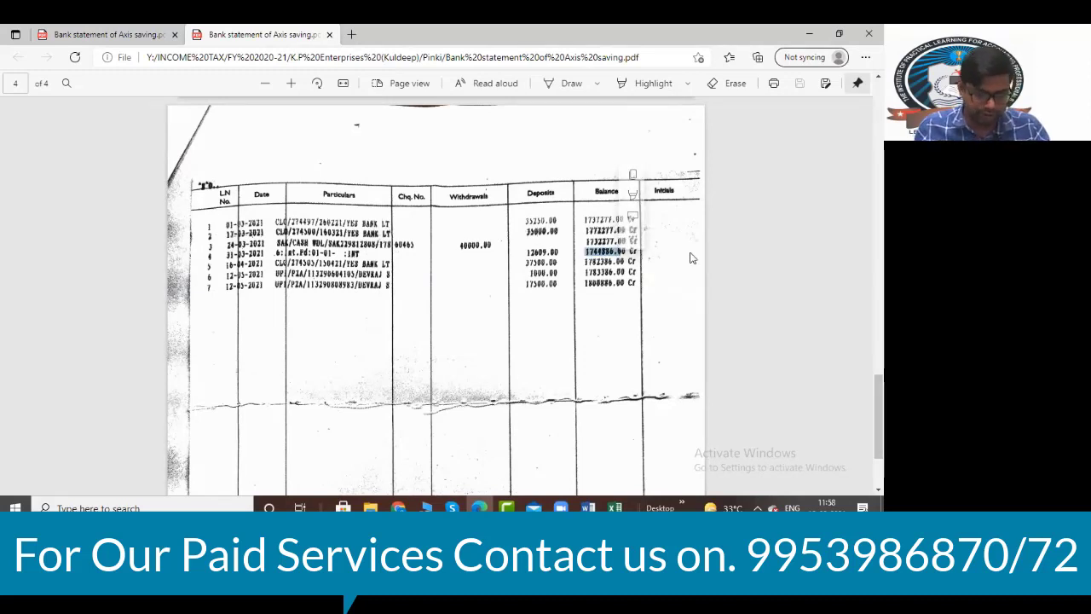
- Return to the financial particulars form and enter 1744886 for balance with banks and 12230 for cash-in-hand
key("alt+Tab")
key("alt+Tab")
key("Tab")
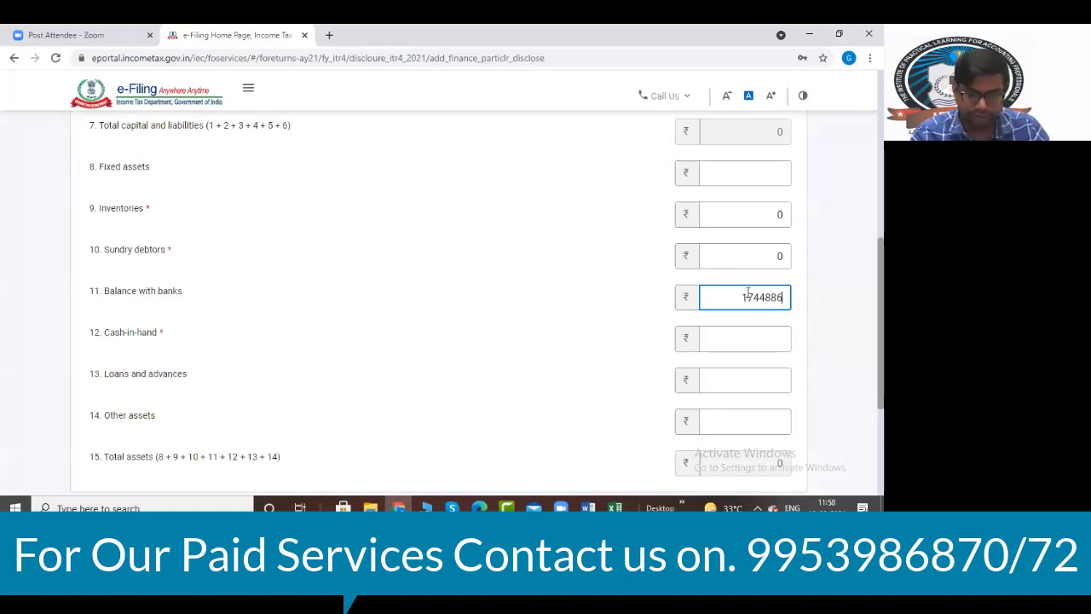
left_click(826, 315)
left_click(729, 340)
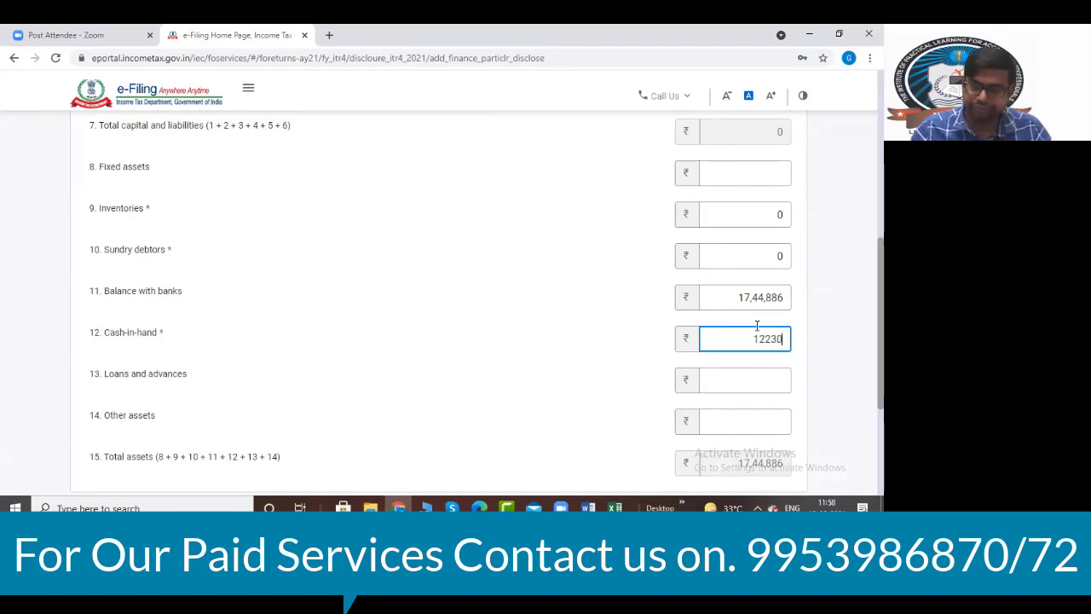
left_click(827, 269)
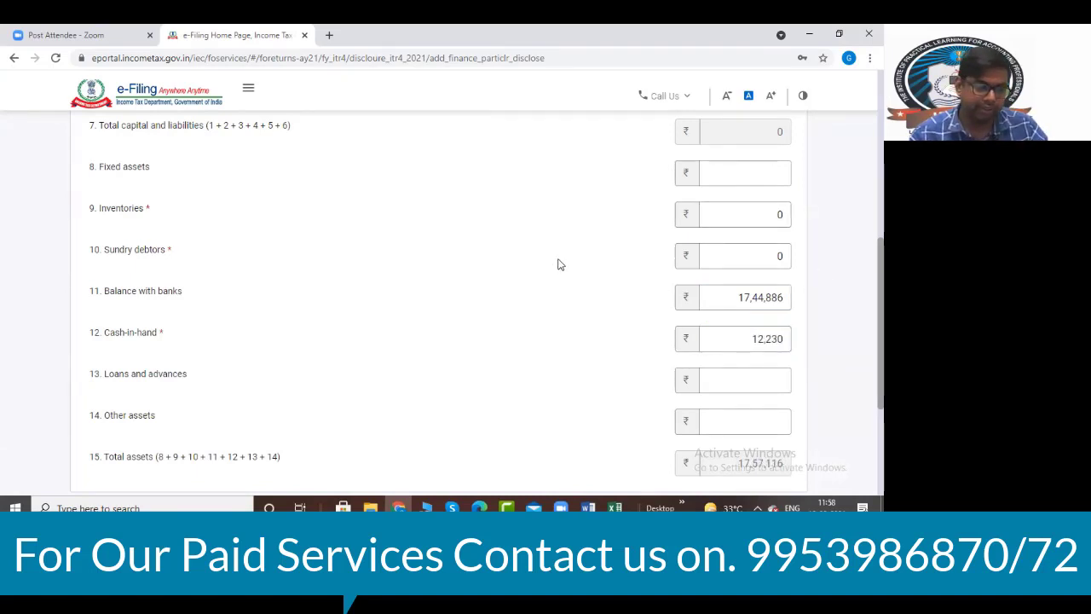
- Recheck the financial particulars from partners' own capital down to total assets and add them to the return
scroll(558, 265, "down", 3)
scroll(558, 264, "up", 3)
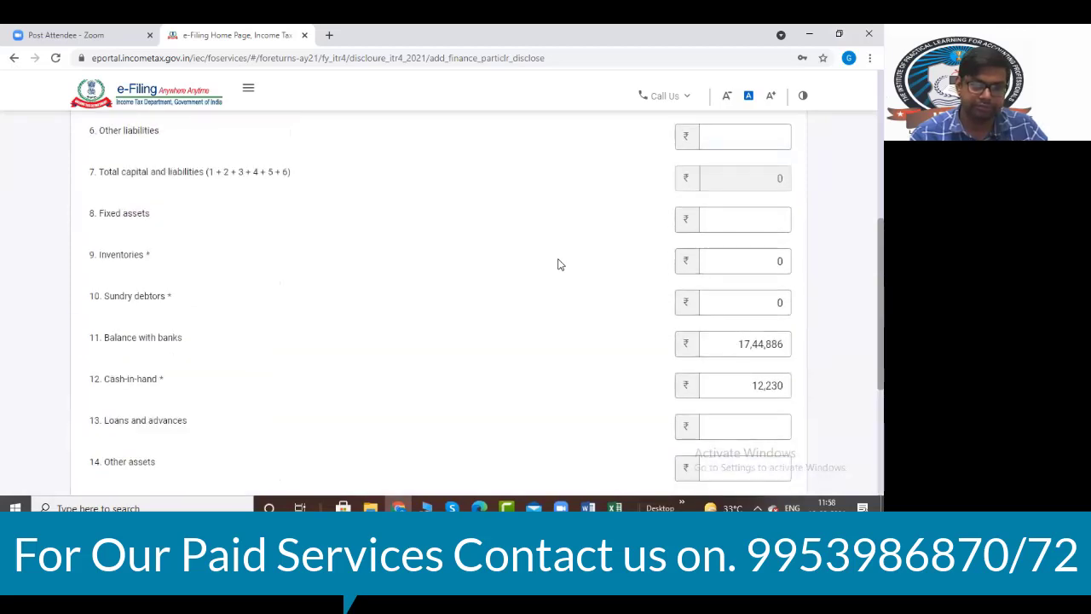
scroll(559, 265, "up", 2)
scroll(558, 264, "up", 2)
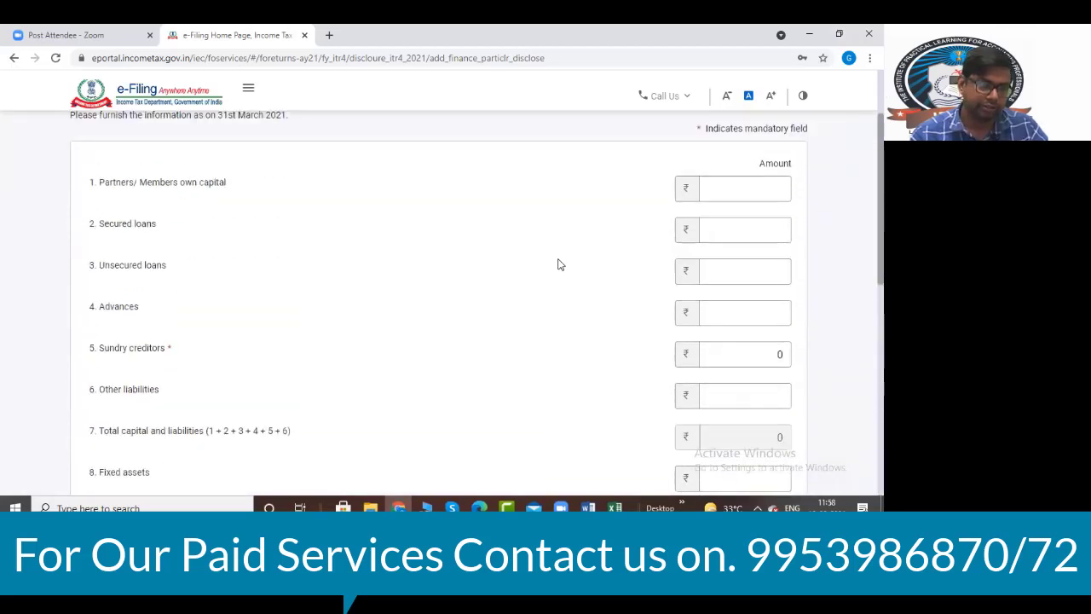
scroll(367, 253, "up", 2)
scroll(366, 253, "down", 2)
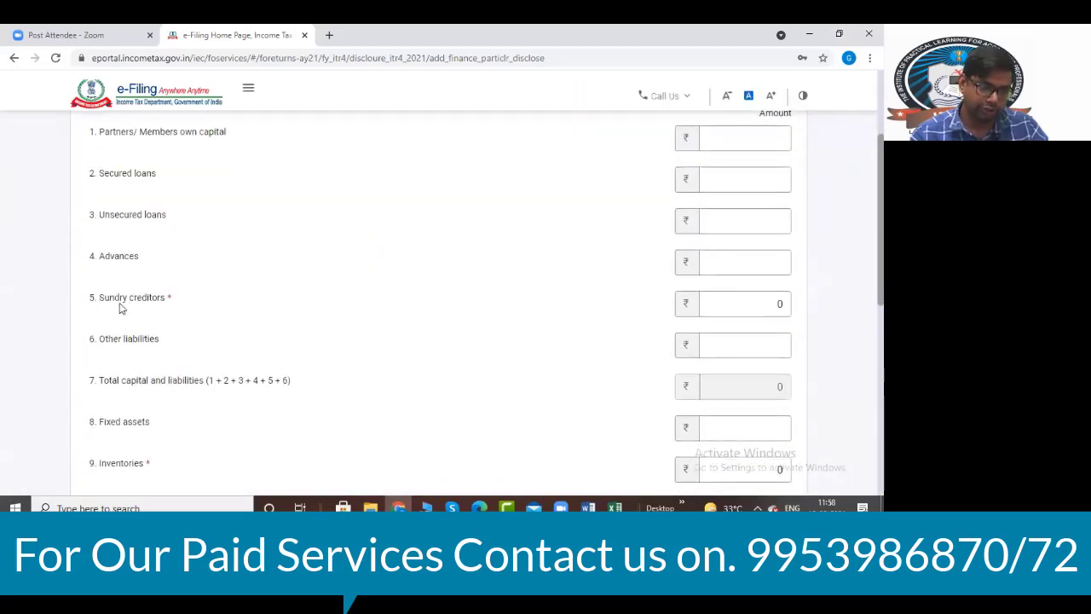
scroll(391, 329, "down", 2)
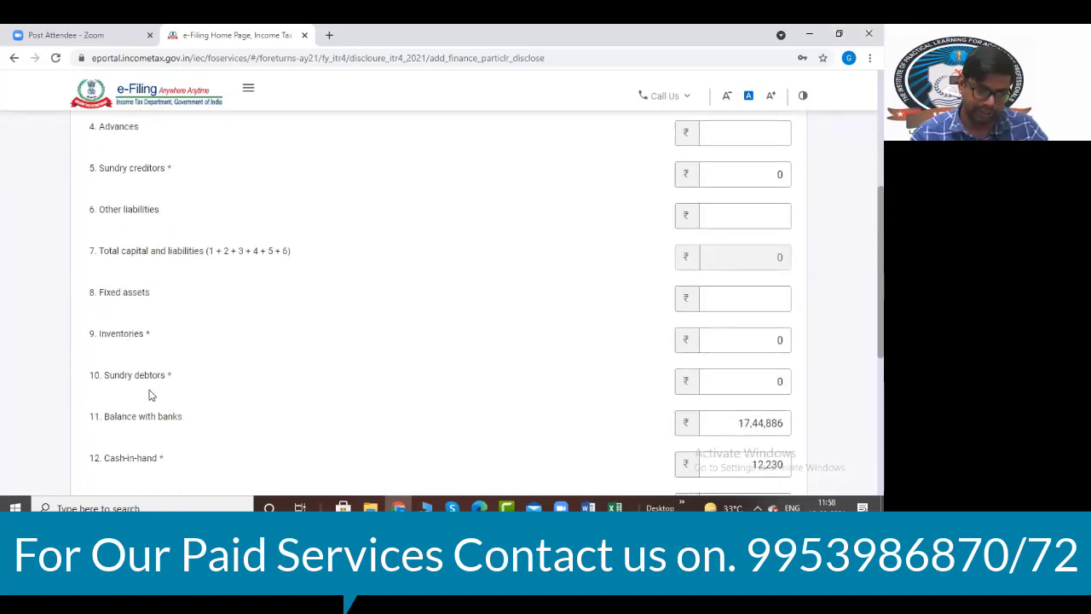
scroll(360, 393, "down", 2)
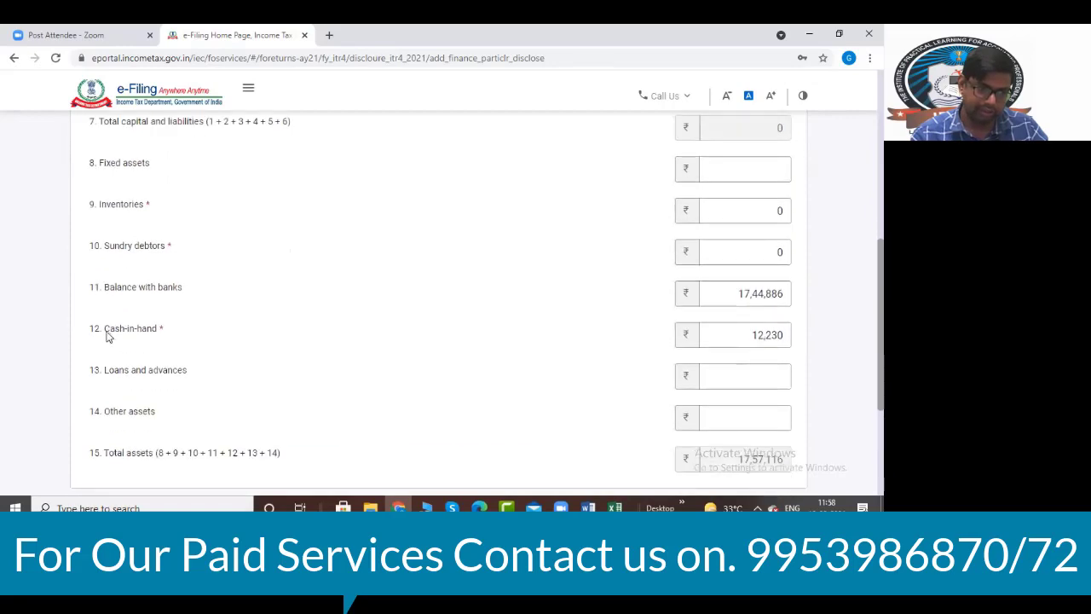
scroll(745, 340, "down", 3)
left_click(759, 339)
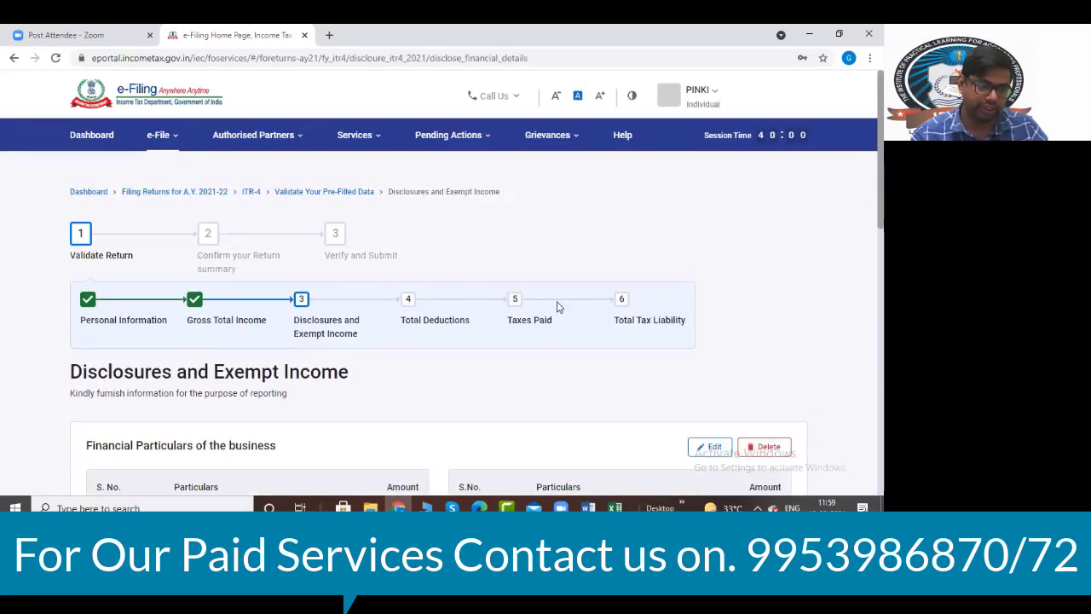
- Review the financial particulars table of the business and confirm the Disclosures and Exempt Income section
scroll(558, 306, "down", 1)
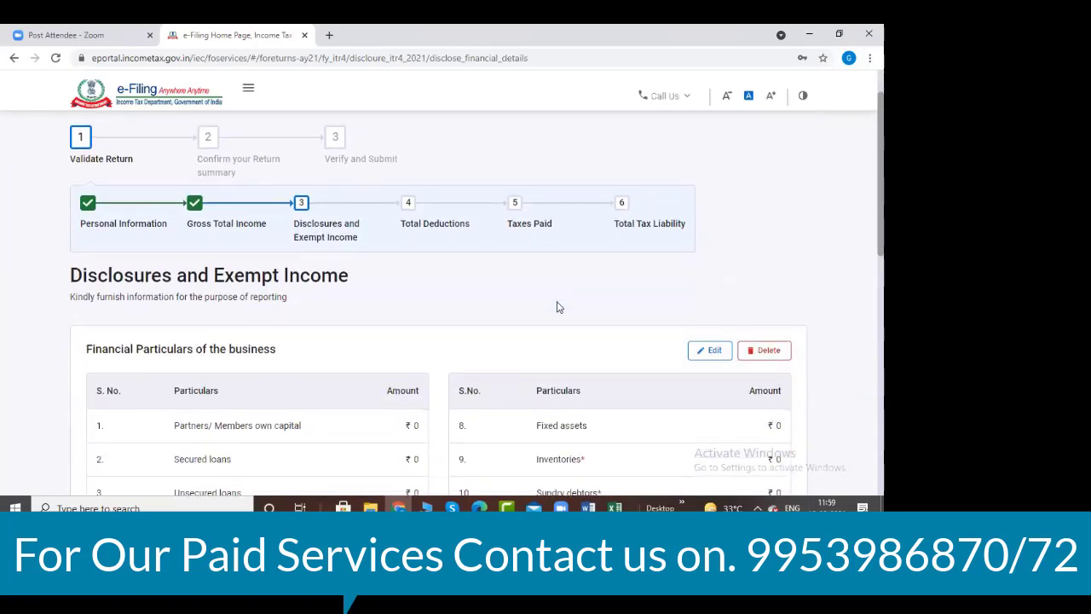
scroll(558, 307, "down", 4)
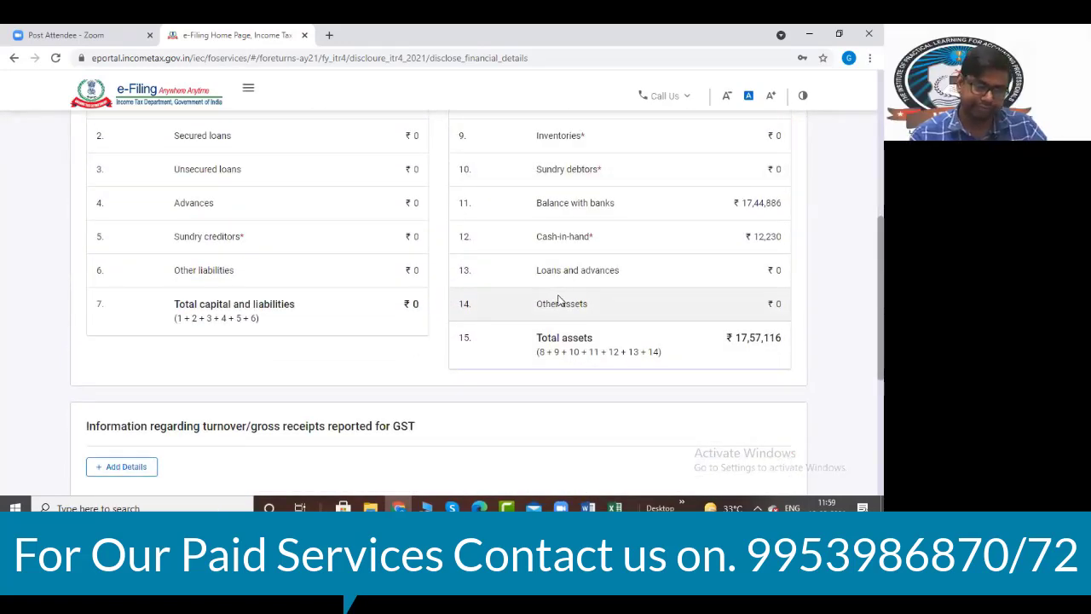
scroll(559, 302, "up", 2)
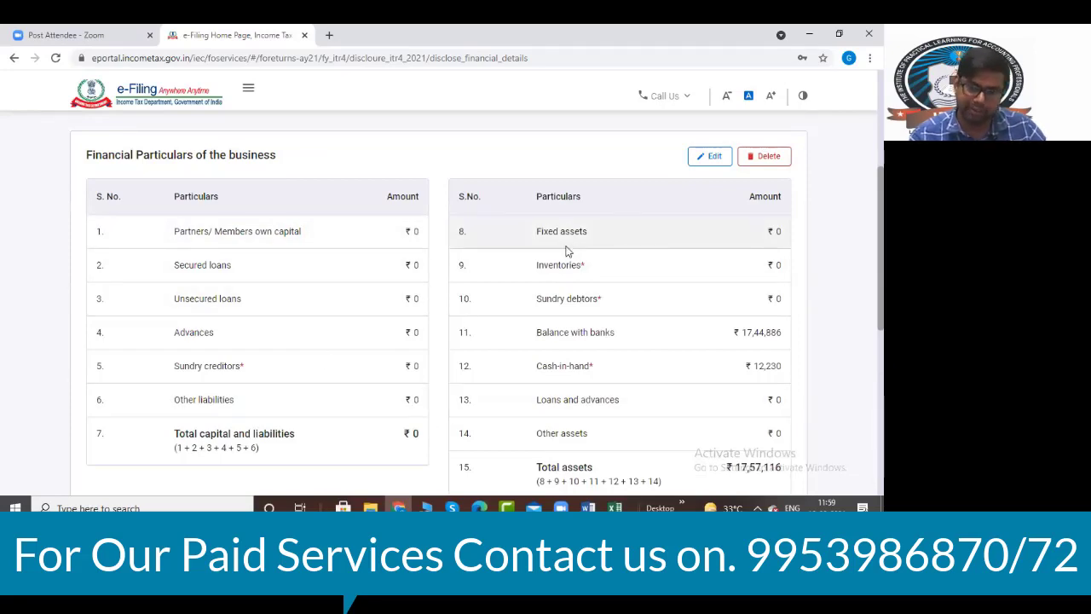
scroll(689, 226, "down", 2)
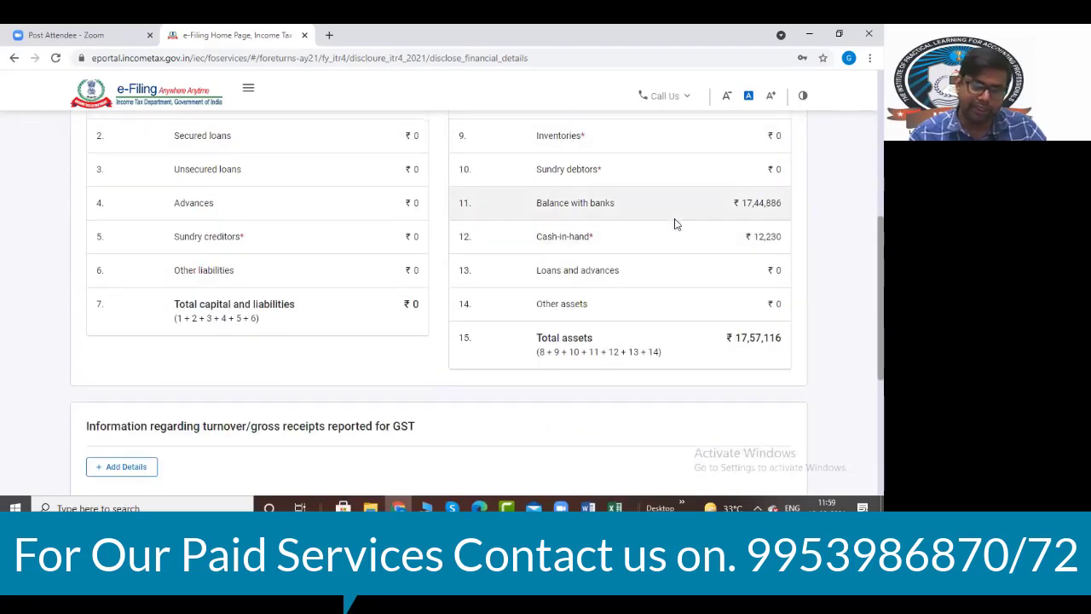
scroll(689, 226, "up", 3)
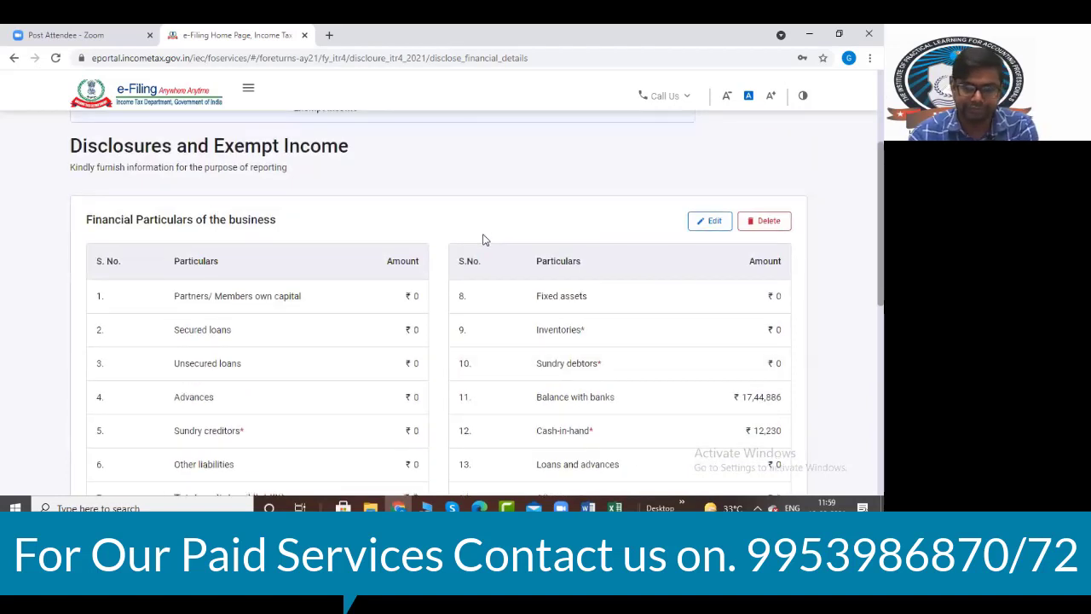
scroll(467, 241, "down", 1)
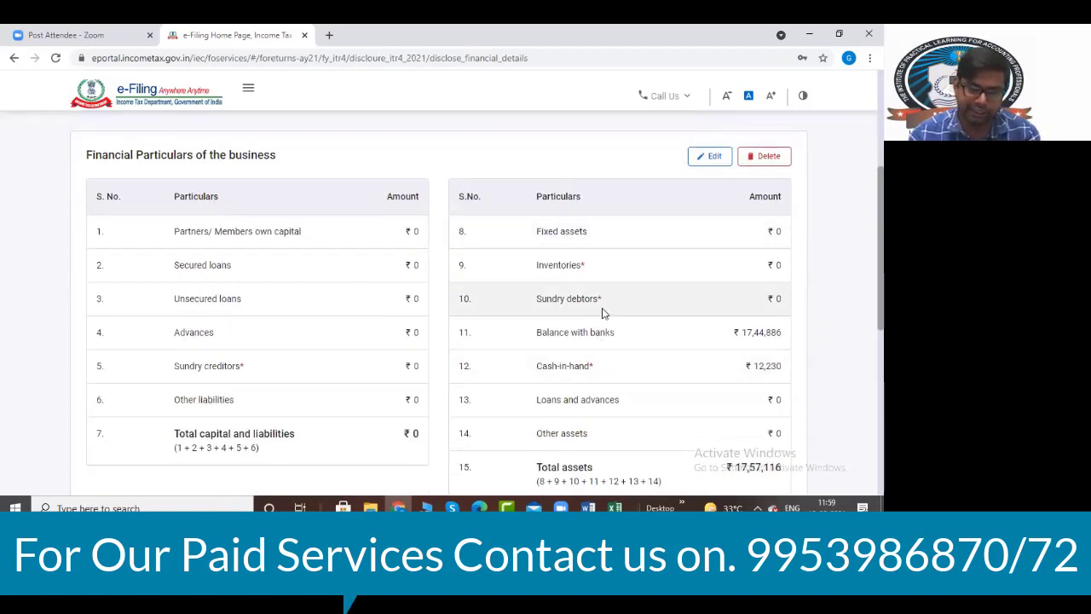
scroll(711, 295, "down", 5)
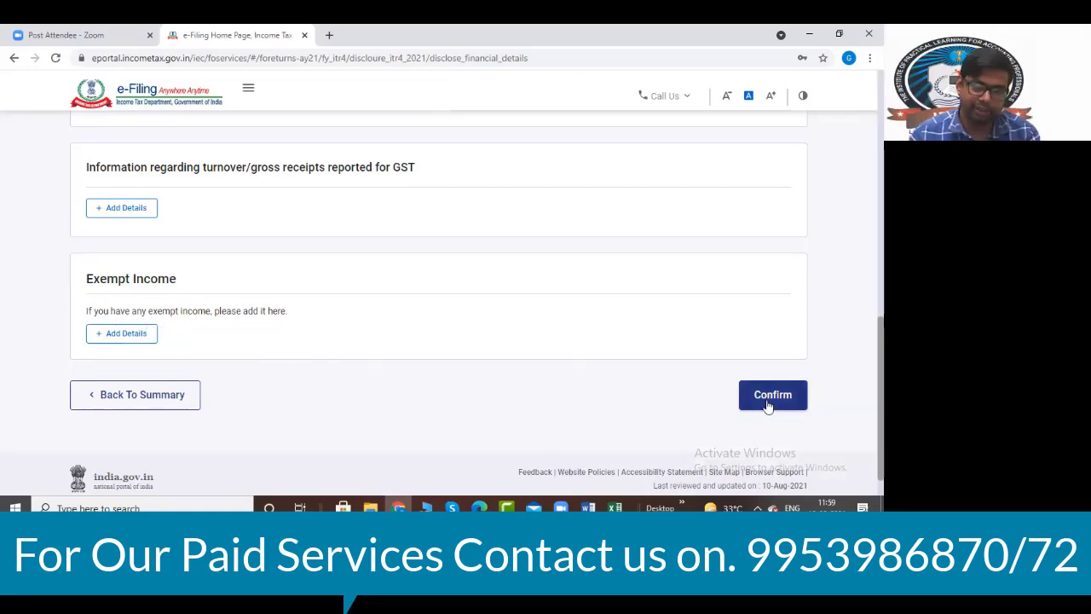
left_click(793, 396)
- Open Total Deductions from the return summary and answer No for donations paid, section 80GG and section 80C
scroll(482, 317, "down", 4)
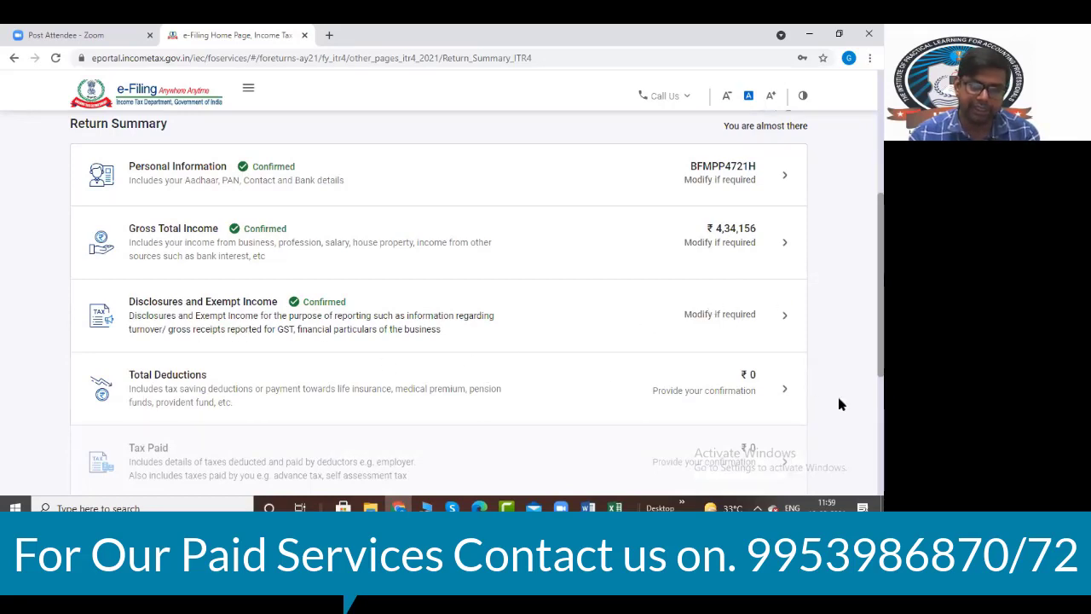
left_click(775, 389)
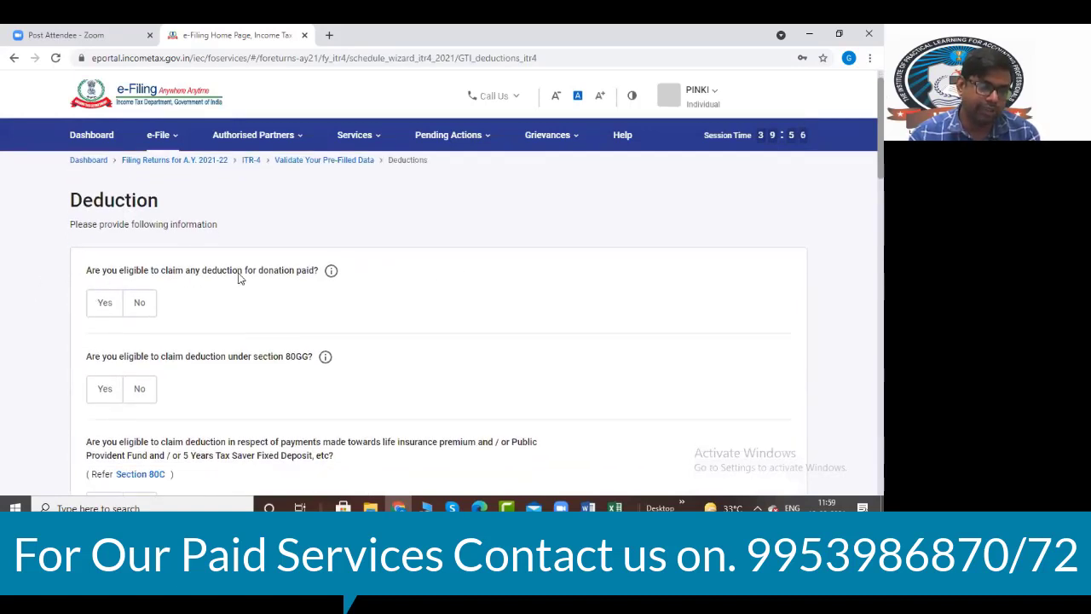
left_click(139, 308)
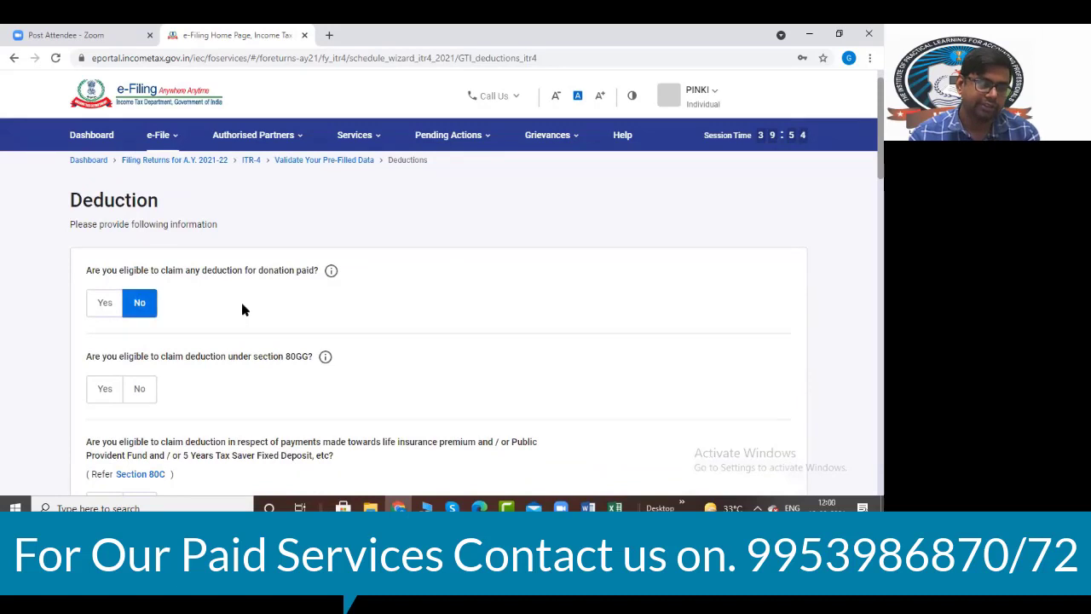
scroll(293, 286, "down", 1)
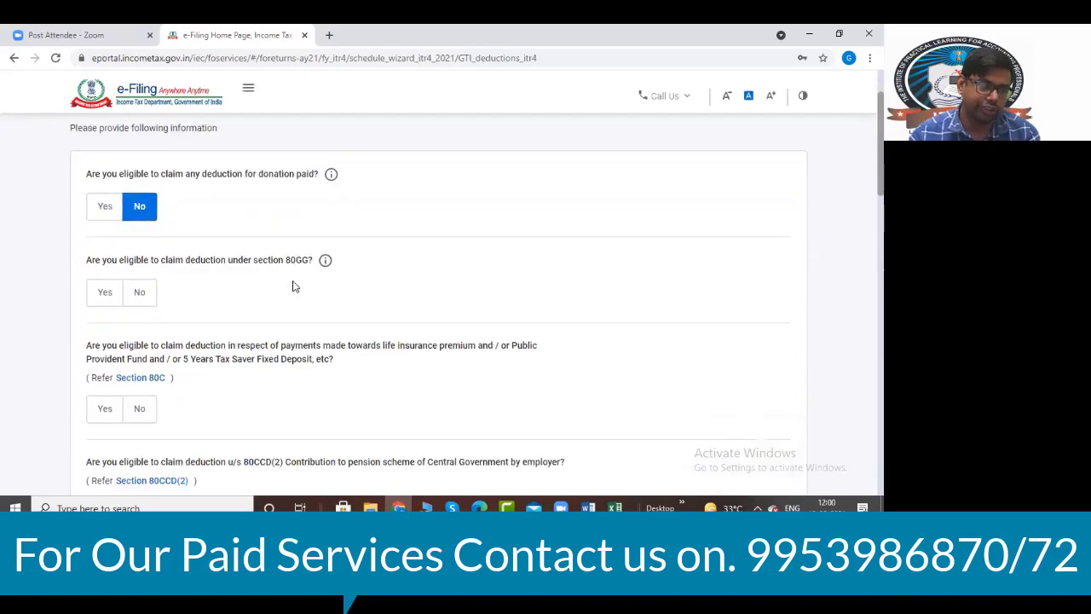
left_click(151, 292)
scroll(265, 294, "down", 1)
scroll(265, 294, "down", 1)
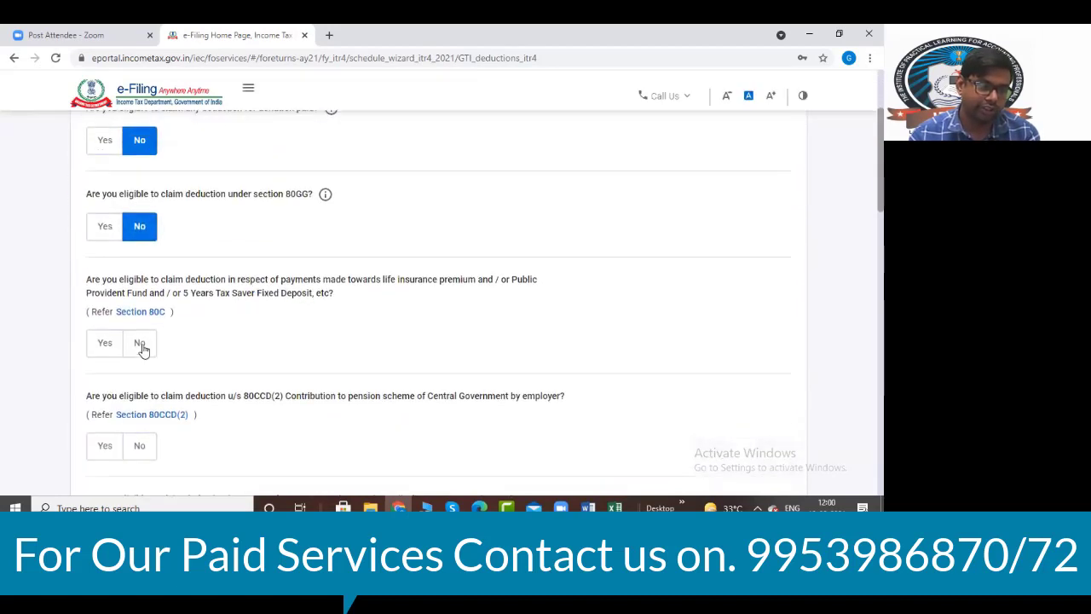
left_click(139, 344)
scroll(245, 320, "down", 2)
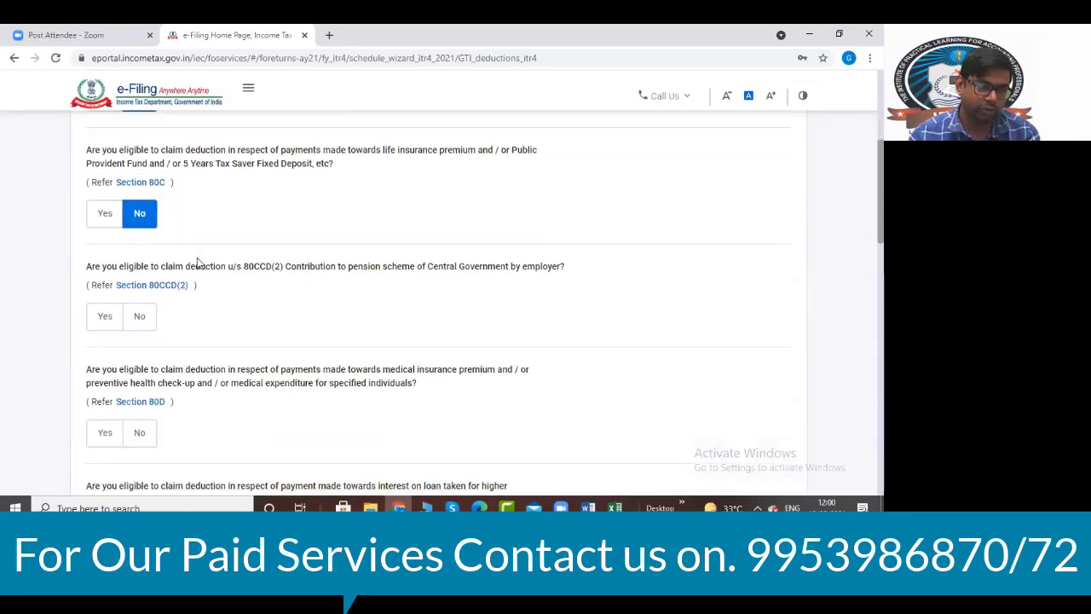
- Try to answer No for section 80CCD(2), and answer No for the medical insurance (80D) and education loan interest (80E) deductions
double_click(140, 317)
scroll(216, 309, "down", 1)
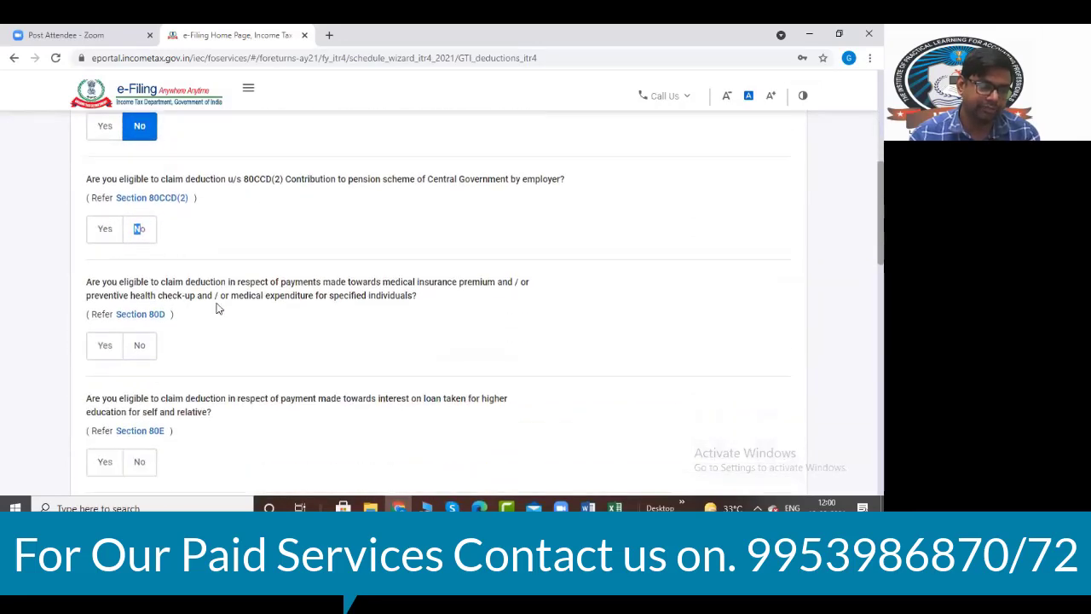
scroll(216, 309, "down", 1)
left_click(140, 302)
scroll(263, 292, "down", 2)
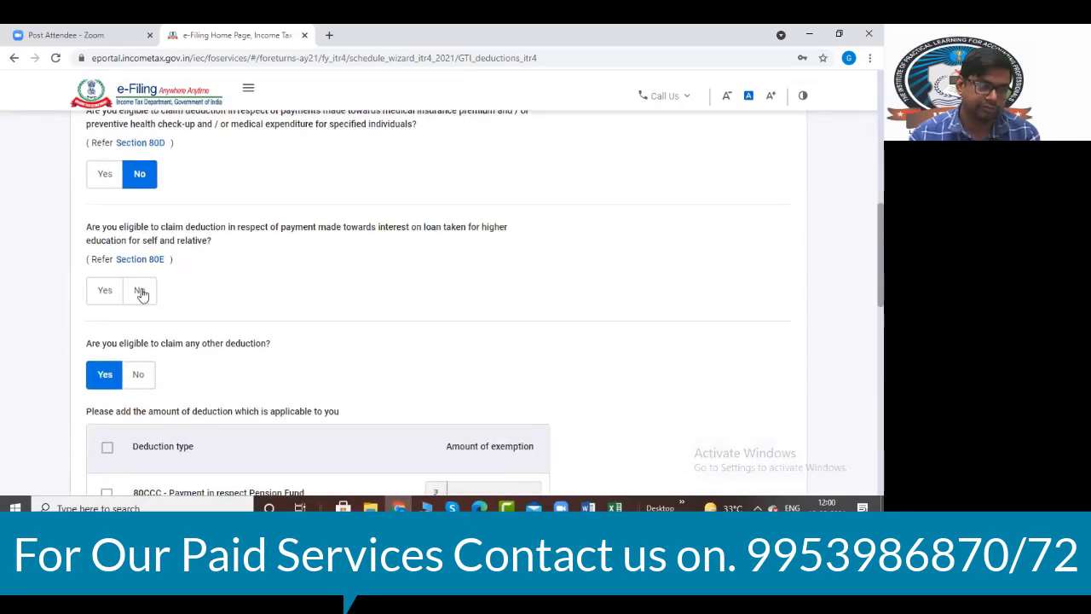
left_click(140, 291)
scroll(285, 287, "down", 2)
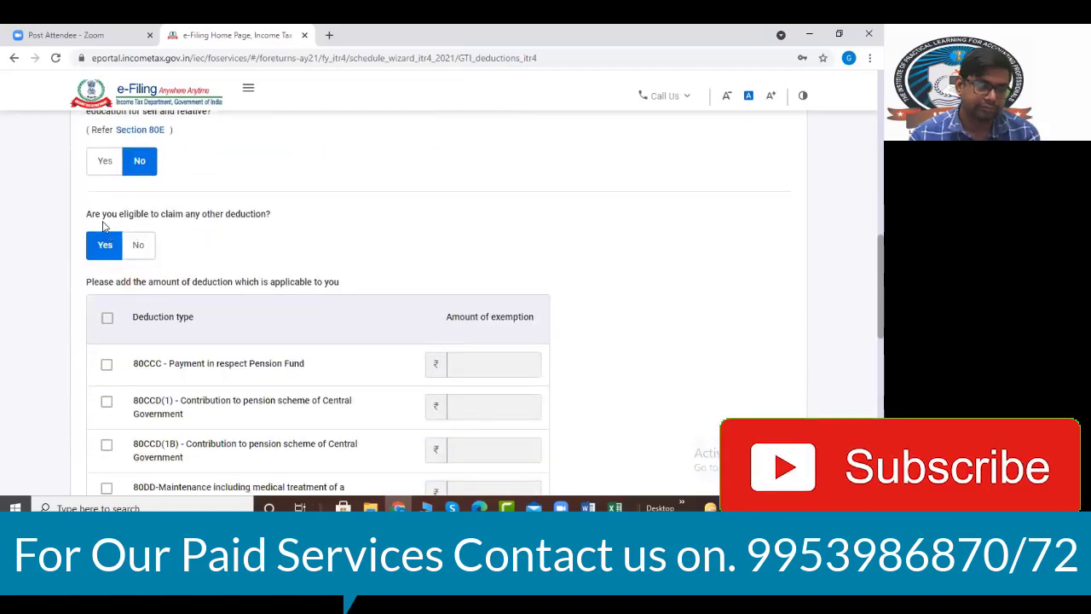
- Claim the 80TTA deduction for savings bank interest with an amount of ₹10,000 and read its limit note
scroll(277, 239, "down", 6)
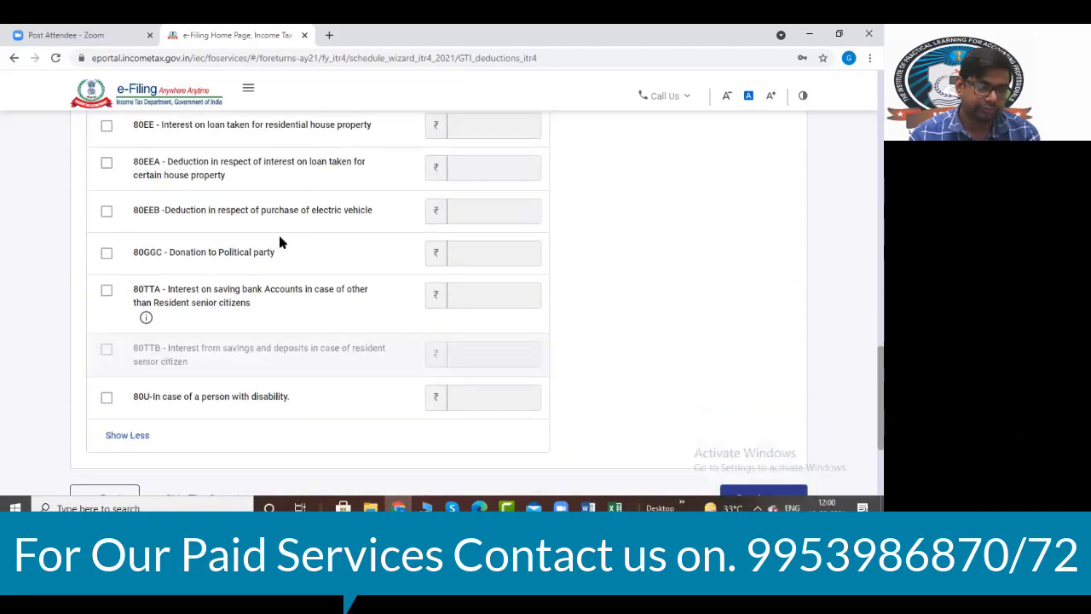
scroll(280, 243, "down", 1)
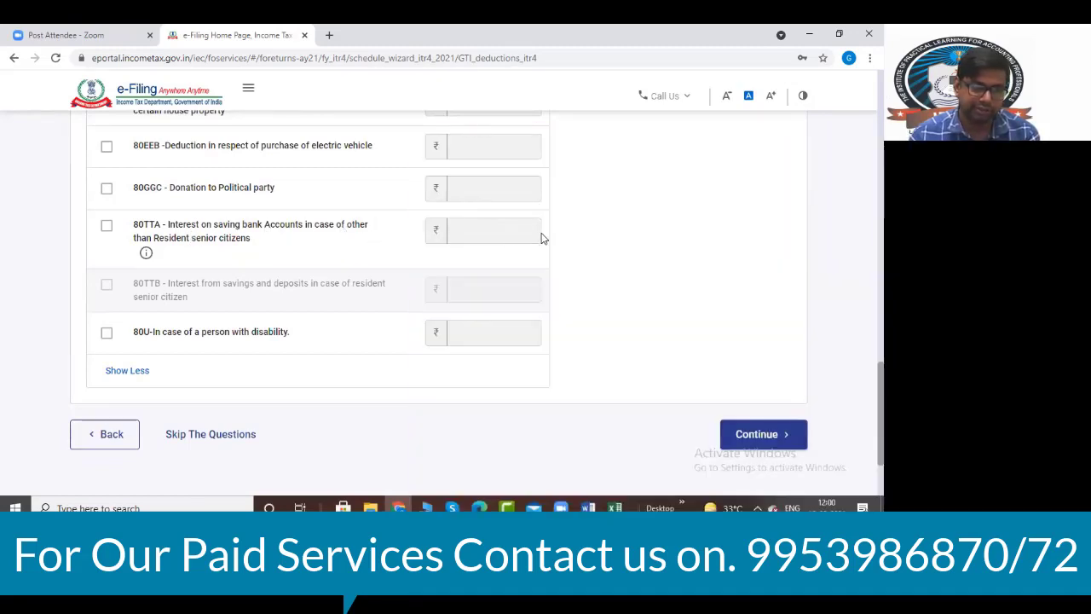
scroll(541, 239, "up", 3)
scroll(541, 239, "up", 4)
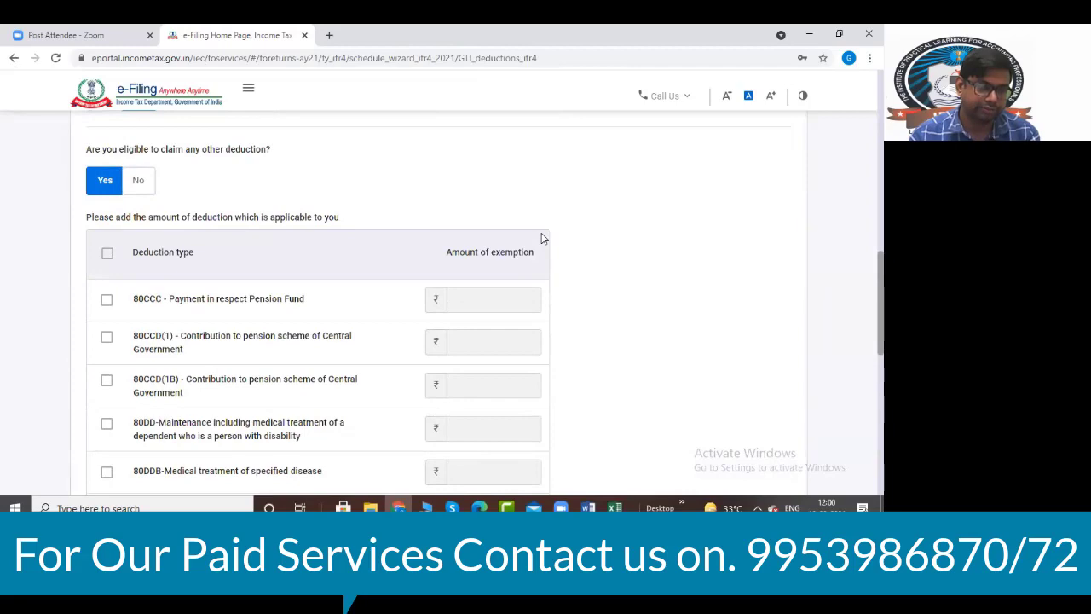
scroll(541, 239, "down", 6)
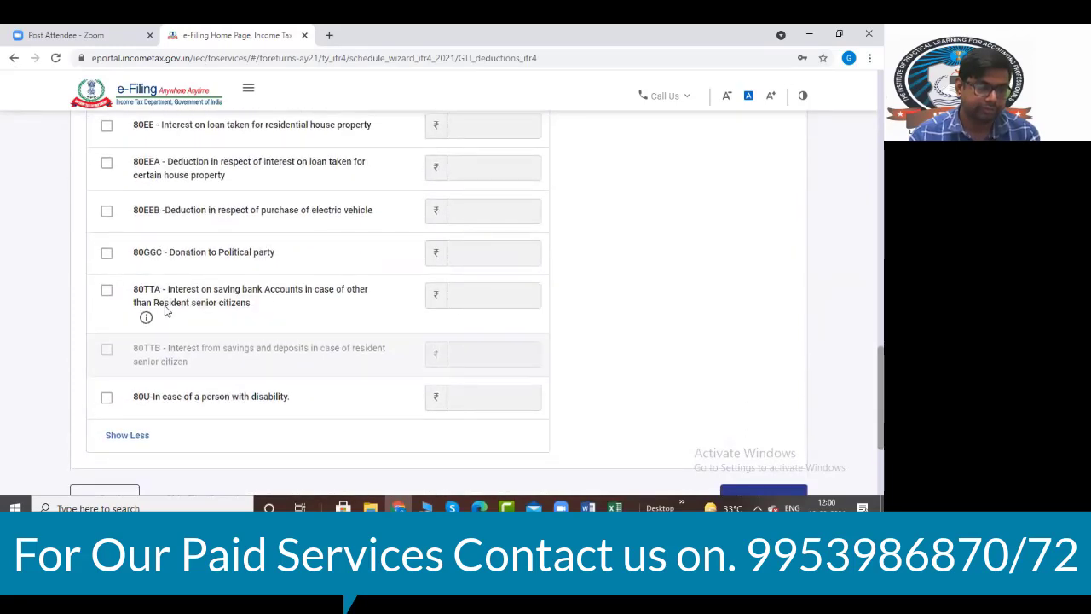
left_click(106, 290)
left_click(508, 305)
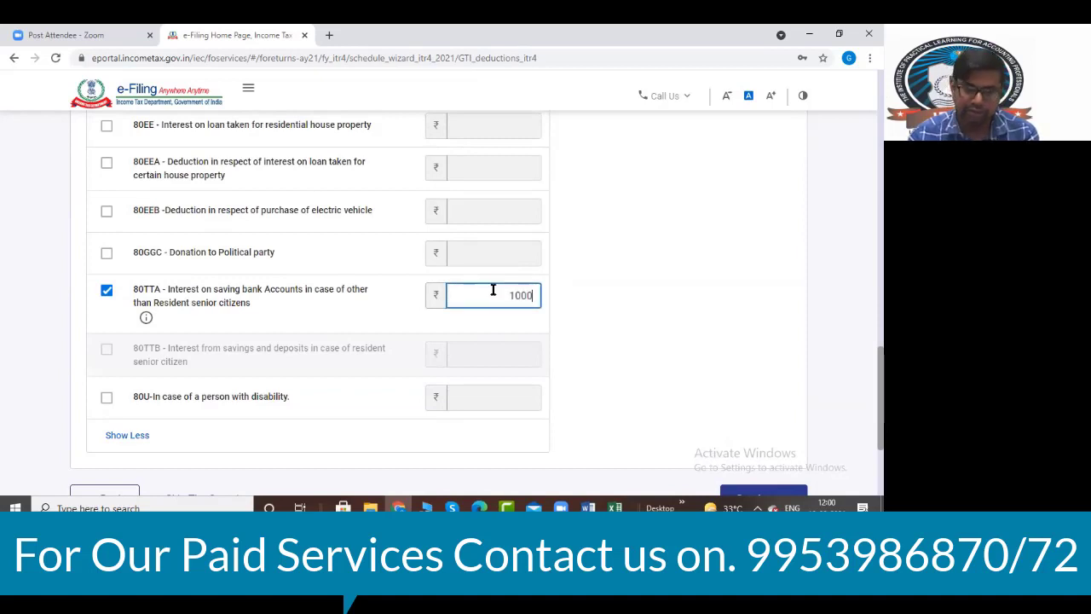
left_click(641, 296)
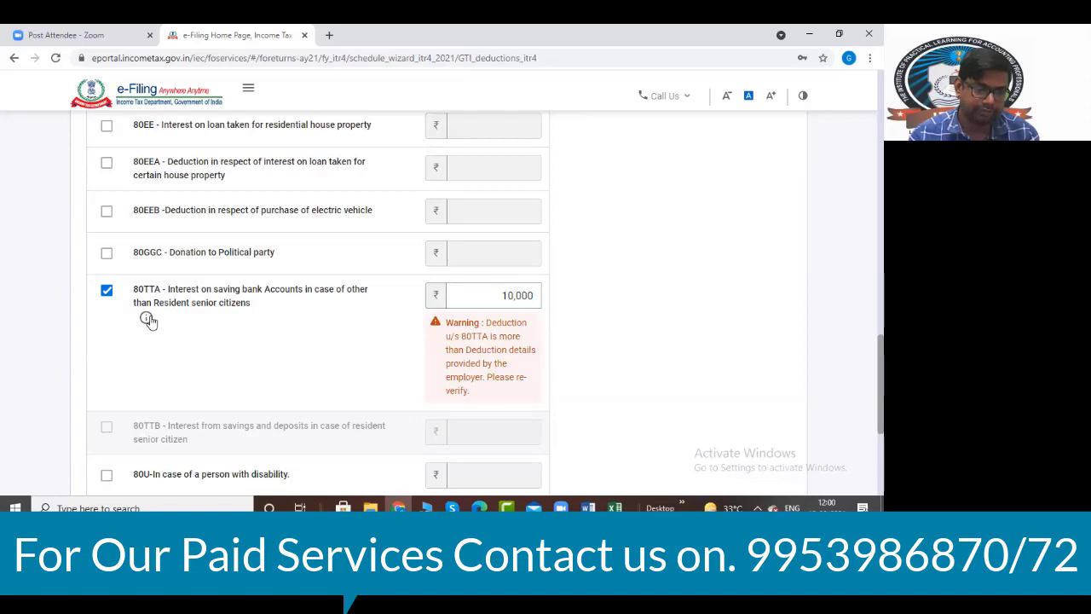
mouse_move(148, 319)
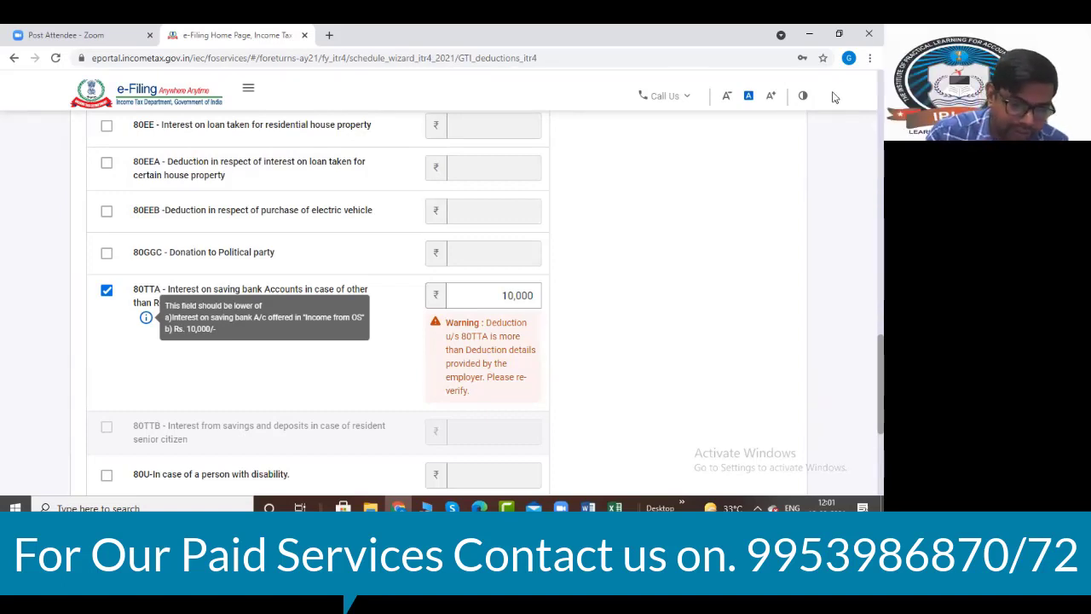
left_click(468, 292)
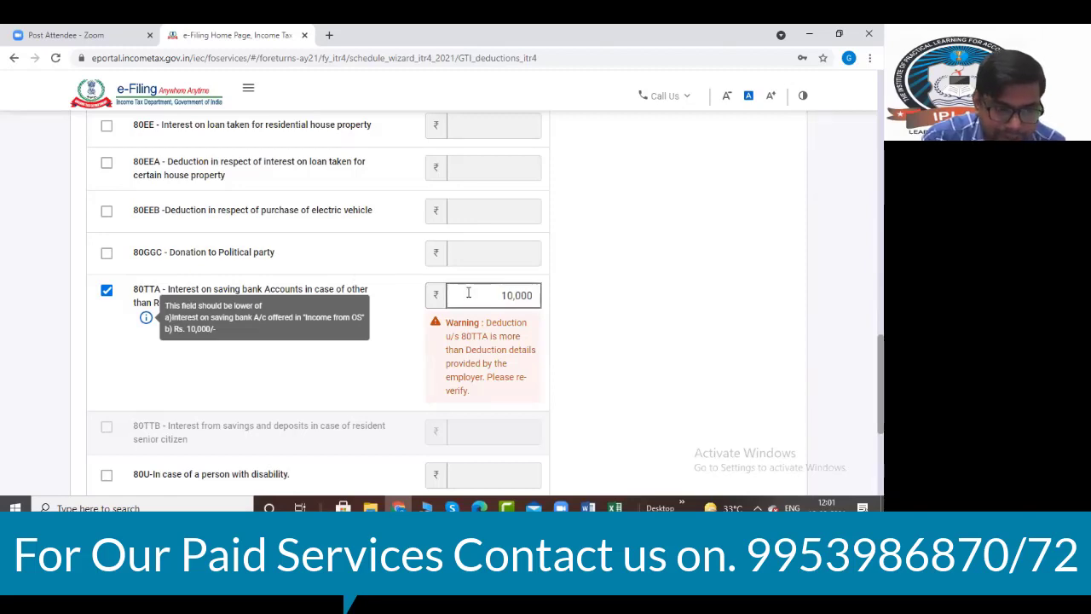
- Look through the other deduction types from 80CCC to 80U and continue to the deductions verification
scroll(567, 285, "up", 6)
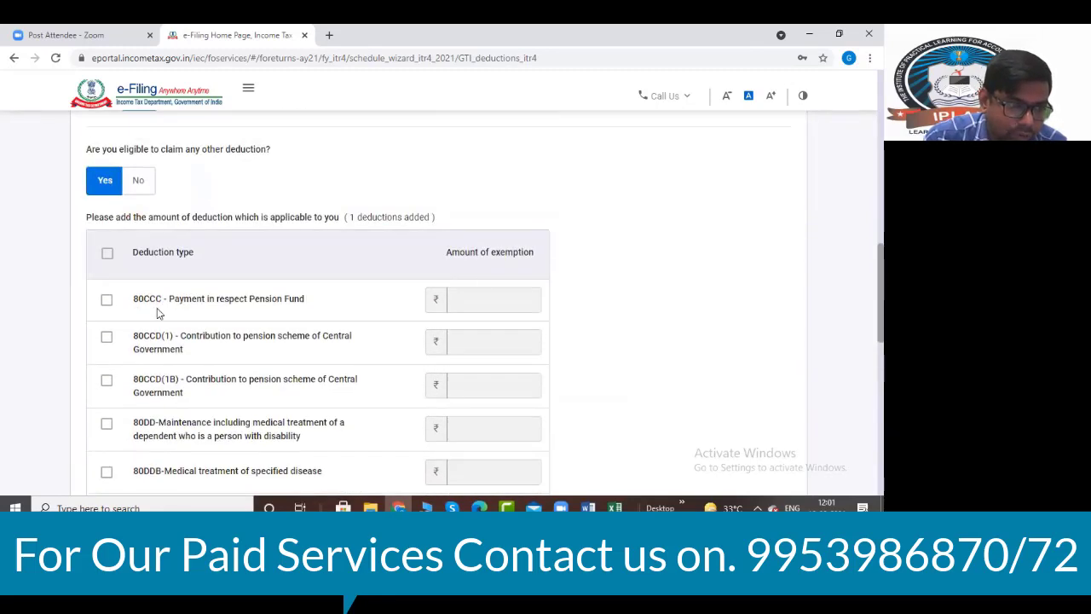
scroll(293, 298, "up", 3)
scroll(292, 297, "down", 3)
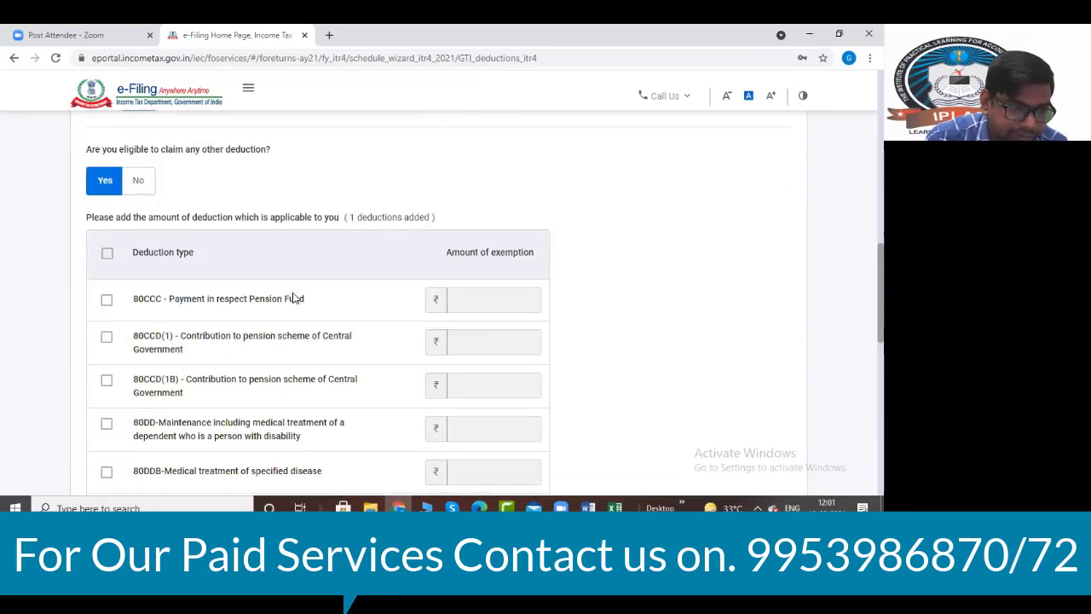
scroll(293, 298, "down", 2)
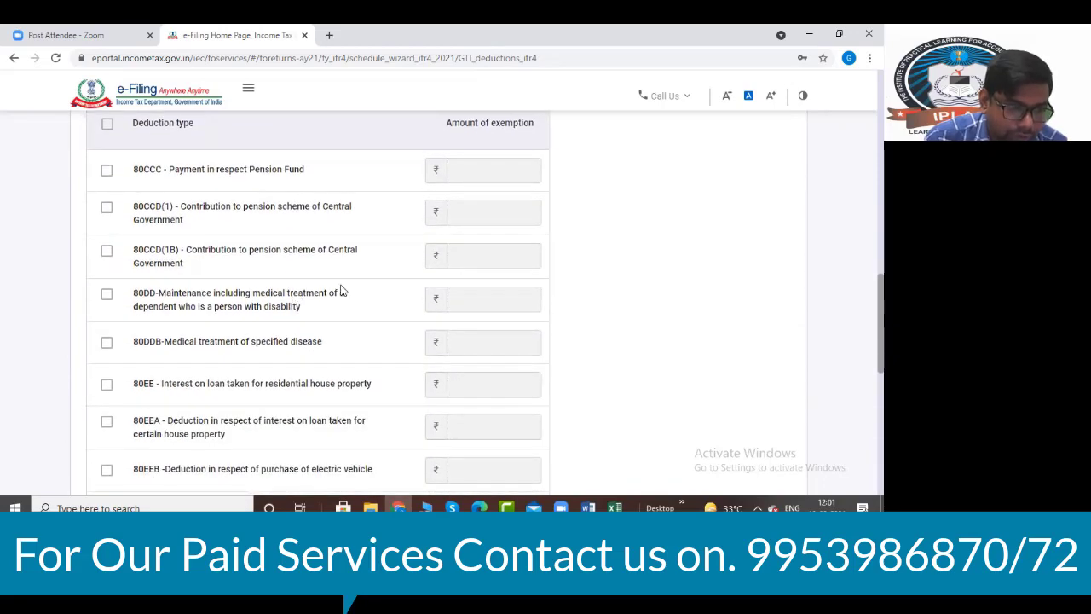
scroll(223, 354, "down", 2)
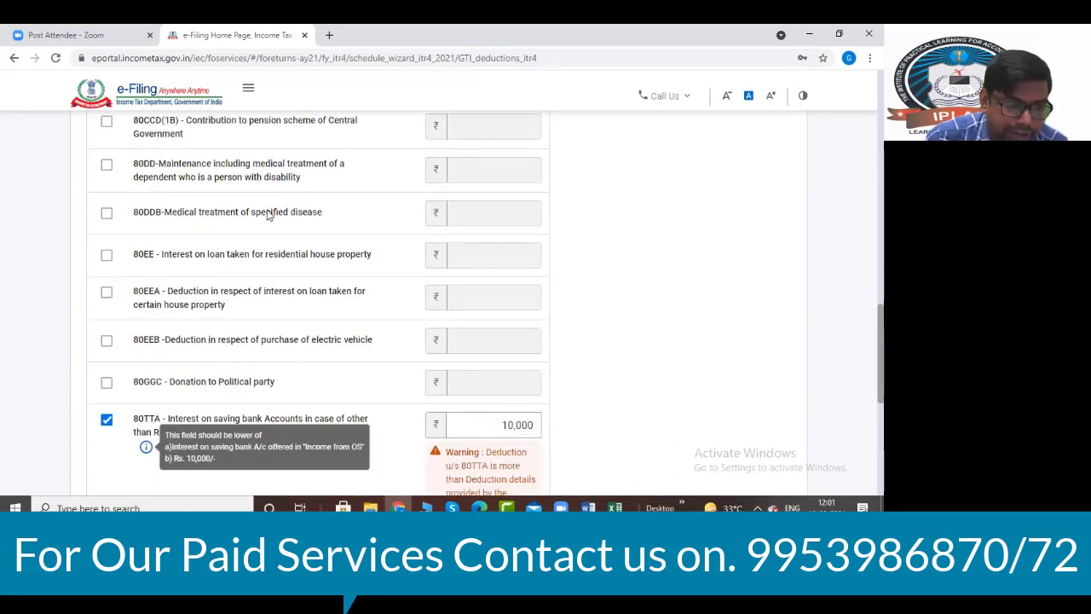
scroll(268, 213, "up", 3)
scroll(227, 292, "down", 1)
scroll(226, 292, "down", 10)
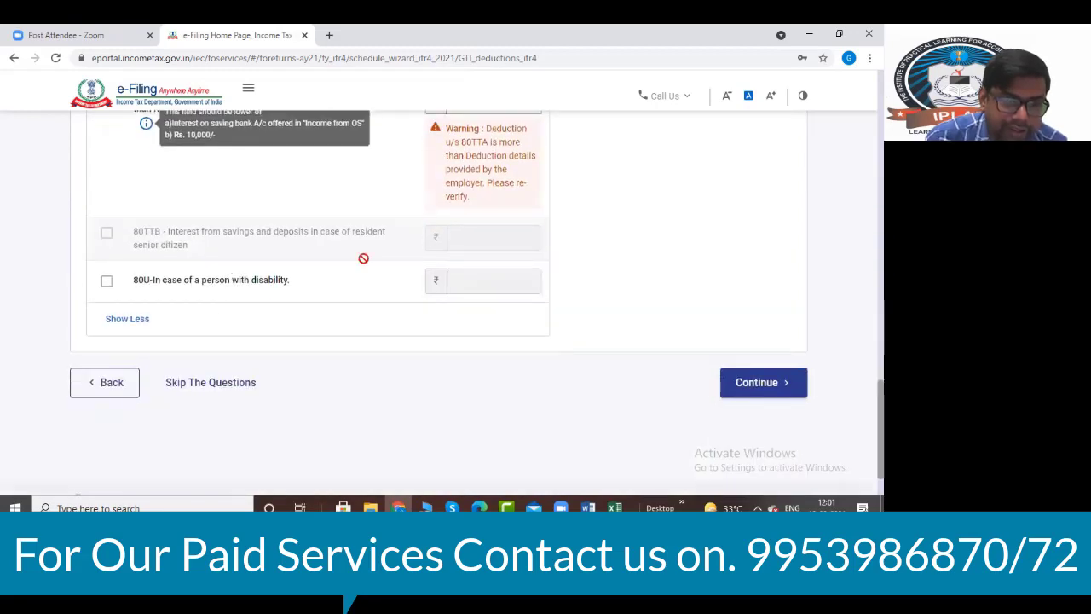
scroll(363, 255, "up", 2)
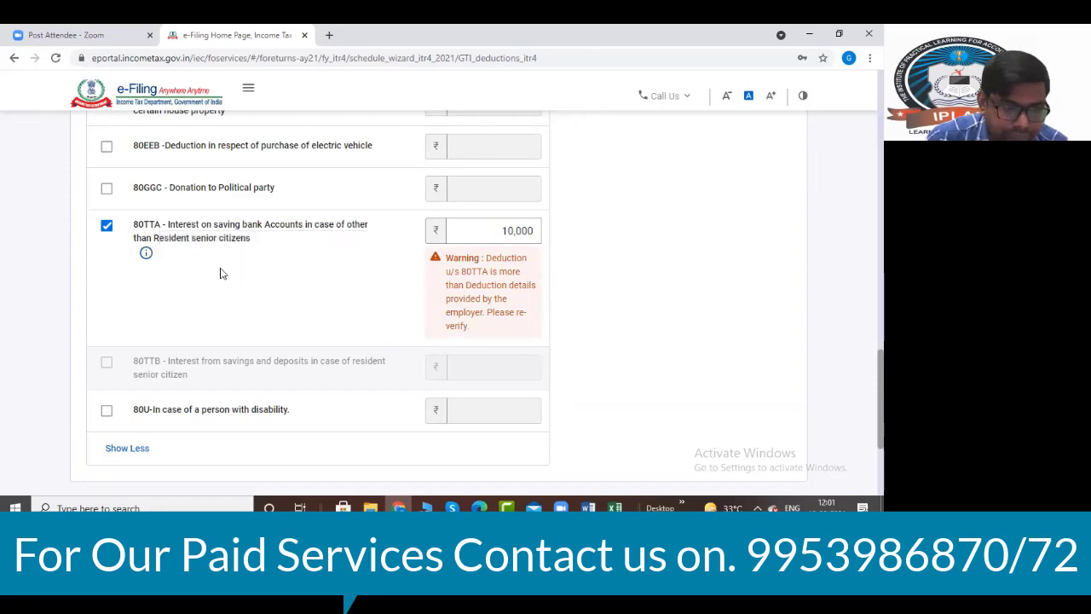
scroll(591, 343, "down", 2)
left_click(755, 315)
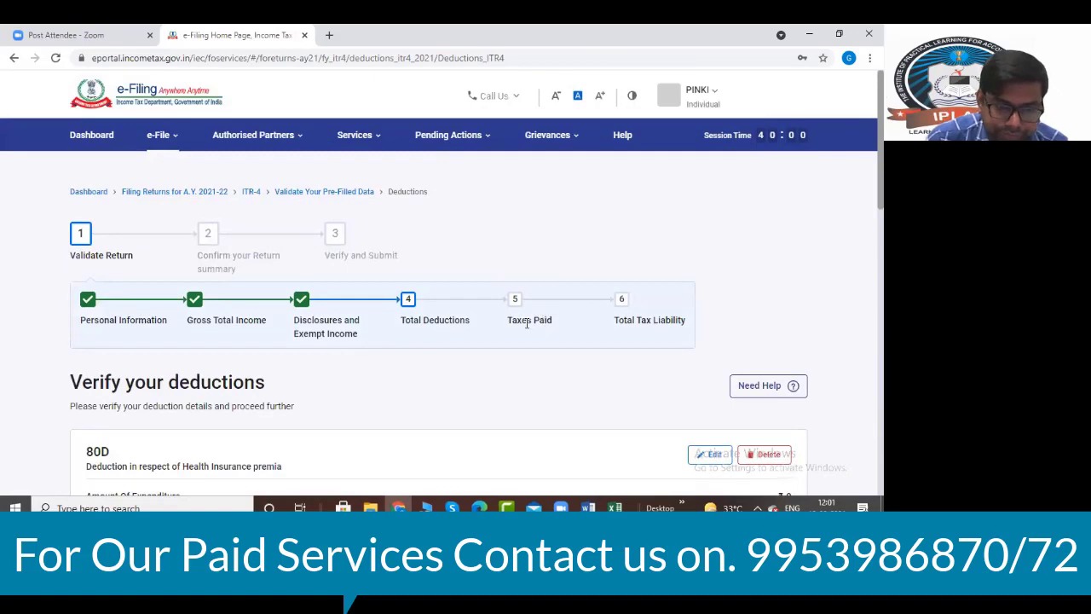
- Check the 80D and 80TTA entries under Verify your deductions, then open the 80TTA deduction for editing and save it
scroll(512, 278, "down", 3)
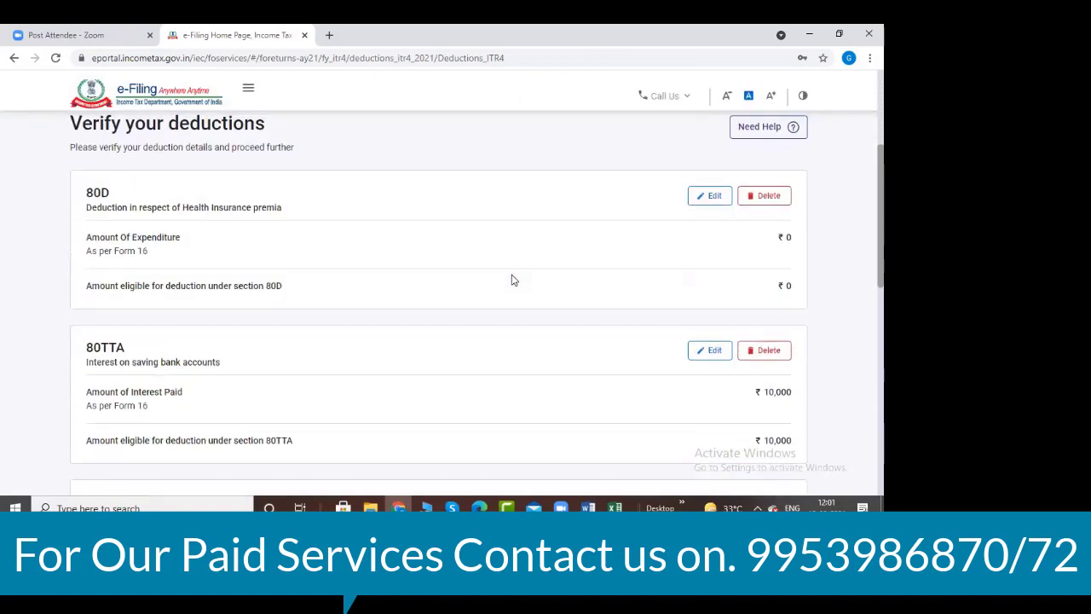
scroll(512, 280, "down", 2)
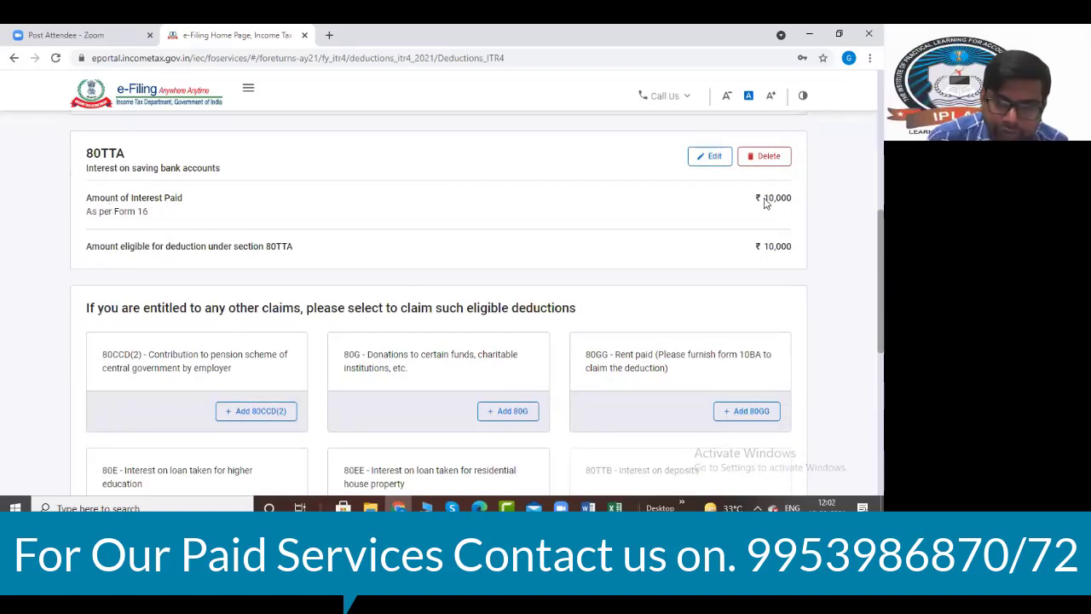
left_click_drag(774, 198, 756, 198)
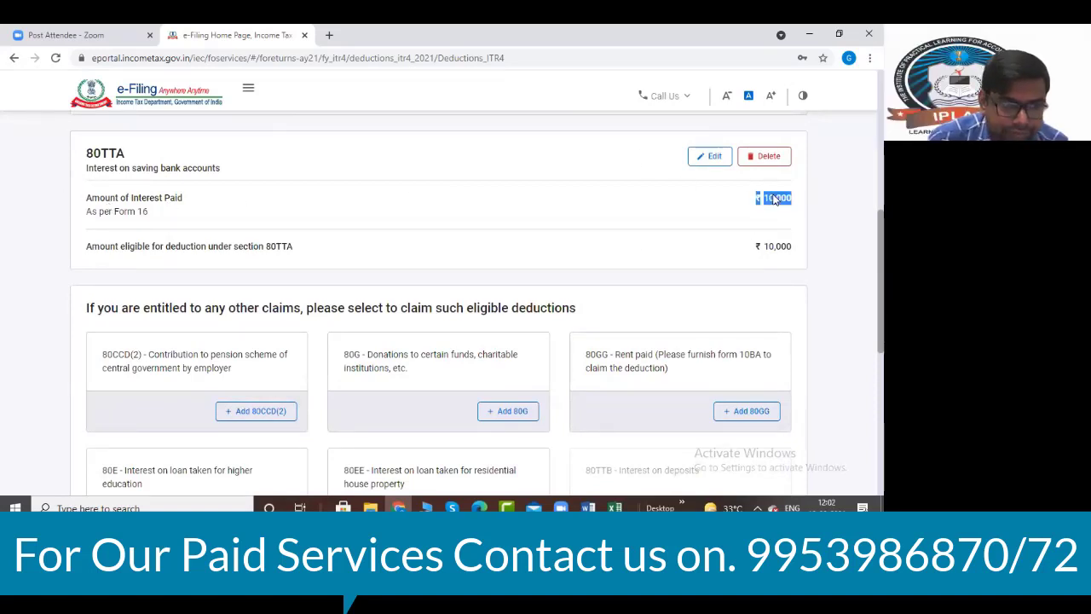
left_click(724, 162)
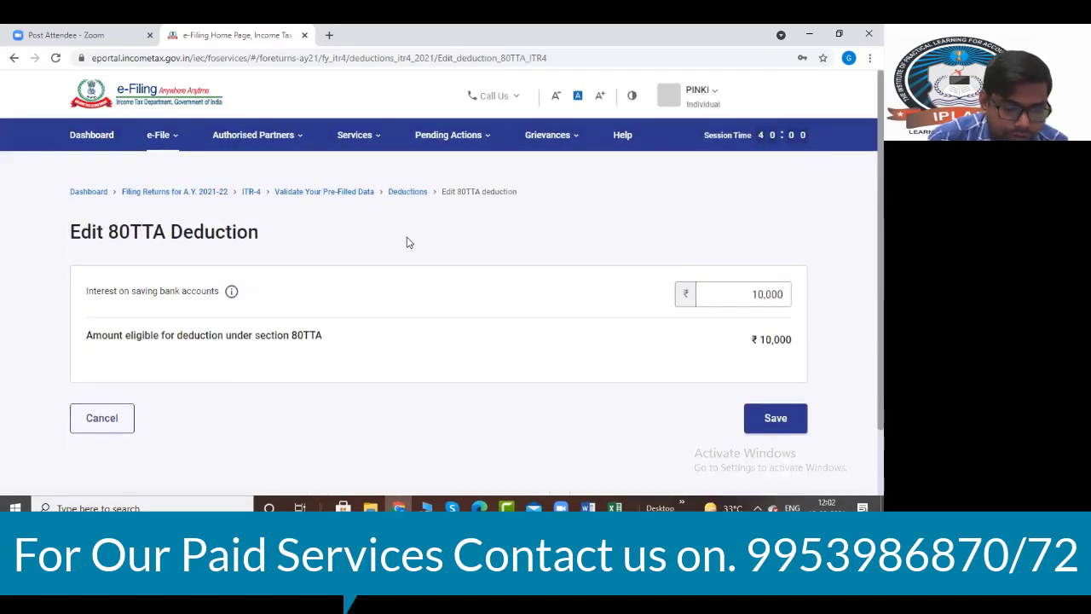
scroll(407, 243, "down", 1)
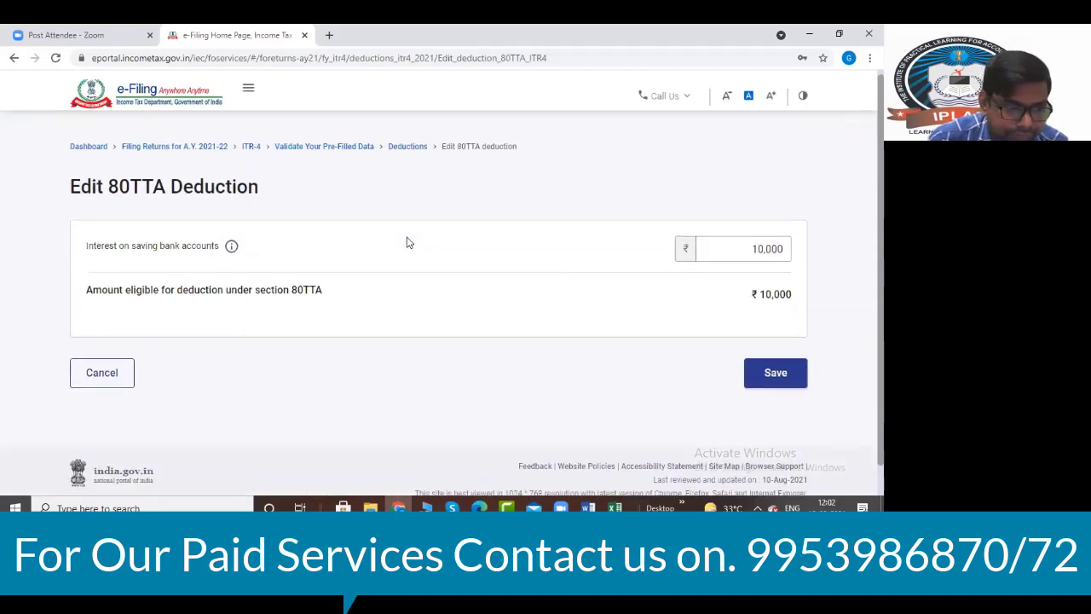
left_click(774, 372)
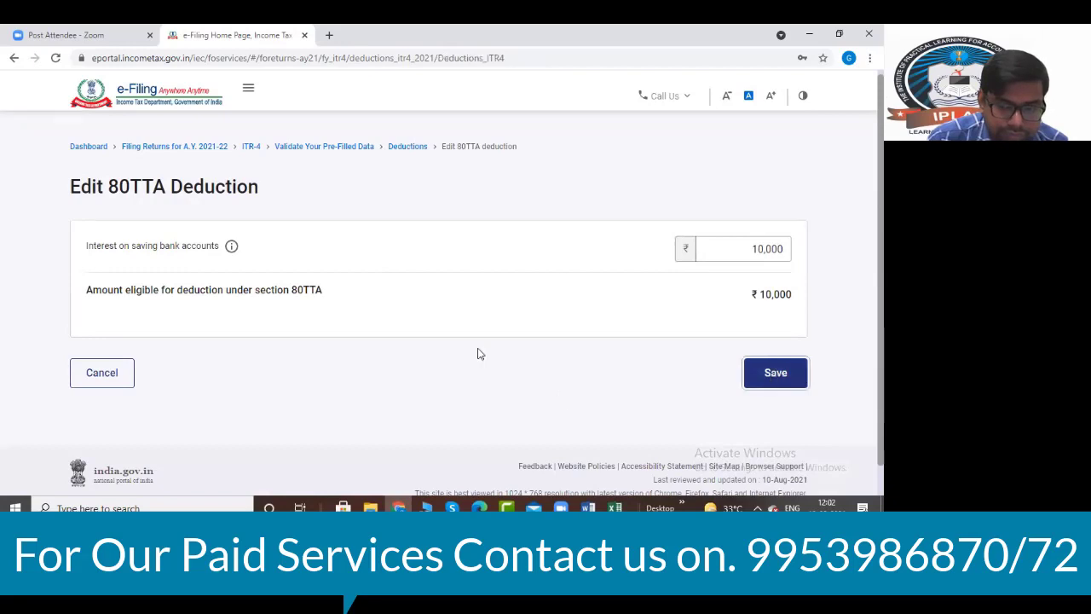
- Set the interest on saving bank accounts in the 80TTA deduction to 0 and save it
scroll(572, 314, "down", 3)
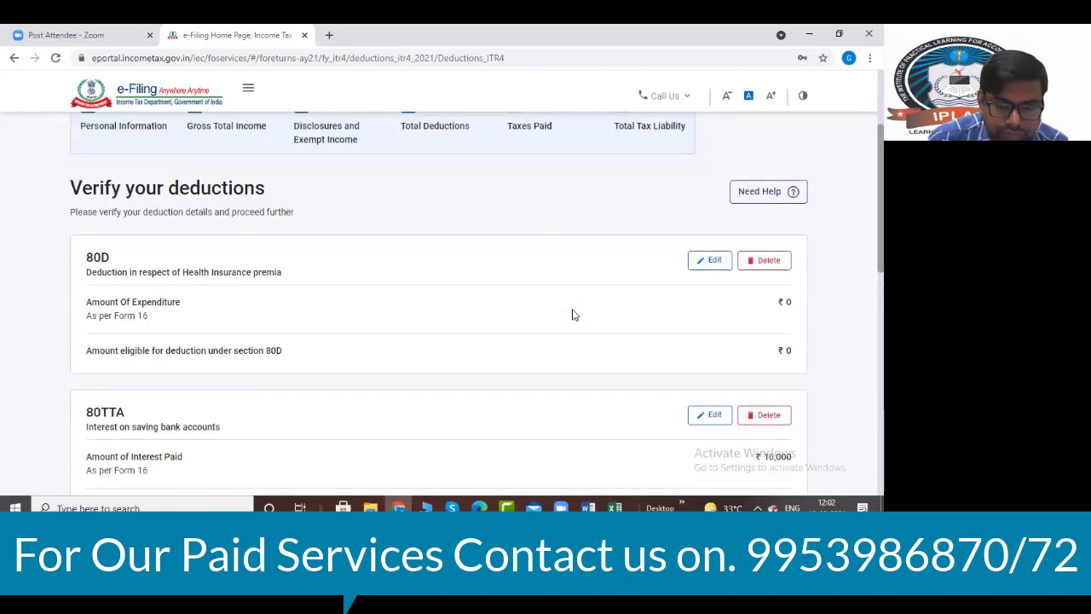
scroll(572, 314, "down", 2)
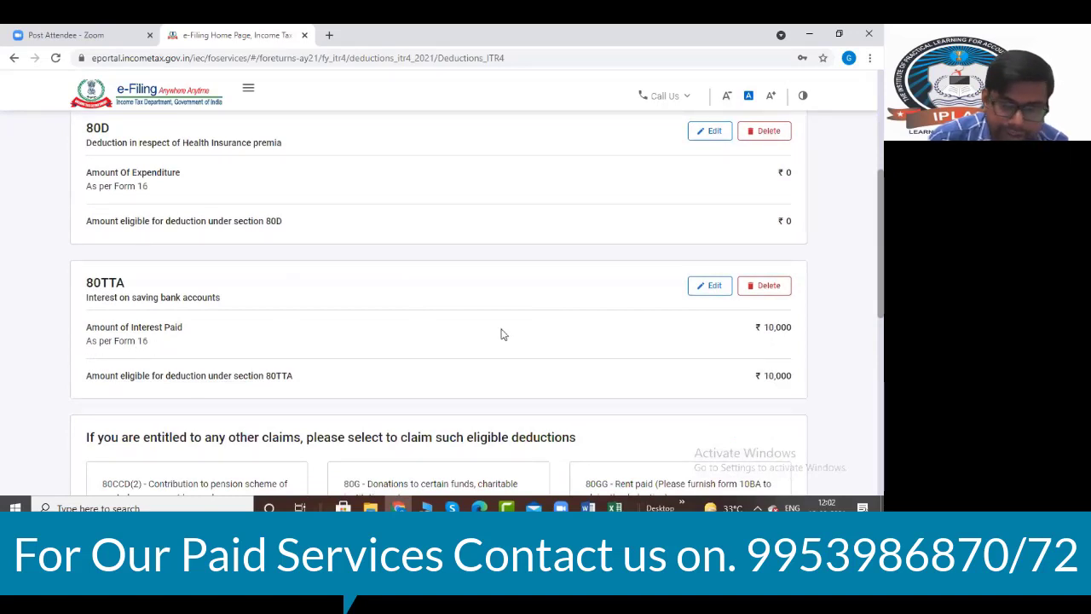
left_click(713, 289)
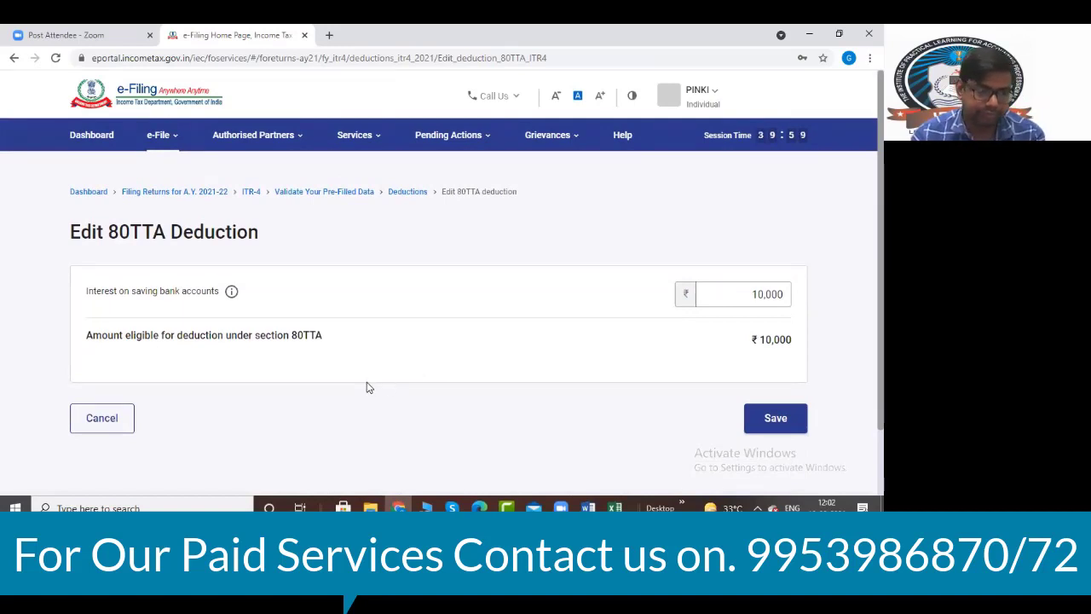
left_click(753, 293)
double_click(753, 293)
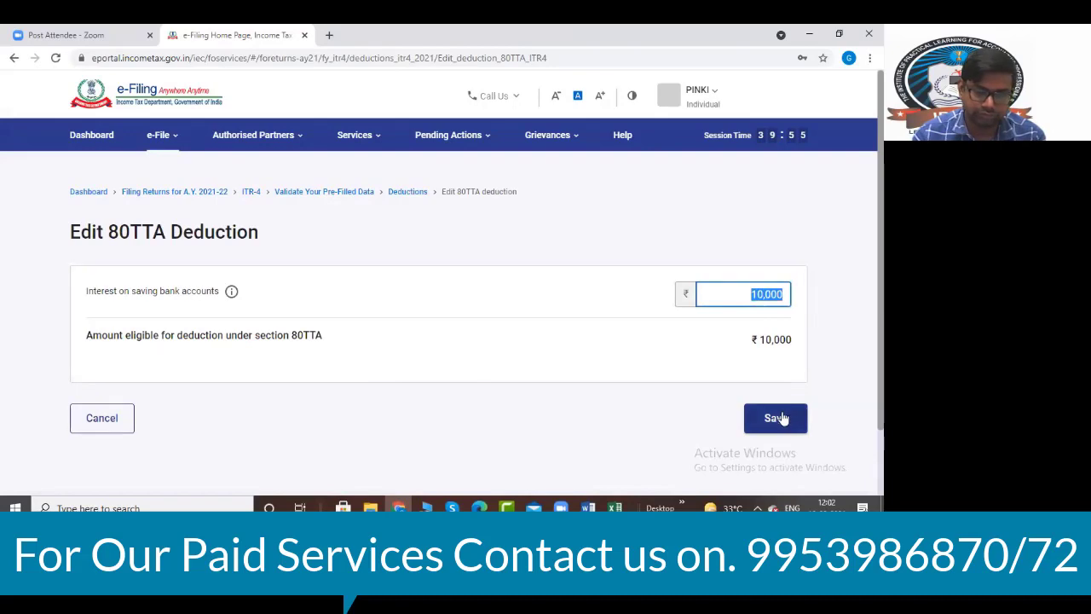
type("0")
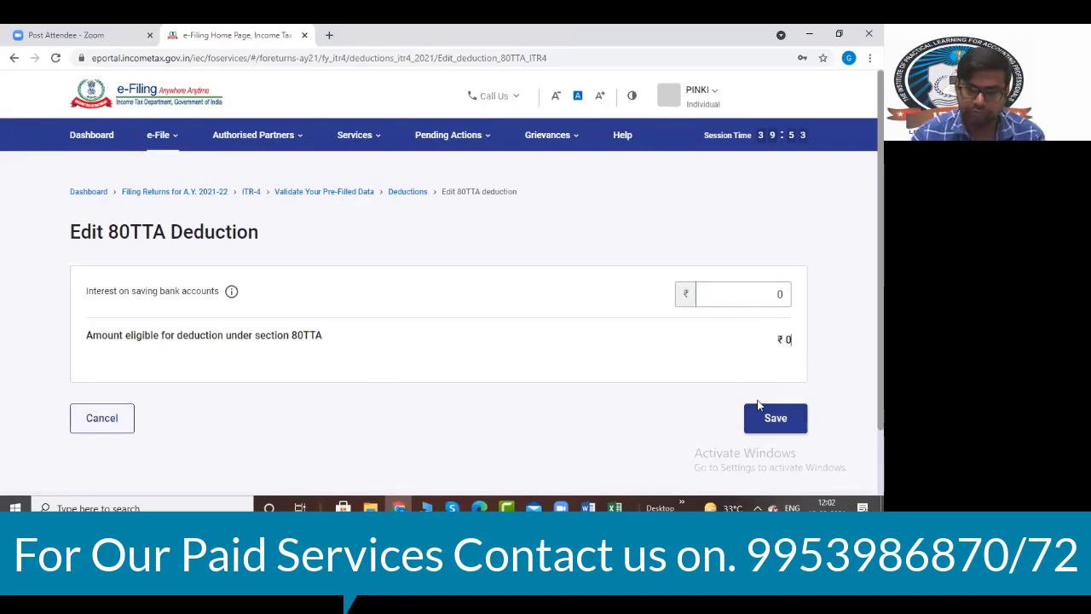
left_click(774, 416)
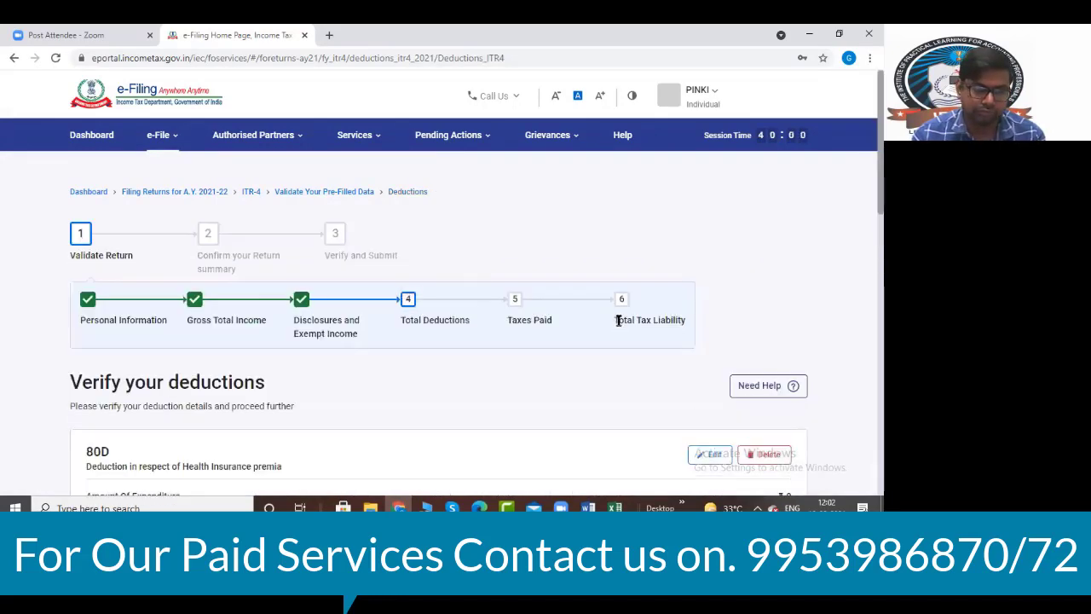
- Review the verified deductions and their total, and show the full list of deductions that can be claimed
scroll(619, 316, "down", 3)
scroll(622, 325, "down", 7)
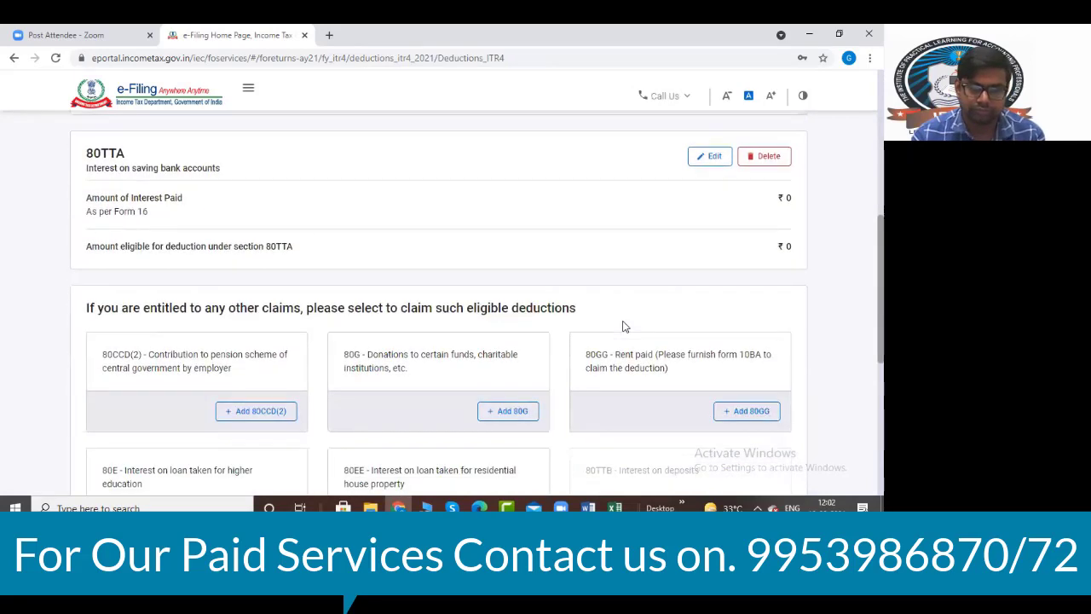
scroll(623, 327, "up", 3)
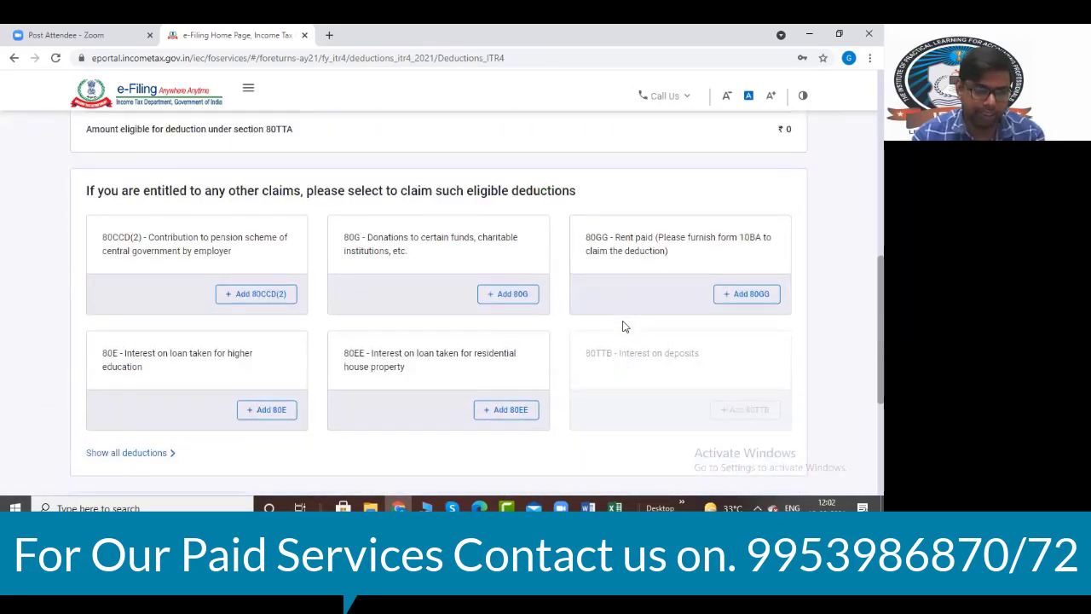
scroll(623, 326, "down", 3)
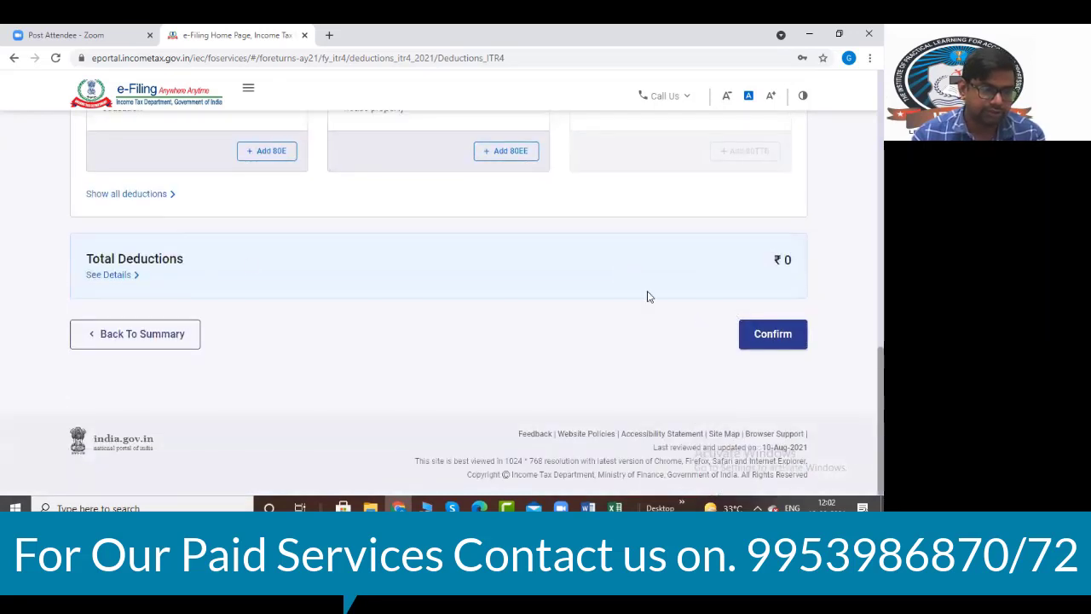
left_click(154, 194)
scroll(477, 301, "down", 1)
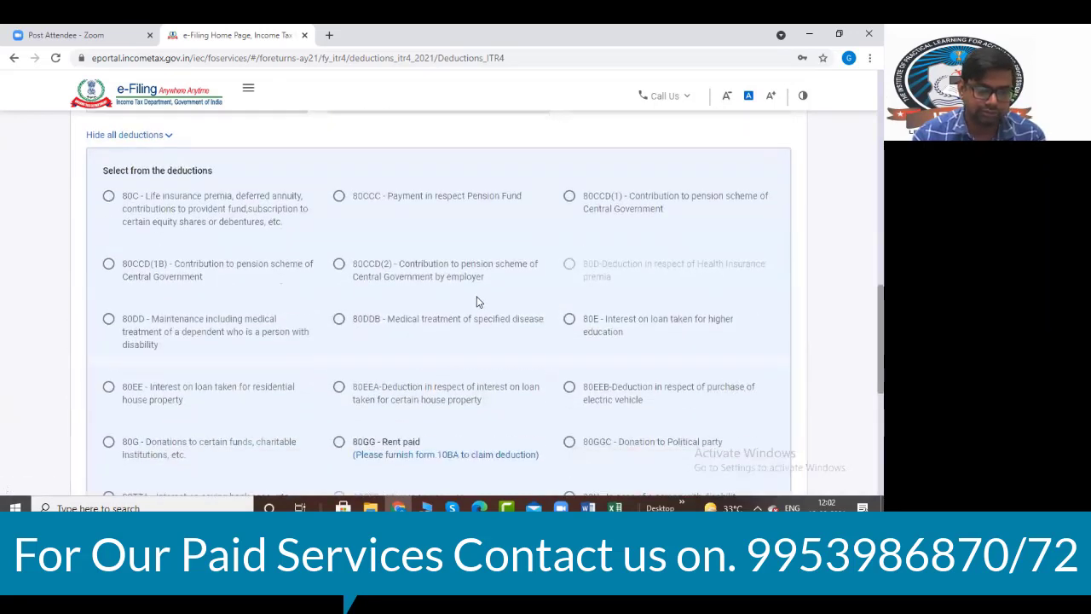
scroll(477, 301, "down", 2)
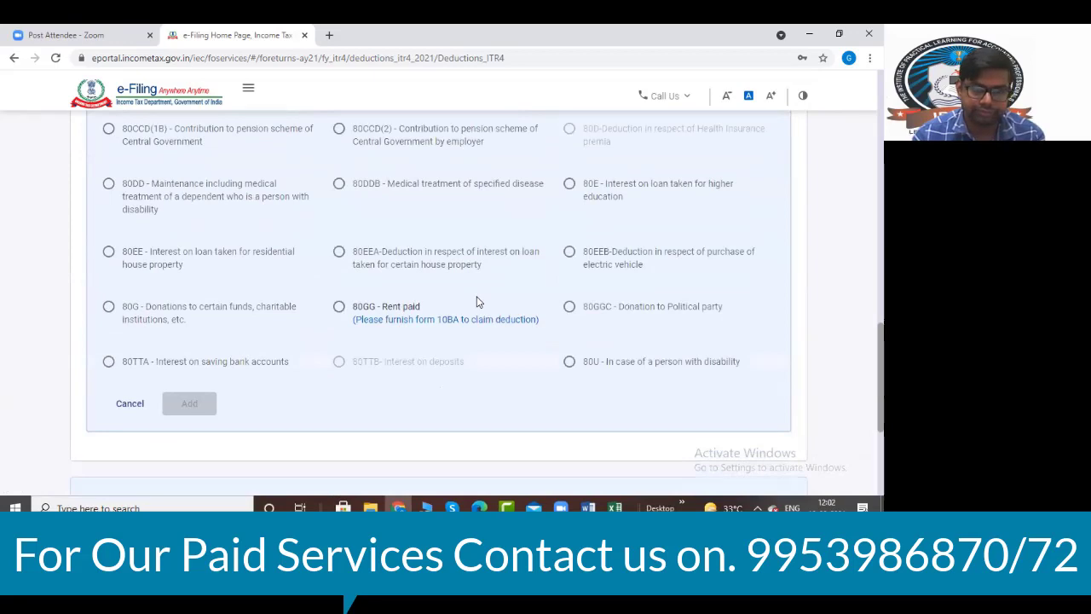
scroll(478, 302, "up", 3)
scroll(476, 301, "down", 2)
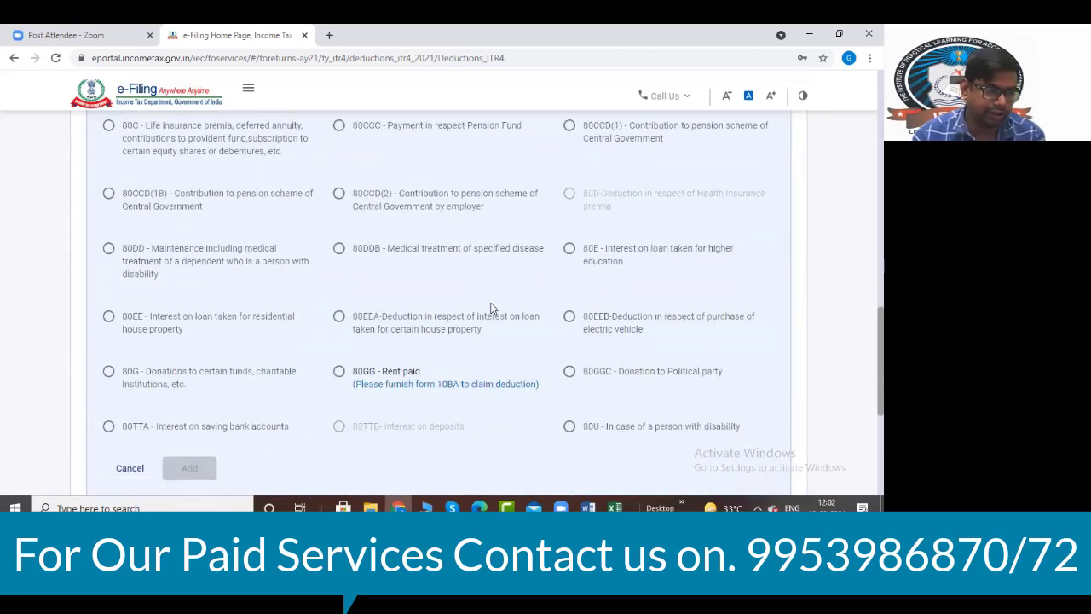
- Select 80TTA from the full deductions list and enter ₹10,000 as interest on saving bank accounts
left_click(109, 426)
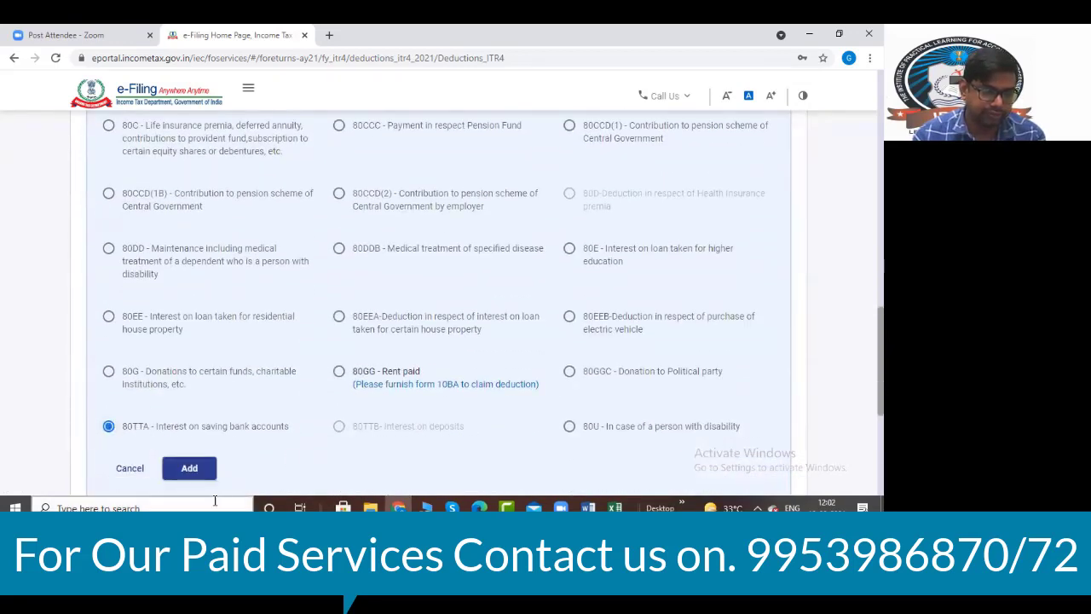
left_click(189, 468)
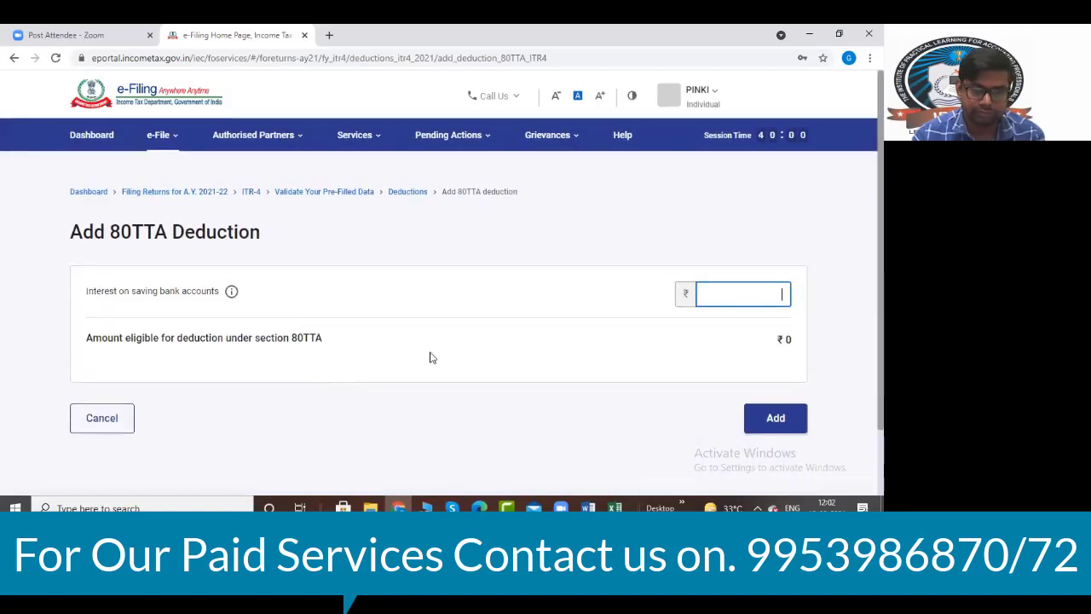
type("10,00")
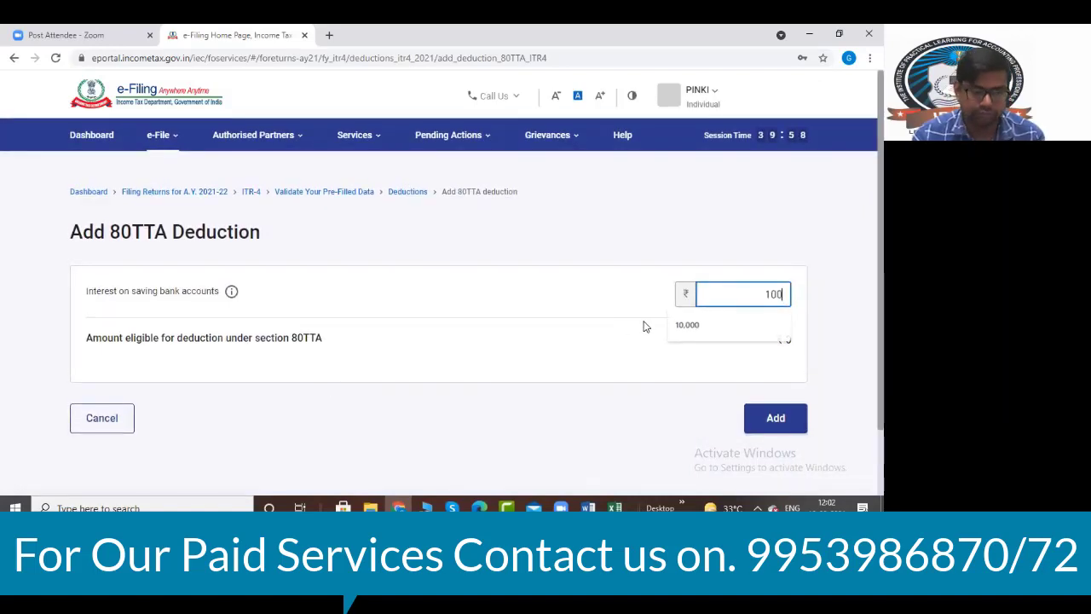
type("00")
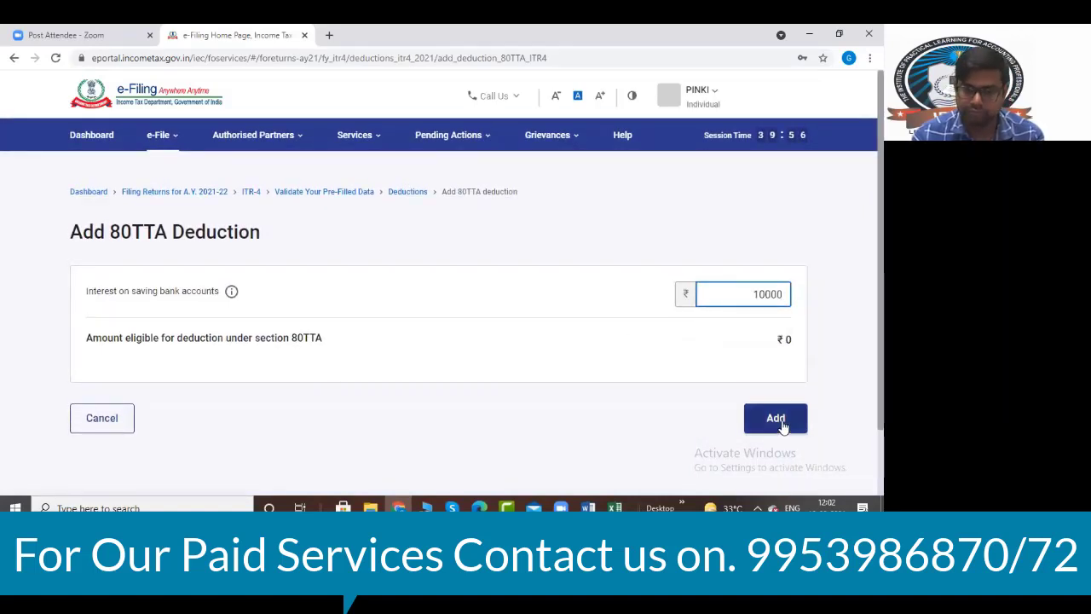
- Clear the savings bank interest amount back to 0 and add the 80TTA deduction
left_click(777, 419)
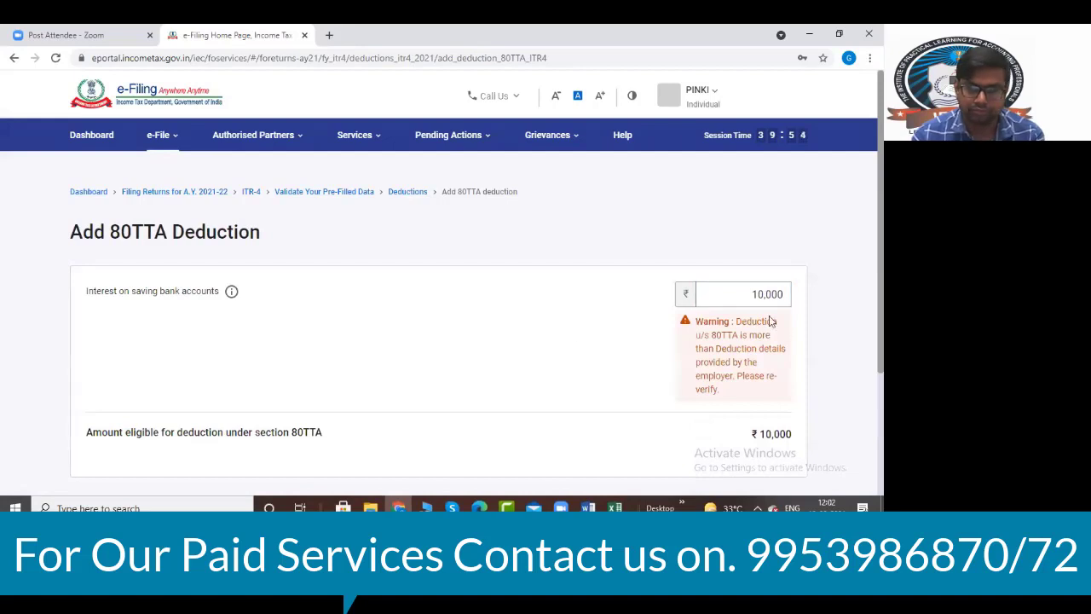
left_click_drag(750, 294, 783, 294)
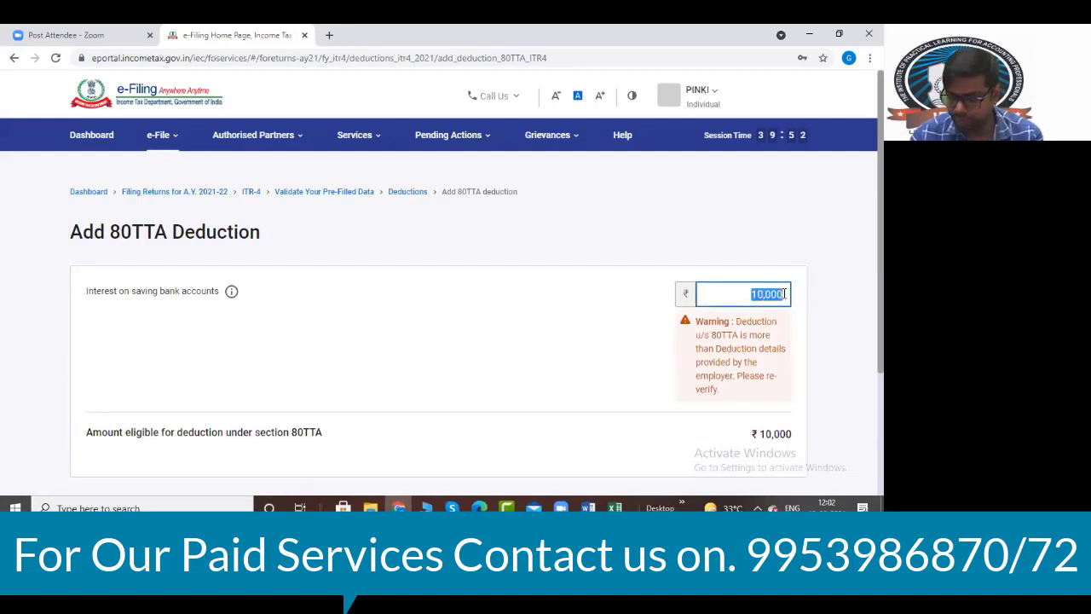
key("BackSpace")
left_click(809, 311)
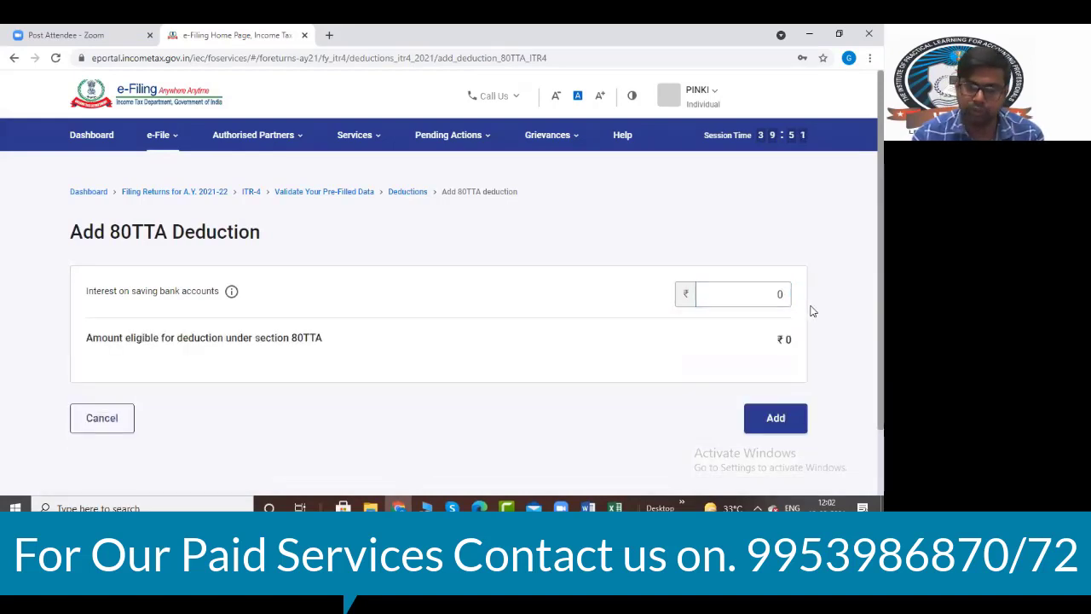
left_click(783, 418)
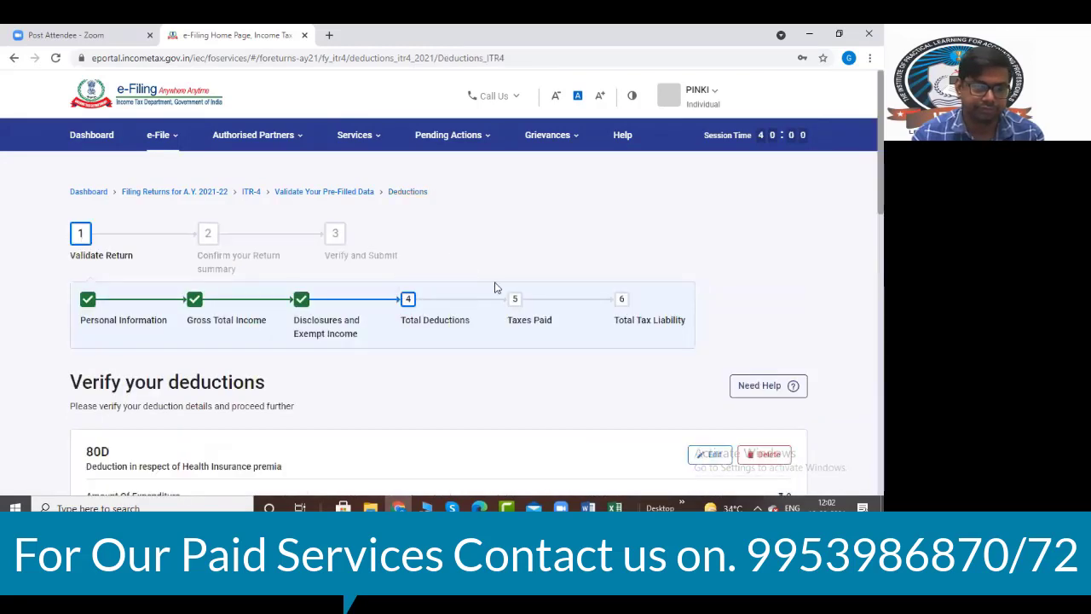
- Confirm the Total Deductions section of the ITR-4 return
scroll(498, 288, "down", 10)
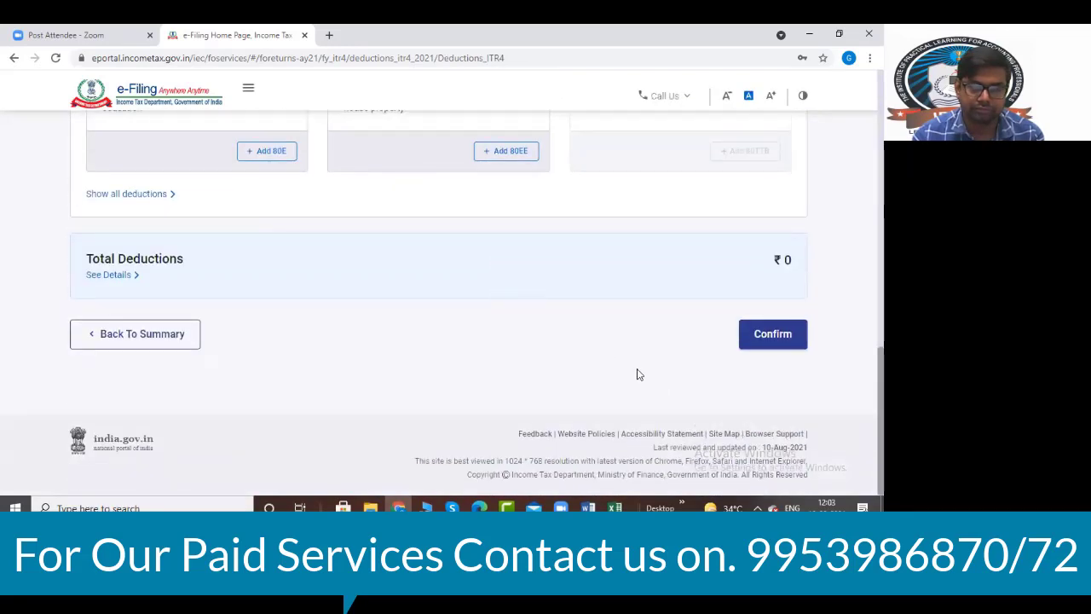
left_click(762, 341)
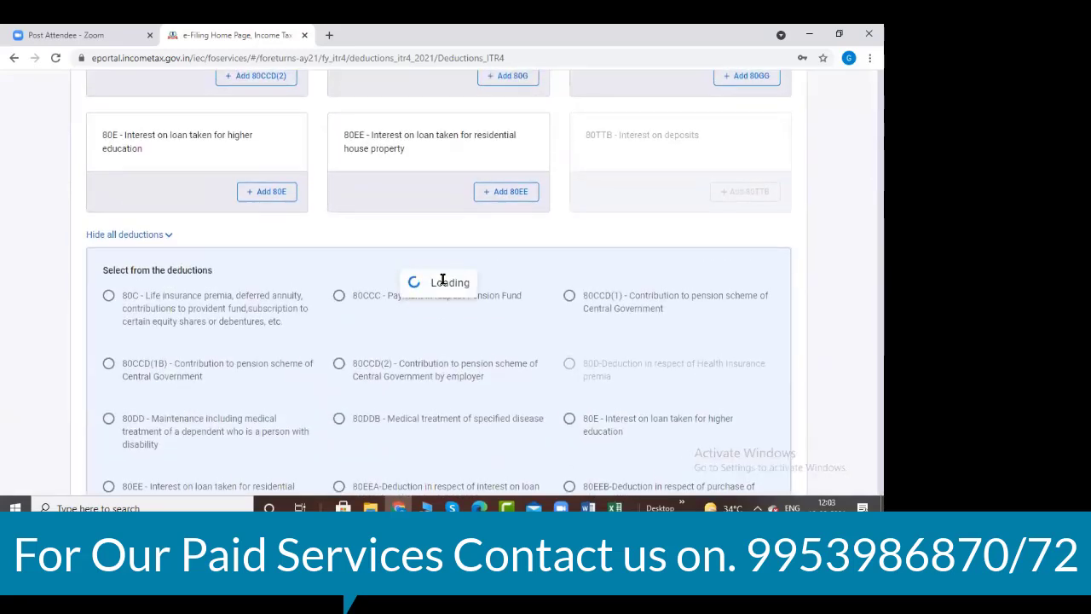
scroll(413, 284, "down", 3)
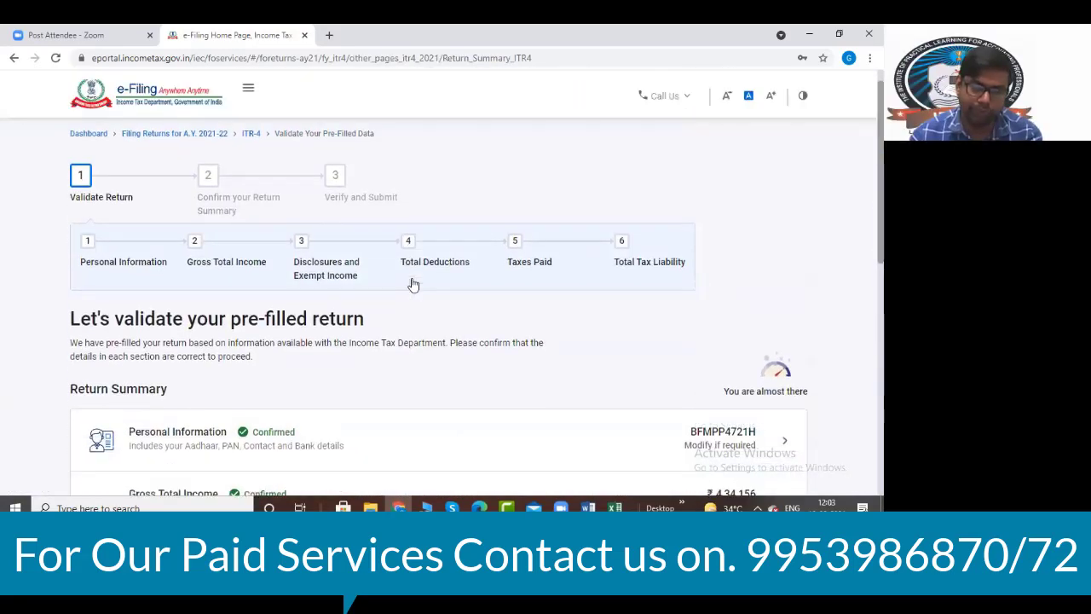
- Review the sections of the Return Summary and open the Tax Paid section
scroll(413, 284, "down", 3)
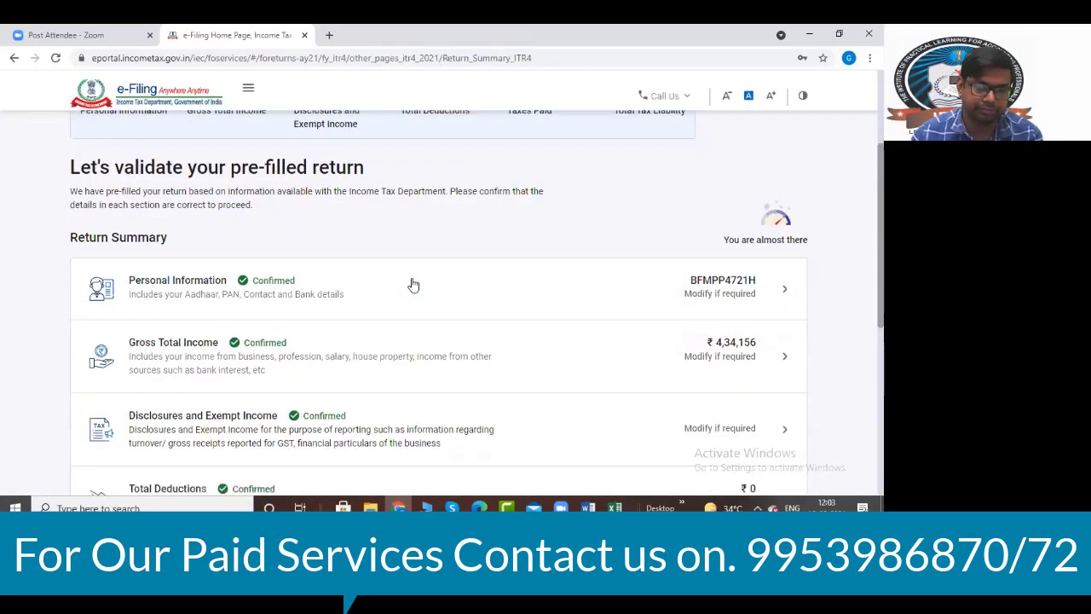
scroll(686, 333, "down", 3)
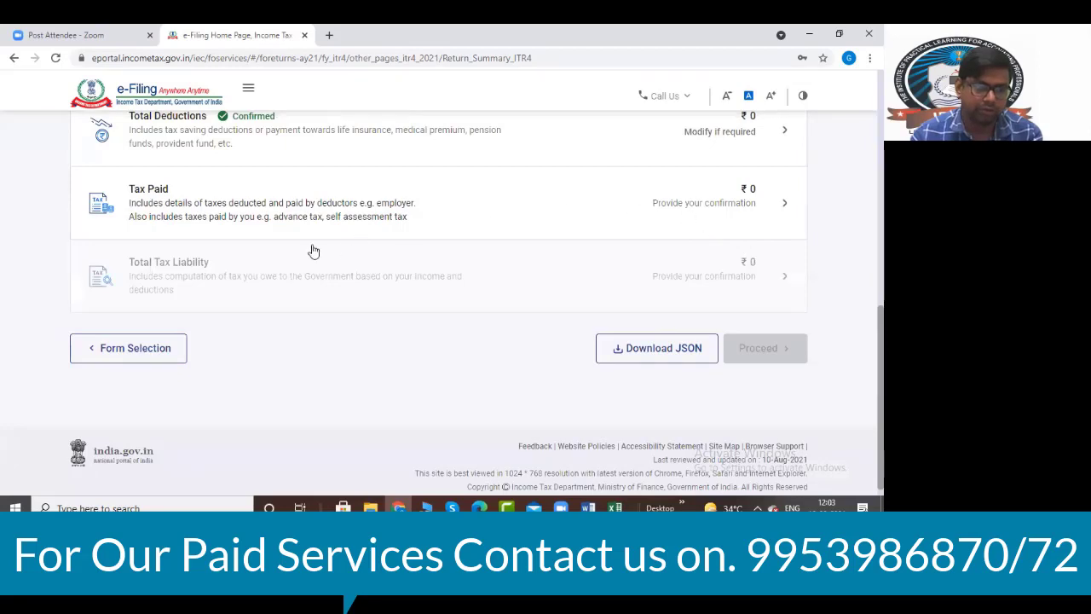
scroll(239, 221, "up", 5)
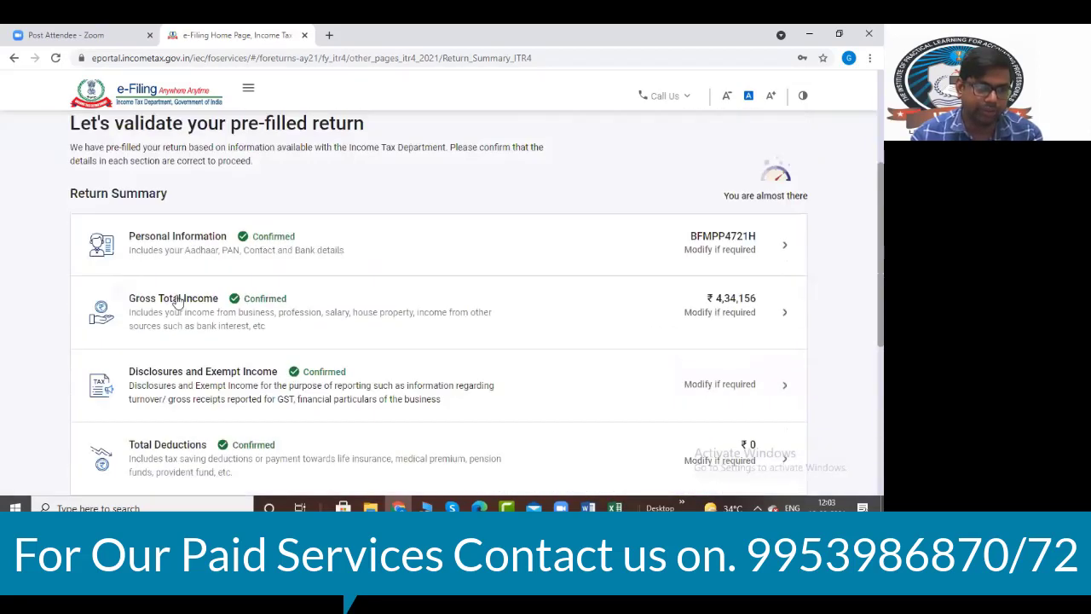
scroll(166, 308, "up", 1)
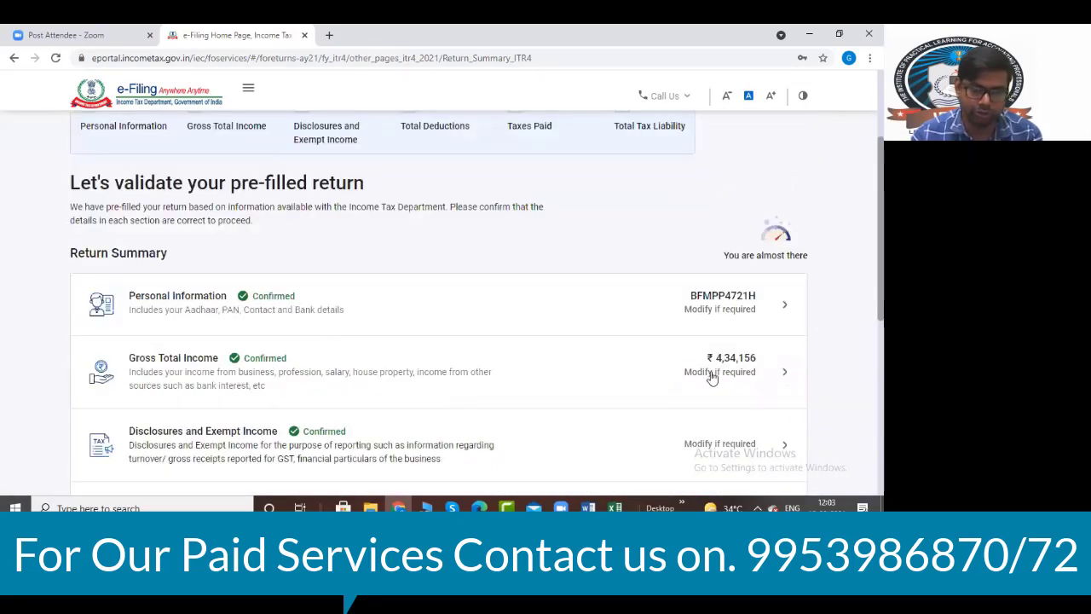
scroll(339, 377, "down", 2)
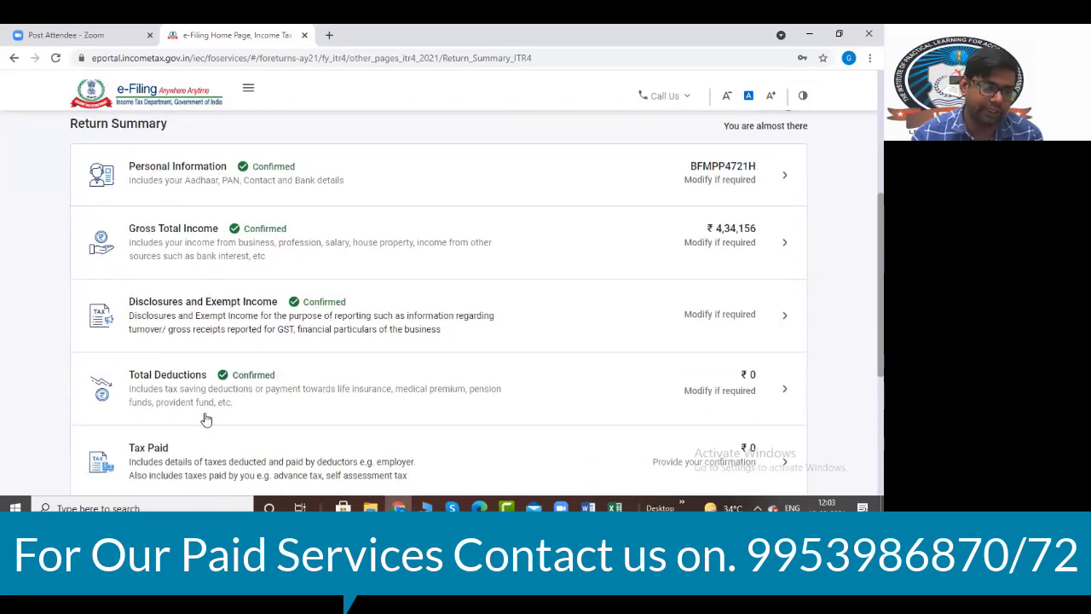
scroll(710, 404, "down", 1)
scroll(712, 400, "down", 1)
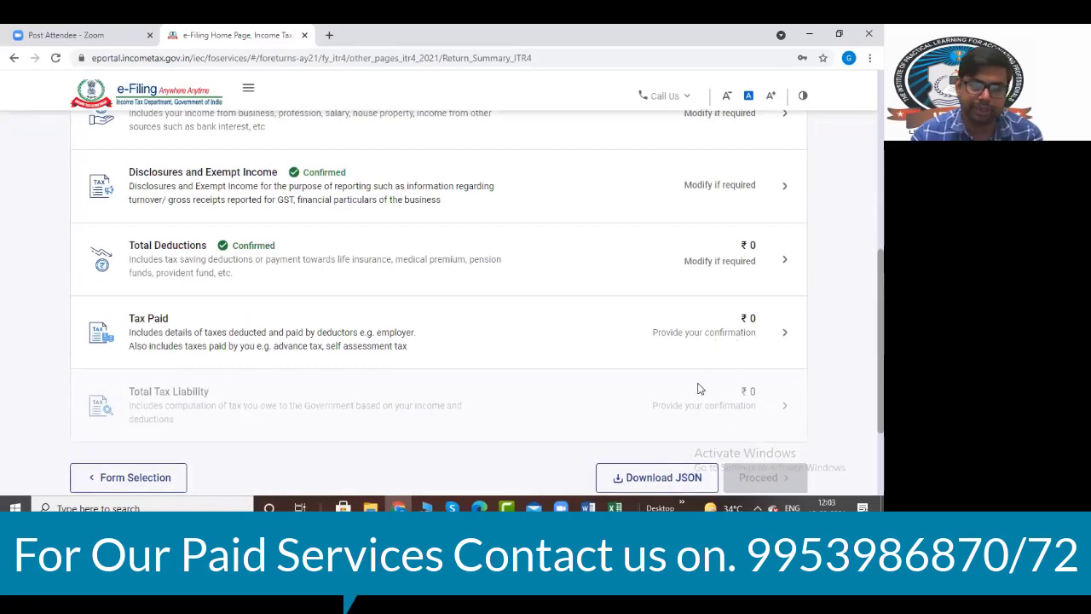
left_click(718, 346)
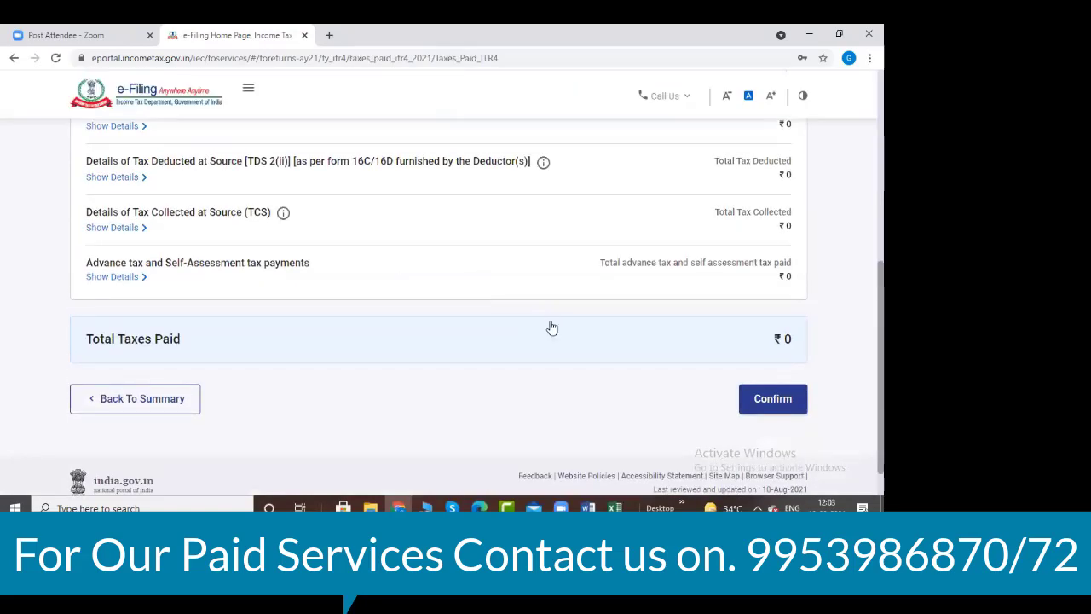
- Expand the TDS 1 details on salary income and confirm the taxes paid section
scroll(551, 321, "up", 5)
scroll(552, 324, "down", 2)
scroll(551, 326, "down", 4)
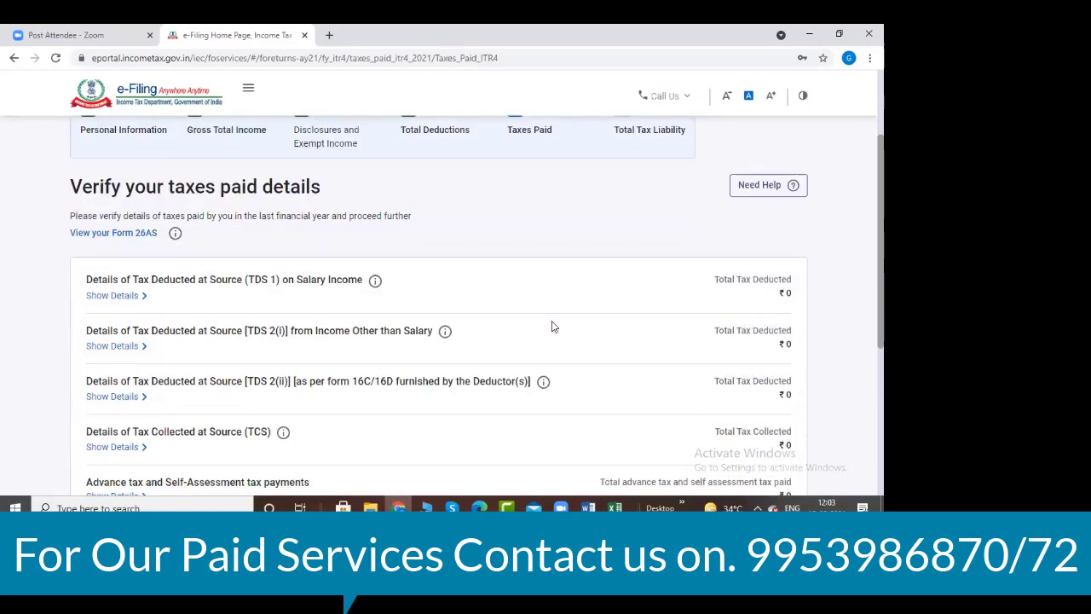
scroll(554, 328, "down", 1)
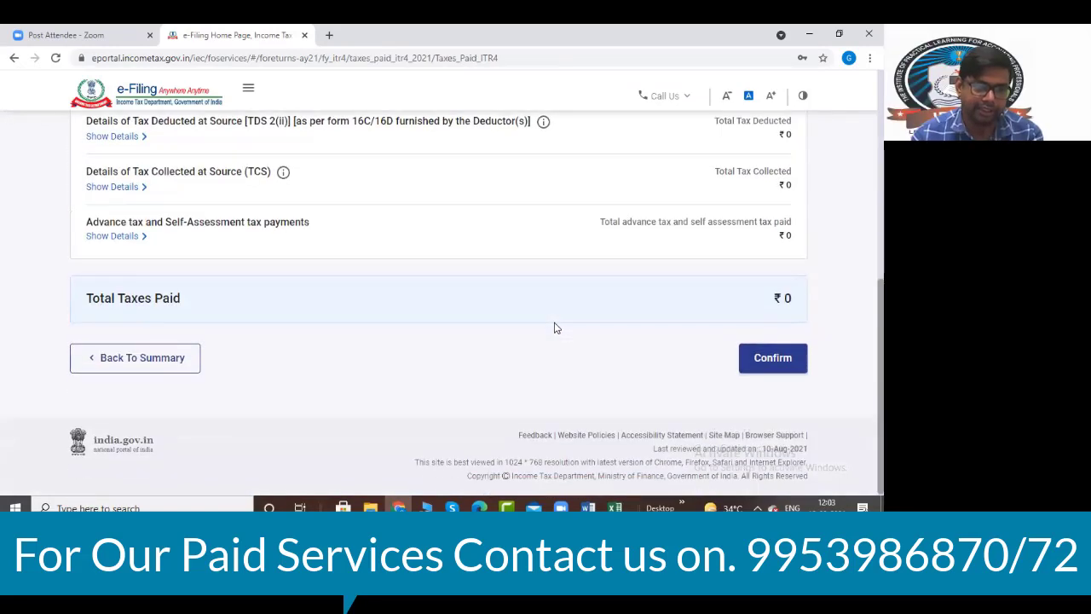
scroll(554, 327, "up", 4)
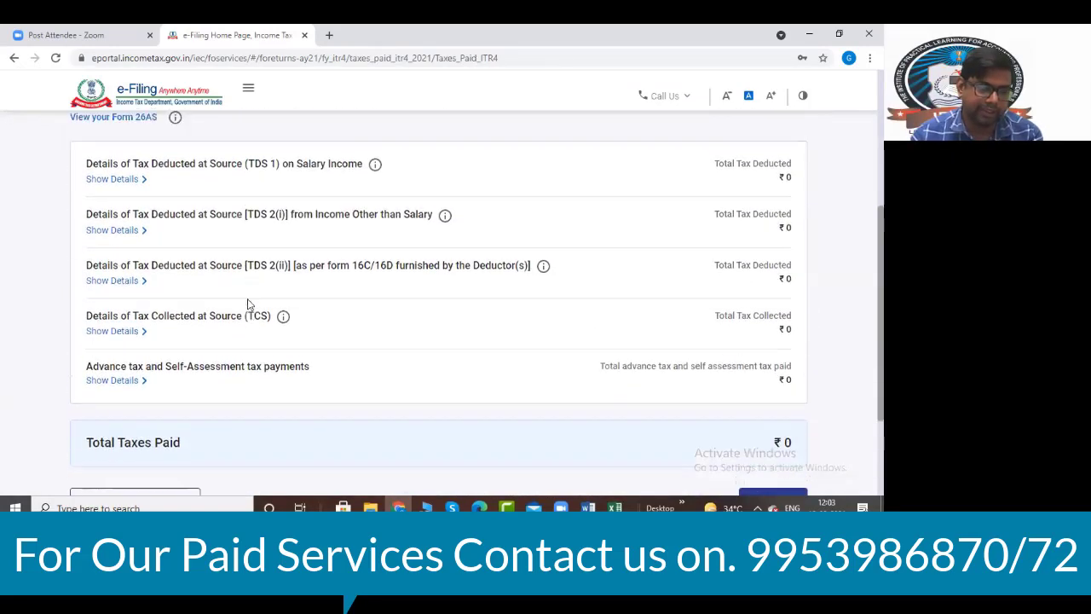
scroll(247, 305, "up", 1)
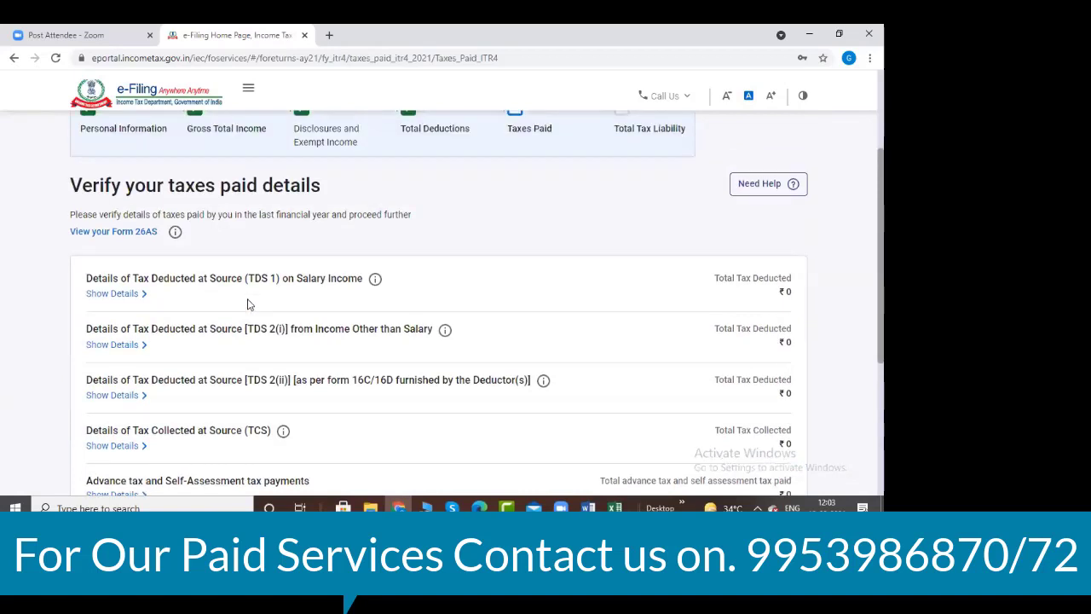
left_click(126, 294)
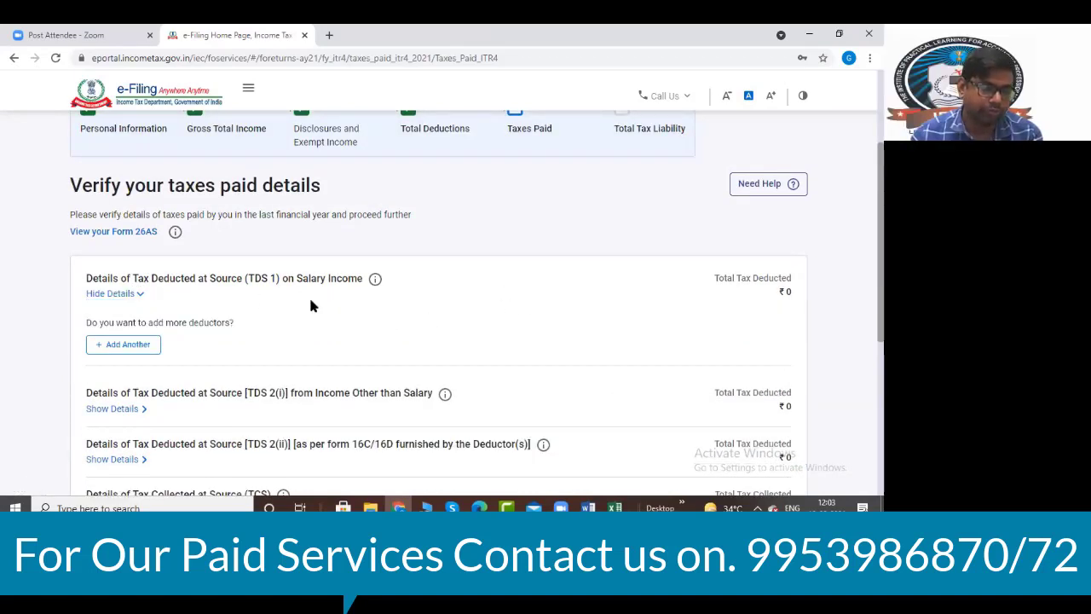
scroll(311, 305, "down", 5)
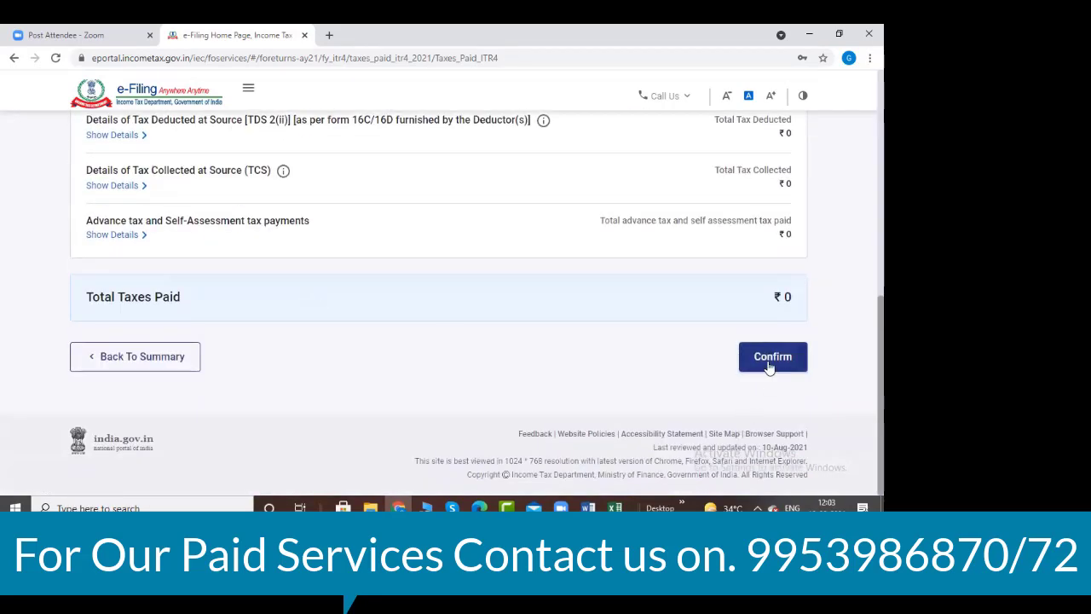
left_click(771, 364)
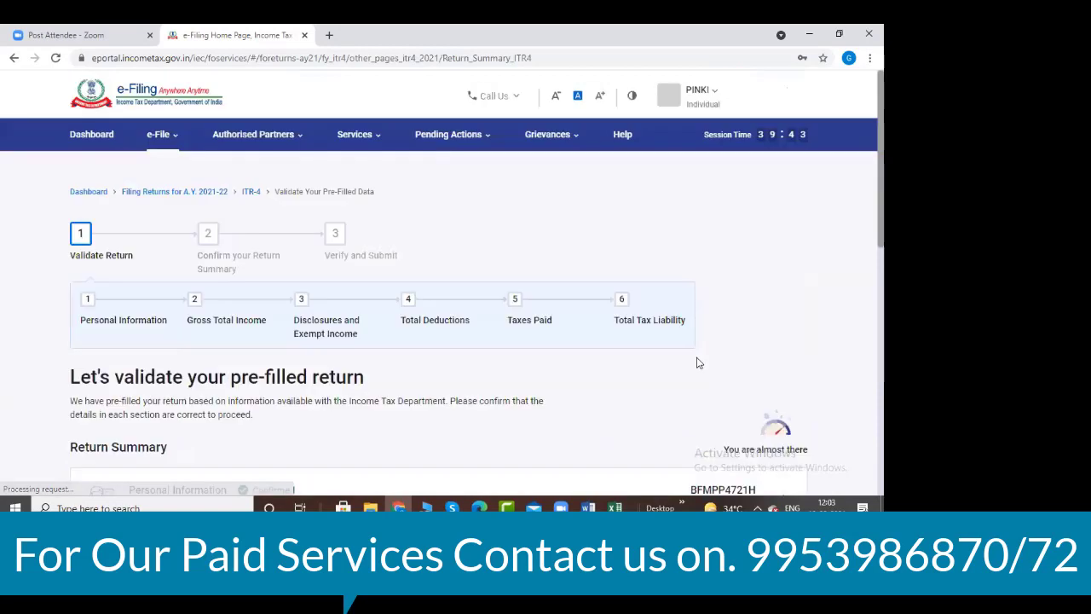
- Open the Total Tax Liability section from the Return Summary
scroll(698, 364, "down", 2)
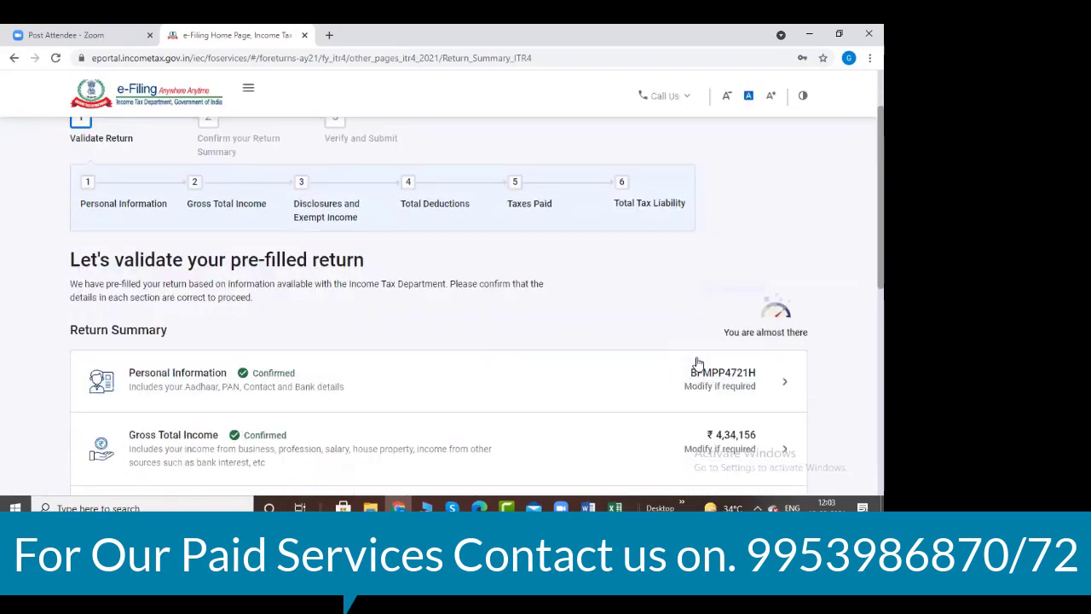
scroll(698, 363, "down", 4)
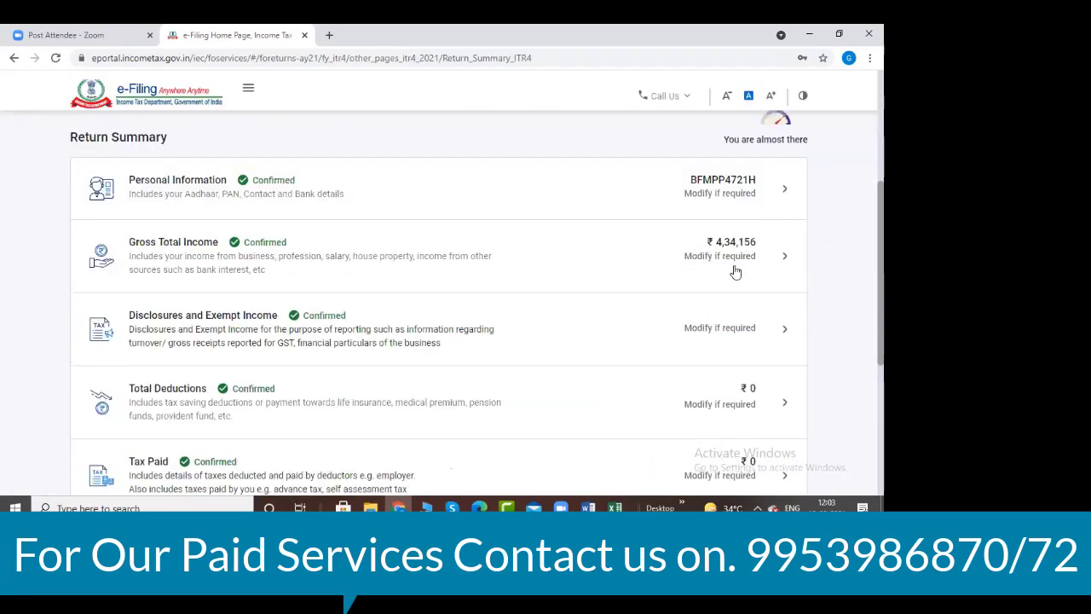
scroll(720, 268, "down", 4)
left_click(746, 271)
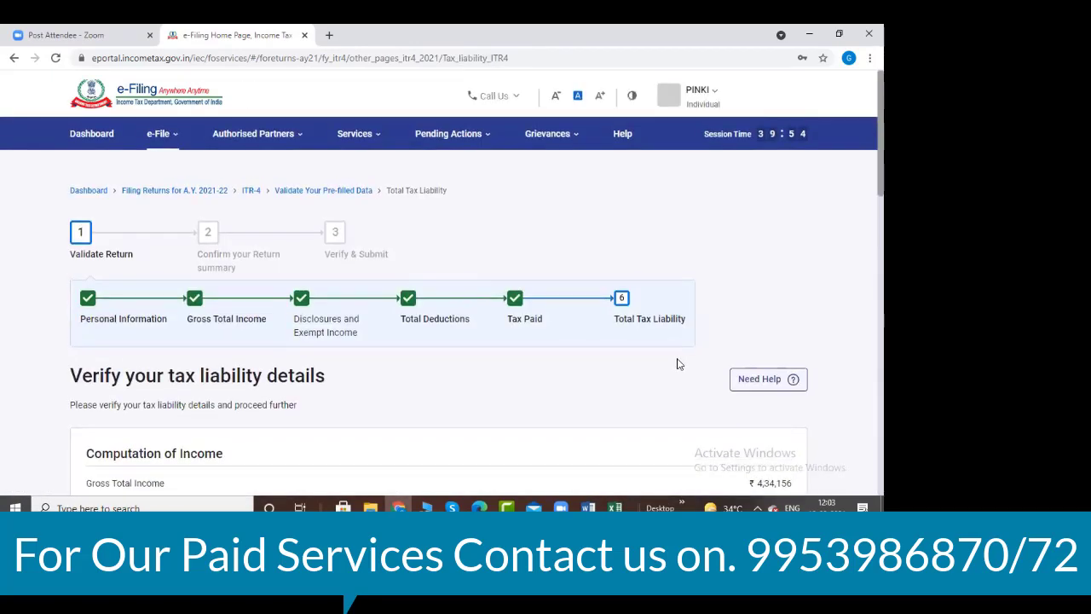
- Examine the income and tax computations and highlight the Gross Total Income amount
scroll(678, 364, "down", 4)
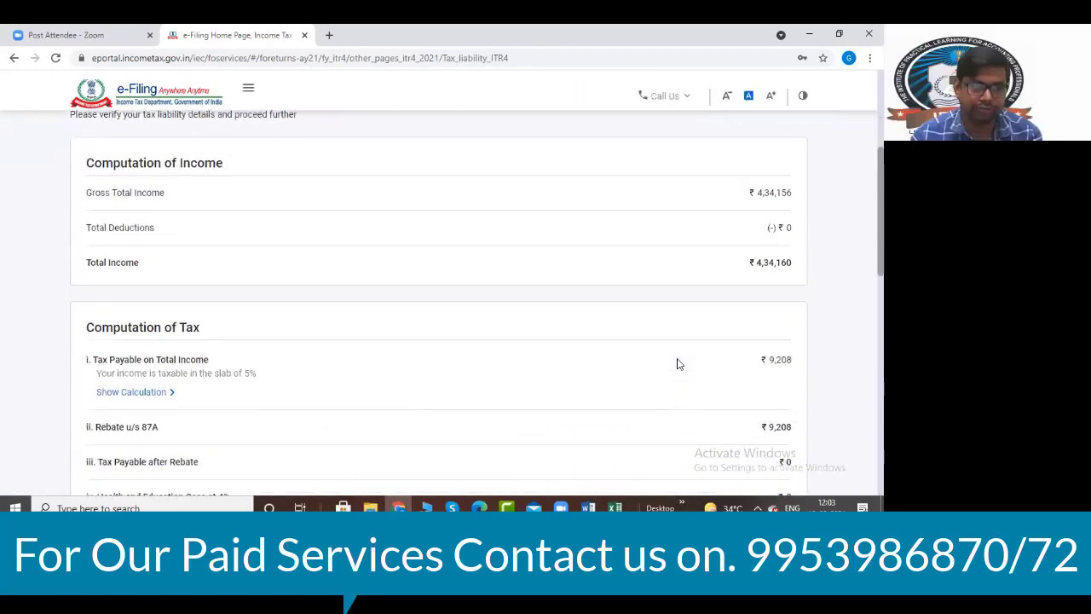
scroll(678, 364, "up", 3)
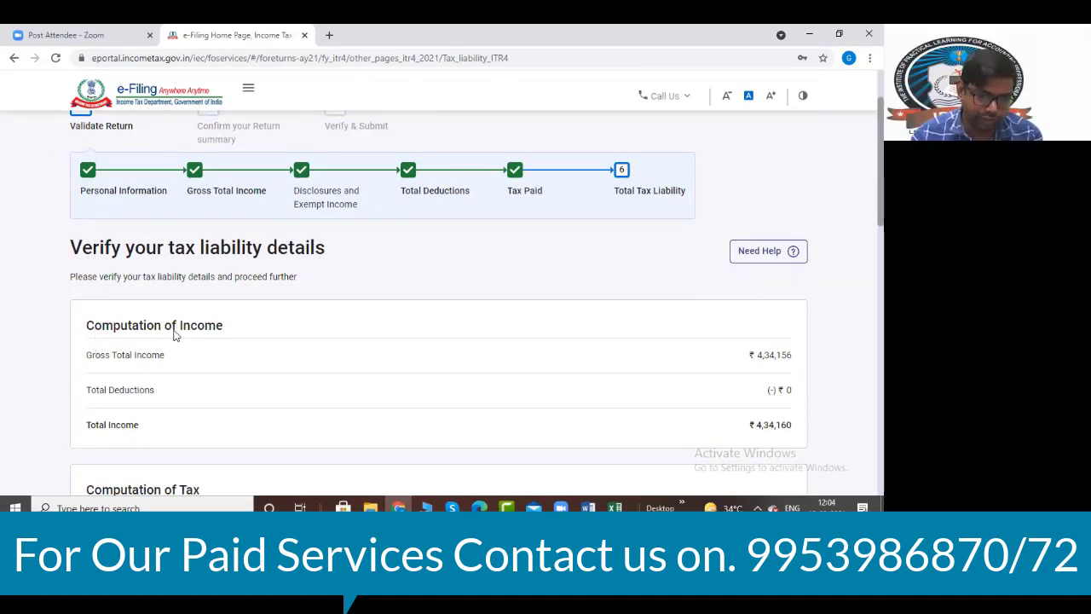
scroll(159, 360, "down", 1)
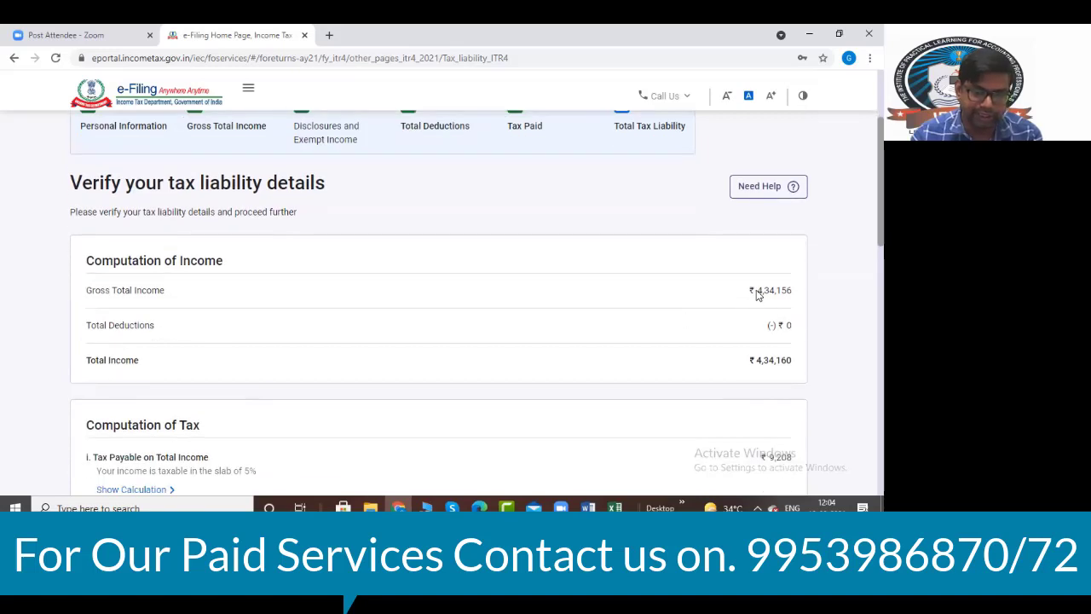
left_click_drag(755, 293, 792, 292)
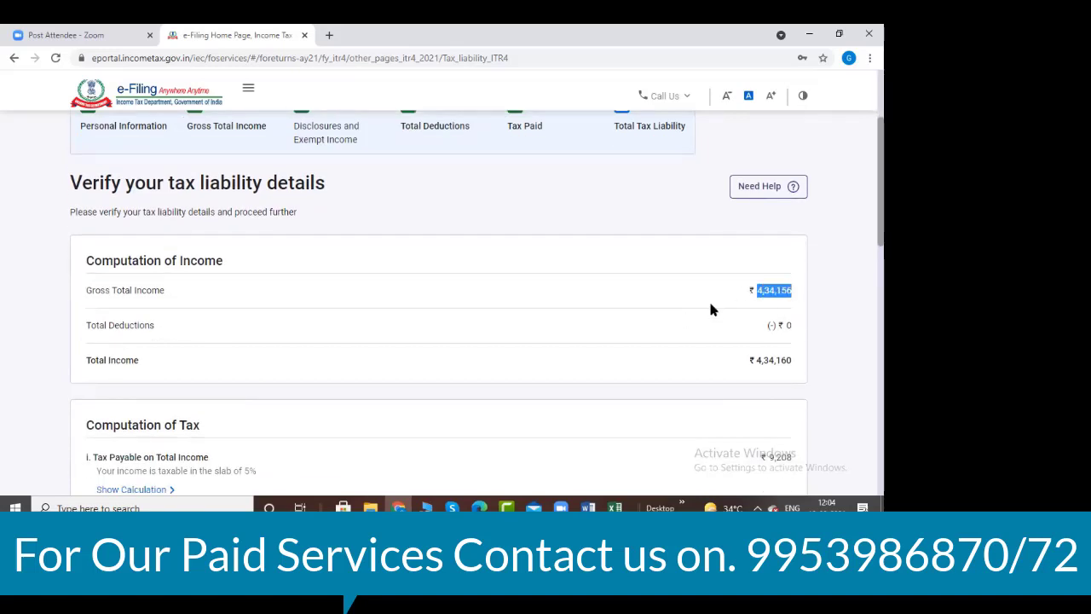
- Switch to the COMPUTATION FY 2020-21 Word document and check its business income, other sources income and Gross Total Income figures
key("alt+Tab")
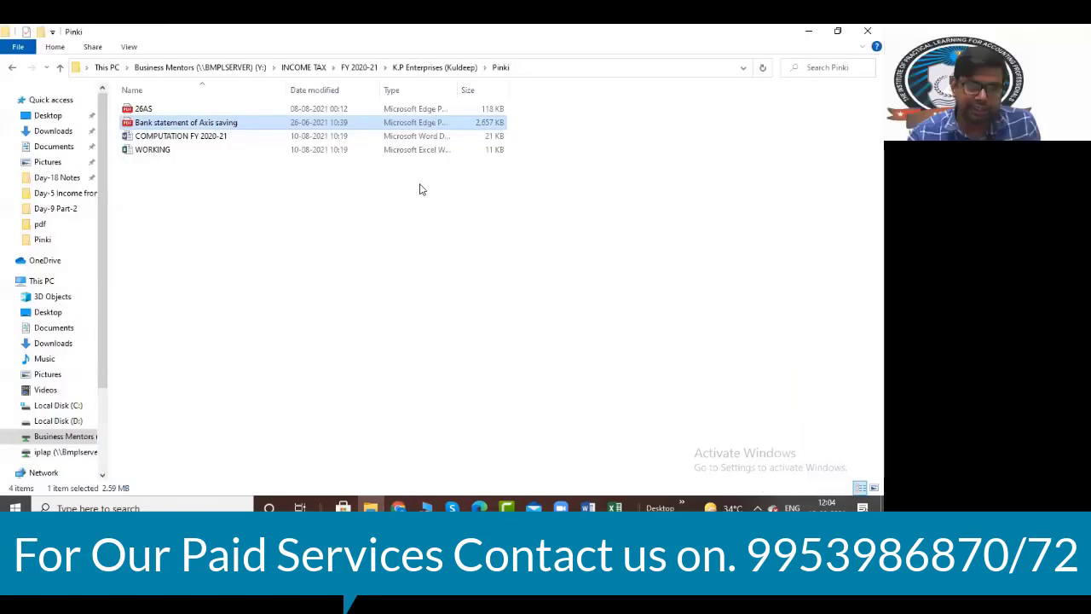
key("alt+Tab")
key("alt+Tab")
key("alt+Tab")
scroll(576, 248, "up", 8)
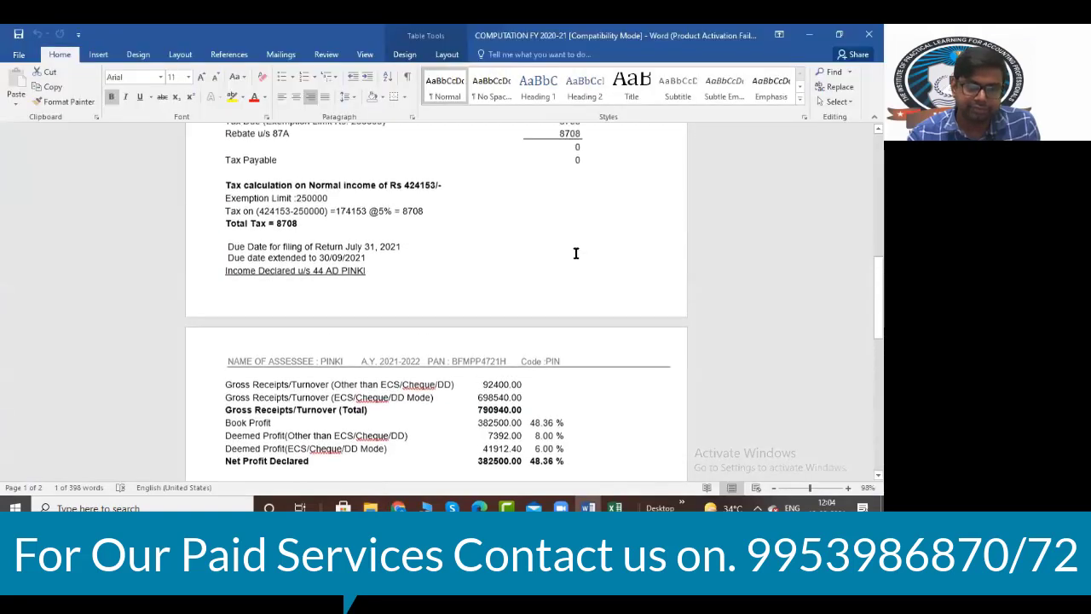
scroll(575, 248, "up", 5)
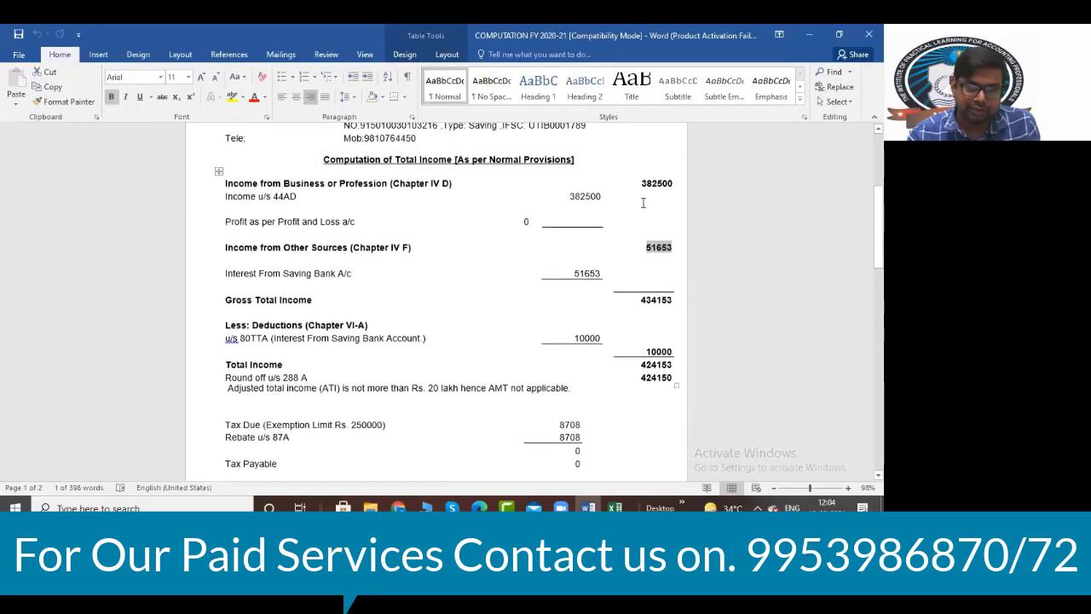
double_click(673, 202)
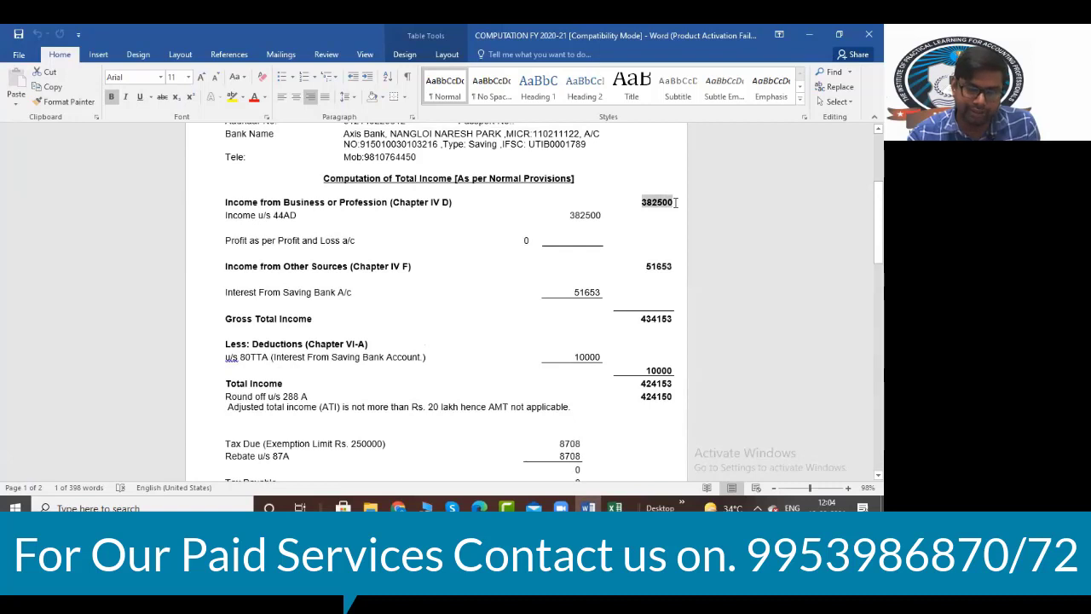
left_click_drag(647, 266, 674, 267)
double_click(639, 322)
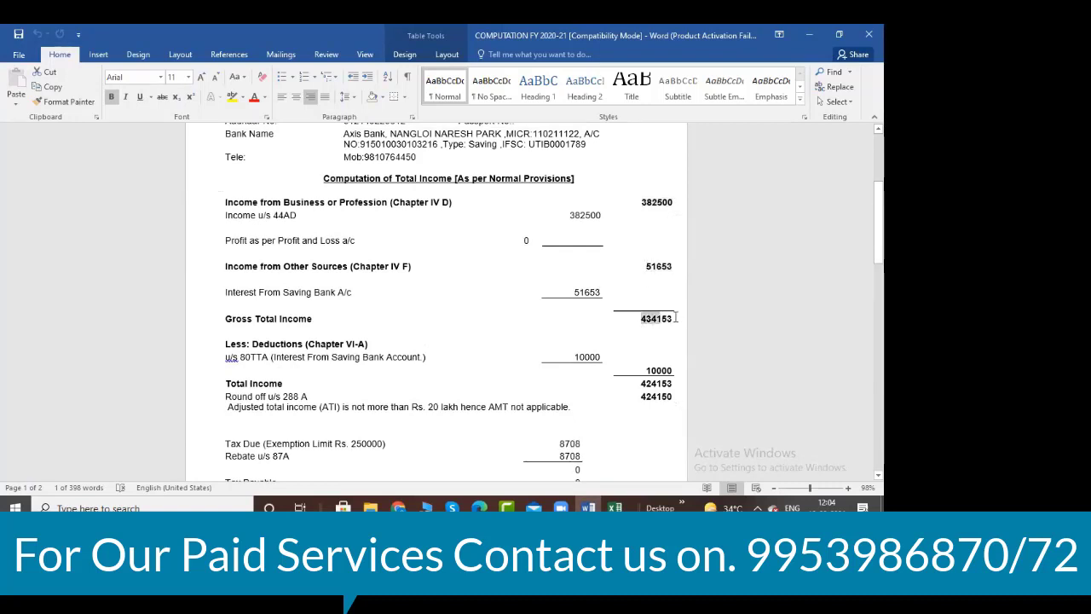
- Switch back to the tax liability page in the browser to compare the Gross Total Income
key("alt+Tab")
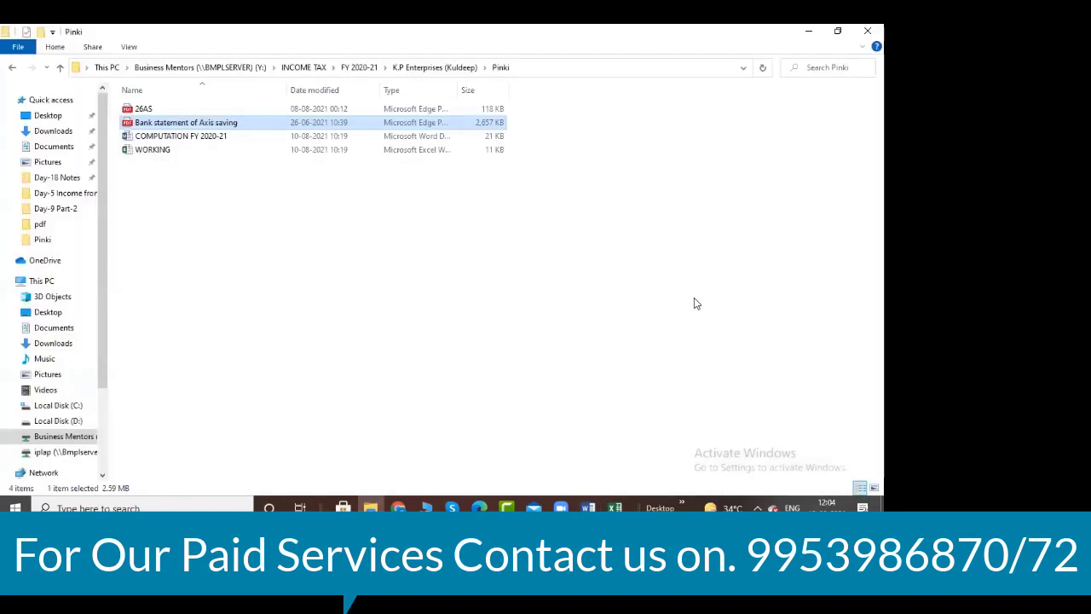
key("alt+Tab")
key("alt+Tab")
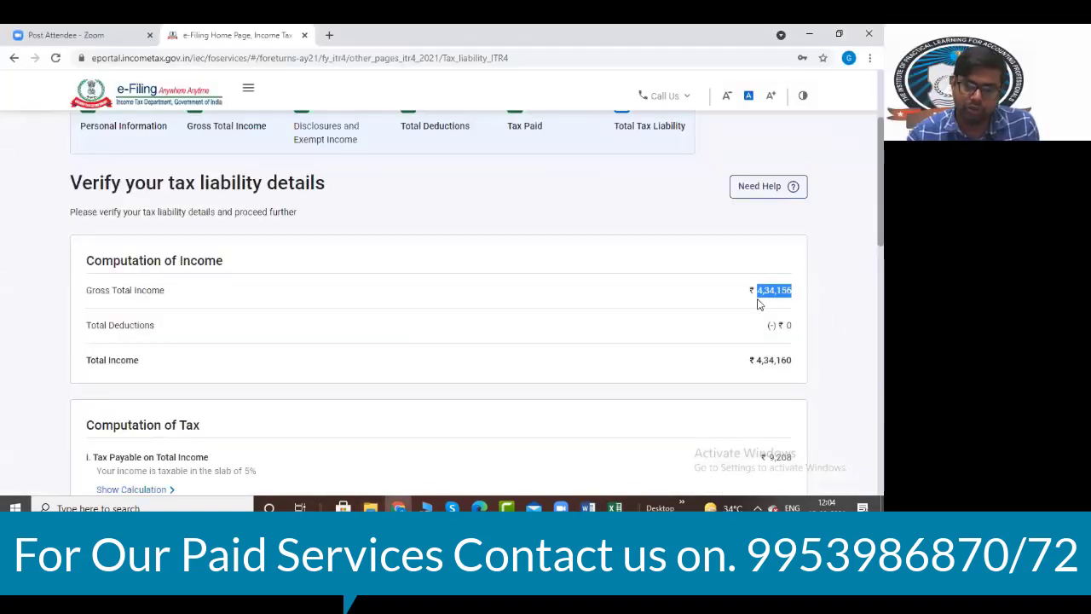
- Examine the Computation of Tax, highlighting the Tax Payable on Total Income amount and the Rebate u/s 87A line
scroll(791, 303, "down", 1)
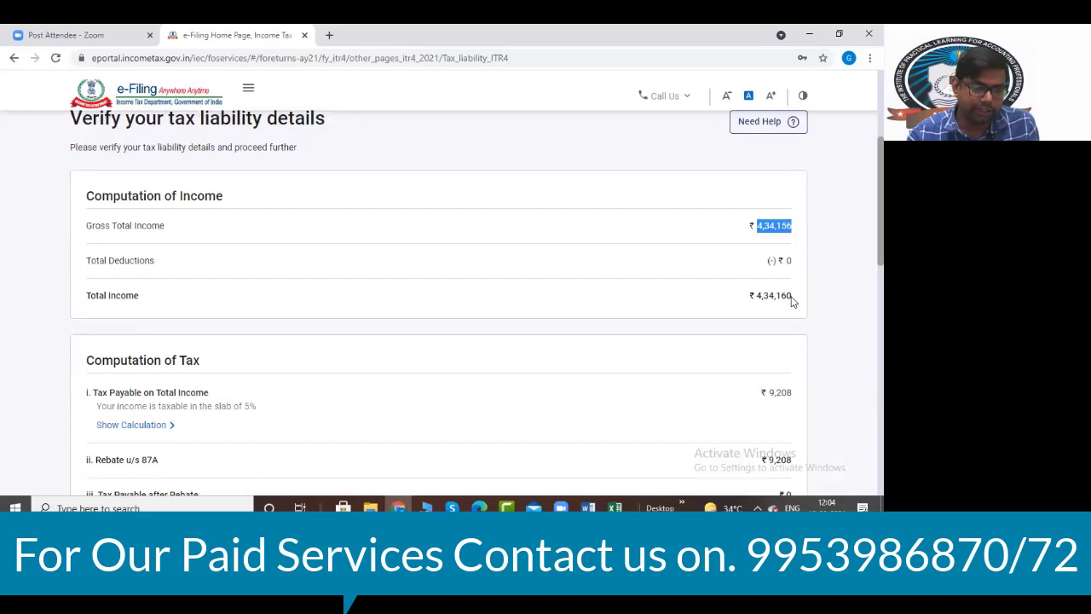
scroll(790, 300, "down", 4)
scroll(791, 300, "up", 1)
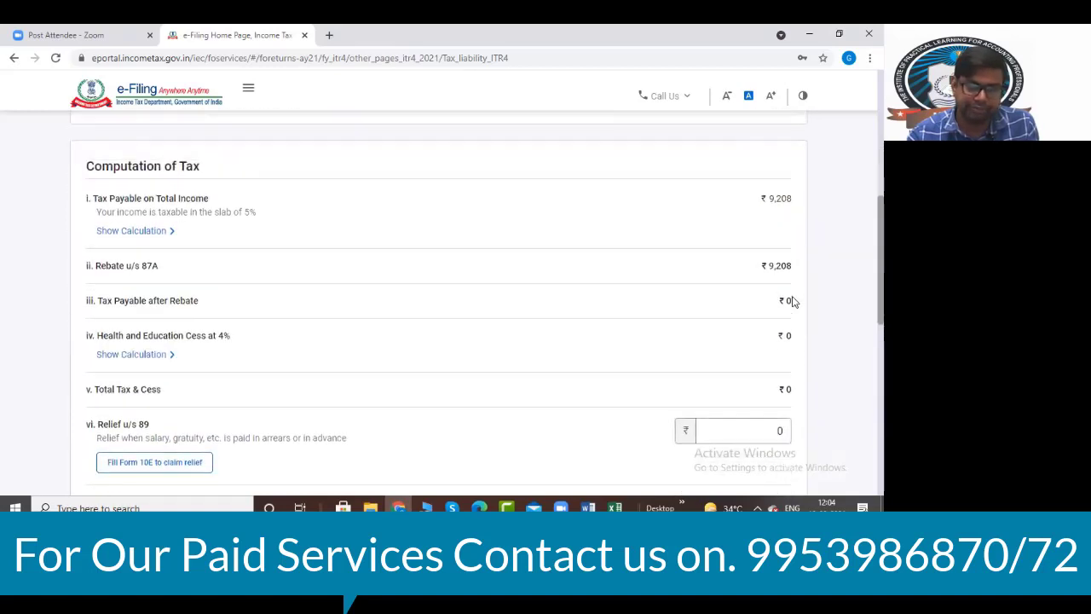
left_click_drag(761, 198, 794, 204)
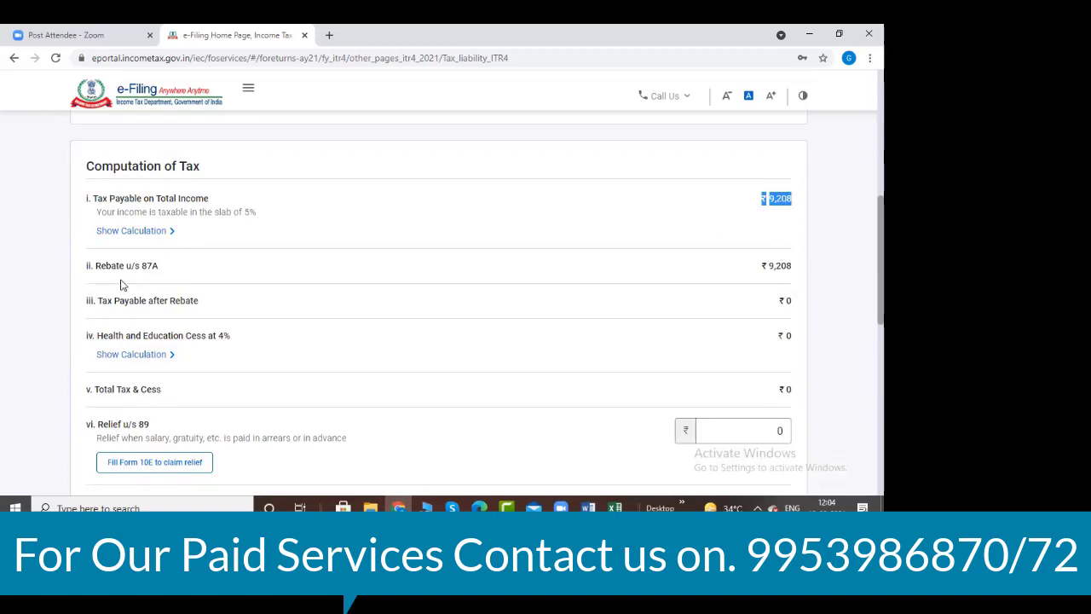
left_click_drag(93, 270, 260, 281)
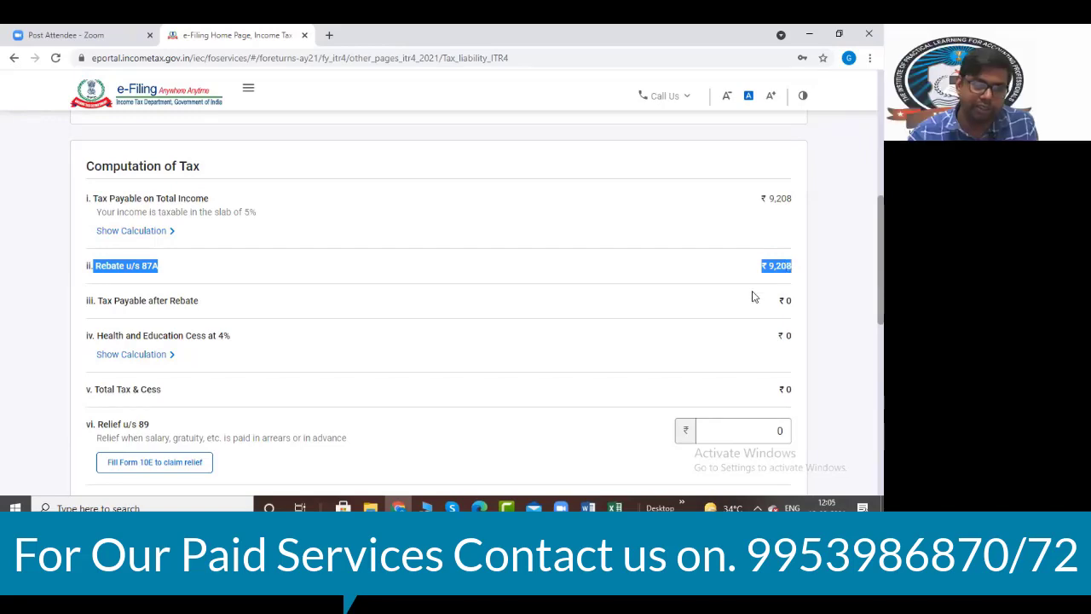
- Check the remaining interest and fee items of the tax liability details and confirm the Total Tax Liability section
scroll(751, 298, "down", 3)
scroll(751, 301, "down", 5)
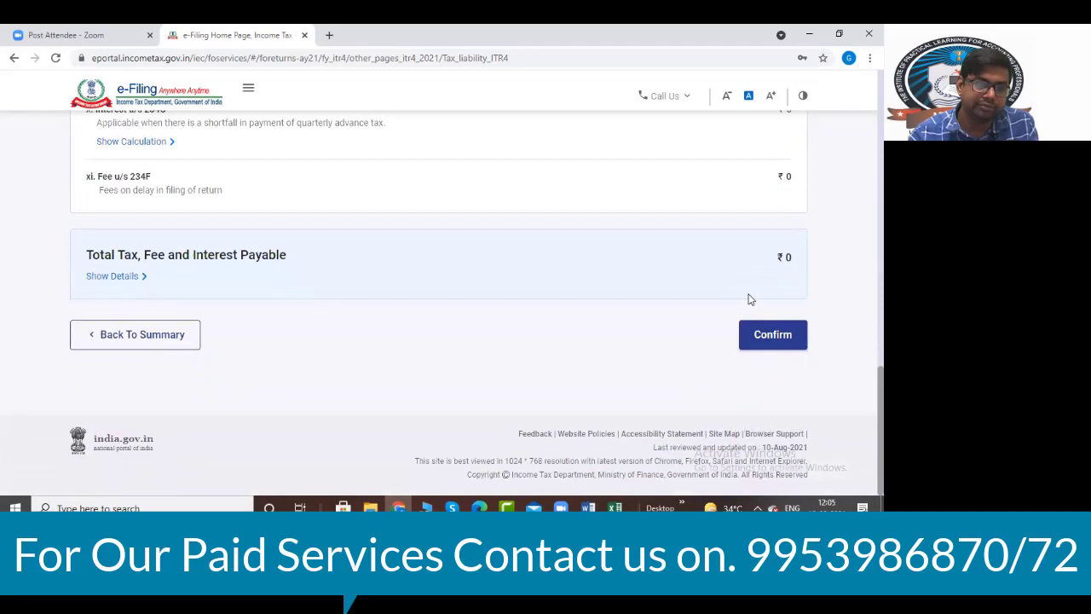
left_click(760, 337)
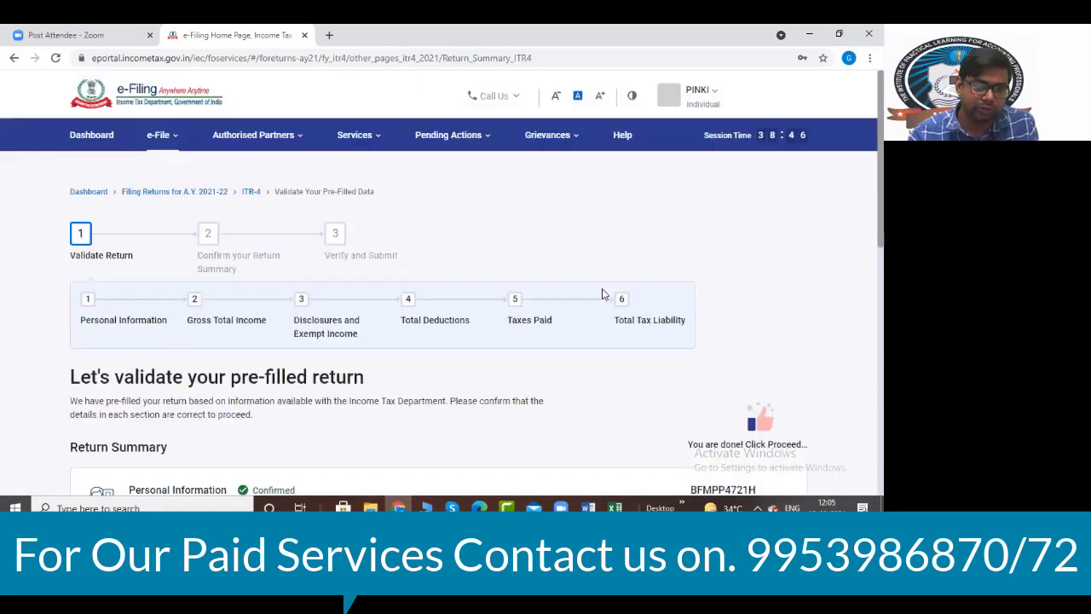
- Review the status of every section in the Return Summary and reopen the Personal Information section
scroll(602, 292, "down", 8)
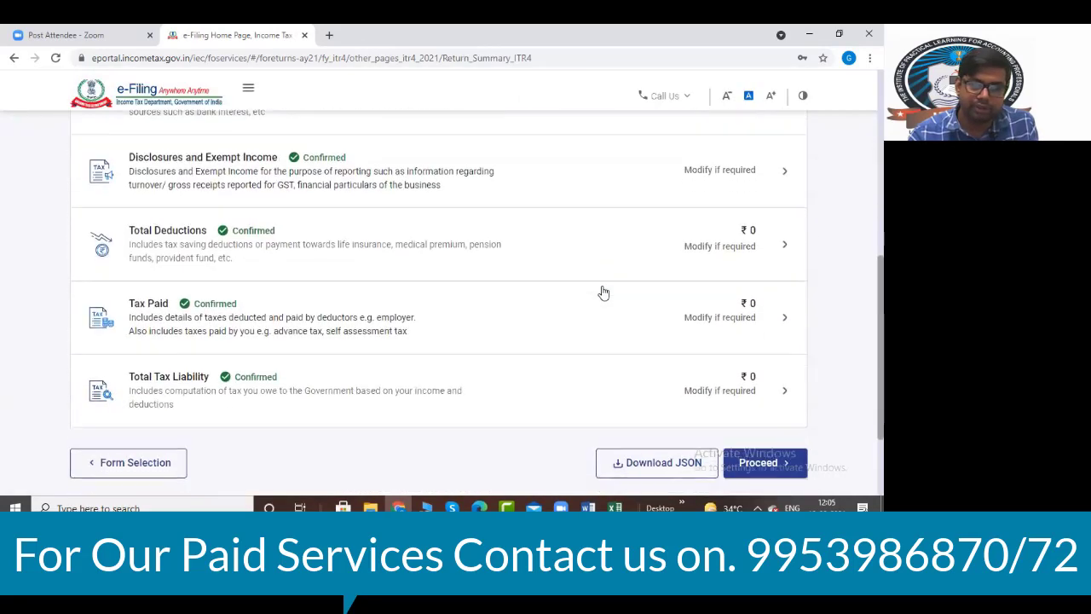
scroll(603, 292, "up", 3)
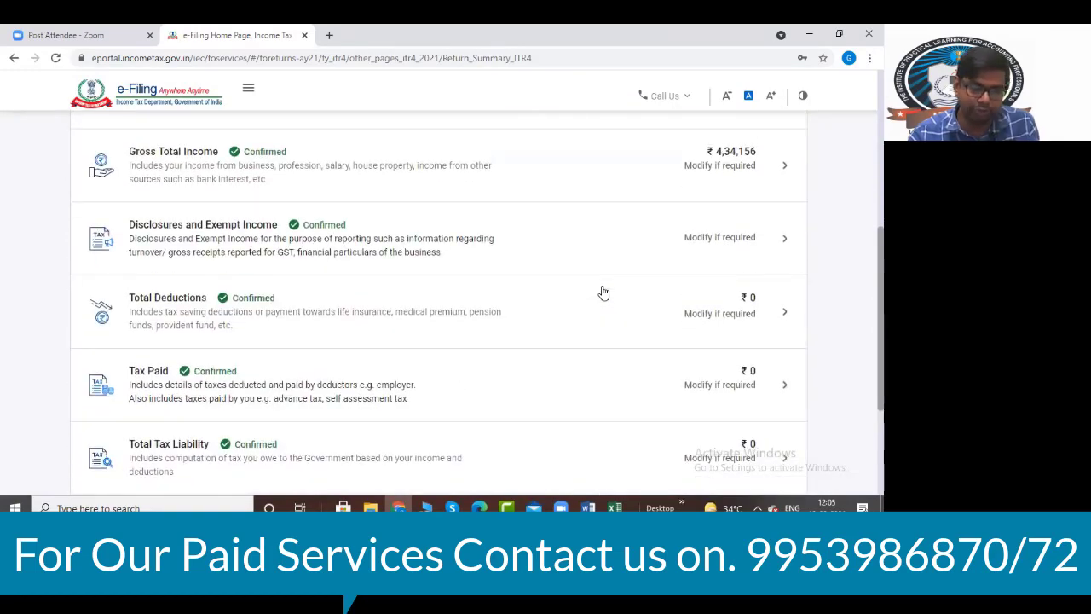
scroll(502, 303, "up", 2)
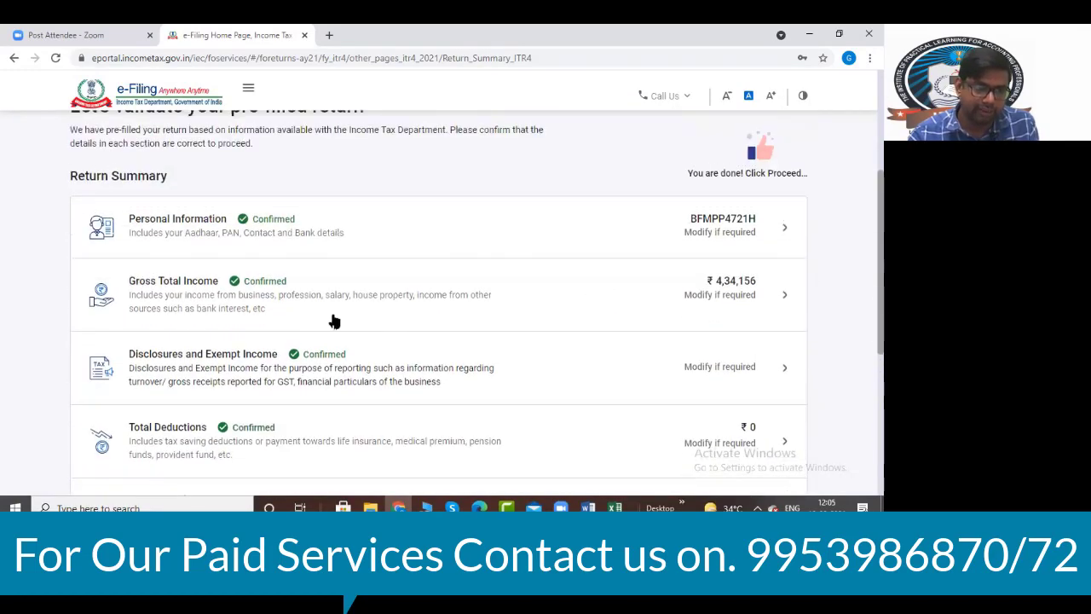
left_click(265, 231)
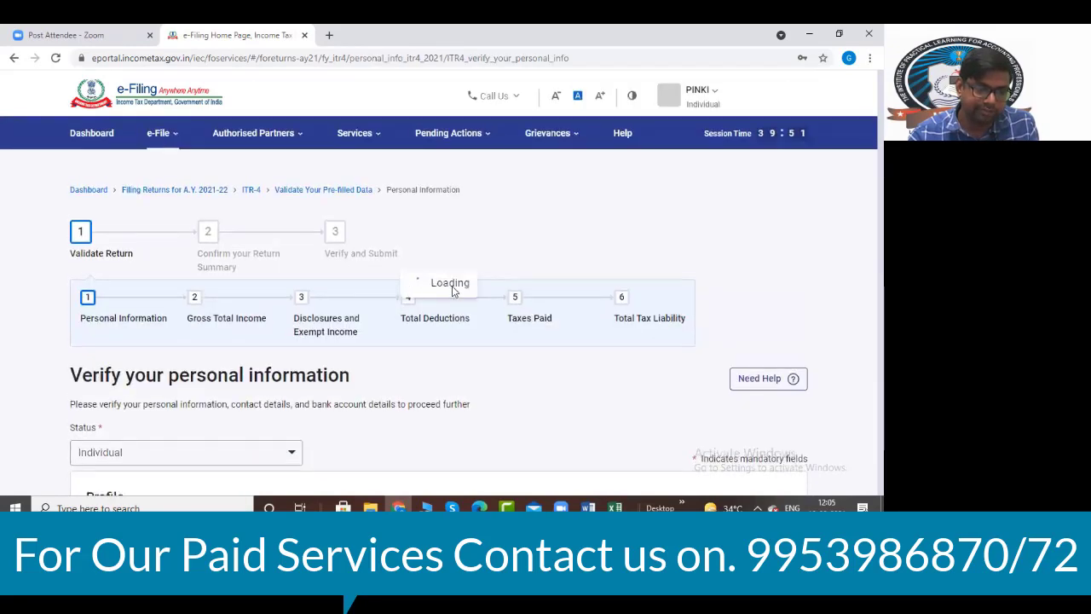
- Set the Nature of Employment to Not Applicable (eg. Family pension etc) in the personal information
scroll(391, 290, "down", 4)
scroll(392, 291, "down", 4)
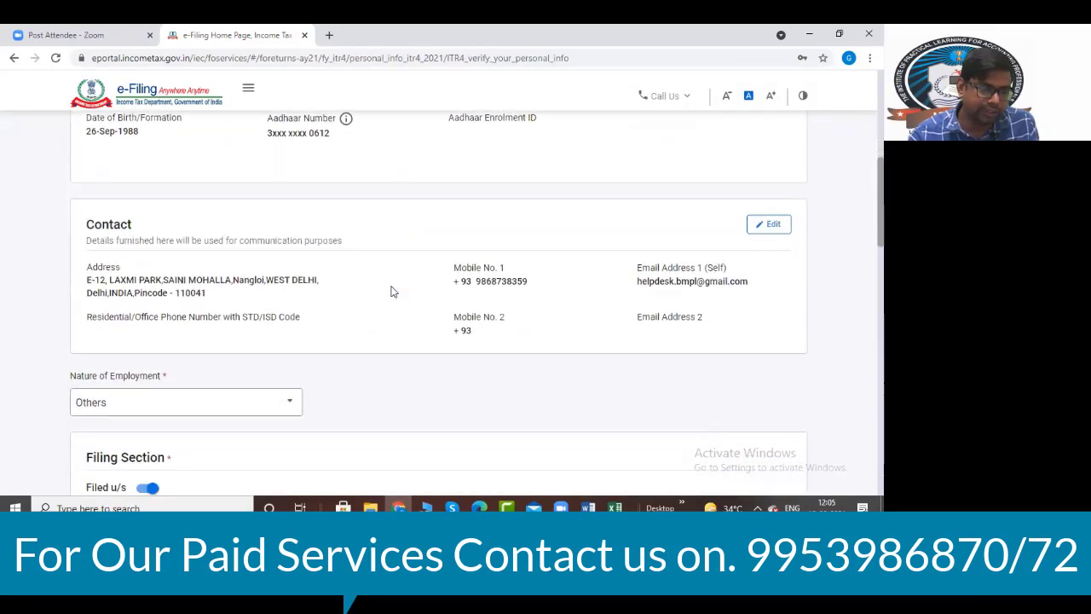
left_click(274, 209)
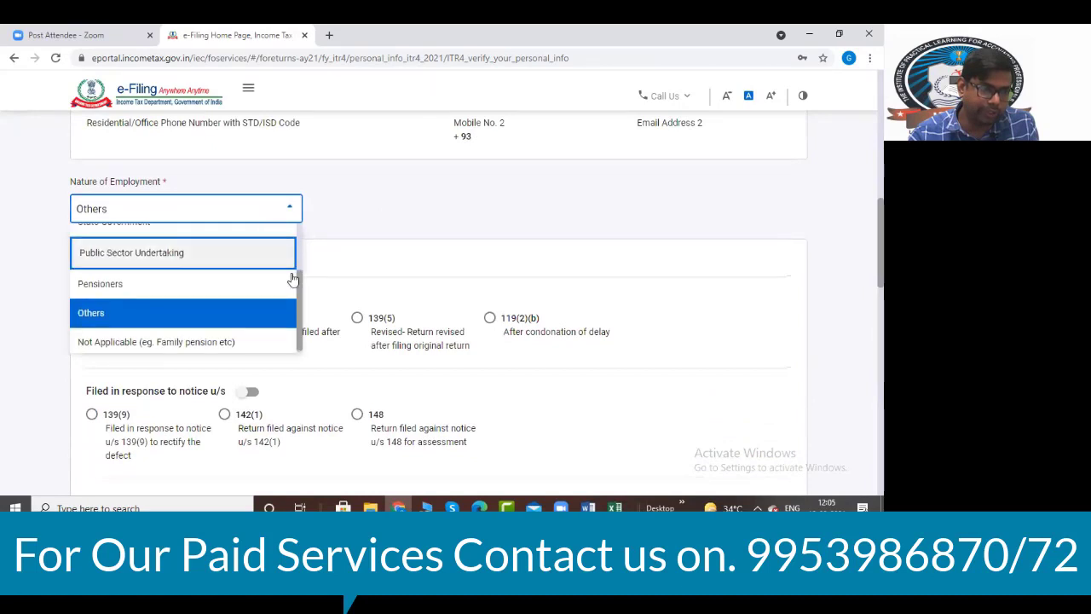
left_click_drag(298, 294, 298, 316)
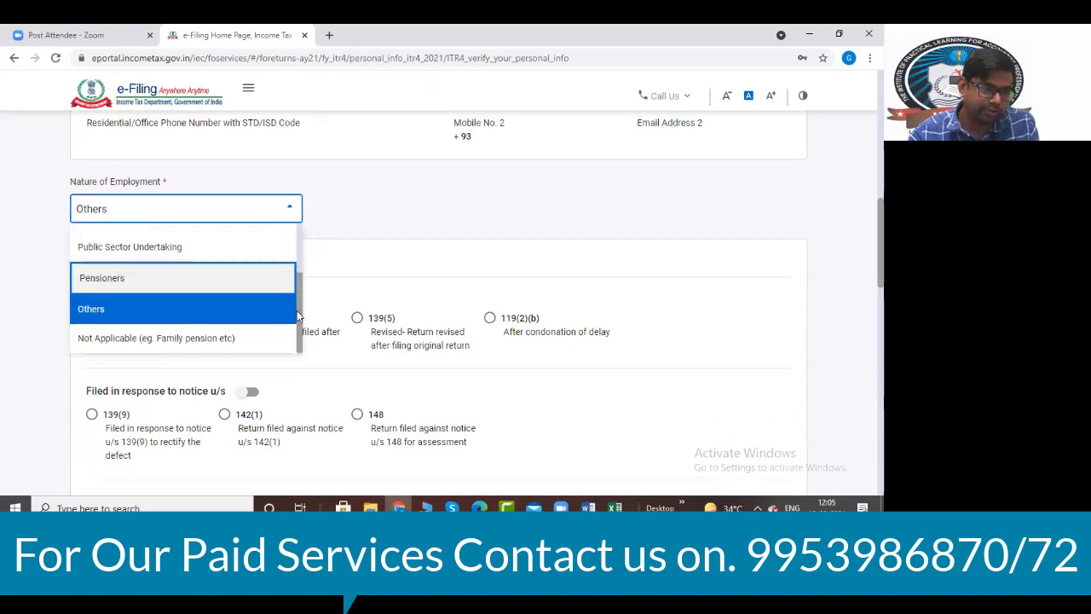
left_click(210, 340)
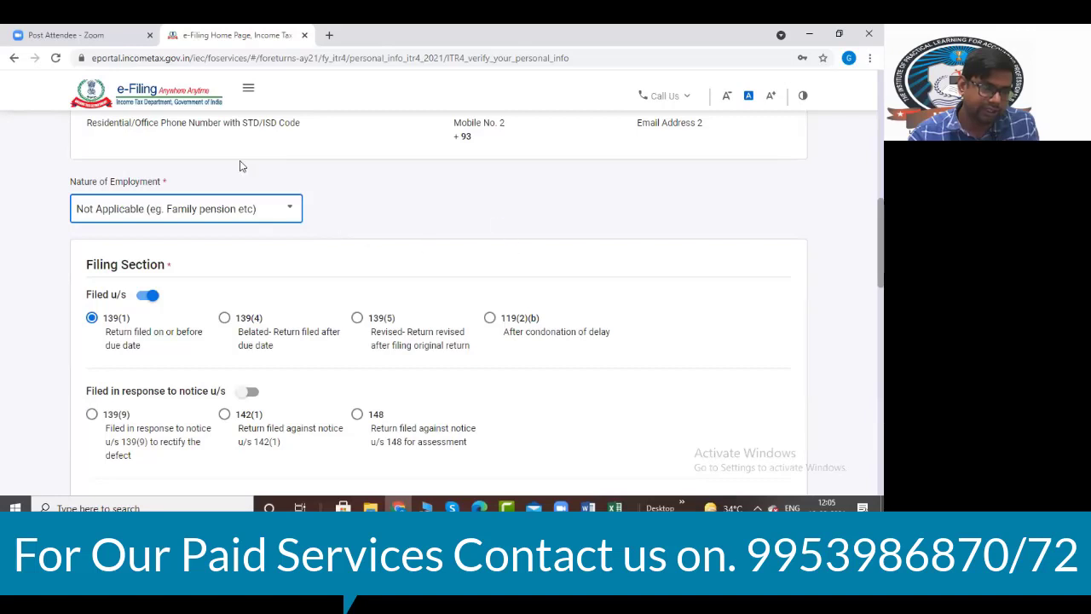
- Recheck the Nature of Employment options, keep Not Applicable (eg. Family pension etc), and confirm the Personal Information section
left_click(201, 215)
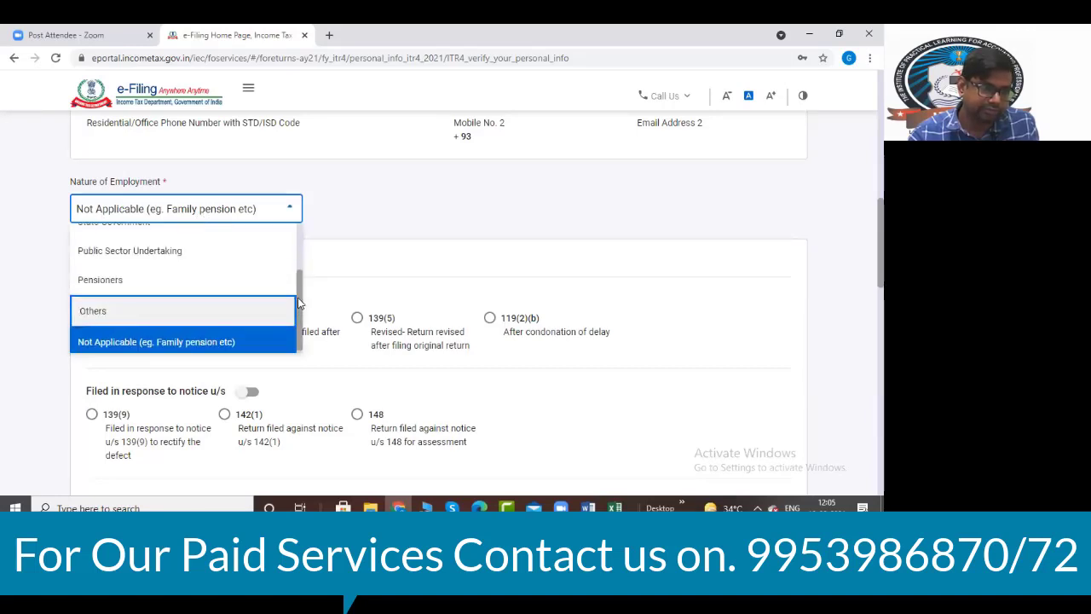
mouse_move(298, 303)
left_mouse_down()
mouse_move(297, 236)
mouse_move(300, 311)
left_mouse_up()
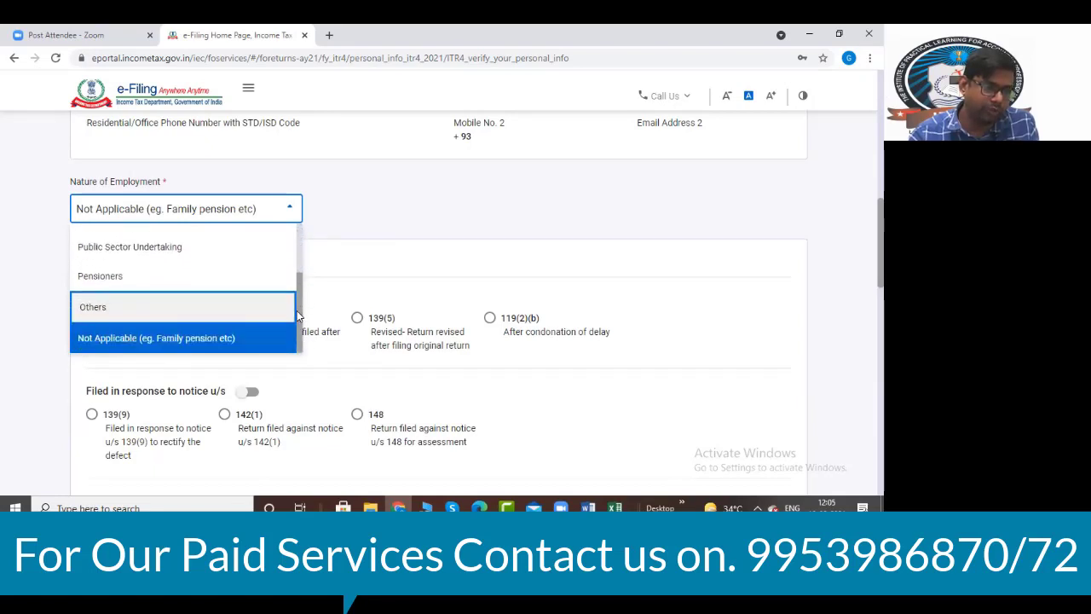
left_click(209, 338)
scroll(564, 254, "down", 15)
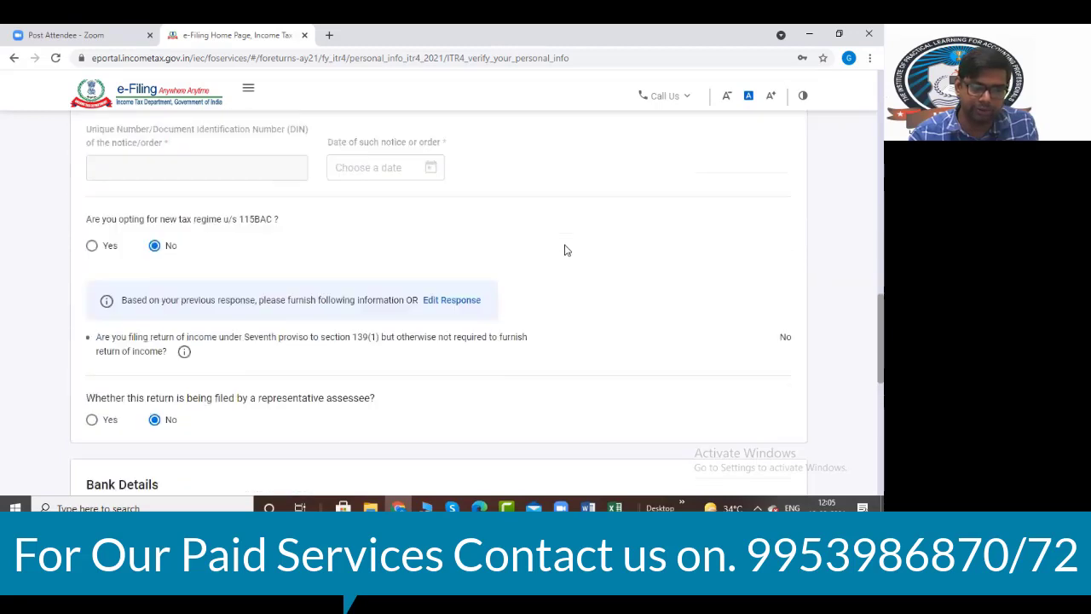
left_click(778, 364)
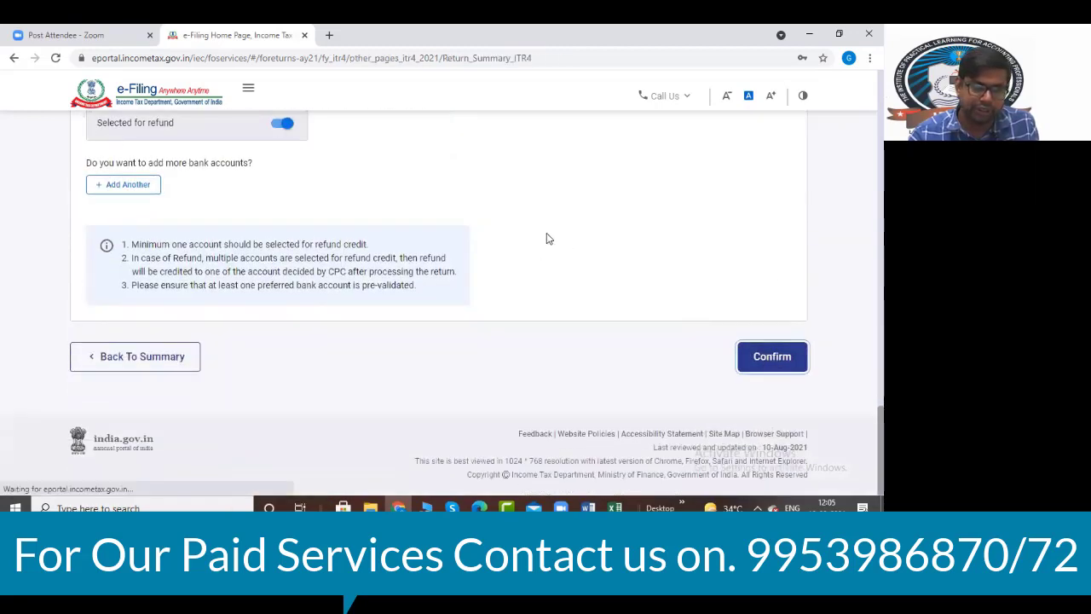
- Open the Total Deductions section from the Return Summary
scroll(545, 243, "down", 6)
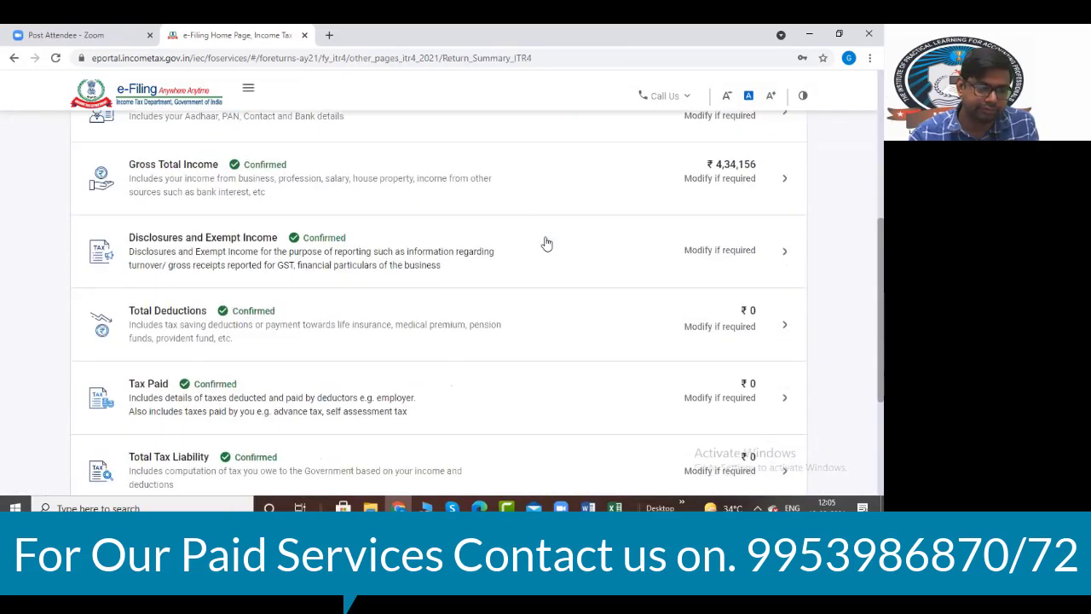
scroll(546, 244, "up", 1)
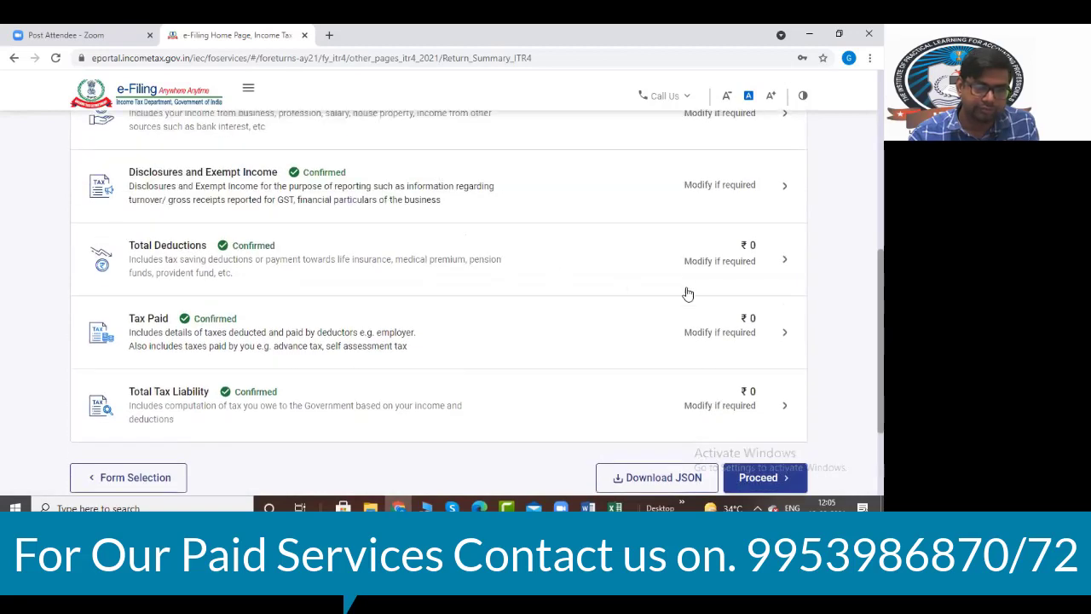
left_click(782, 261)
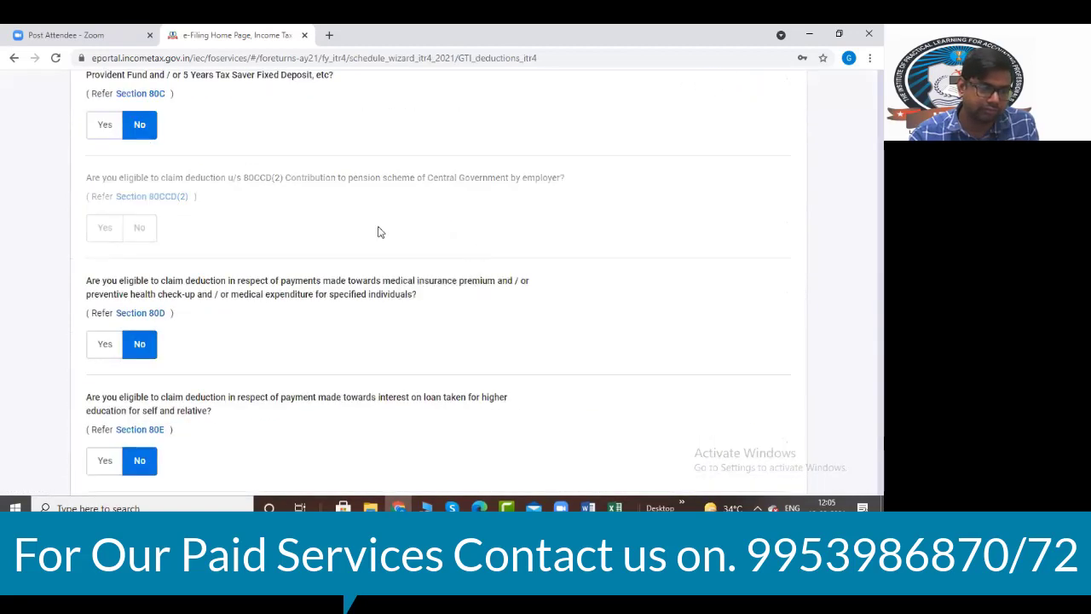
- Try to claim 10,000 under 80TTA for interest on savings bank accounts in the list of other deductions
scroll(309, 264, "down", 8)
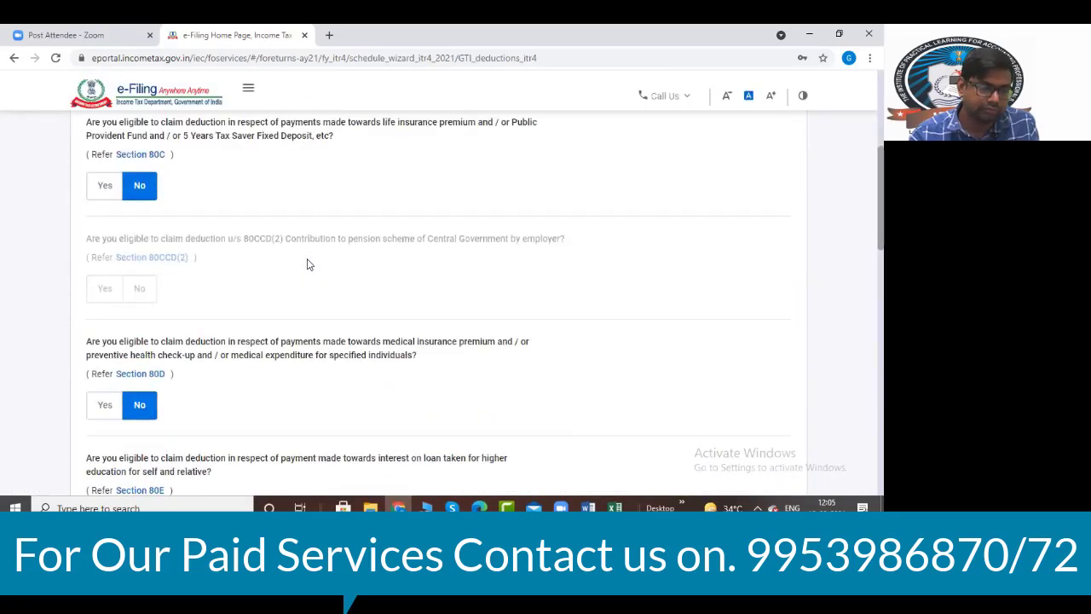
scroll(309, 264, "down", 6)
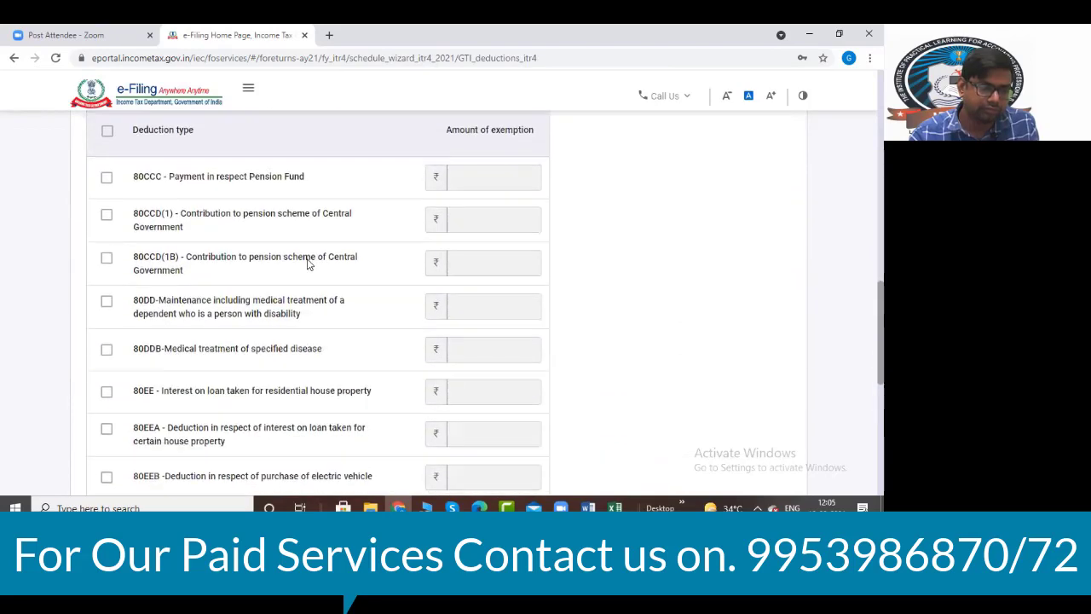
scroll(308, 264, "down", 1)
left_click(523, 295)
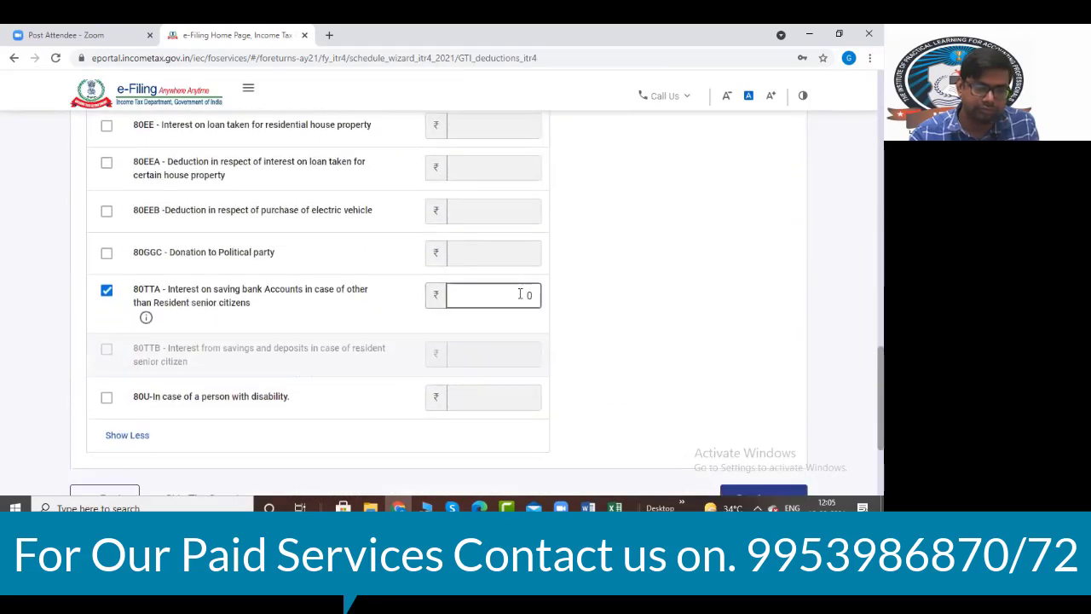
key("BackSpace")
left_click(454, 348)
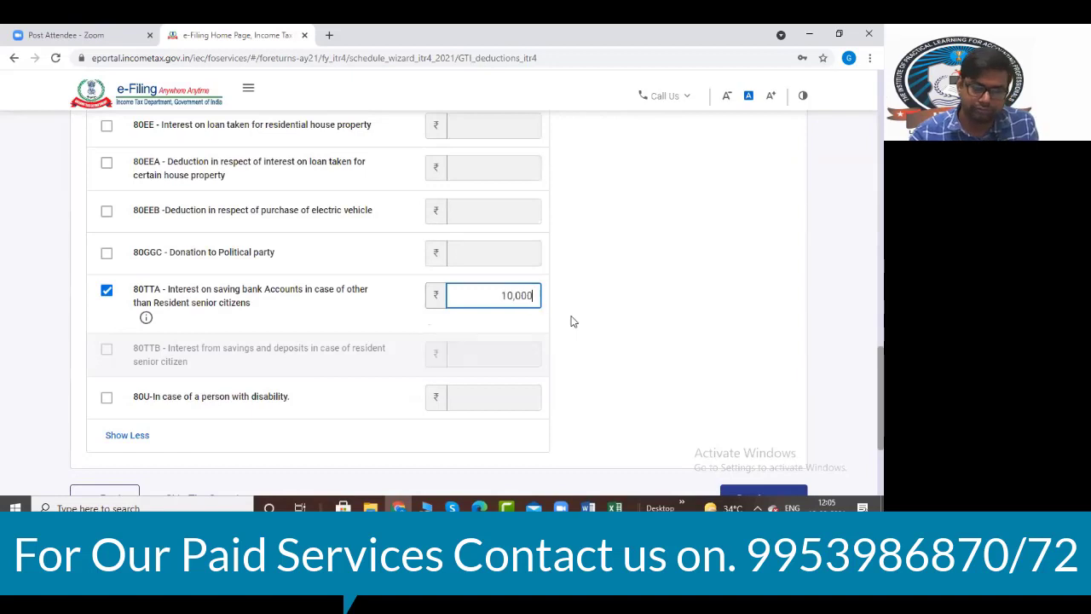
left_click(610, 288)
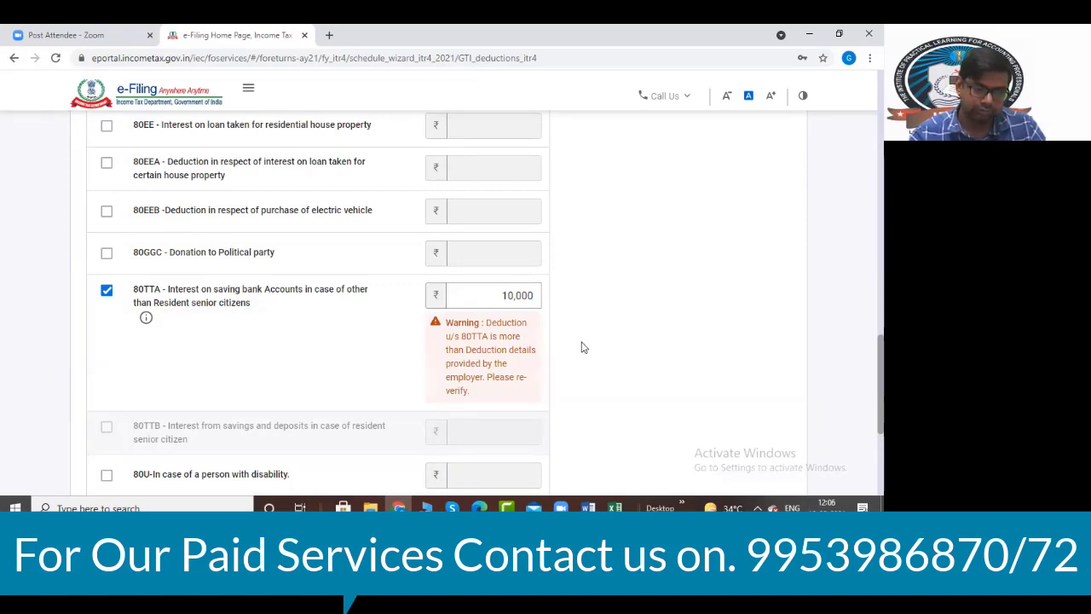
- Deselect the 80TTA savings bank interest deduction
left_click(108, 291)
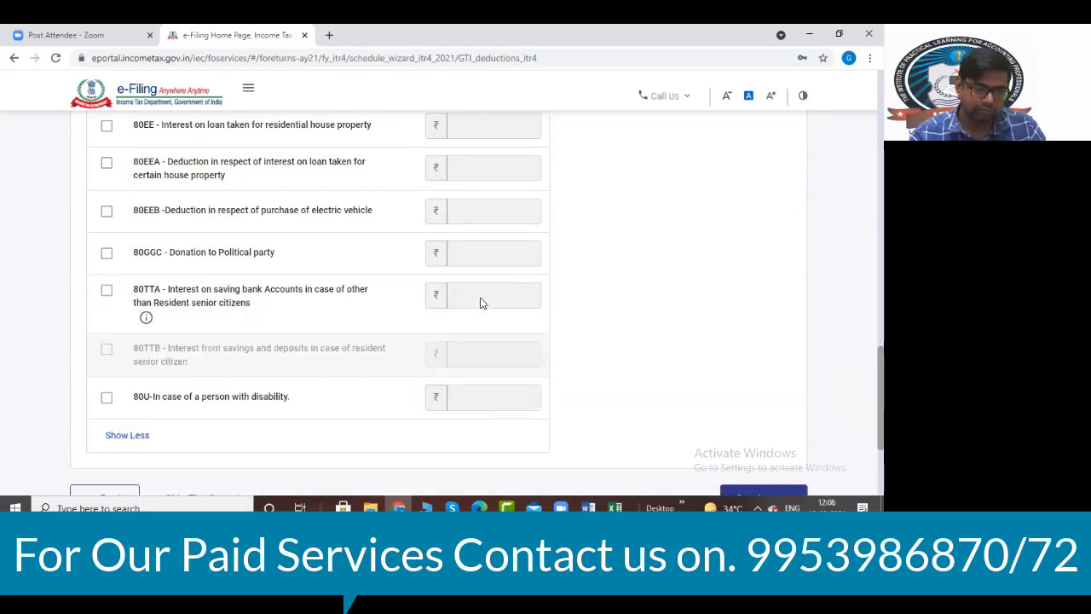
- Review the answers to all deduction eligibility questions, from donations to Section 80E, and the list of other deduction types
scroll(480, 302, "up", 5)
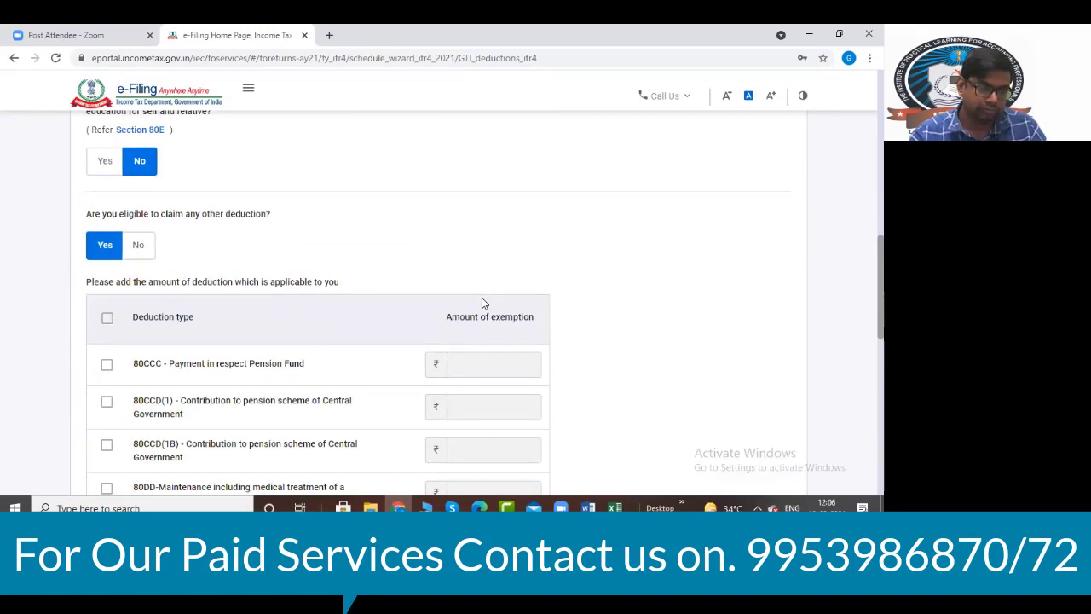
scroll(481, 299, "up", 5)
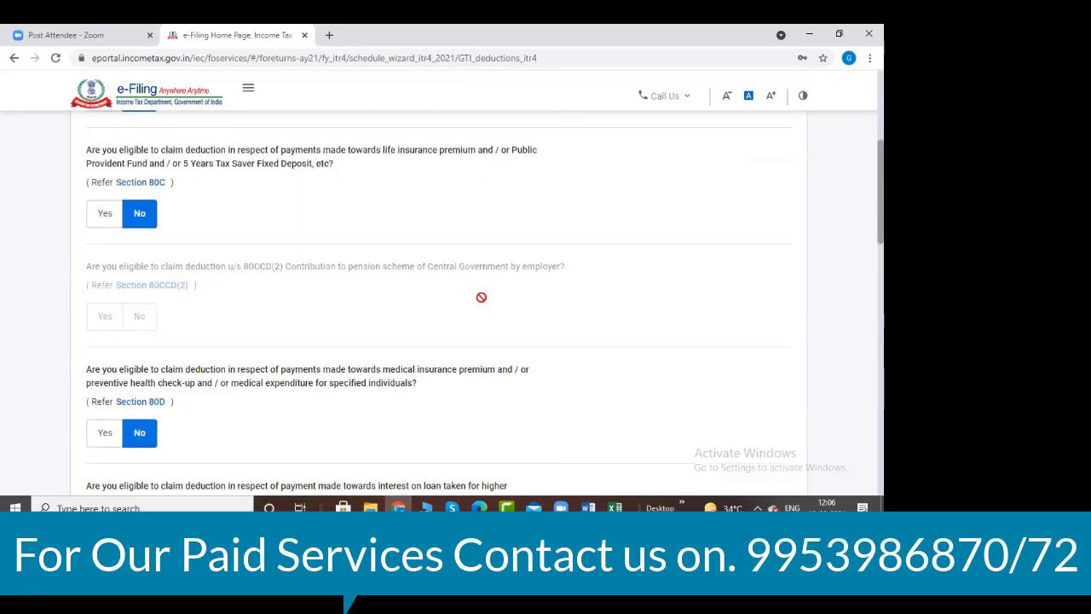
scroll(481, 296, "up", 5)
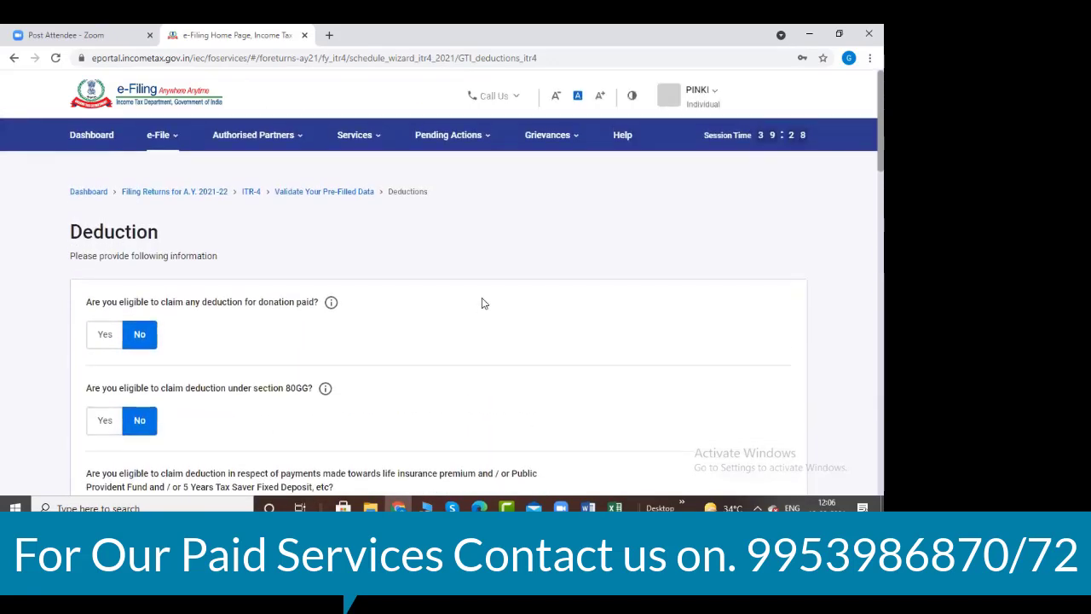
scroll(278, 318, "down", 2)
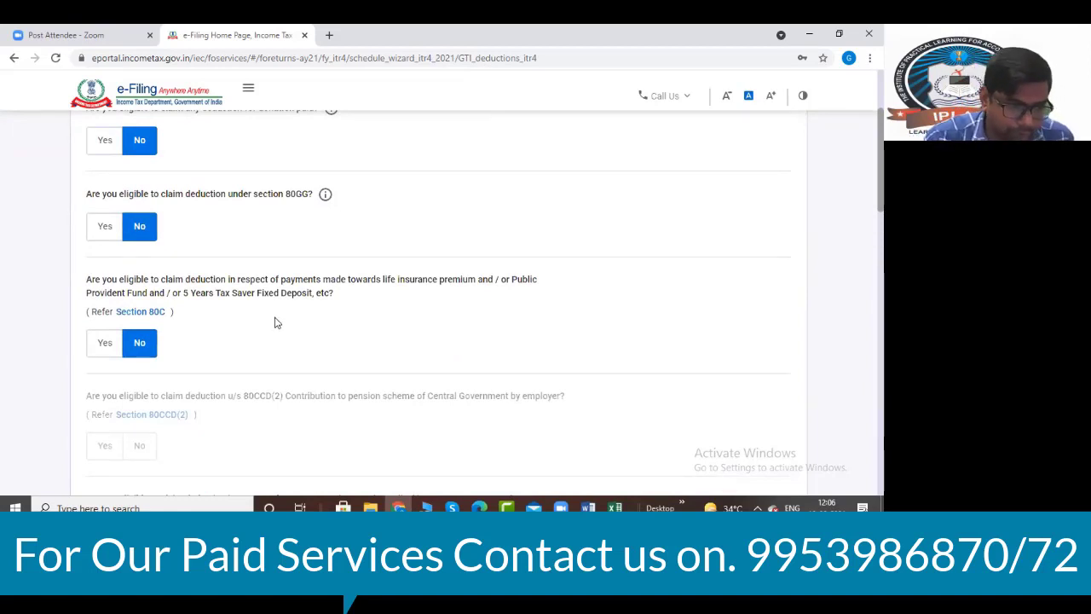
scroll(276, 326, "down", 2)
scroll(276, 320, "down", 2)
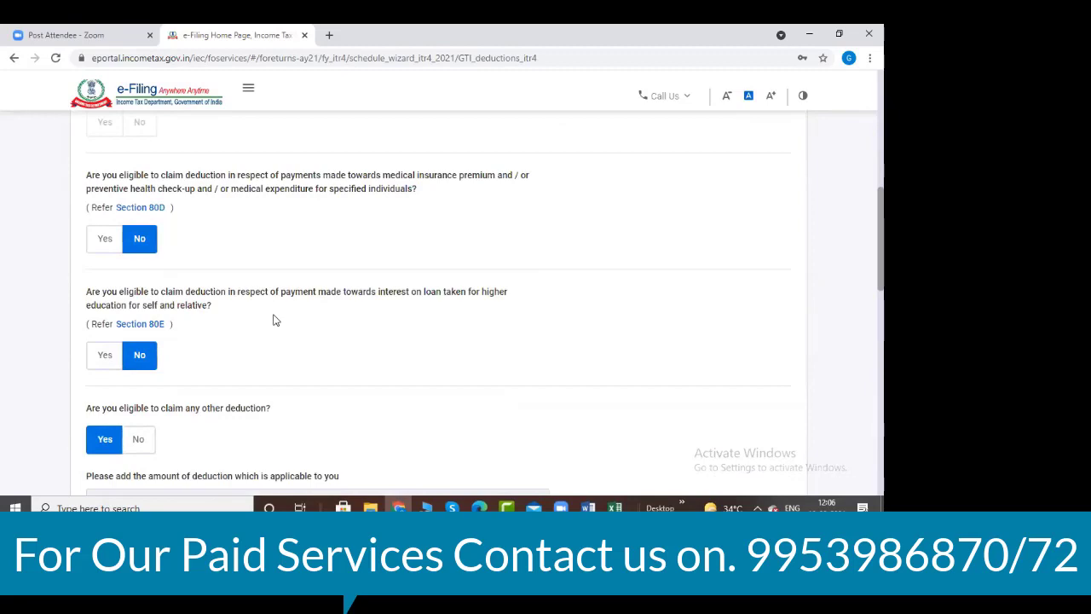
scroll(275, 320, "down", 2)
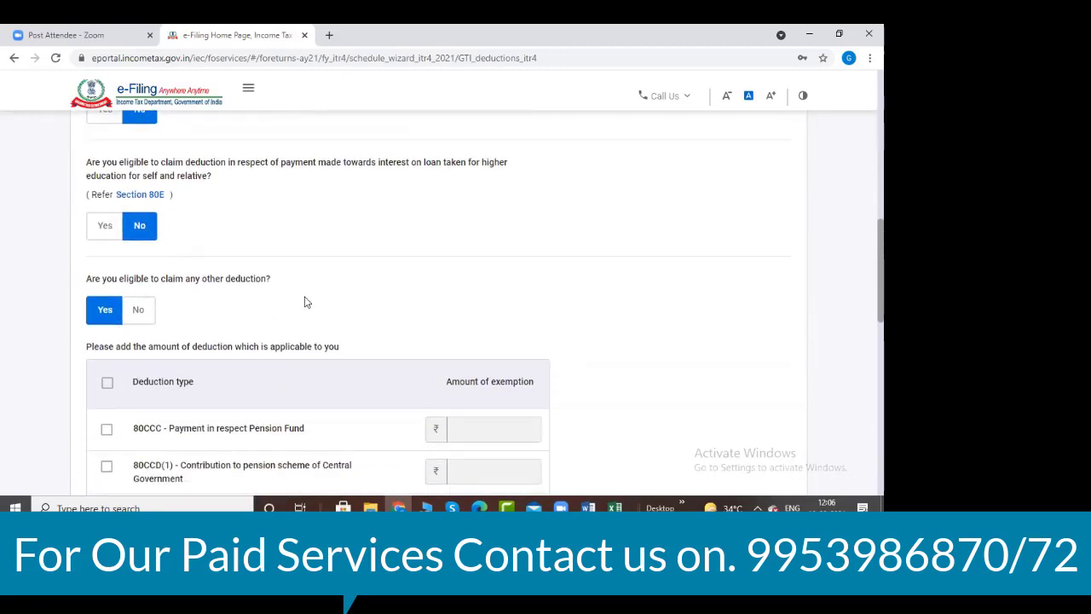
scroll(307, 302, "down", 2)
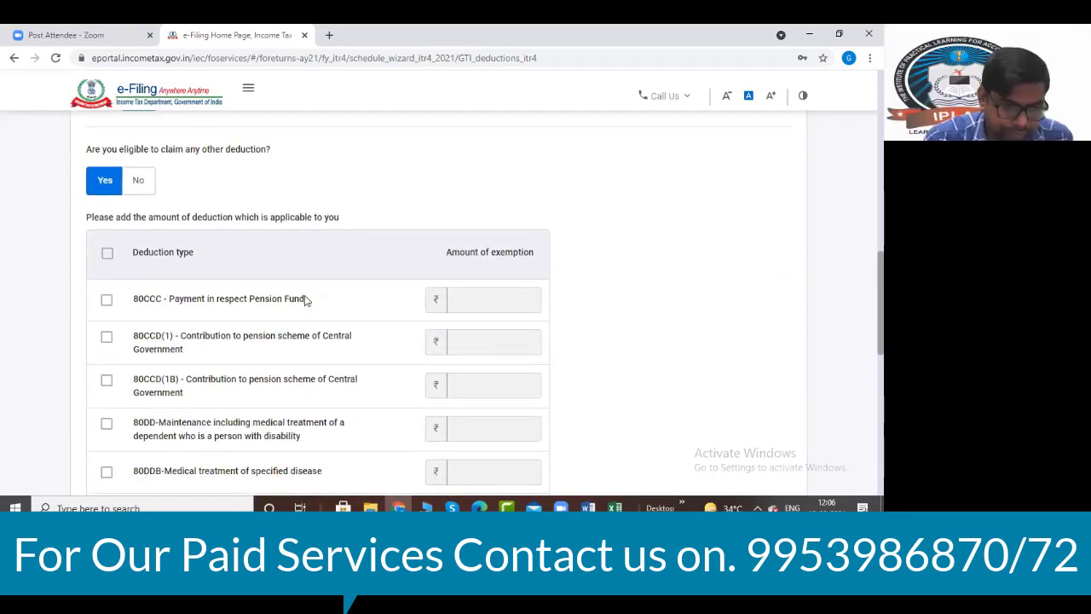
scroll(305, 298, "down", 8)
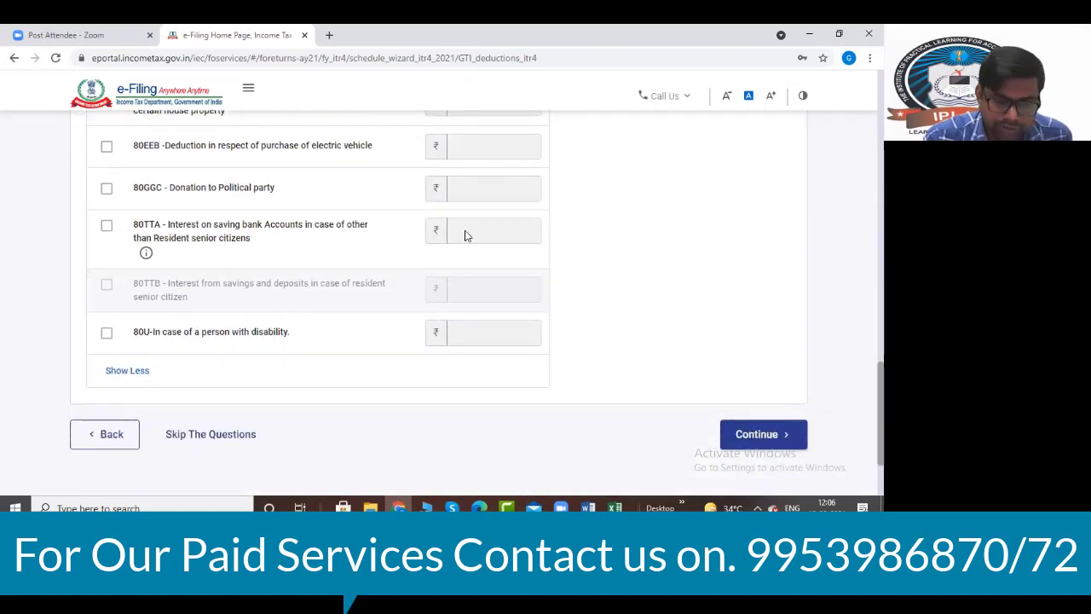
- Claim 10,000 under 80TTA for interest on savings bank accounts and continue past the deduction questions
mouse_move(147, 254)
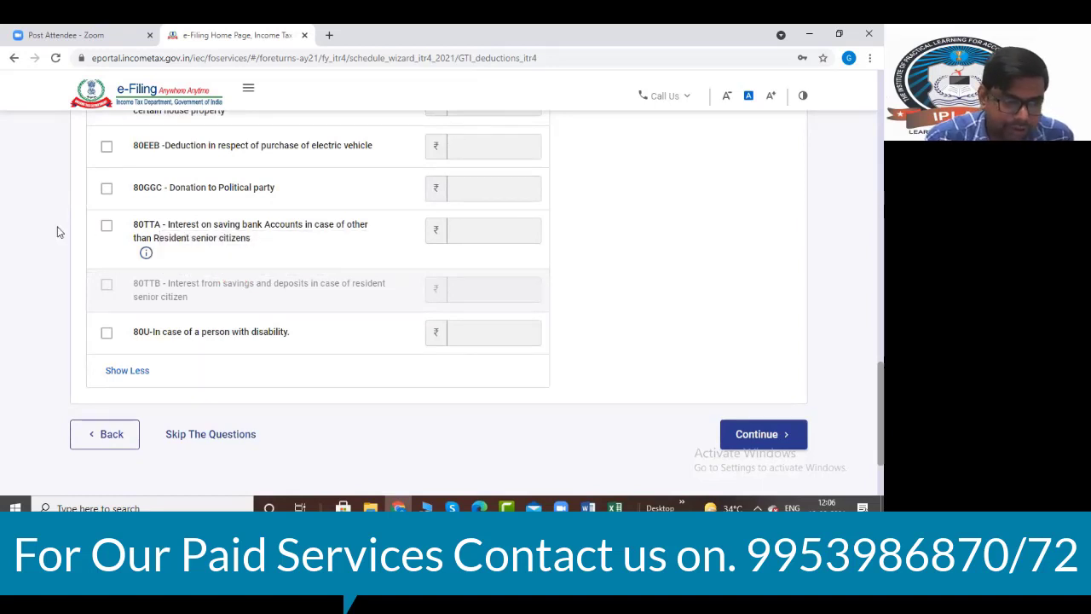
left_click(106, 226)
left_click(511, 231)
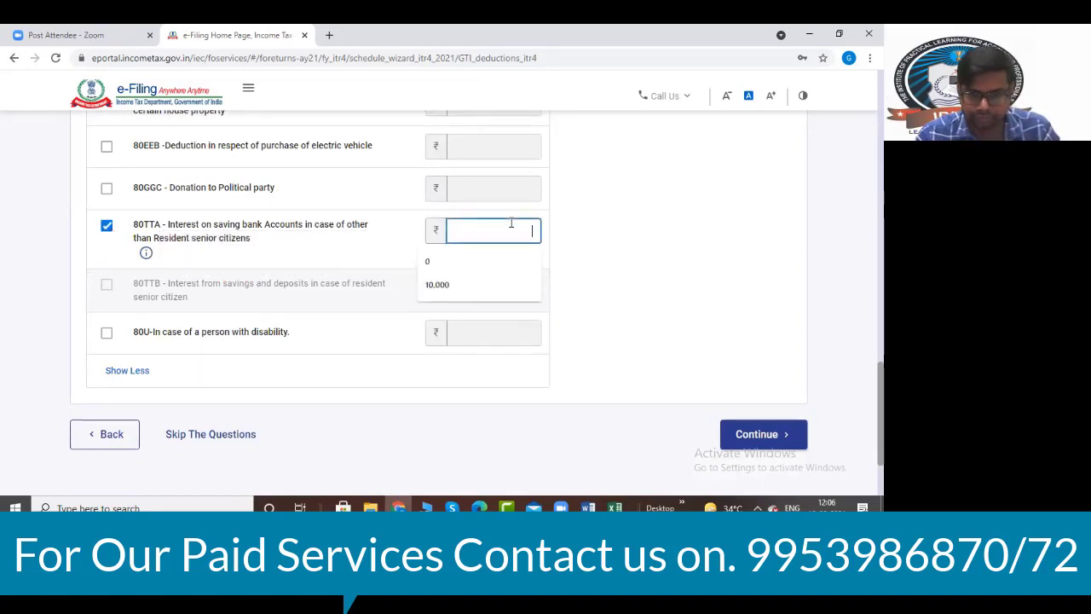
left_click(456, 283)
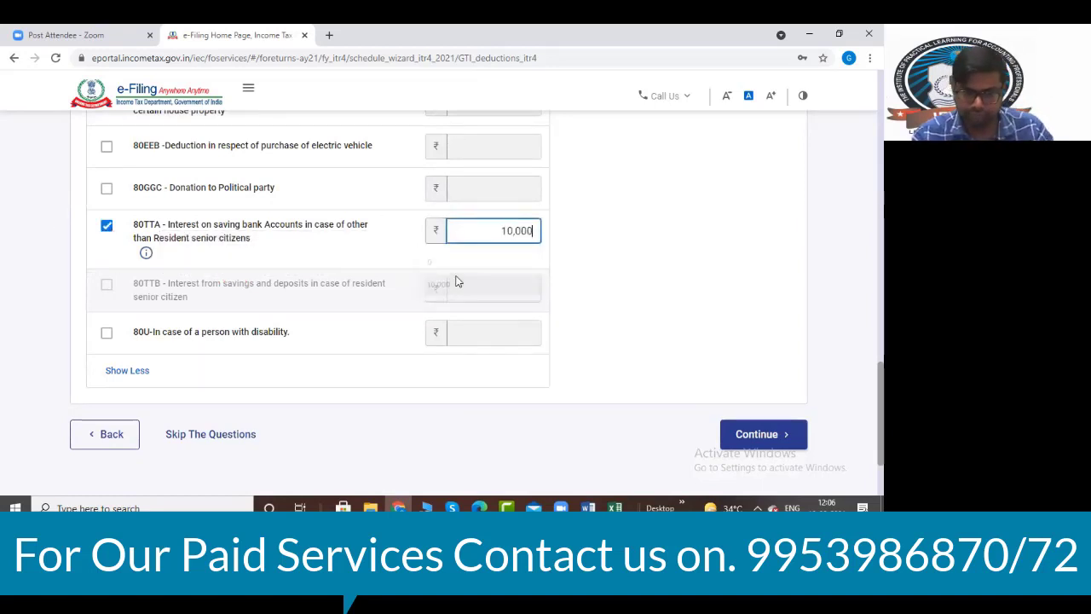
left_click(750, 434)
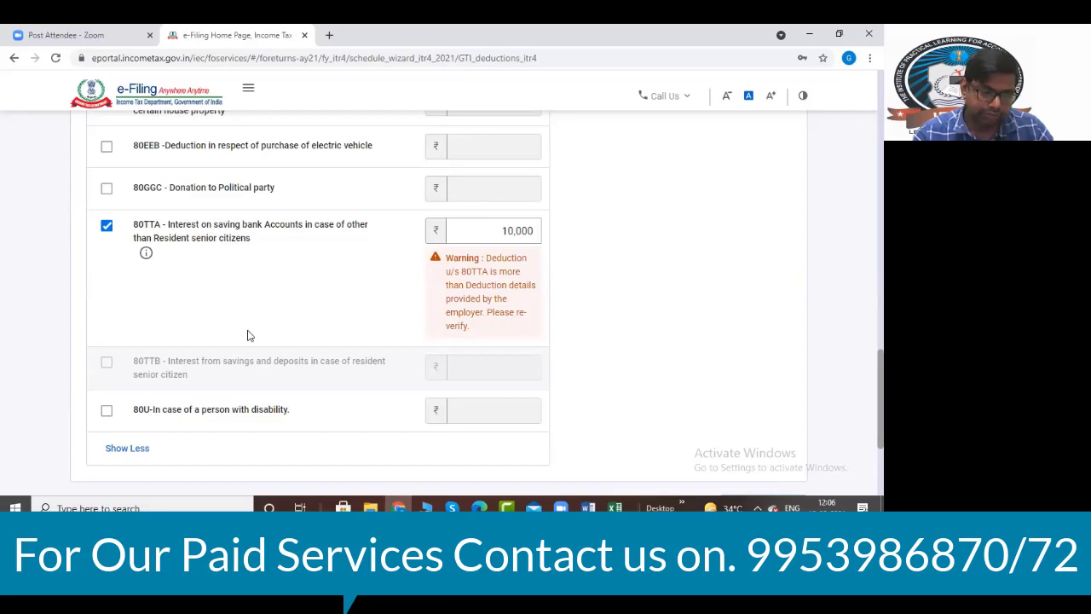
scroll(236, 311, "up", 15)
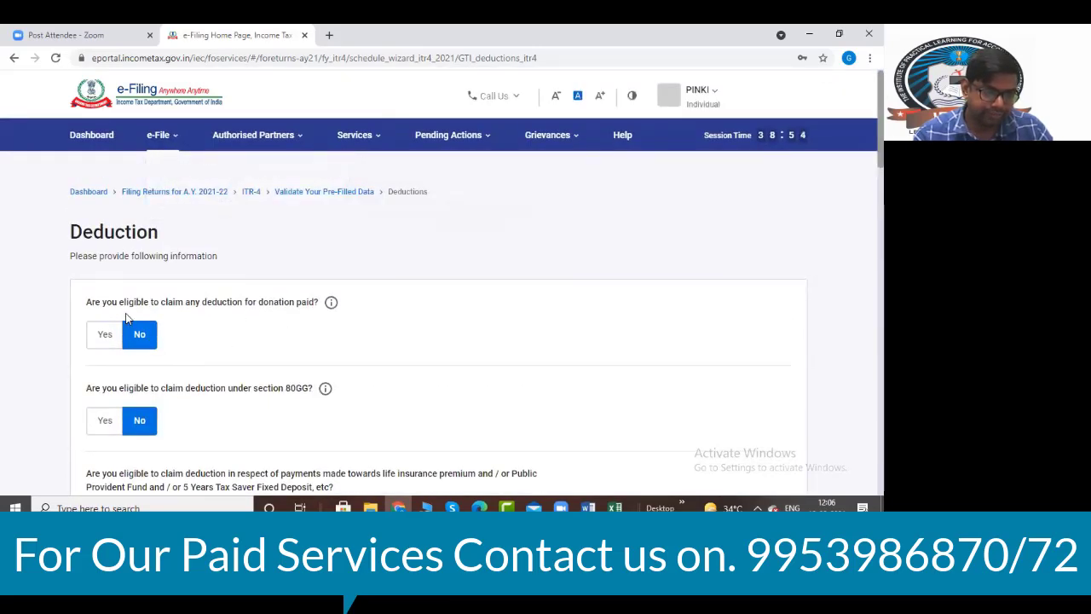
scroll(471, 317, "down", 20)
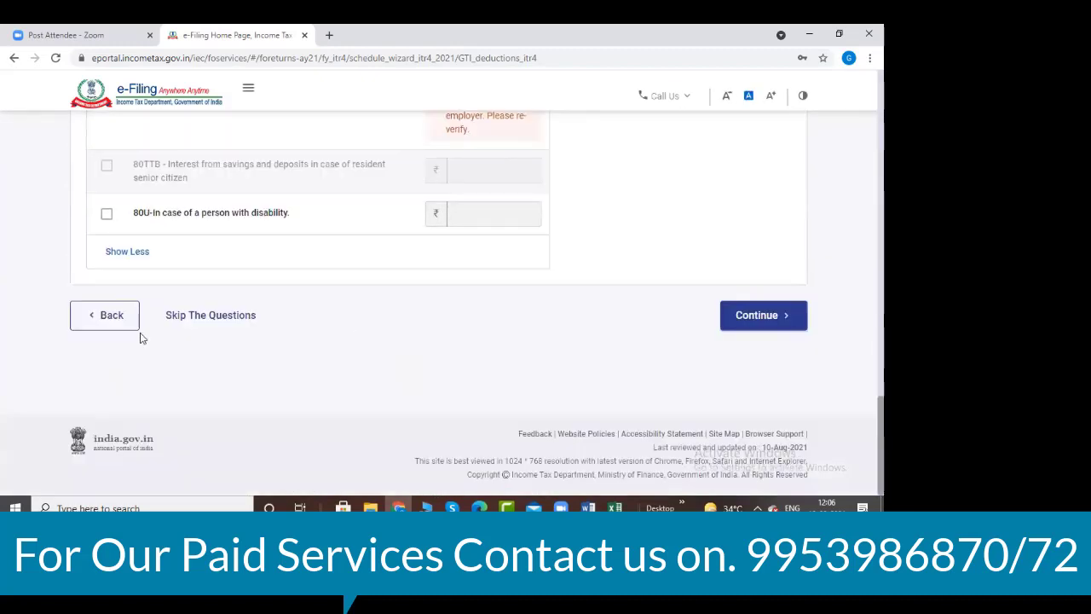
left_click(738, 318)
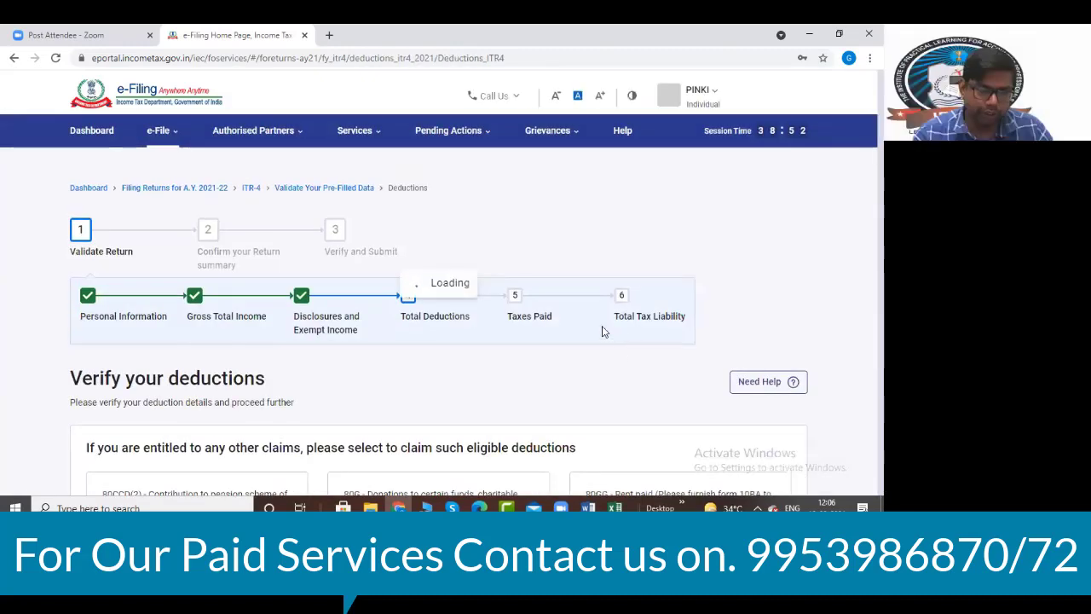
- Check the 80TTA entry among the verified deductions and confirm the Total Deductions section
scroll(500, 362, "down", 4)
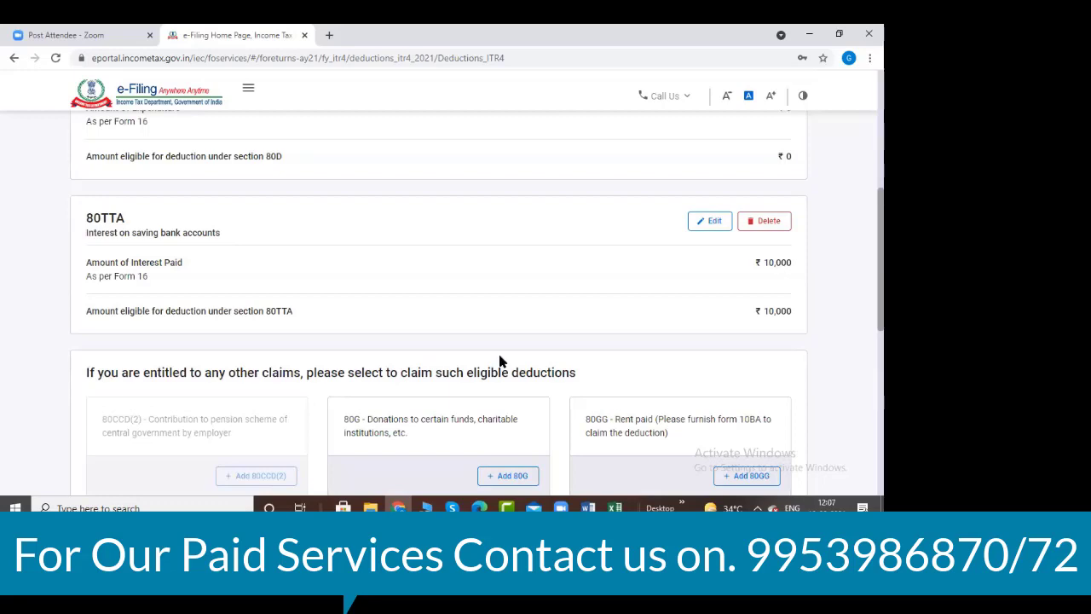
scroll(499, 358, "down", 7)
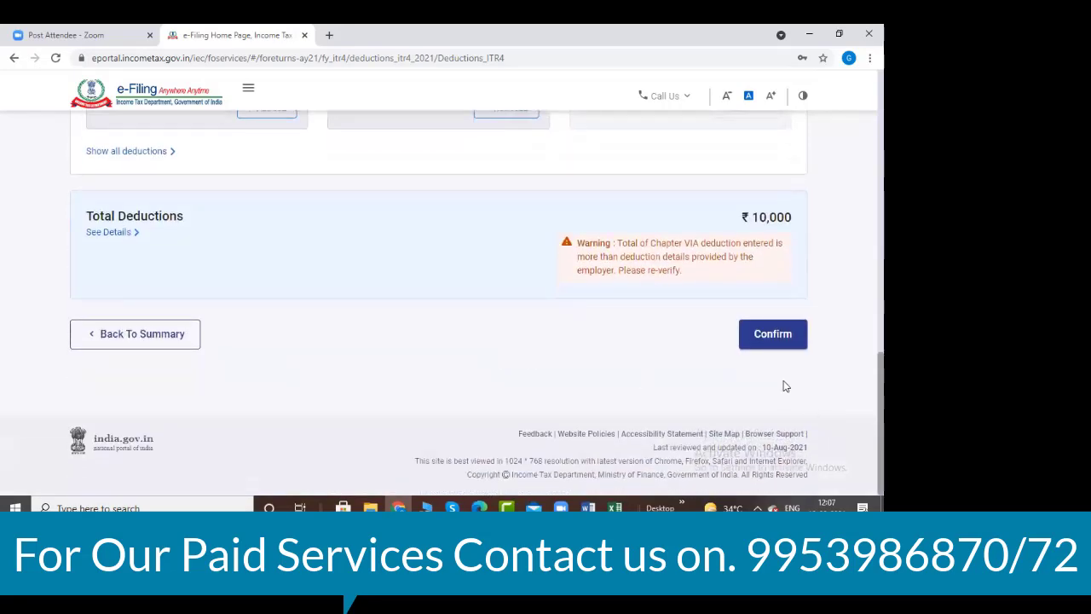
left_click(774, 342)
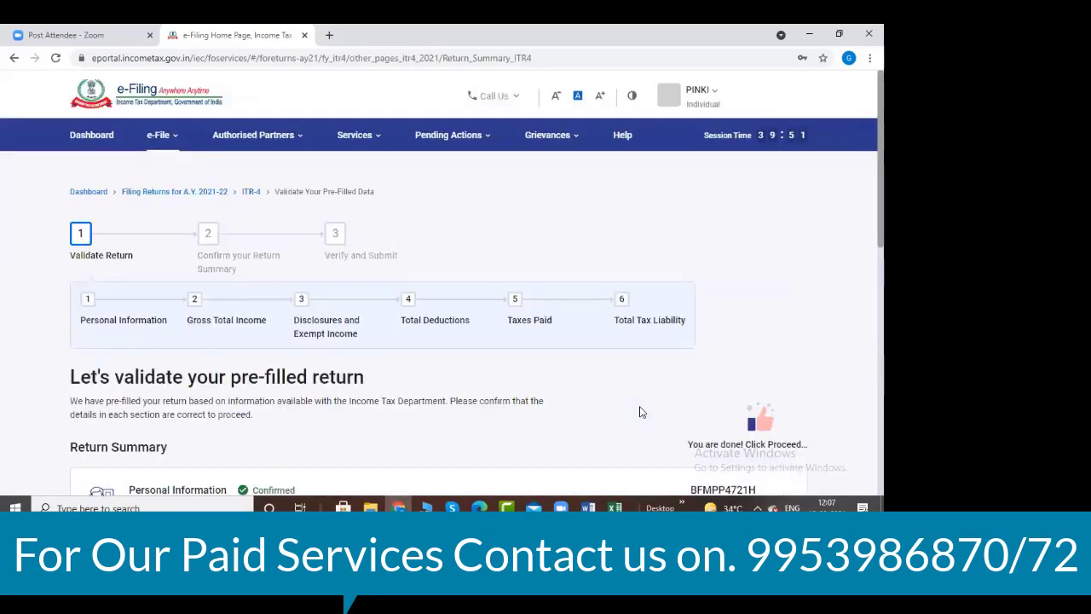
- Proceed from the confirmed Return Summary to the tax summary
scroll(641, 412, "down", 7)
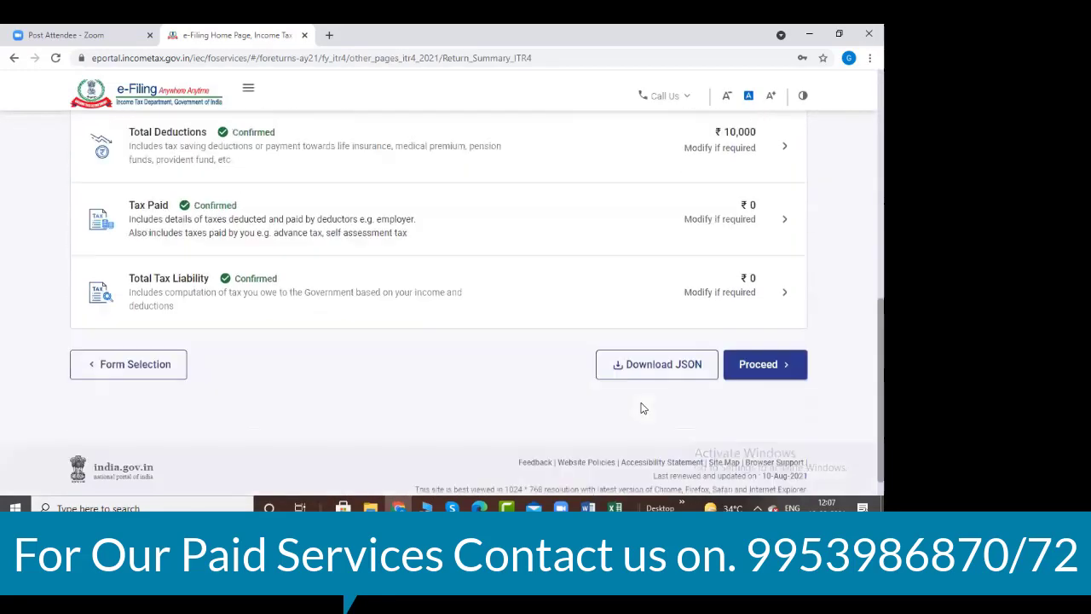
scroll(642, 408, "down", 1)
left_click(755, 360)
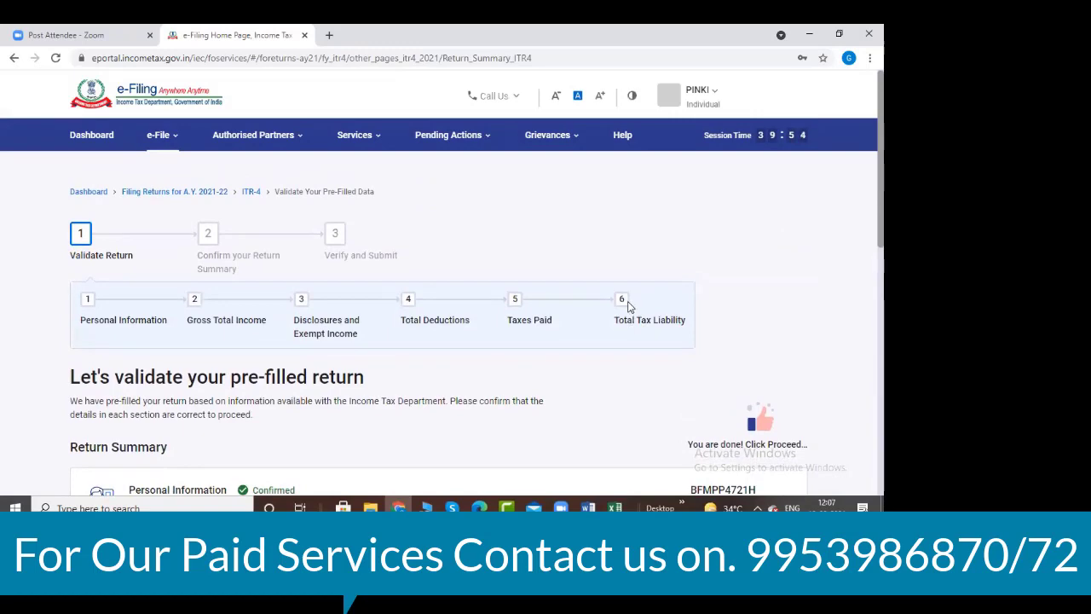
scroll(663, 349, "down", 5)
scroll(786, 352, "down", 3)
left_click(778, 344)
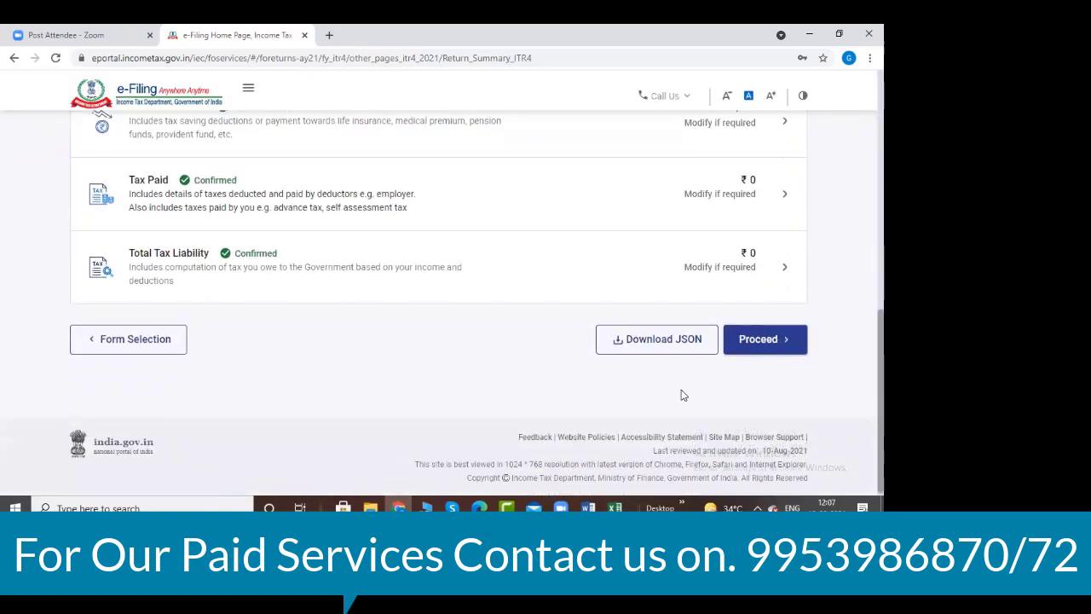
- Examine the breakdown of Total Deductions in the taxable income calculation and collapse it again
scroll(682, 392, "down", 2)
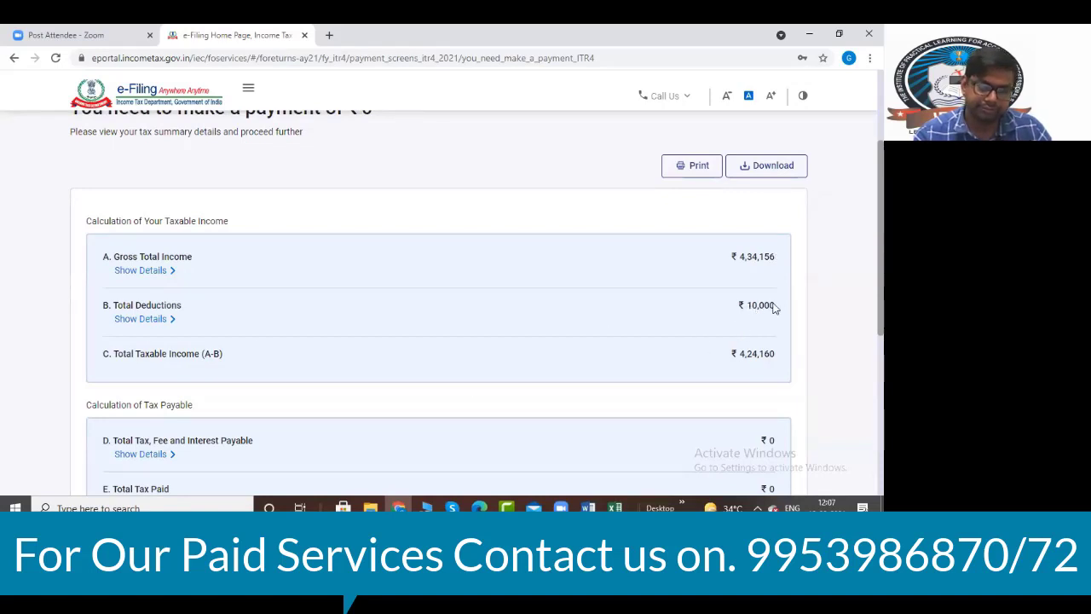
left_click(174, 321)
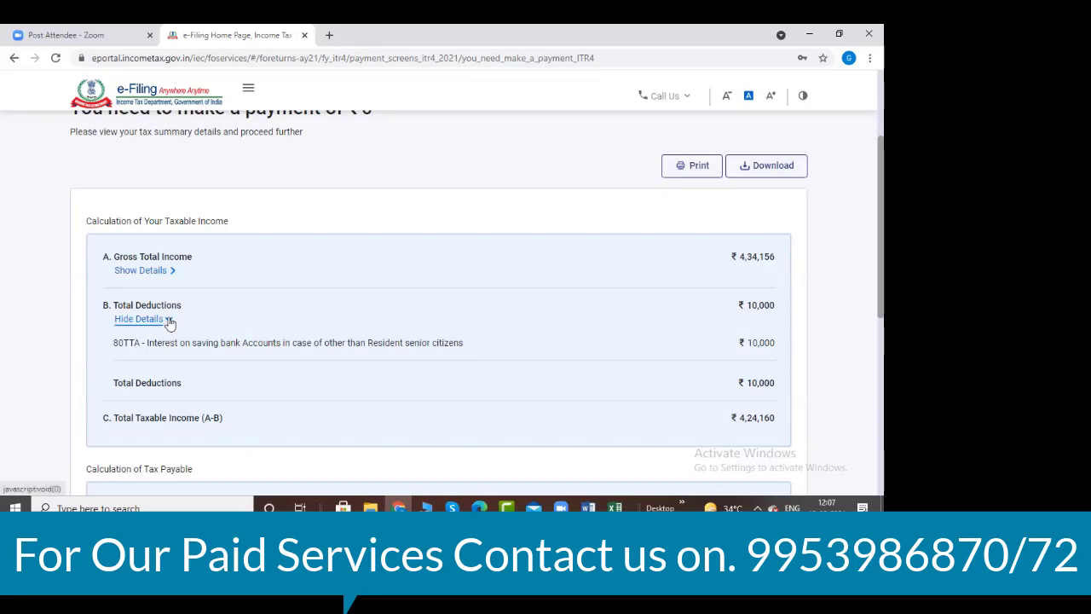
left_click(165, 319)
- Check the tax payable calculation and move on to previewing the return
scroll(259, 324, "down", 2)
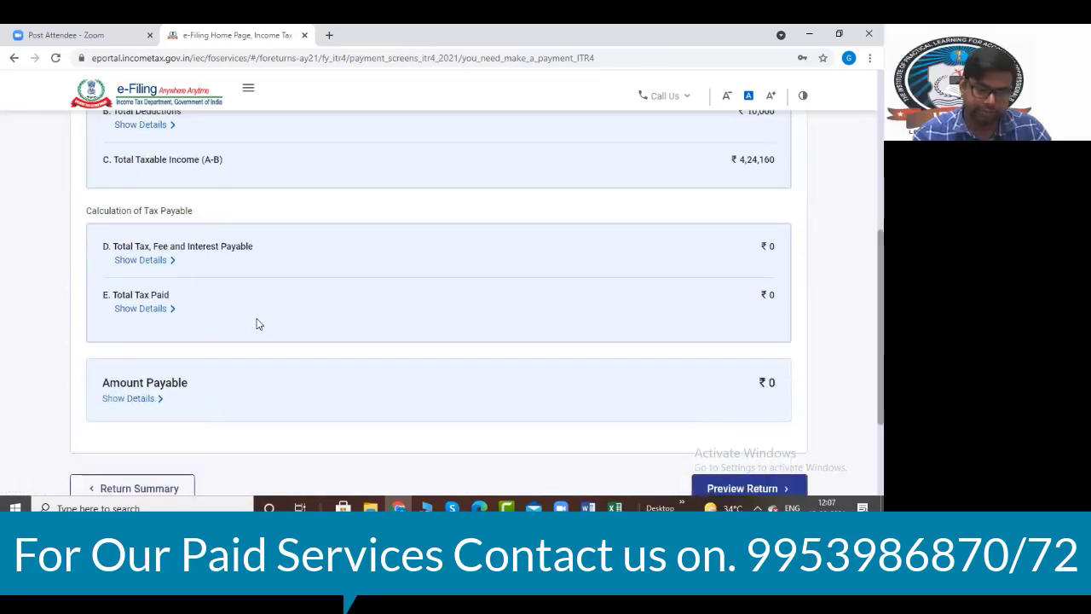
scroll(259, 324, "down", 2)
left_click(709, 335)
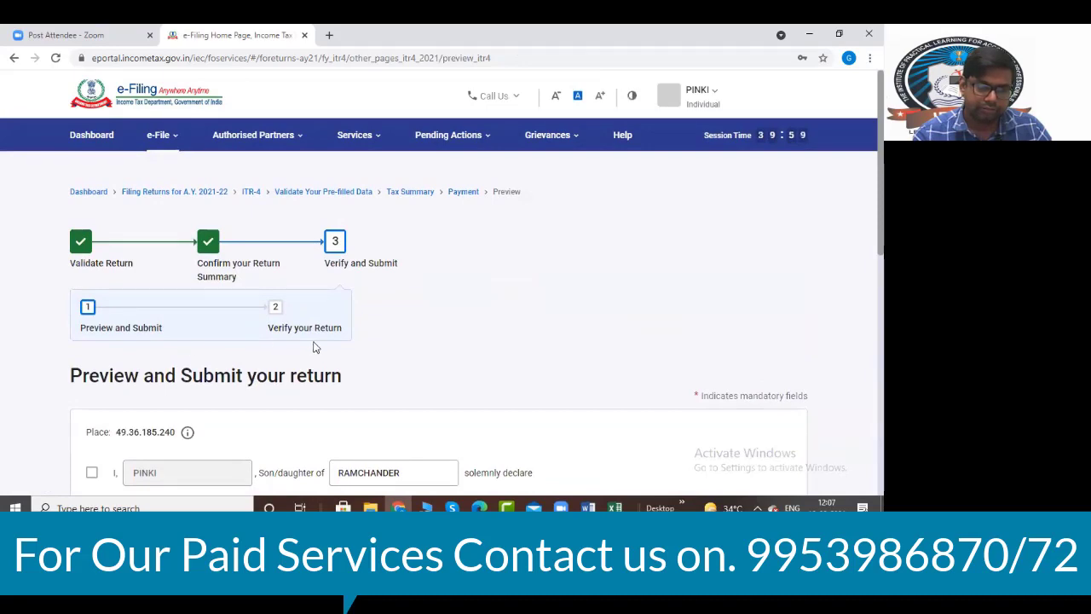
- Accept the declaration made in the capacity of Self and proceed to the preview, leaving the Tax Return Preparer details blank
scroll(309, 346, "down", 2)
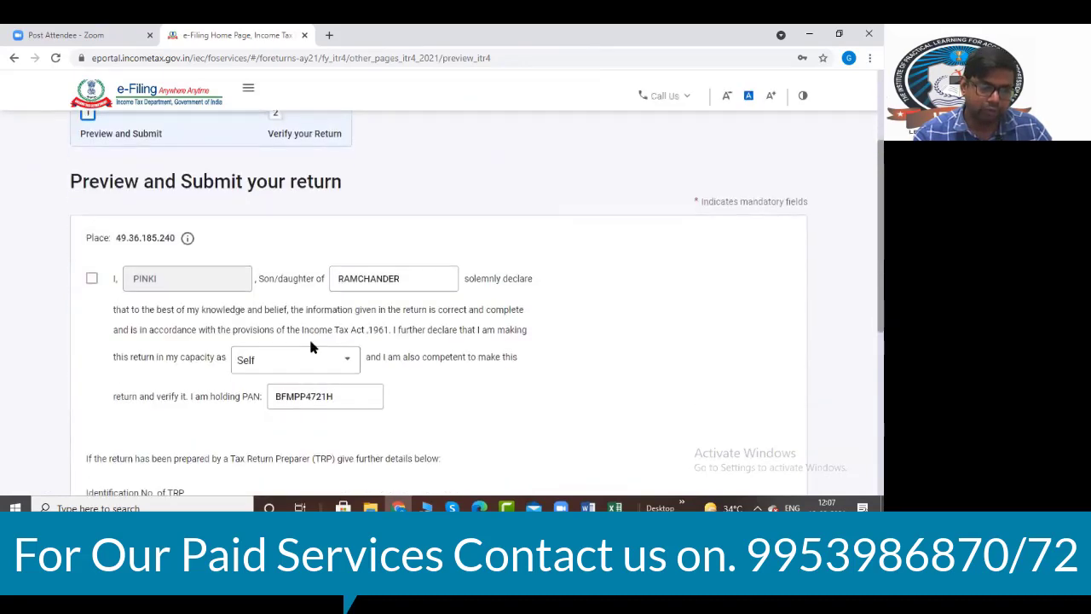
scroll(310, 346, "up", 2)
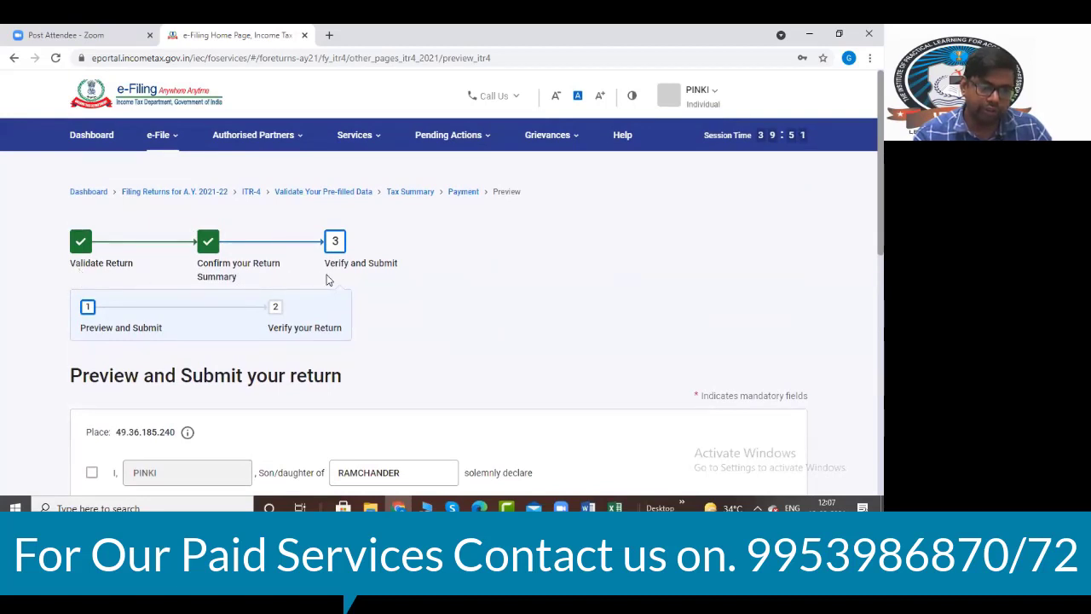
scroll(227, 295, "down", 2)
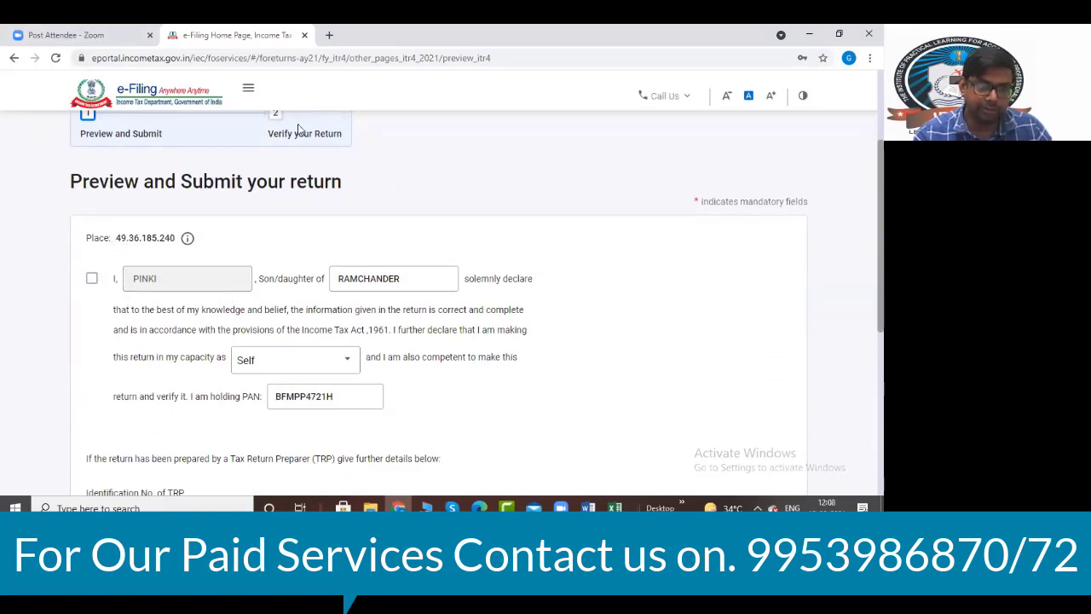
left_click(92, 280)
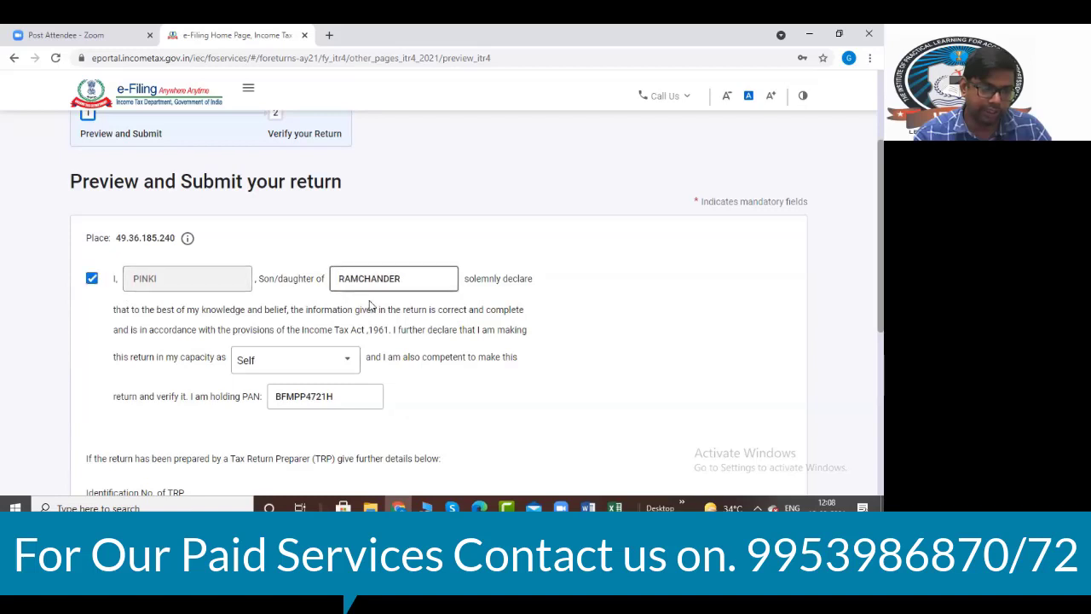
scroll(397, 335, "down", 3)
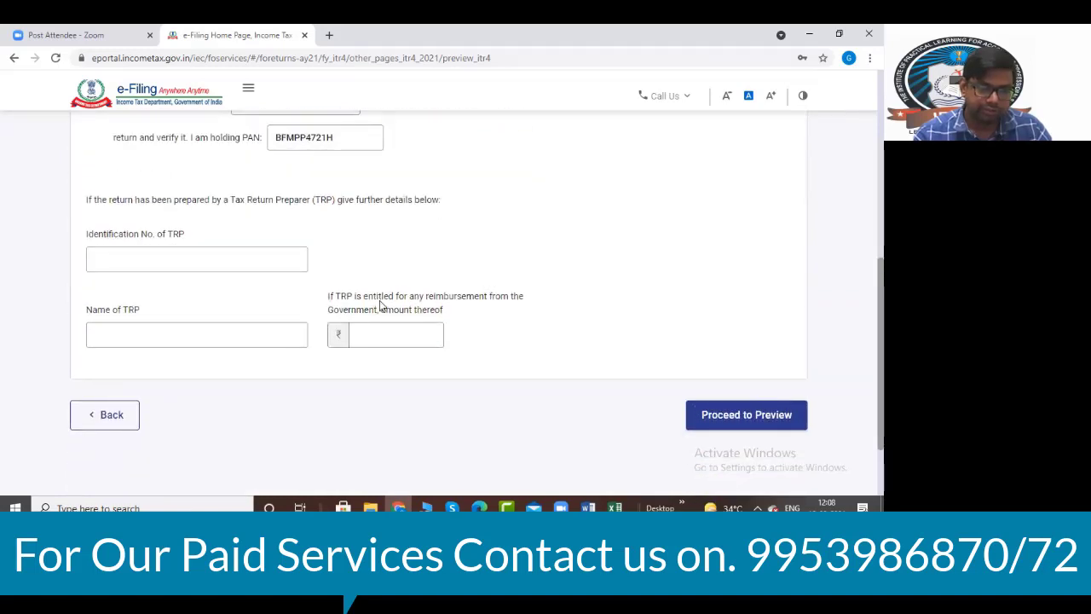
scroll(381, 307, "up", 2)
scroll(381, 305, "up", 2)
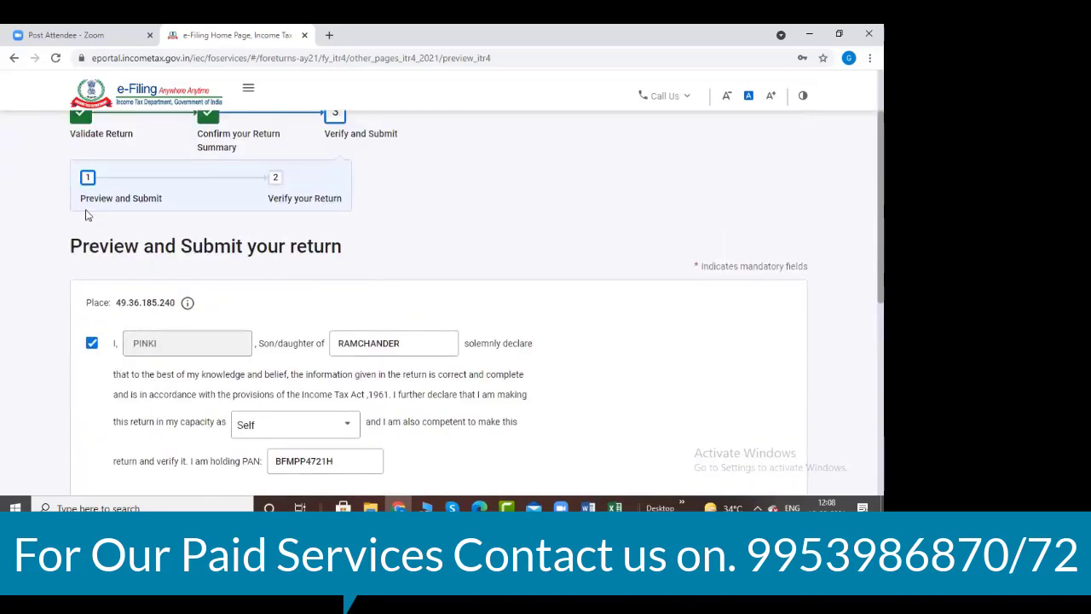
scroll(483, 375, "down", 6)
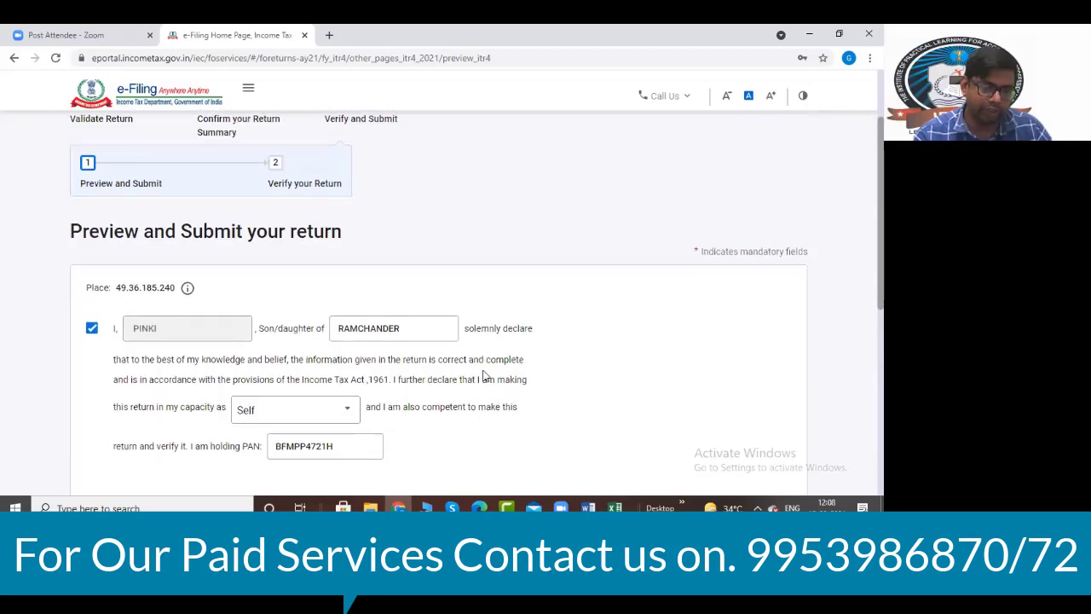
left_click(704, 354)
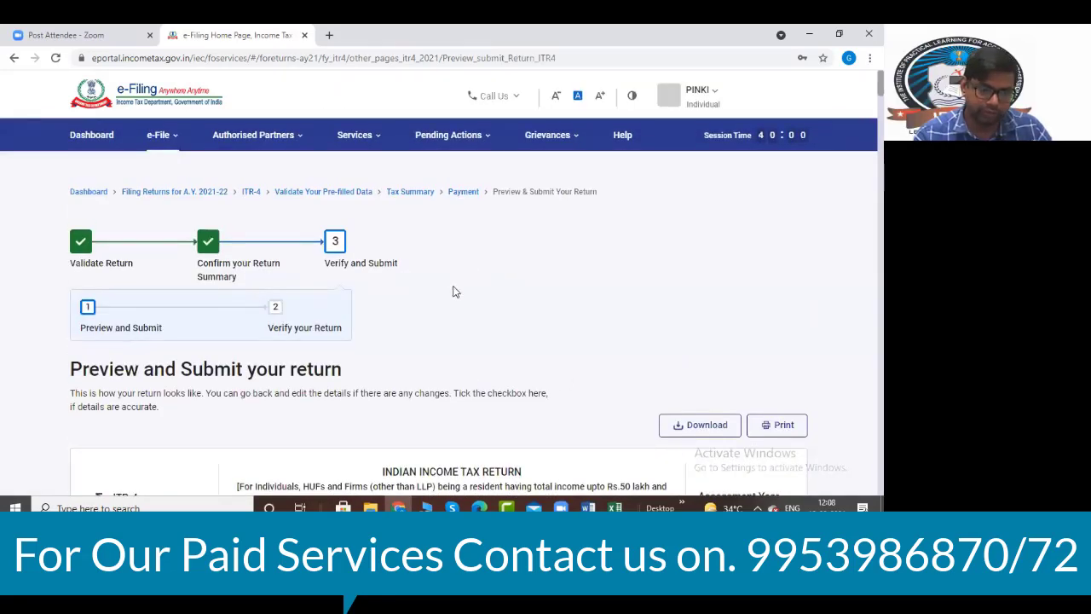
- Review the ITR-4 preview's form header, assessment year and Part A General Information, including the filing section and the new tax regime choice
scroll(454, 292, "down", 4)
scroll(455, 291, "down", 1)
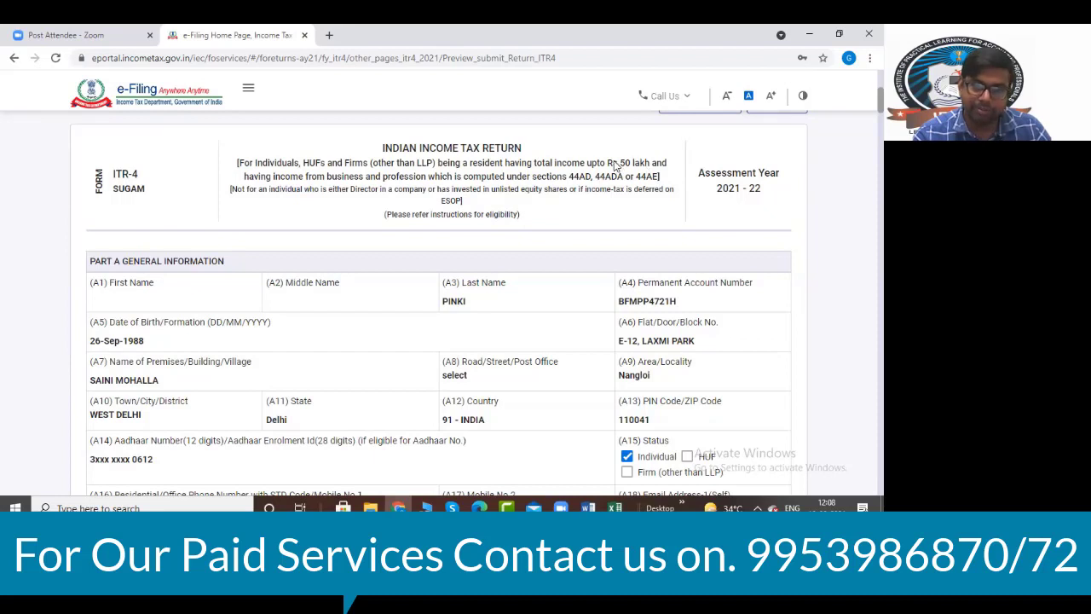
left_click_drag(612, 164, 651, 164)
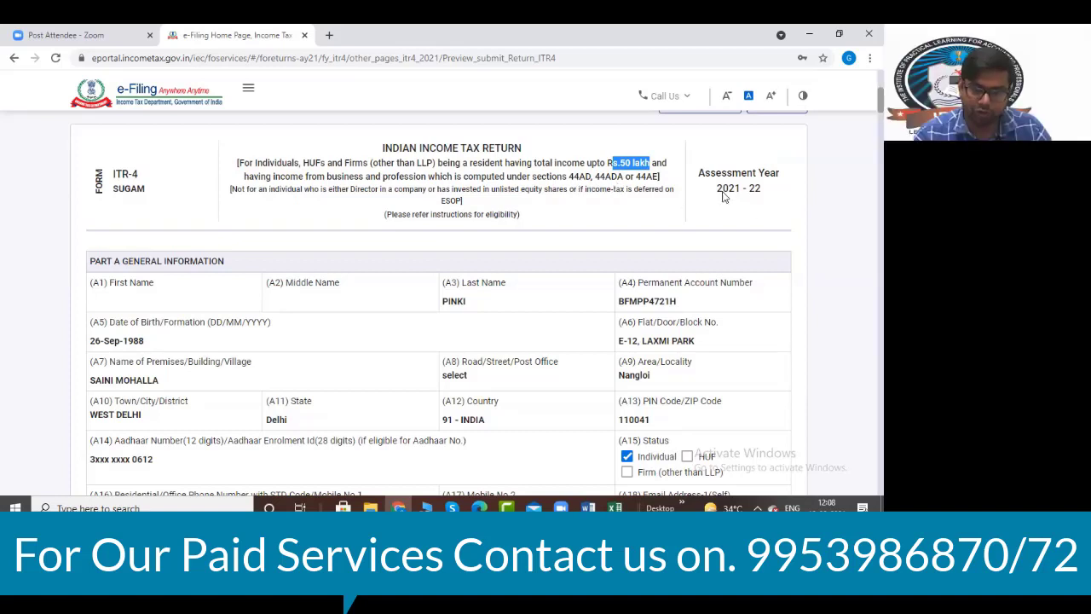
left_click_drag(716, 190, 780, 192)
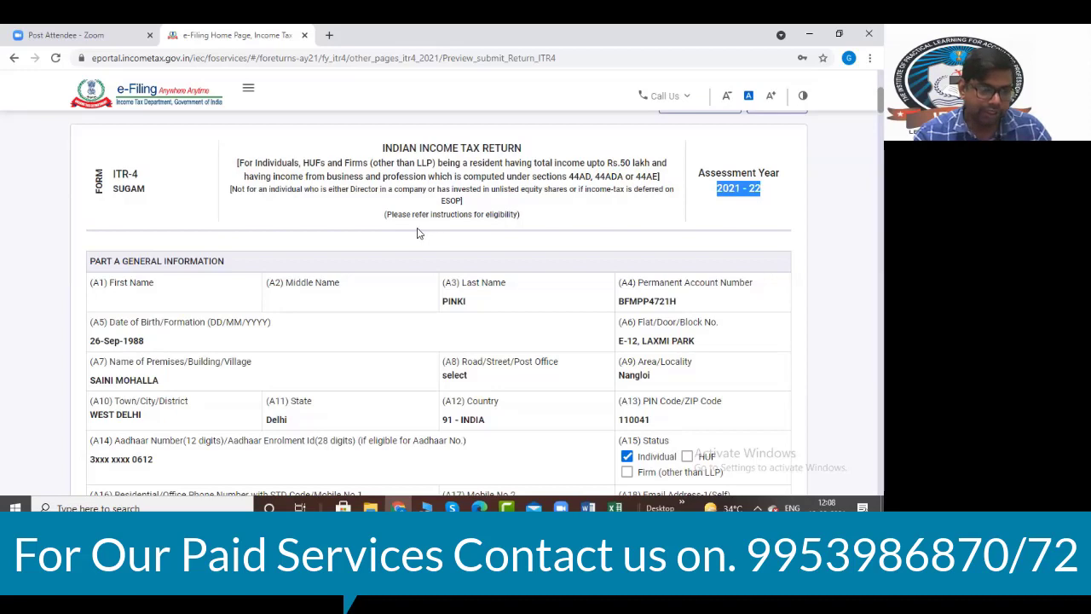
scroll(418, 232, "down", 1)
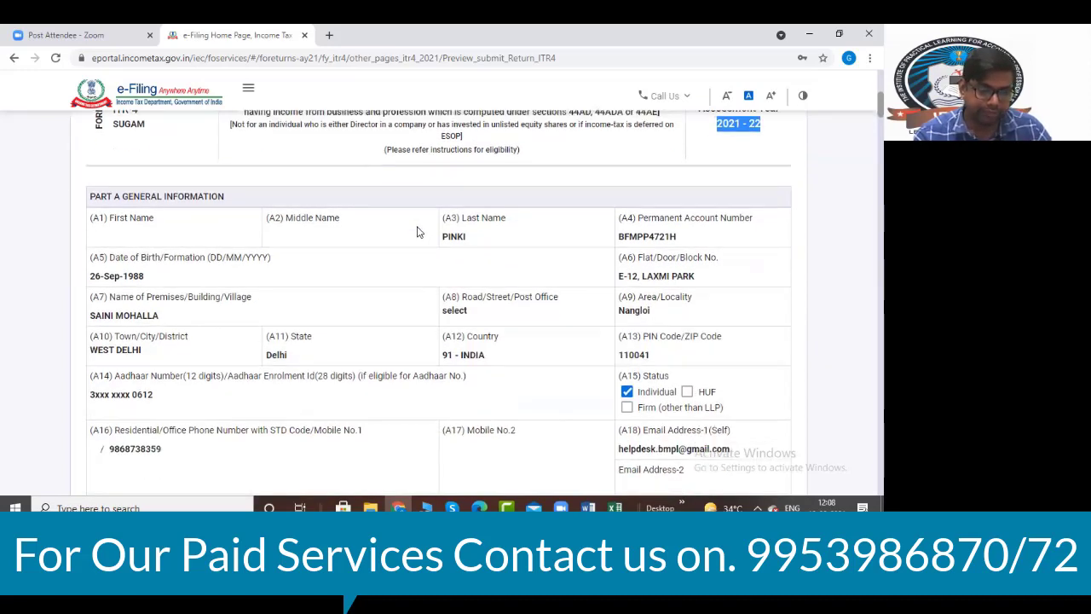
left_click_drag(478, 242, 425, 242)
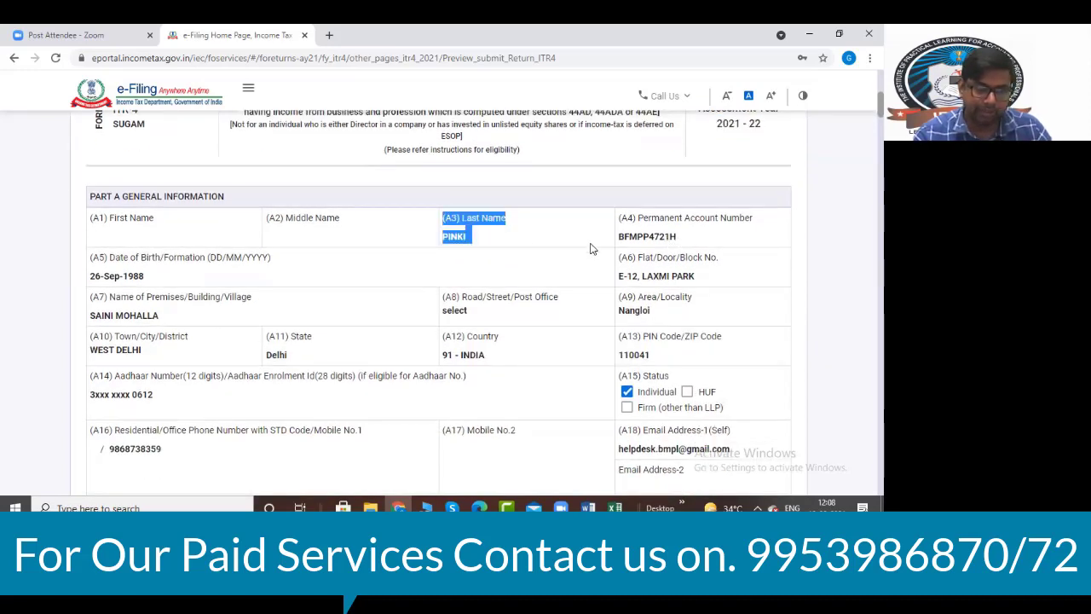
scroll(311, 269, "down", 4)
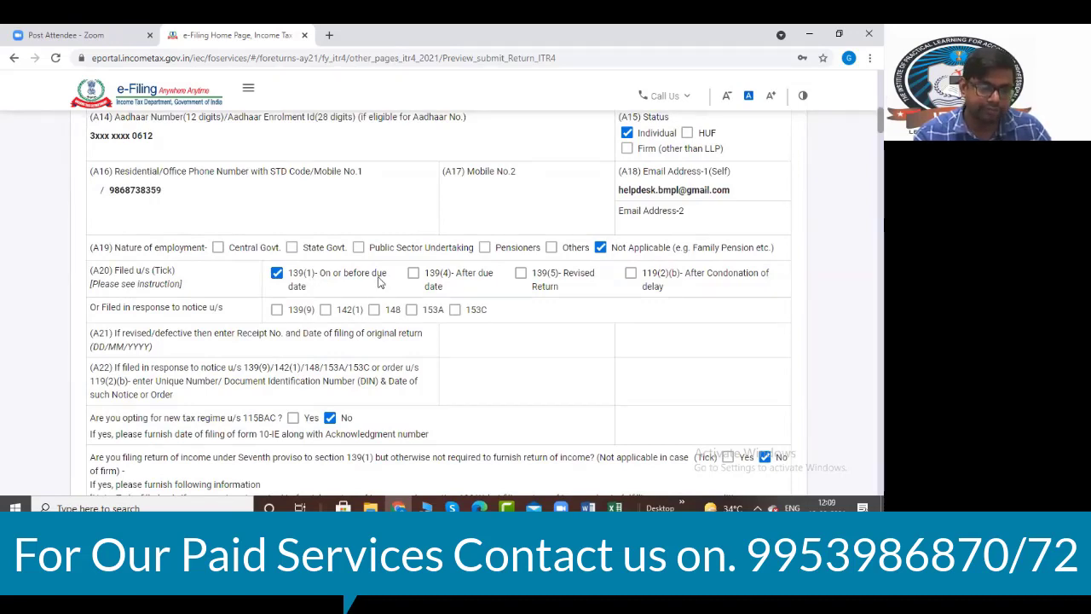
scroll(380, 283, "down", 4)
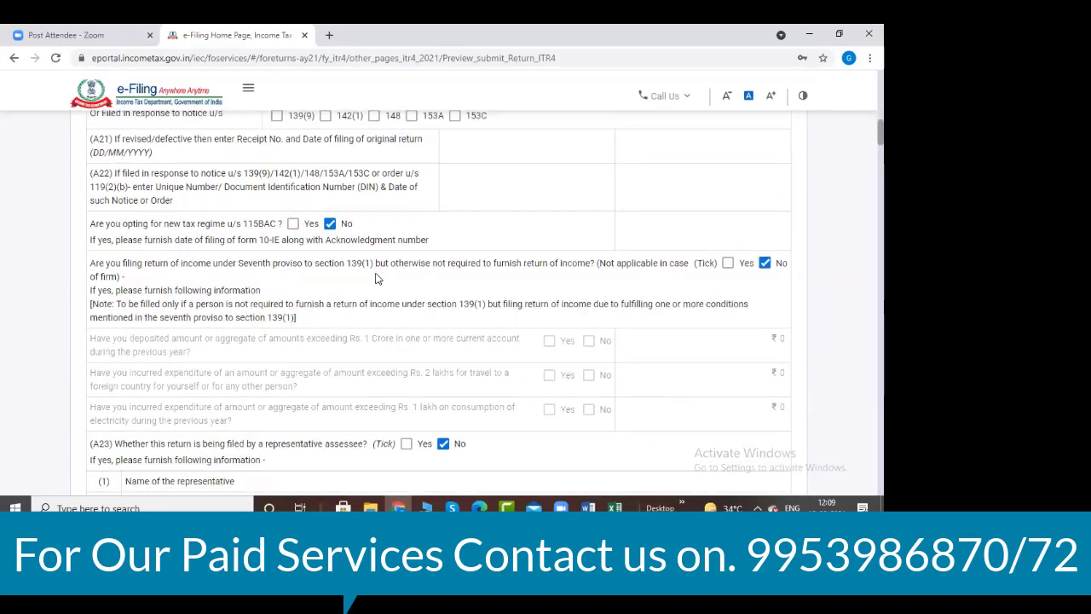
scroll(376, 278, "up", 1)
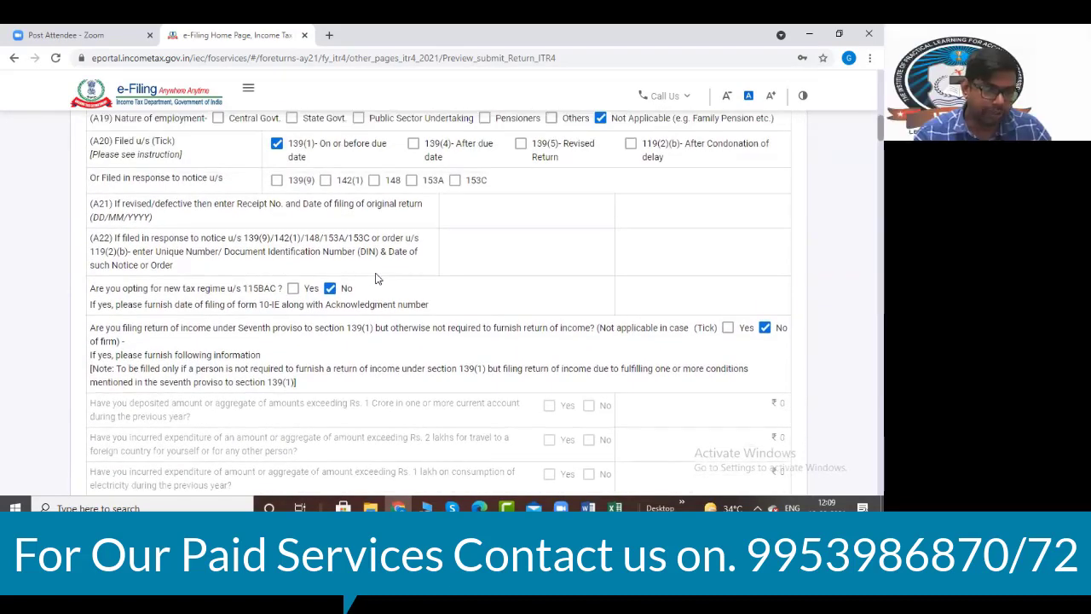
scroll(378, 278, "up", 3)
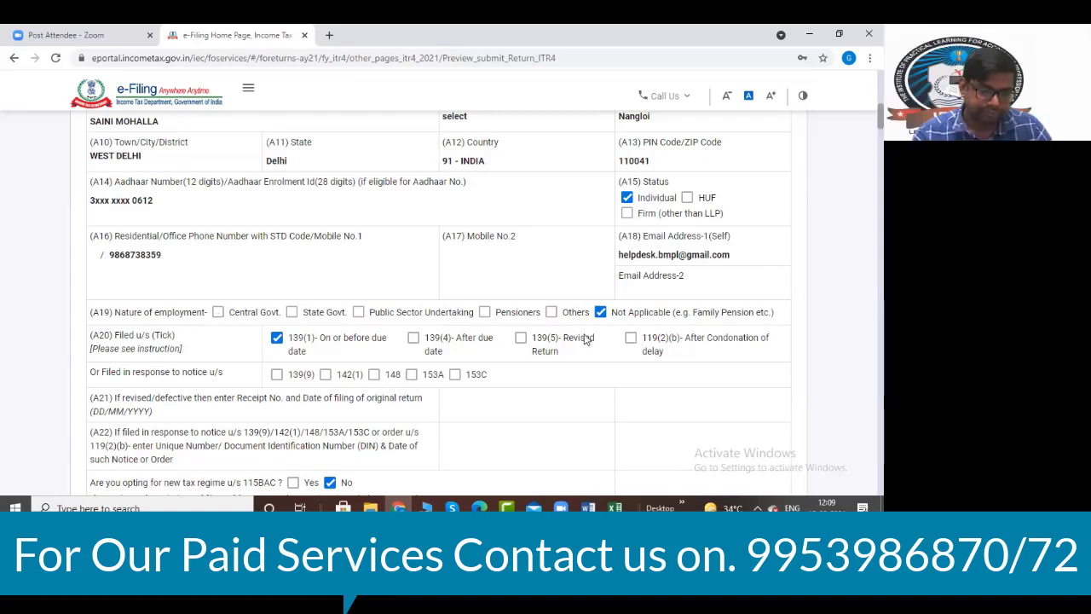
scroll(580, 338, "down", 1)
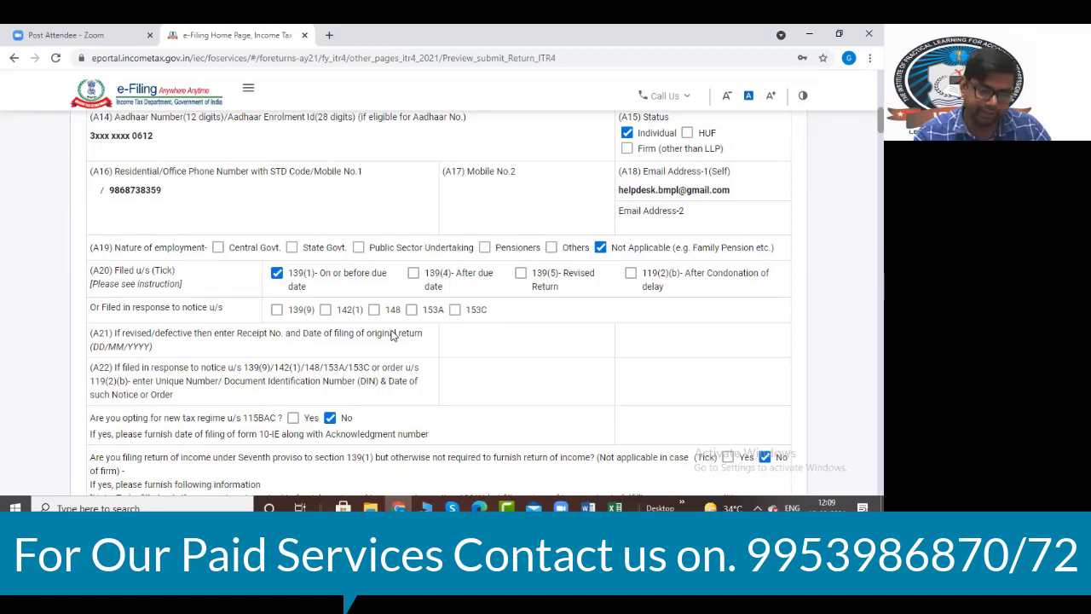
- Review the seventh proviso and representative assessee answers in Part A, and the heads of income making up Part B Gross Total Income
scroll(393, 336, "down", 4)
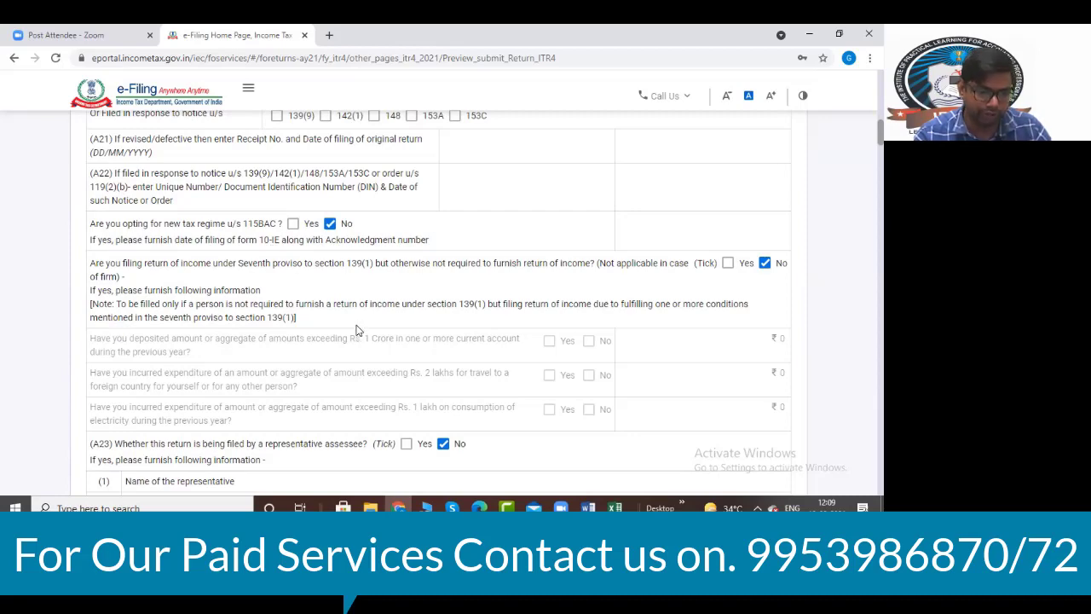
scroll(358, 331, "down", 2)
scroll(358, 331, "down", 3)
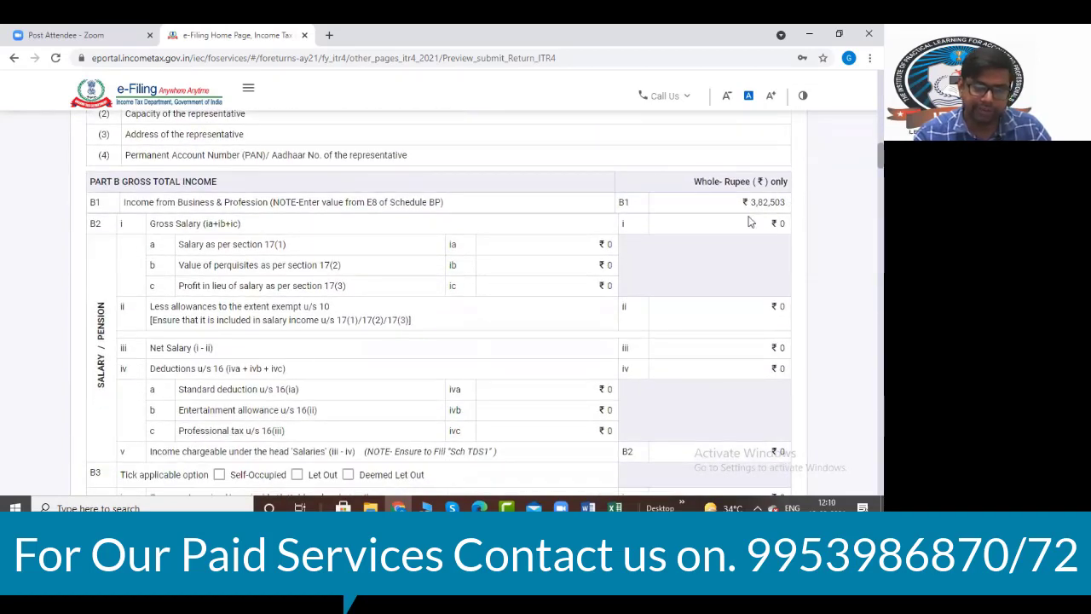
scroll(738, 234, "down", 1)
scroll(738, 233, "down", 4)
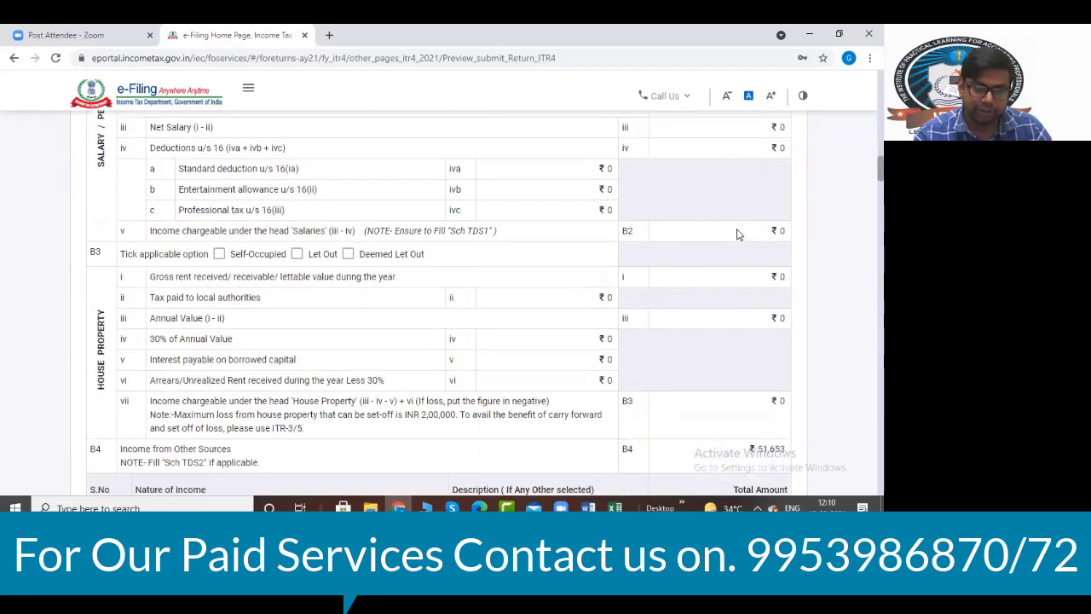
scroll(750, 298, "down", 1)
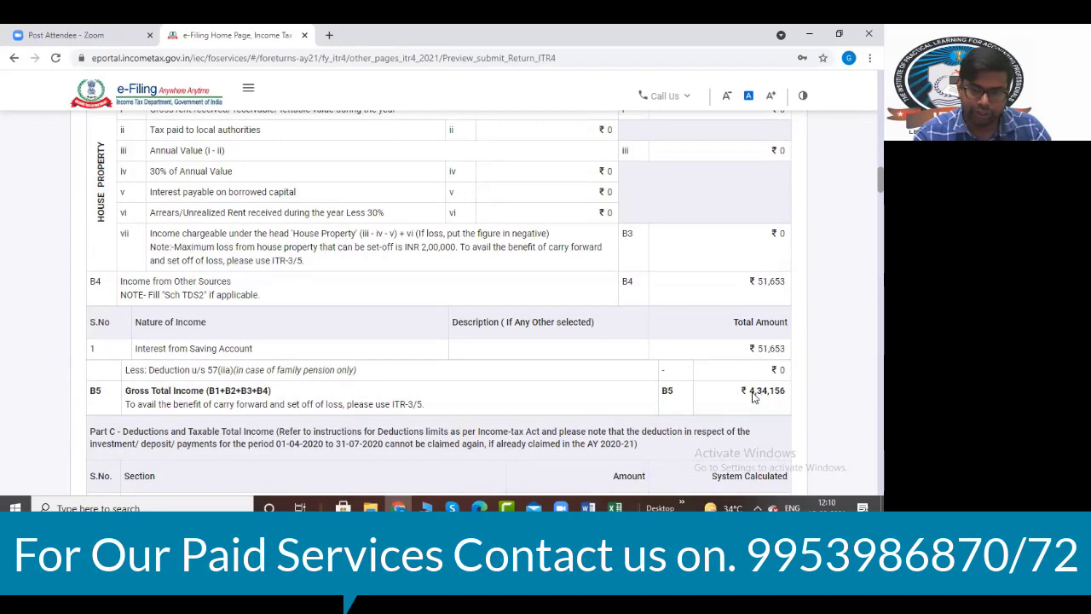
scroll(774, 343, "down", 2)
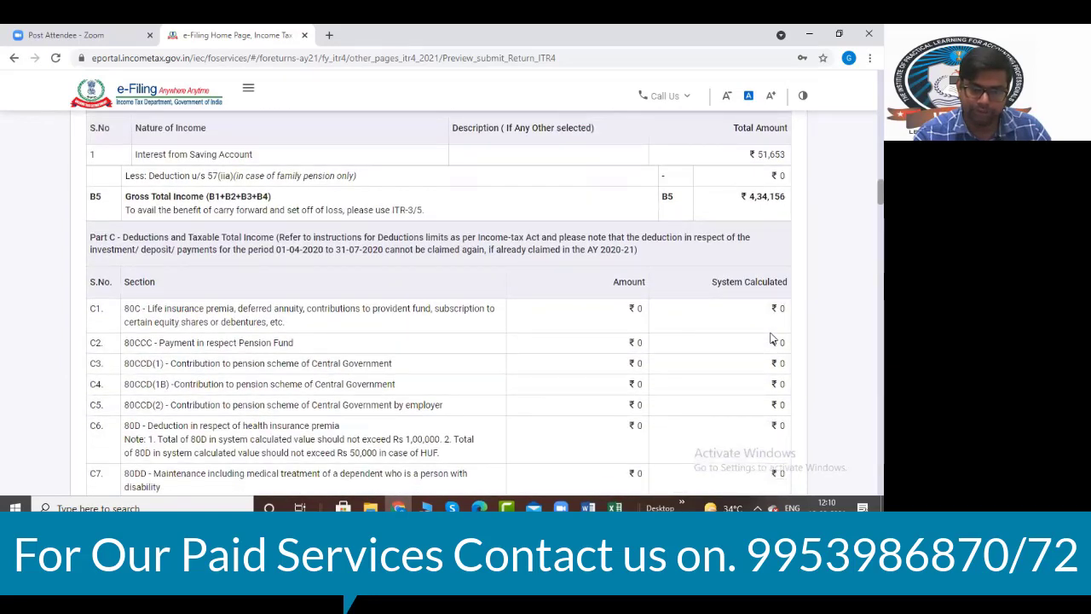
- Check the Part C deductions, including 80TTA, against the savings interest, Gross Total Income and Taxable Total Income
scroll(771, 339, "down", 3)
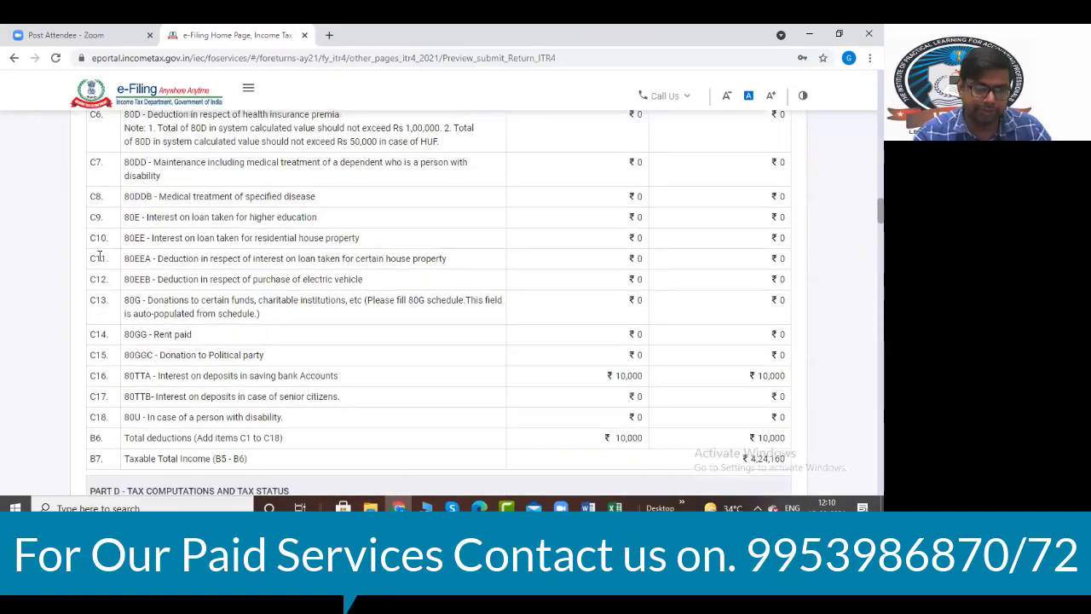
scroll(100, 256, "down", 2)
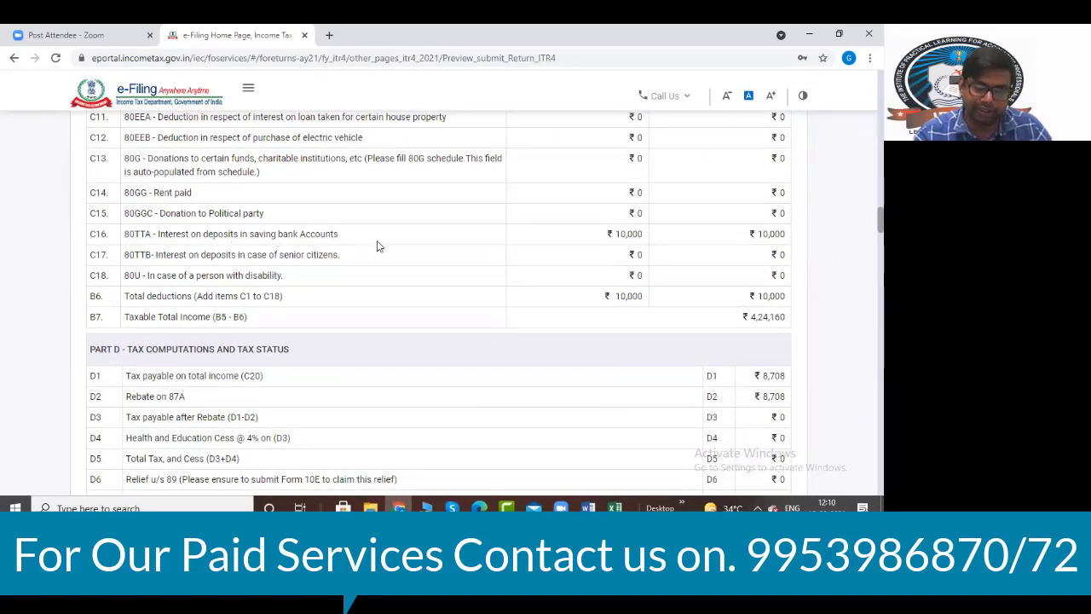
scroll(739, 272, "up", 1)
scroll(739, 271, "up", 8)
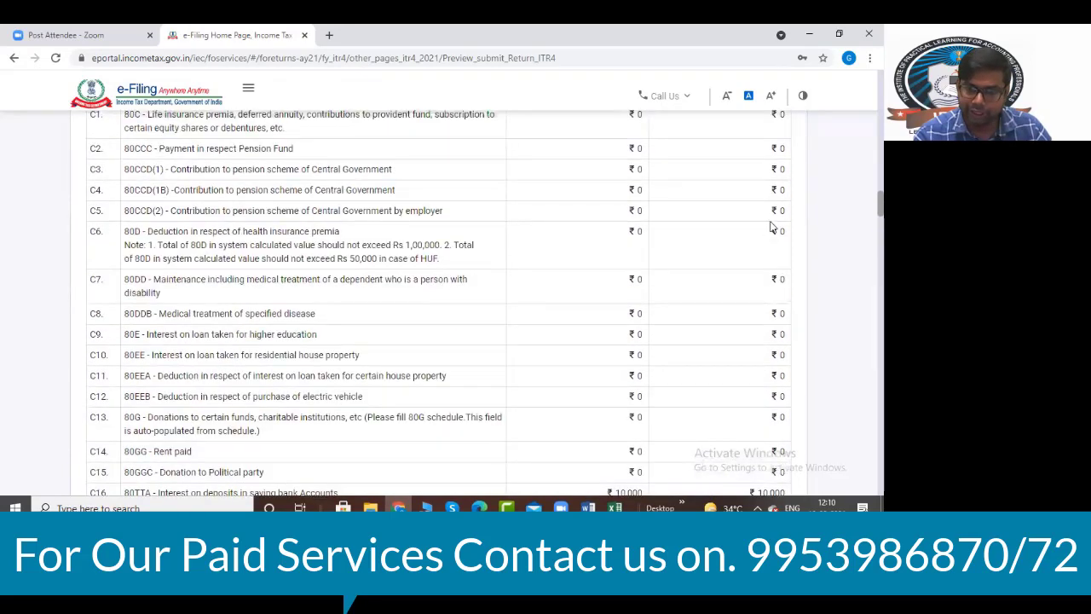
scroll(776, 259, "up", 2)
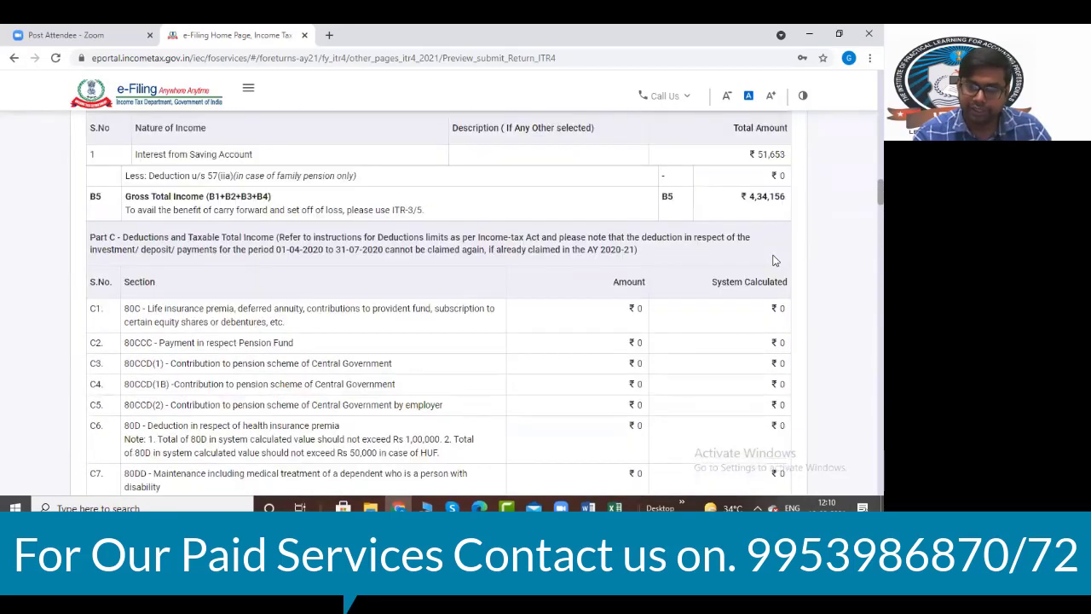
scroll(774, 260, "down", 6)
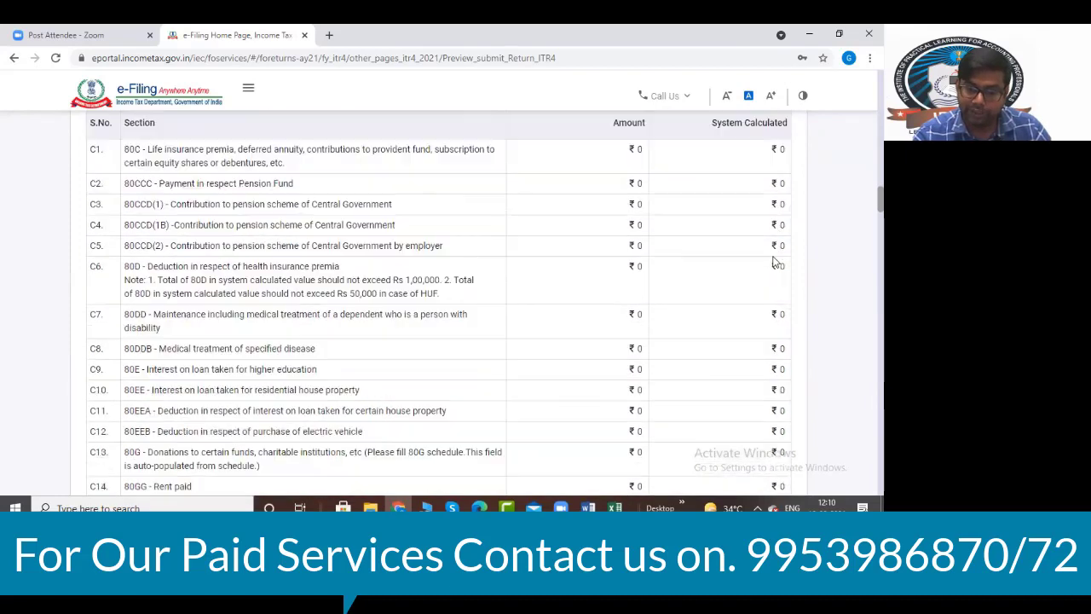
scroll(761, 303, "down", 3)
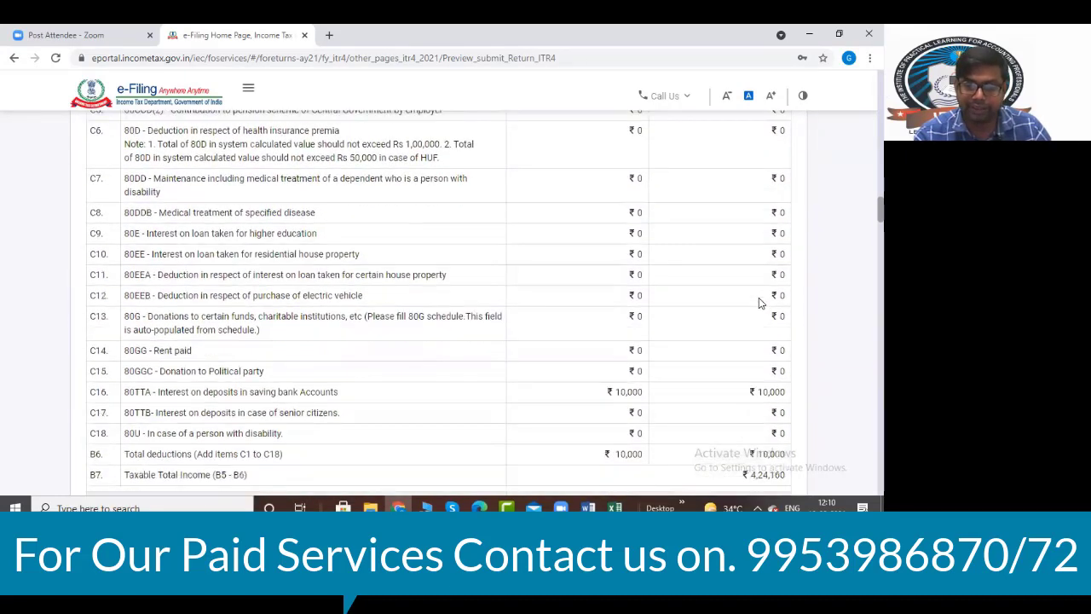
scroll(781, 303, "up", 8)
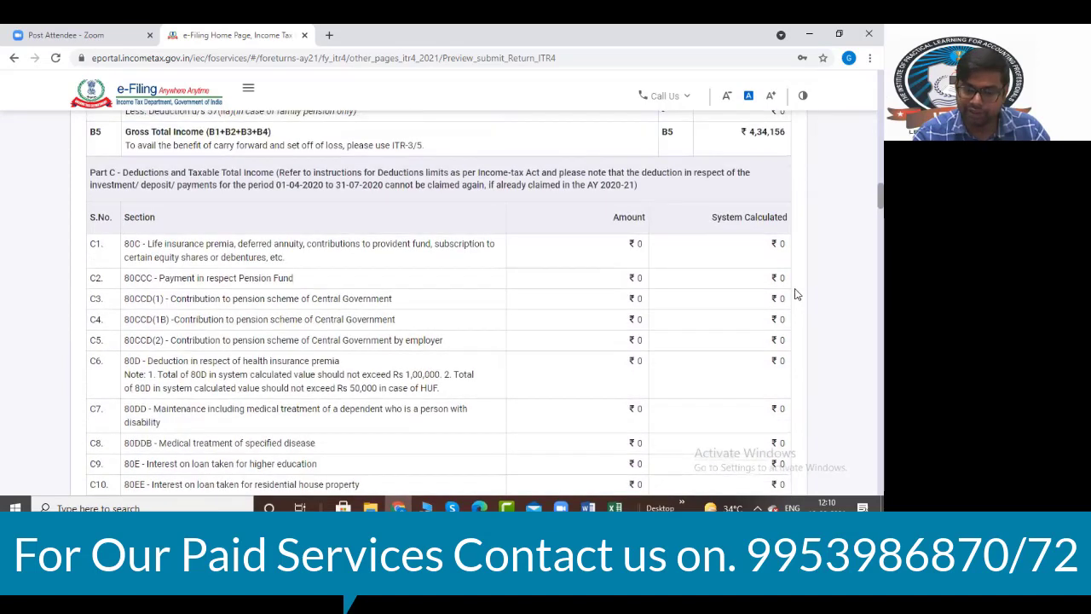
scroll(793, 294, "up", 3)
scroll(793, 297, "up", 1)
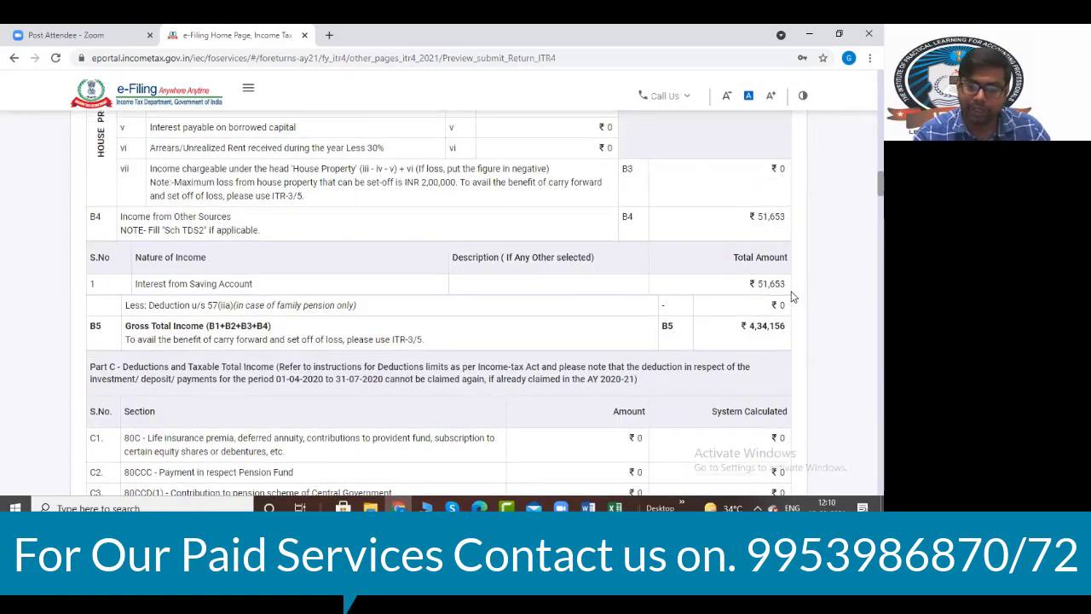
scroll(792, 243, "down", 1)
scroll(808, 254, "down", 12)
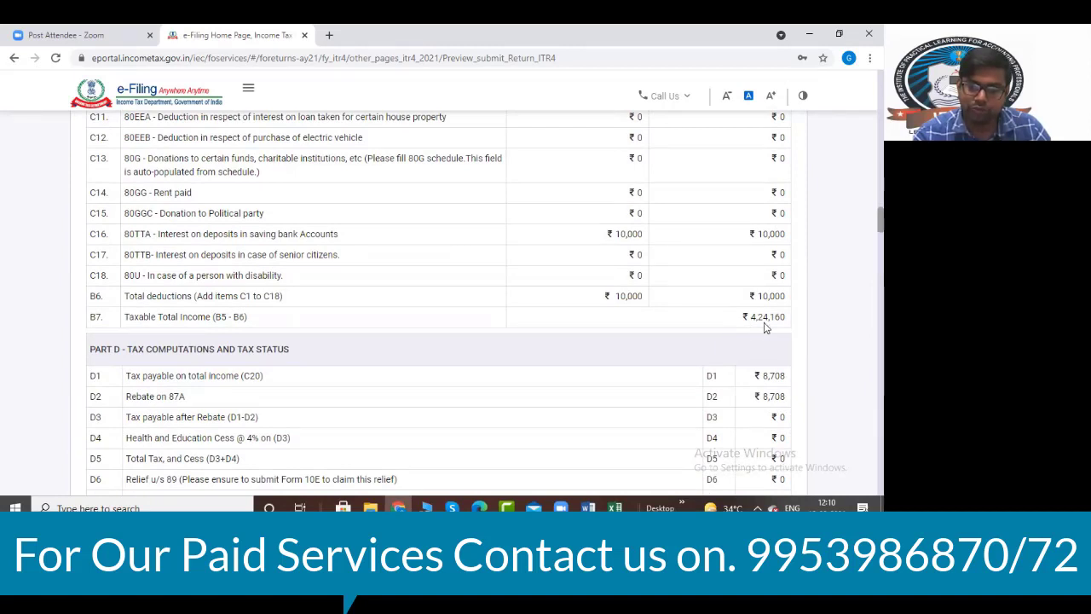
- Highlight and examine the taxable total income, the tax payable on it and the rebate under 87A in Part D
scroll(718, 319, "down", 3)
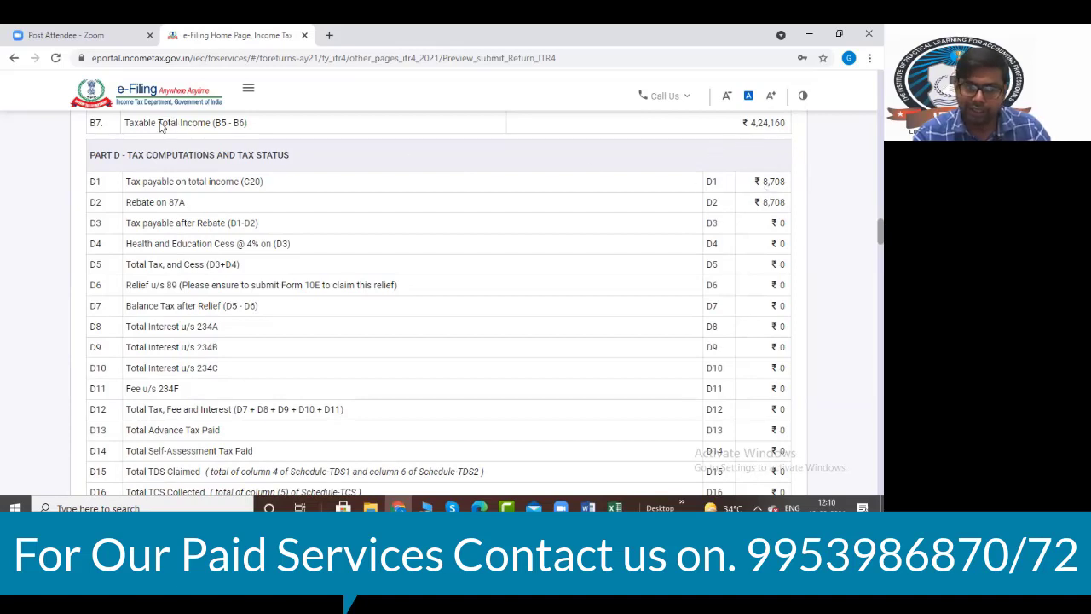
double_click(130, 125)
left_click_drag(170, 128, 262, 132)
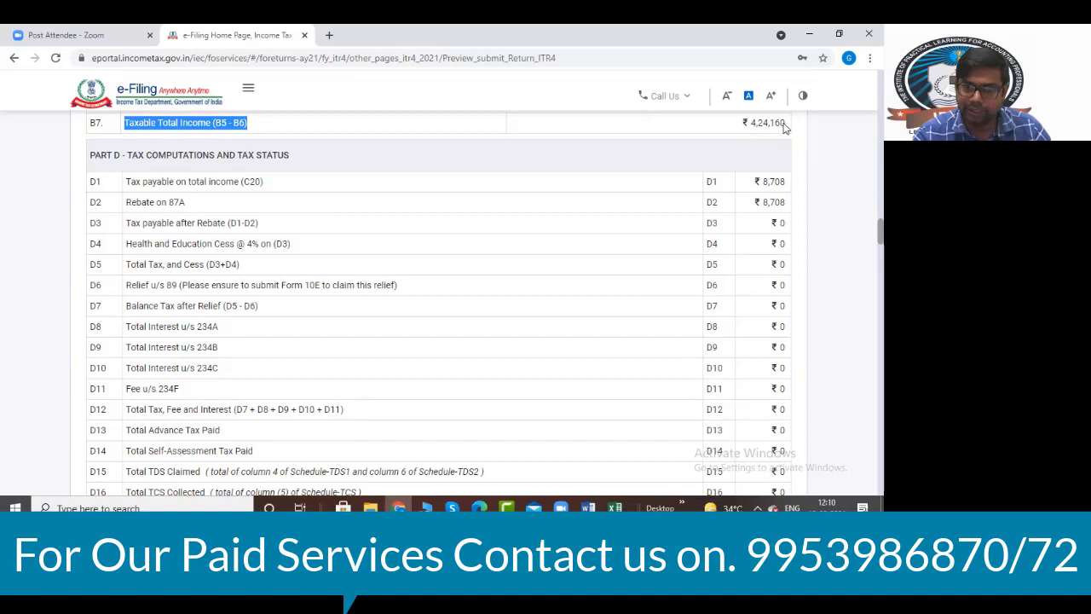
left_click_drag(785, 127, 752, 127)
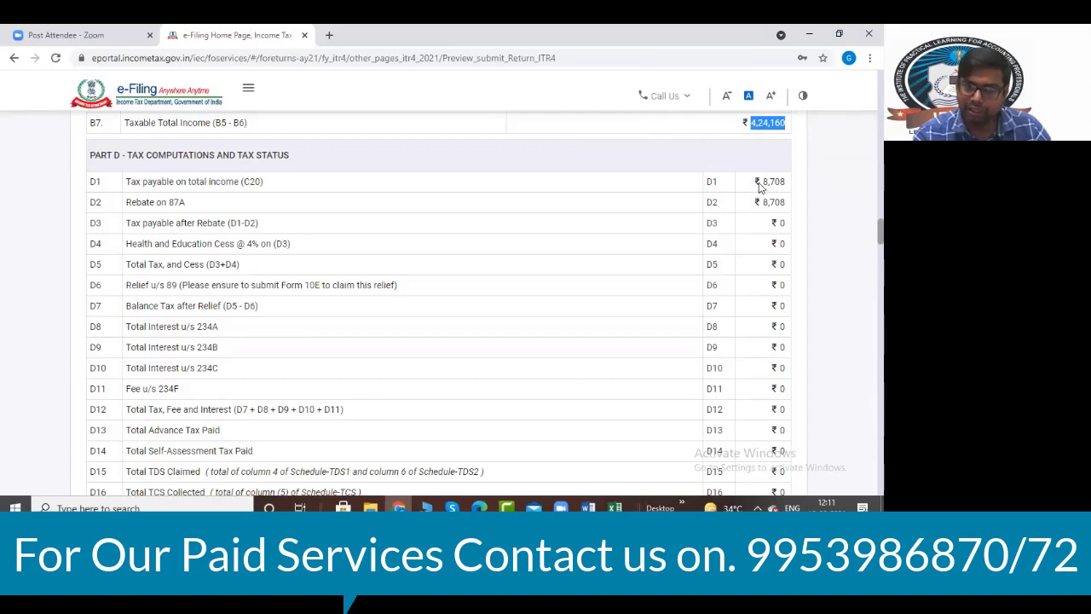
left_click_drag(762, 185, 788, 184)
left_click(763, 187)
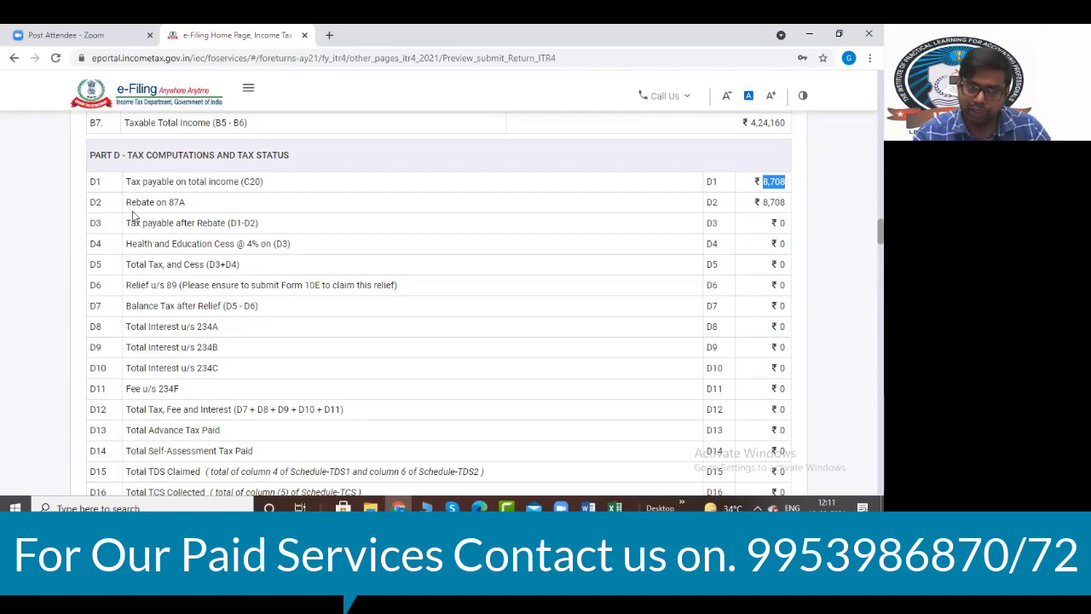
left_click_drag(168, 204, 204, 204)
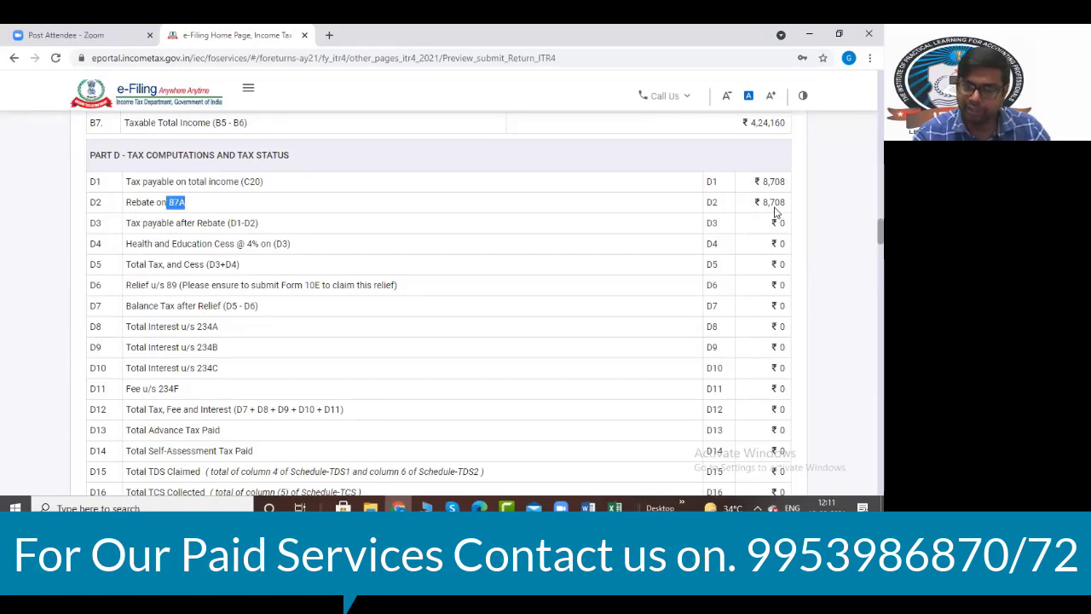
left_click_drag(761, 202, 788, 203)
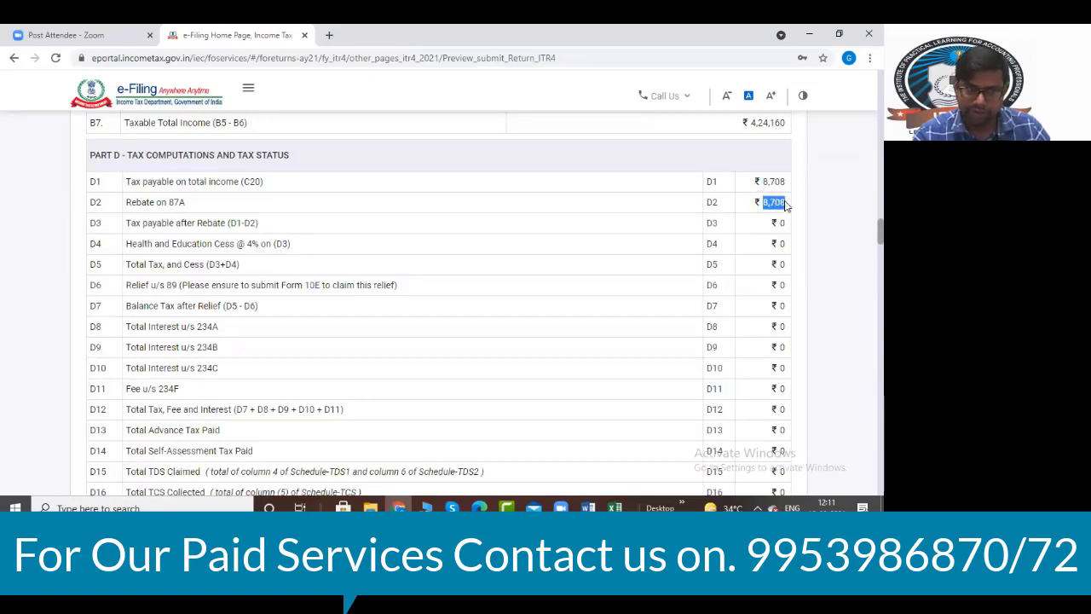
- Review the rest of Part D: taxes paid, amount payable, refund, exempt income and the bank account selected for refund credit
scroll(742, 219, "down", 3)
scroll(741, 215, "down", 1)
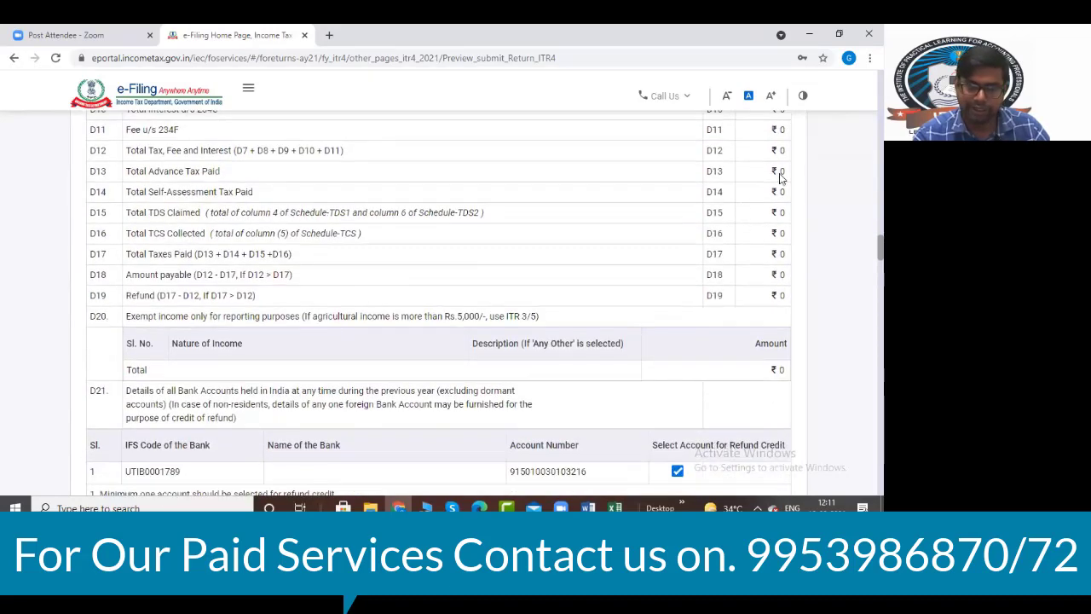
scroll(779, 182, "down", 1)
scroll(767, 174, "down", 1)
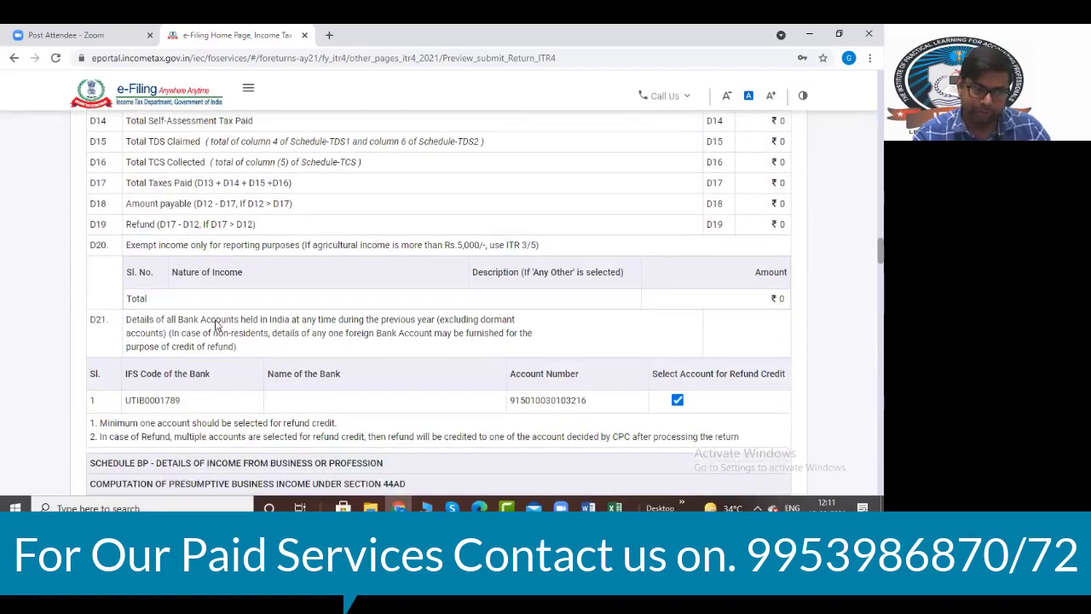
scroll(494, 274, "down", 1)
scroll(499, 281, "down", 1)
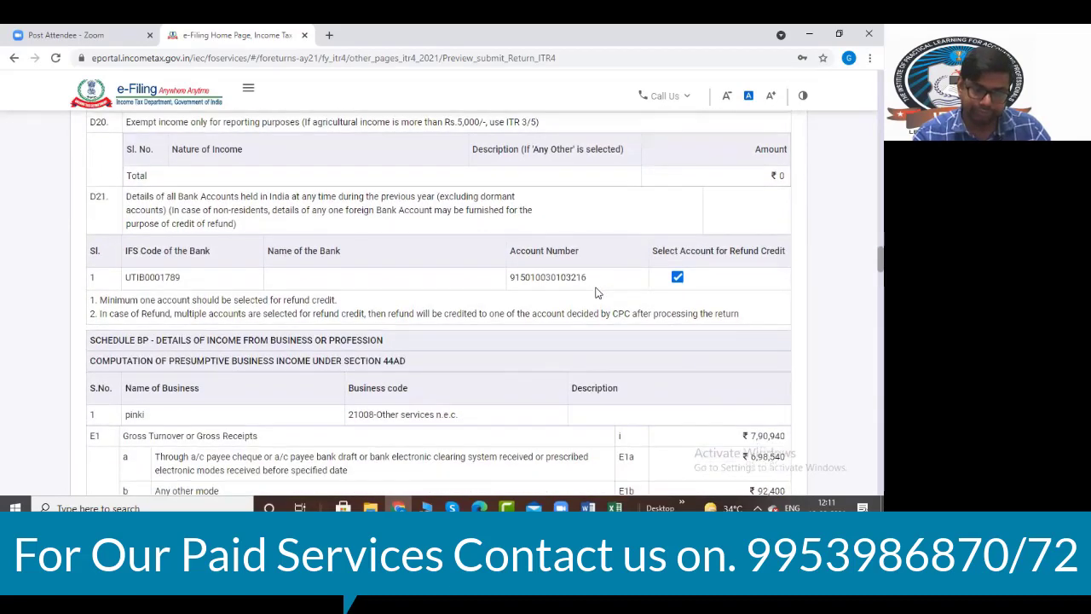
- Review Schedule BP: presumptive income under sections 44AD, 44ADA and 44AE, GST turnover and the financial particulars of the business
scroll(512, 324, "down", 2)
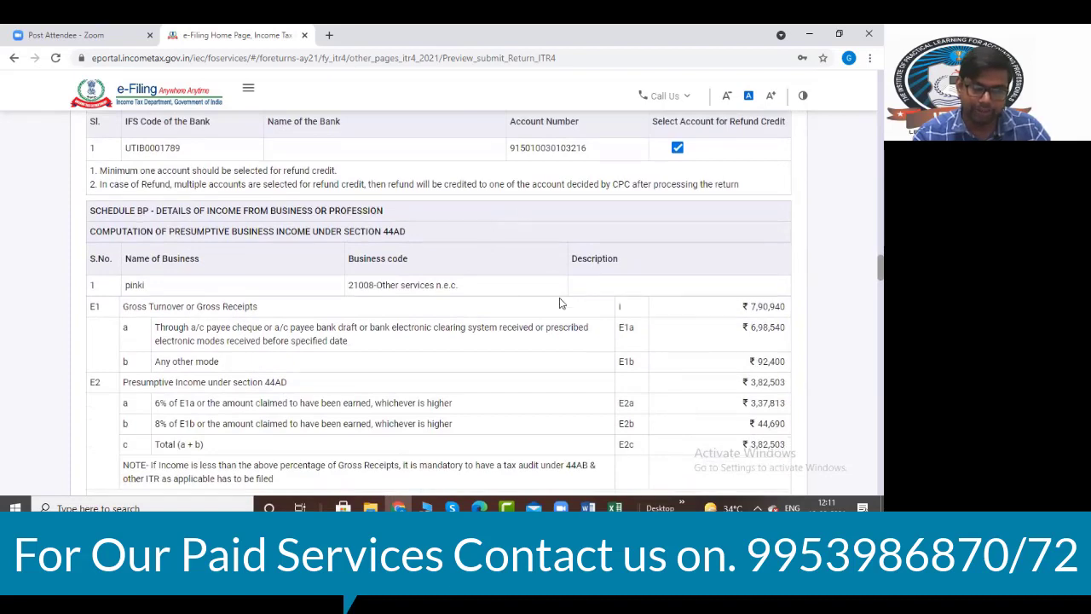
scroll(596, 281, "down", 3)
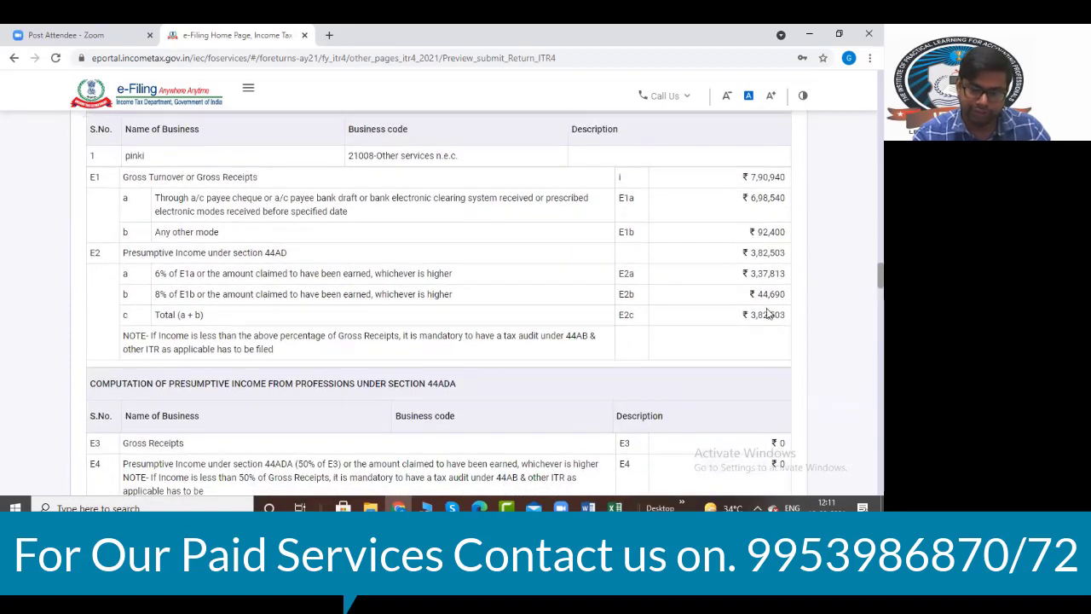
scroll(765, 309, "down", 4)
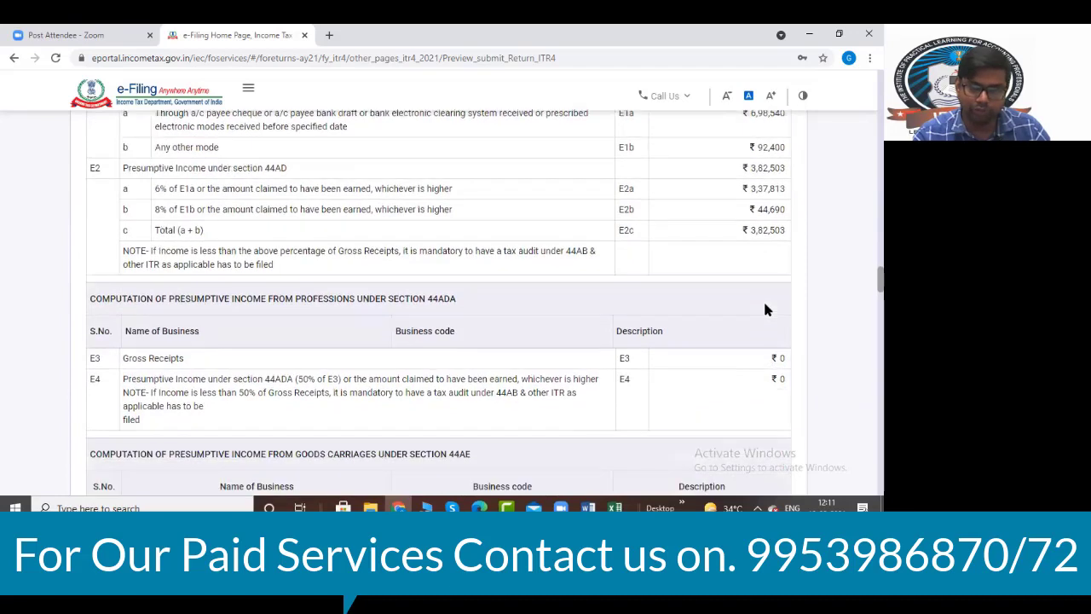
scroll(766, 310, "down", 7)
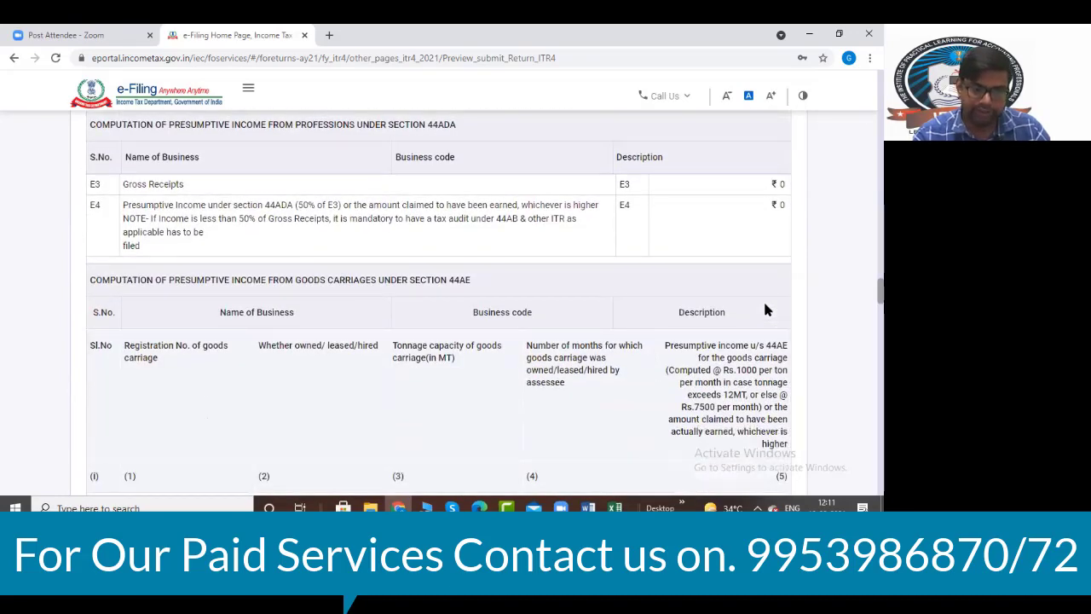
scroll(766, 309, "down", 3)
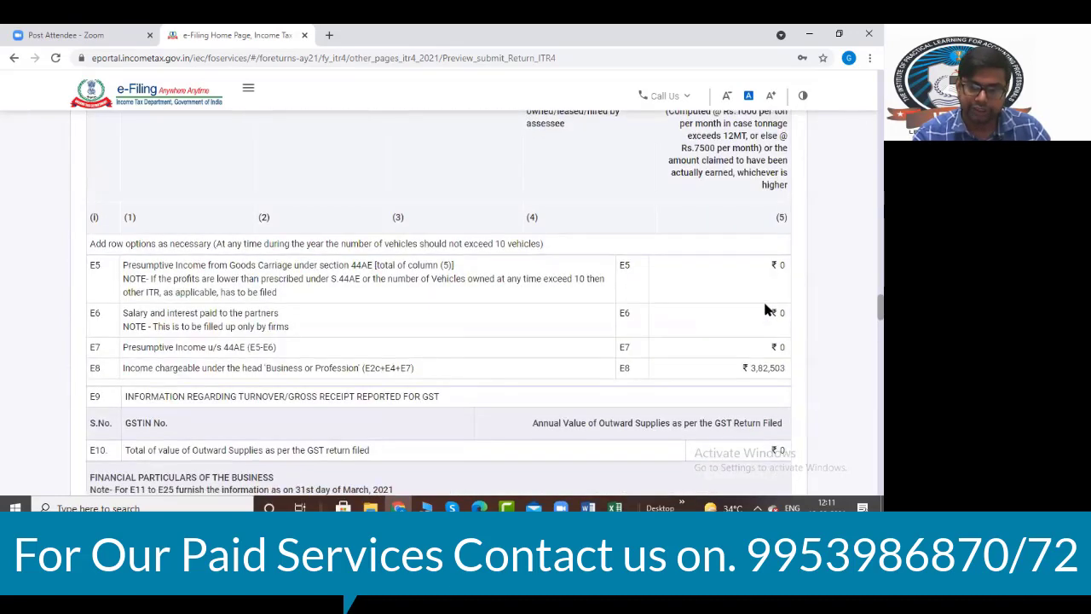
scroll(754, 219, "down", 12)
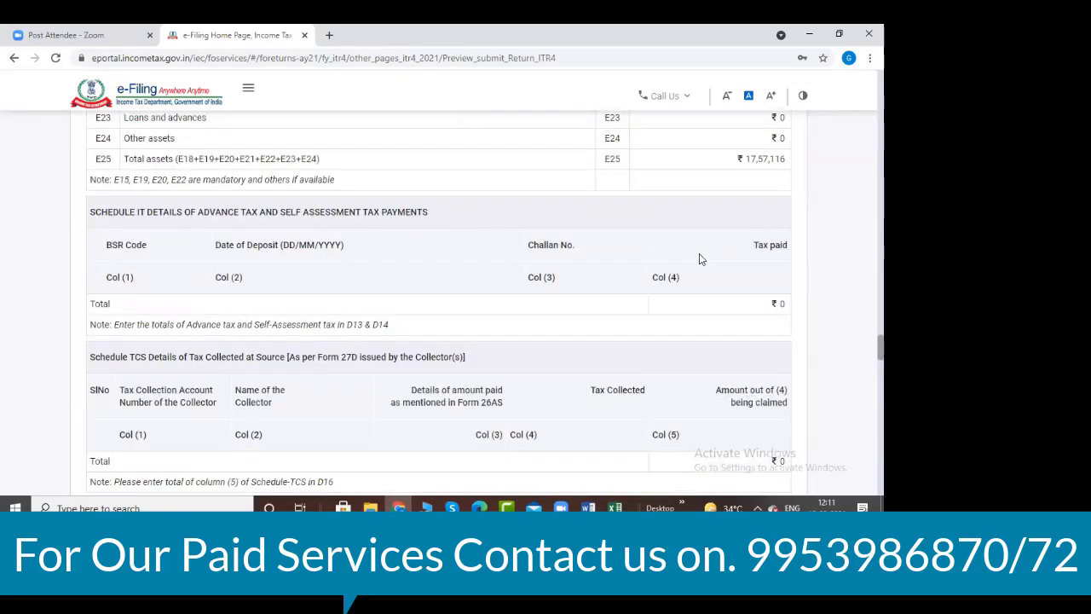
scroll(699, 256, "up", 5)
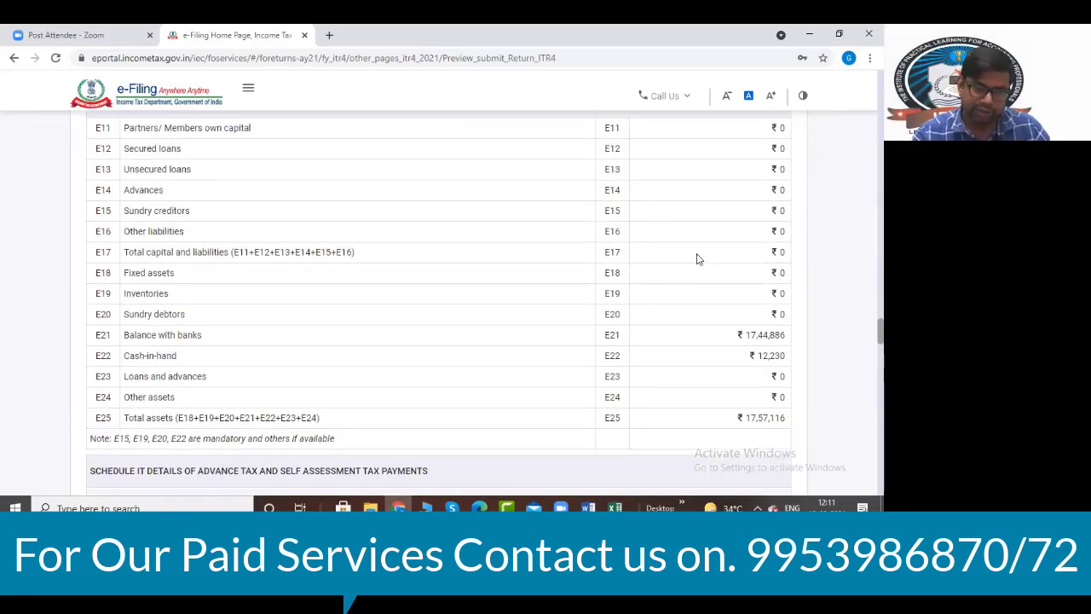
- Review the advance tax, TCS, TDS, 80D and 80G schedules to the end of the preview, and proceed to validate the return
scroll(697, 259, "down", 4)
scroll(697, 259, "down", 5)
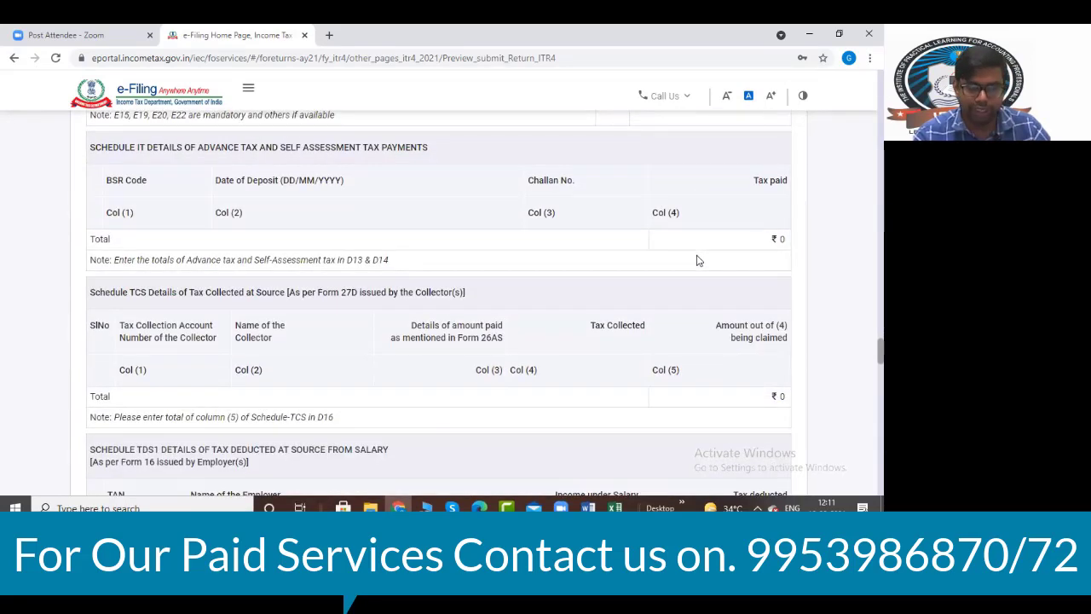
scroll(695, 265, "down", 3)
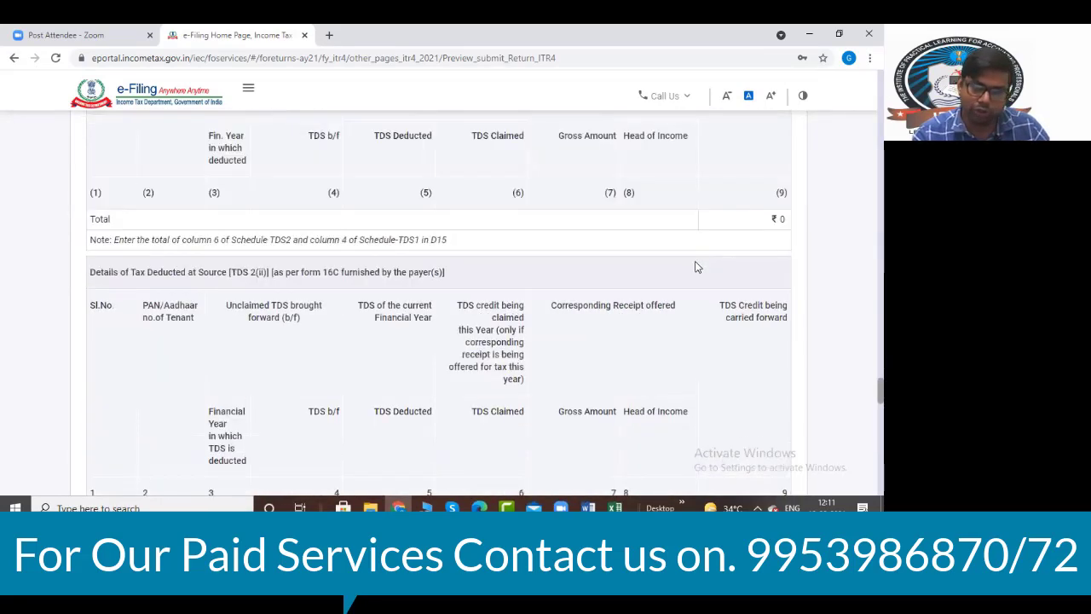
scroll(694, 268, "down", 2)
scroll(694, 269, "down", 3)
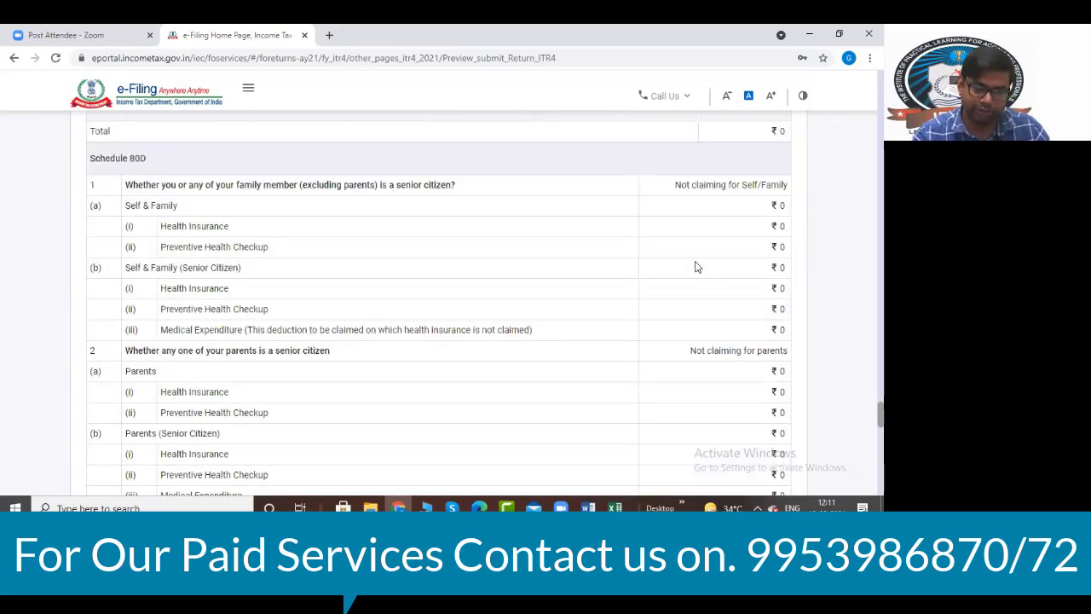
scroll(695, 267, "down", 4)
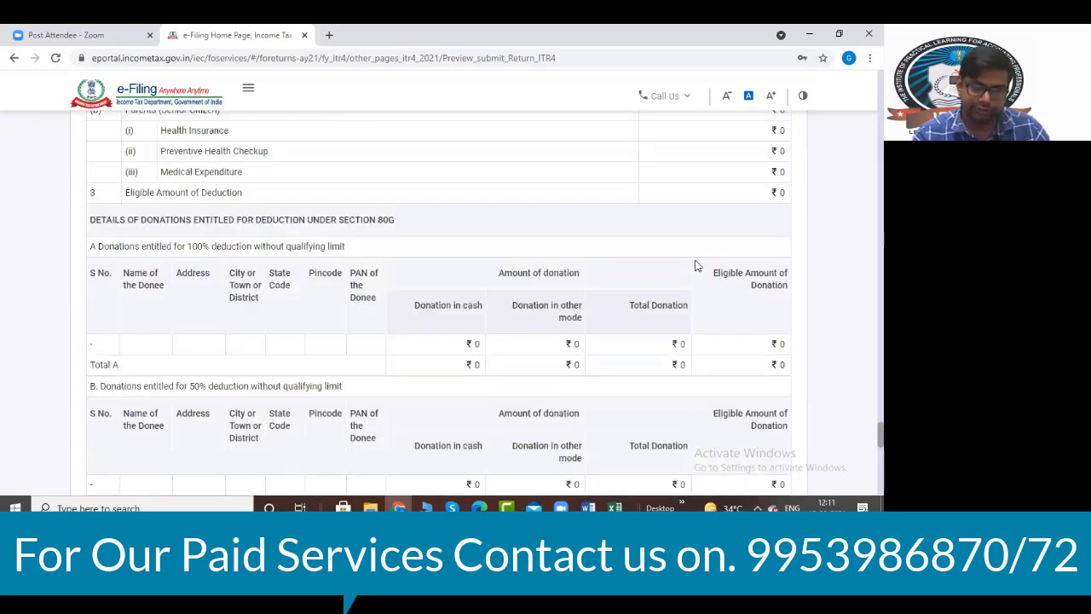
scroll(696, 265, "down", 10)
scroll(755, 331, "down", 2)
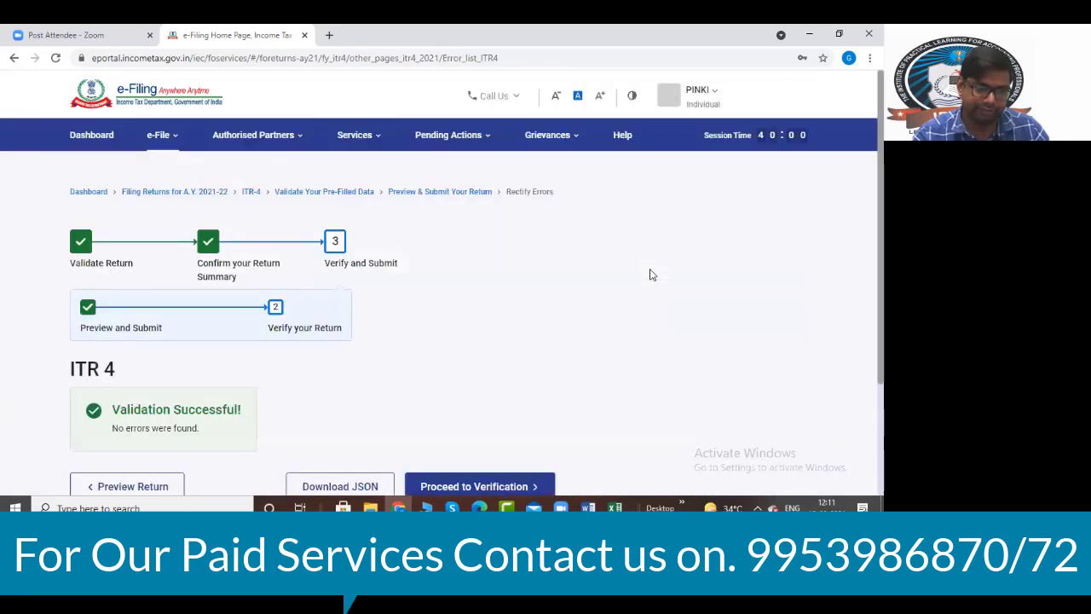
- Proceed to verification of the validated ITR-4 and bring up the verification methods for finishing the filing
scroll(551, 303, "down", 3)
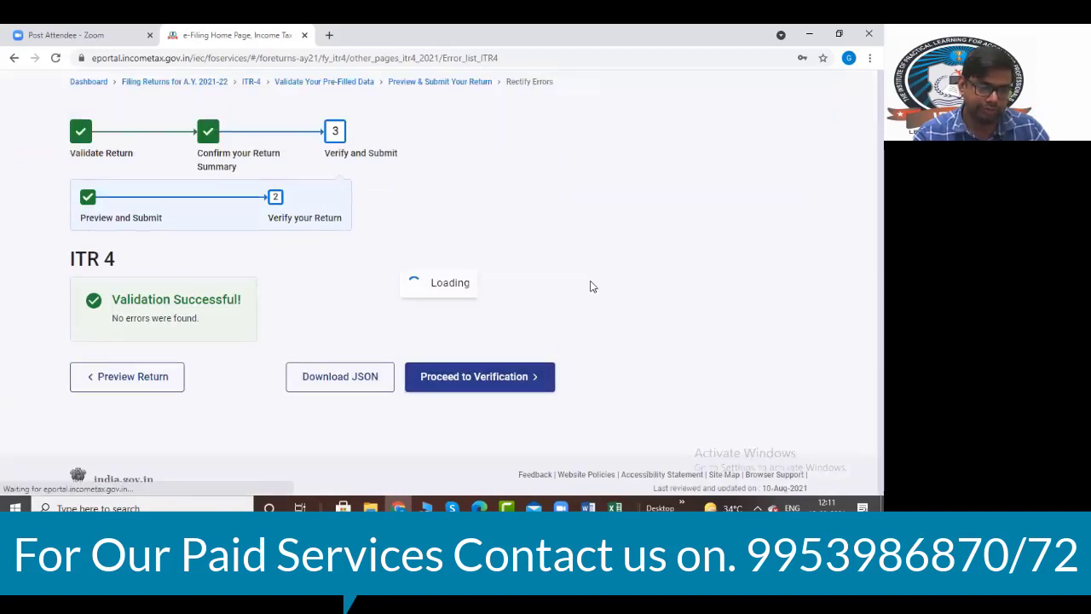
scroll(511, 300, "down", 2)
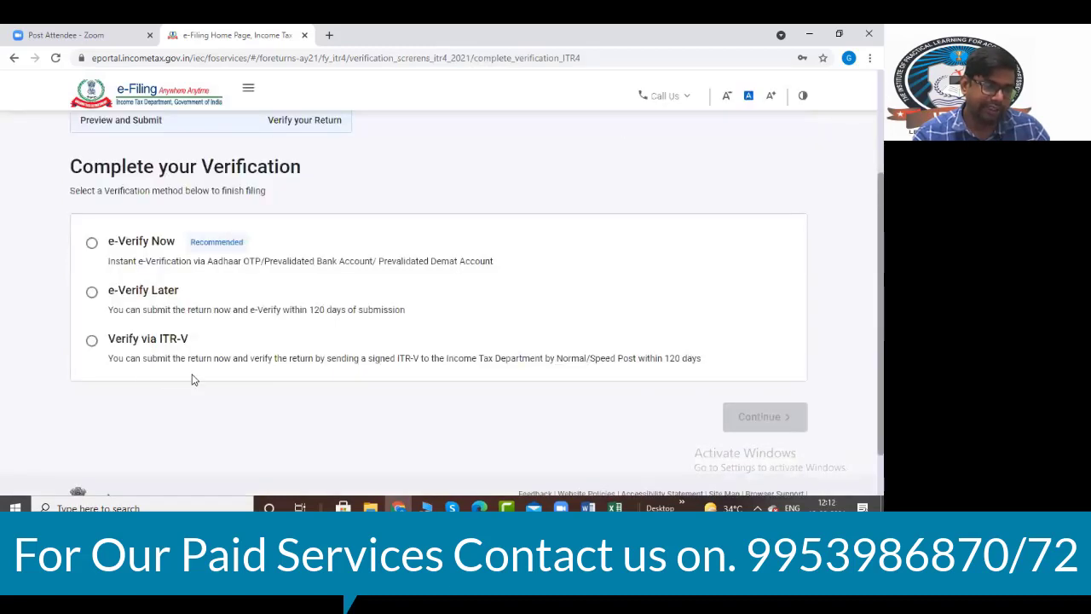
scroll(396, 321, "up", 2)
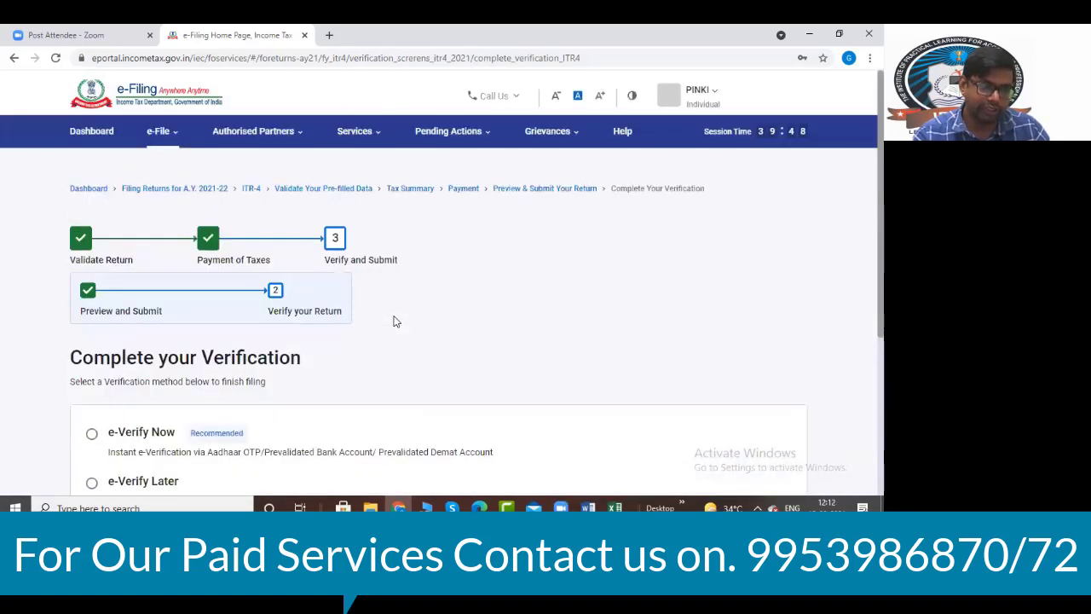
scroll(394, 321, "down", 1)
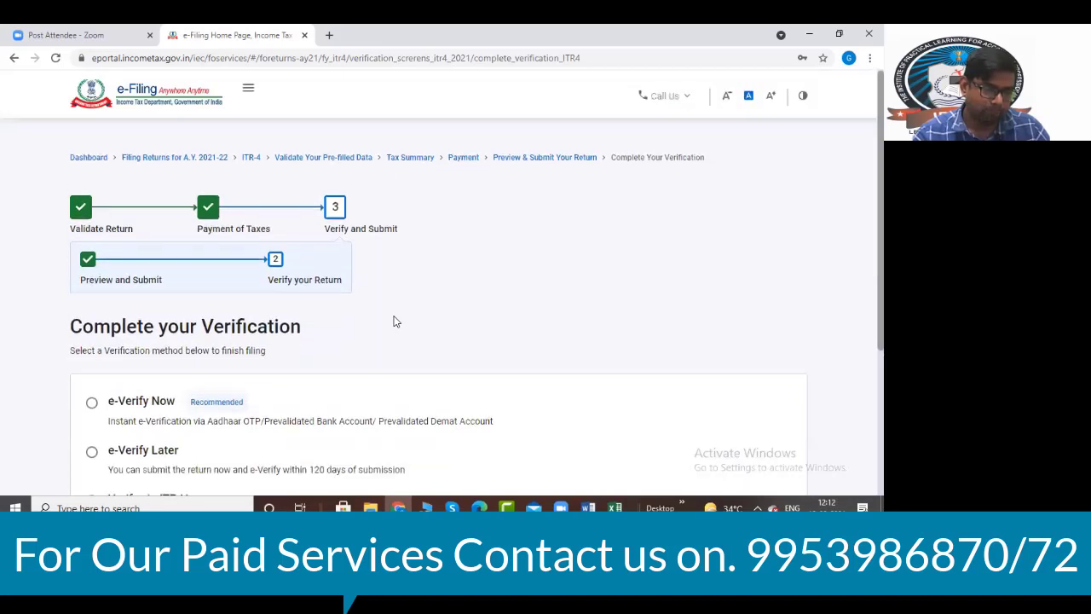
scroll(249, 290, "down", 2)
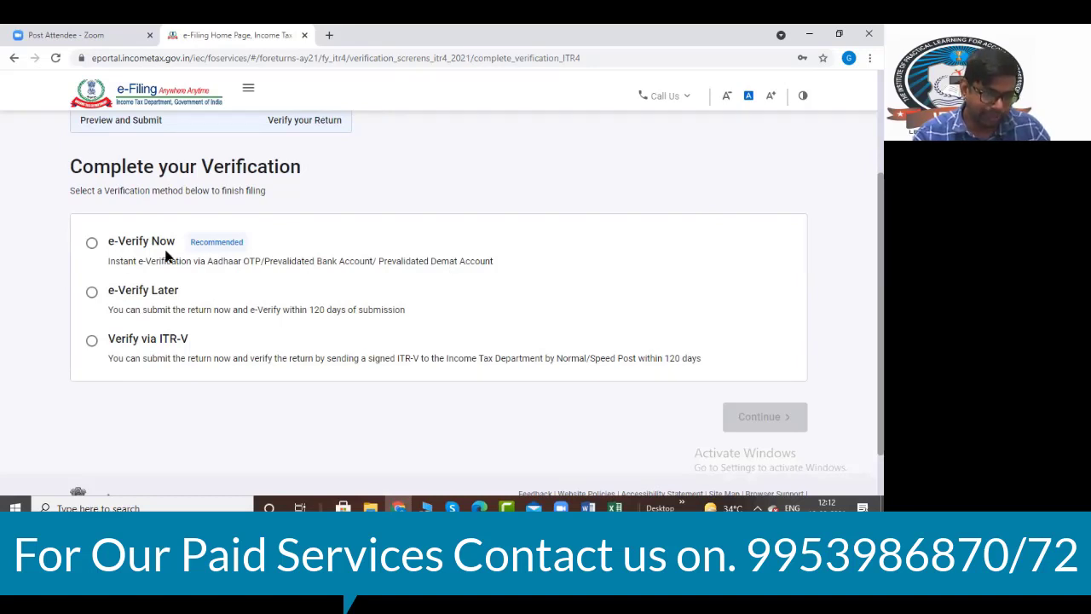
- Highlight and compare the verification methods: e-Verify Later, Verify via ITR-V with its description, and the recommended e-Verify Now
double_click(131, 291)
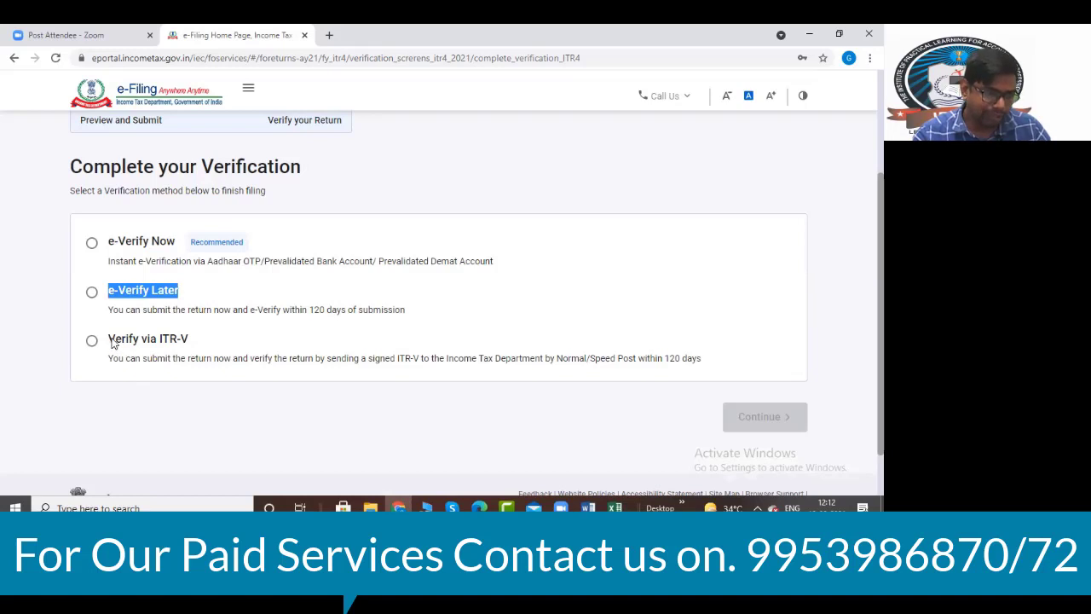
left_click_drag(111, 341, 189, 340)
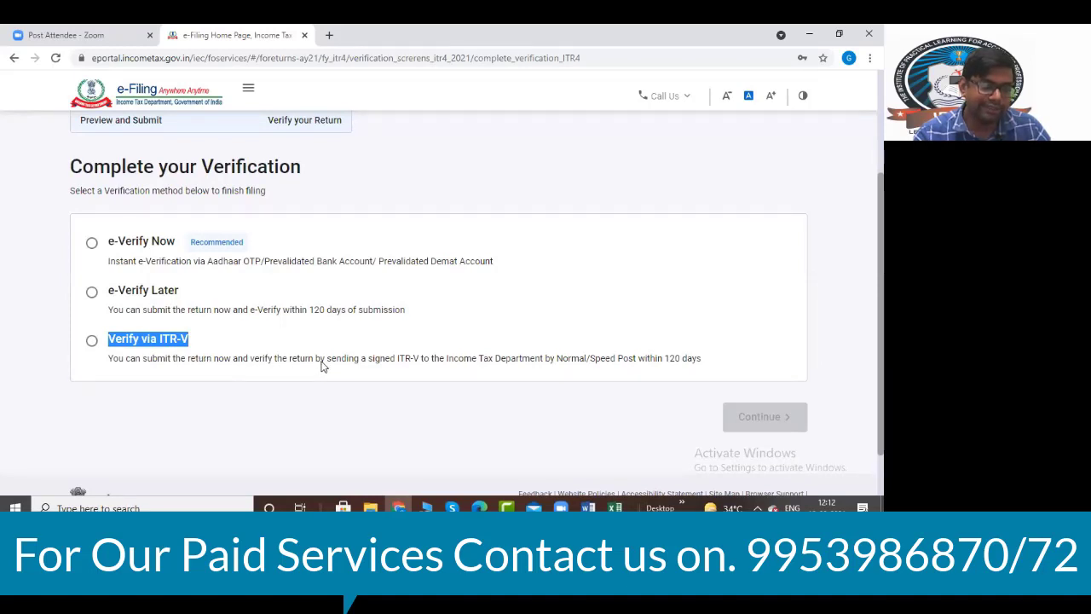
left_click(372, 368)
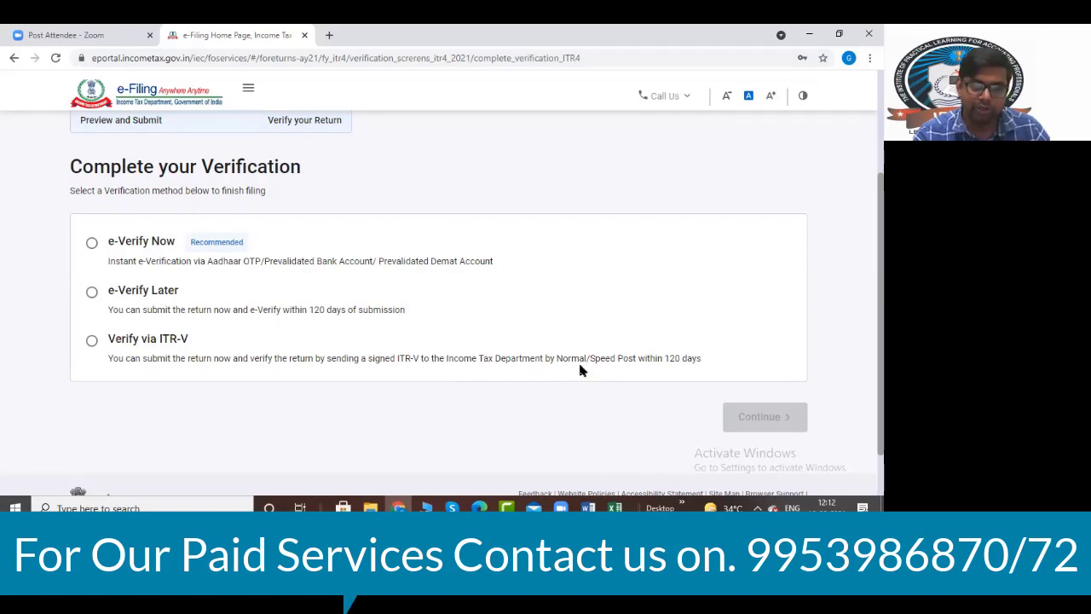
left_click_drag(705, 364, 107, 363)
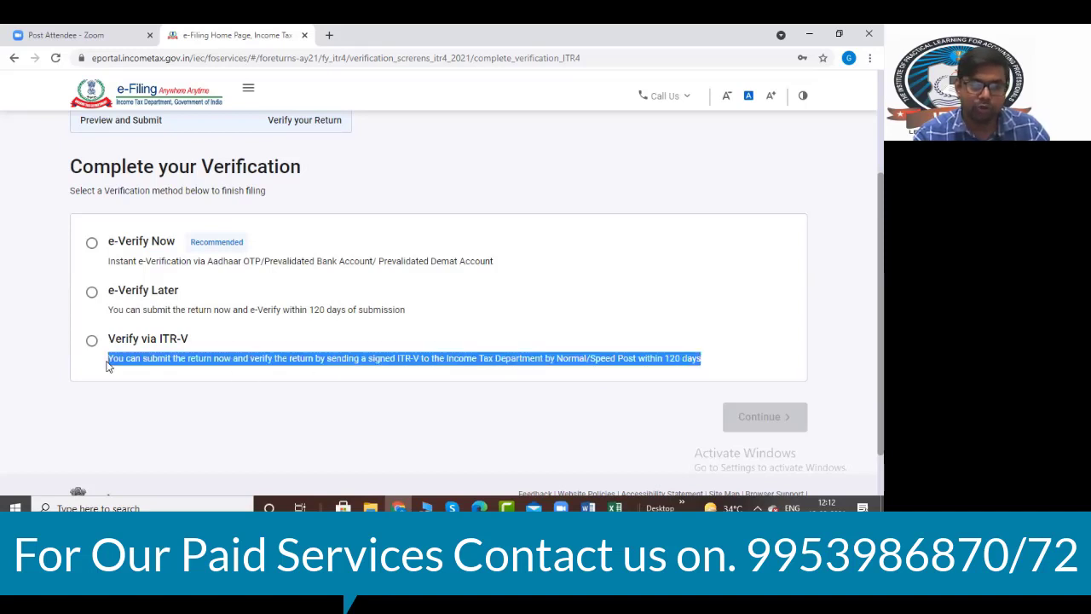
left_click(217, 241)
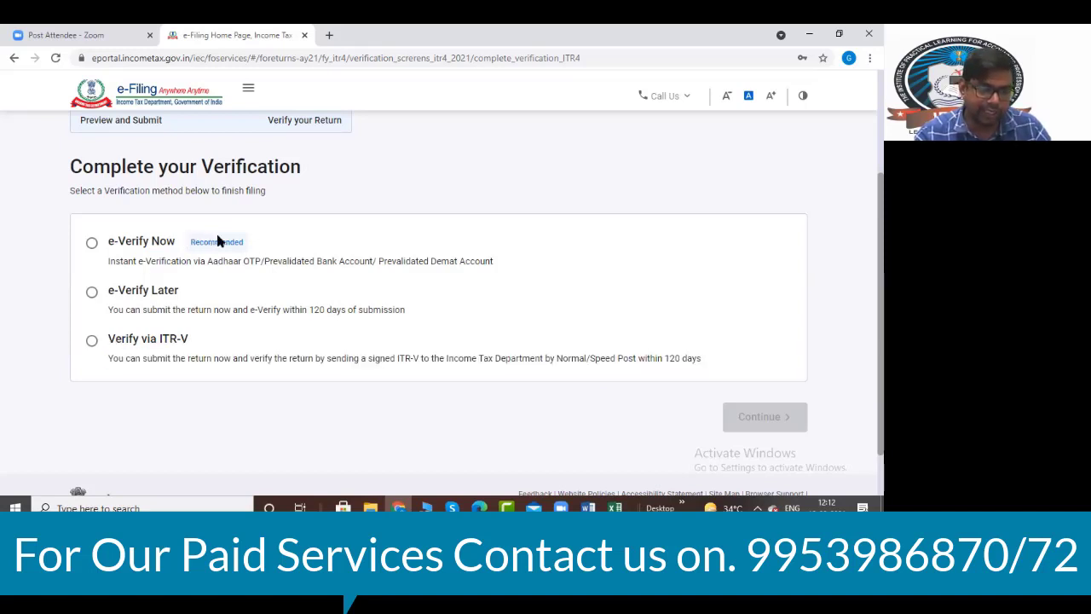
double_click(247, 243)
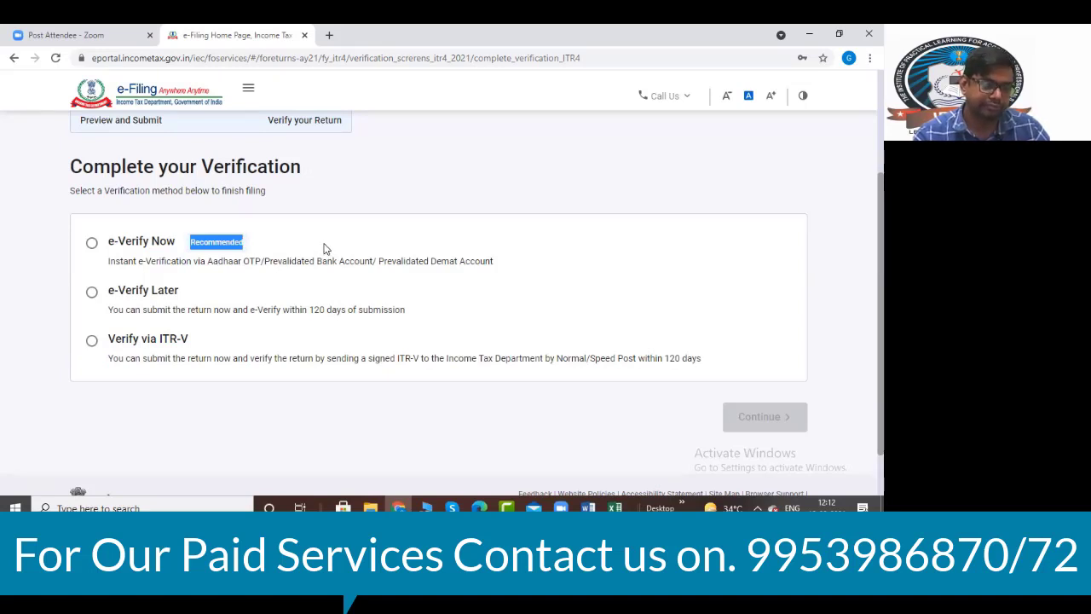
scroll(459, 315, "down", 1)
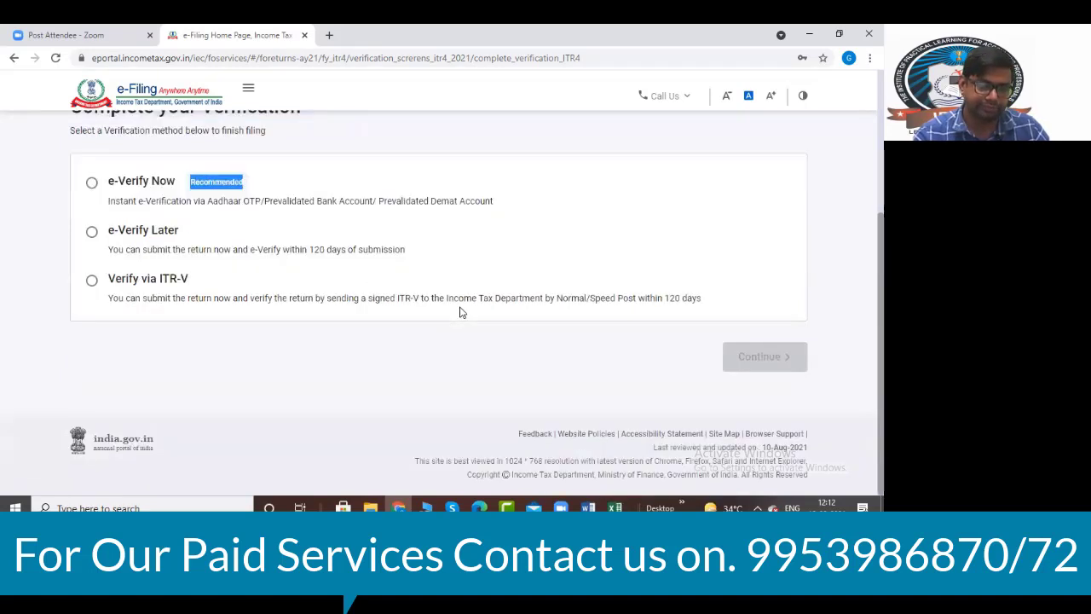
- View the list of filed returns and return to the income tax return filing page with the saved draft
scroll(461, 309, "up", 3)
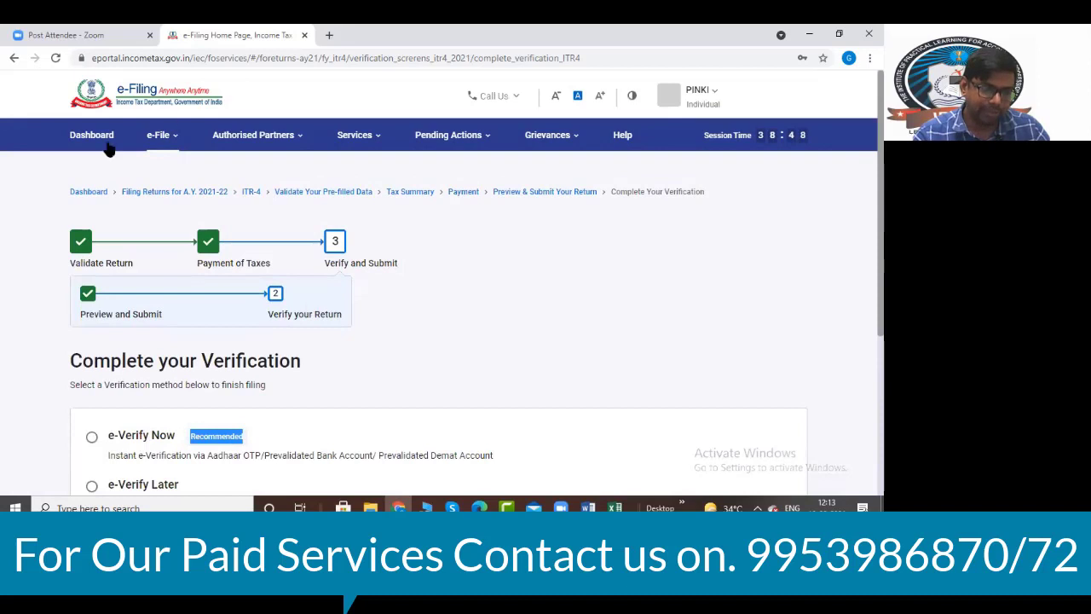
mouse_move(168, 143)
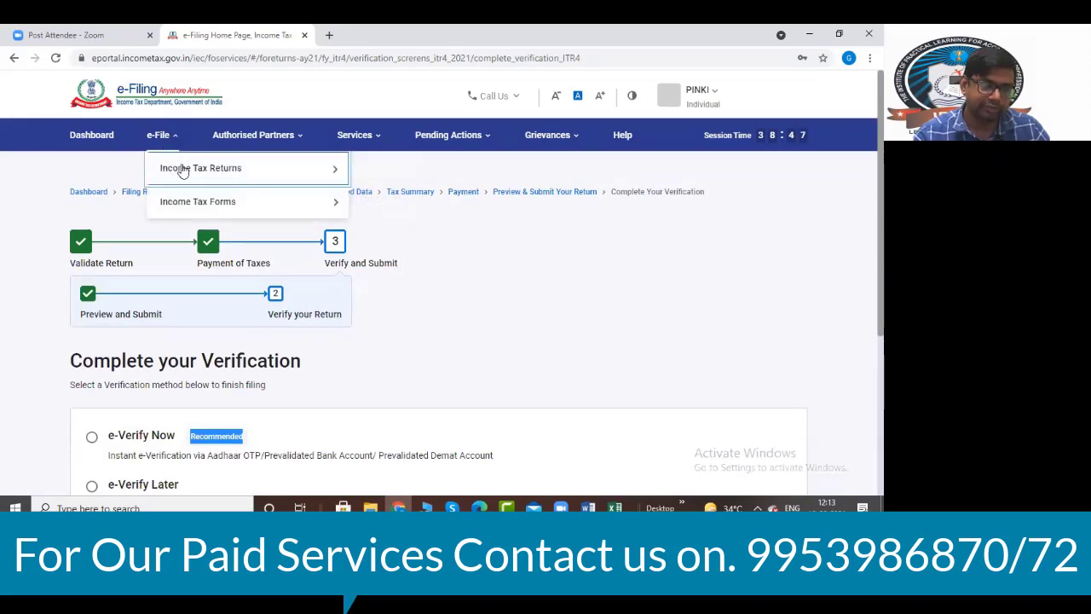
mouse_move(182, 170)
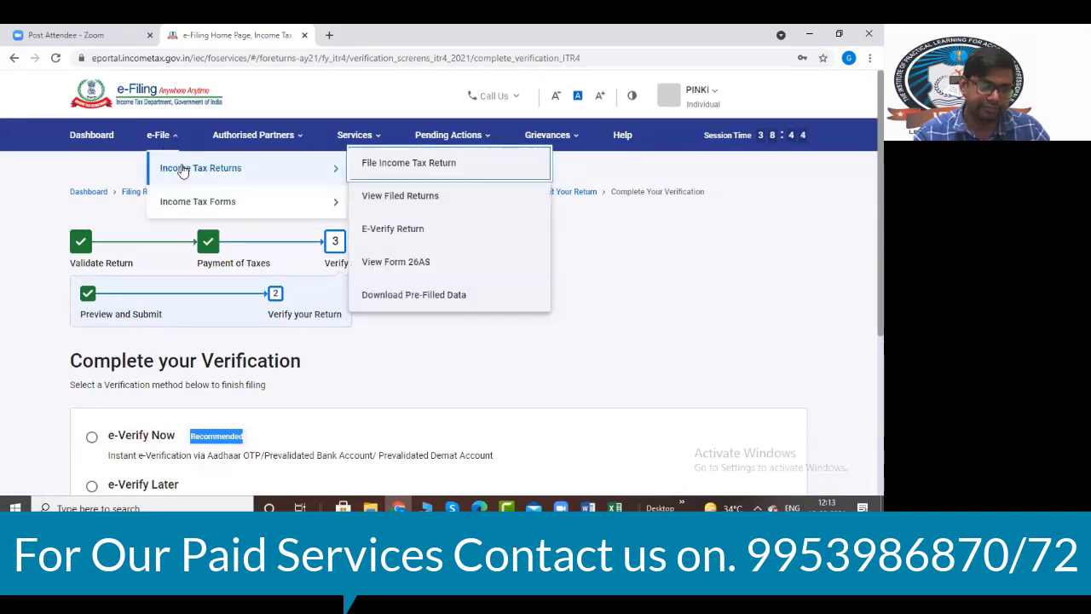
left_click(399, 198)
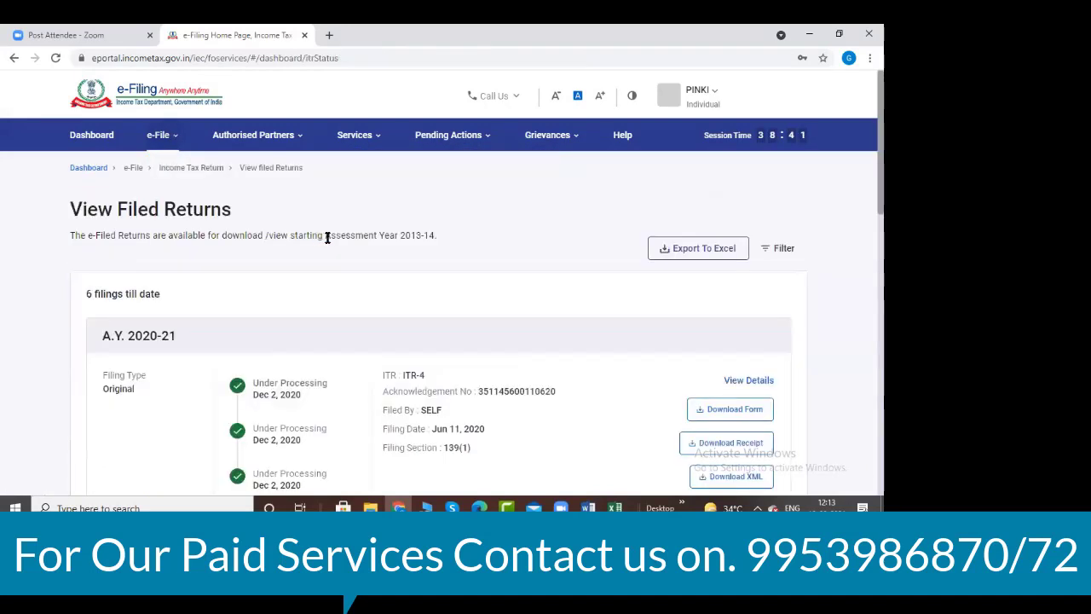
scroll(329, 242, "down", 3)
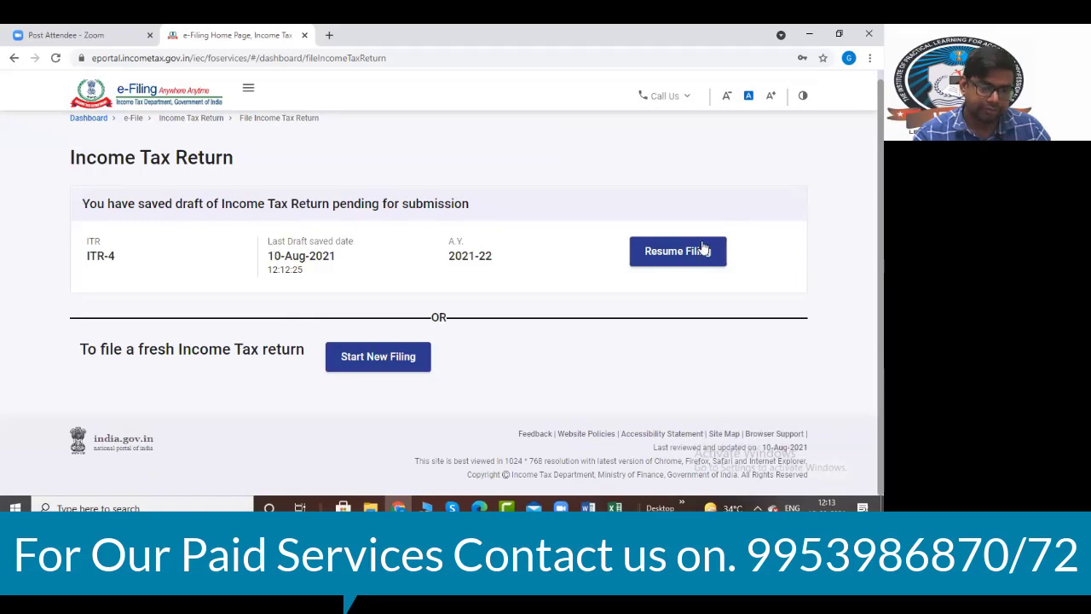
- Resume the saved ITR-4 draft for A.Y. 2021-22 and proceed through the return summary and tax summary to Preview and Submit
left_click(689, 254)
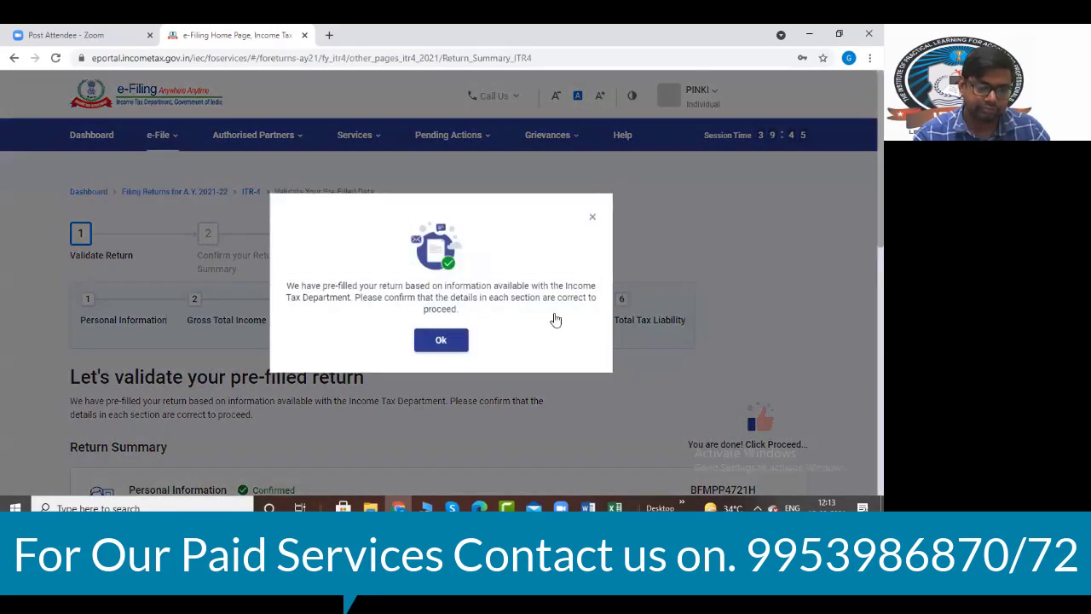
left_click(441, 339)
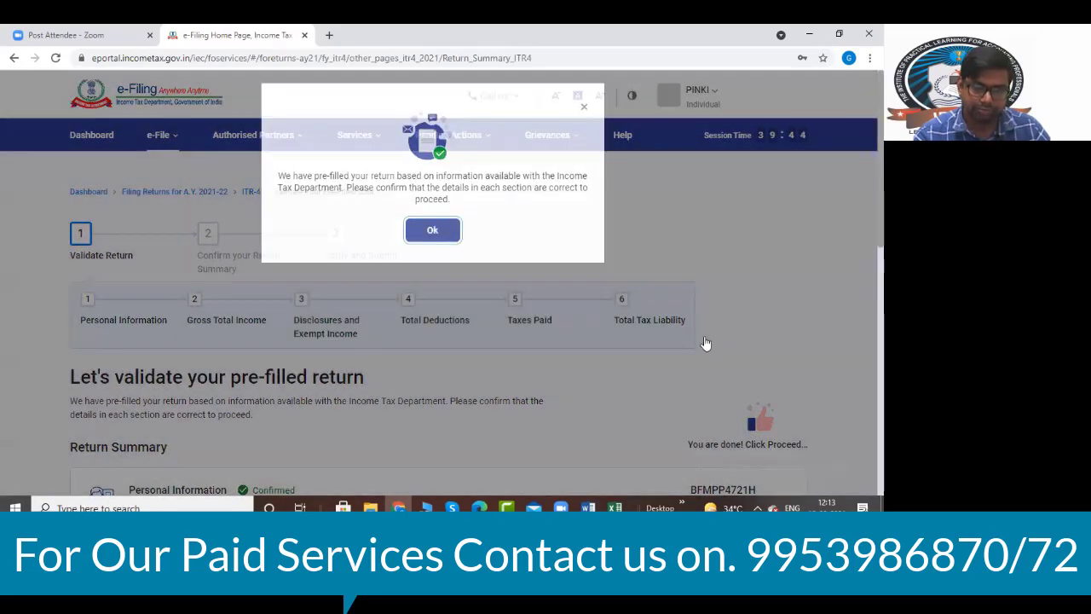
scroll(476, 300, "down", 10)
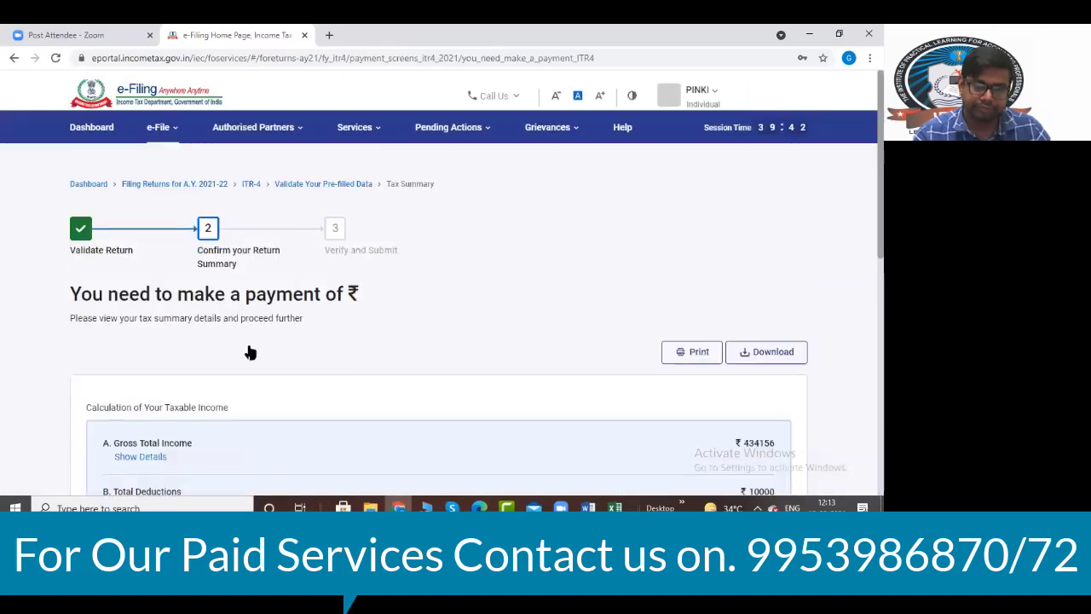
scroll(352, 302, "down", 10)
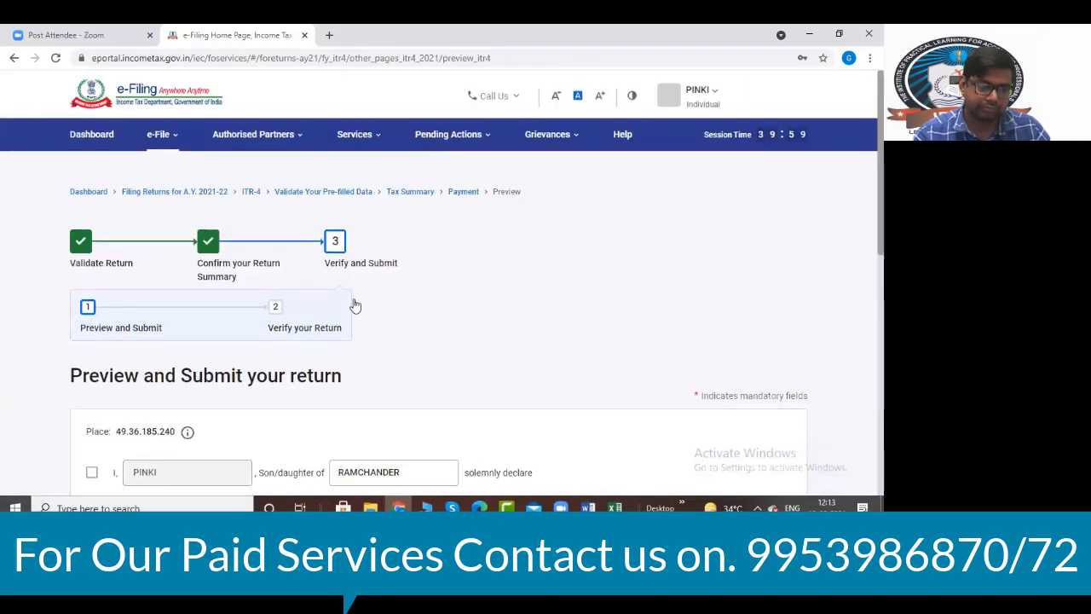
- Accept the solemn declaration made in the capacity of Self, leave the TRP details blank and proceed to the return preview
scroll(107, 213, "down", 3)
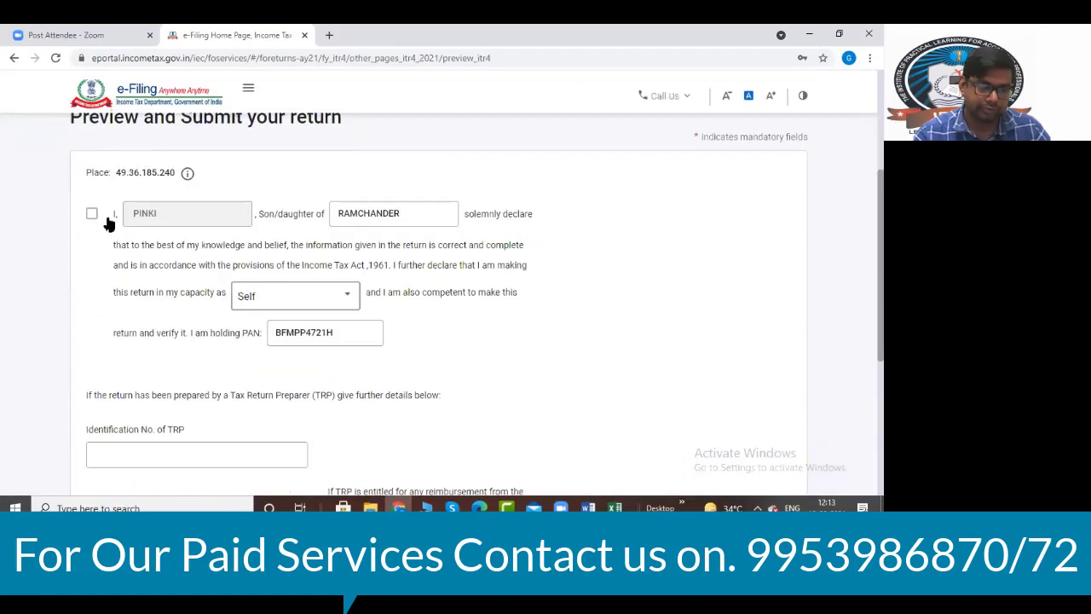
left_click(92, 213)
scroll(178, 315, "down", 1)
scroll(178, 316, "down", 2)
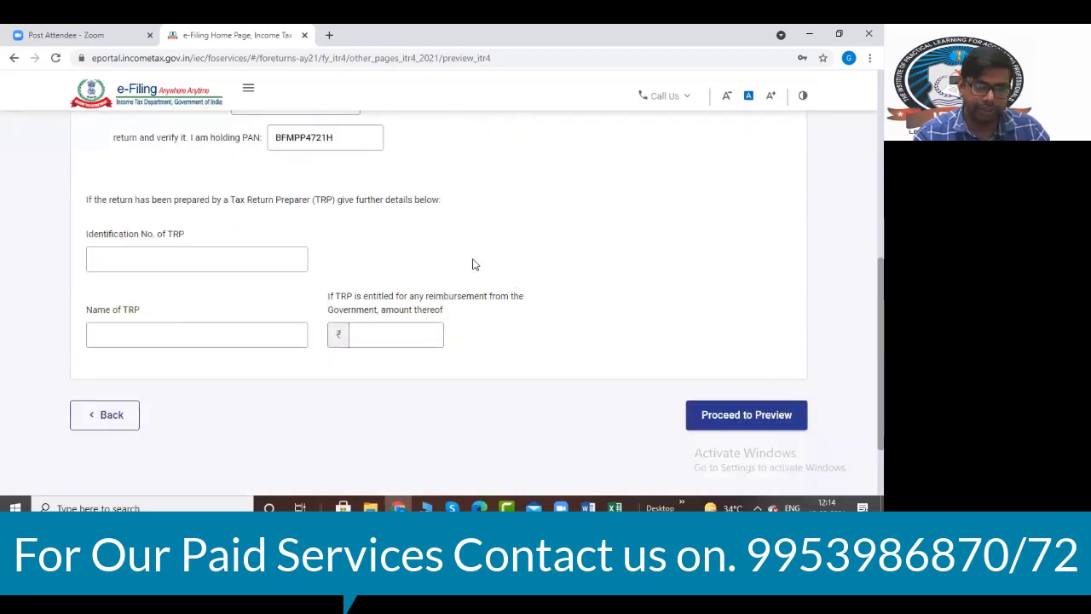
scroll(472, 263, "up", 3)
scroll(475, 264, "down", 4)
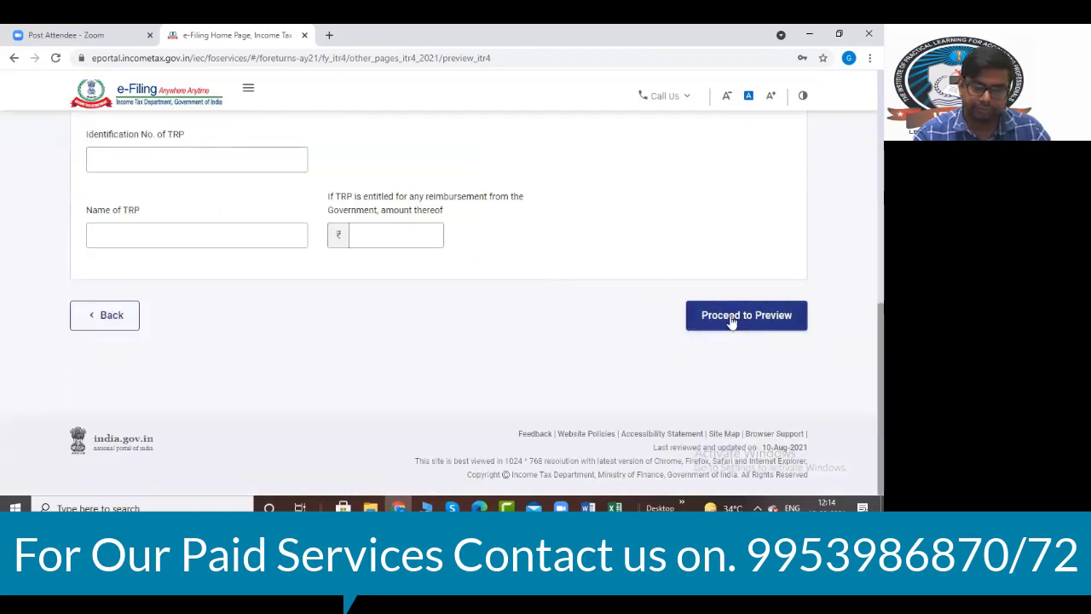
left_click(733, 319)
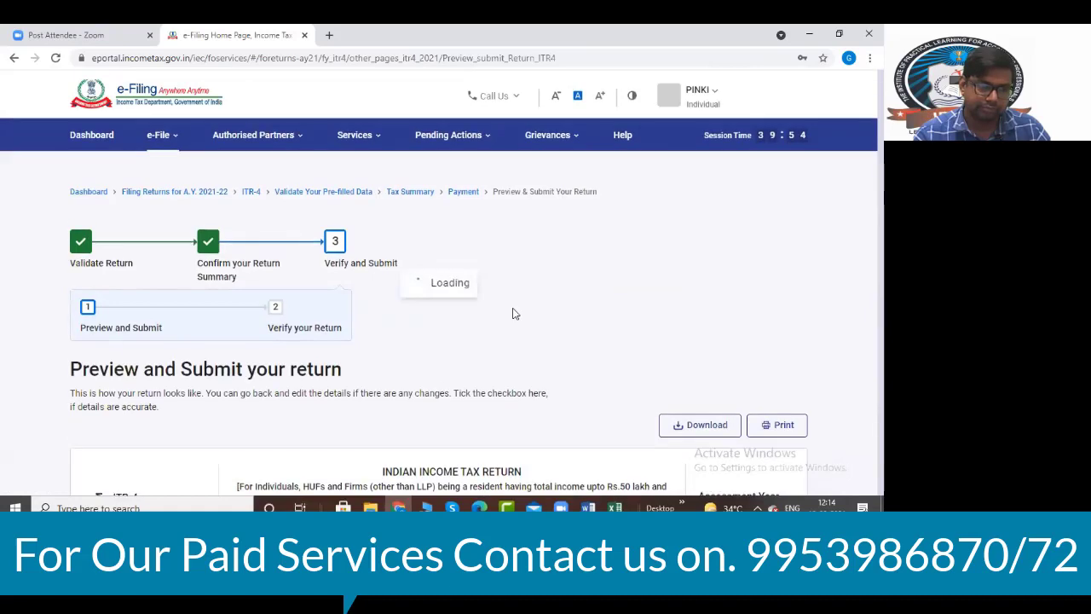
- Review Part A general information in the return preview, including the filing section, tax regime and representative assessee entries
scroll(514, 314, "down", 5)
scroll(514, 314, "down", 4)
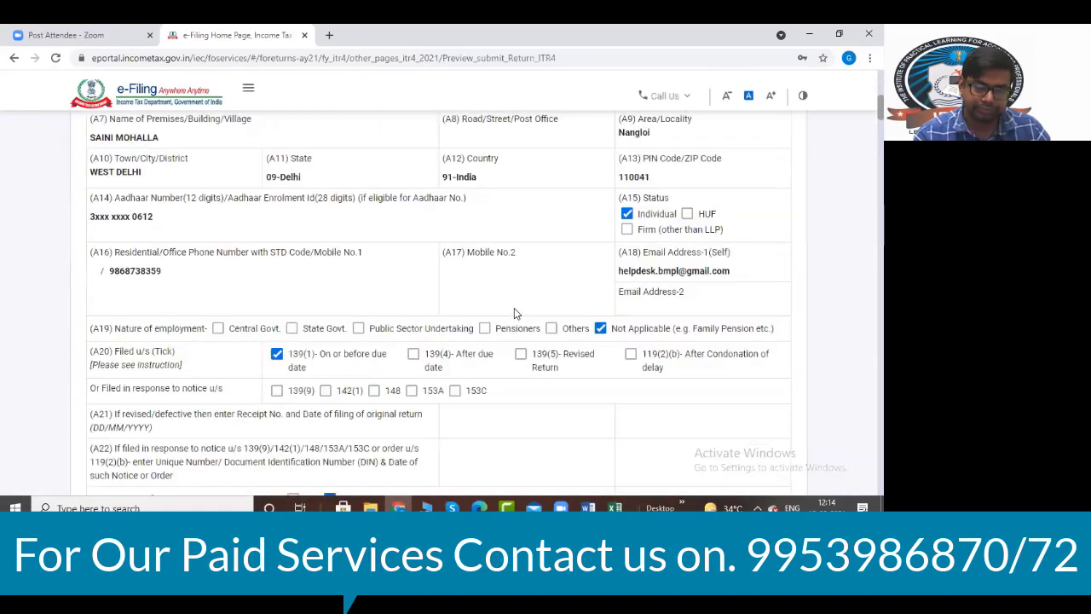
scroll(514, 312, "down", 5)
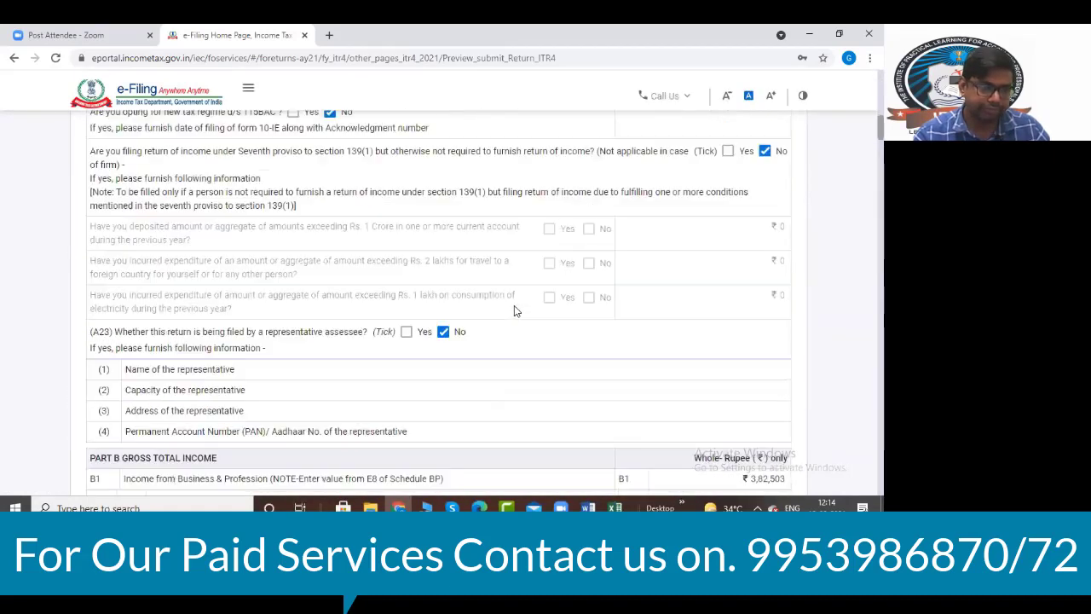
scroll(514, 311, "down", 1)
scroll(554, 300, "up", 2)
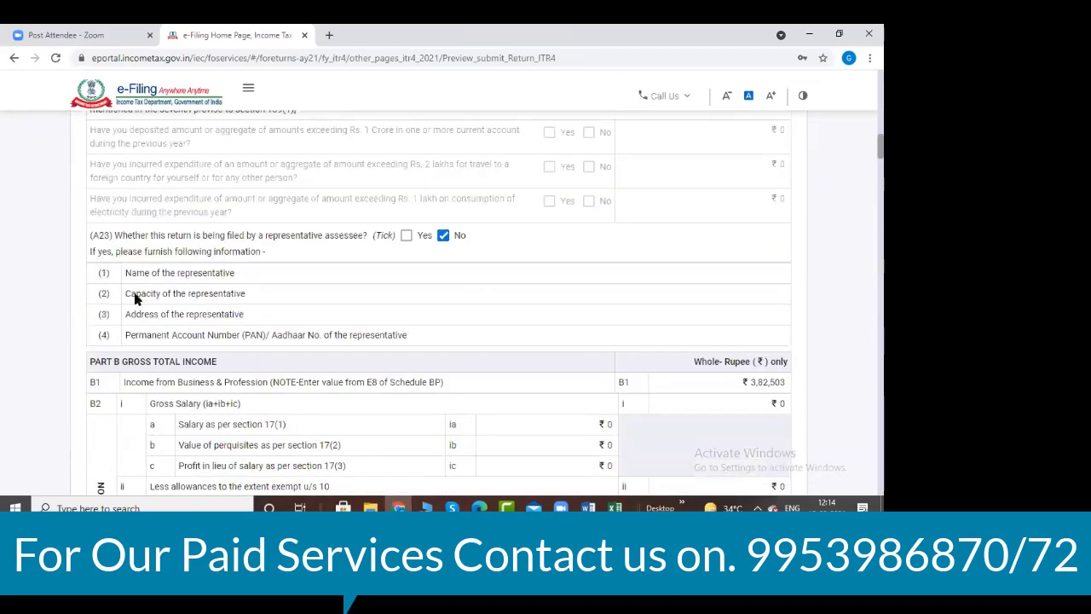
scroll(256, 285, "up", 10)
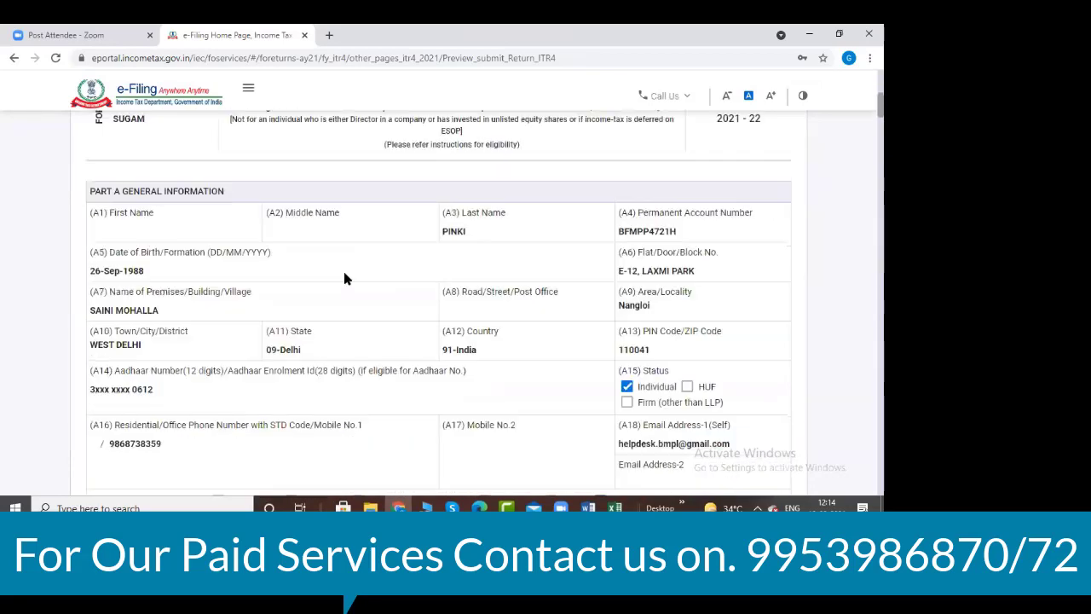
scroll(476, 292, "up", 5)
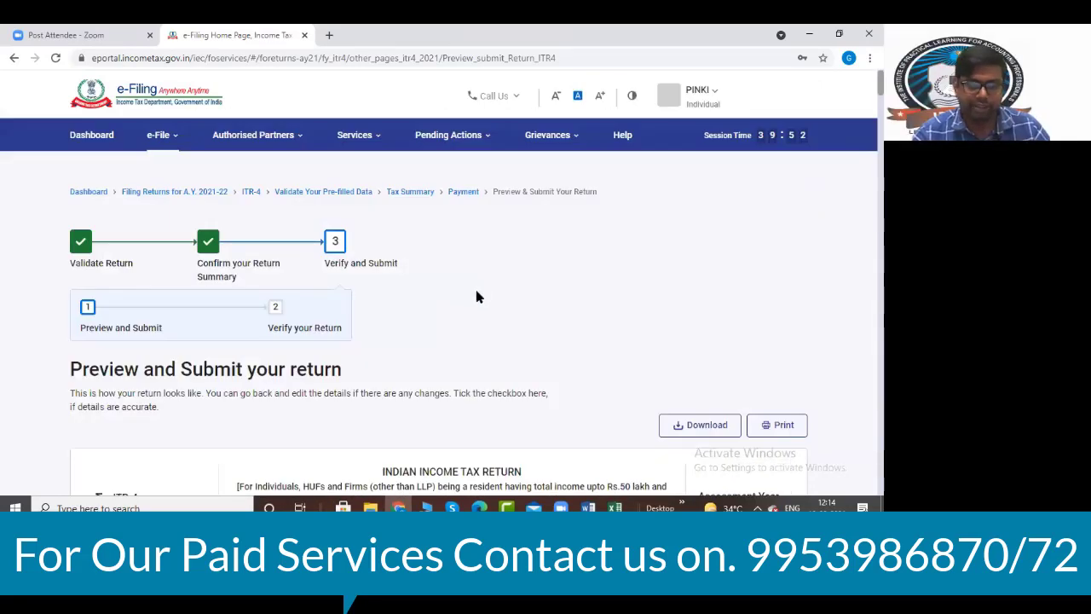
- Go through the preview from gross total income past the financial particulars to the end, and proceed to validate the return
scroll(475, 291, "down", 15)
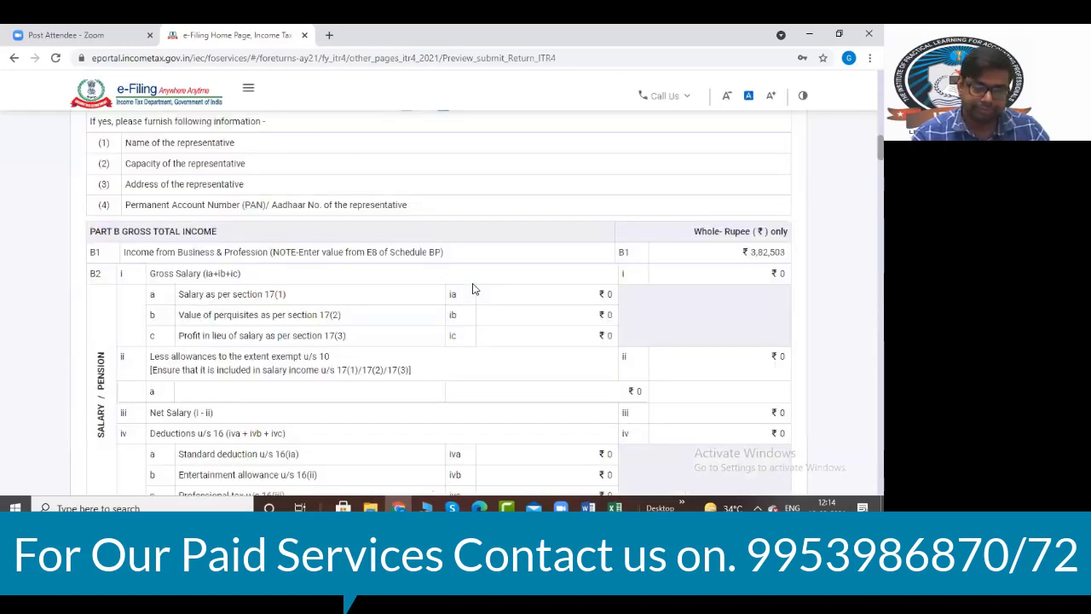
scroll(475, 285, "down", 15)
scroll(474, 283, "down", 15)
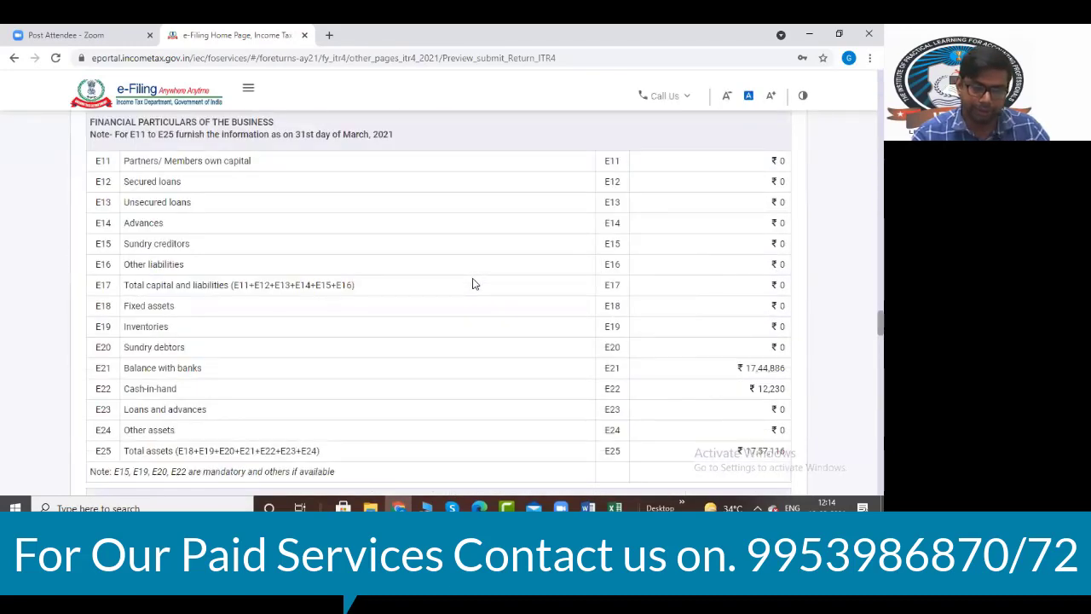
scroll(475, 283, "down", 15)
scroll(473, 279, "down", 15)
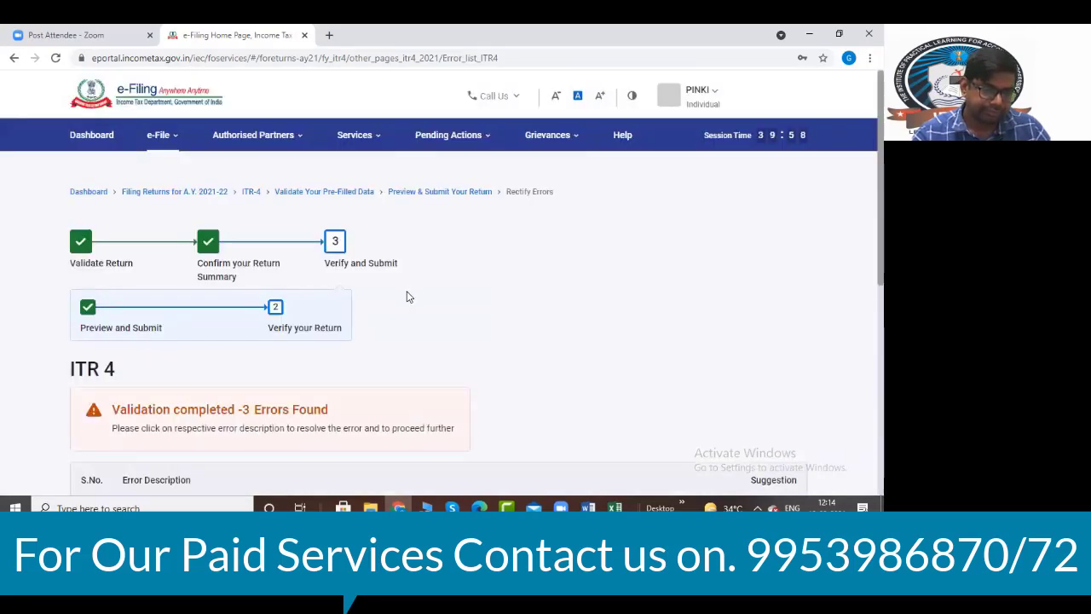
- Examine the error descriptions listed by the ITR-4 validation
scroll(407, 292, "down", 3)
scroll(408, 294, "down", 2)
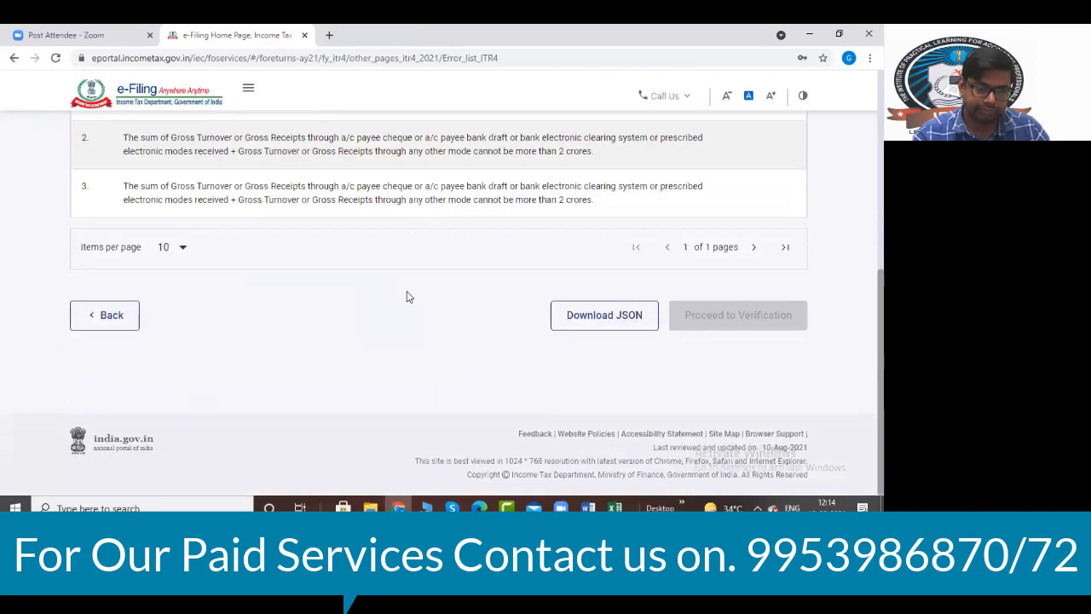
scroll(406, 296, "up", 3)
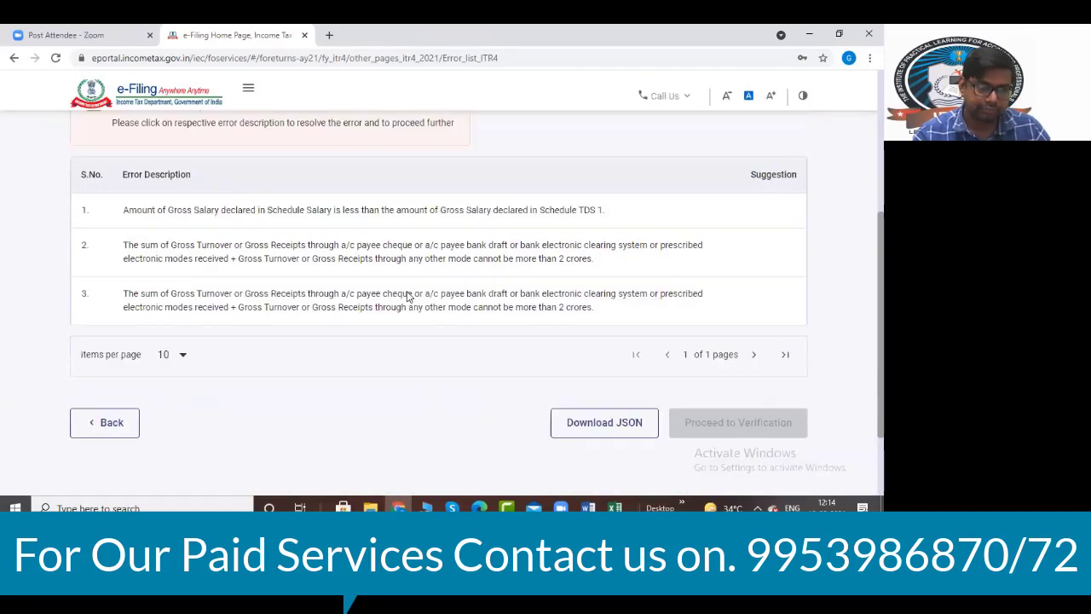
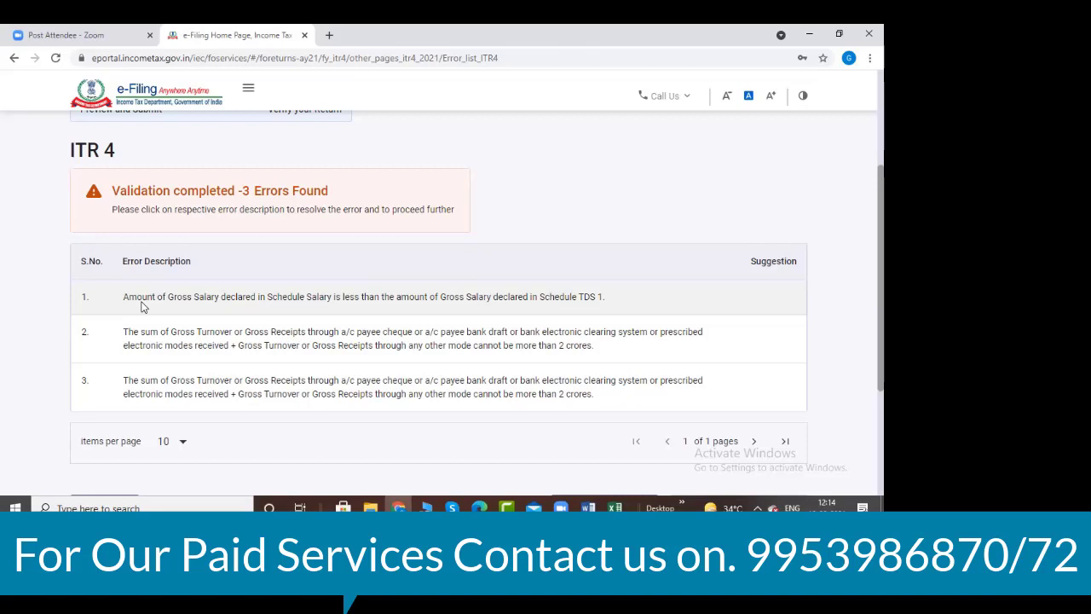
- Open the gross salary versus Schedule TDS 1 error, edit Income from Salary and inspect the flagged gross salary entry
left_click(151, 301)
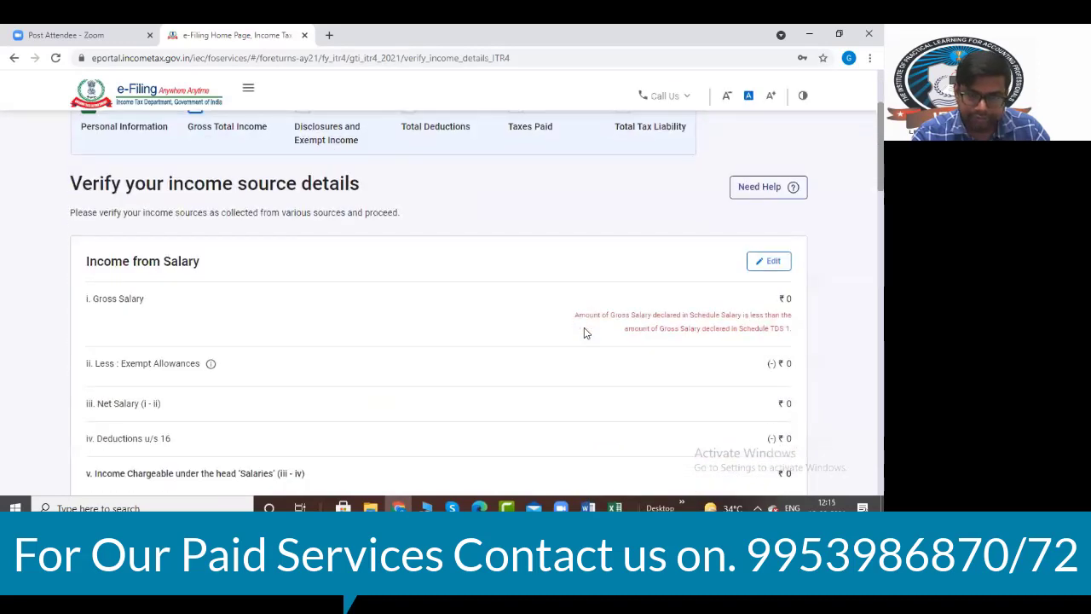
left_click(770, 262)
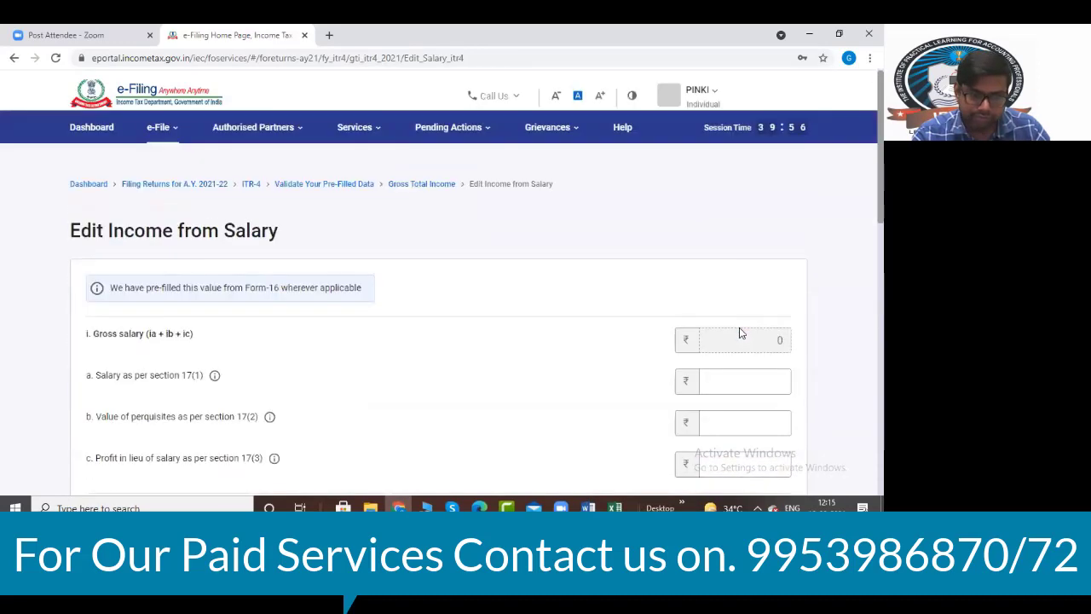
left_click_drag(761, 304, 807, 309)
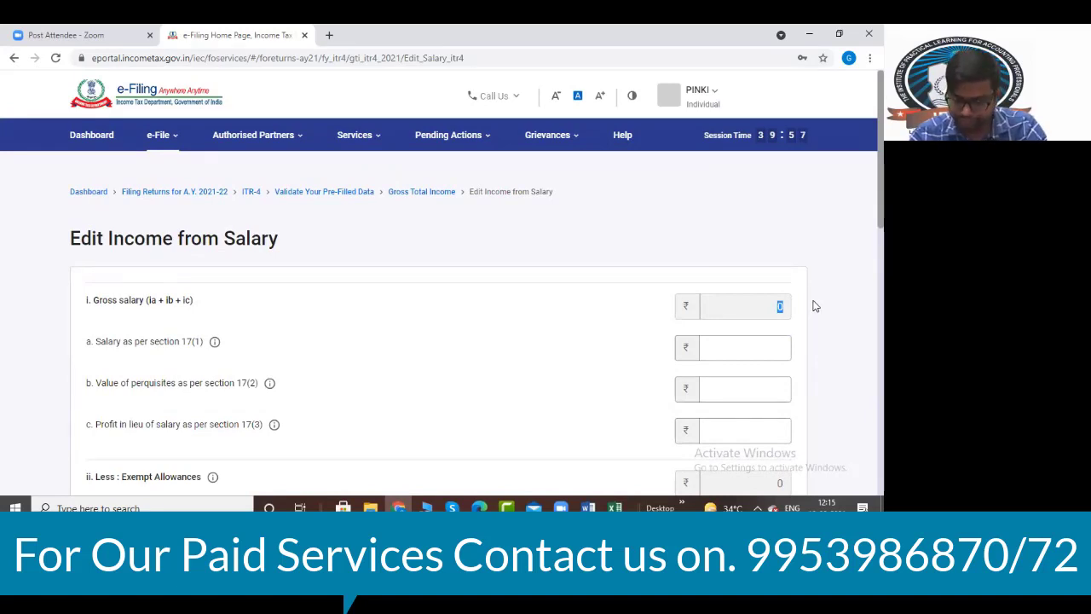
left_click(808, 312)
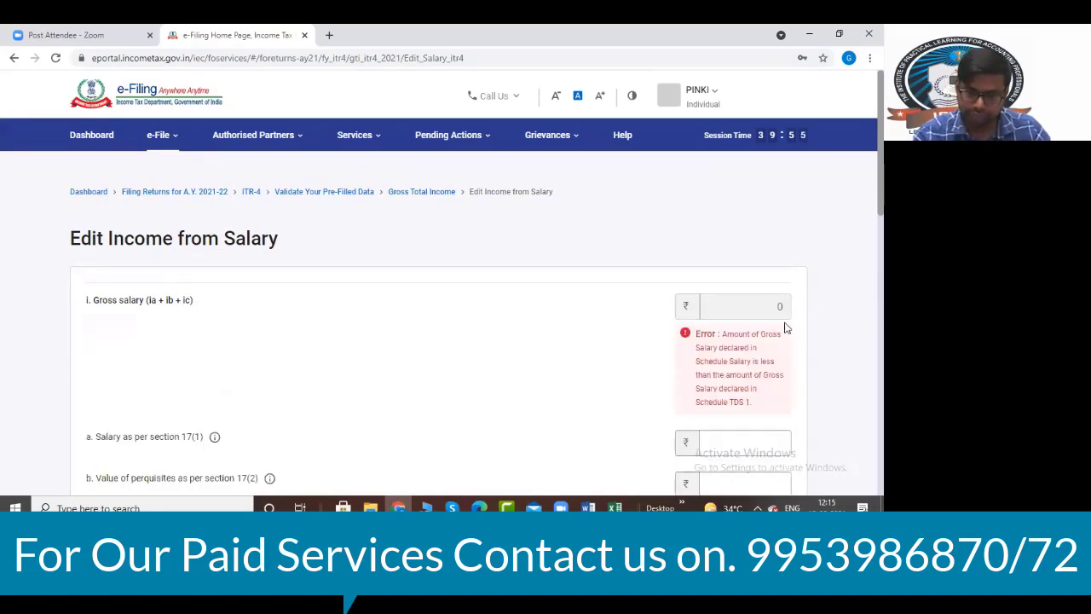
left_click_drag(776, 308, 850, 308)
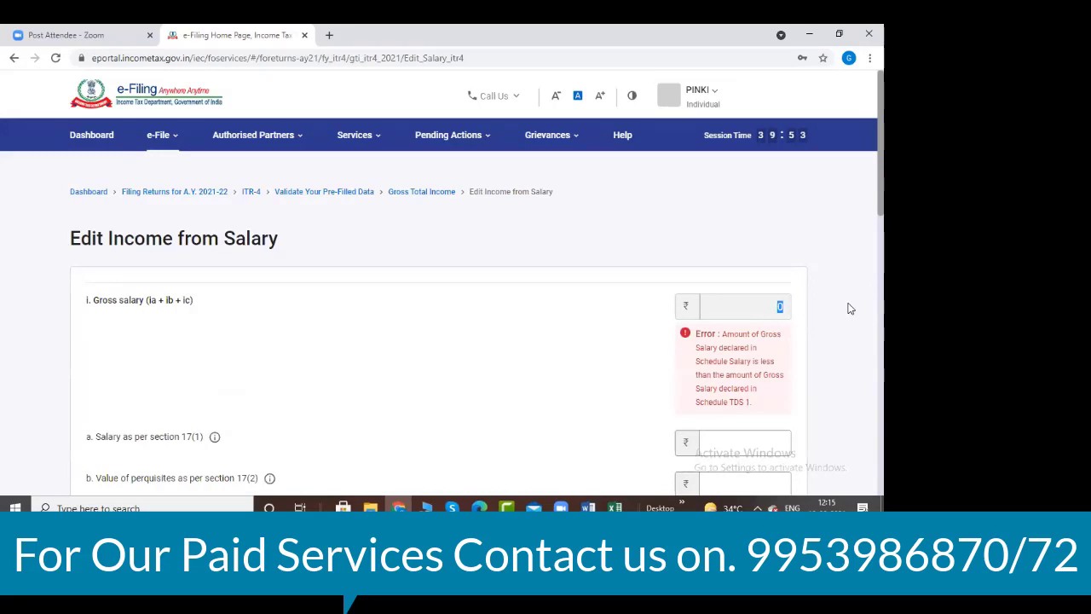
scroll(702, 311, "down", 3)
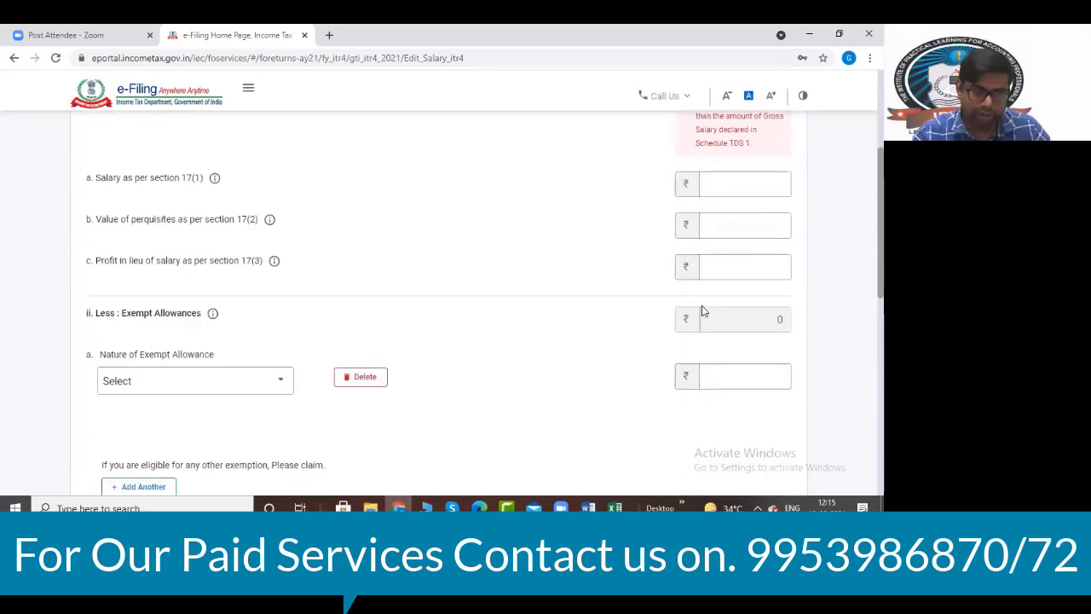
scroll(702, 312, "up", 3)
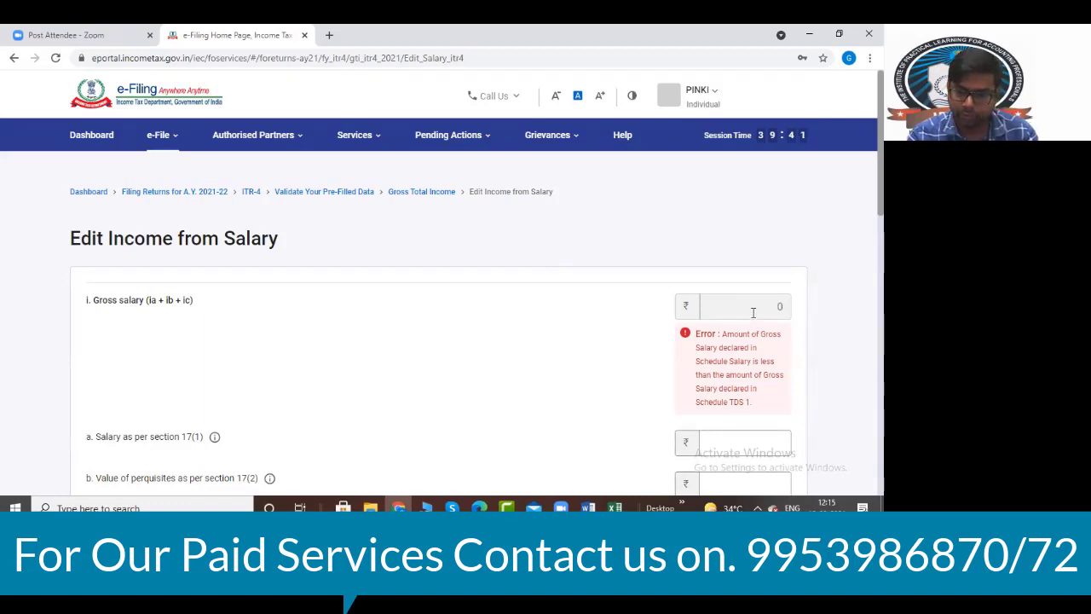
left_click_drag(755, 306, 797, 311)
- Try to save the Income from Salary details without entering any amounts
scroll(445, 365, "down", 4)
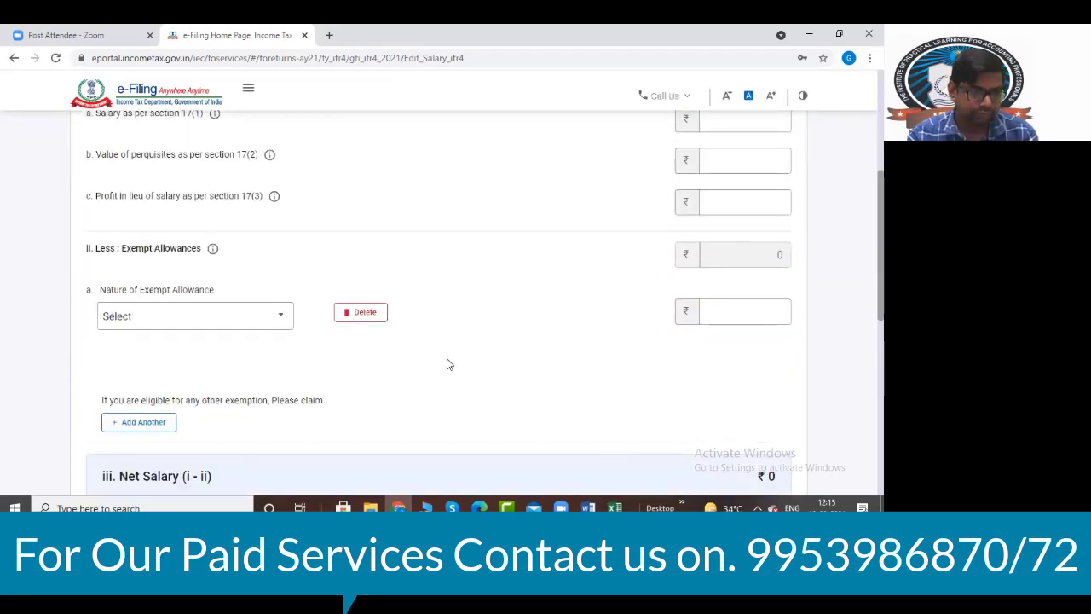
scroll(449, 364, "down", 4)
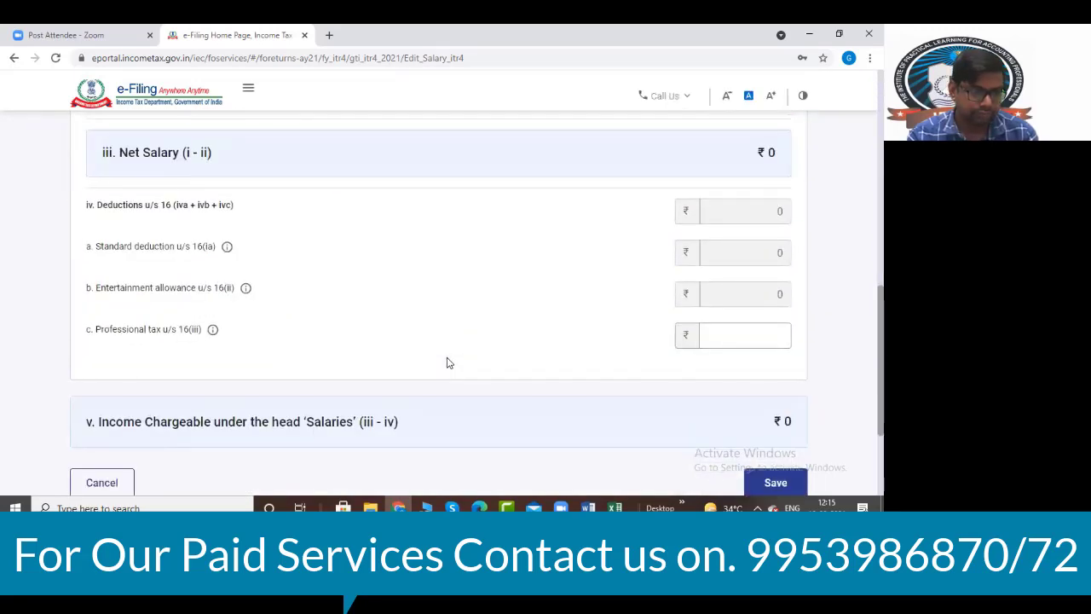
scroll(449, 363, "down", 2)
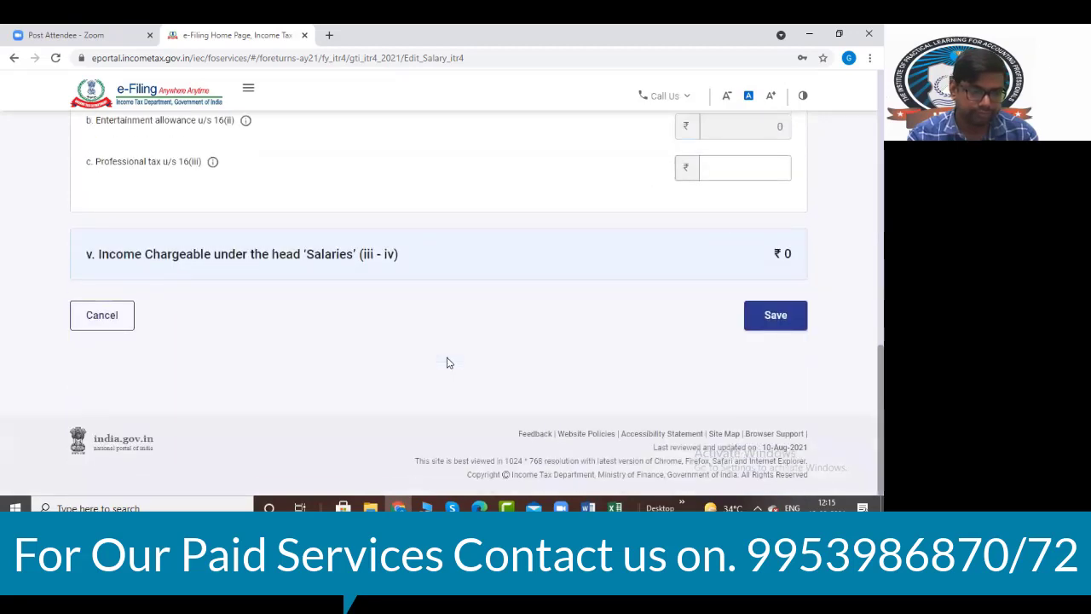
left_click(775, 315)
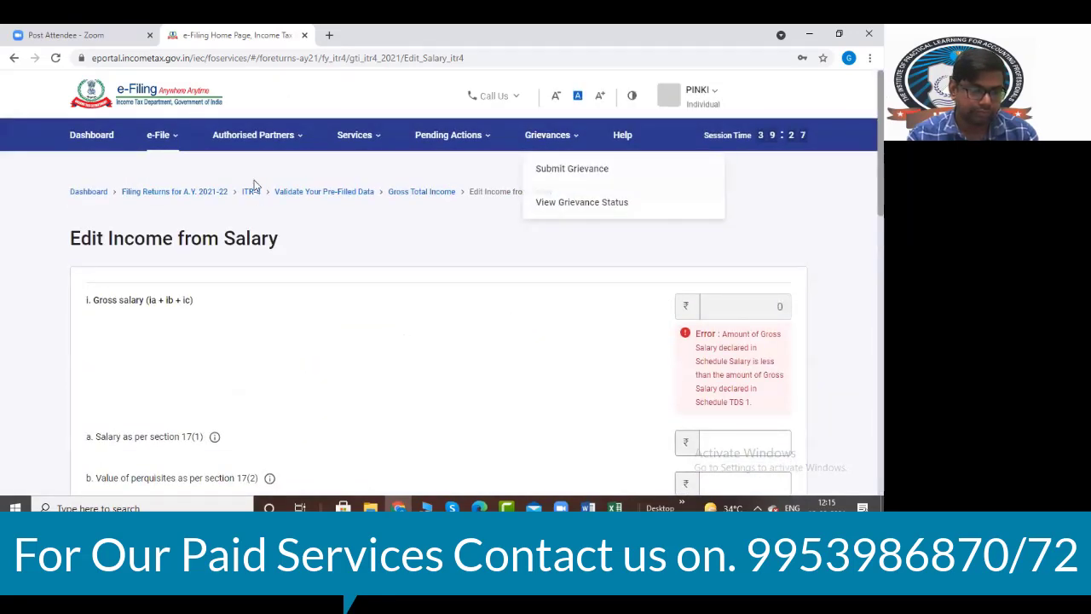
scroll(234, 303, "down", 8)
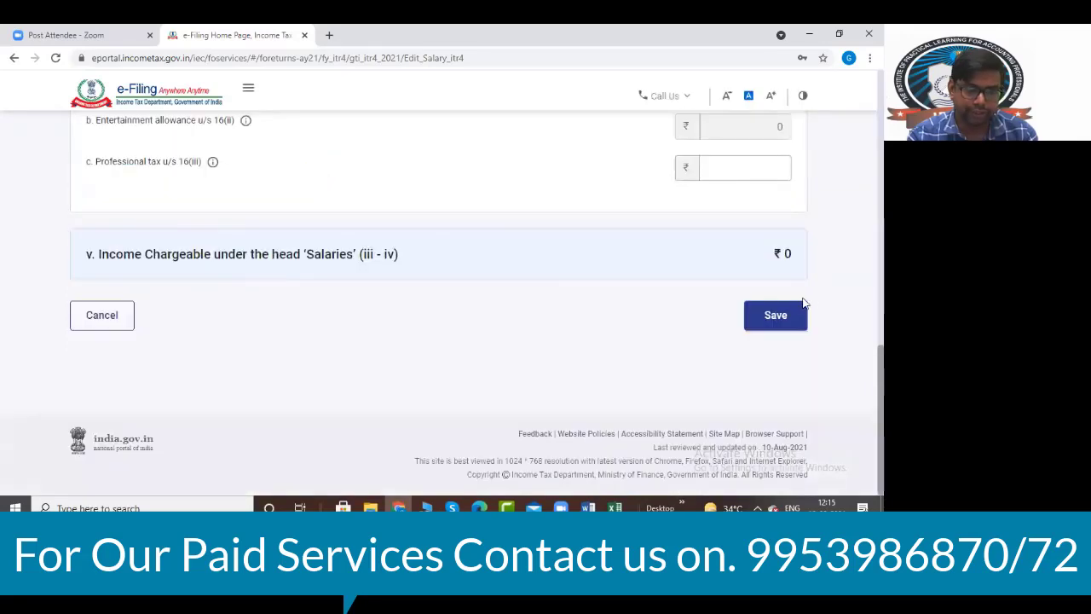
left_click(775, 316)
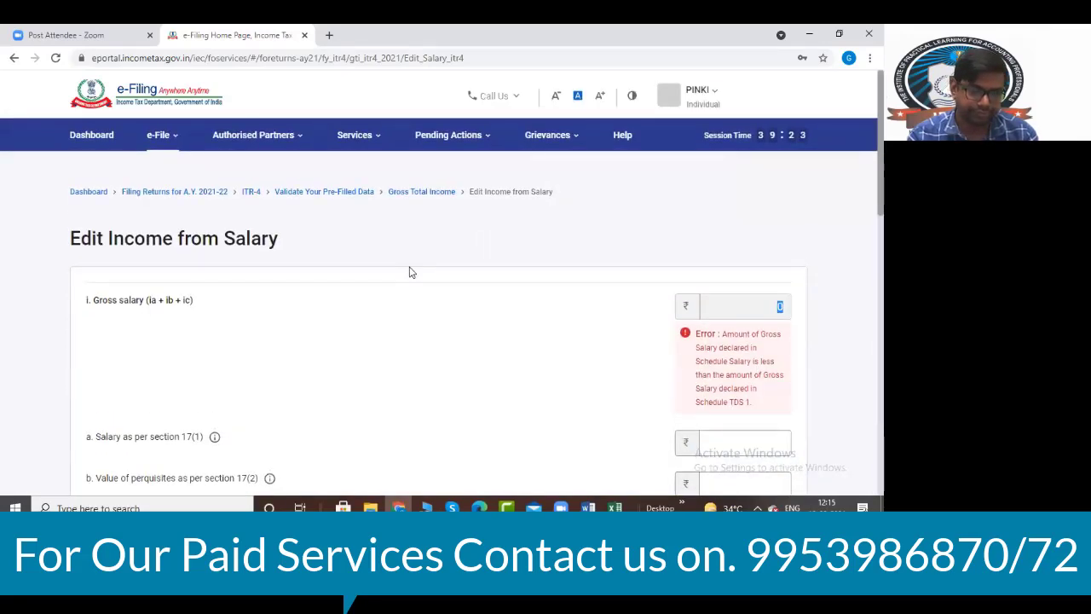
- Cancel editing Income from Salary and return to the income source details
scroll(409, 271, "down", 3)
scroll(409, 271, "up", 5)
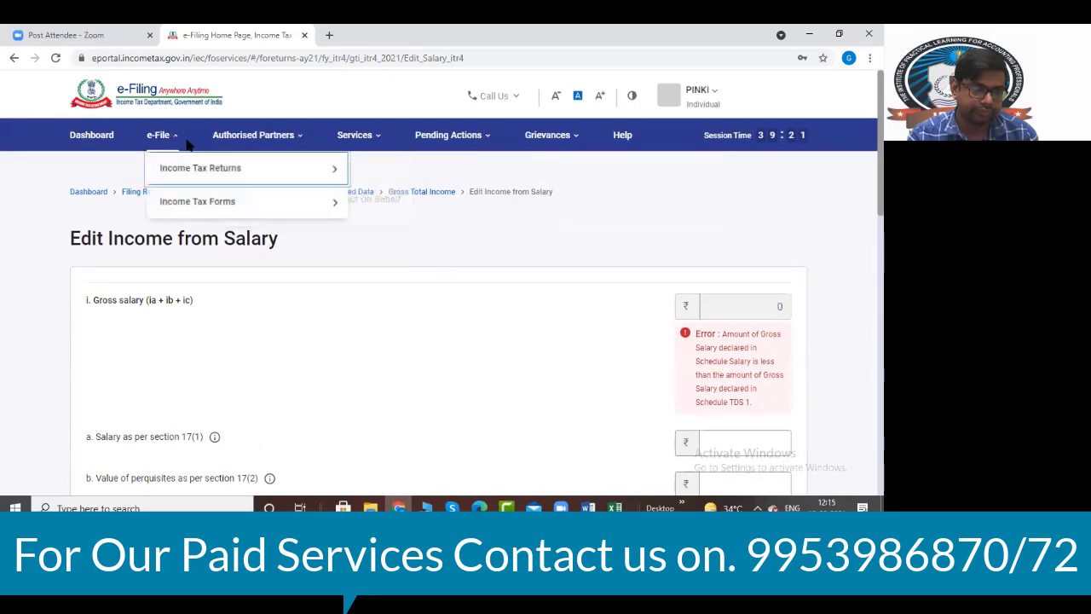
scroll(491, 290, "down", 8)
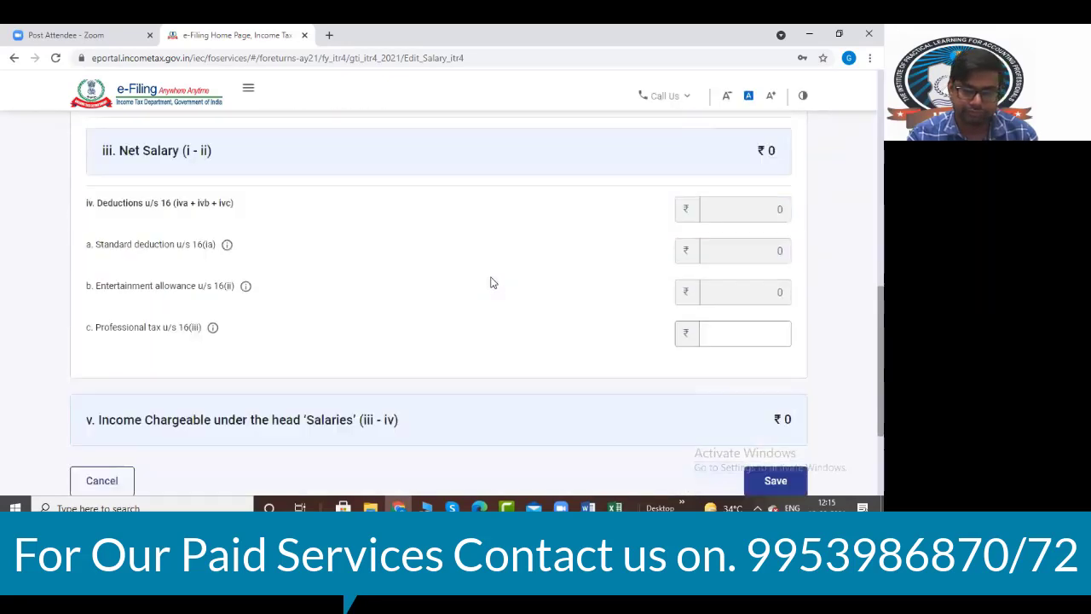
scroll(491, 283, "up", 3)
scroll(491, 282, "down", 2)
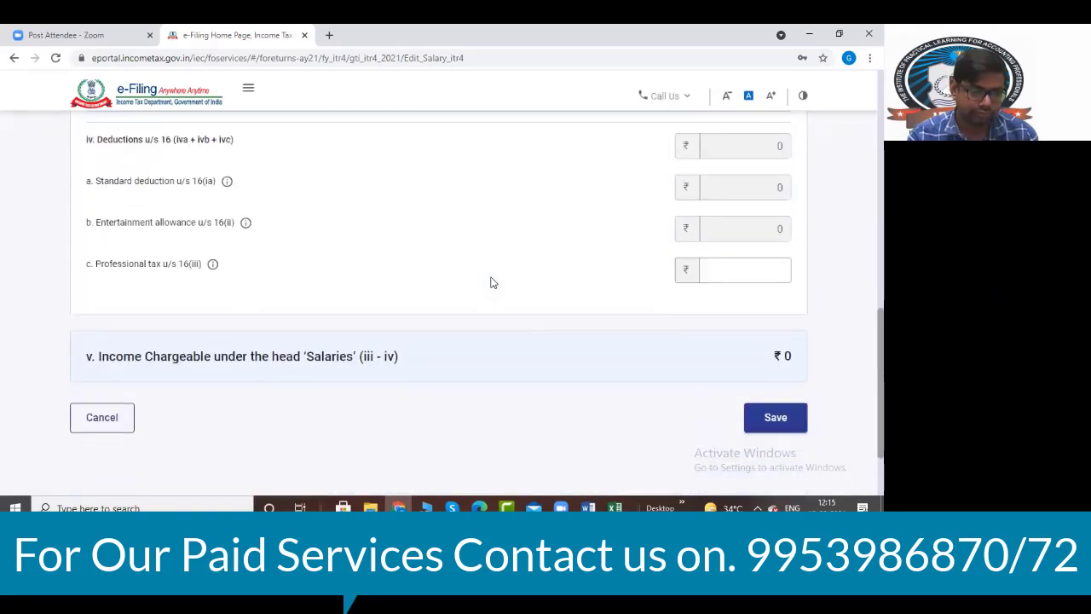
scroll(491, 282, "down", 1)
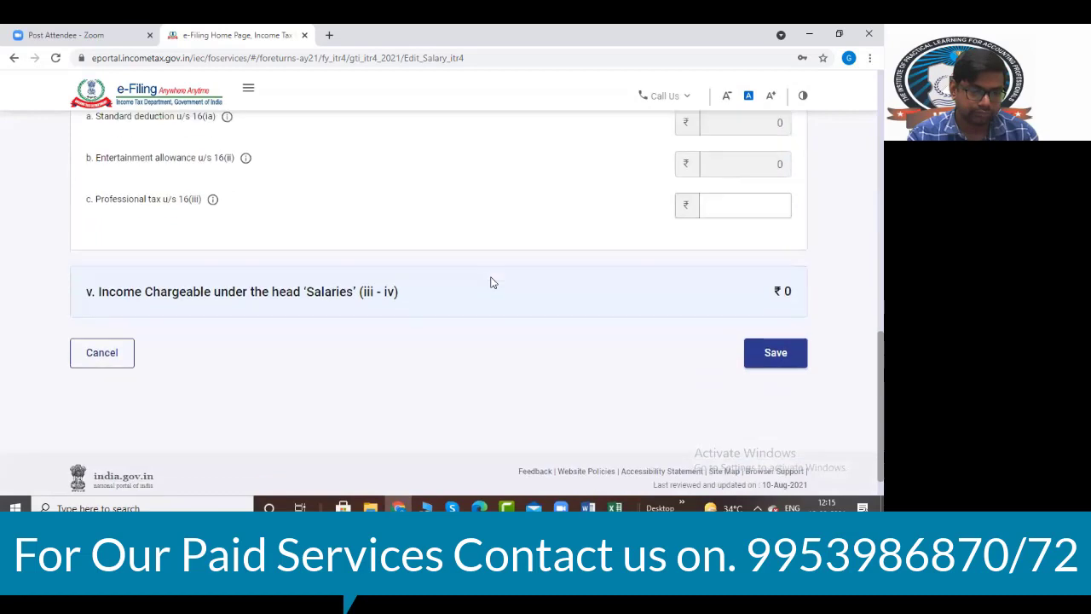
left_click(116, 354)
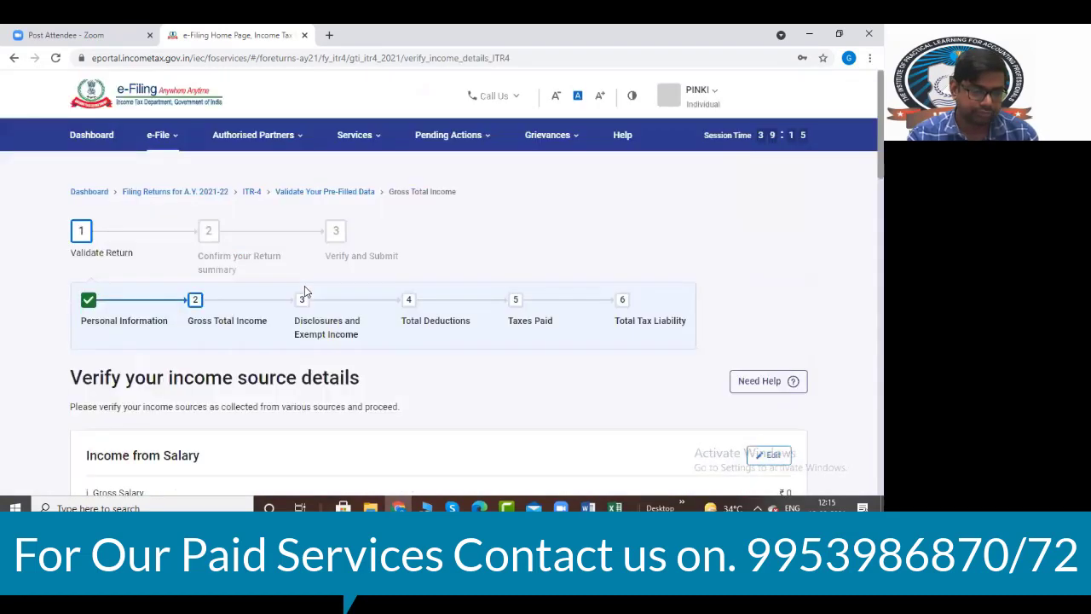
- Review the salary, house property and business income sections and the error text under gross salary
scroll(305, 291, "down", 2)
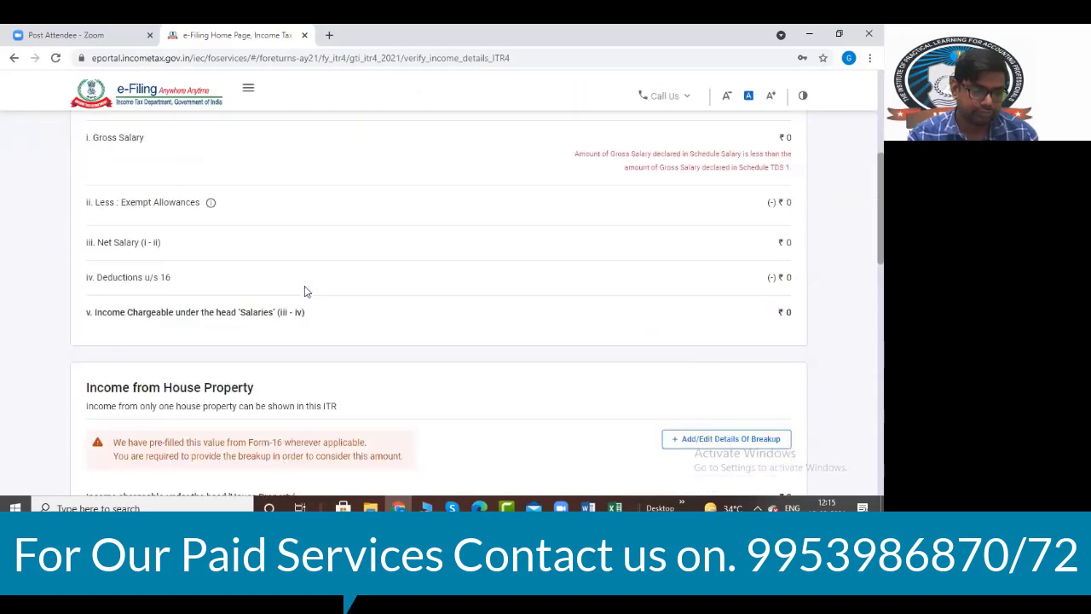
scroll(304, 292, "down", 5)
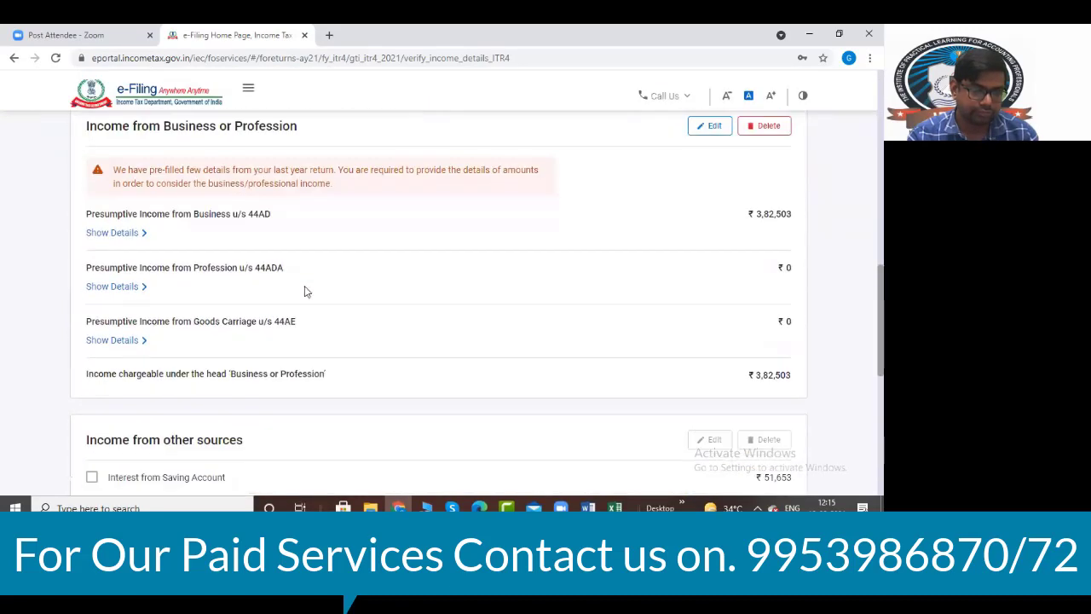
scroll(304, 291, "down", 1)
scroll(304, 288, "up", 1)
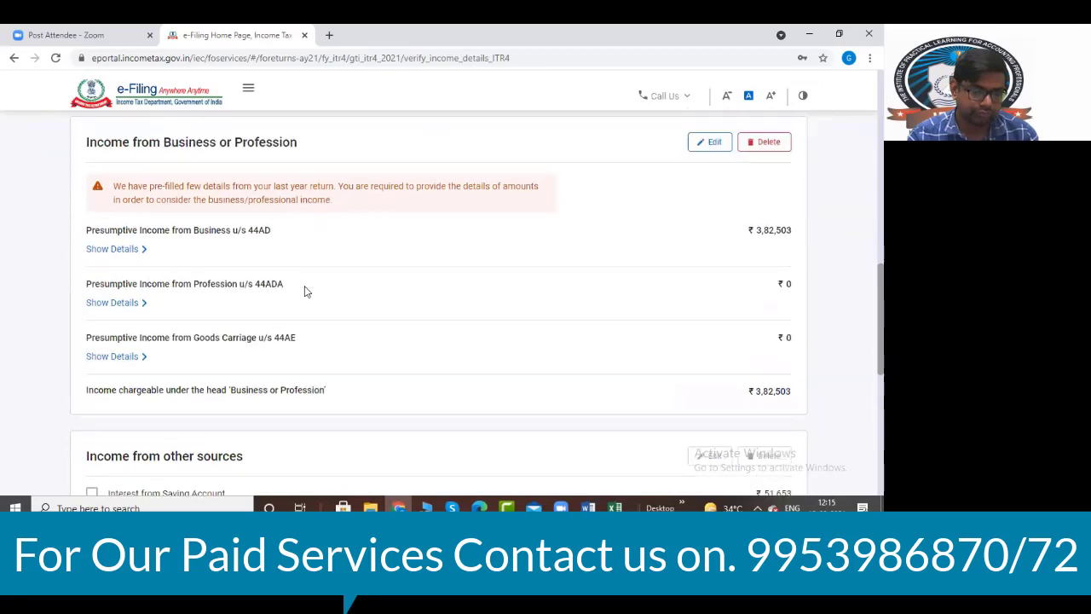
scroll(279, 309, "up", 2)
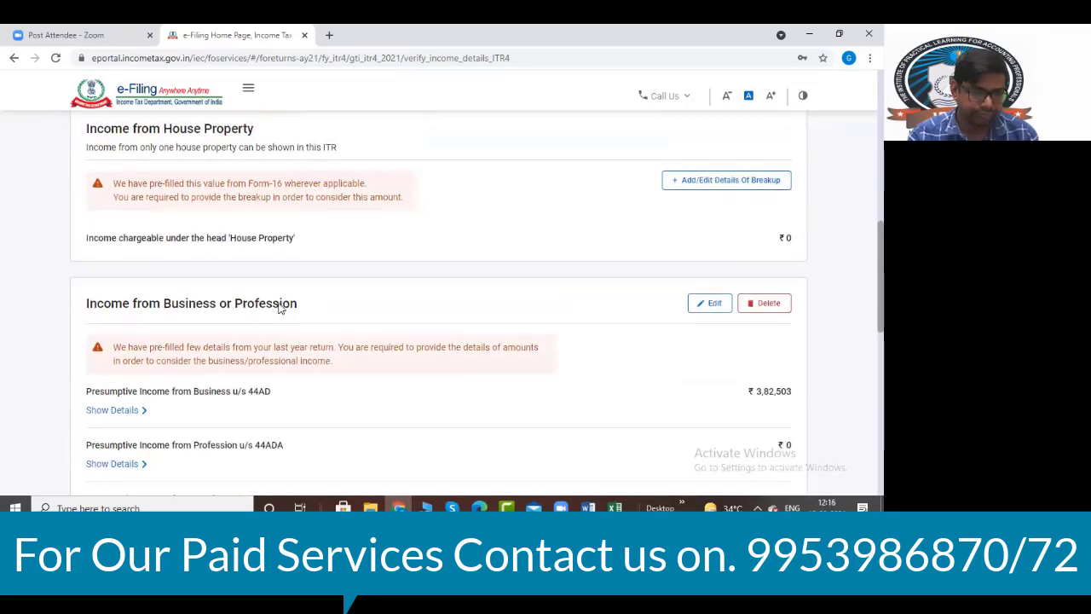
scroll(279, 309, "up", 6)
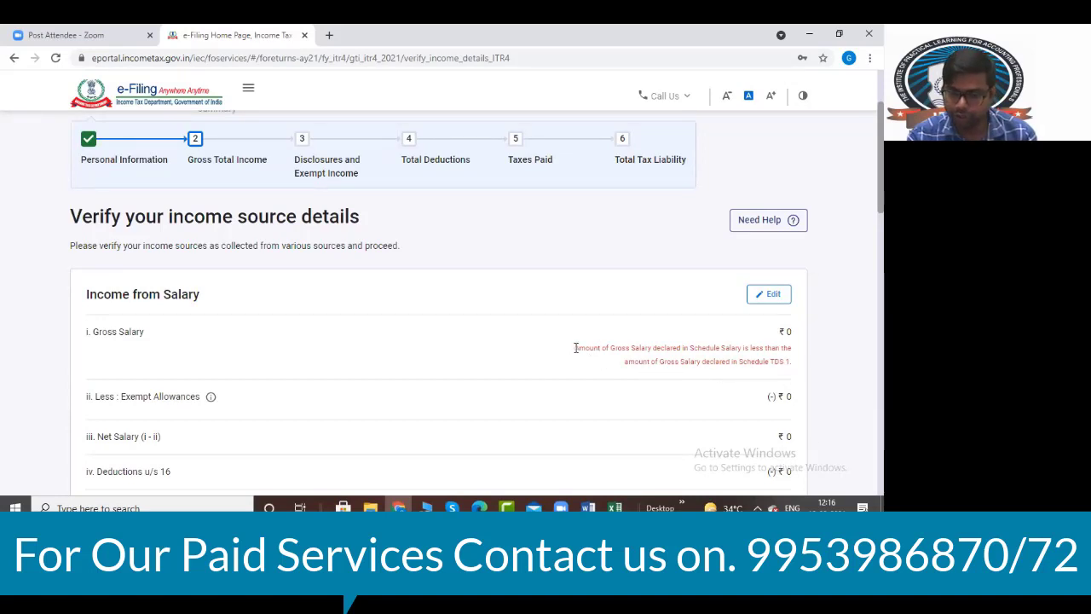
left_click_drag(576, 348, 793, 360)
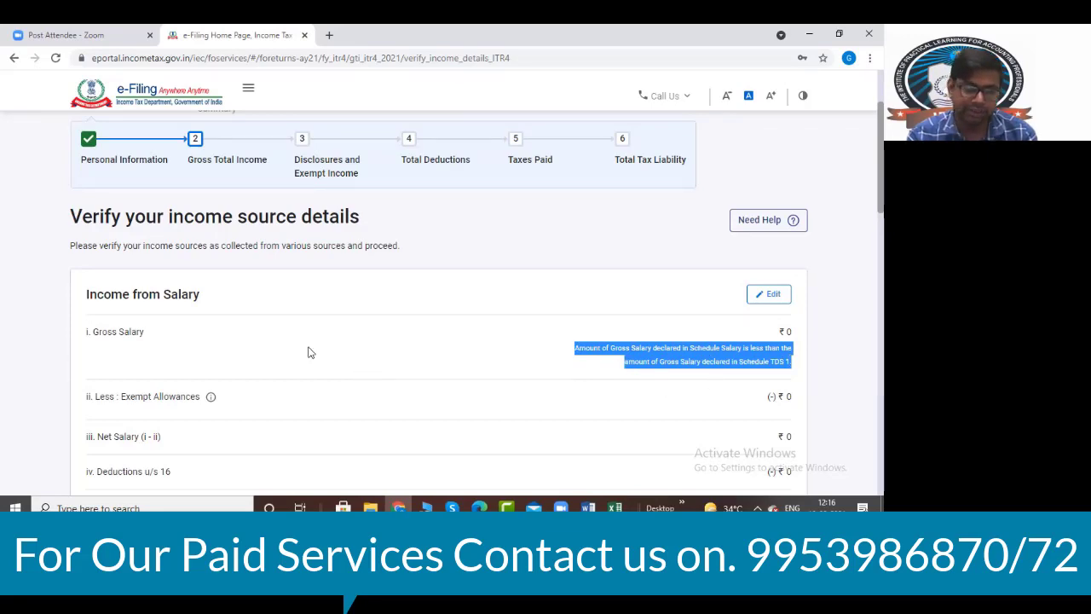
- Try to proceed past the income source details with the salary section left unedited
scroll(310, 352, "down", 3)
scroll(309, 351, "down", 10)
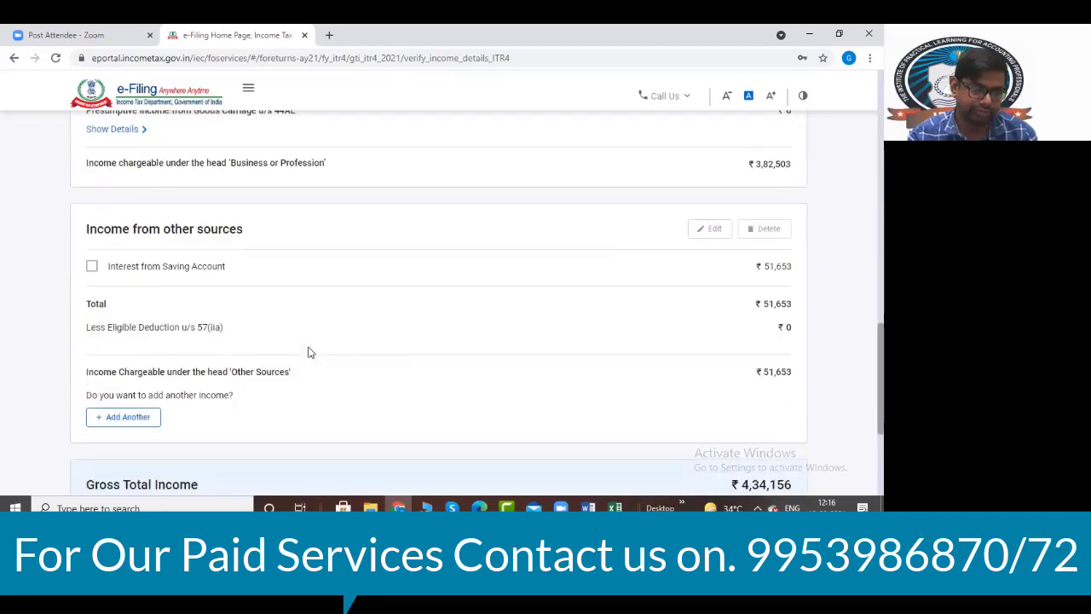
left_click(762, 322)
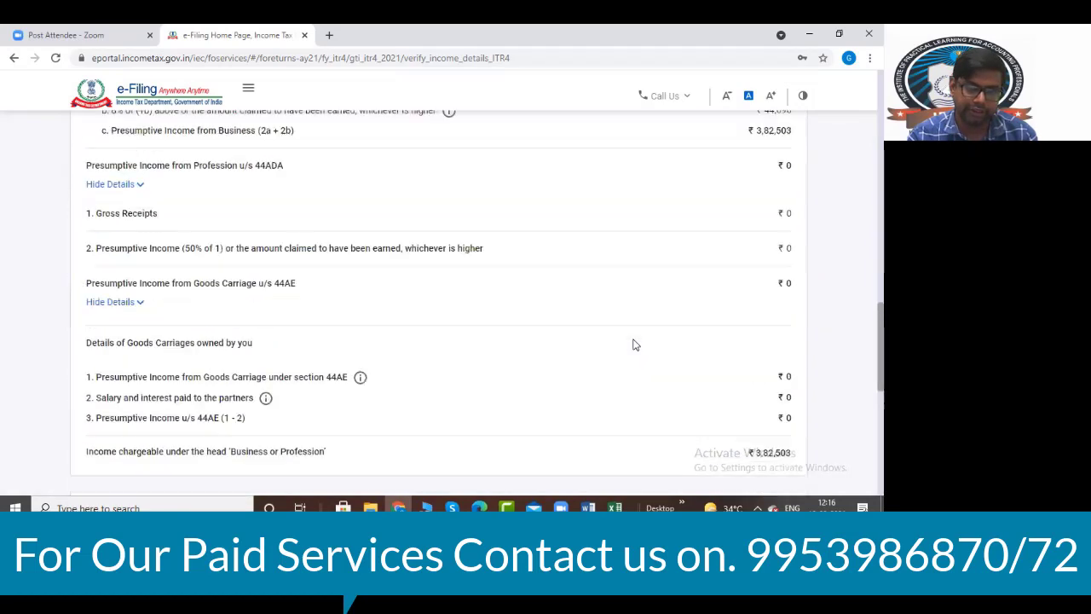
scroll(632, 345, "up", 10)
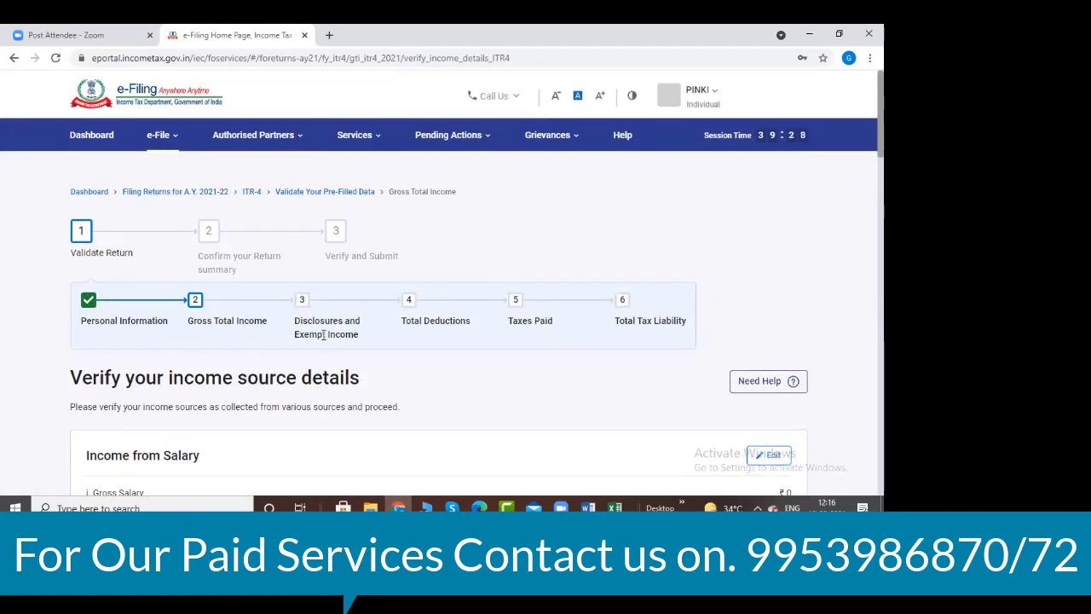
triple_click(455, 320)
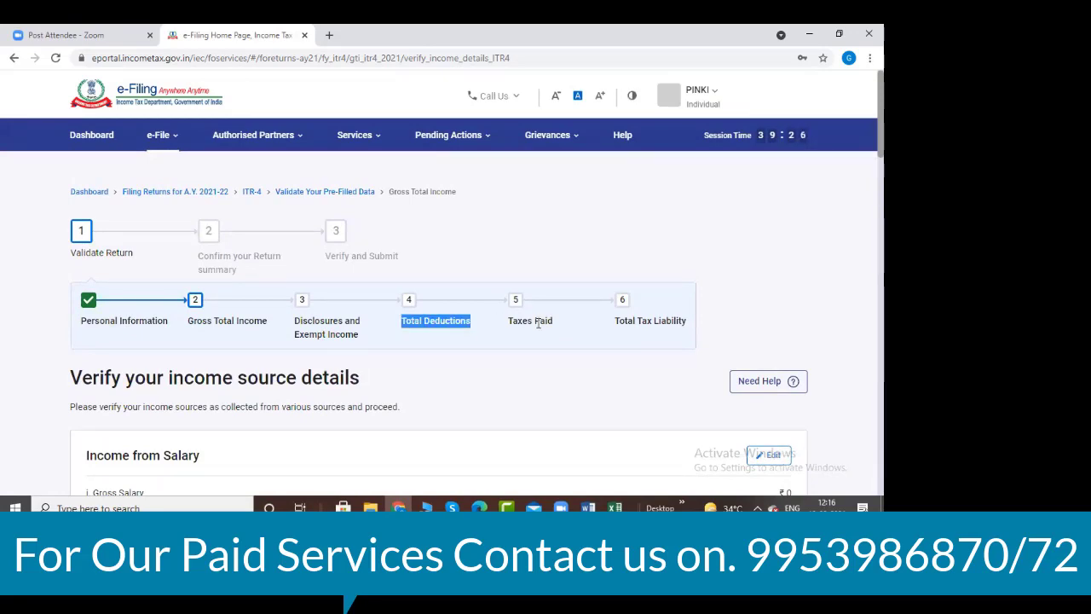
- Open the Income from Salary details for editing and check the gross salary field
scroll(538, 324, "down", 4)
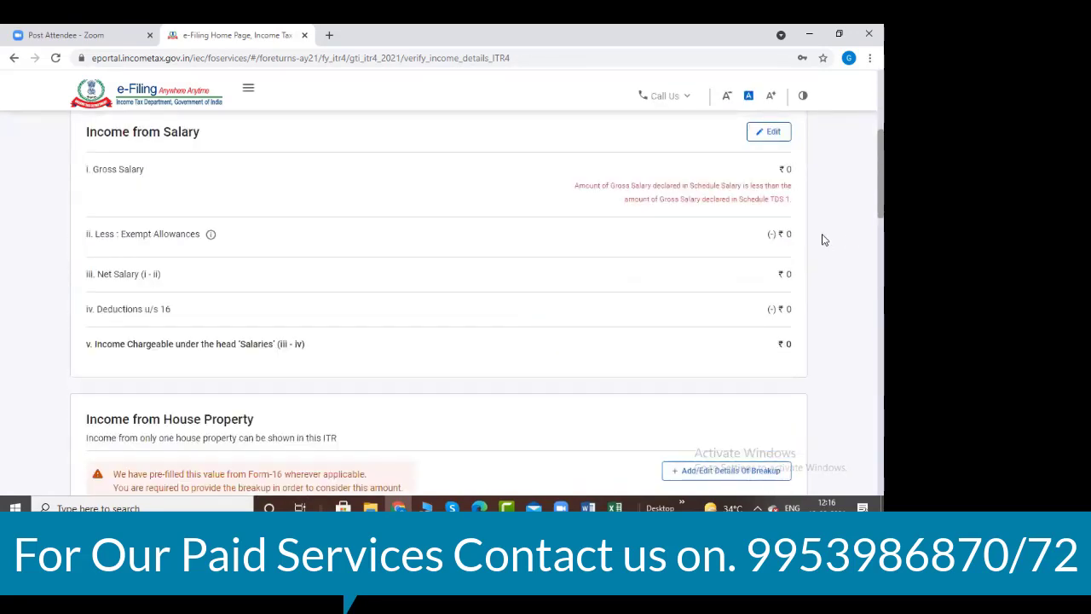
scroll(819, 240, "up", 2)
left_click(768, 261)
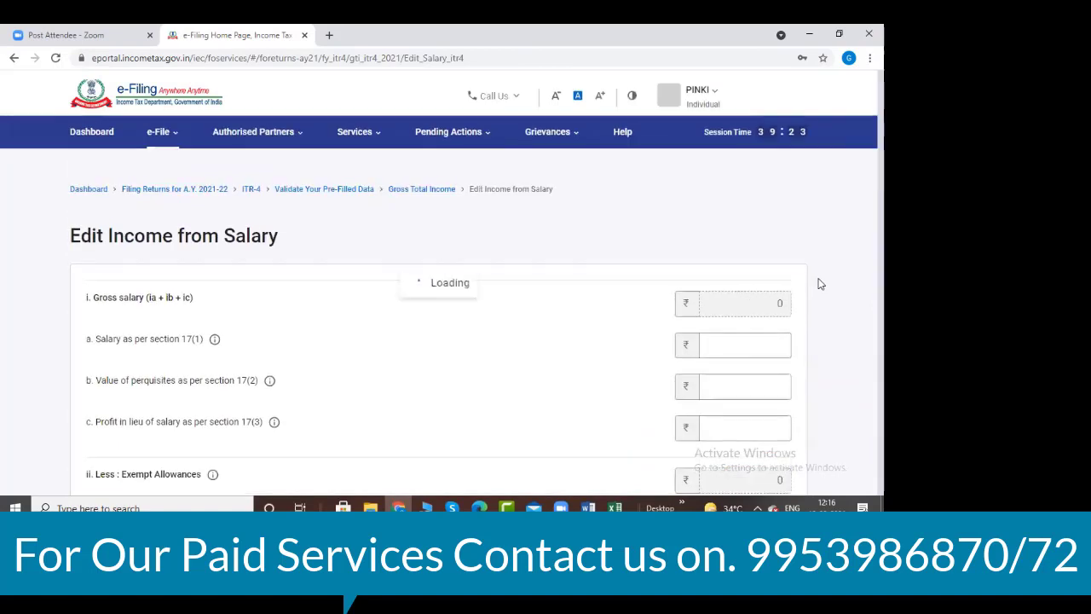
left_click_drag(777, 305, 812, 307)
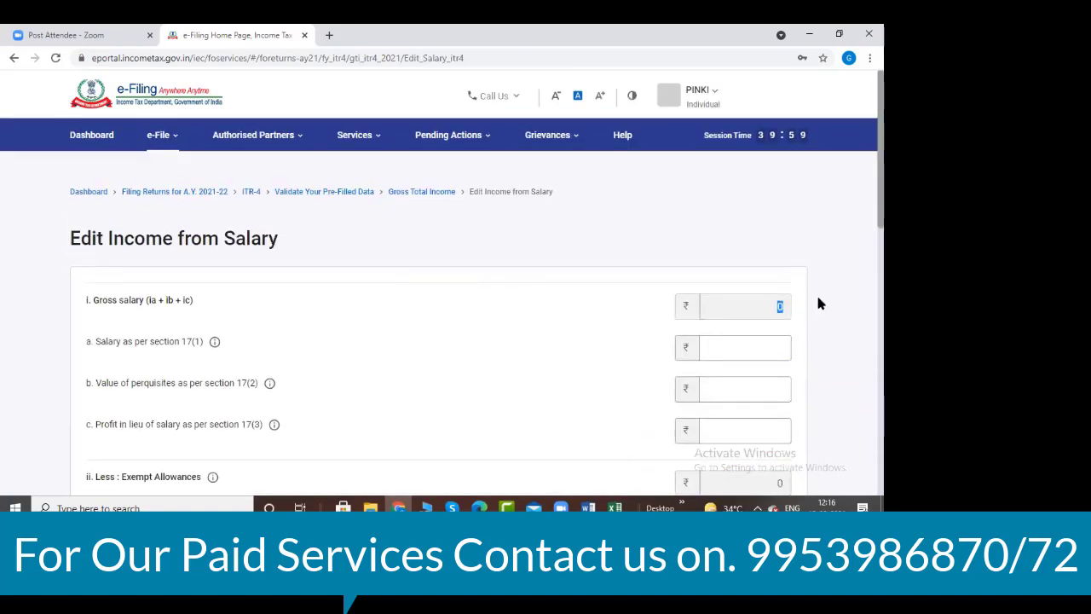
left_click(815, 309)
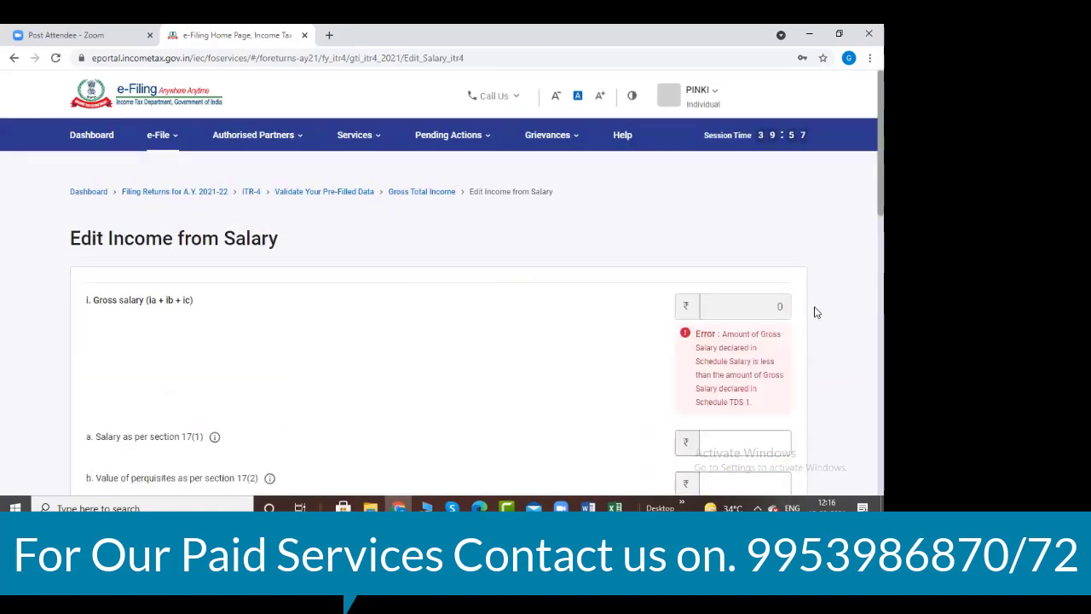
- Delete the blank exempt allowance entry from the salary details and confirm the deletion
scroll(650, 324, "down", 6)
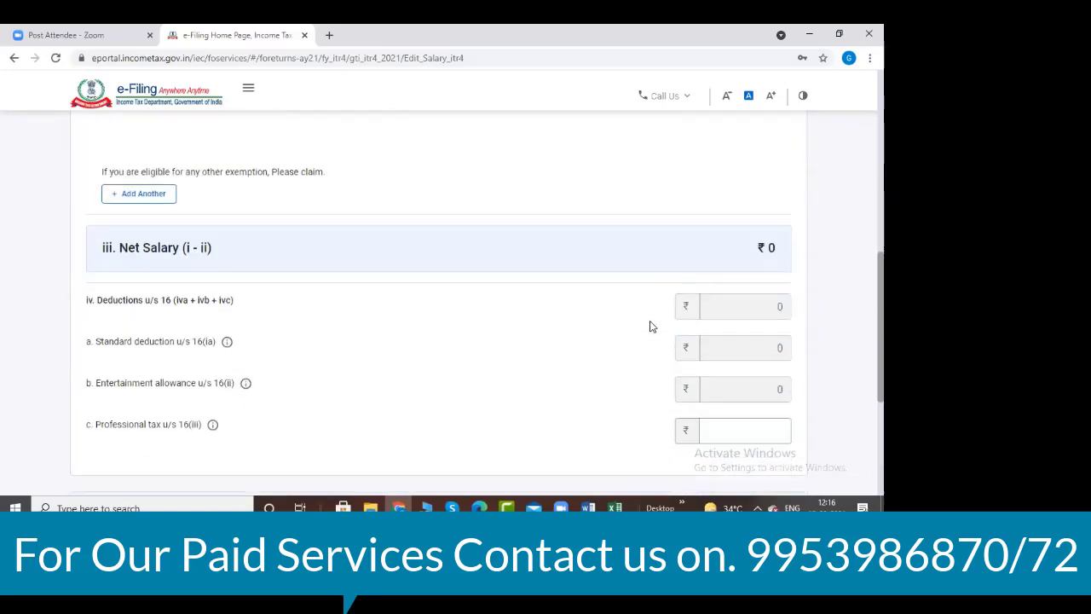
scroll(651, 326, "up", 2)
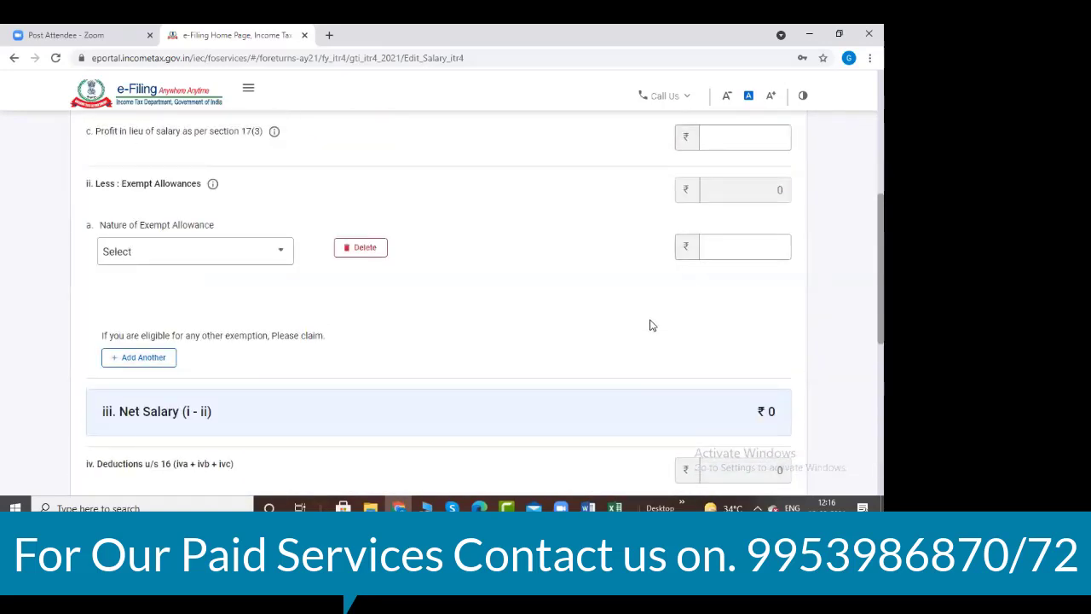
left_click(372, 248)
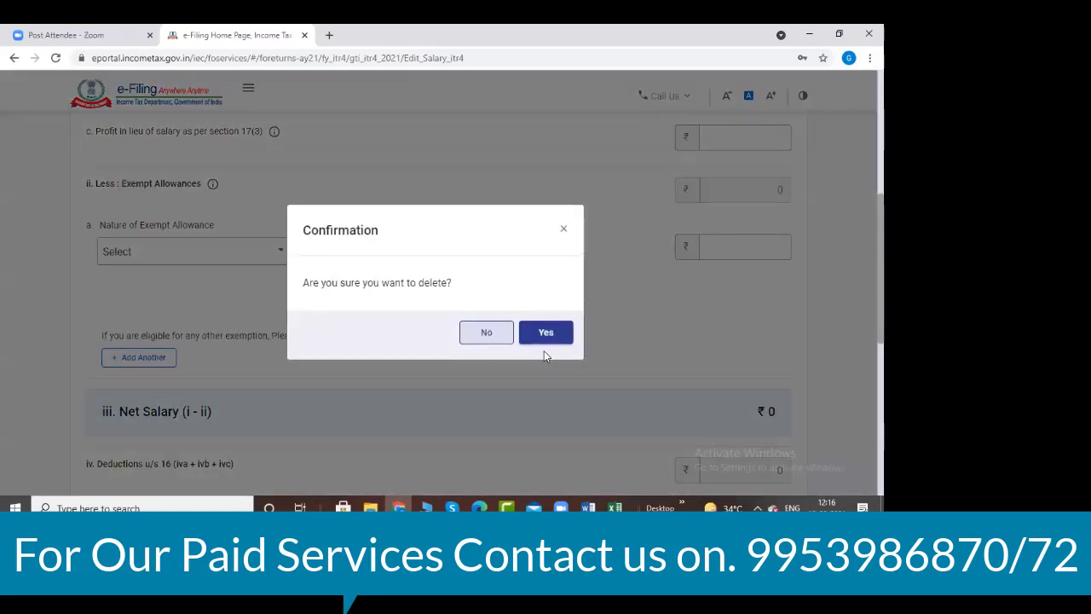
left_click(546, 334)
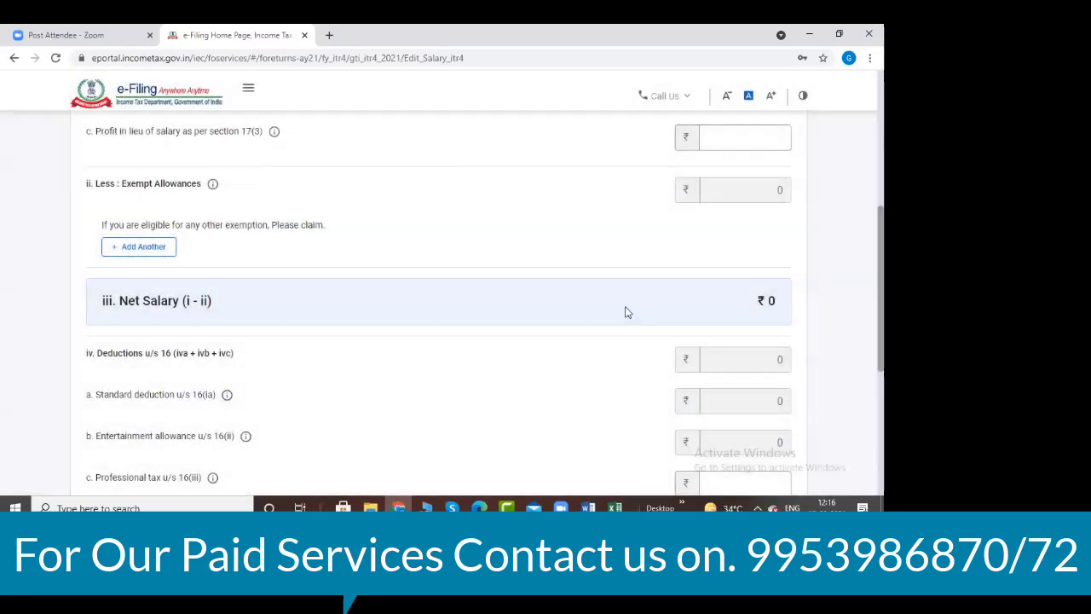
- Recheck the gross salary and deduction fields, and cancel editing Income from Salary to return to the income source details
scroll(669, 314, "up", 1)
scroll(670, 312, "up", 2)
scroll(669, 312, "down", 7)
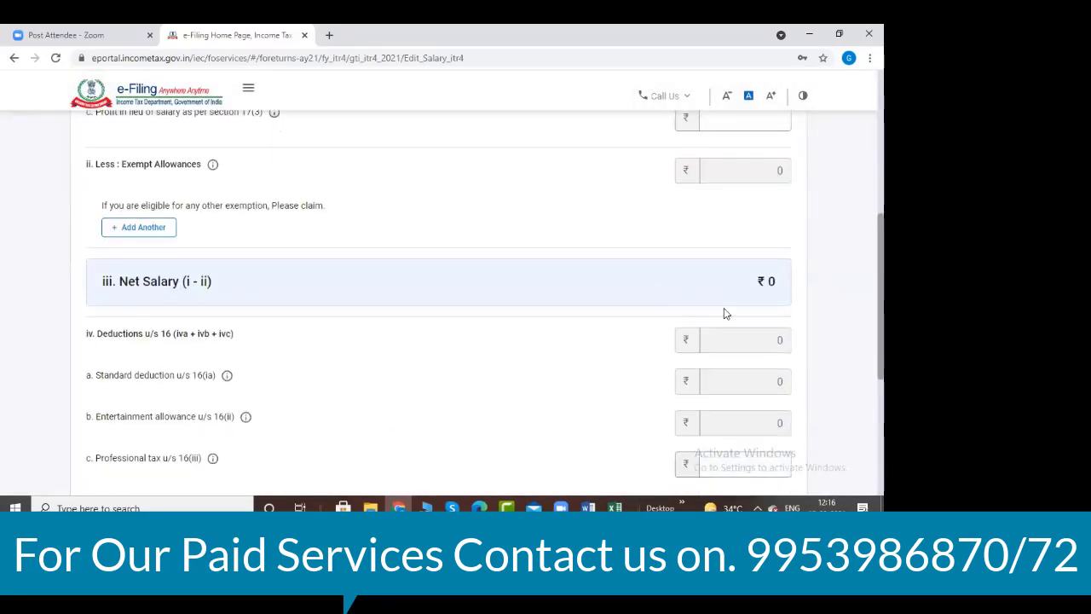
left_click(750, 324)
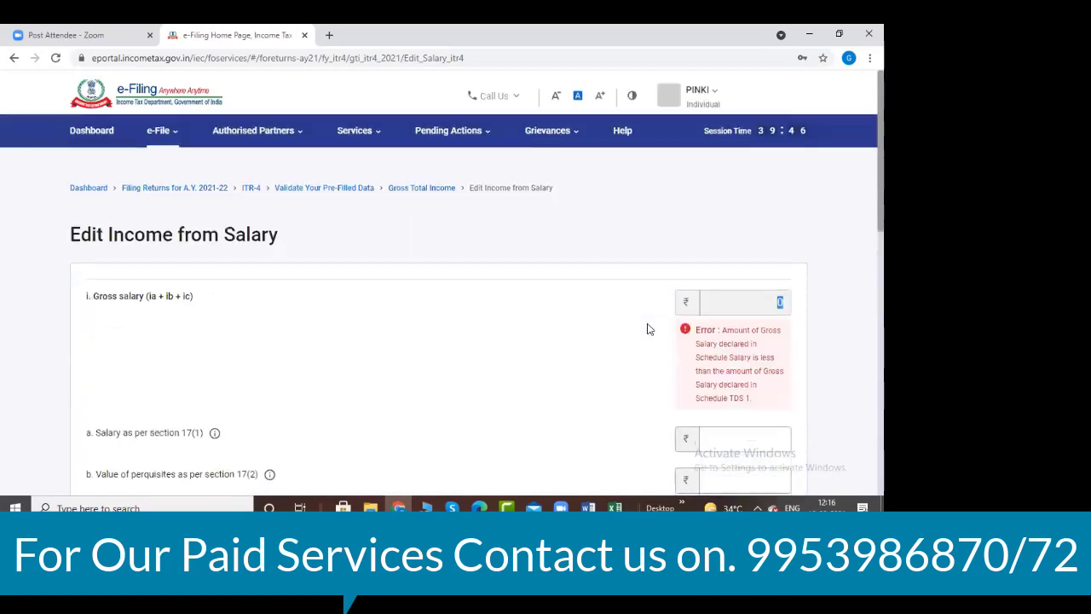
scroll(647, 329, "down", 8)
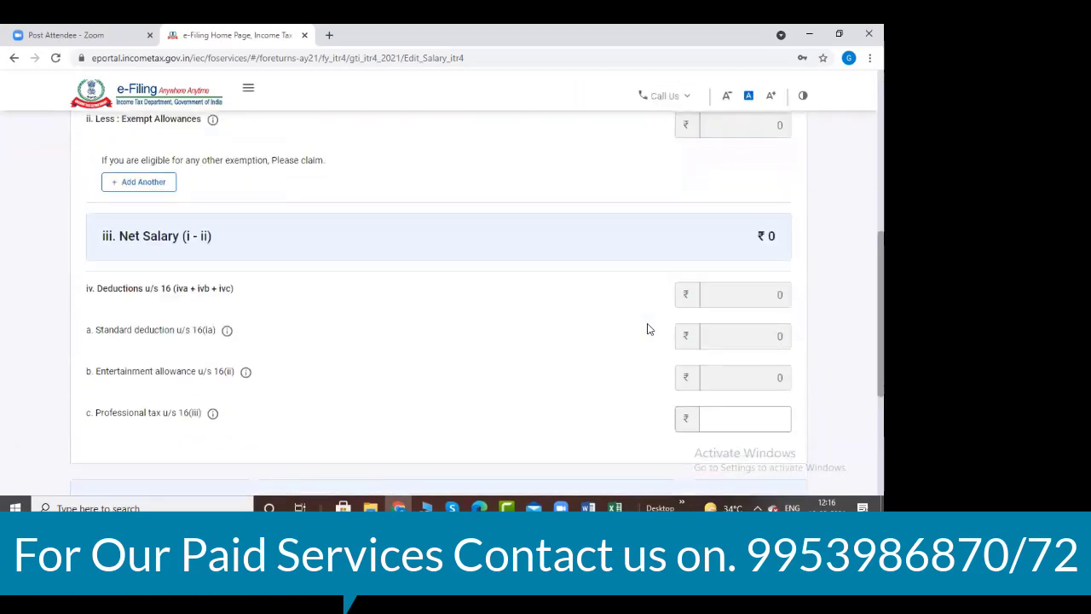
left_click(119, 329)
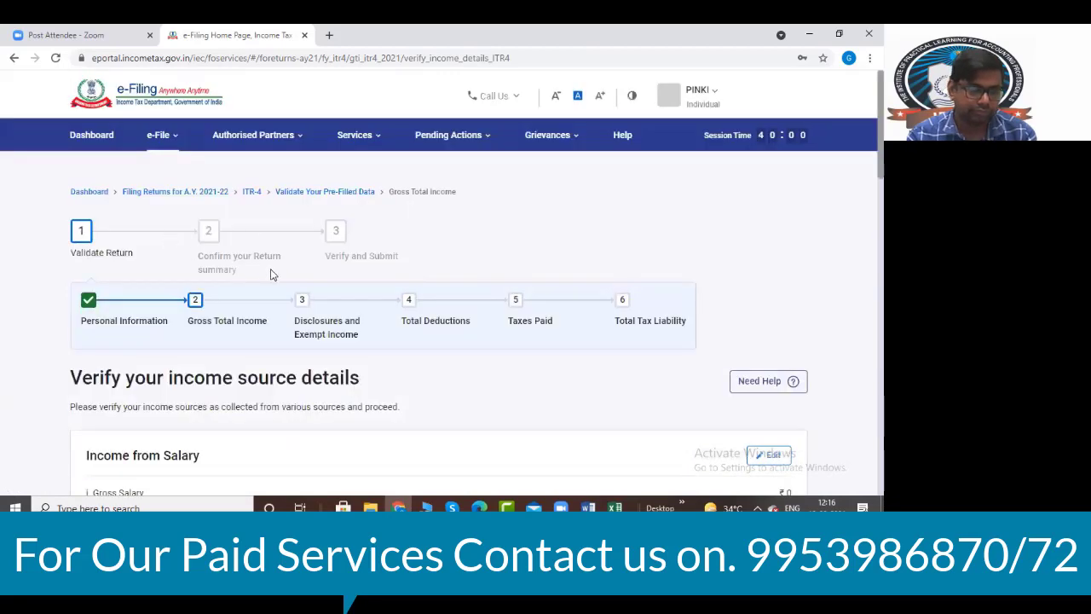
- Review the income source details from salary through business and other sources to the gross total income
scroll(271, 274, "down", 3)
scroll(271, 274, "down", 4)
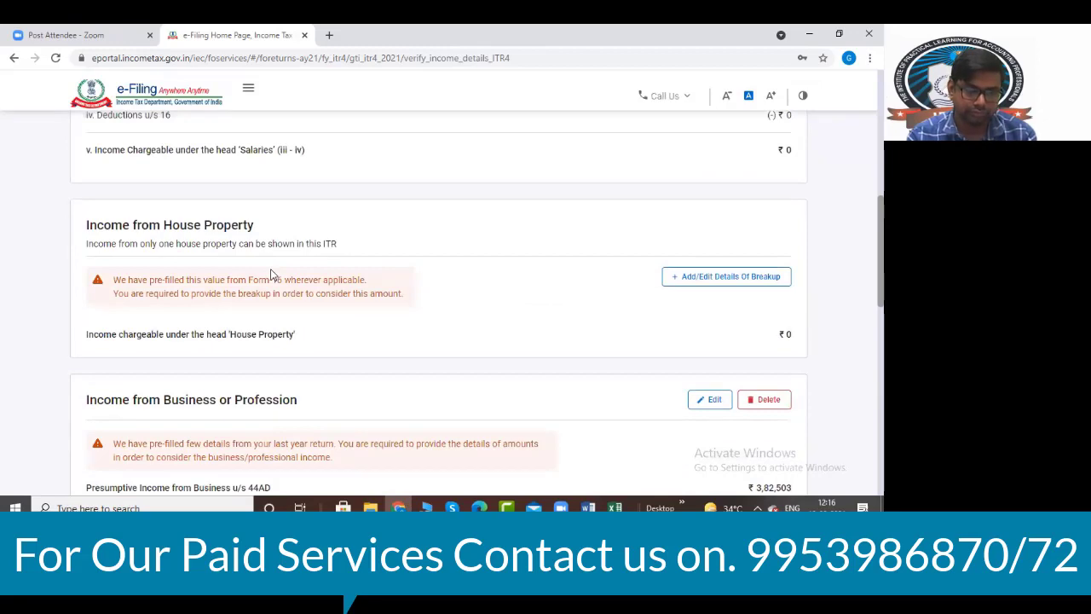
scroll(271, 275, "down", 4)
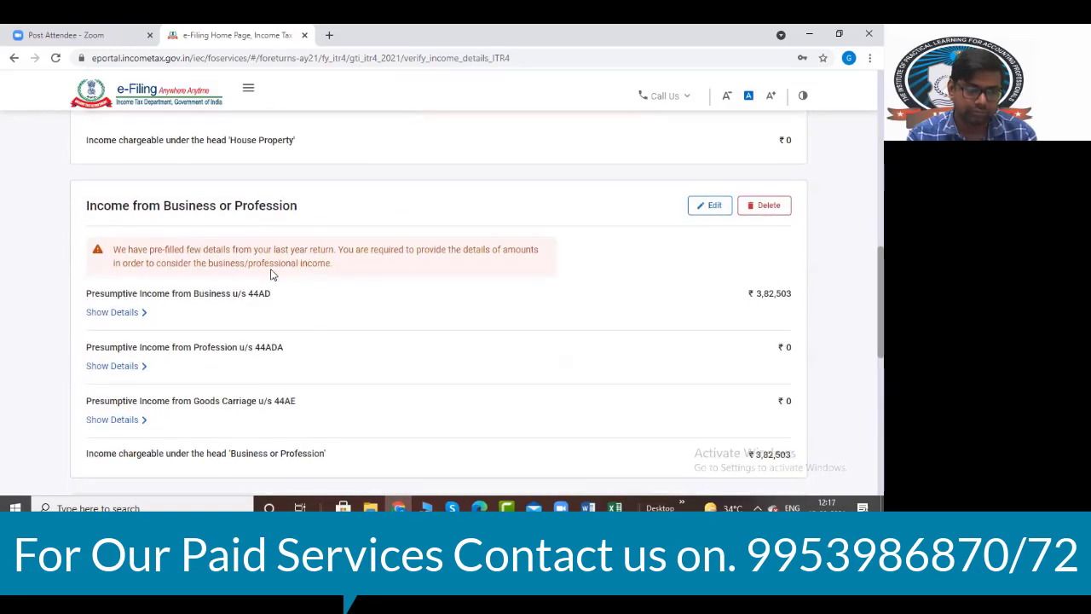
scroll(271, 275, "down", 2)
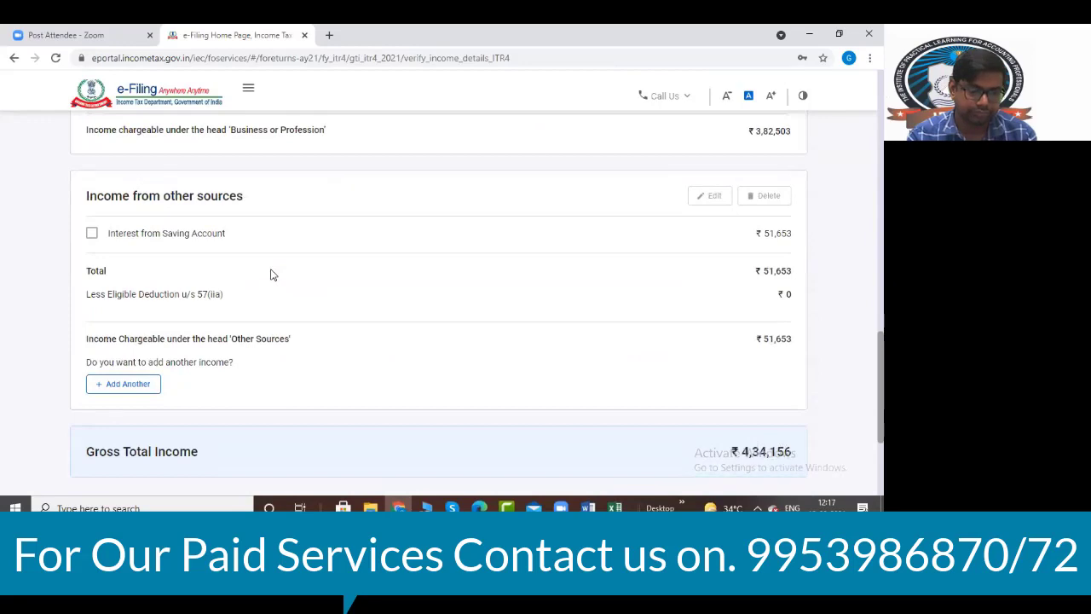
scroll(271, 275, "down", 3)
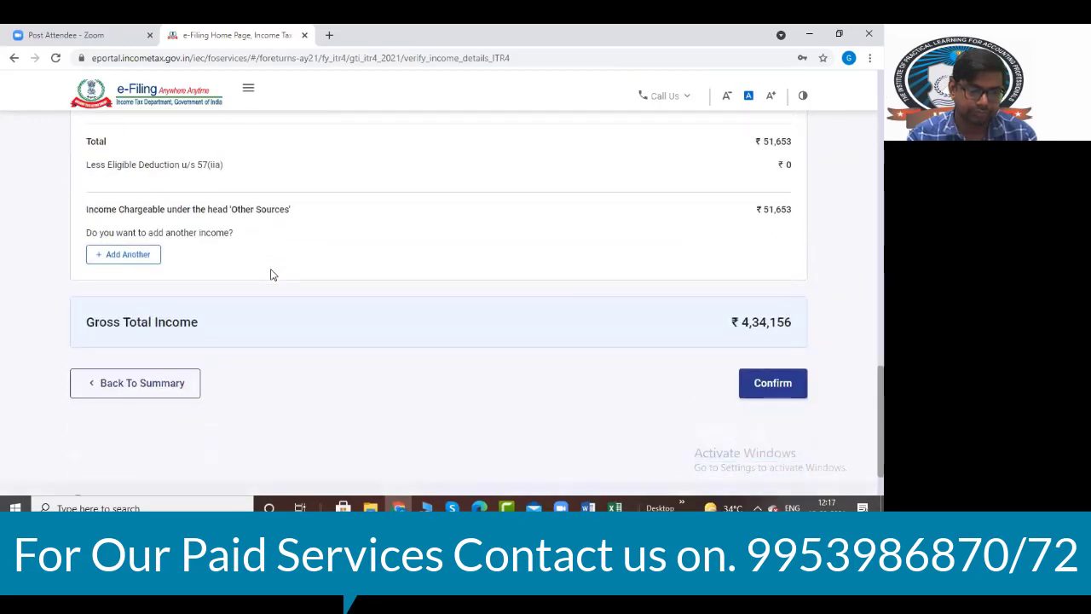
scroll(712, 339, "up", 10)
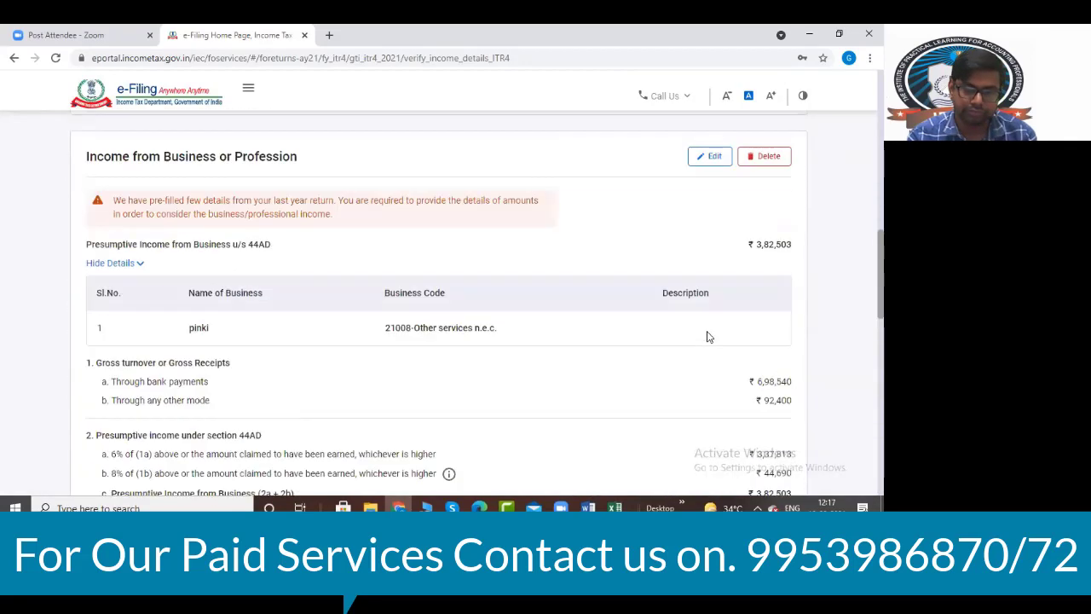
scroll(785, 188, "up", 1)
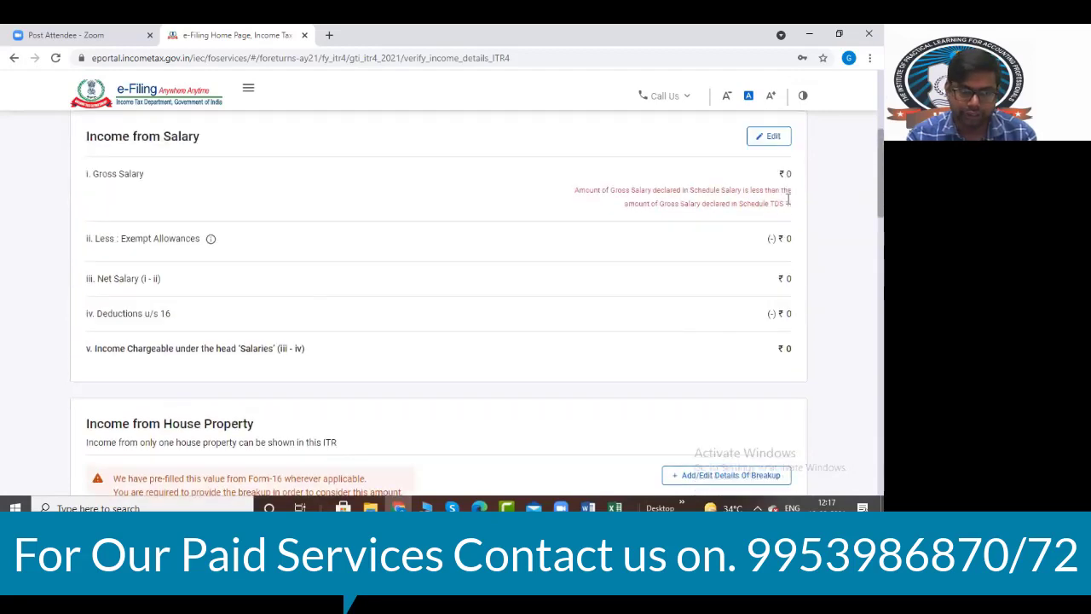
scroll(758, 219, "up", 4)
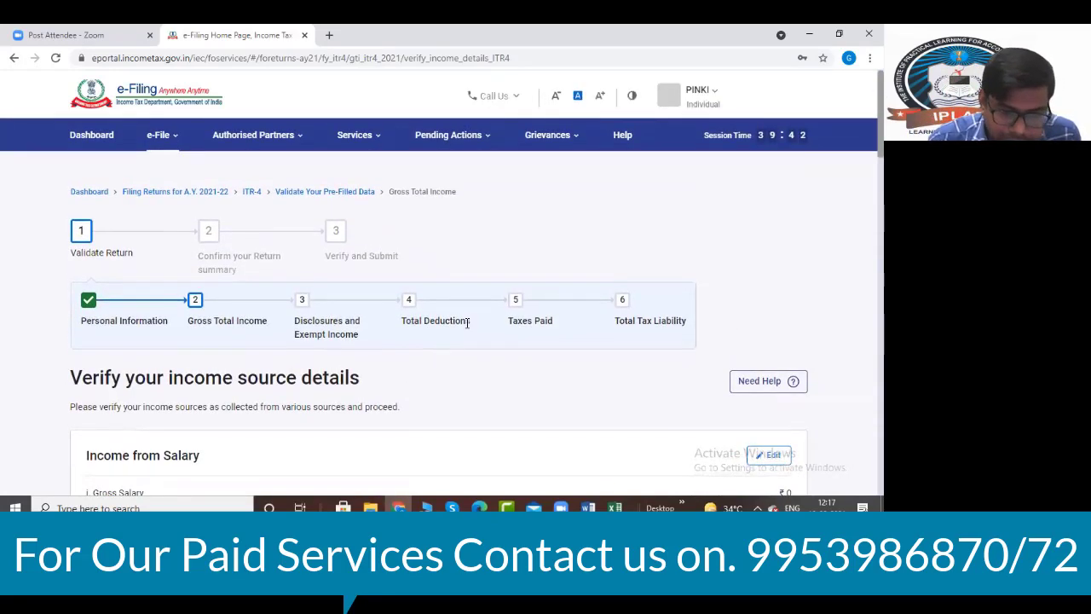
- Return to the pre-filled return summary and open the Tax Paid section
triple_click(534, 322)
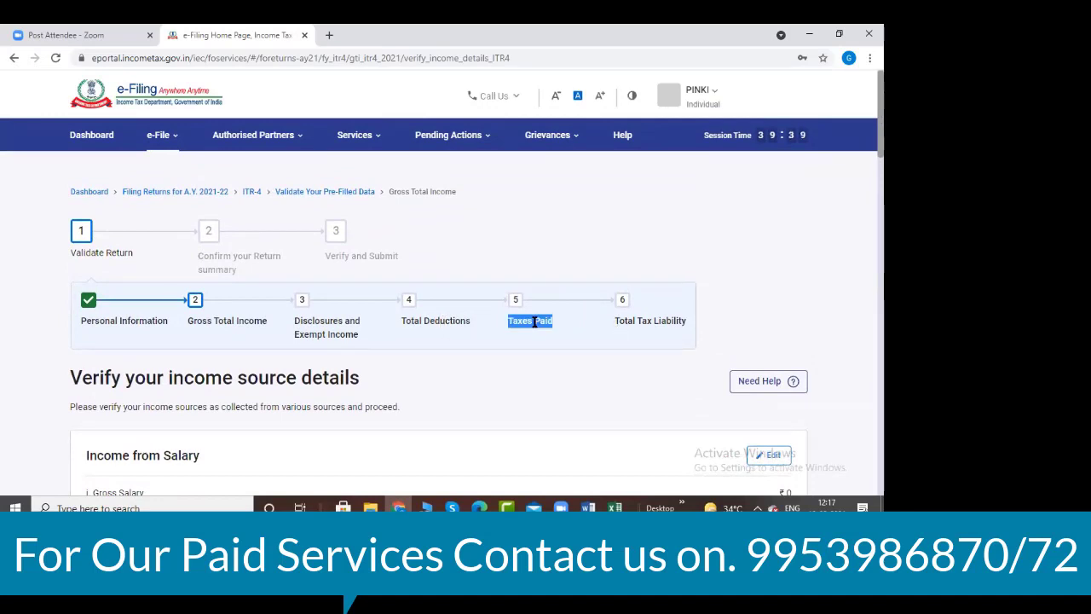
left_click(324, 192)
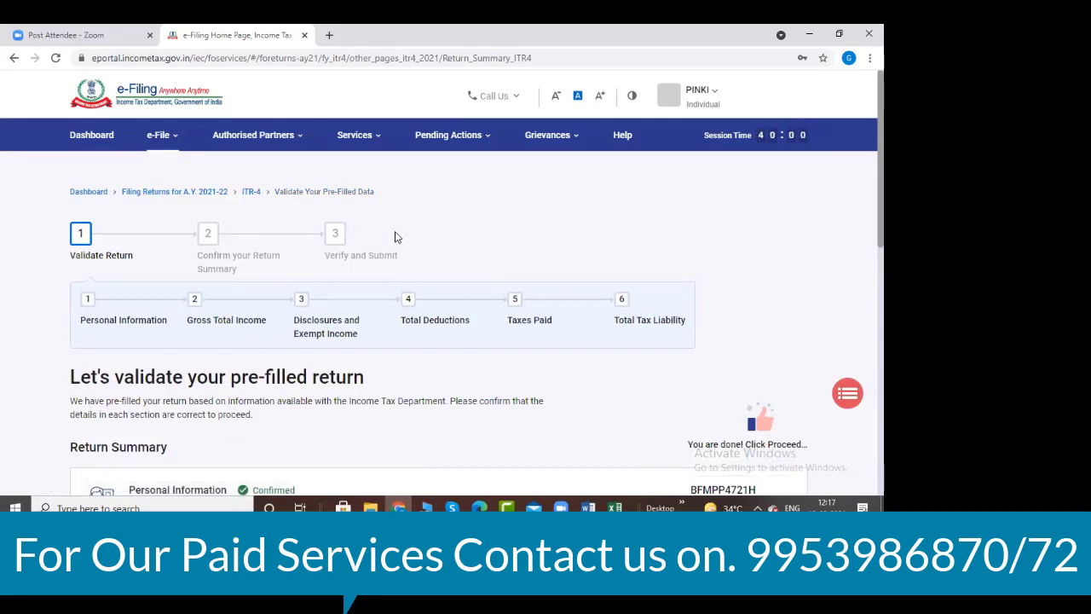
scroll(396, 238, "down", 1)
scroll(396, 239, "down", 3)
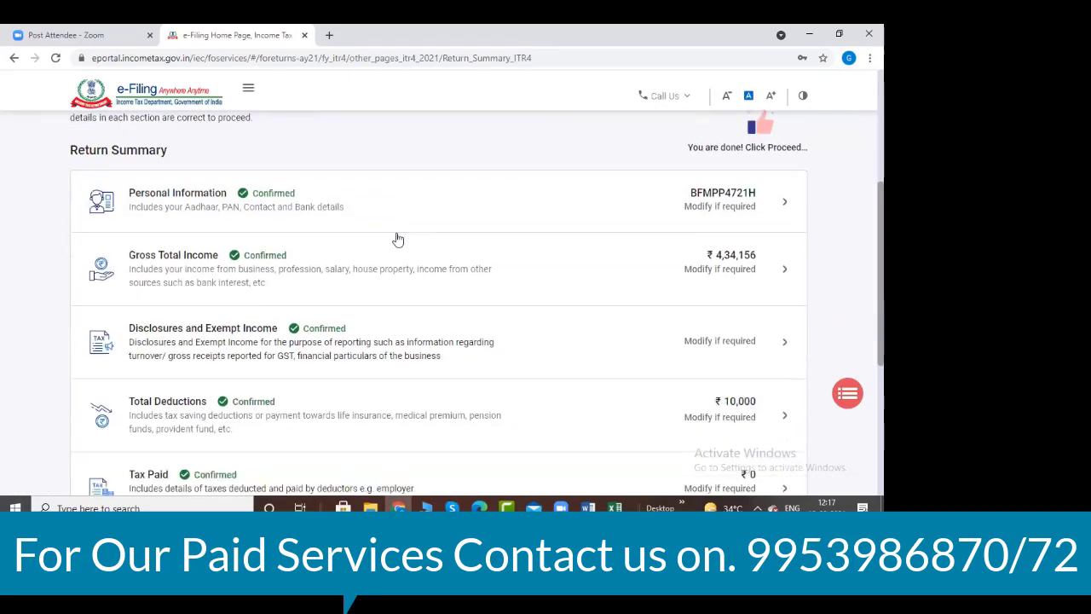
scroll(396, 238, "down", 1)
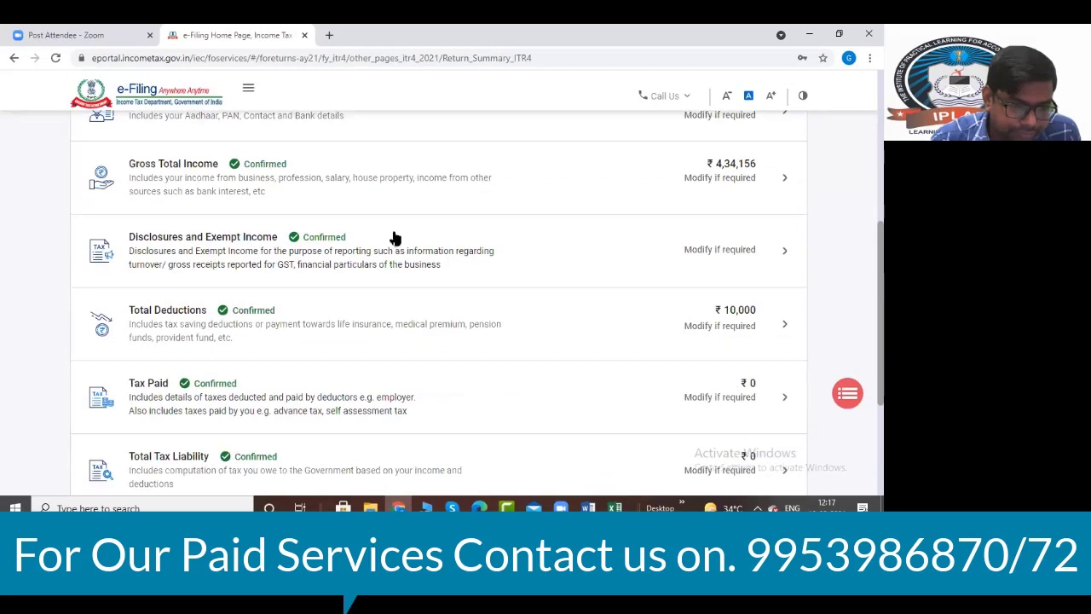
left_click(742, 403)
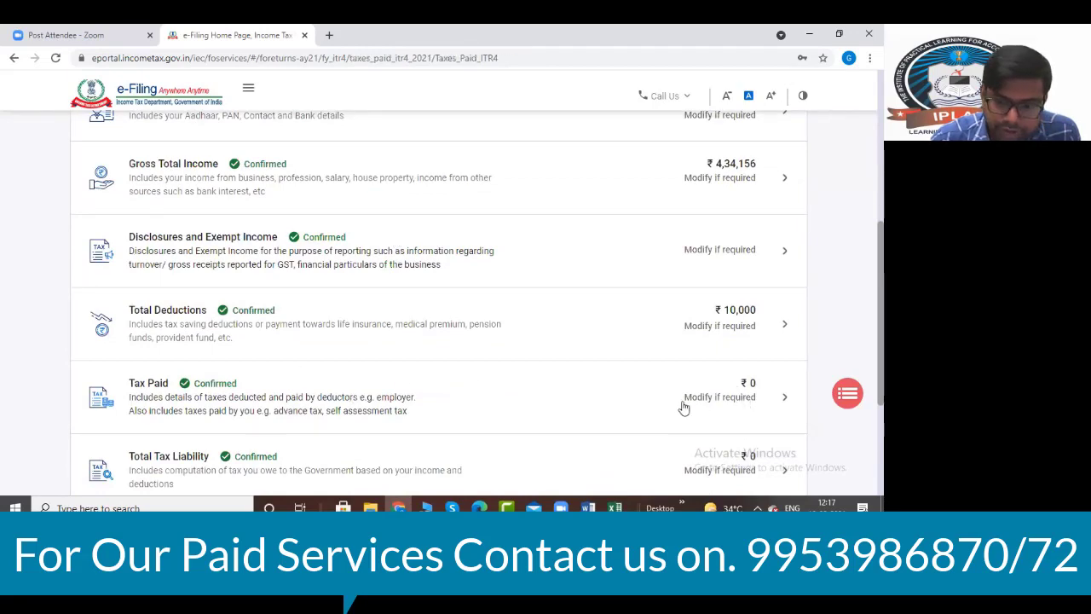
- Check the TDS 1 on Salary Income details, open a new deductor entry, and cancel it without entering anything
scroll(496, 274, "down", 1)
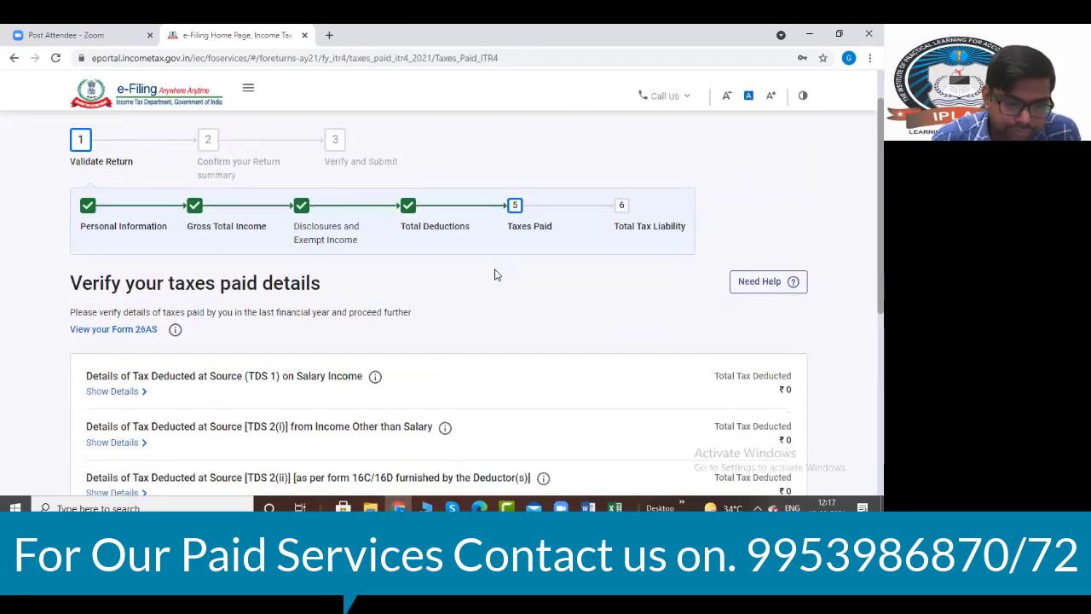
scroll(496, 275, "down", 3)
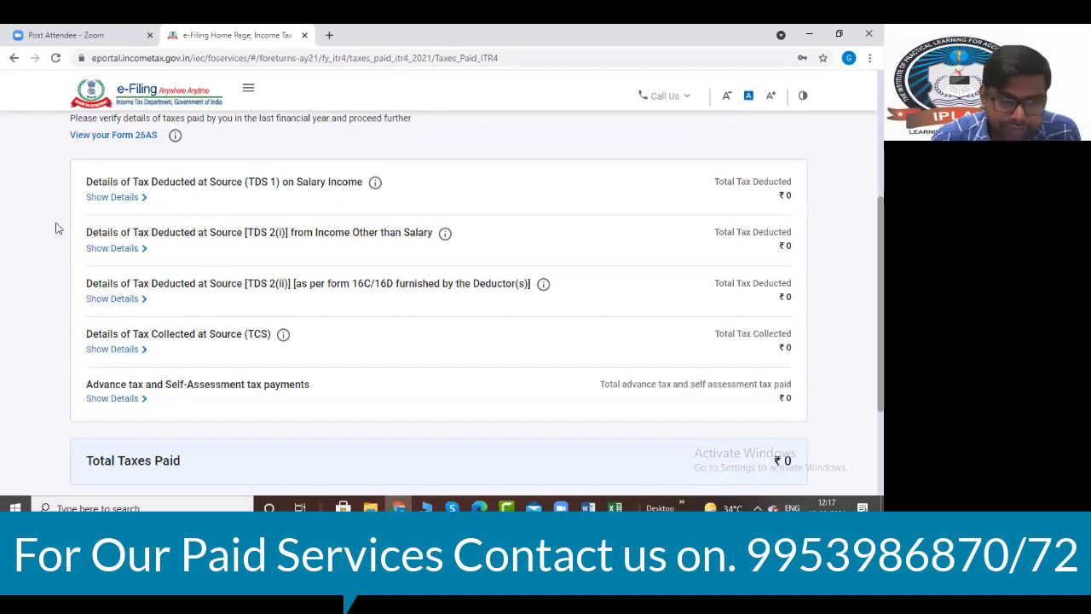
left_click(125, 201)
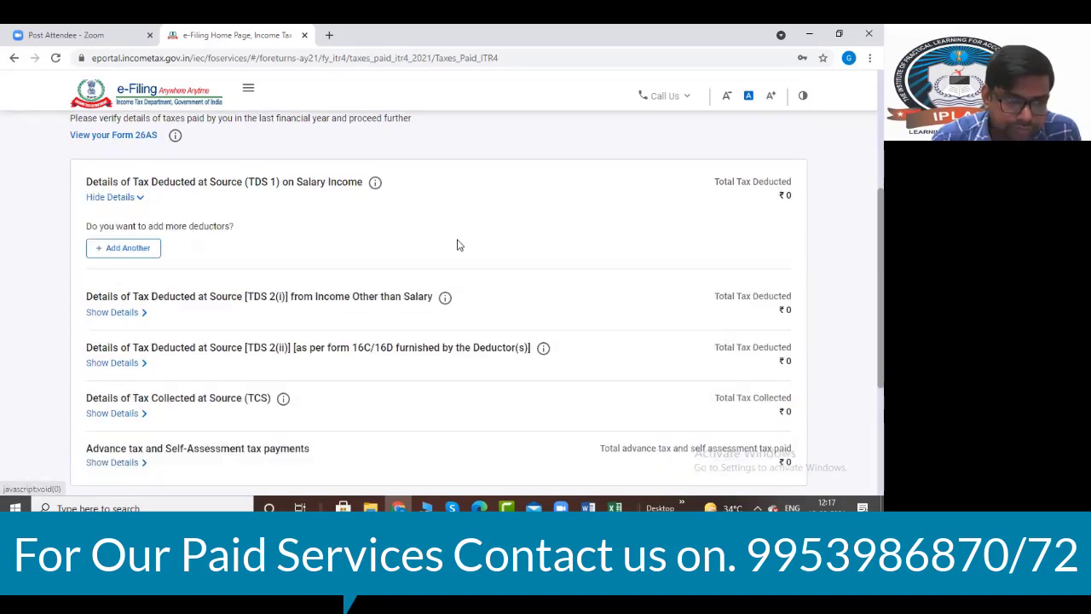
left_click(126, 247)
scroll(369, 237, "down", 2)
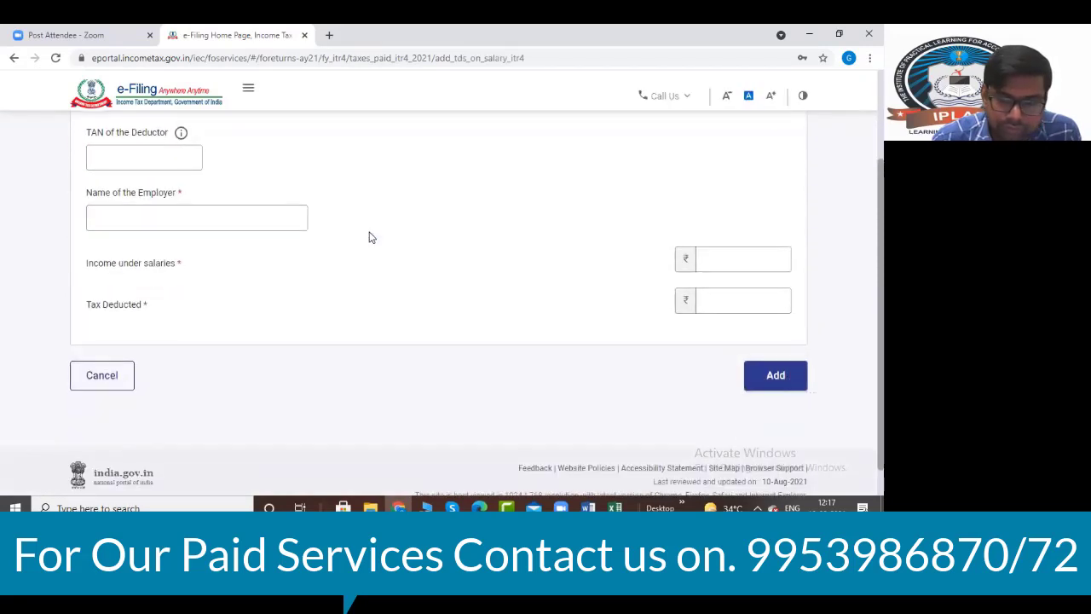
left_click(106, 377)
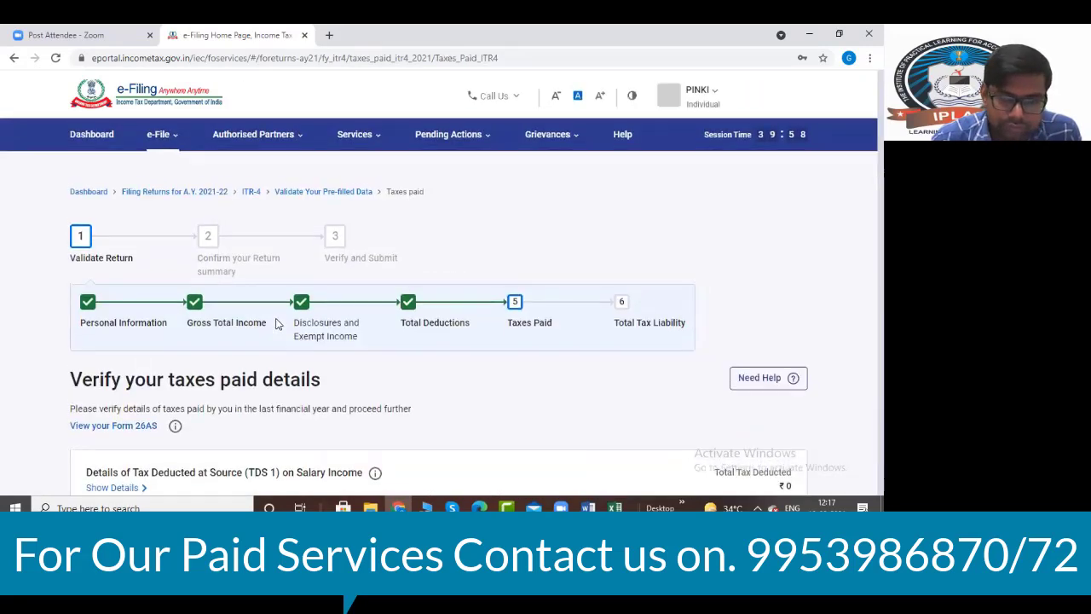
- Try to add a TDS 1 on Salary Income entry with income under salaries 0 and tax deducted 0
scroll(276, 290, "down", 2)
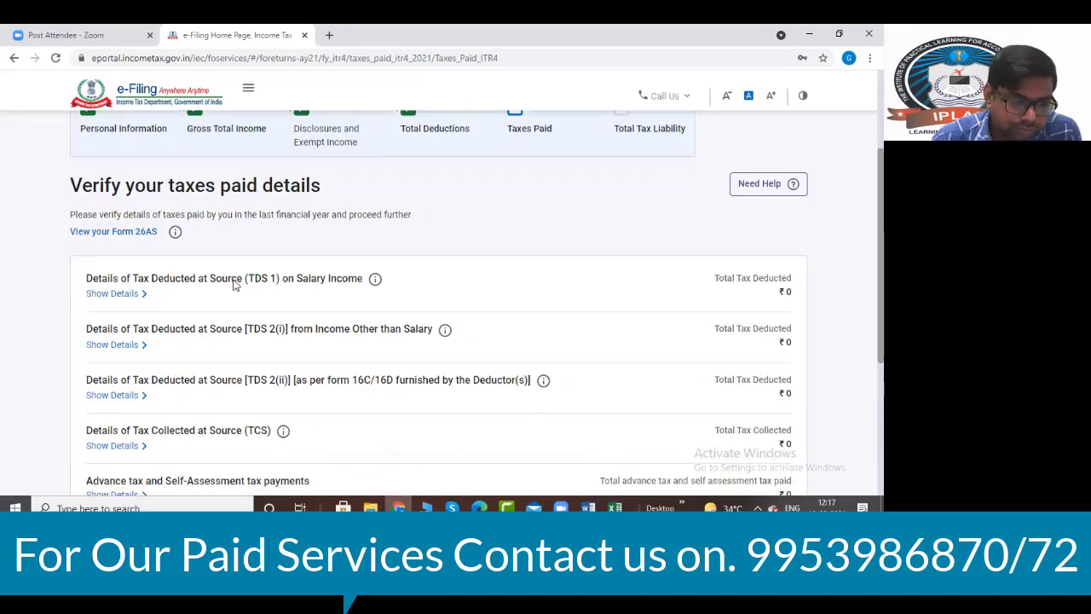
scroll(232, 282, "down", 3)
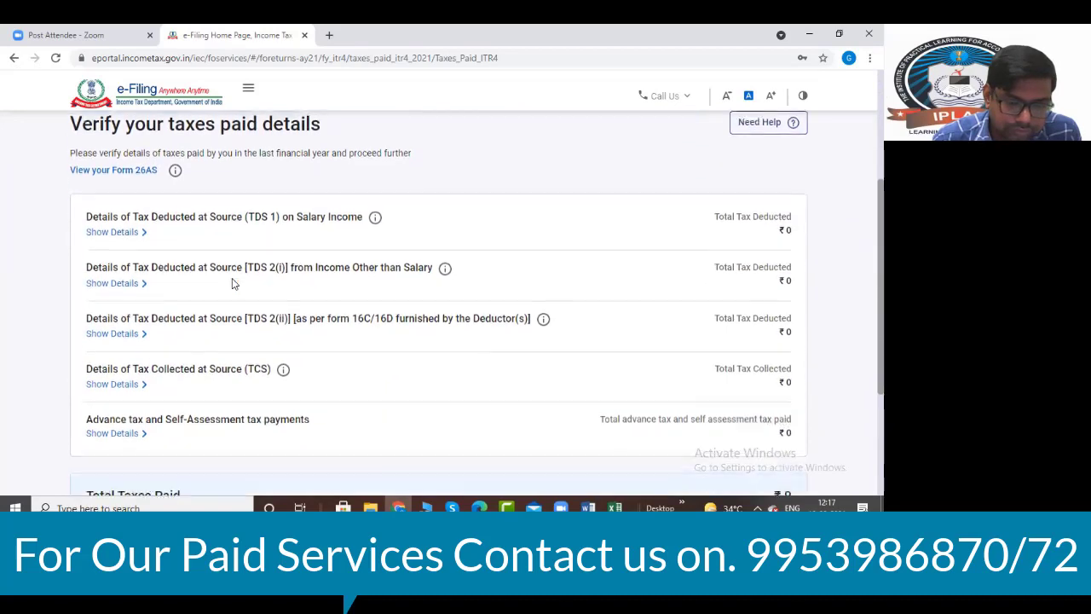
scroll(231, 282, "up", 2)
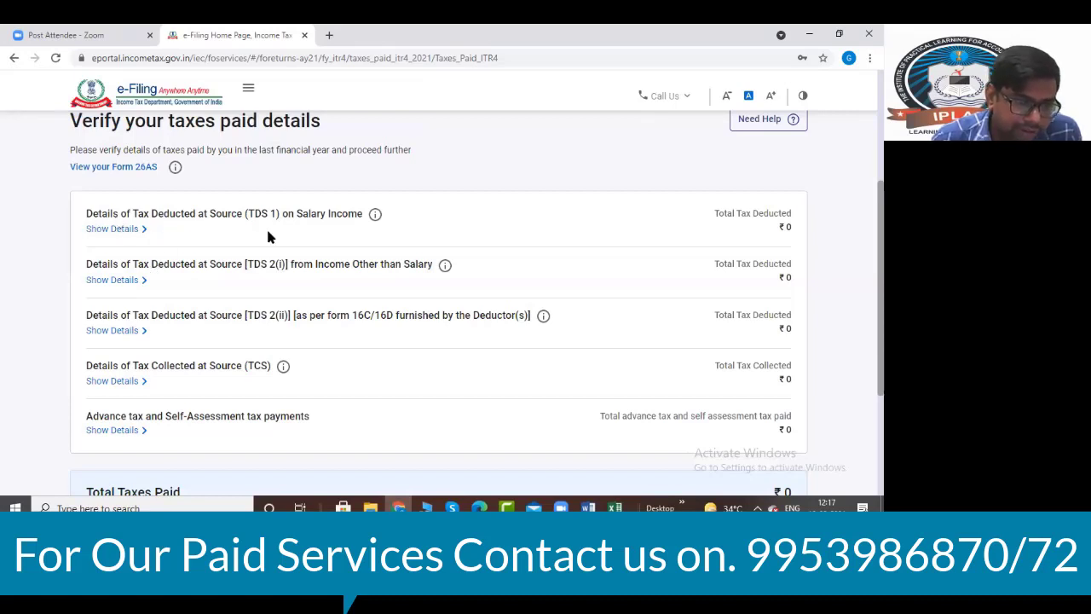
left_click(111, 232)
left_click(127, 280)
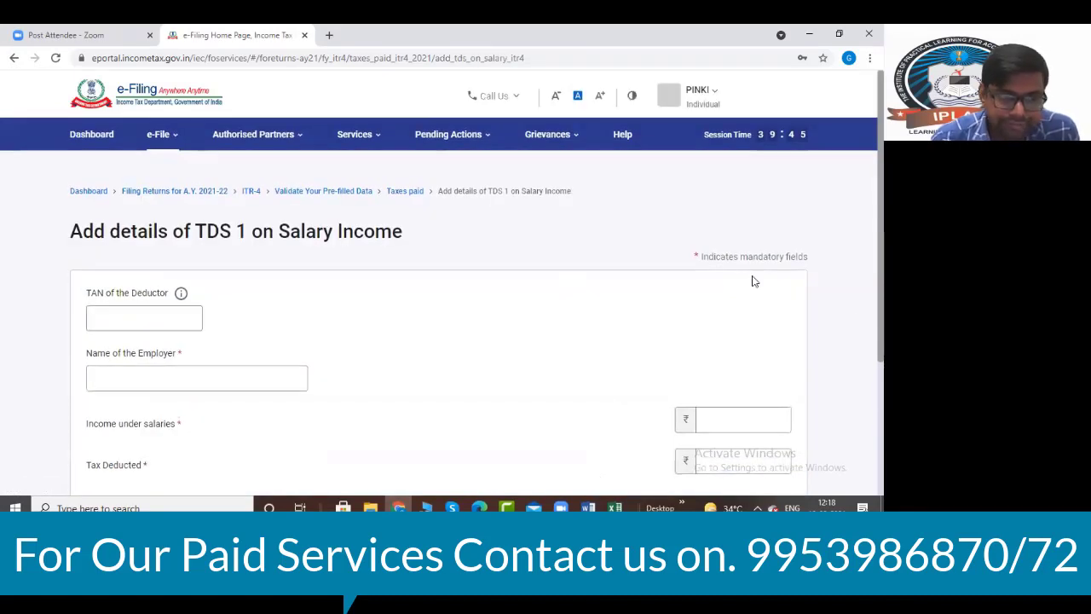
scroll(737, 383, "down", 3)
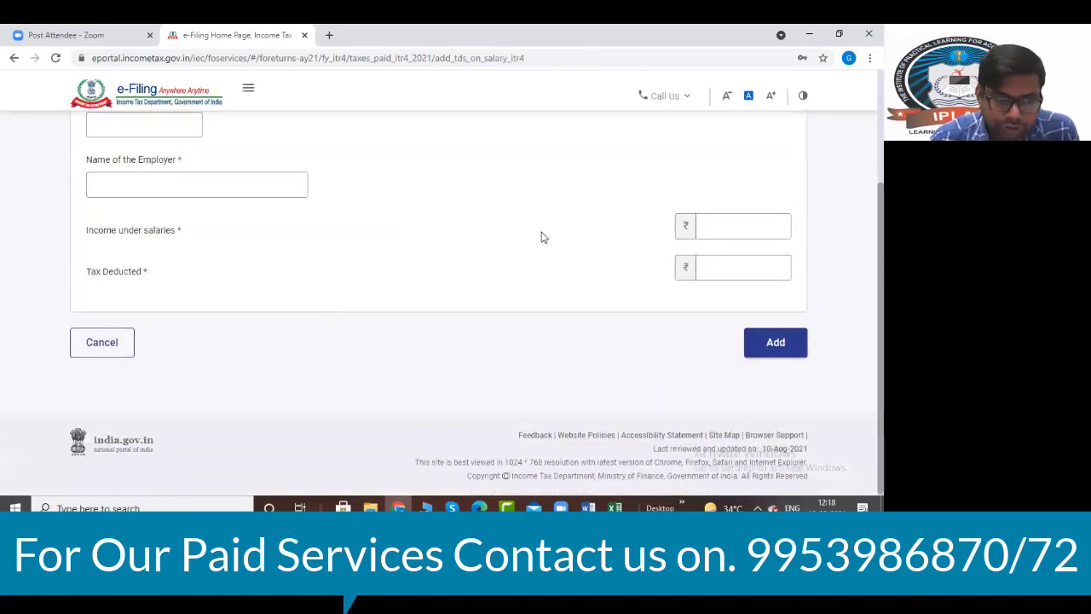
scroll(537, 248, "up", 2)
left_click(734, 351)
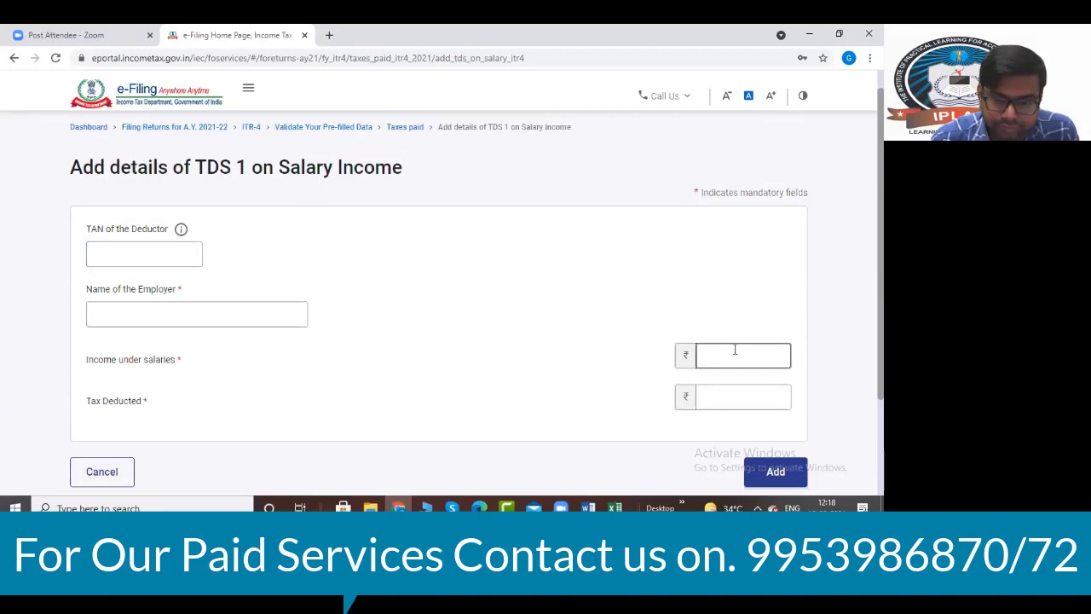
type("0")
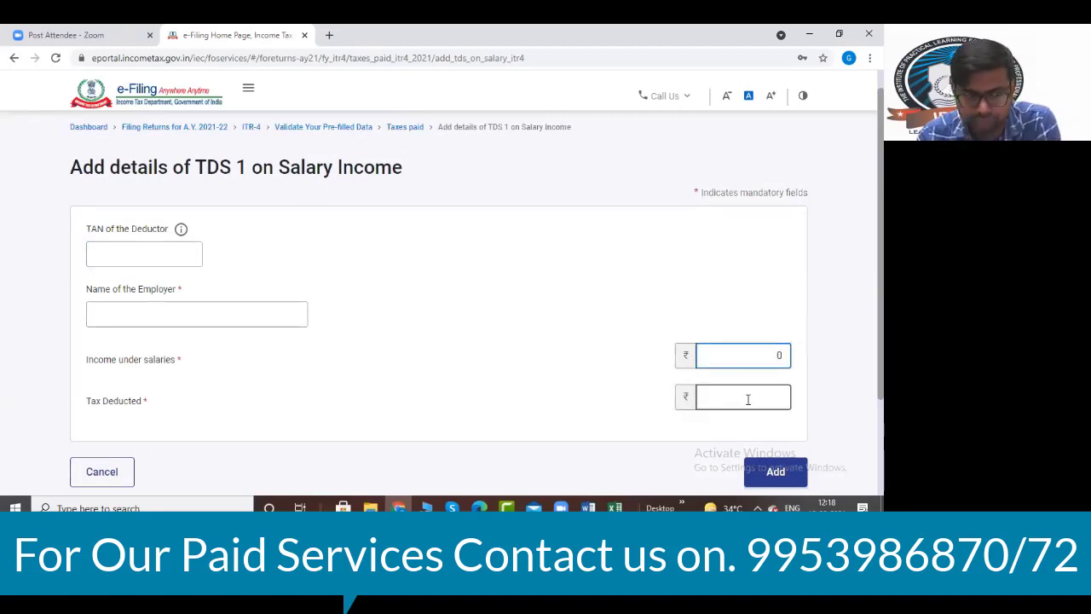
left_click(746, 399)
type("0")
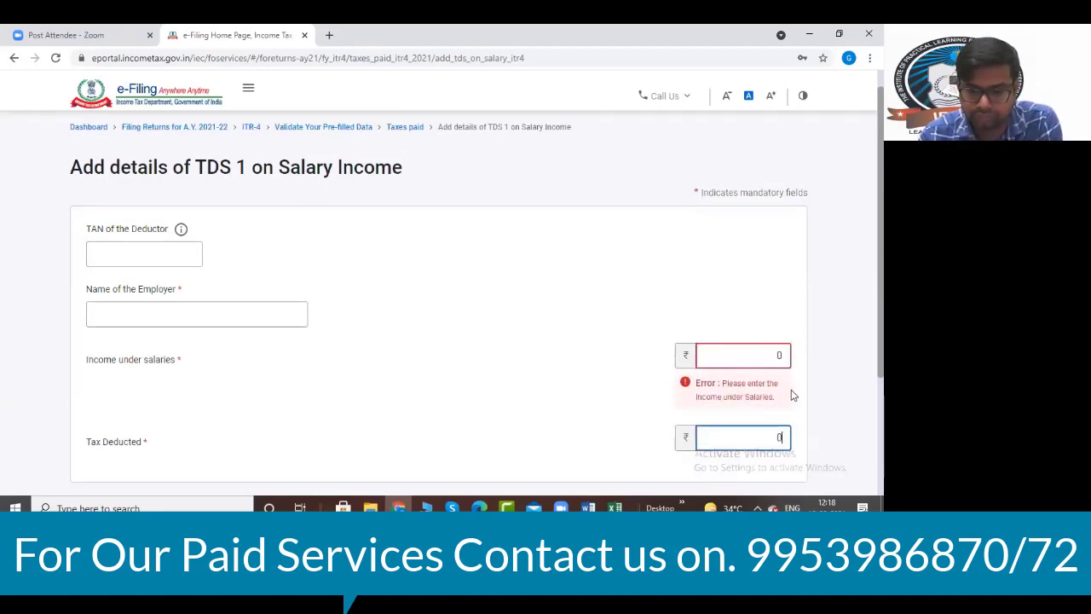
- Clear both zero amounts, try to add the blank TDS 1 entry, and cancel it to return to Taxes Paid
left_click(776, 349)
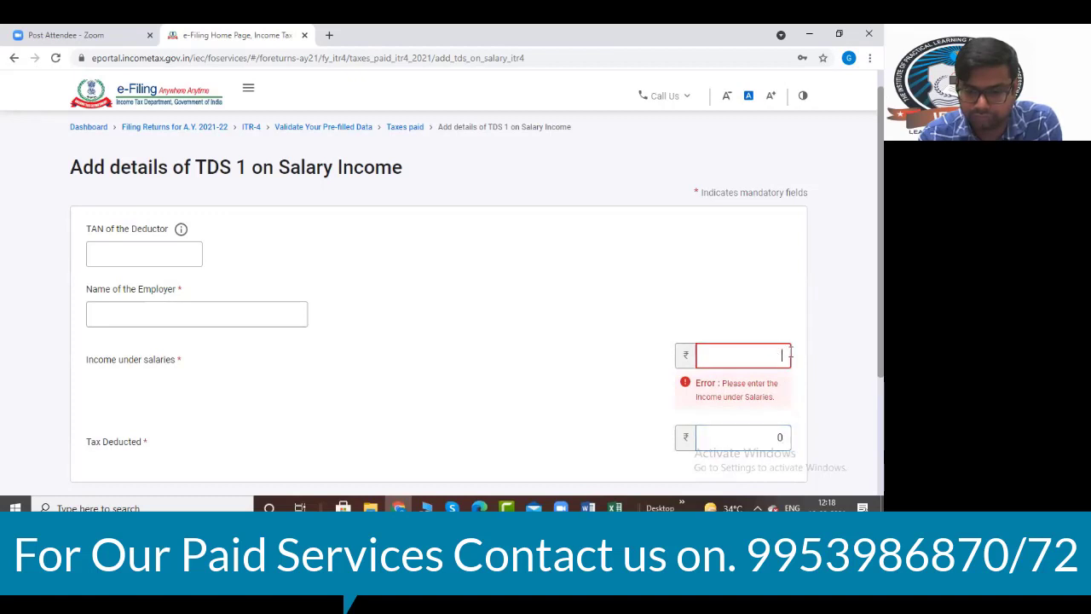
left_click(786, 437)
key("BackSpace")
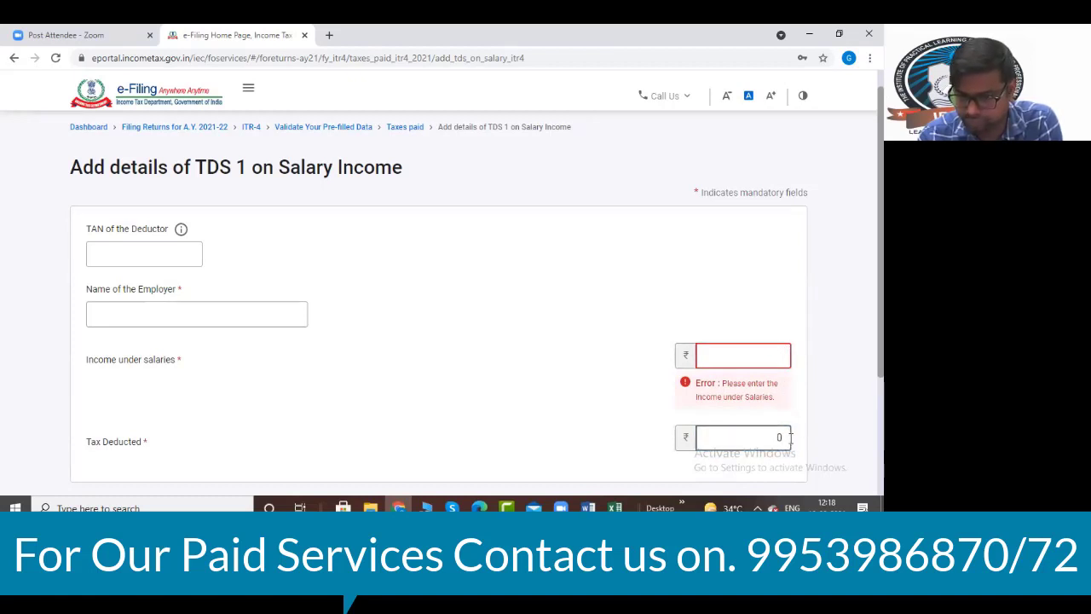
left_click(793, 391)
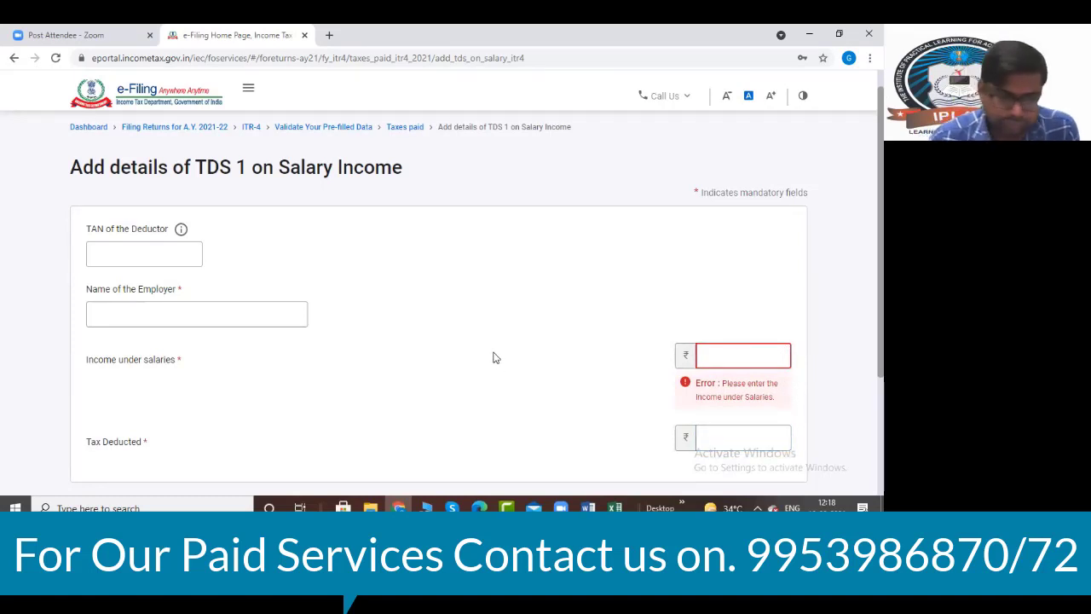
scroll(596, 367, "down", 3)
left_click(771, 345)
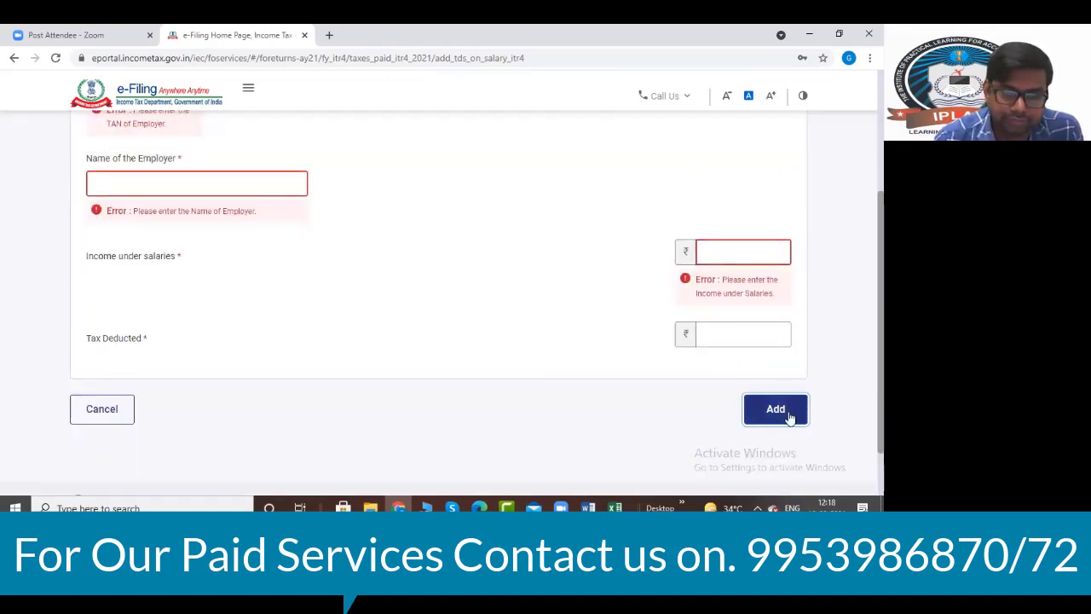
left_click(108, 416)
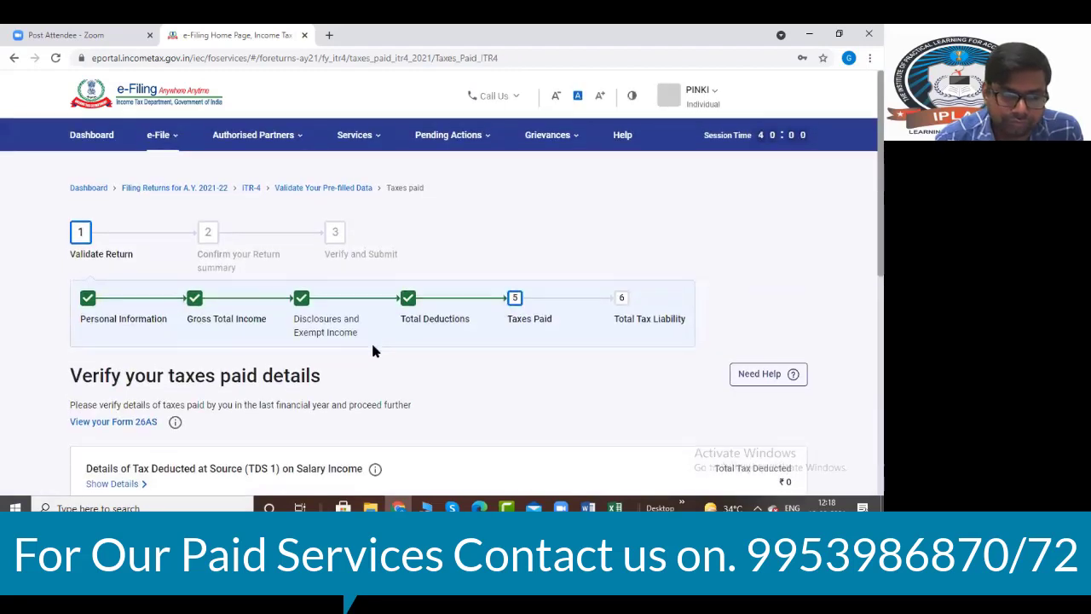
- Check the taxes paid details once more and go back to the pre-filled return summary
scroll(372, 348, "down", 2)
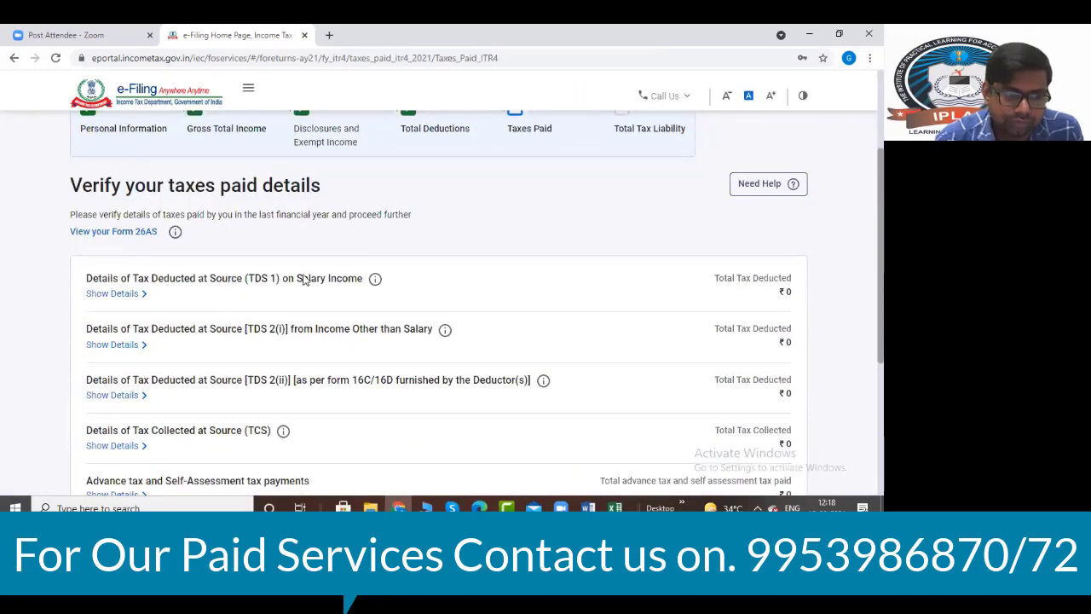
scroll(256, 292, "up", 2)
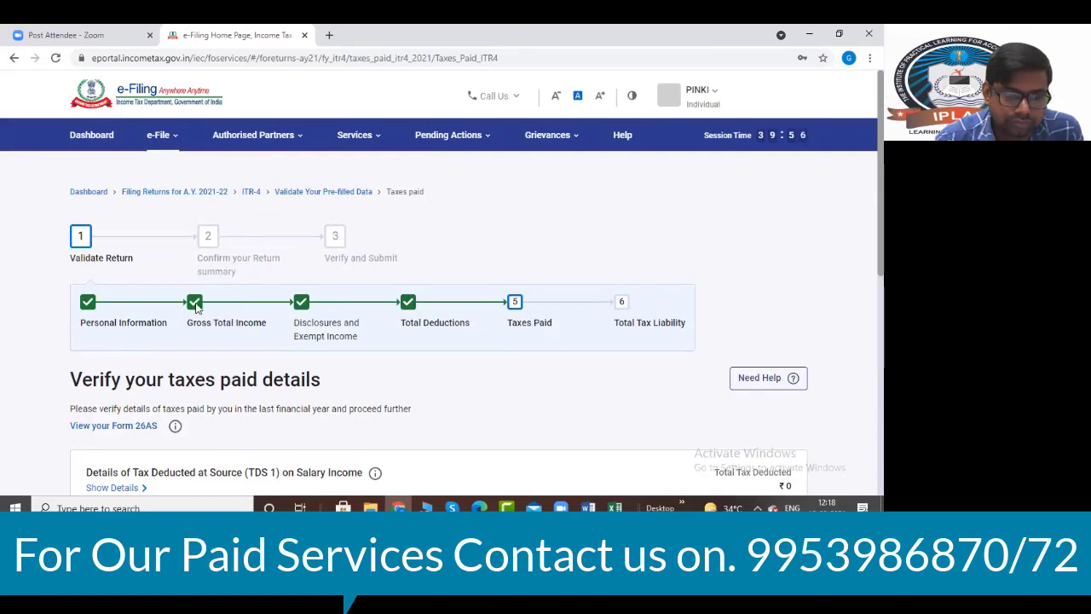
scroll(441, 344, "down", 3)
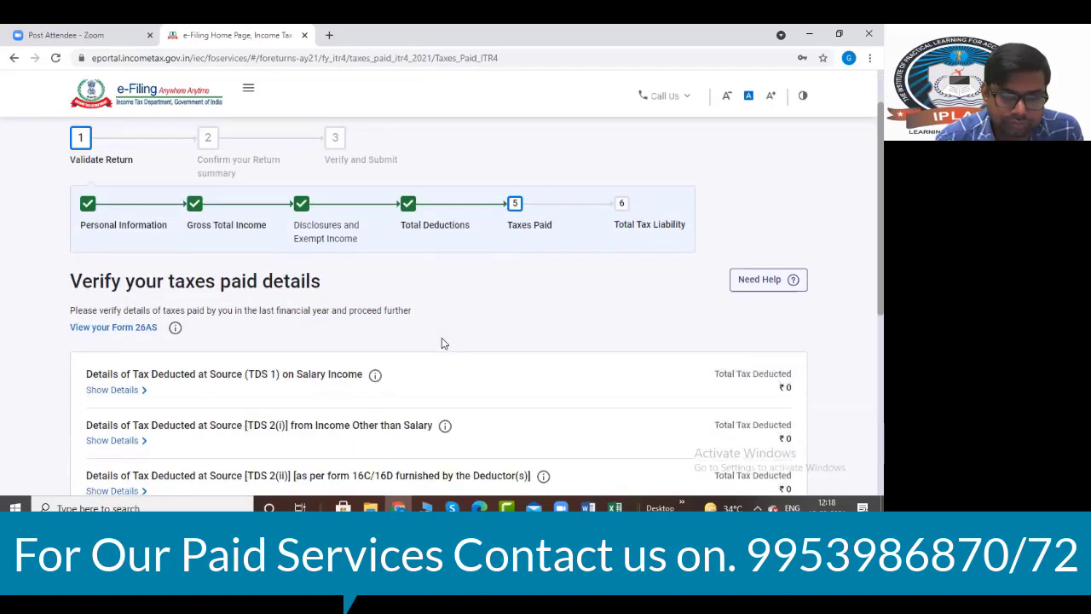
scroll(255, 352, "down", 2)
left_click(149, 355)
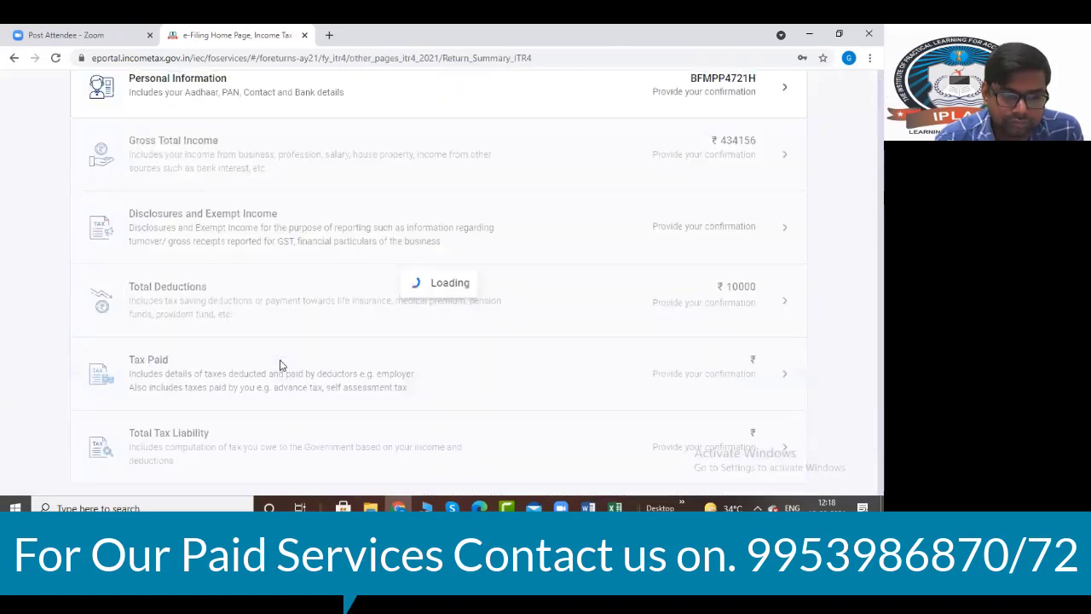
- Open Gross Total Income, look through the salary exemption questions, and go back to the return summary without answering
scroll(281, 365, "down", 3)
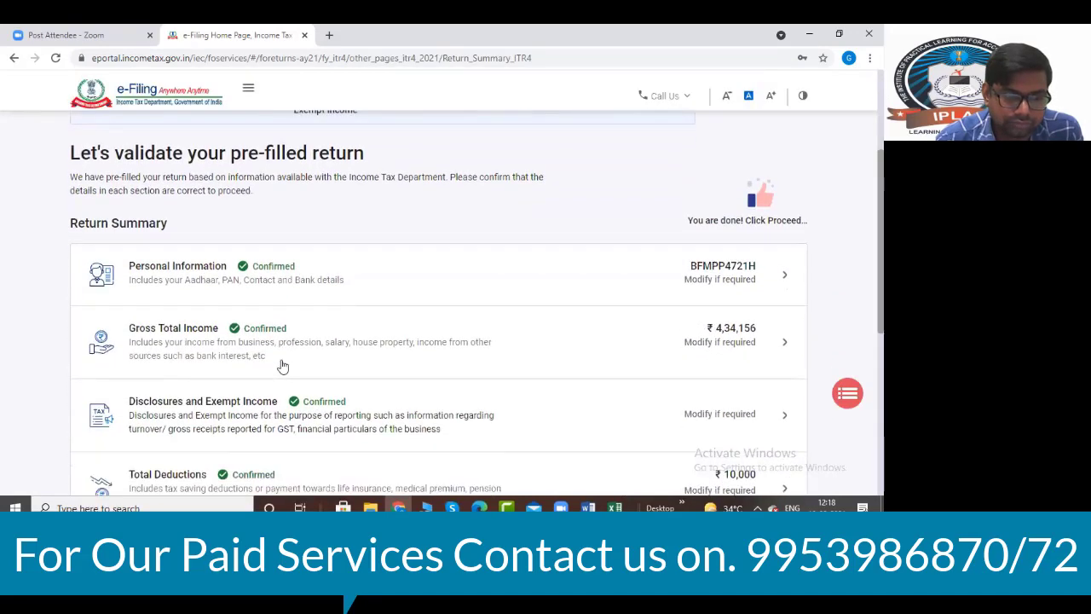
left_click(767, 351)
scroll(676, 317, "down", 3)
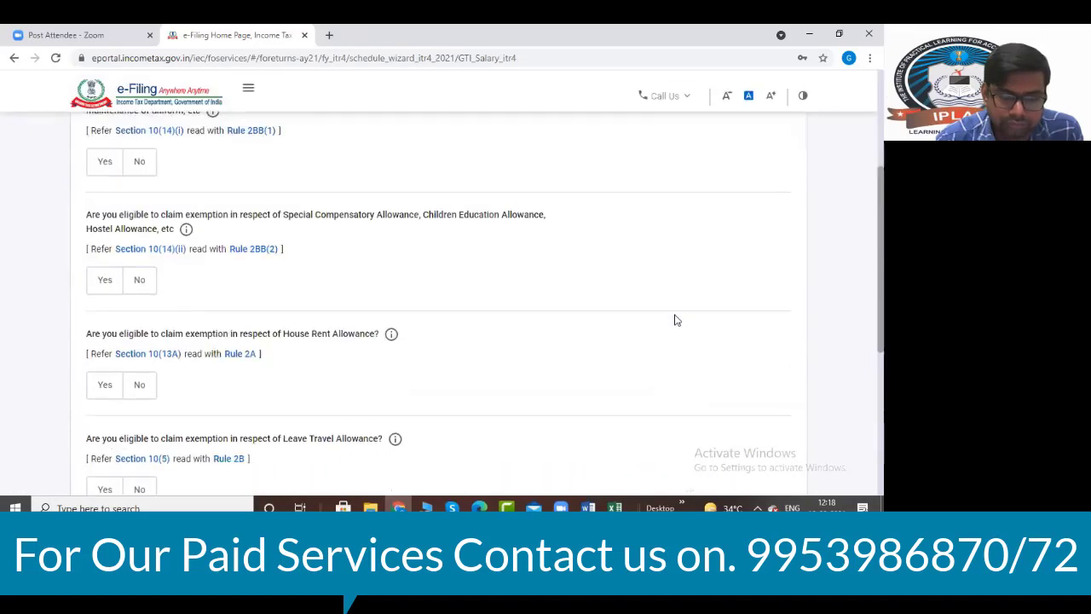
scroll(674, 320, "down", 4)
left_click(109, 324)
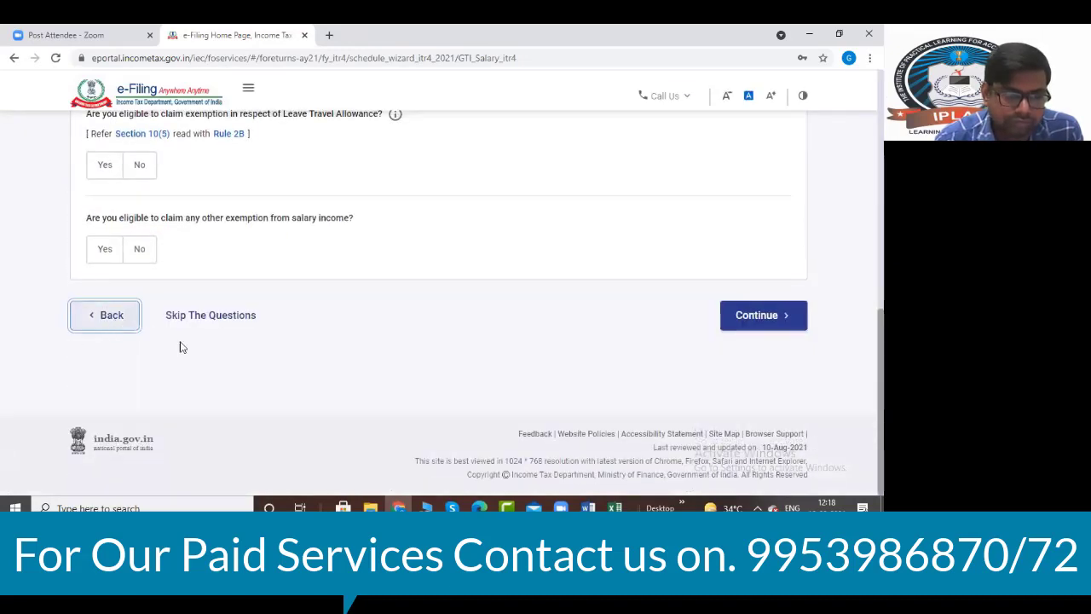
- Proceed from the confirmed sections of the return summary to the tax summary
scroll(286, 335, "down", 3)
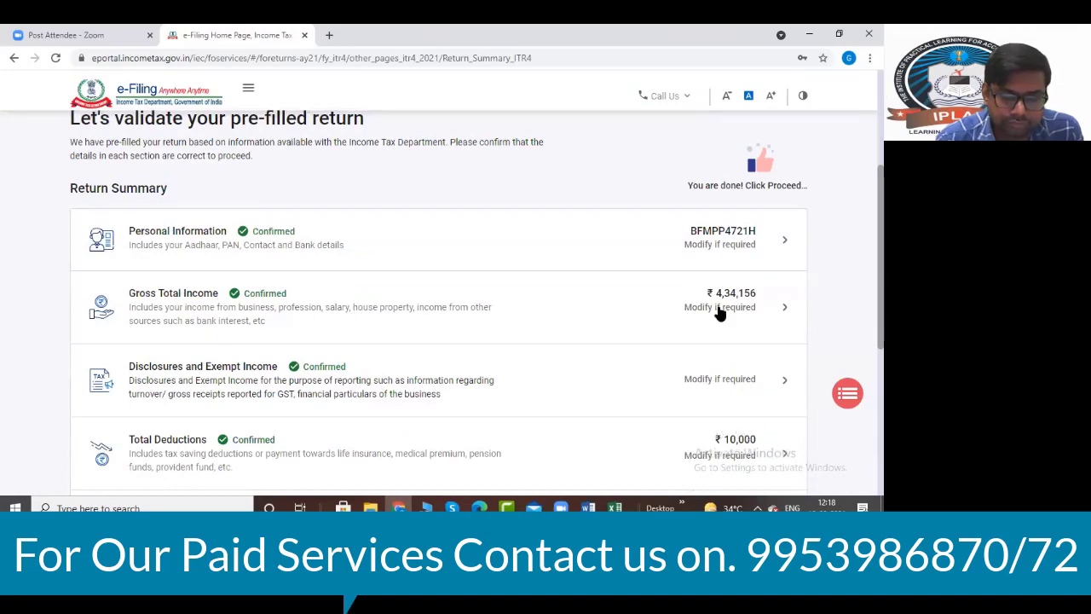
scroll(715, 309, "down", 1)
scroll(712, 309, "down", 4)
left_click(742, 343)
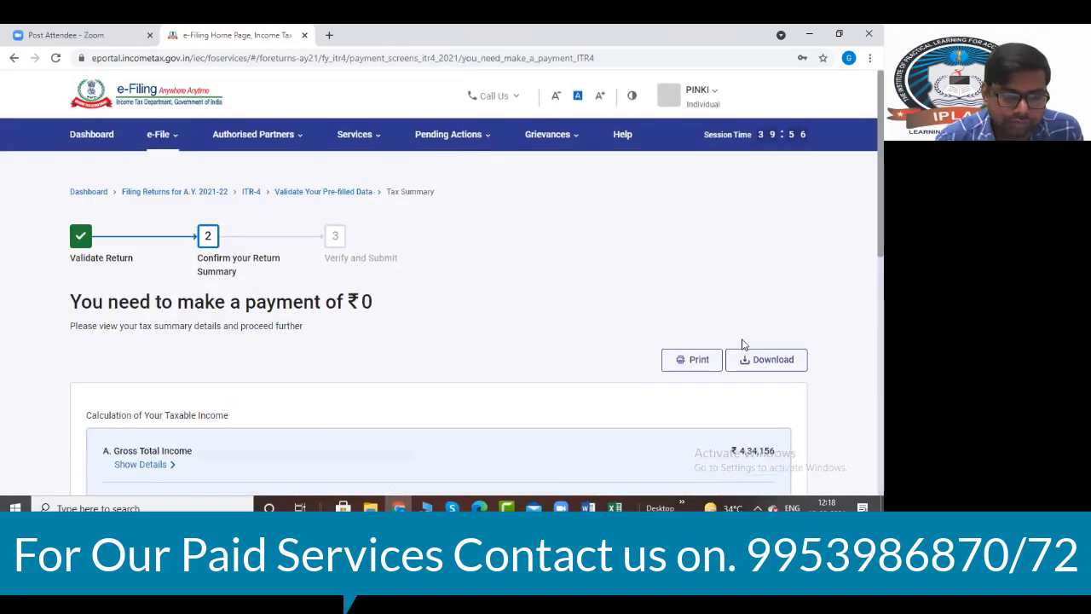
- Check the tax summary, open the return declaration, and proceed to the return preview with the TRP details left blank
scroll(596, 314, "down", 3)
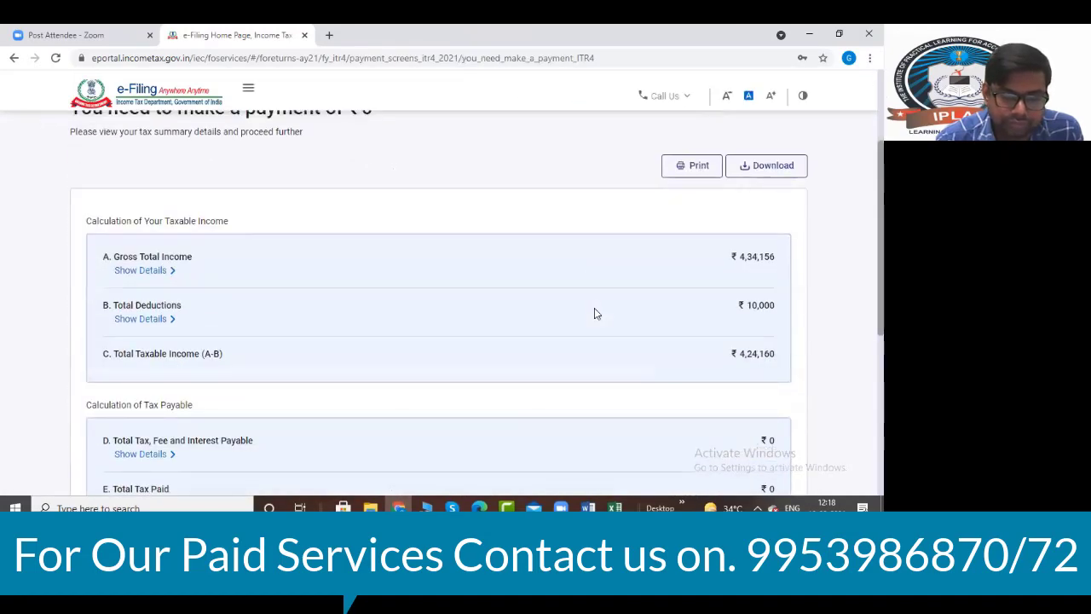
scroll(595, 313, "down", 5)
left_click(721, 335)
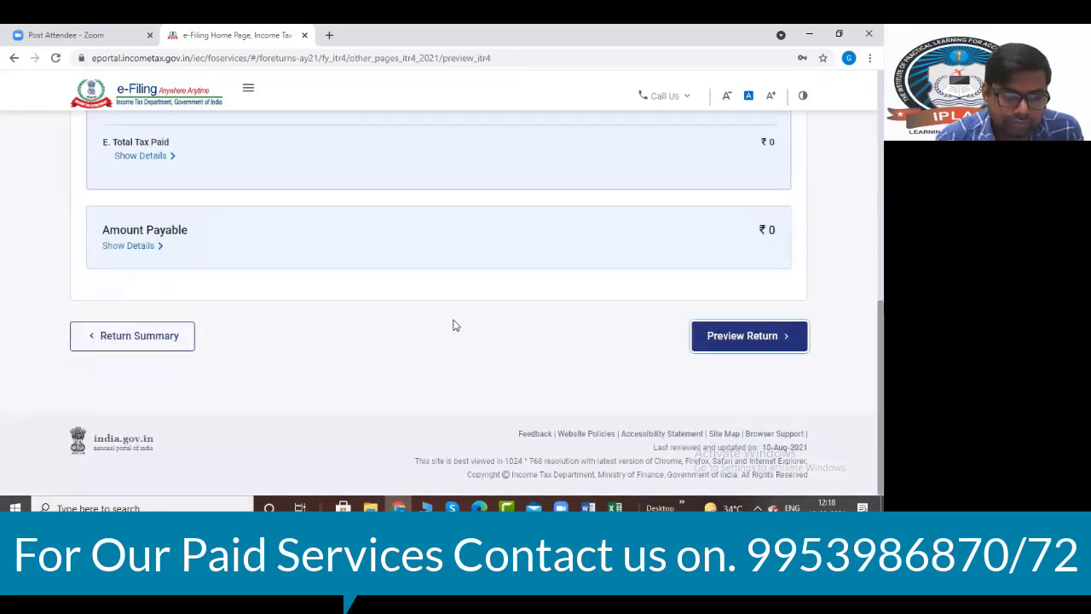
scroll(453, 326, "down", 5)
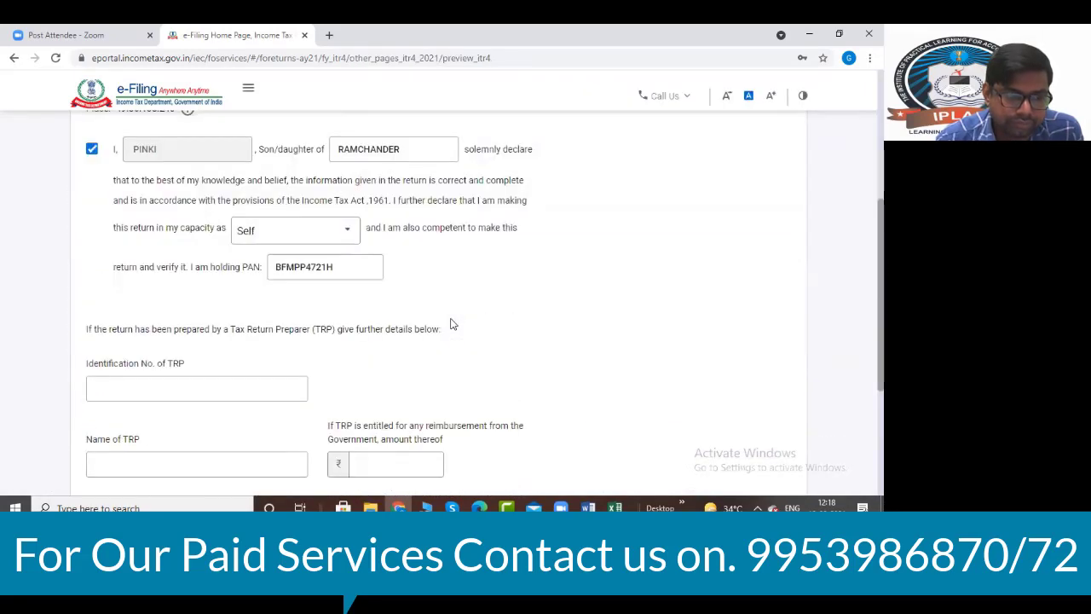
scroll(452, 322, "down", 3)
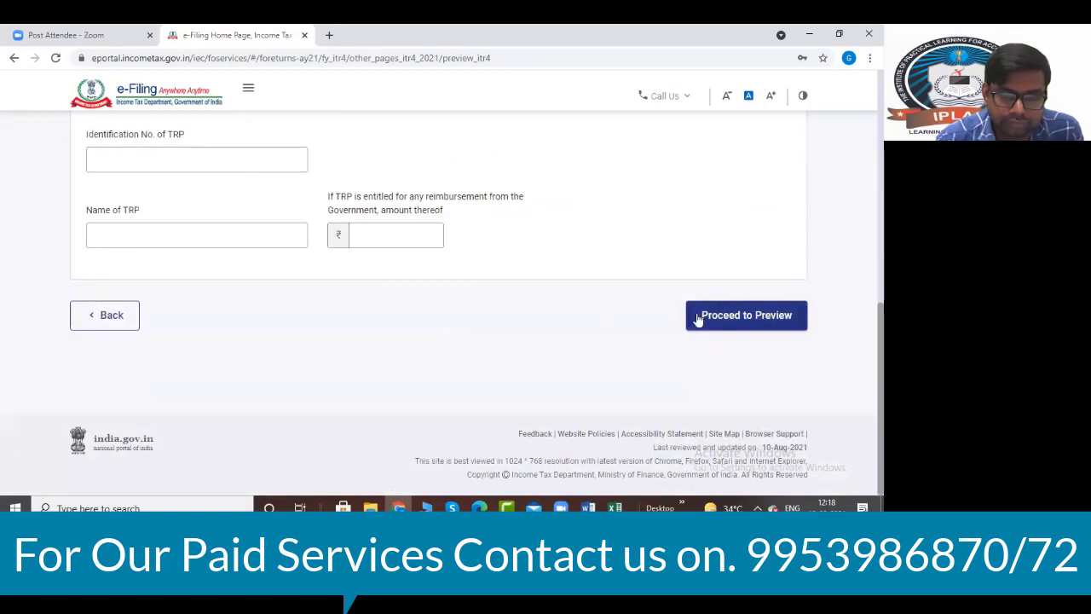
left_click(696, 317)
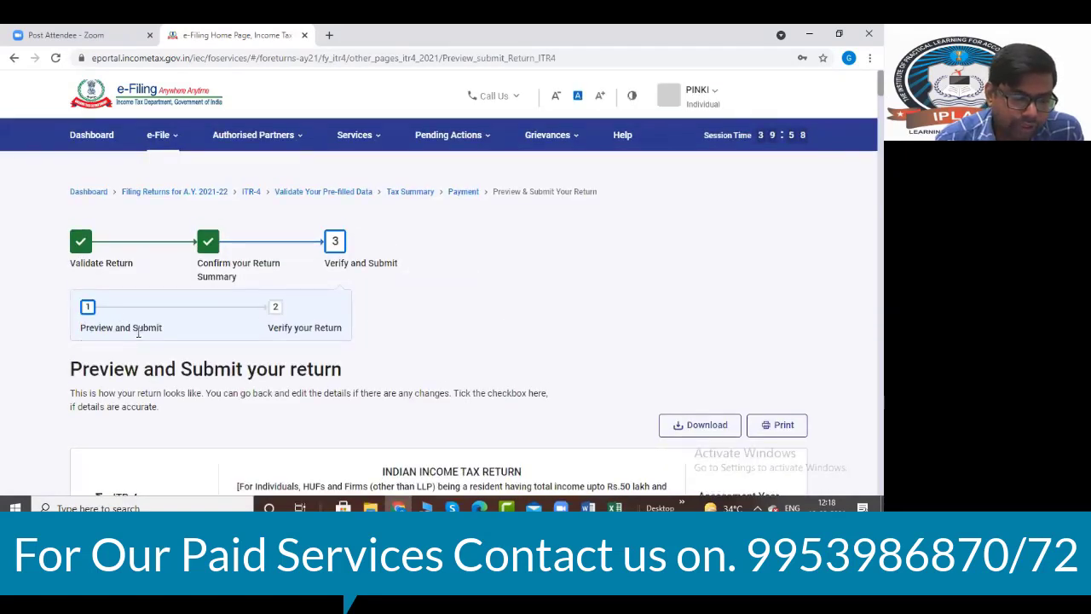
- Review the return preview from general information through income, deductions, tax computation, TDS and donation schedules, and proceed to validation
scroll(477, 298, "down", 10)
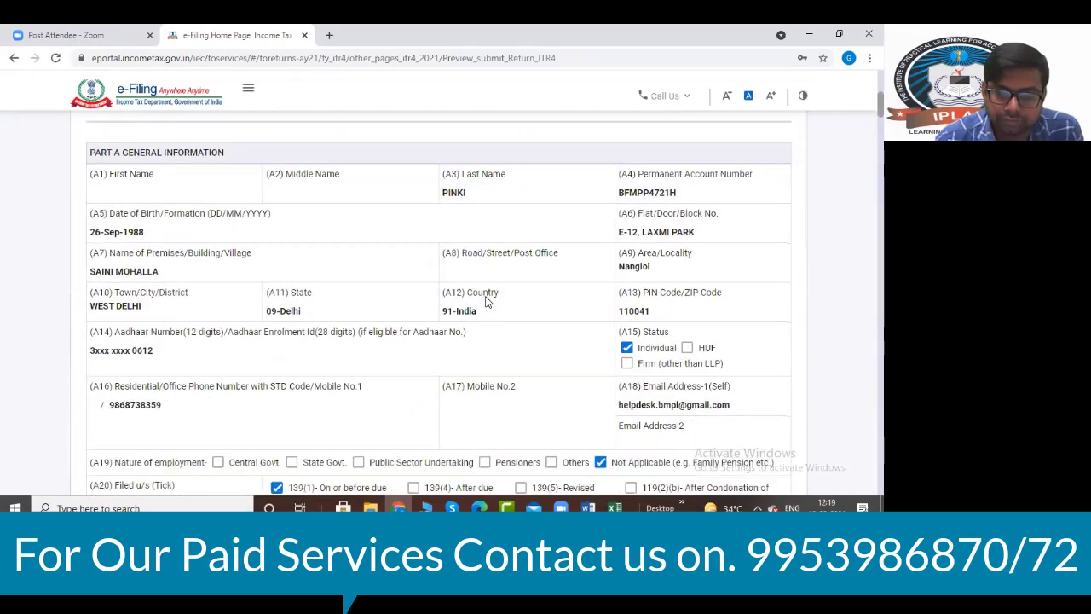
scroll(486, 301, "down", 1)
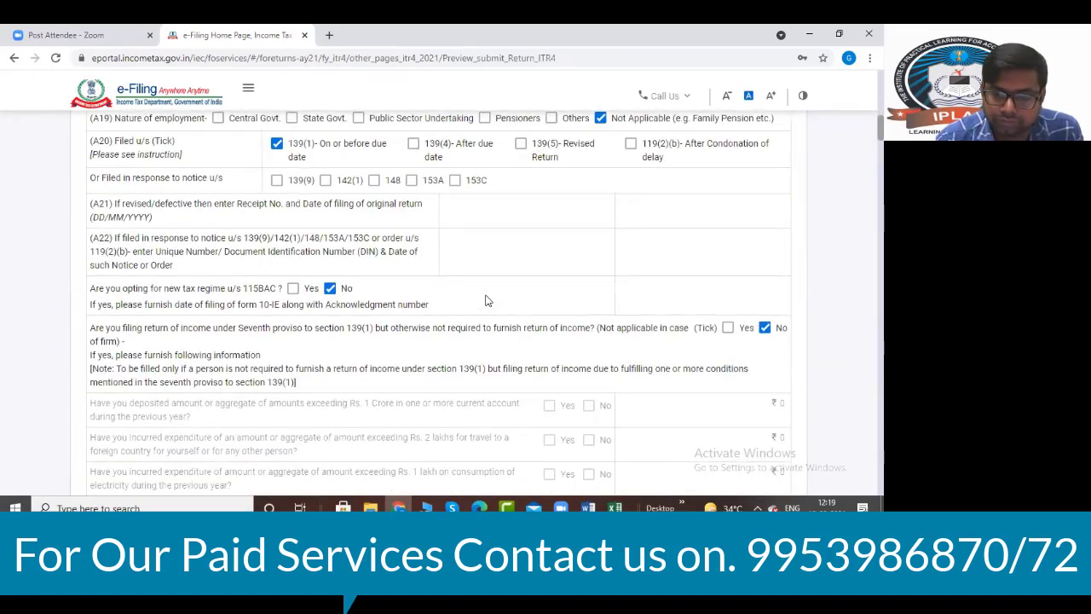
scroll(486, 300, "down", 8)
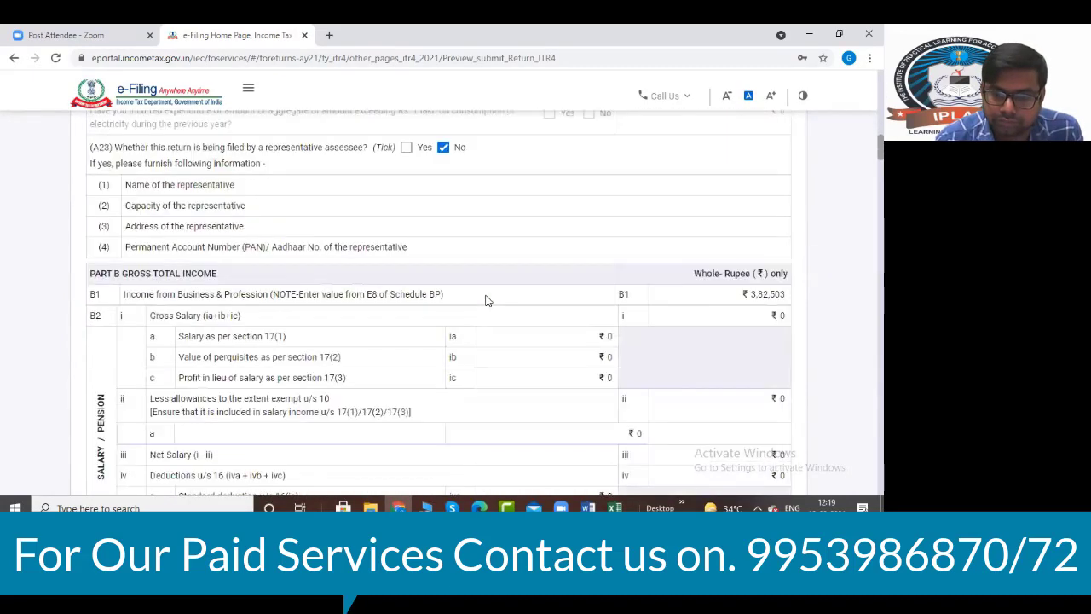
scroll(486, 301, "down", 11)
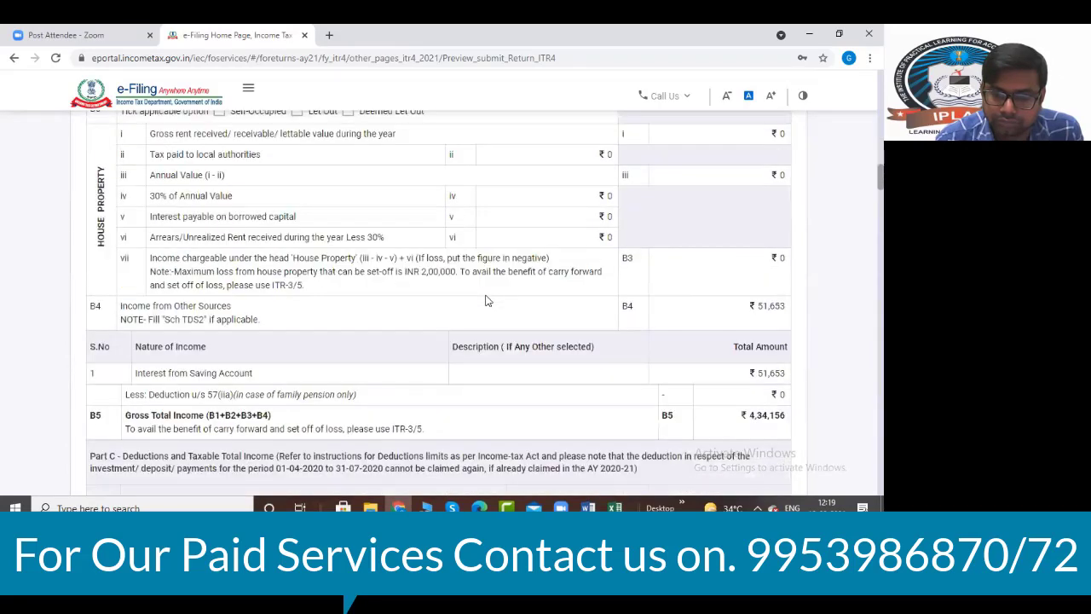
scroll(486, 301, "down", 8)
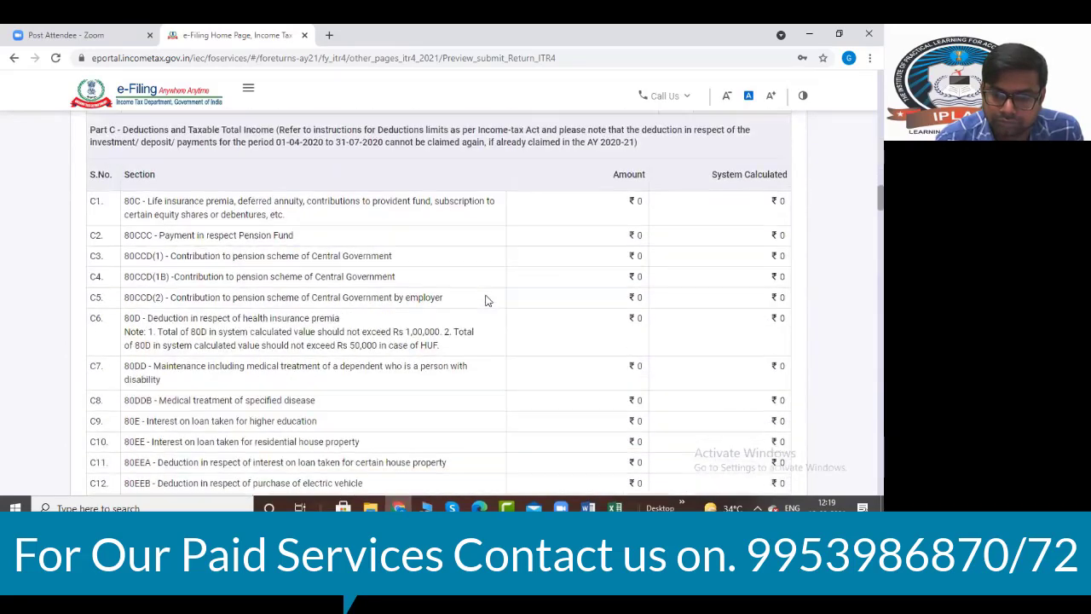
scroll(486, 300, "down", 6)
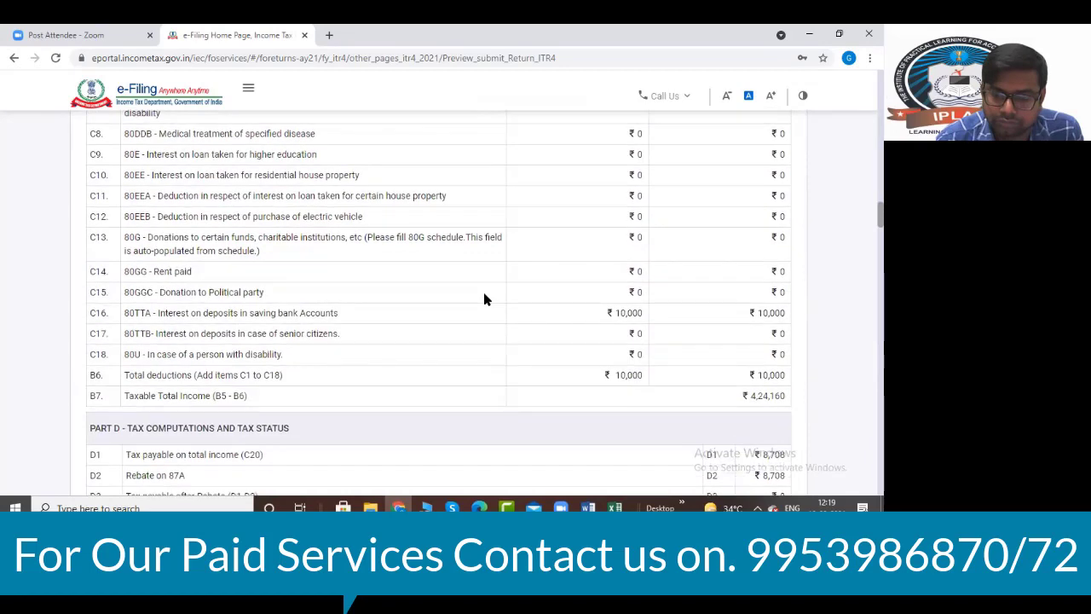
scroll(483, 298, "down", 6)
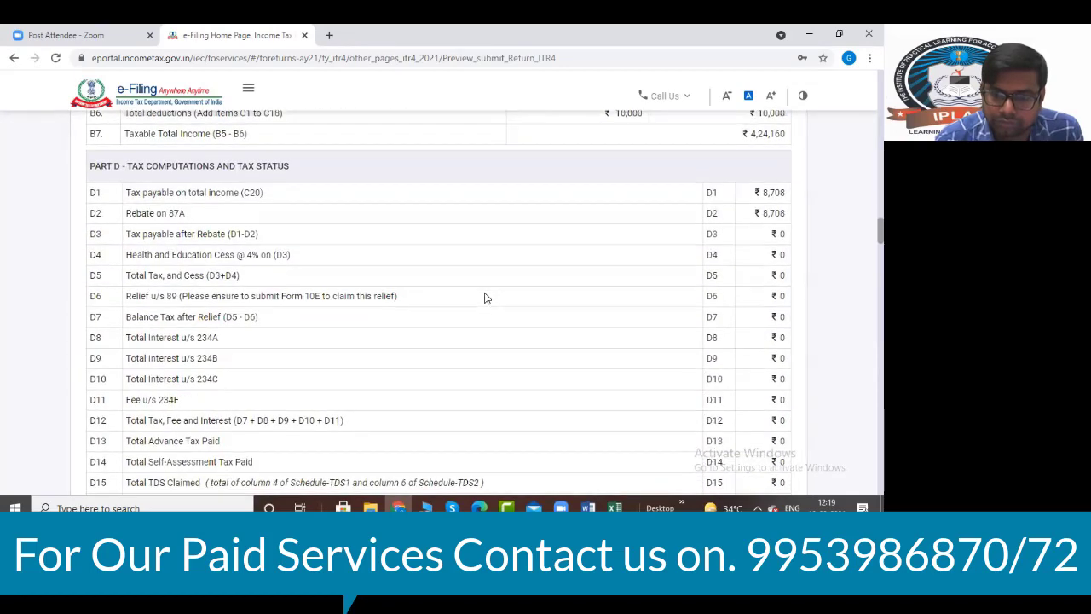
scroll(484, 298, "down", 15)
scroll(483, 297, "down", 20)
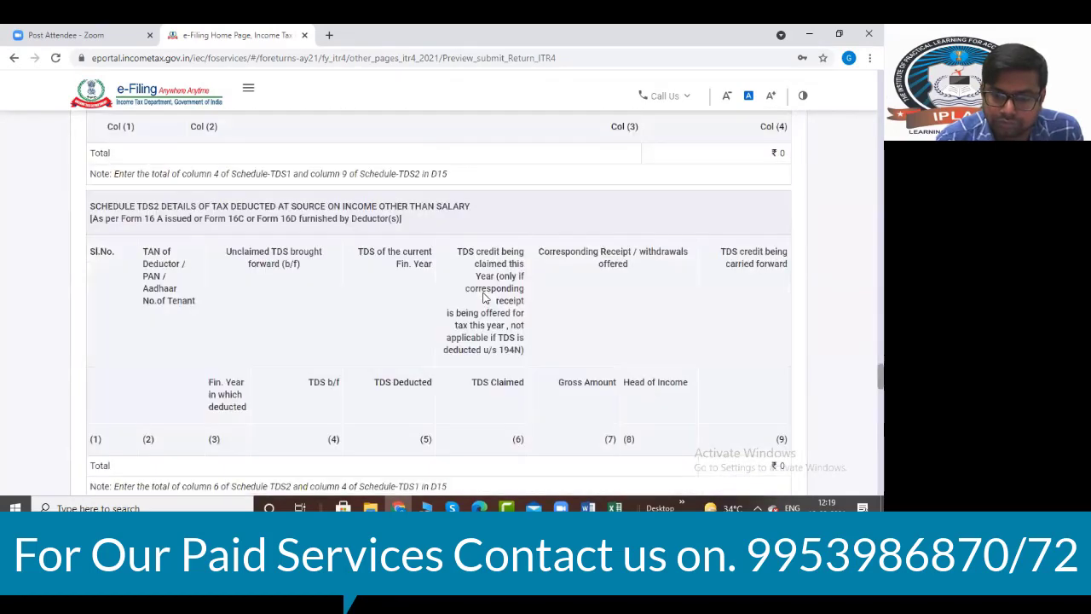
scroll(482, 297, "down", 10)
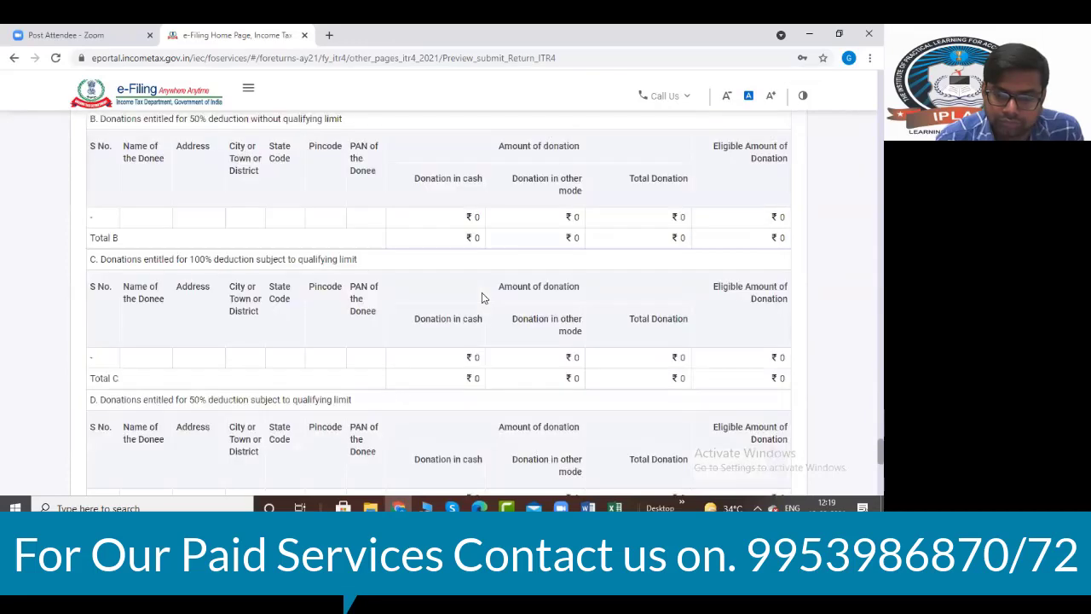
scroll(481, 298, "down", 15)
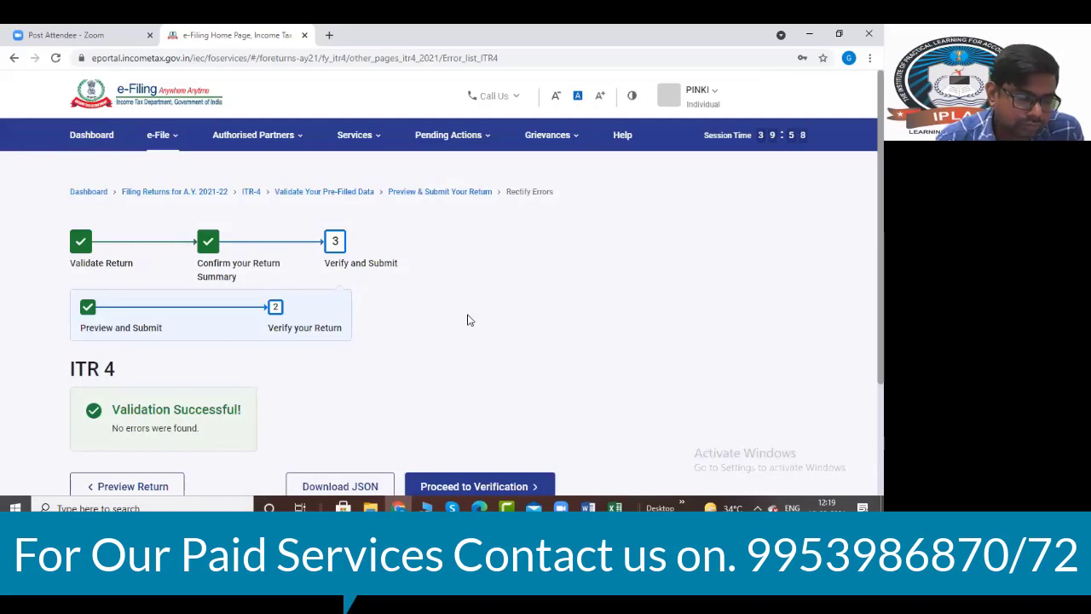
- Proceed from the validated ITR-4 return to the choice of verification methods
scroll(477, 319, "down", 2)
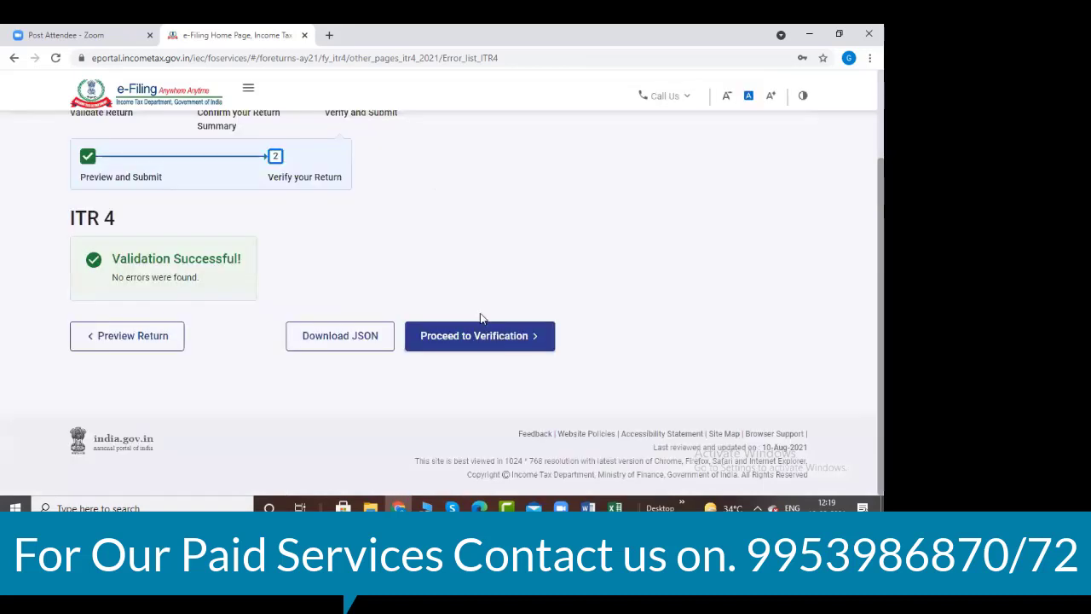
left_click(471, 339)
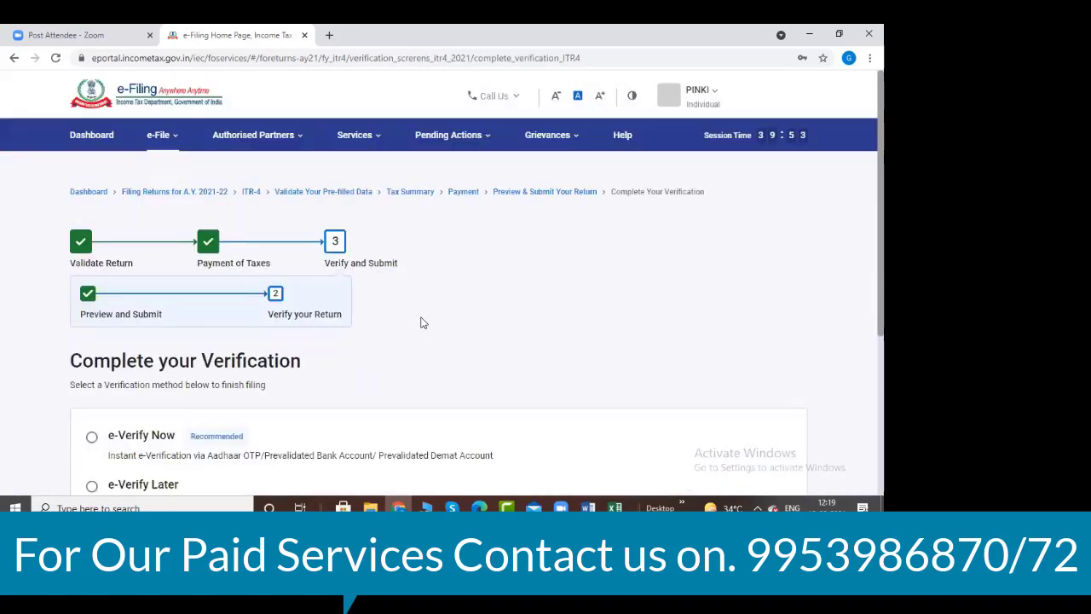
scroll(421, 323, "down", 3)
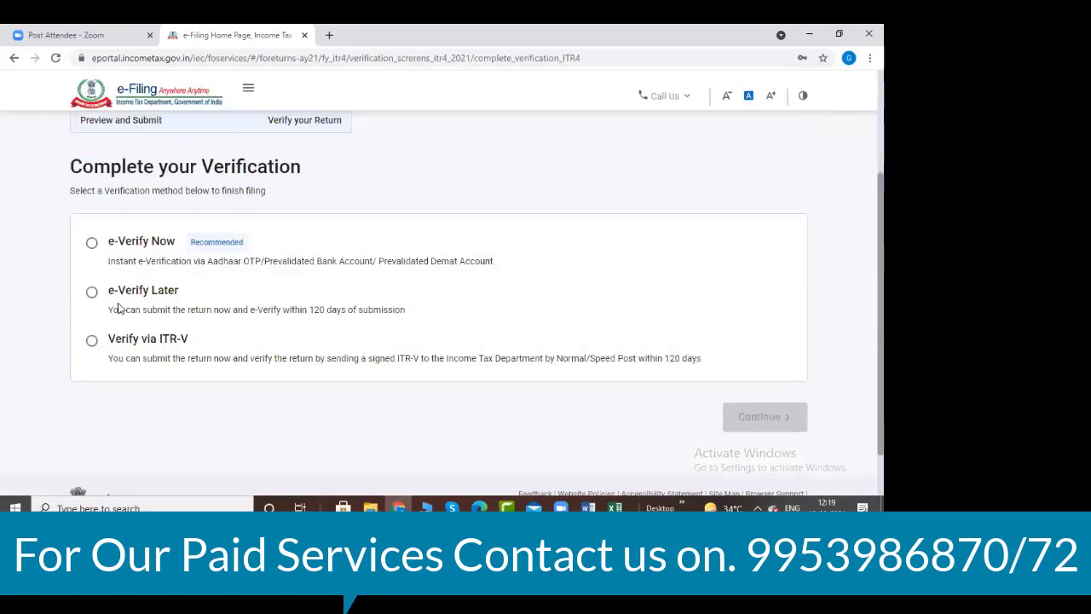
left_click(92, 291)
left_click(766, 416)
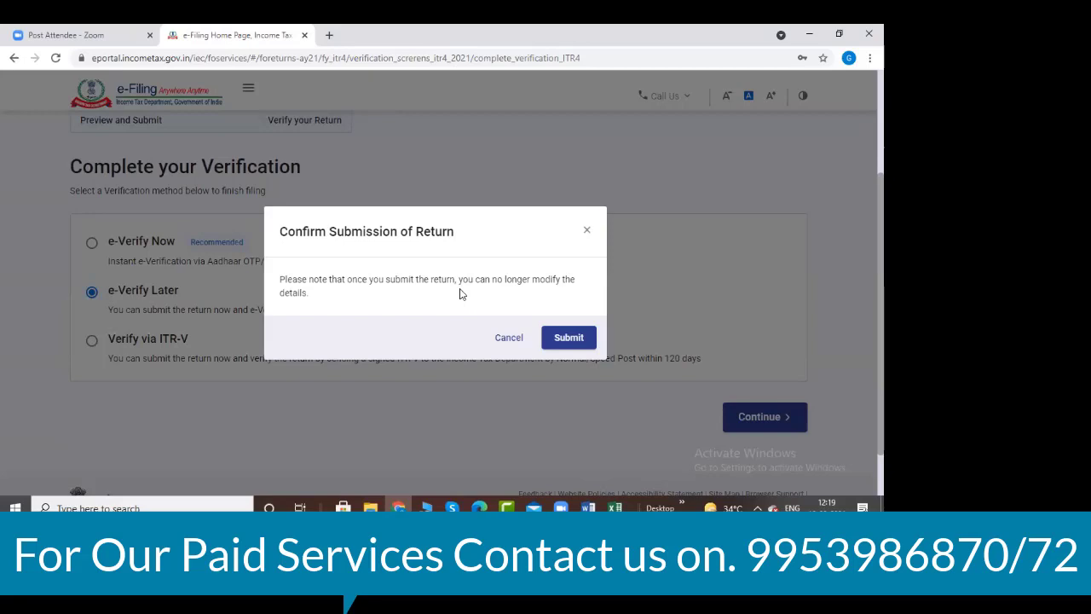
left_click(502, 338)
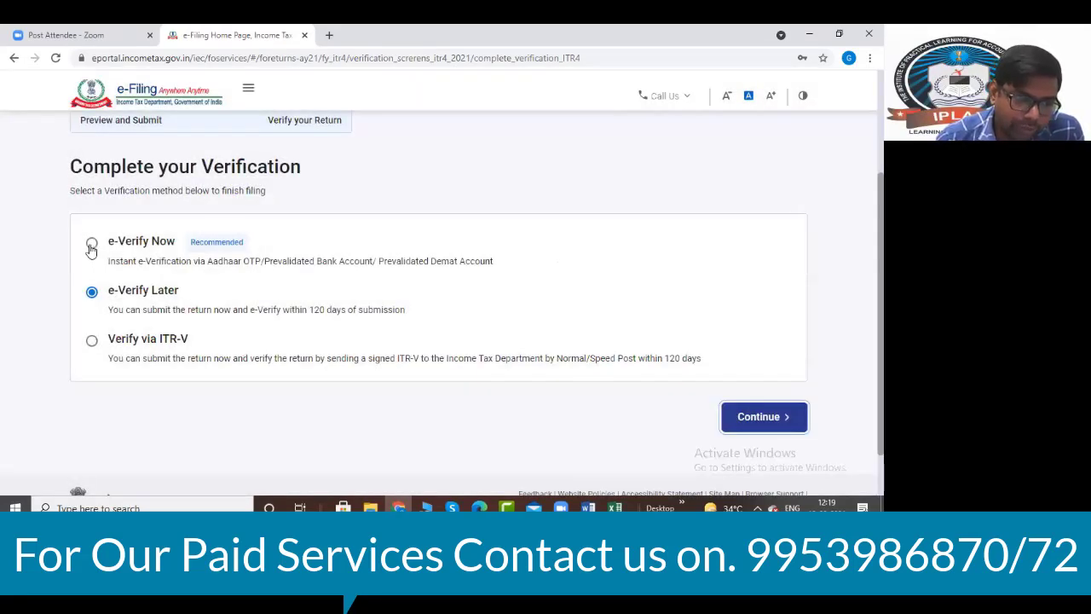
left_click(91, 245)
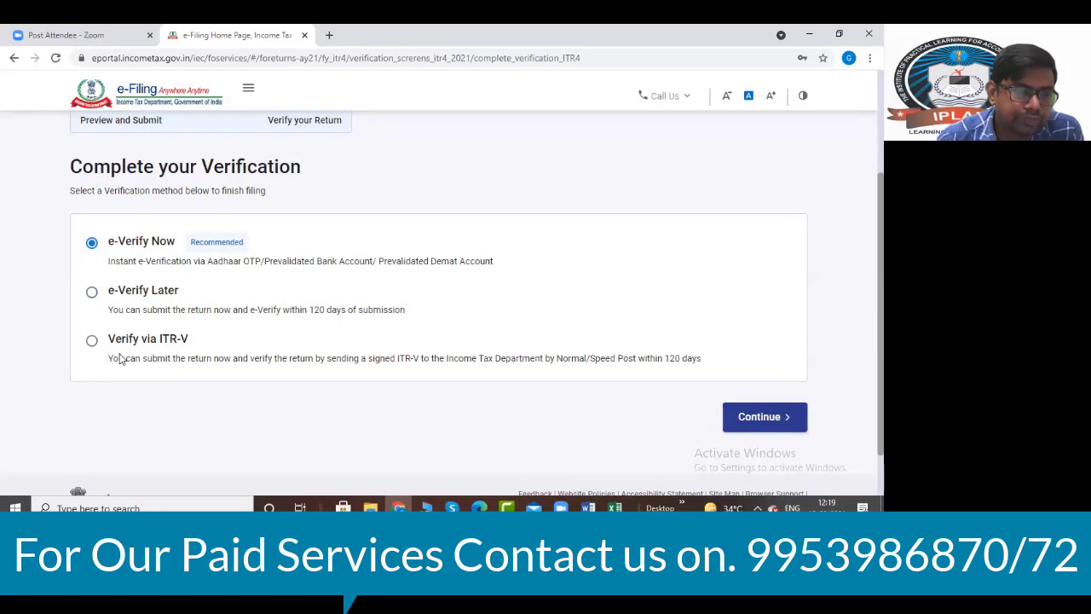
- Choose e-Verify Later as the verification method and confirm the submission of the return
left_click(91, 292)
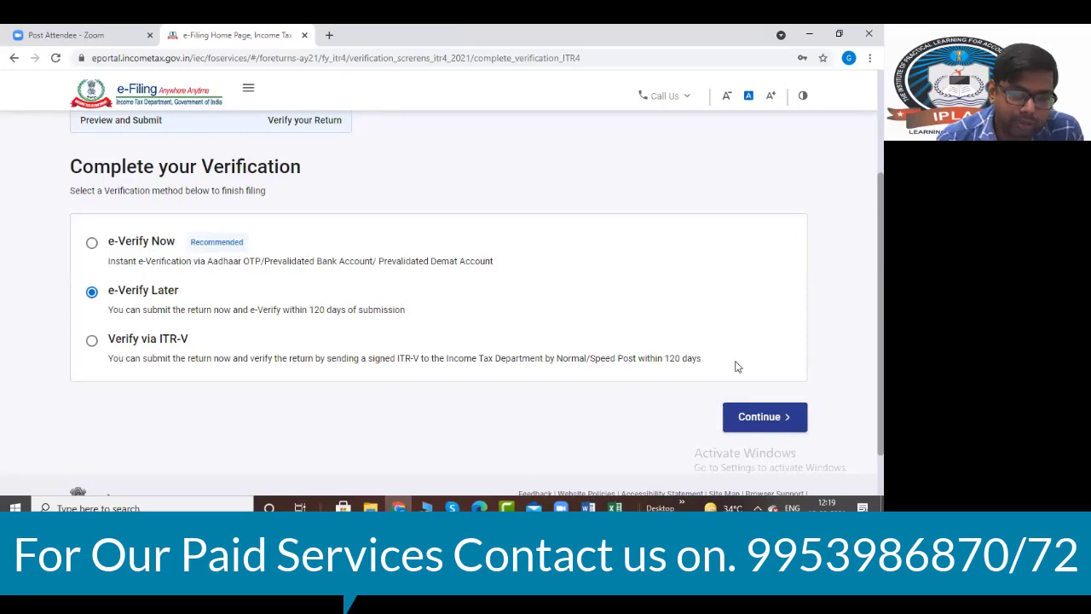
left_click(770, 419)
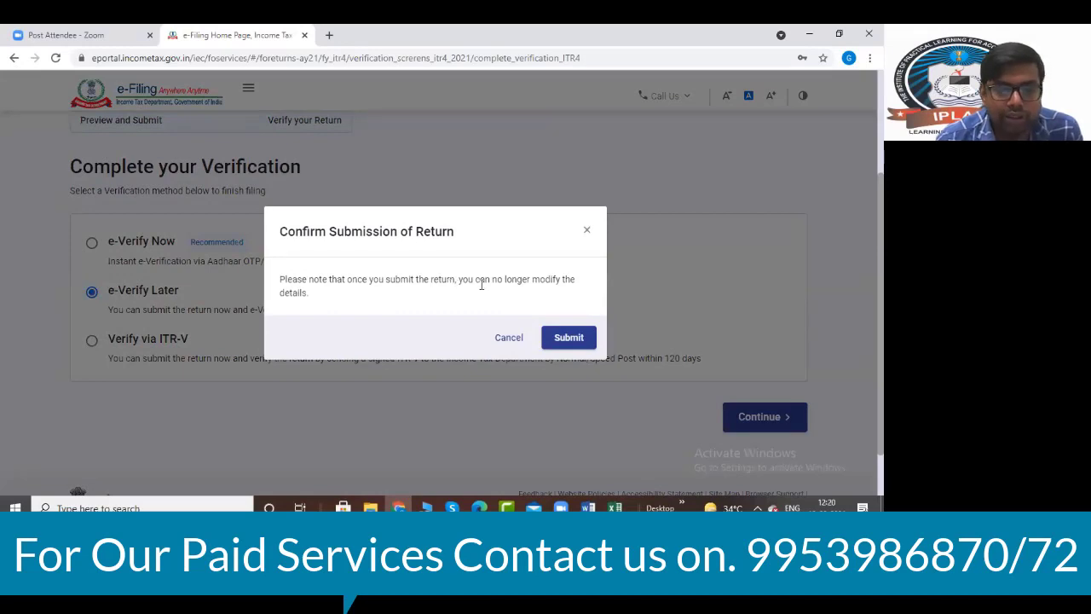
left_click(571, 339)
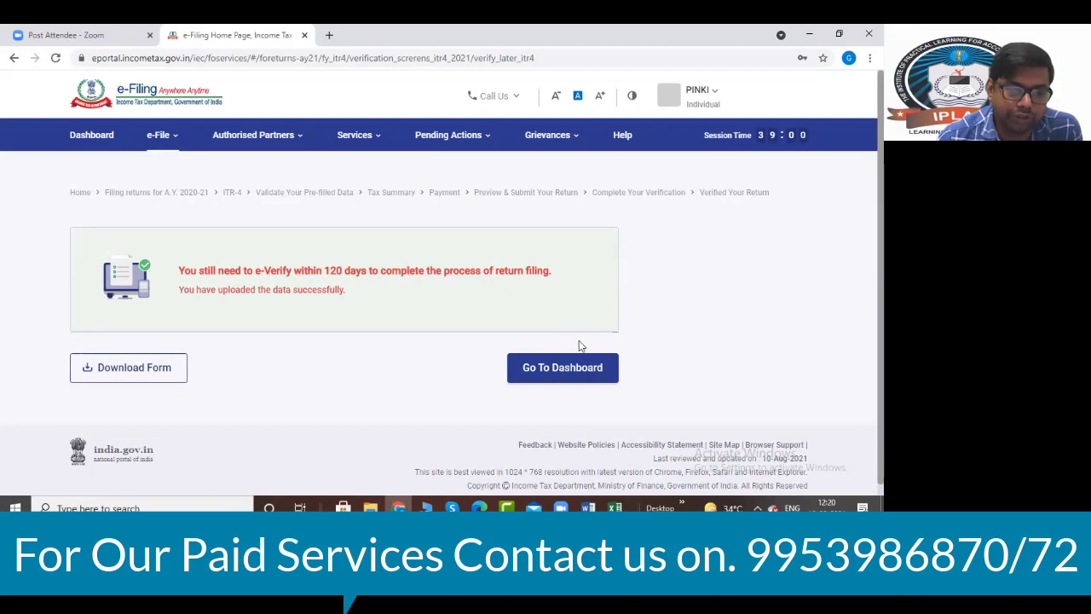
- Download the verification form of the submitted return, open ITRV.pdf and skim through it
left_click(128, 369)
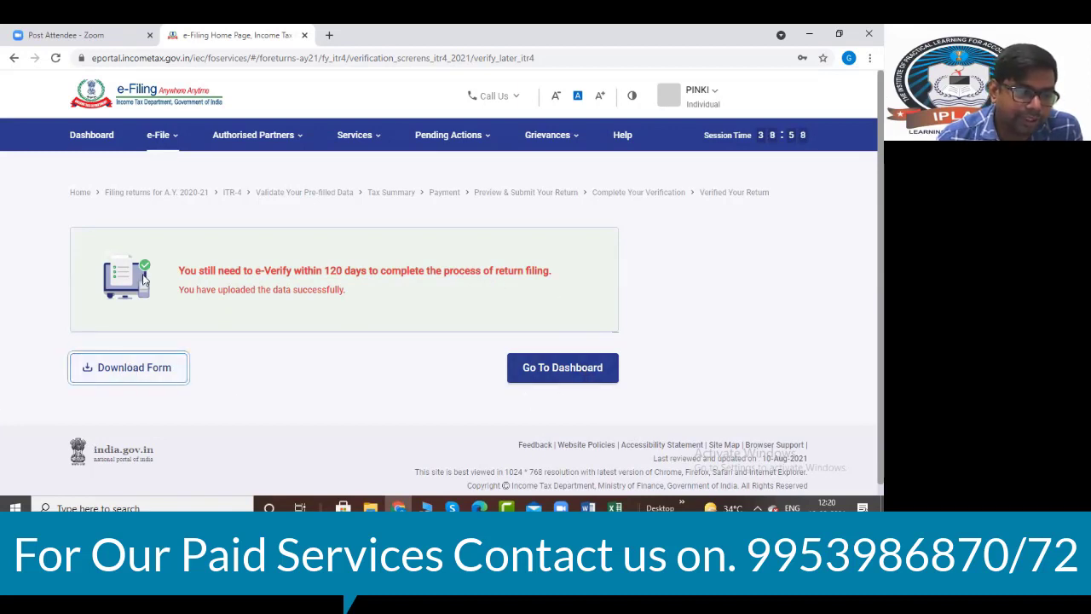
left_click(77, 477)
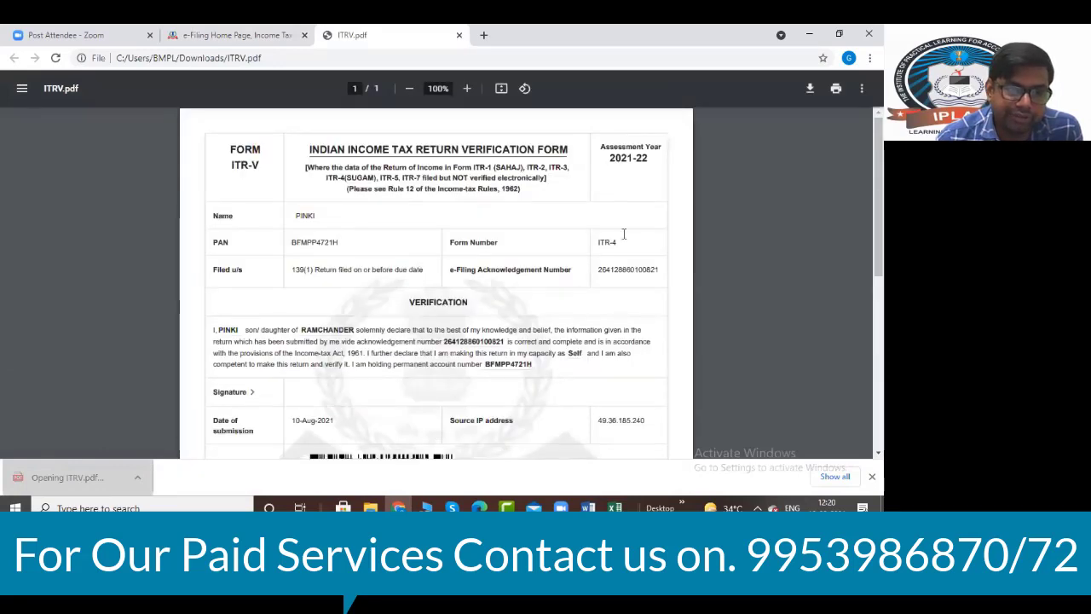
scroll(397, 275, "down", 5)
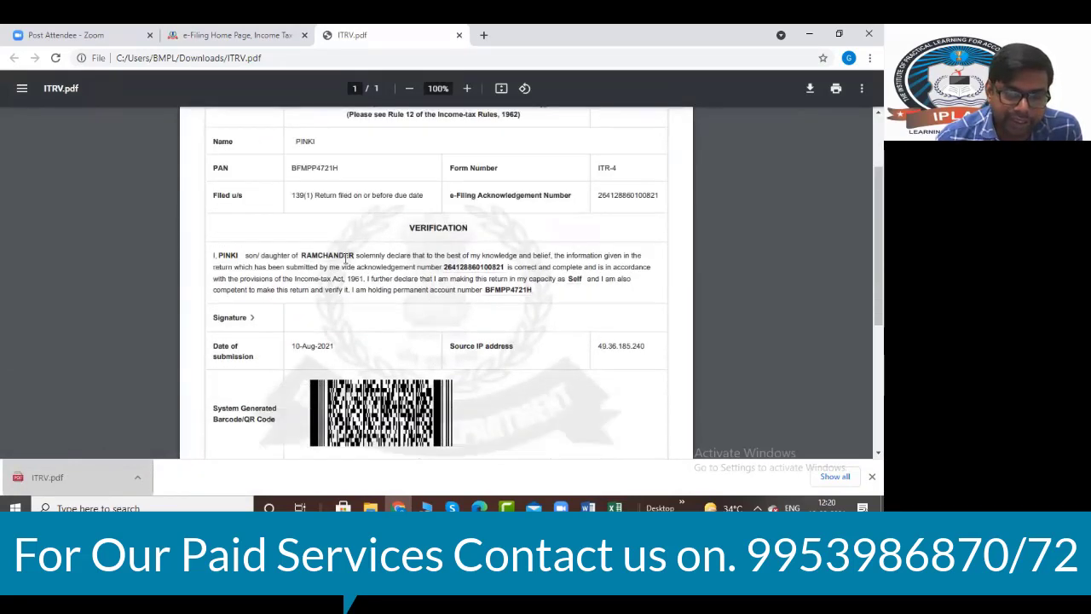
scroll(345, 258, "up", 4)
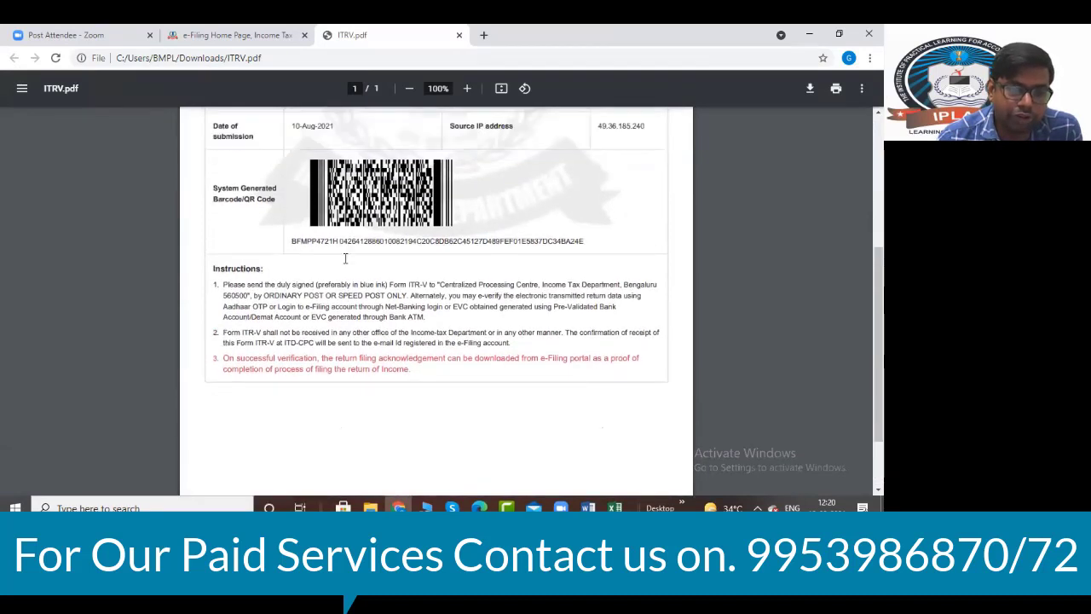
scroll(345, 258, "up", 1)
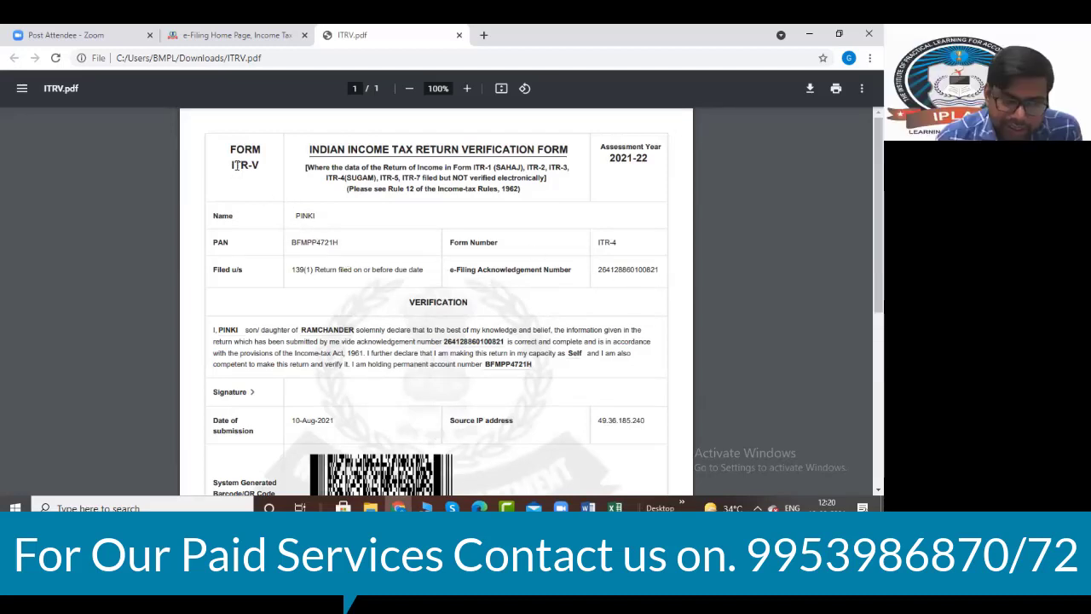
- Mark the form type, taxpayer name, filing section, e-filing acknowledgement number and date of submission on the ITR-V
left_click_drag(230, 166, 266, 166)
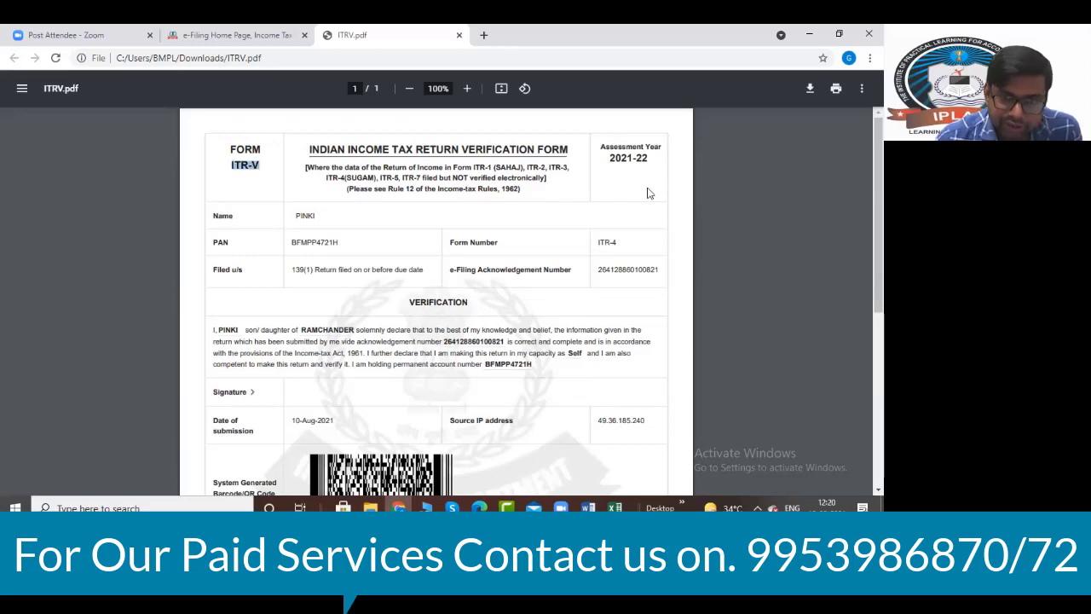
left_click(607, 156)
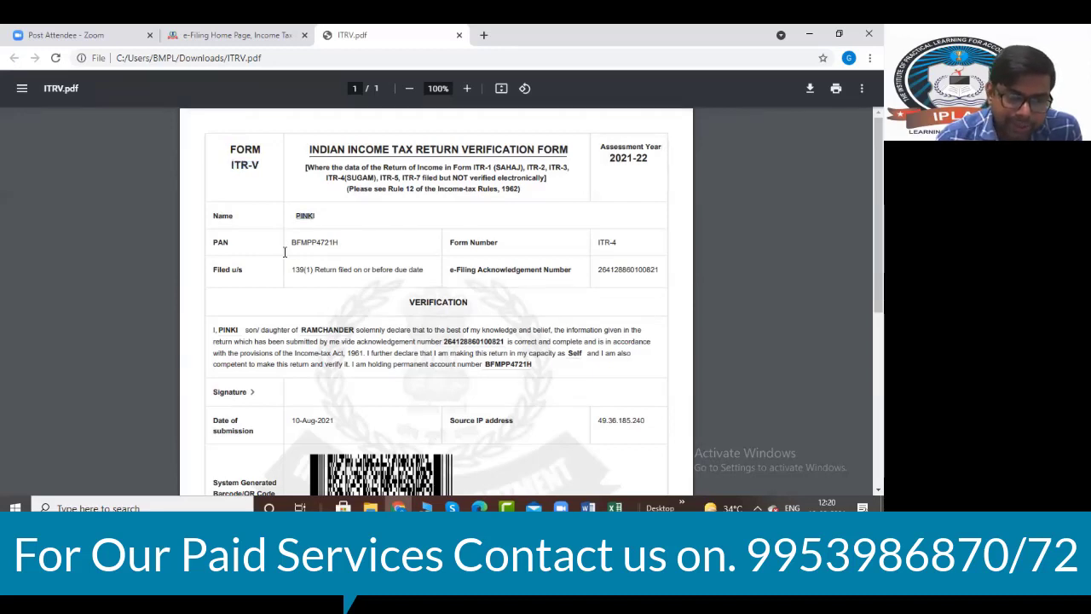
left_click_drag(307, 269, 423, 262)
left_click_drag(665, 271, 596, 273)
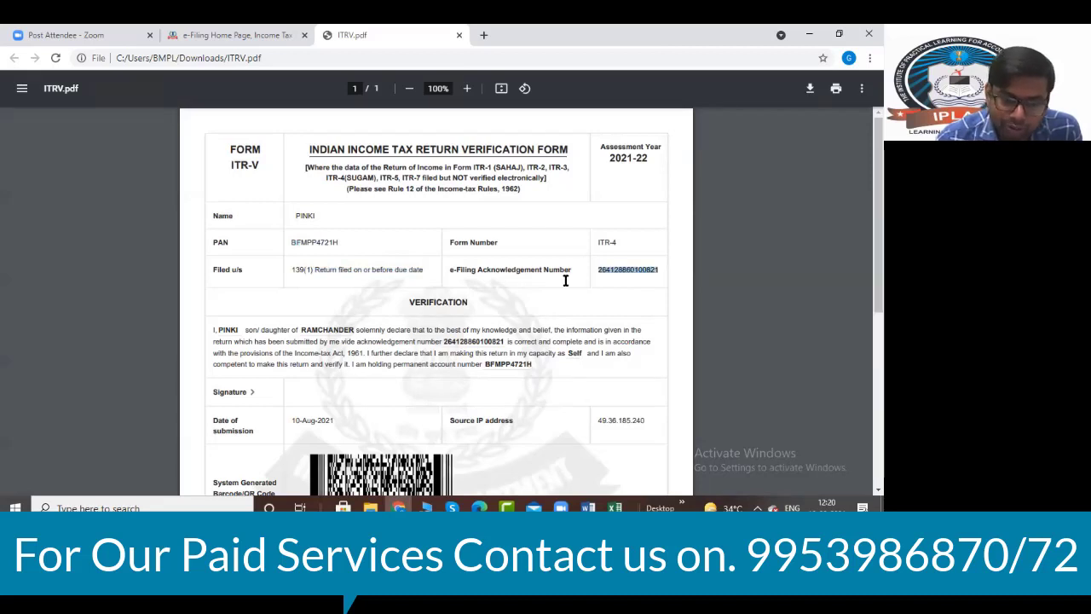
left_click_drag(291, 422, 343, 418)
- Read through the ITR-V declaration, barcode section and instructions on posting the signed form or e-verifying the return
scroll(389, 407, "down", 1)
scroll(391, 407, "down", 2)
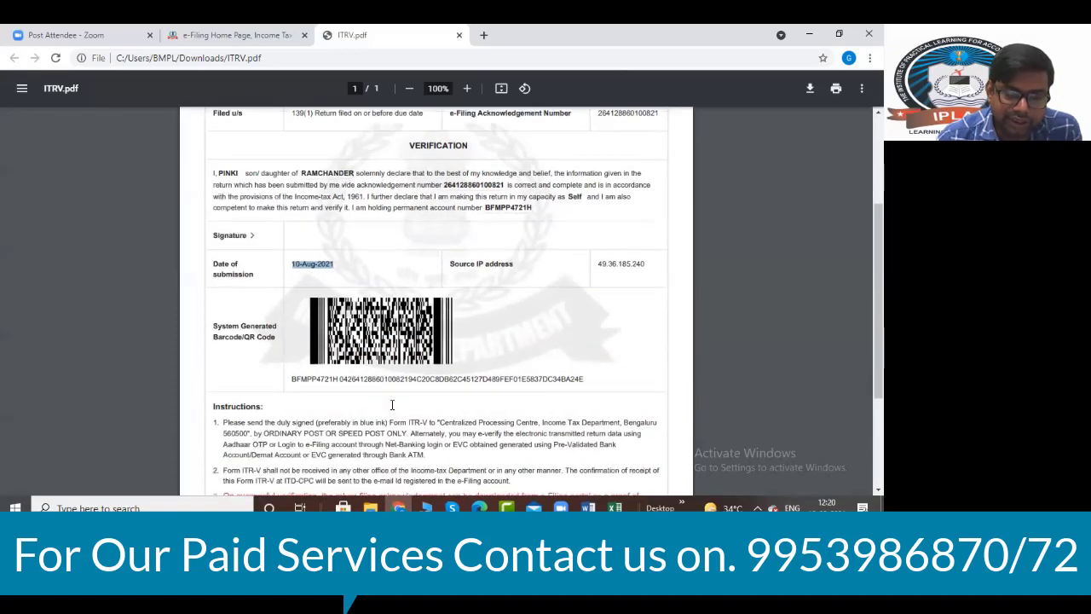
scroll(393, 407, "down", 2)
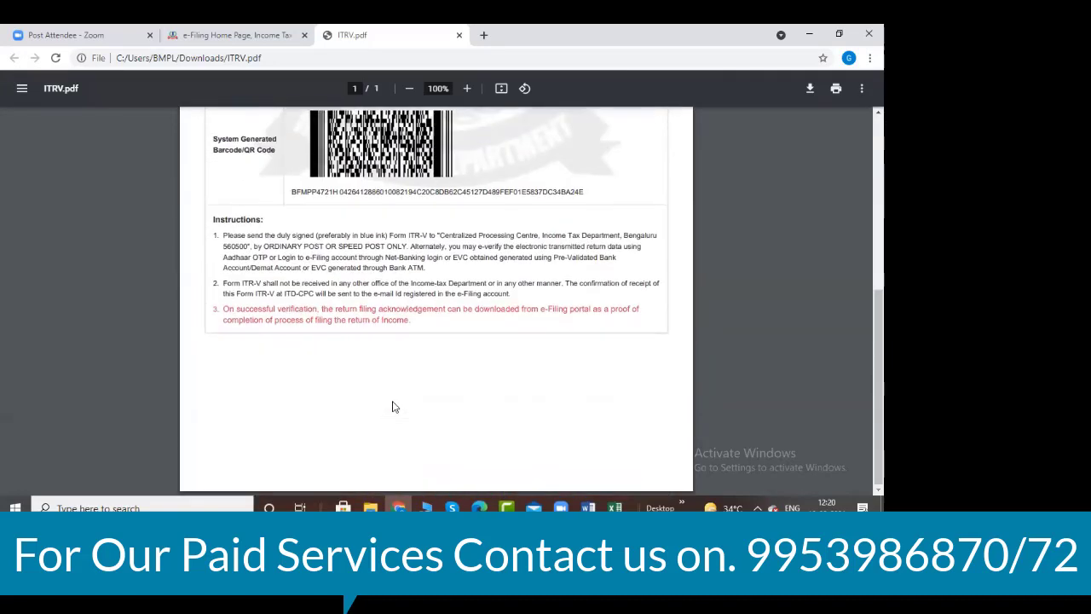
scroll(393, 407, "up", 5)
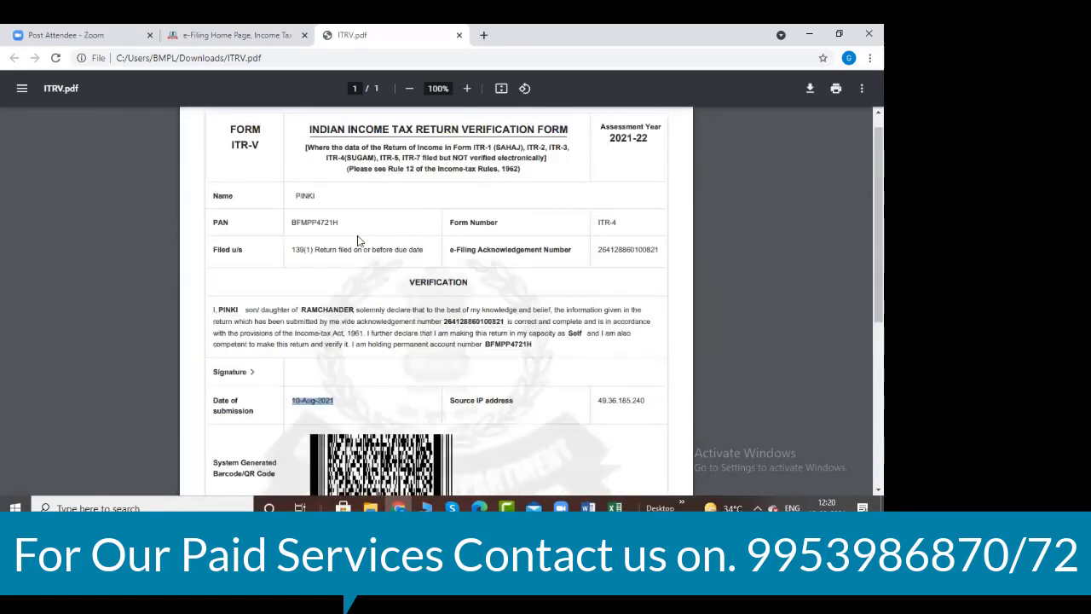
scroll(588, 361, "up", 1)
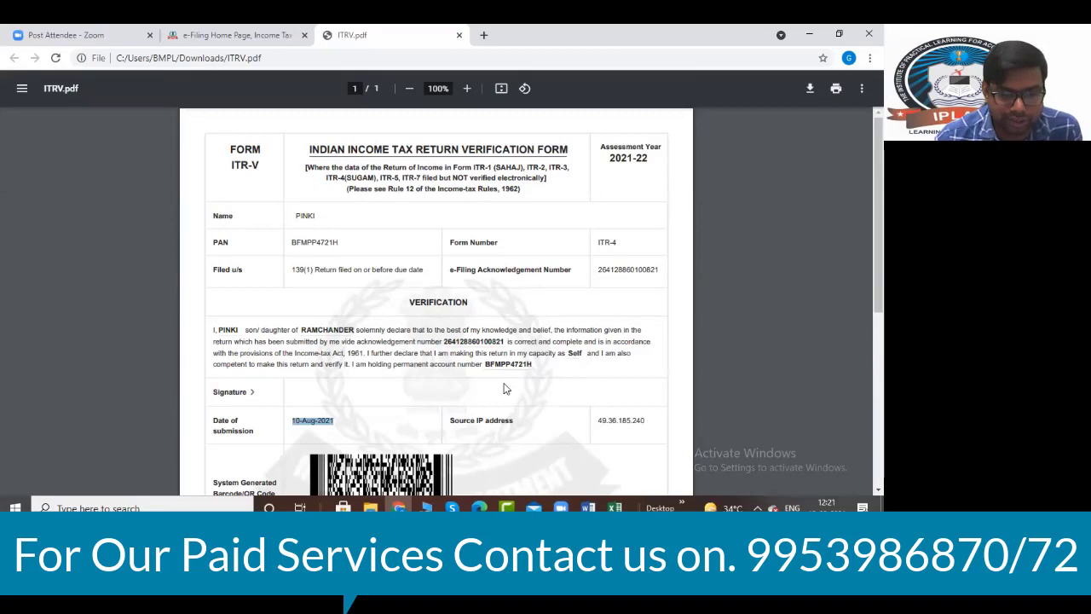
scroll(504, 389, "down", 3)
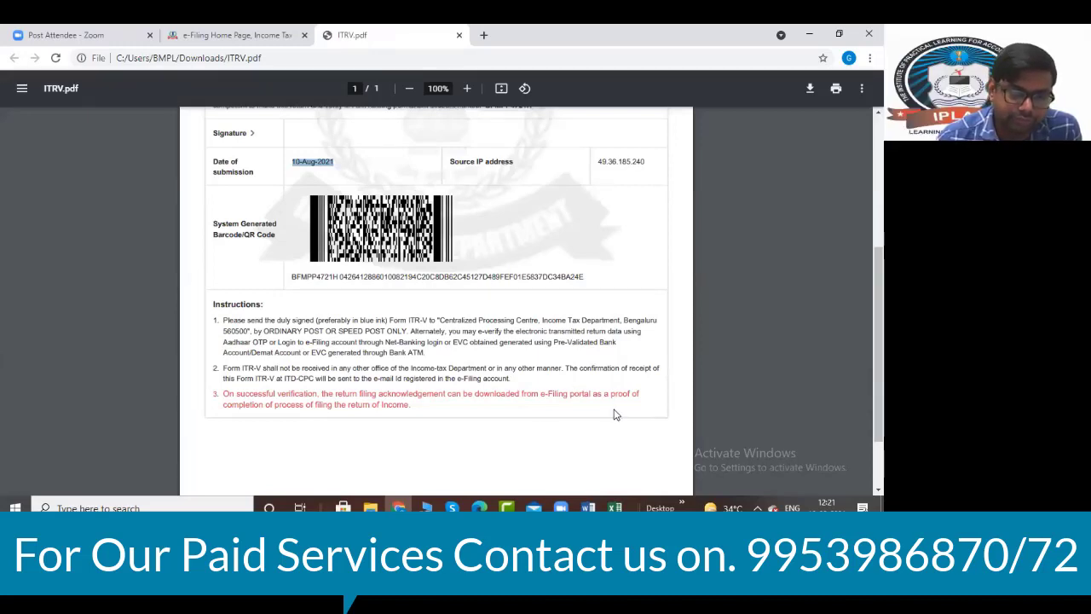
scroll(614, 408, "up", 3)
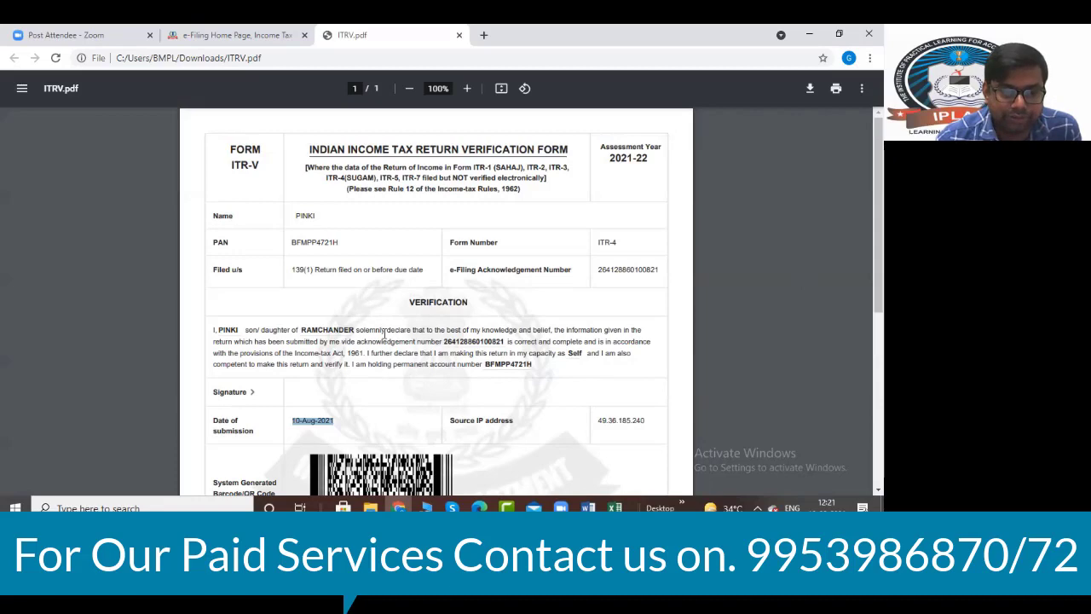
scroll(383, 332, "down", 5)
scroll(382, 329, "up", 5)
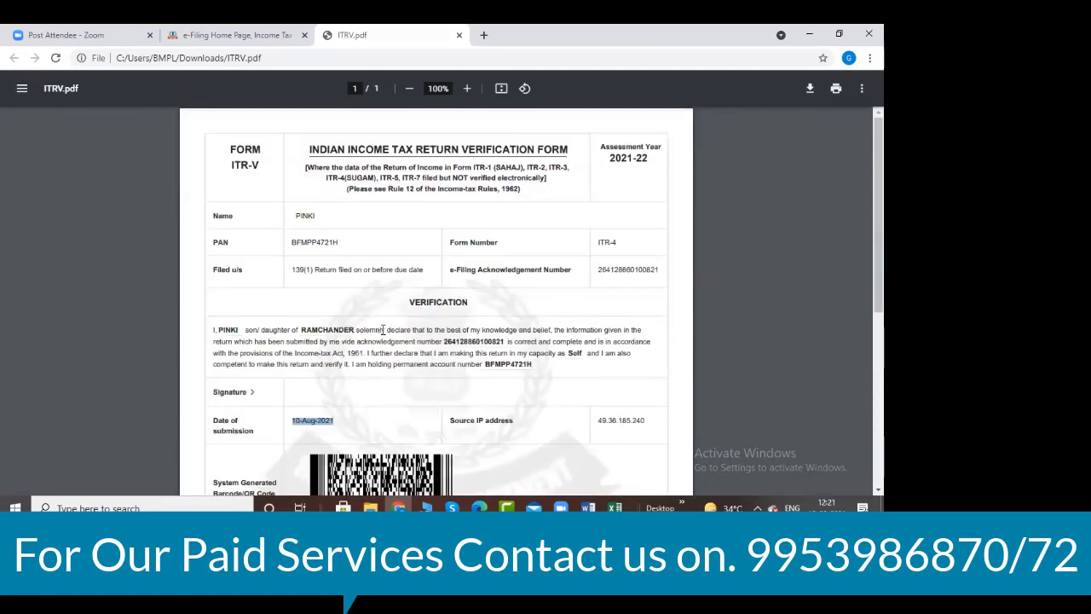
scroll(453, 328, "down", 5)
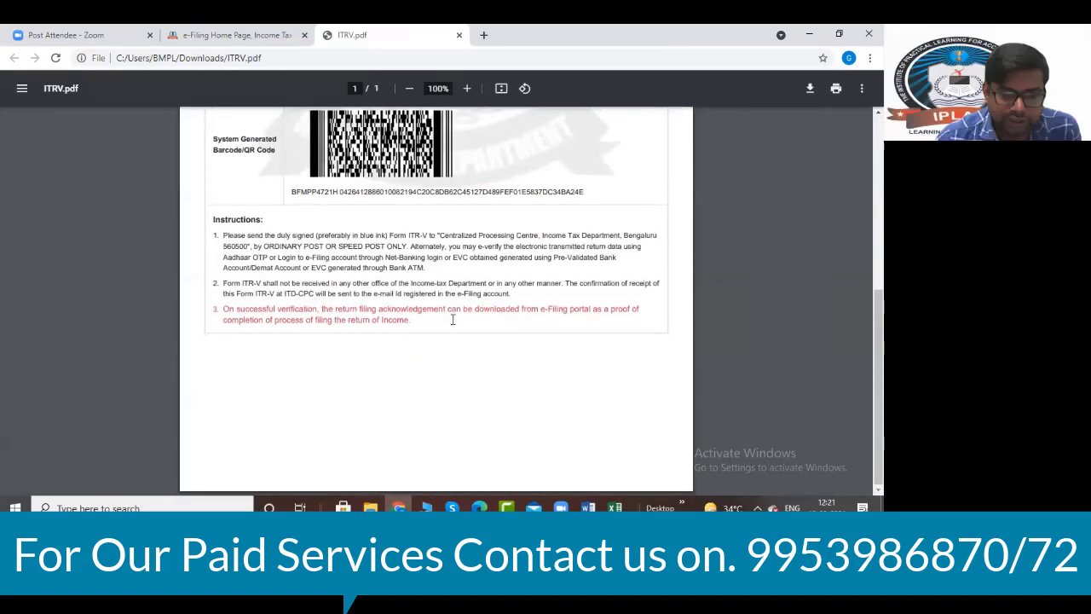
- Look over the ITR-V once more, from the filing details and declaration down to the instructions
scroll(541, 309, "up", 2)
scroll(396, 228, "up", 3)
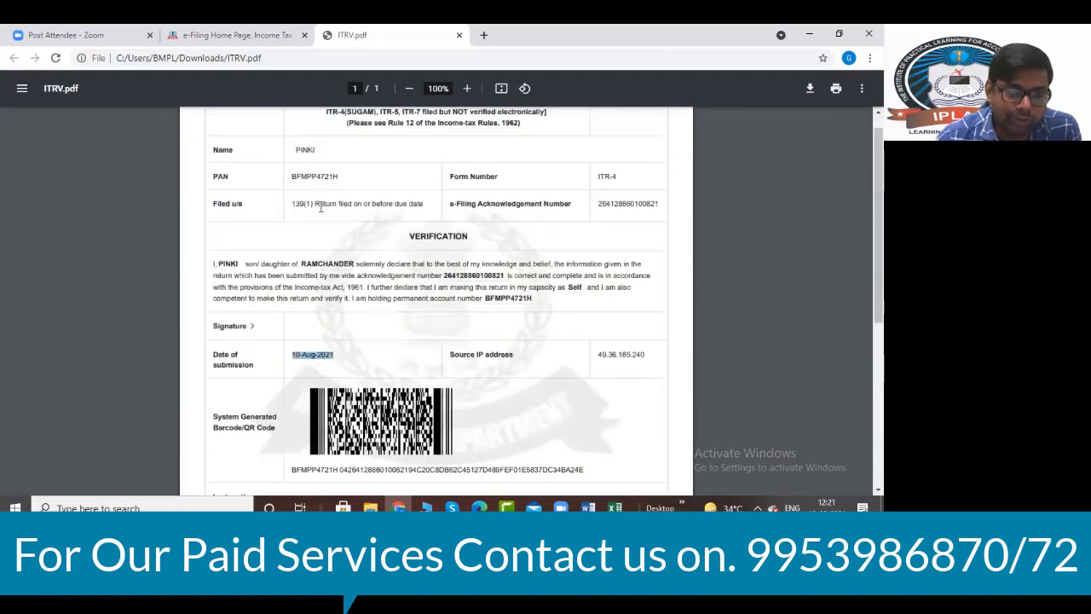
left_click_drag(296, 215, 658, 272)
left_click(432, 268)
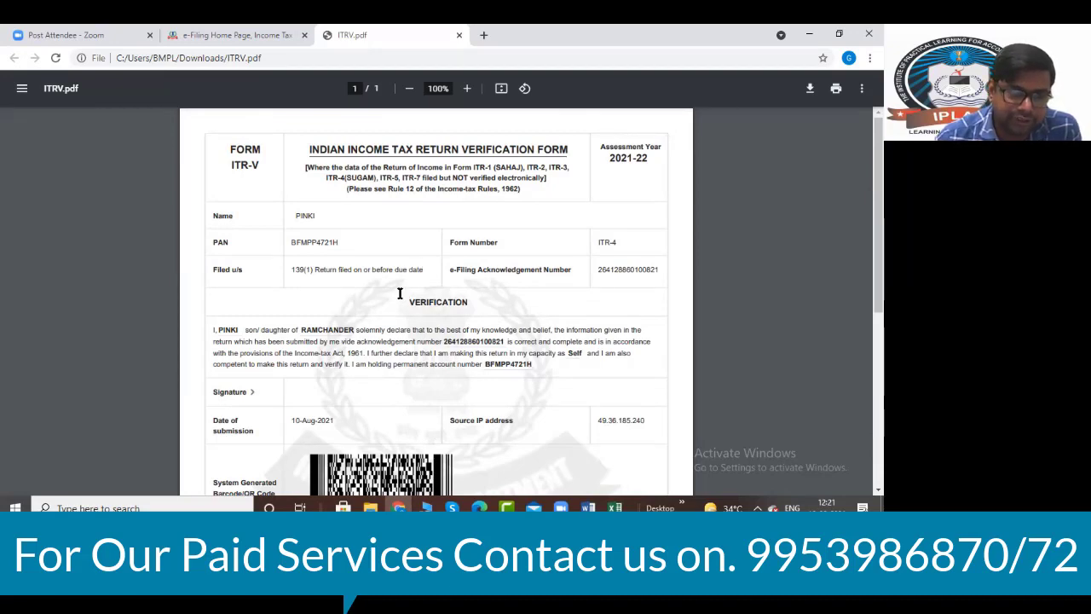
scroll(400, 293, "down", 5)
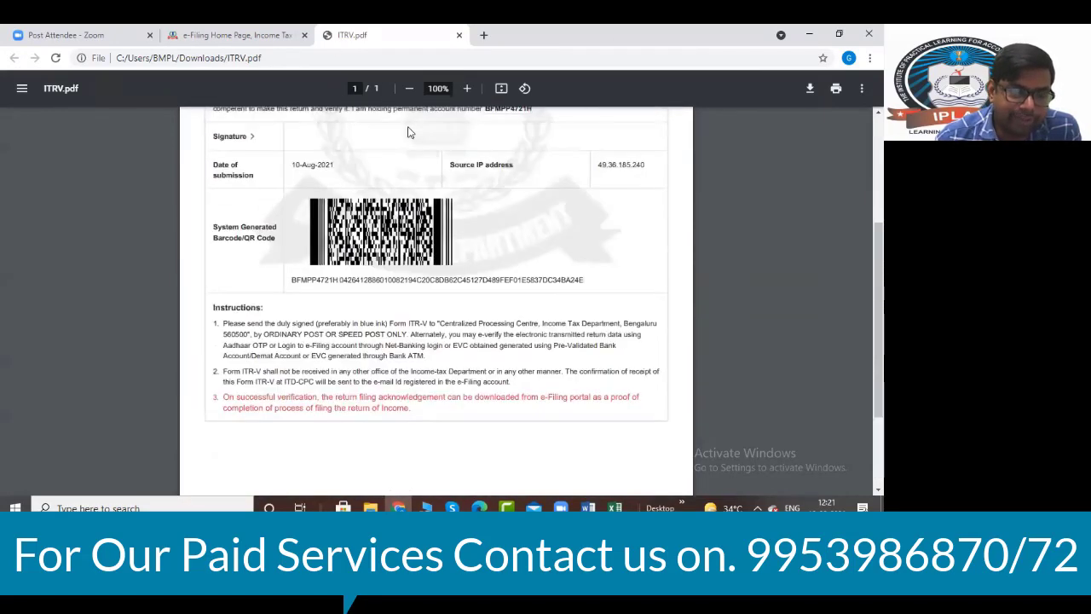
scroll(410, 133, "up", 5)
- Return to the e-Filing portal, open the E-Verify Return page and examine the list of returns awaiting verification
left_click(256, 37)
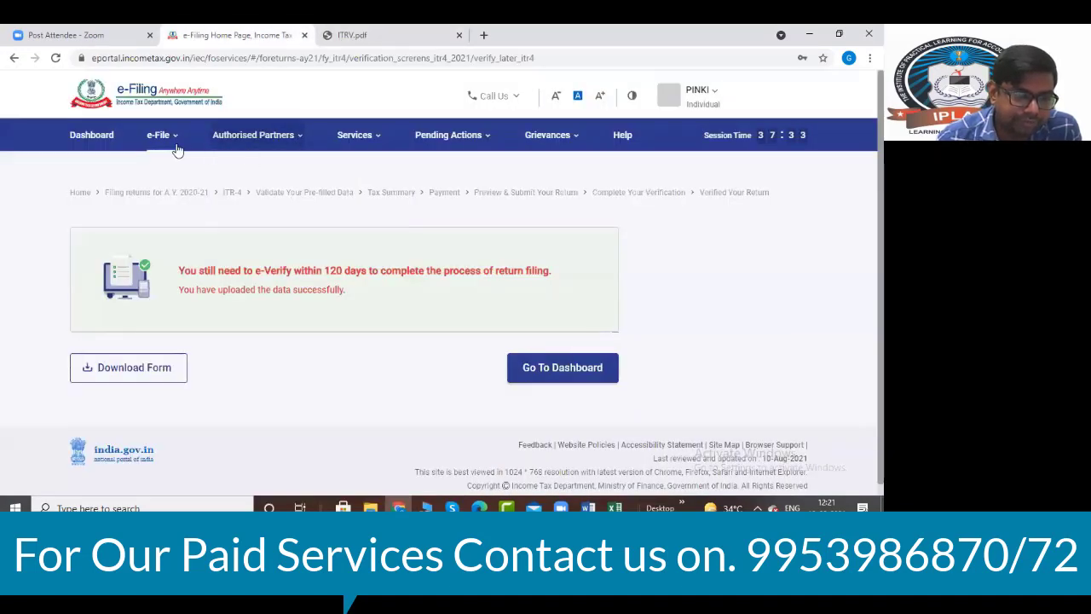
mouse_move(176, 147)
mouse_move(278, 156)
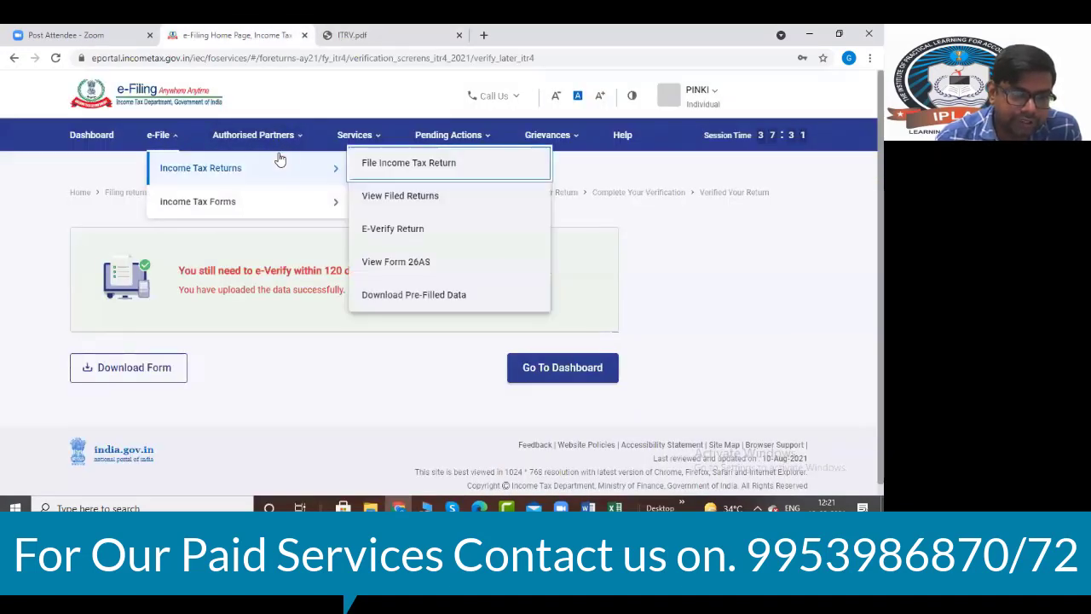
left_click(384, 231)
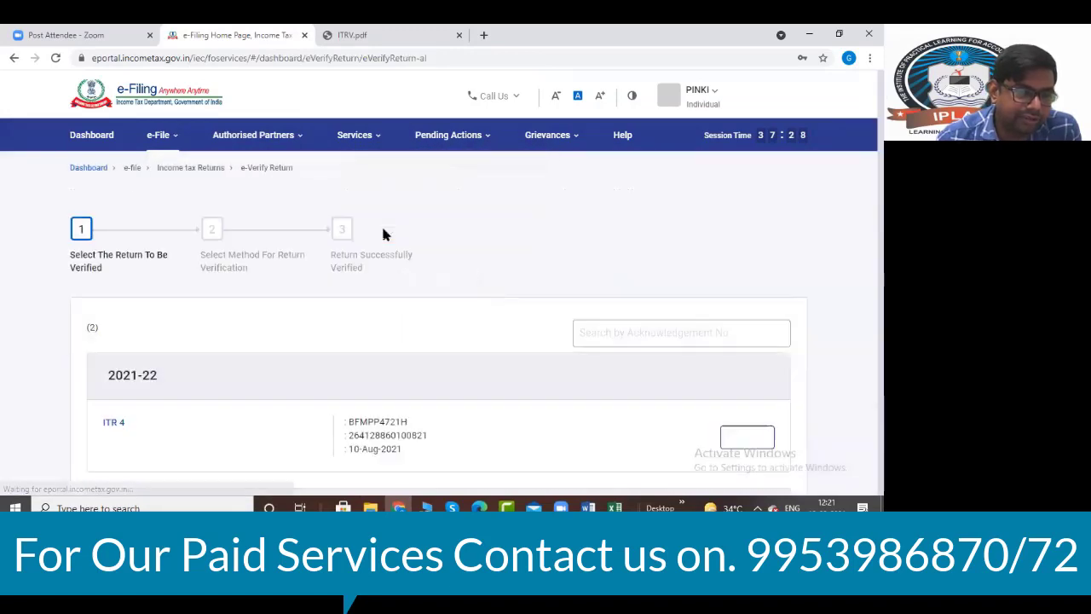
scroll(364, 186, "down", 2)
scroll(365, 186, "down", 2)
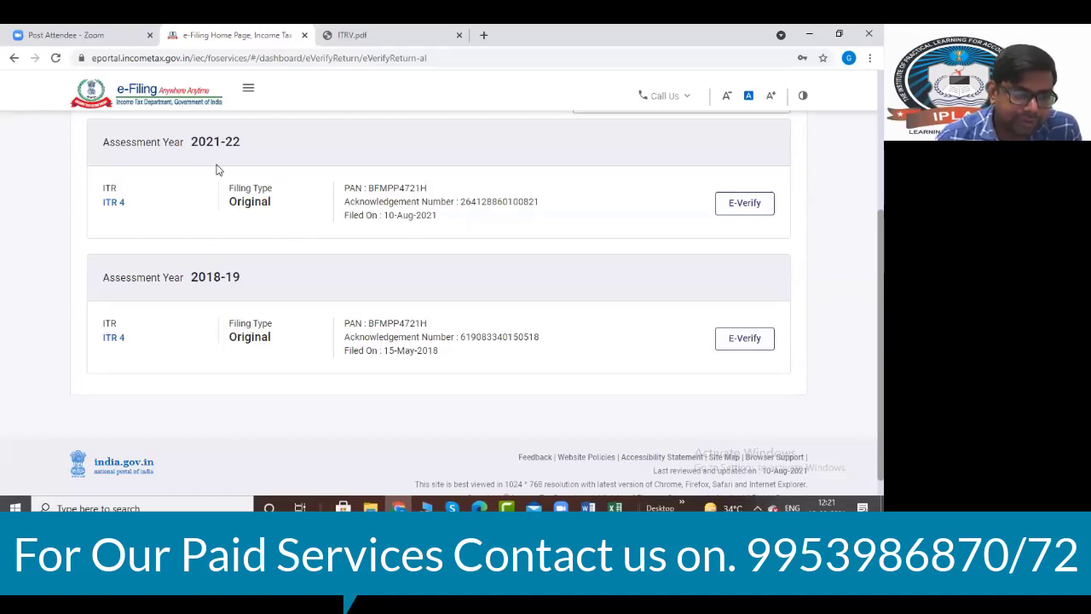
scroll(217, 170, "up", 1)
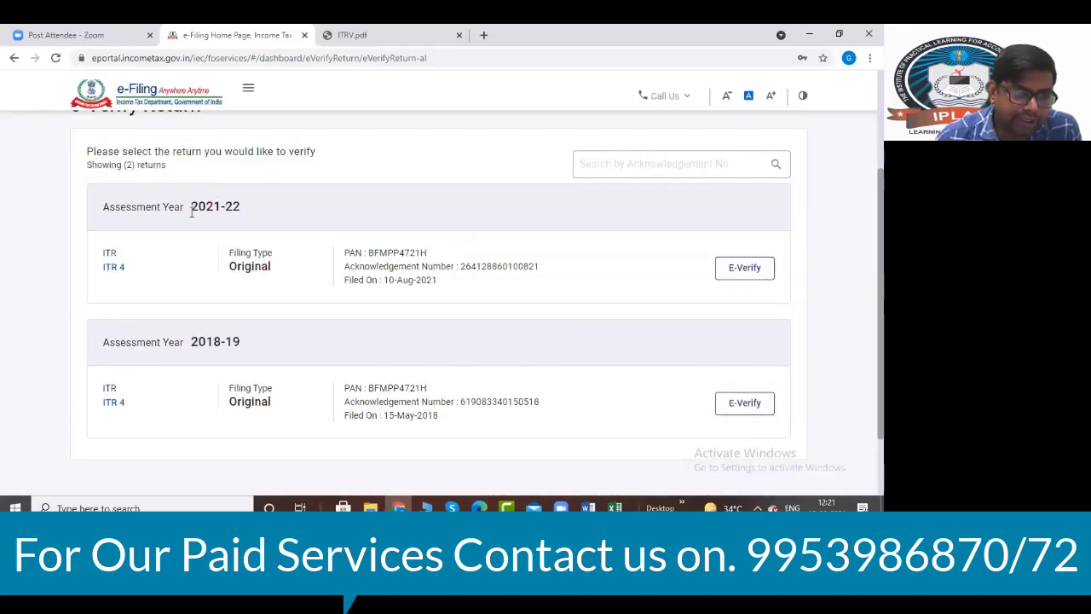
- Start e-verification of the A.Y. 2021-22 ITR-4, look through the verification methods and go back to the return list
left_click(743, 271)
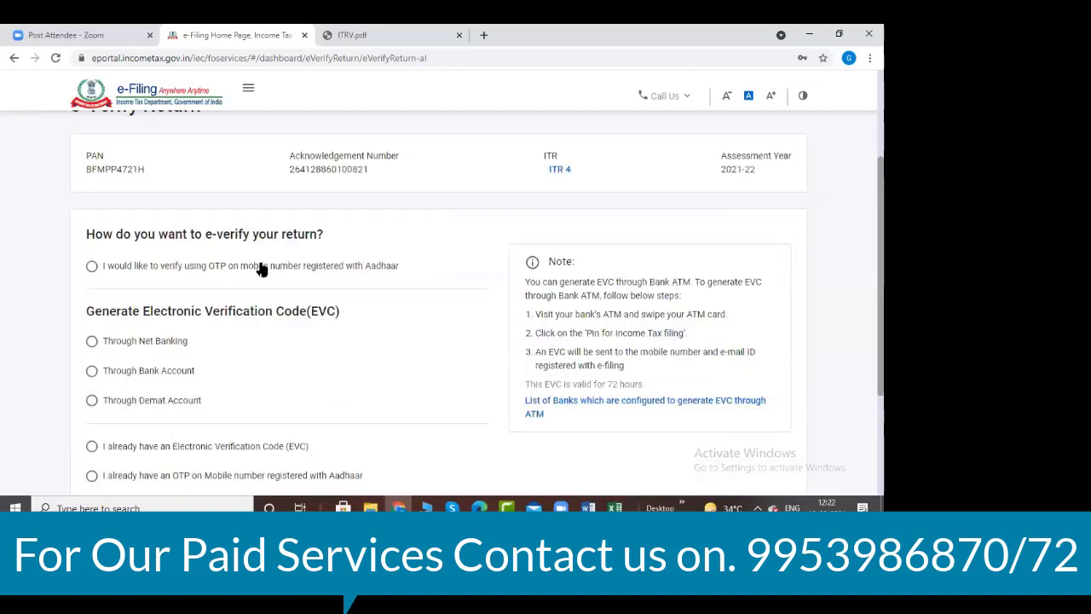
scroll(262, 269, "down", 3)
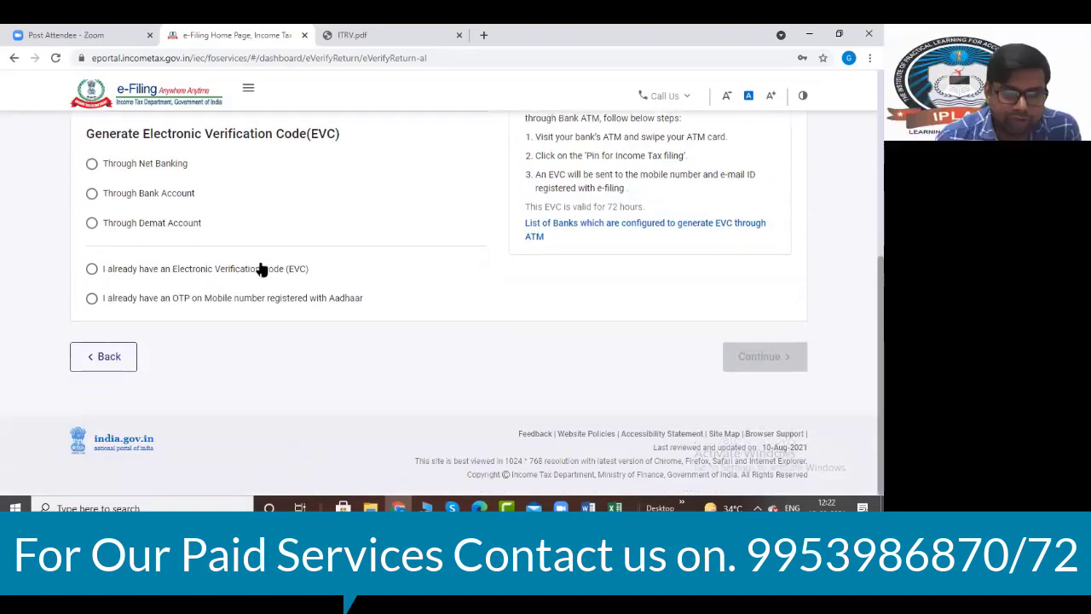
left_click(132, 362)
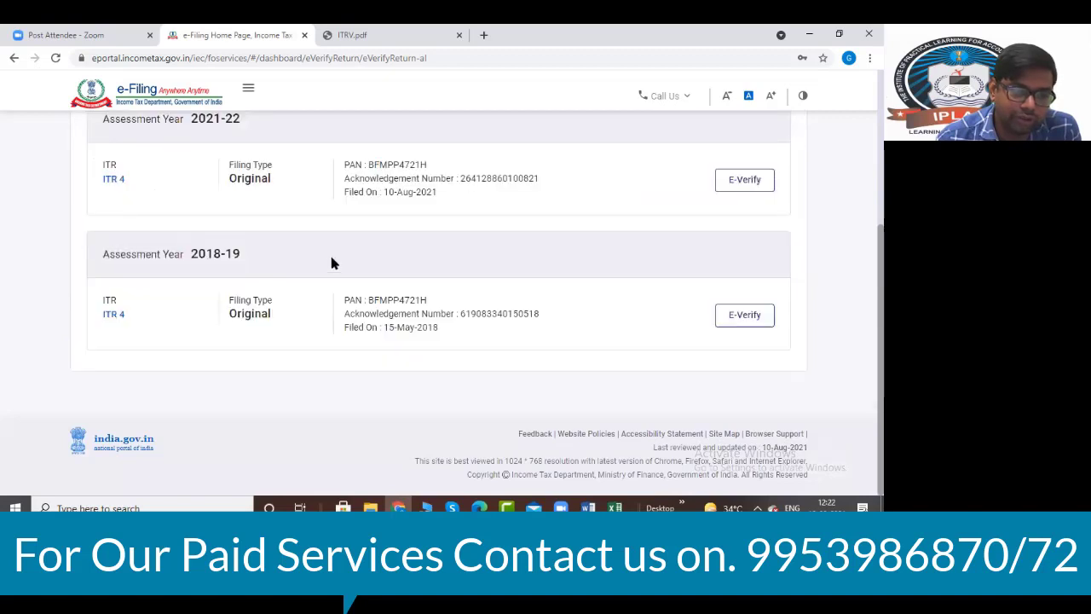
- Try to open the ITR 4 of Assessment Year 2018-19 from the e-Verify list and compare the listed entries
left_click(115, 315)
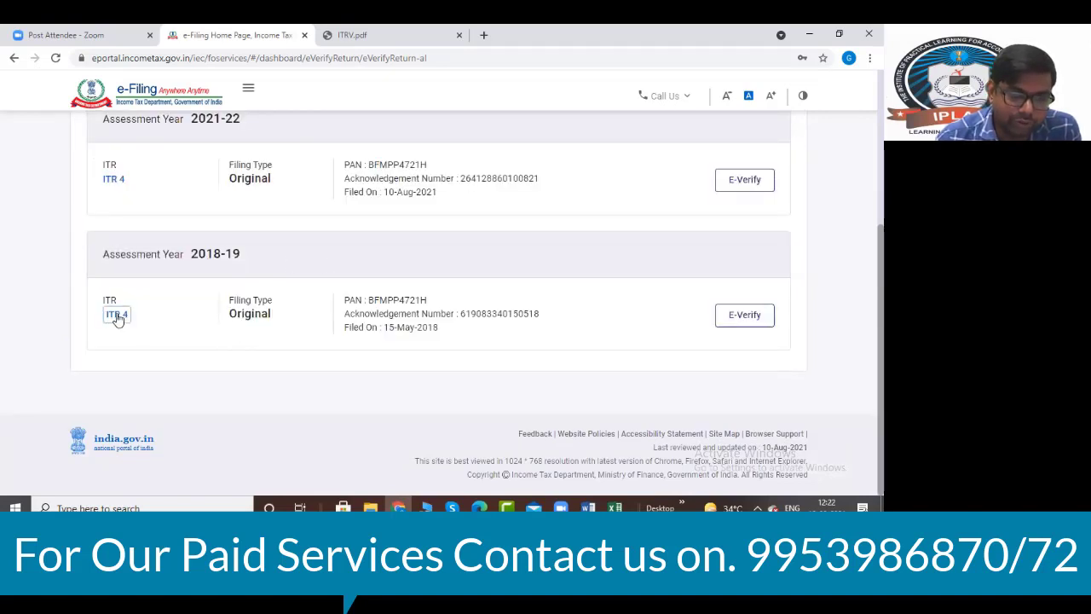
scroll(254, 356, "up", 1)
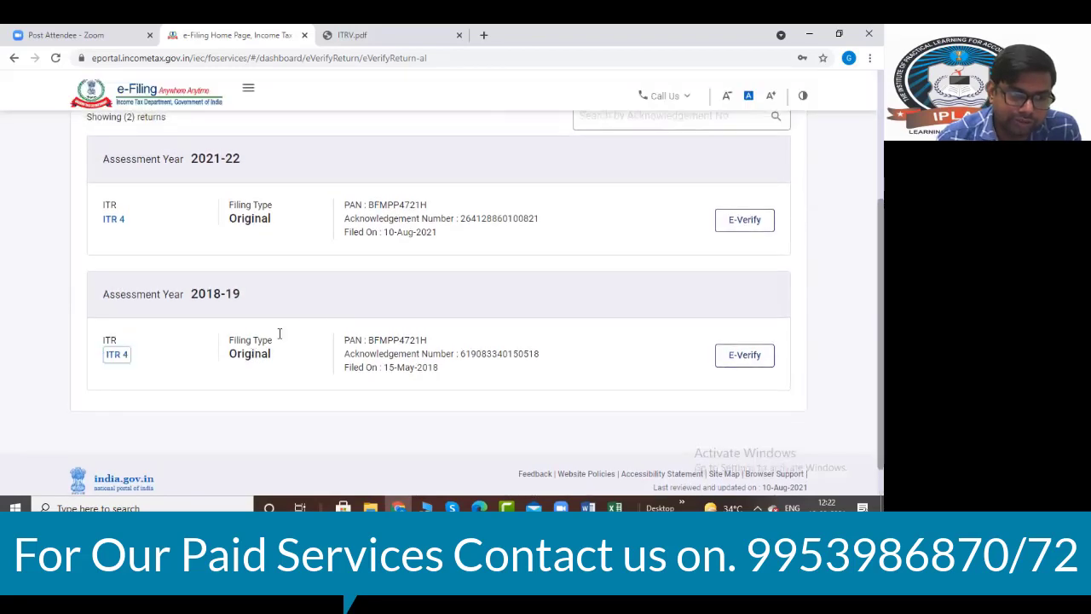
scroll(261, 360, "up", 1)
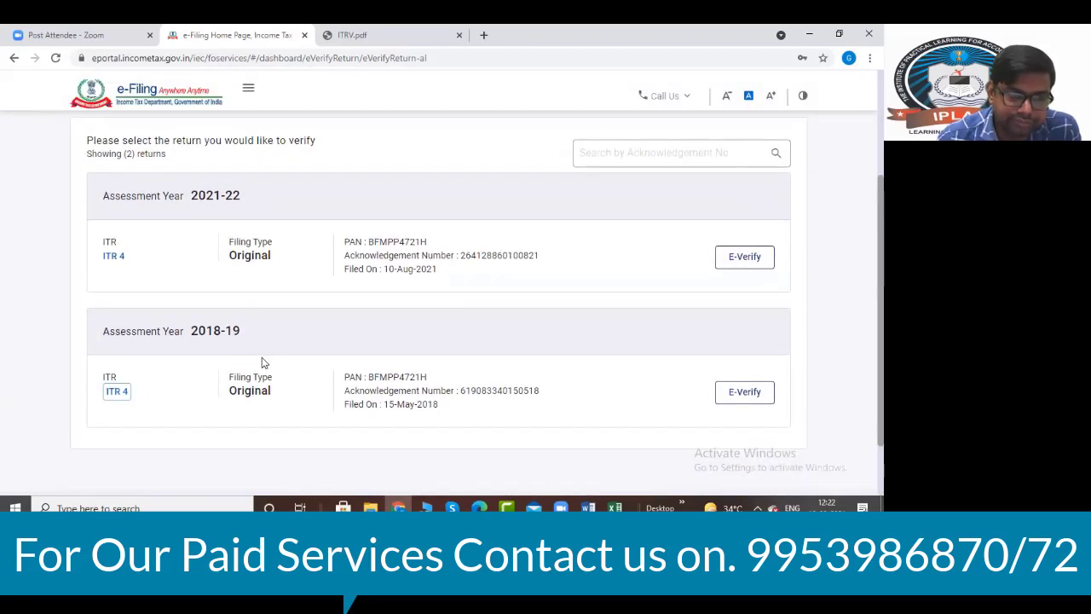
- Open the filed income tax returns and scan the first page of filings with their processing statuses
scroll(405, 325, "up", 5)
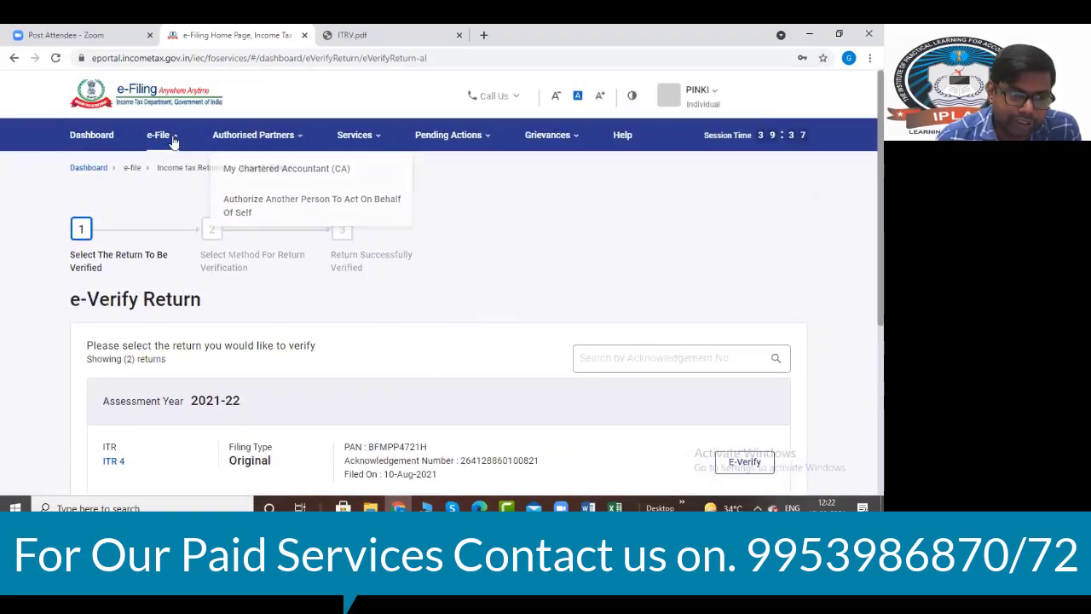
mouse_move(166, 148)
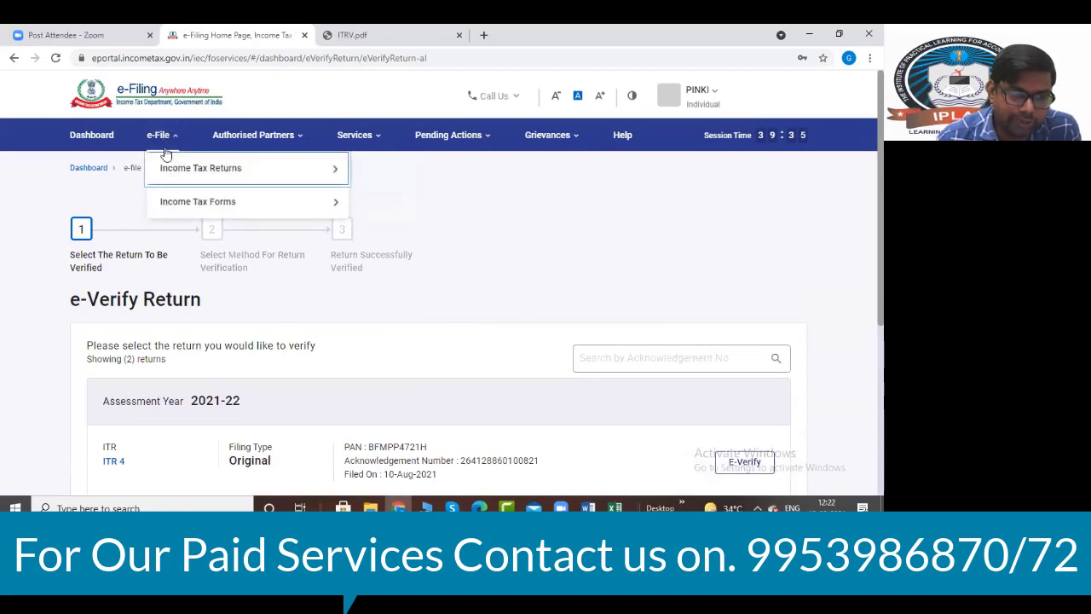
mouse_move(340, 172)
left_click(397, 198)
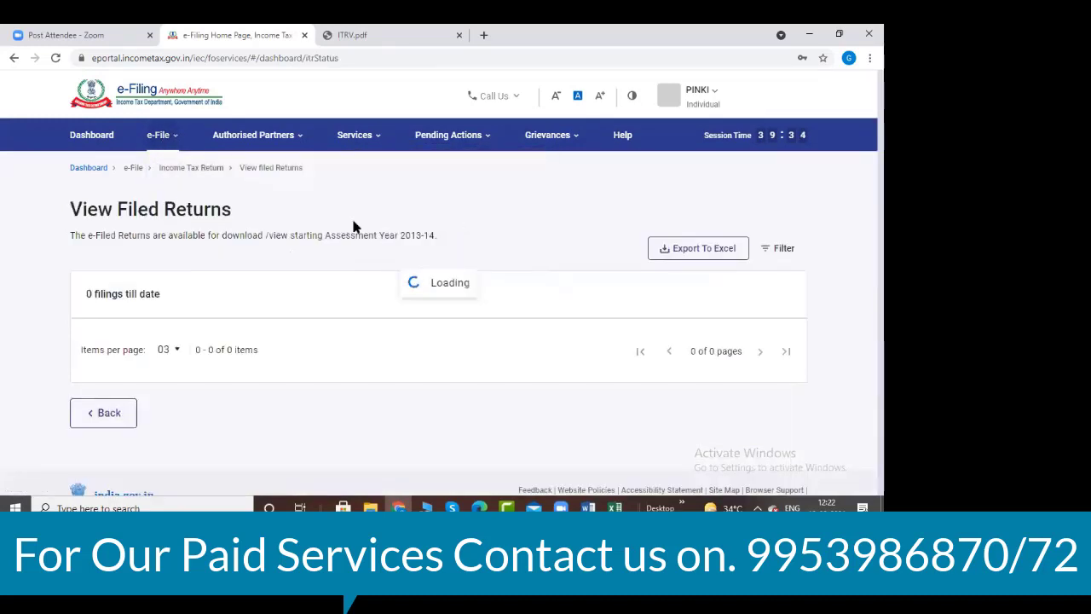
scroll(284, 228, "down", 5)
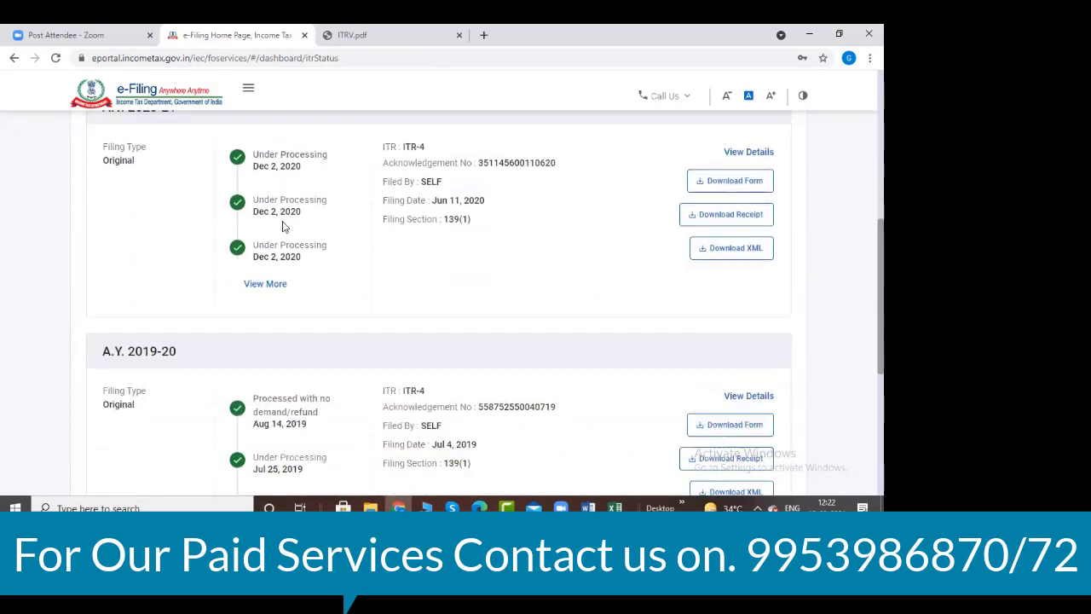
scroll(284, 228, "down", 4)
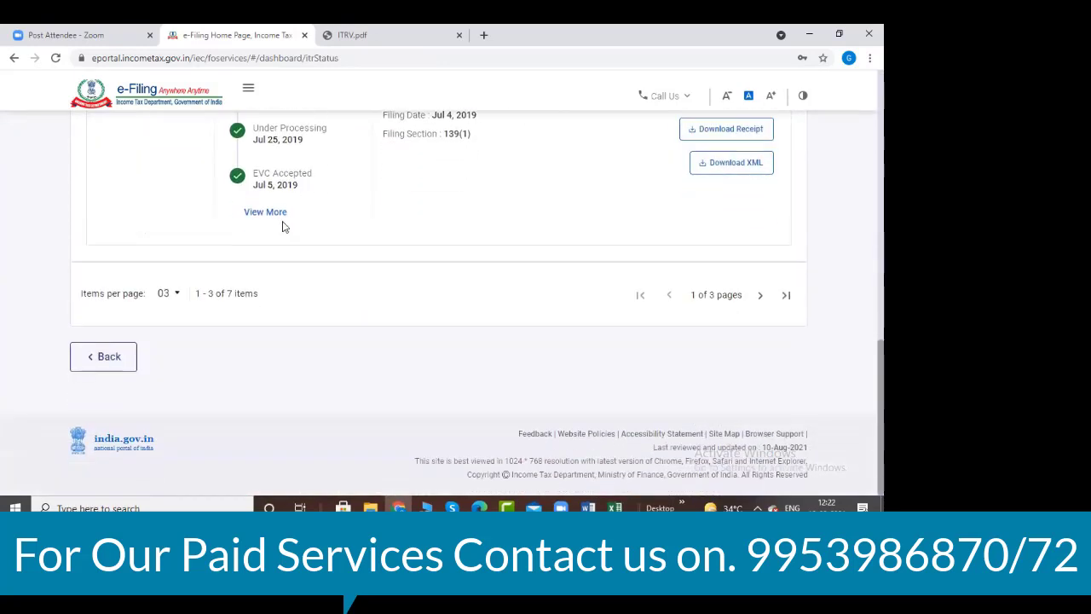
- Page through the older filed returns to the last page, then back to the A.Y. 2018-19 filing
left_click(785, 296)
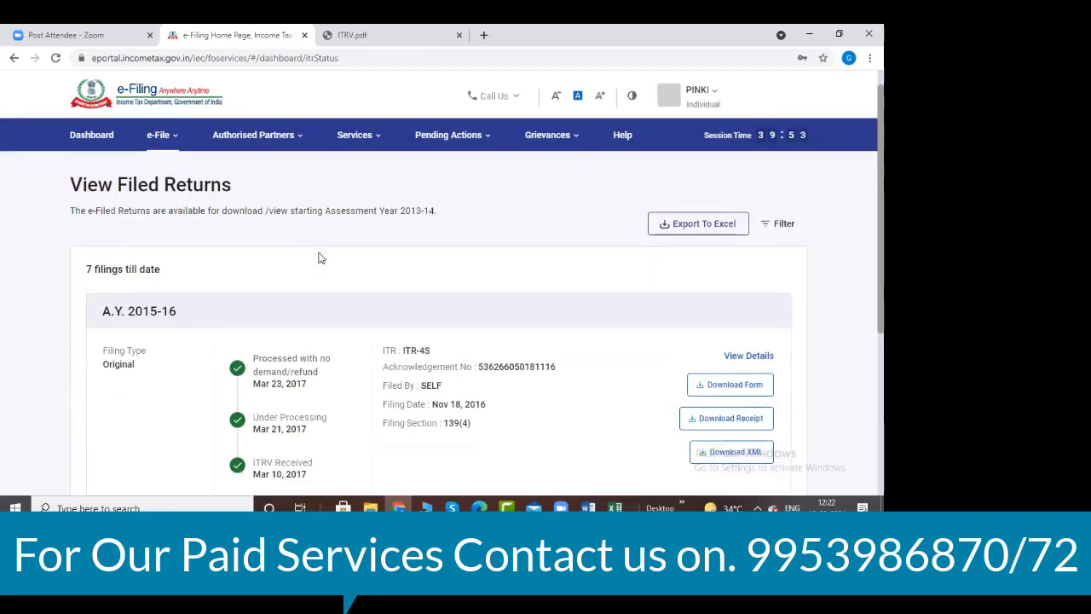
scroll(319, 258, "down", 5)
scroll(320, 258, "down", 1)
left_click(673, 295)
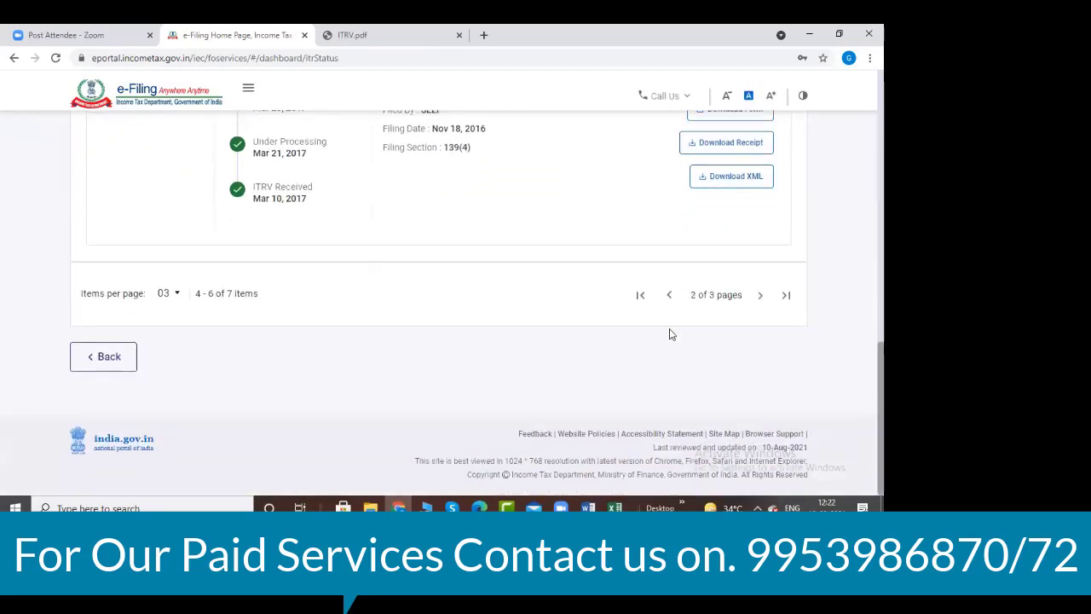
scroll(353, 271, "up", 3)
scroll(354, 271, "up", 2)
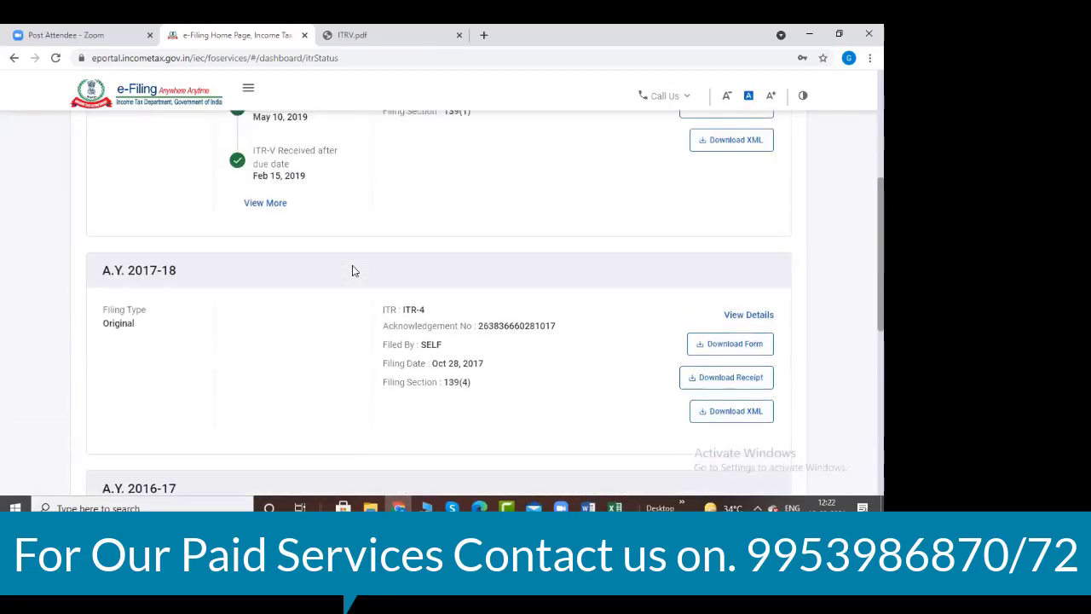
scroll(354, 271, "up", 2)
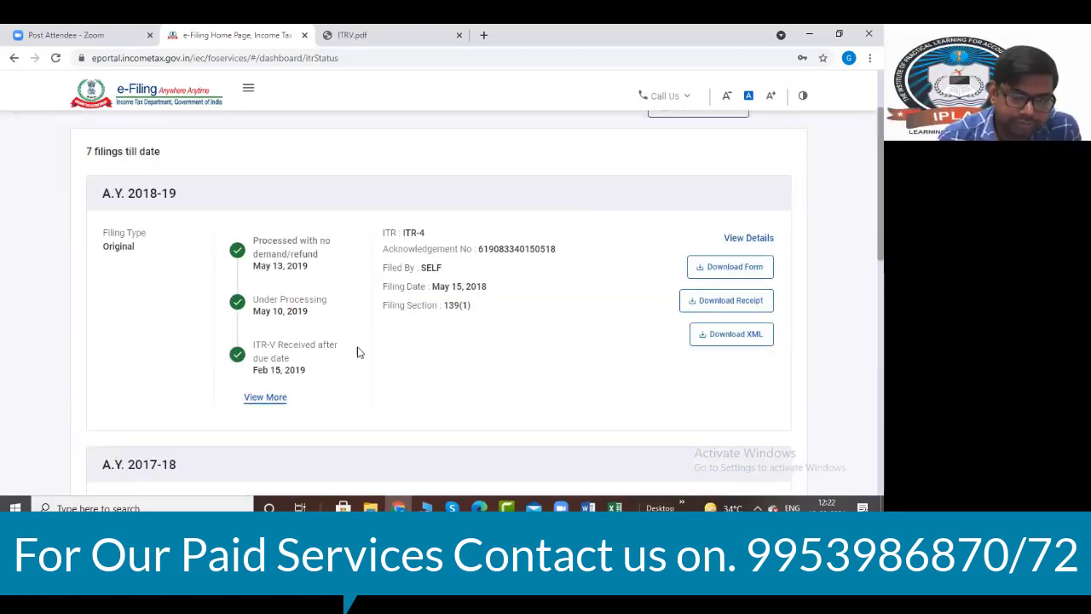
- Download the A.Y. 2018-19 ITR-4 form, skim through its PDF pages and close it
left_click(719, 269)
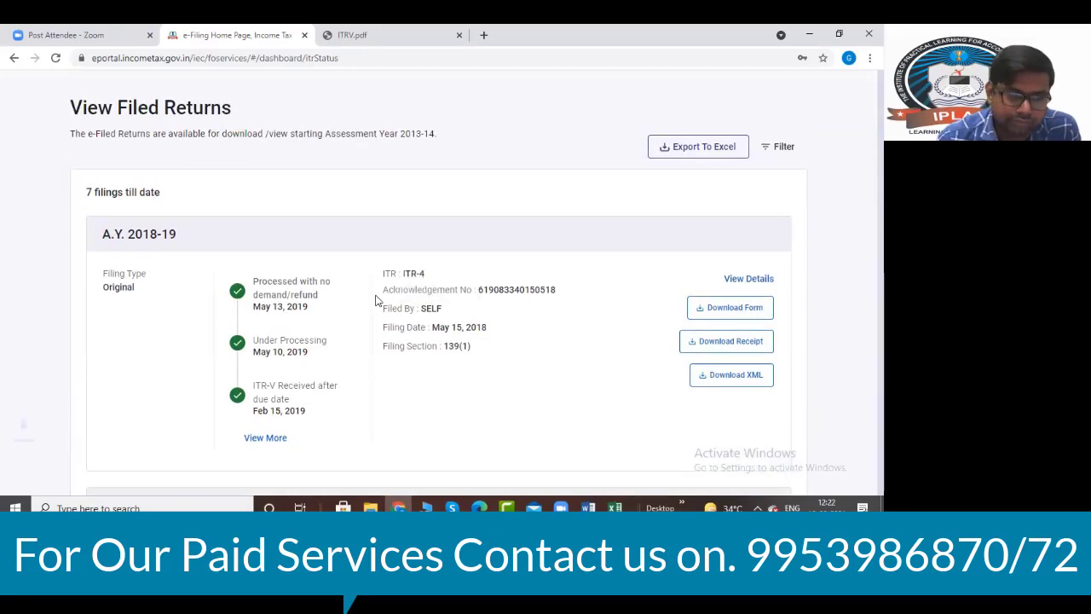
left_click(77, 477)
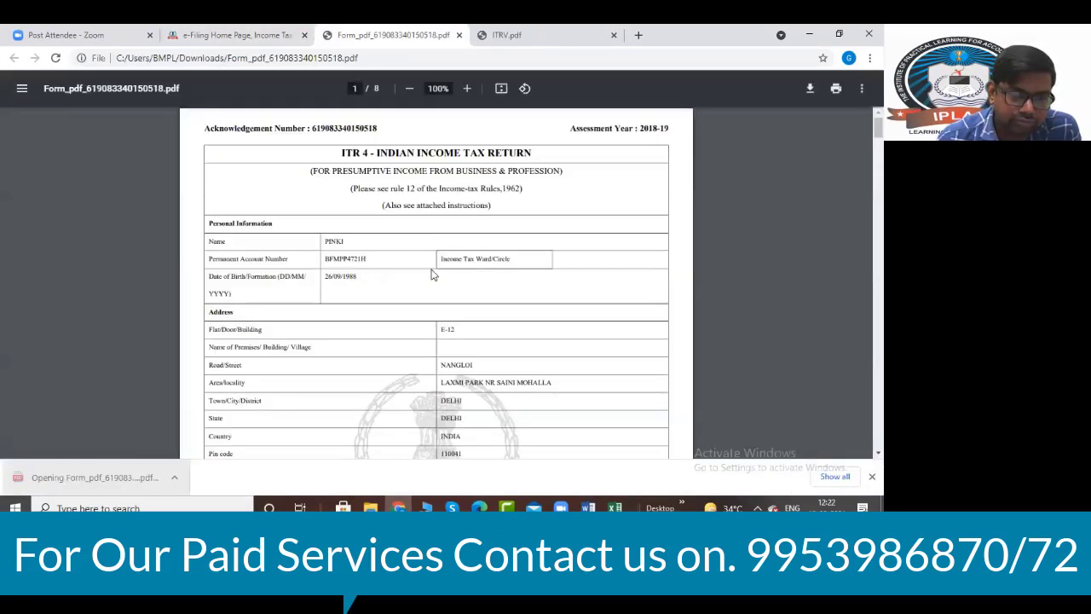
scroll(424, 265, "down", 15)
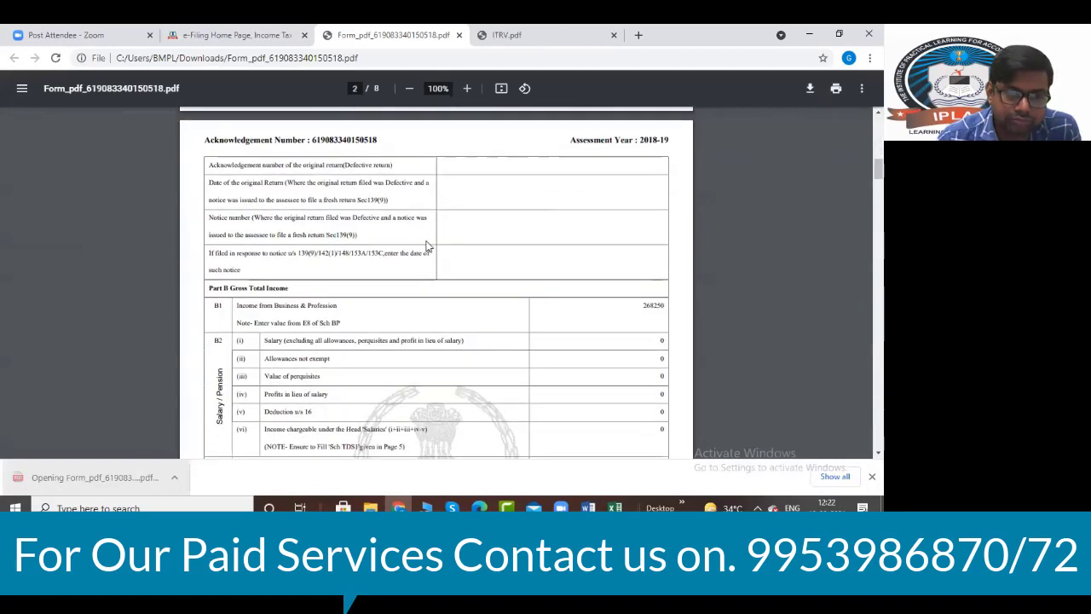
scroll(428, 245, "down", 10)
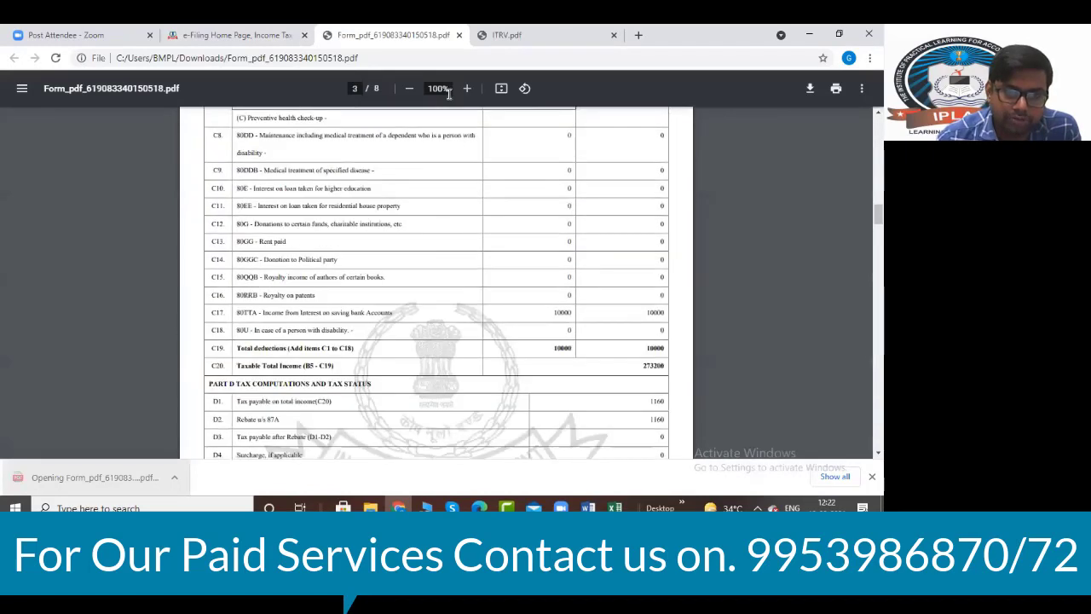
scroll(448, 226, "down", 20)
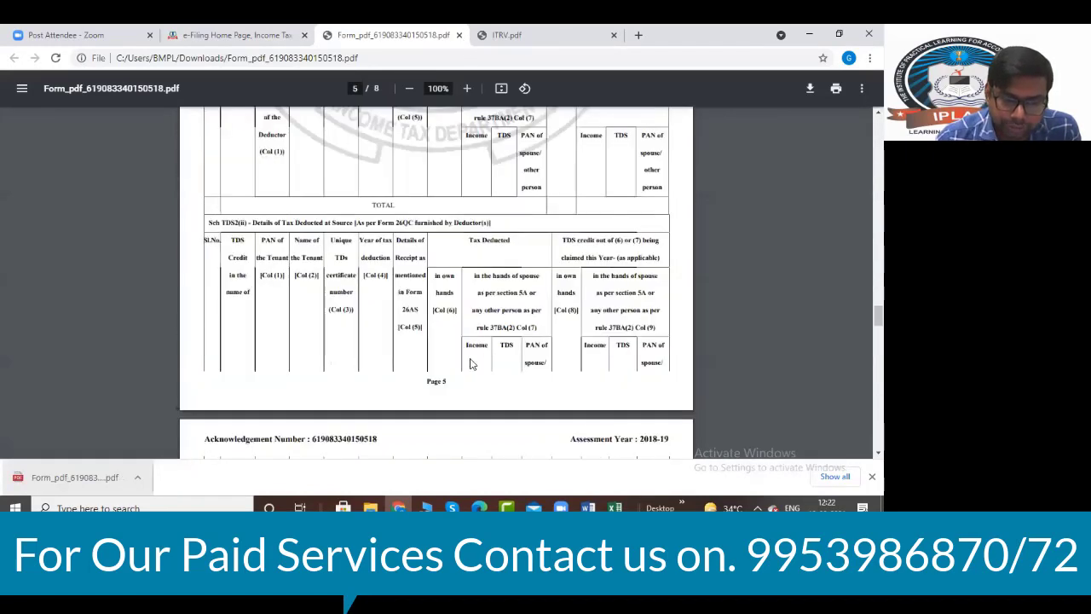
scroll(714, 356, "down", 20)
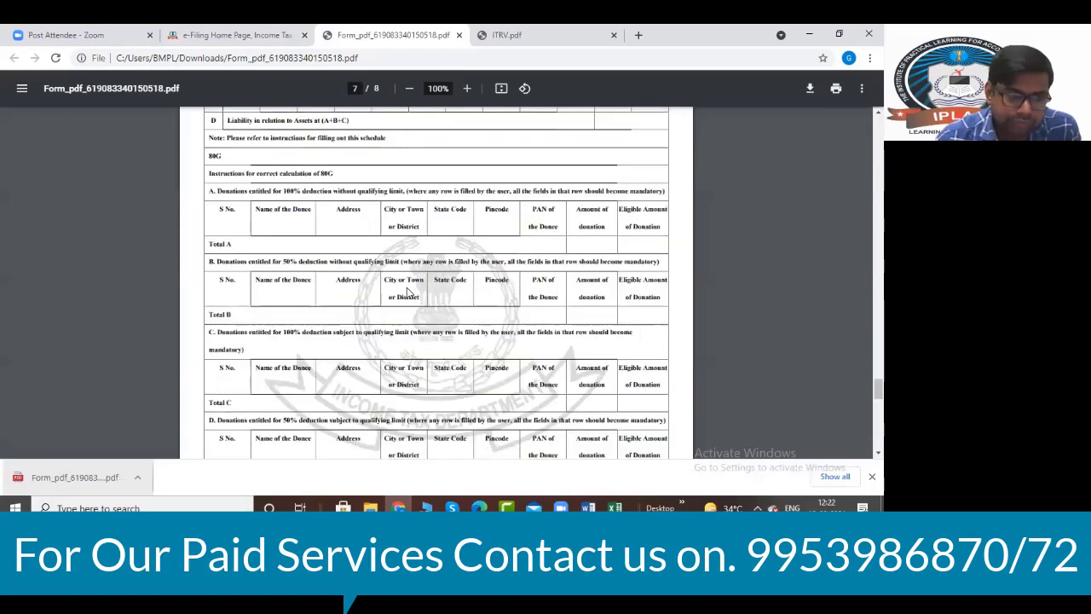
key("ctrl+w")
- Download the A.Y. 2018-19 receipt, open the PDF and read through its income computation, verification and posting instructions
left_click(727, 342)
left_click(58, 480)
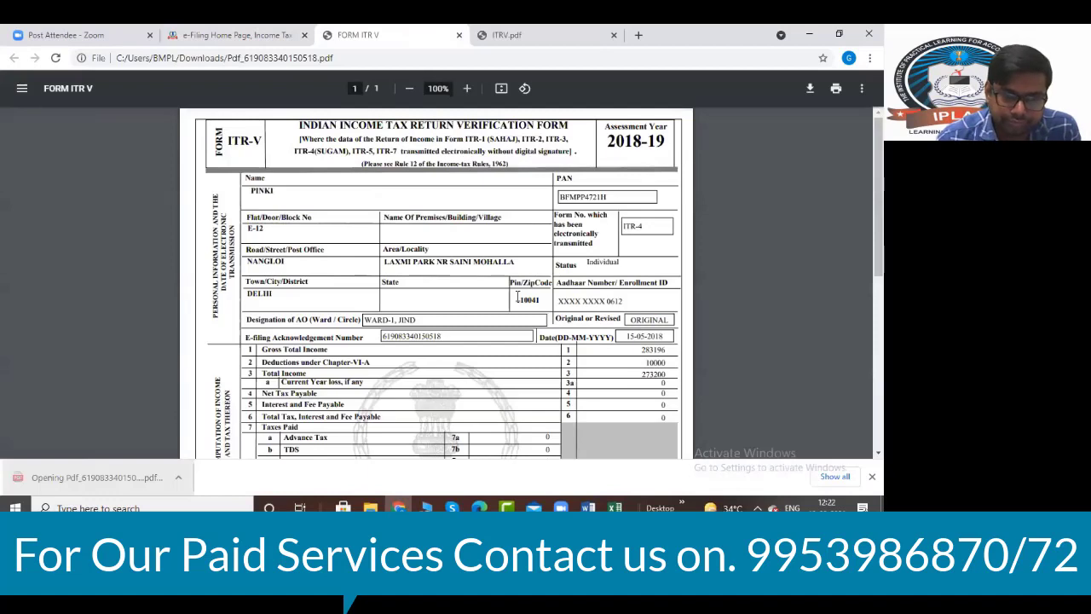
scroll(517, 297, "down", 5)
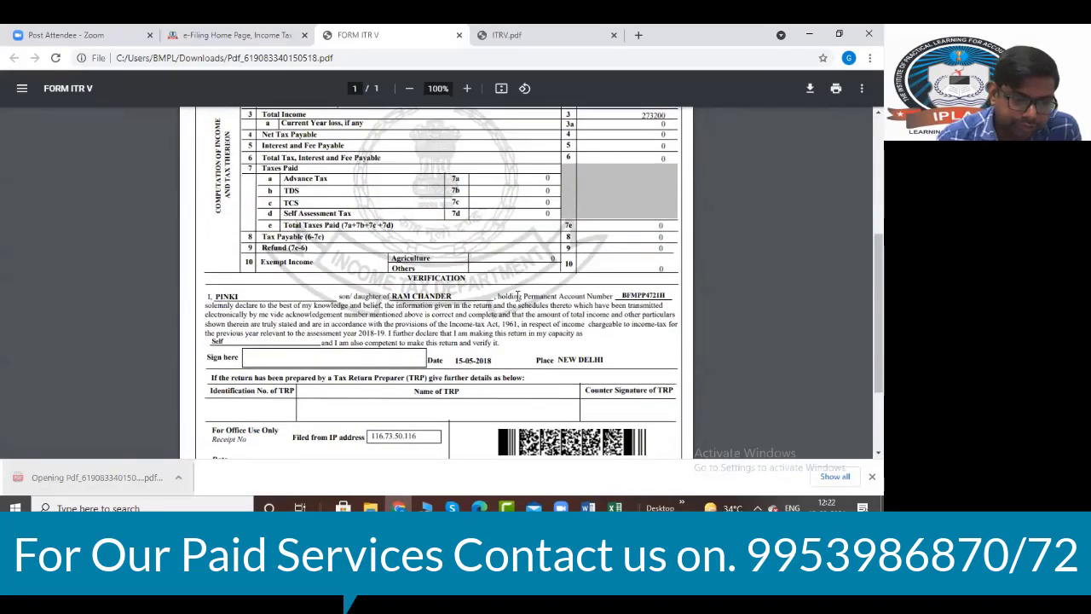
scroll(517, 296, "down", 3)
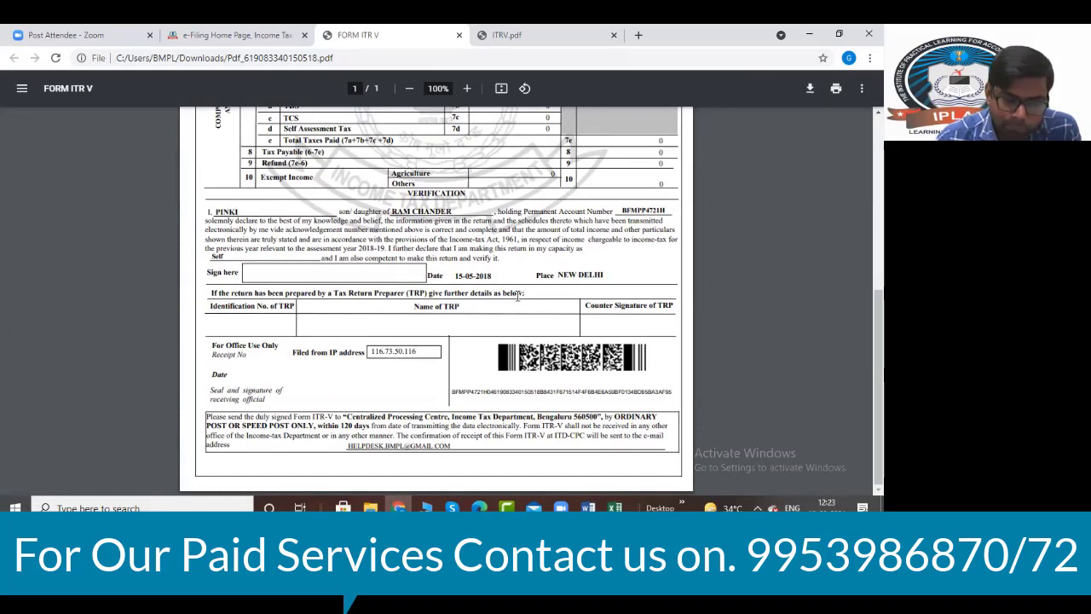
scroll(517, 296, "up", 5)
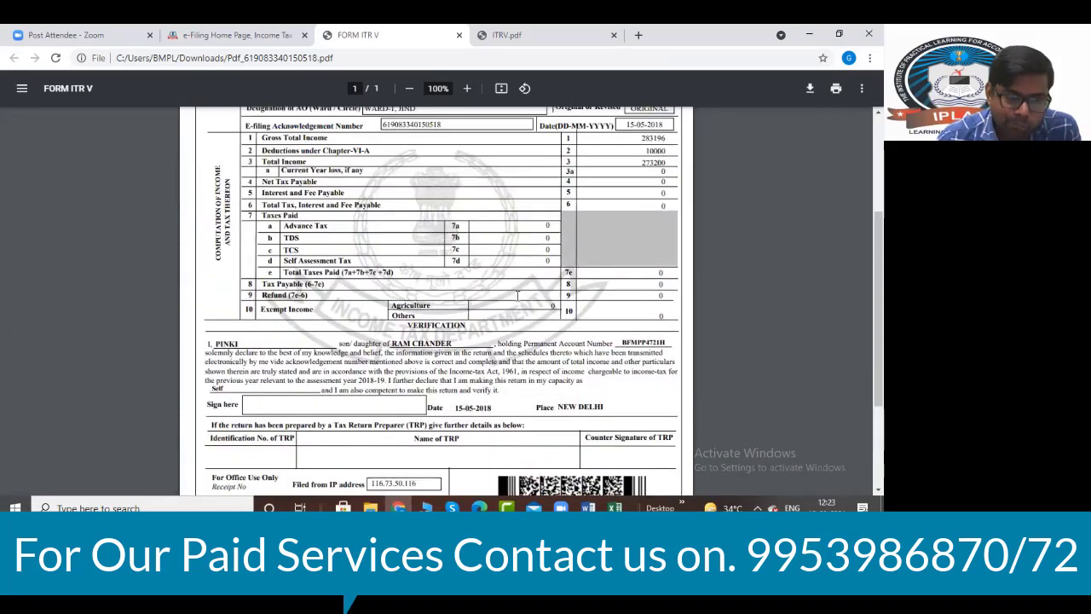
scroll(517, 296, "up", 2)
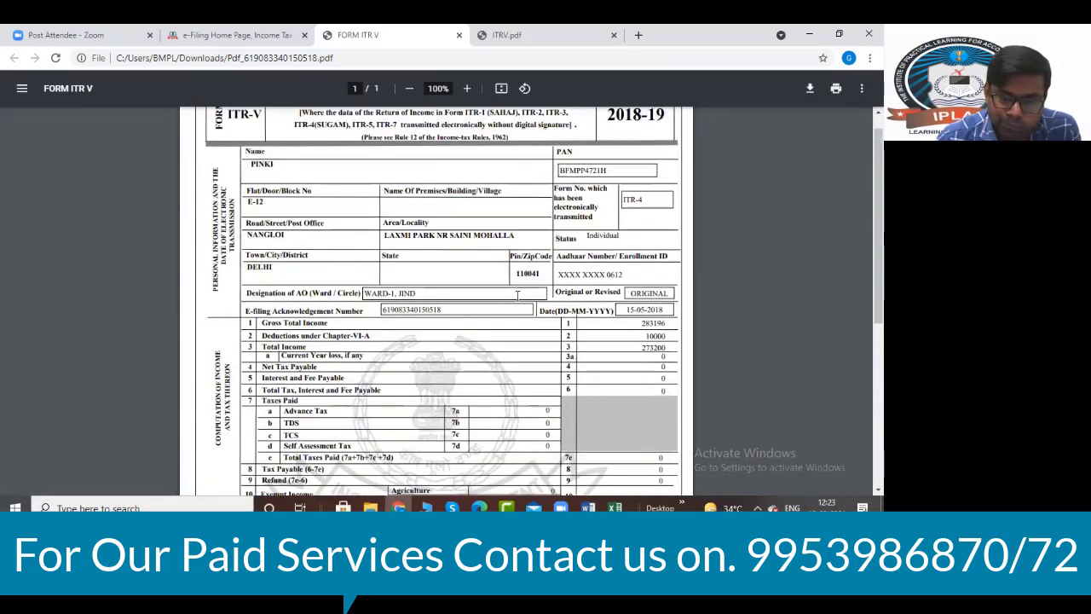
scroll(517, 296, "up", 1)
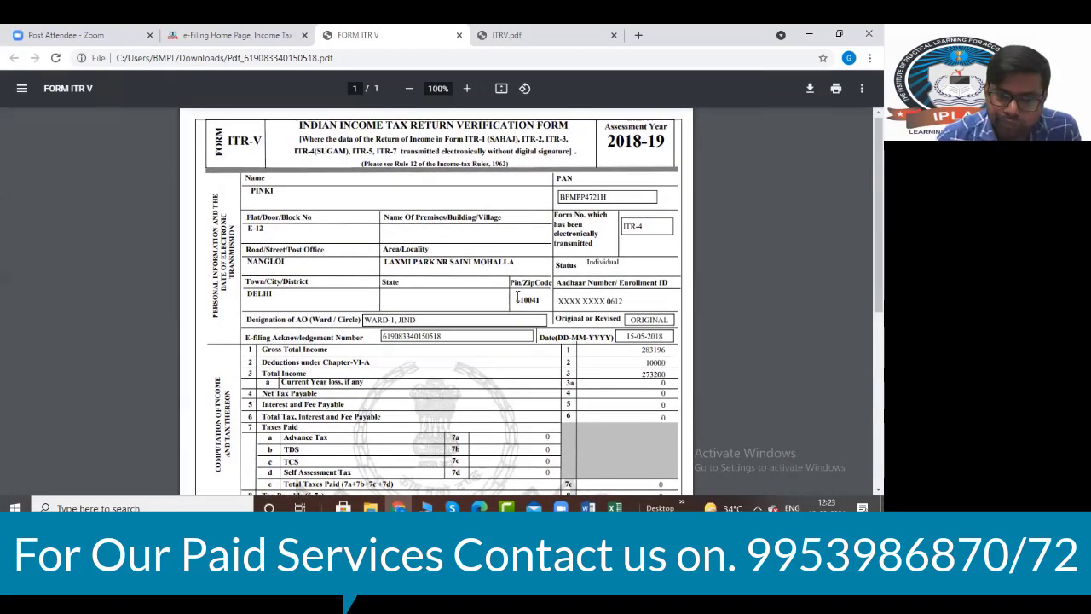
- Review the A.Y. 2018-19 ITR-V from the income computation to the verification and posting instructions, and close the PDF
scroll(516, 296, "down", 2)
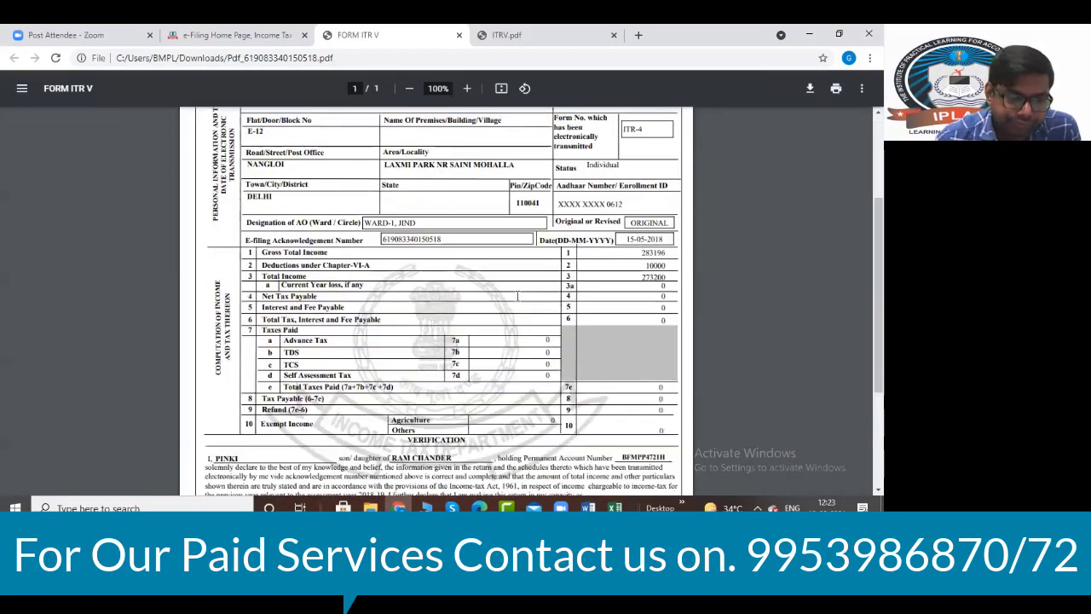
scroll(516, 296, "down", 3)
scroll(516, 296, "down", 2)
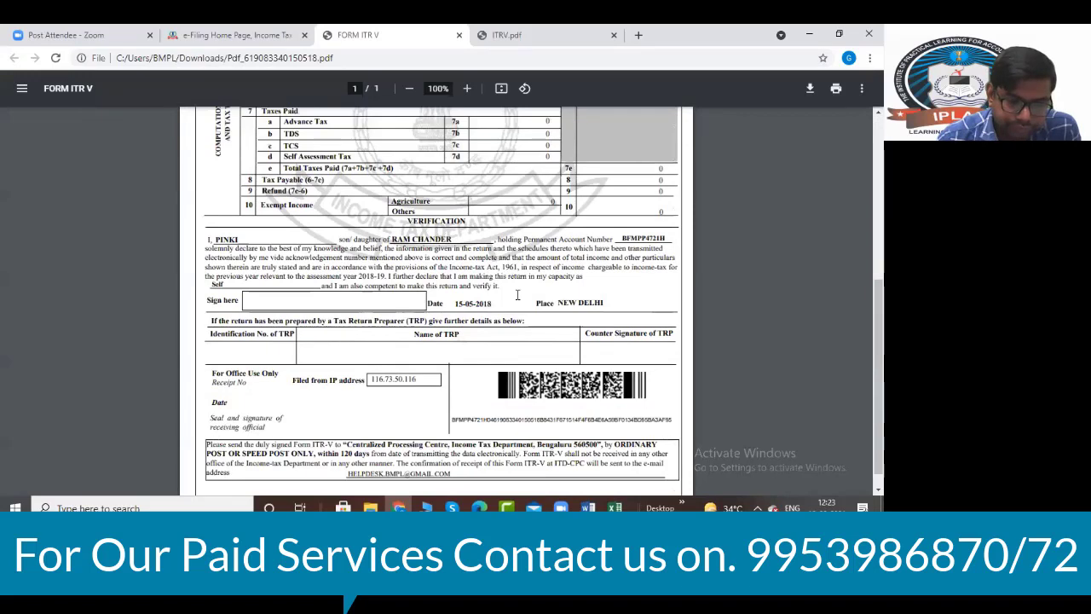
scroll(517, 296, "down", 1)
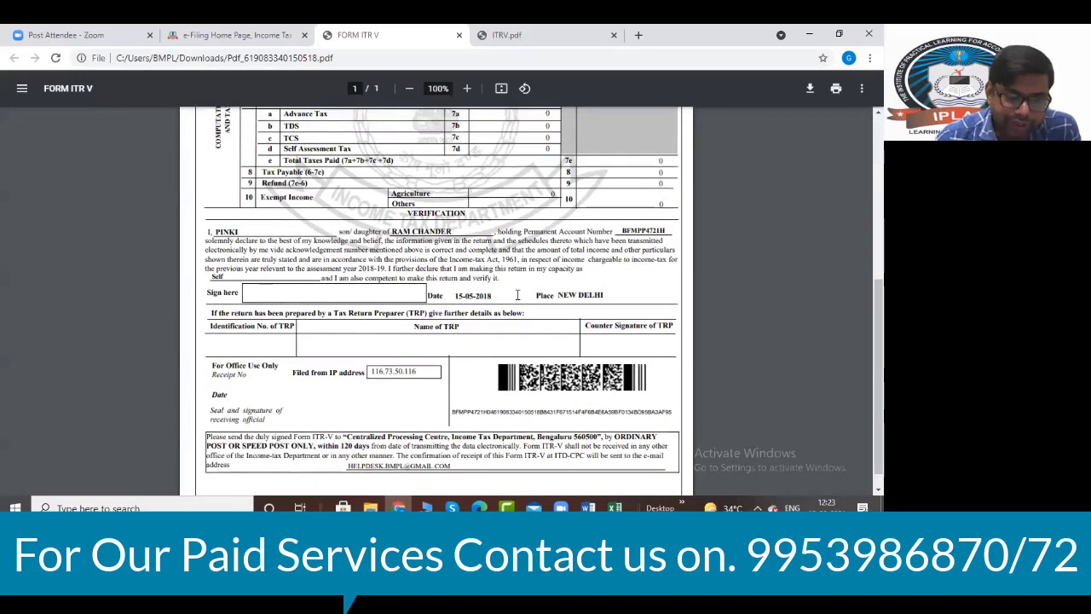
scroll(517, 296, "down", 1)
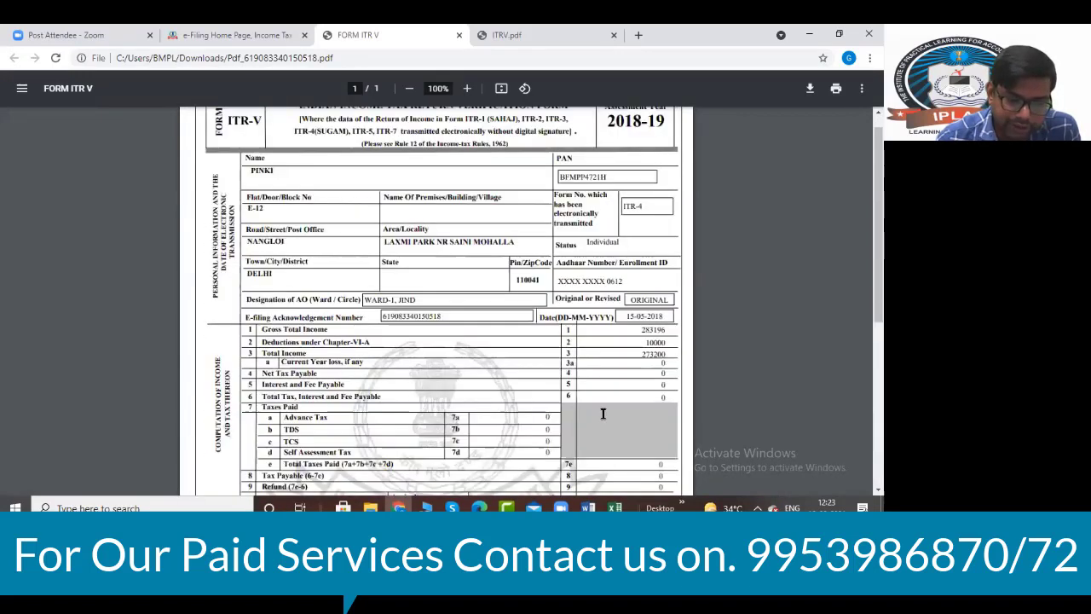
scroll(324, 347, "up", 7)
scroll(410, 324, "down", 7)
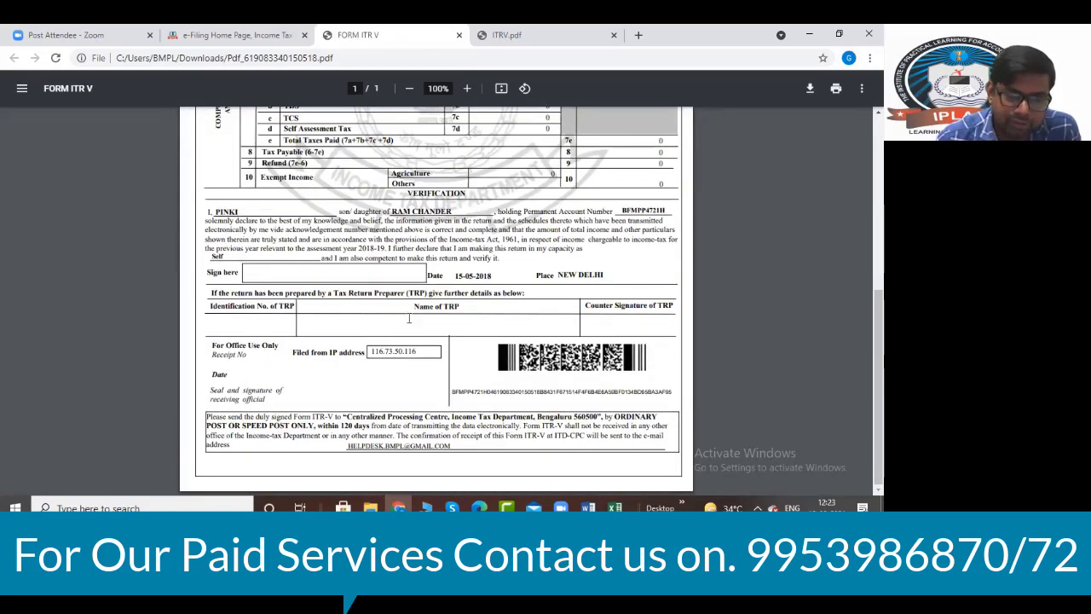
scroll(409, 318, "up", 7)
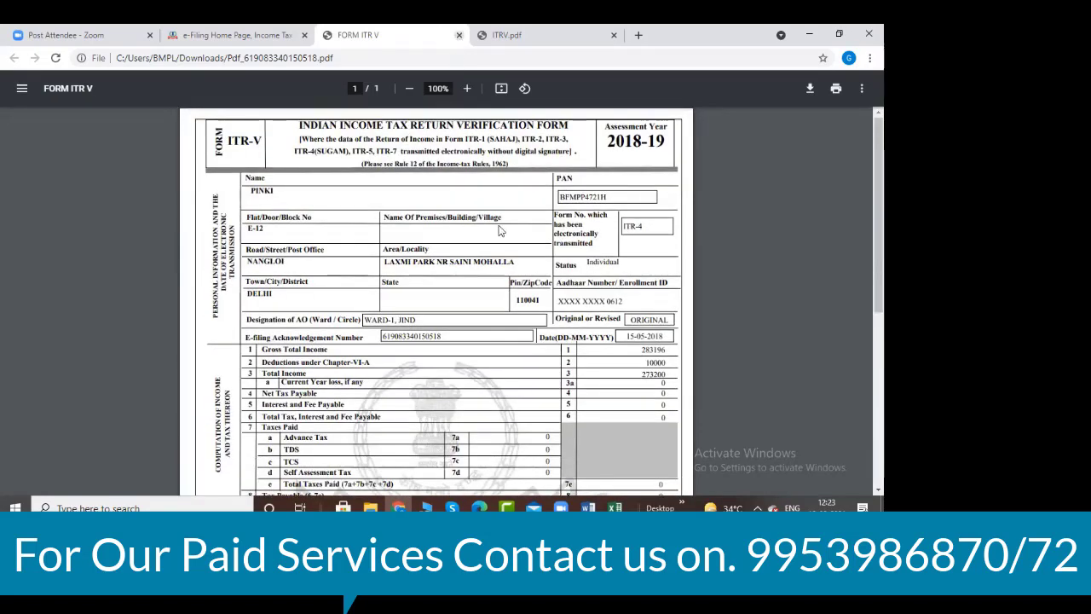
key("ctrl+w")
- Start e-verifying the A.Y. 2018-19 return and examine its condonation request form with the reason for delay
scroll(442, 313, "down", 3)
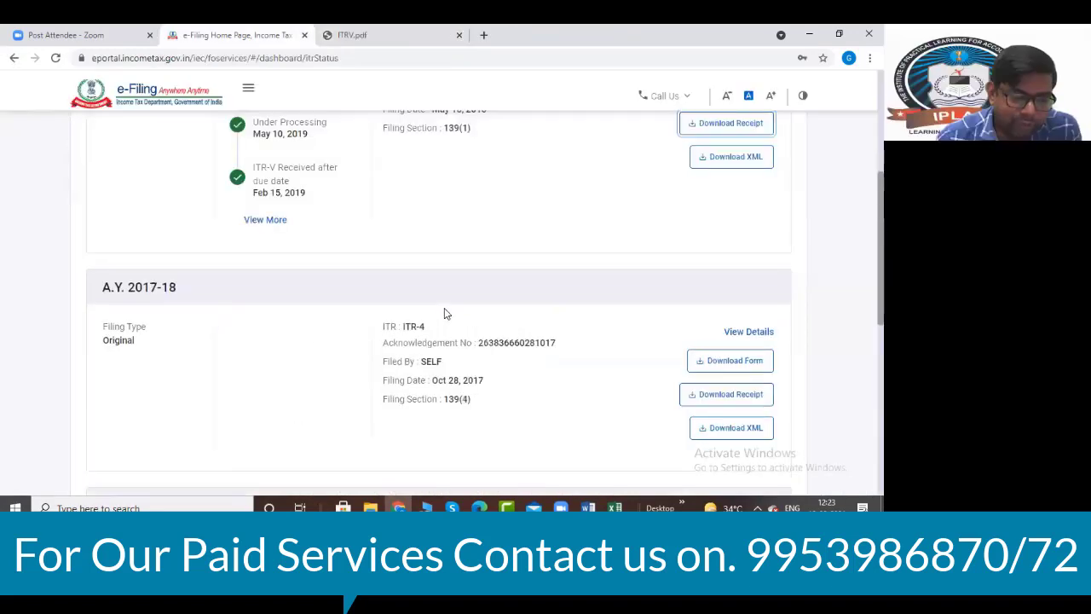
scroll(445, 313, "up", 4)
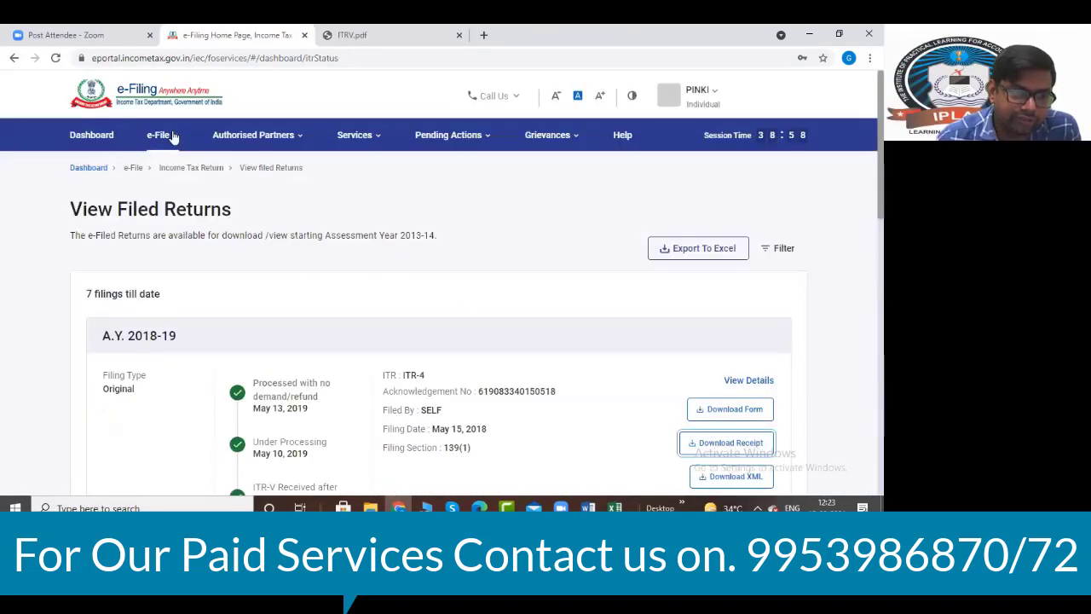
left_click(173, 138)
mouse_move(309, 178)
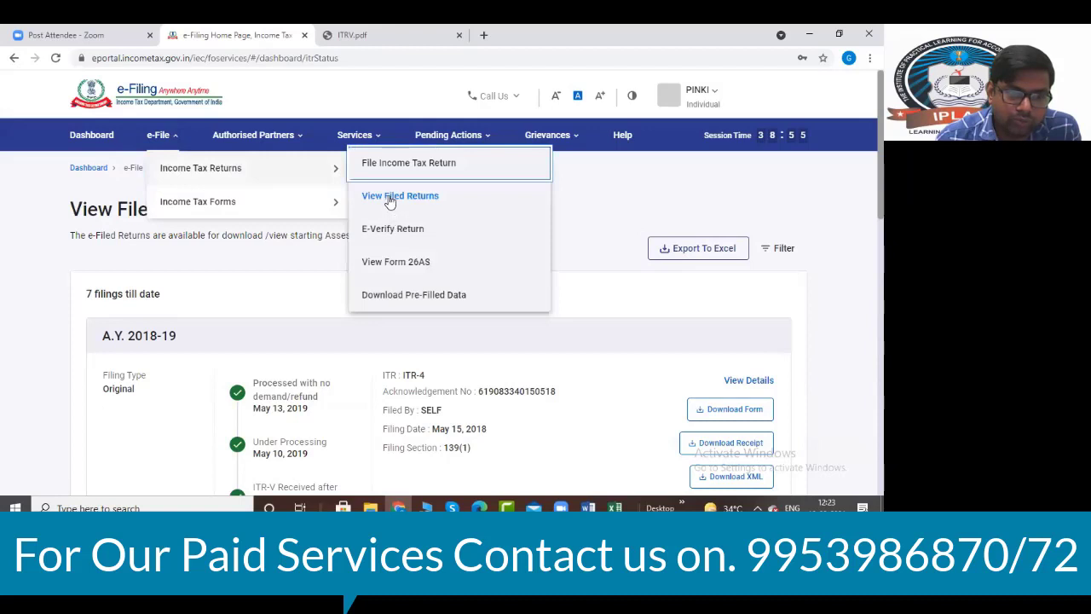
left_click(393, 230)
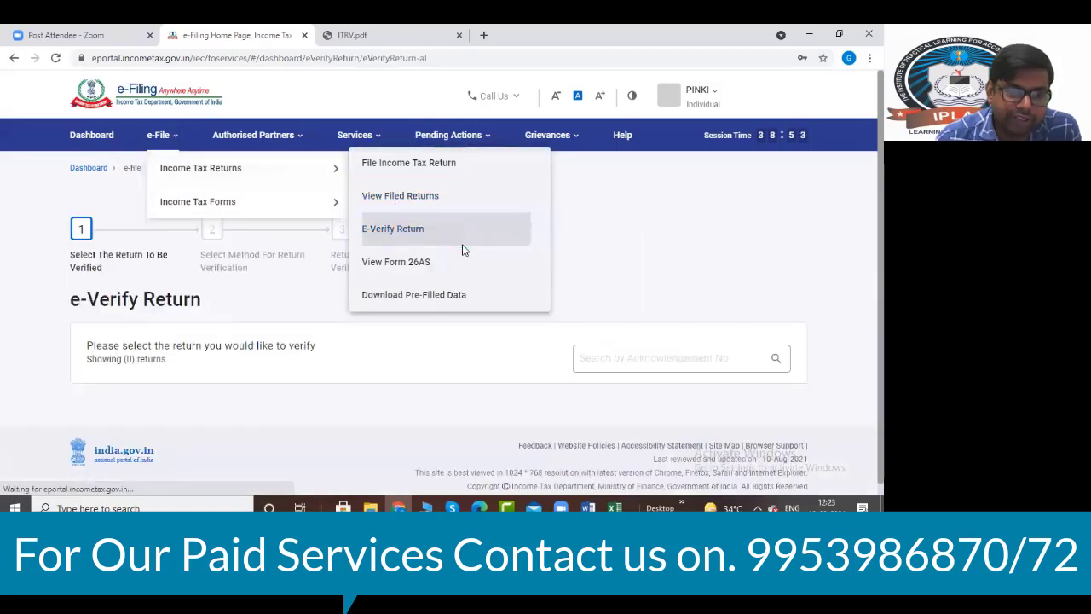
scroll(429, 247, "down", 3)
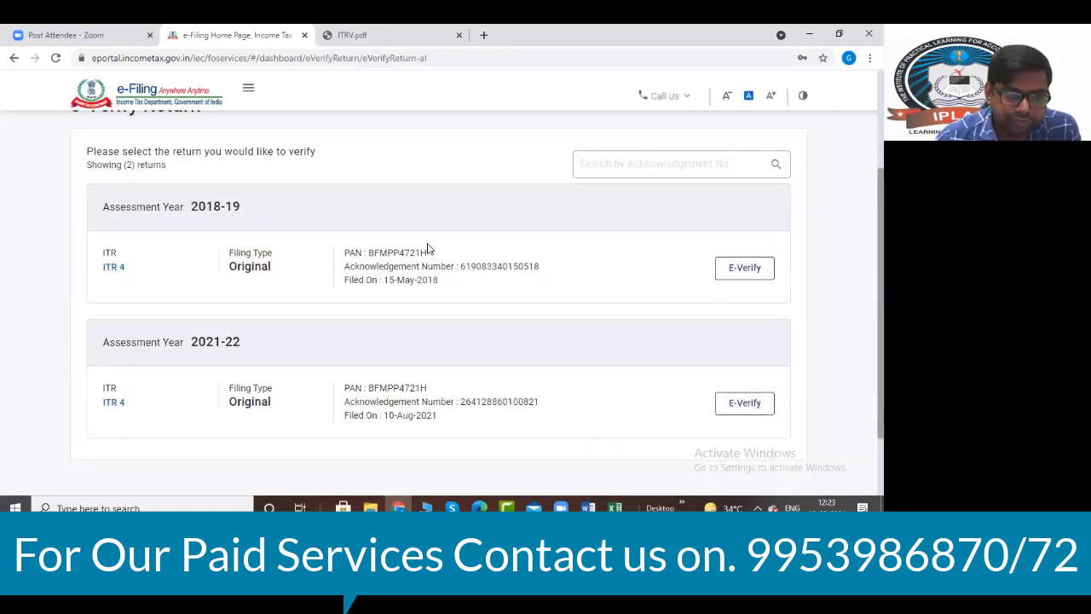
left_click(744, 268)
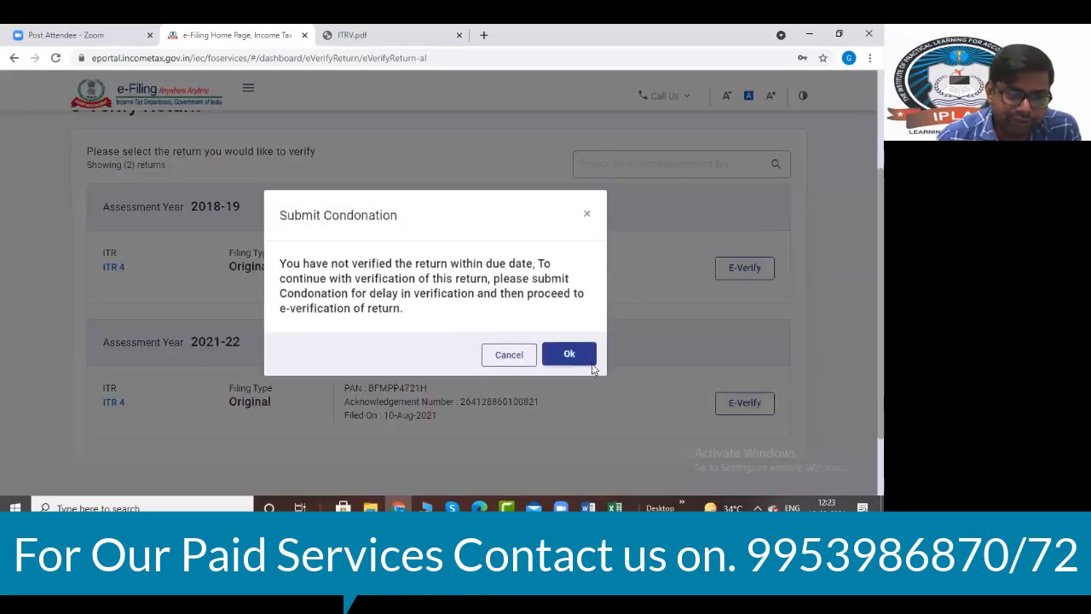
key("Escape")
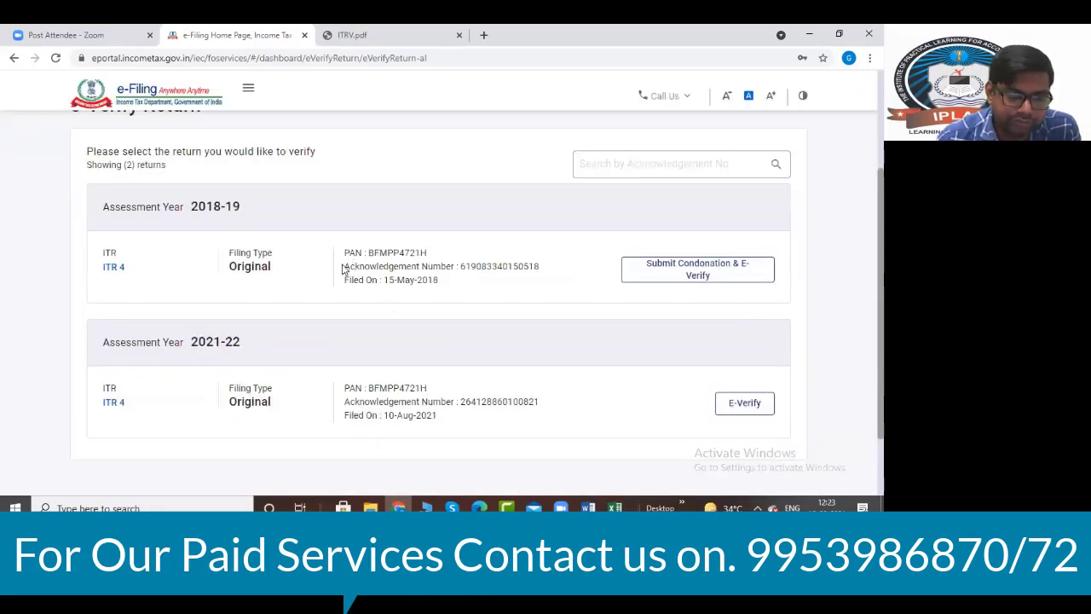
left_click(708, 274)
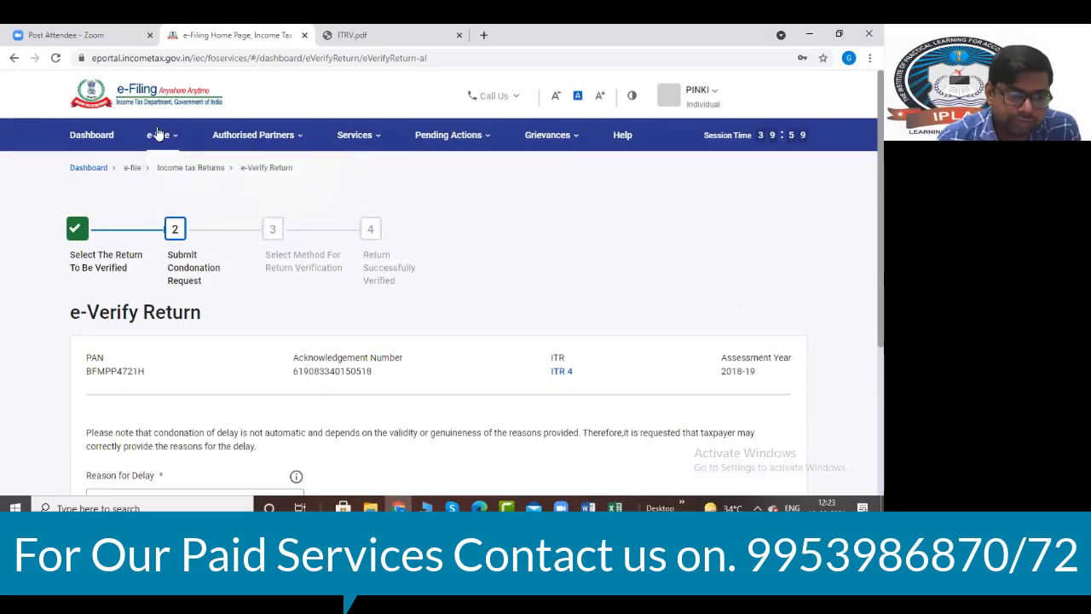
scroll(331, 244, "down", 3)
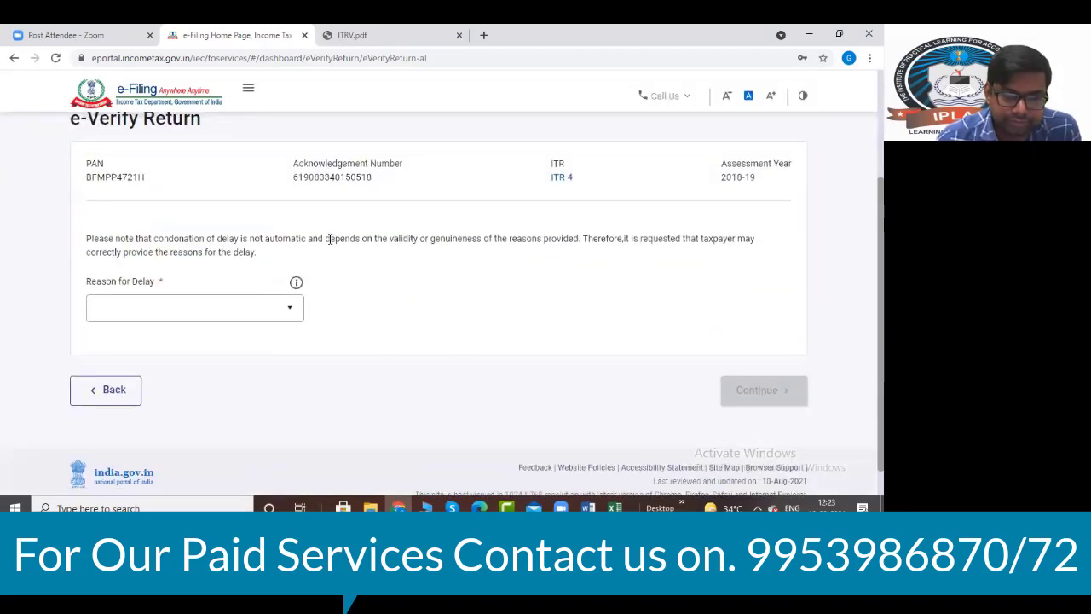
scroll(330, 245, "up", 3)
- Return to the filed income tax returns and check the filing status of the A.Y. 2021-22 return
mouse_move(170, 142)
mouse_move(188, 176)
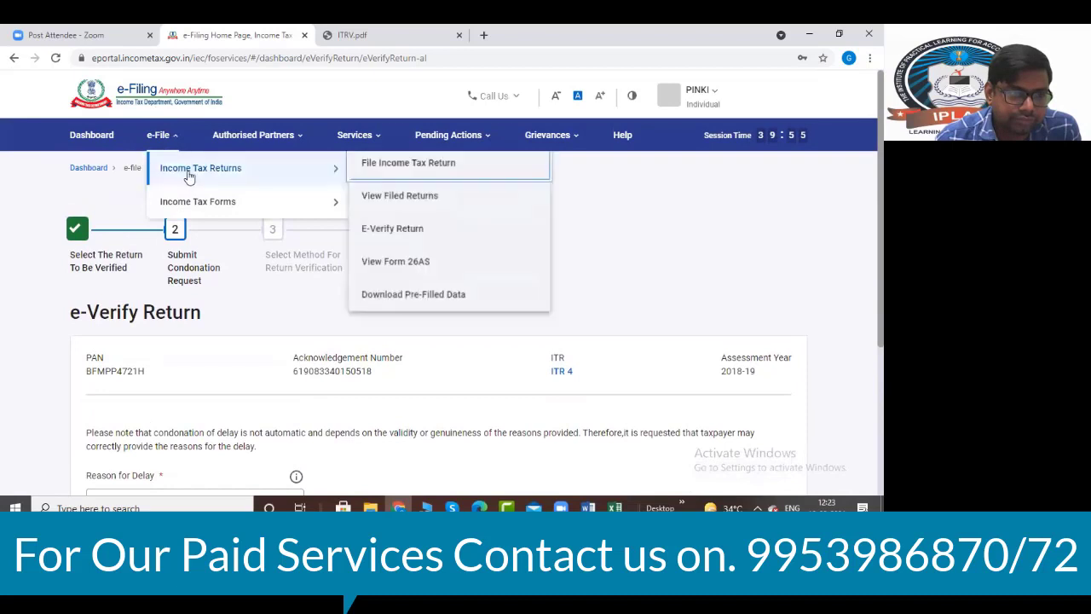
left_click(397, 197)
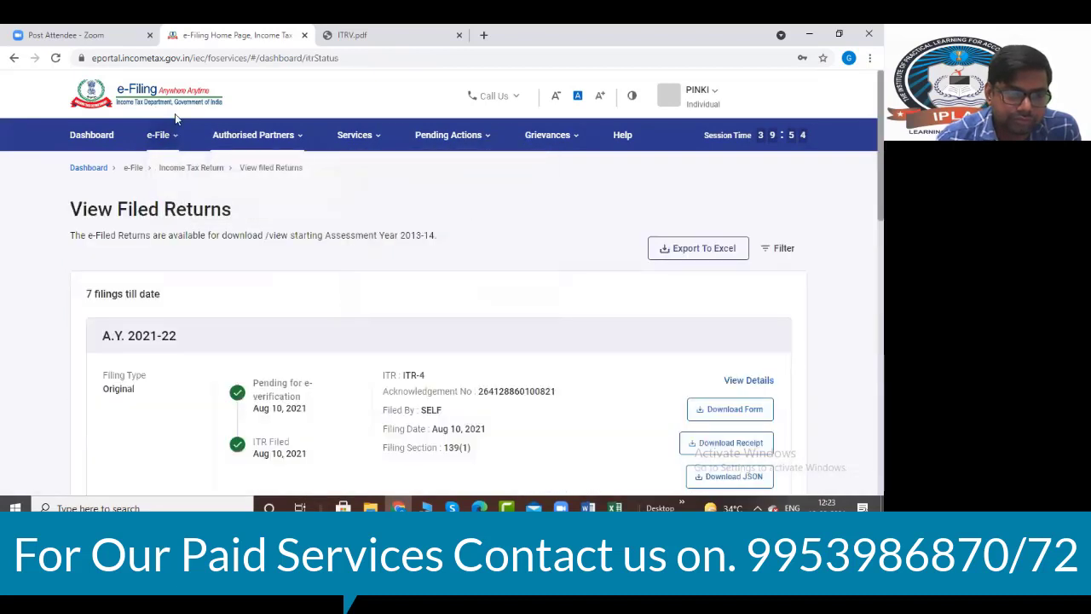
mouse_move(171, 143)
mouse_move(200, 168)
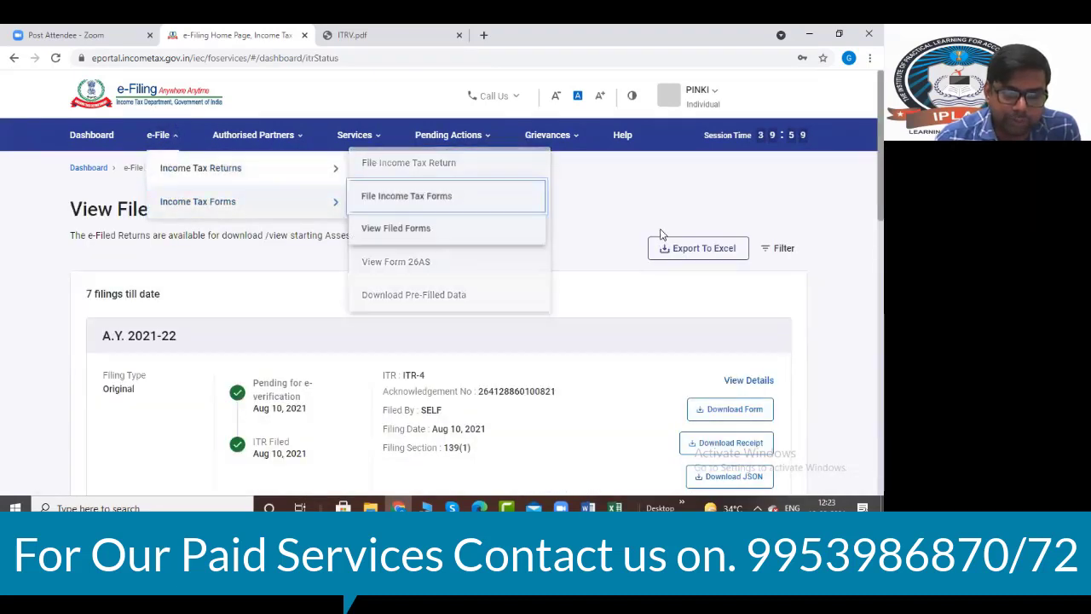
scroll(383, 204, "down", 2)
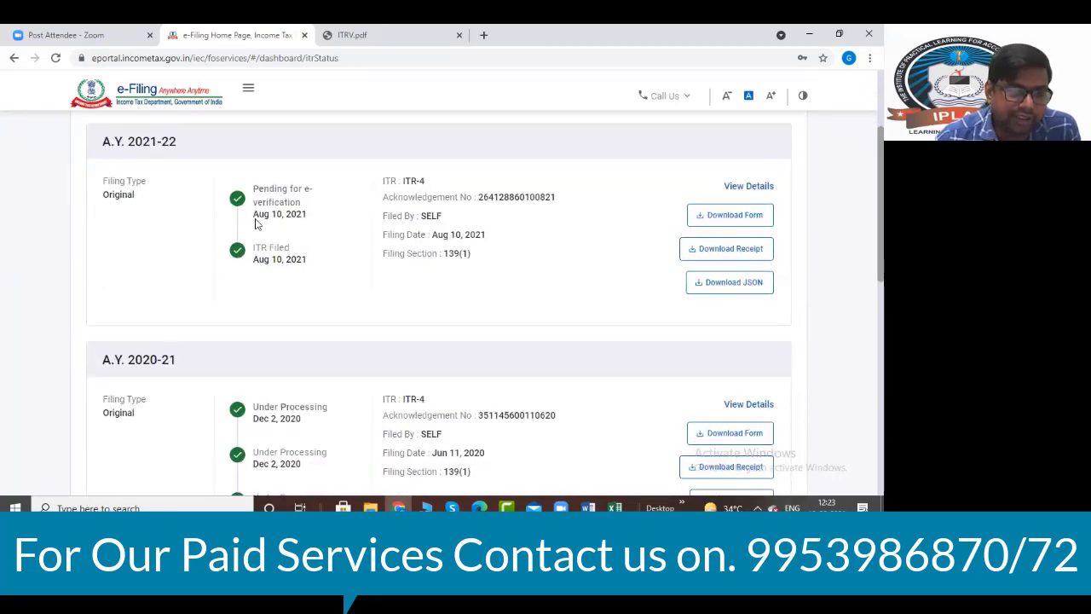
scroll(257, 220, "up", 3)
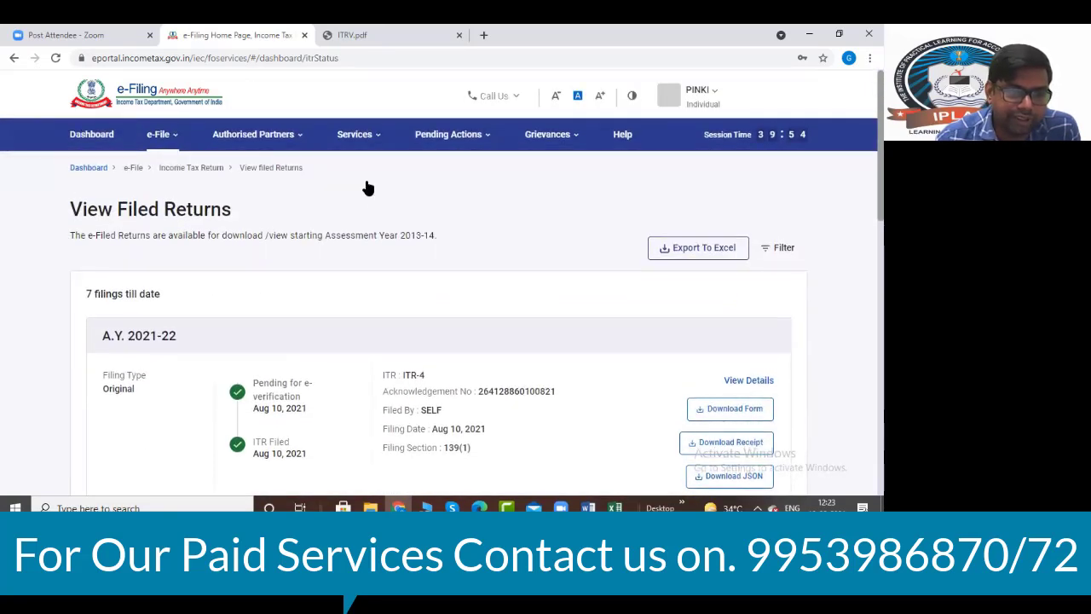
- Try to e-verify the A.Y. 2021-22 return with an OTP on the Aadhaar-registered mobile number, agreeing to validate the Aadhaar details
left_click(428, 230)
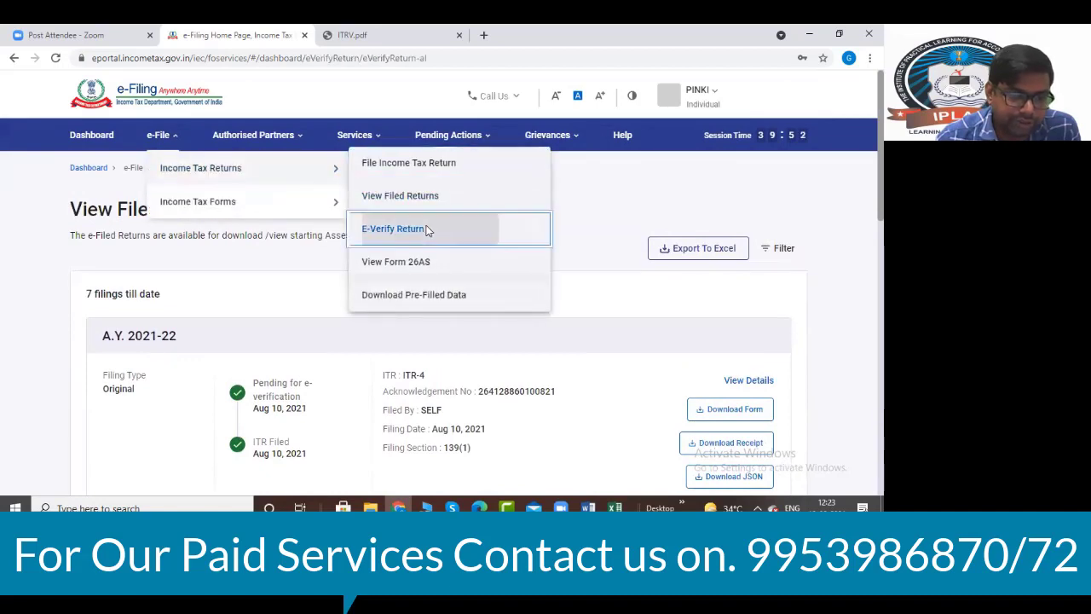
scroll(767, 323, "down", 4)
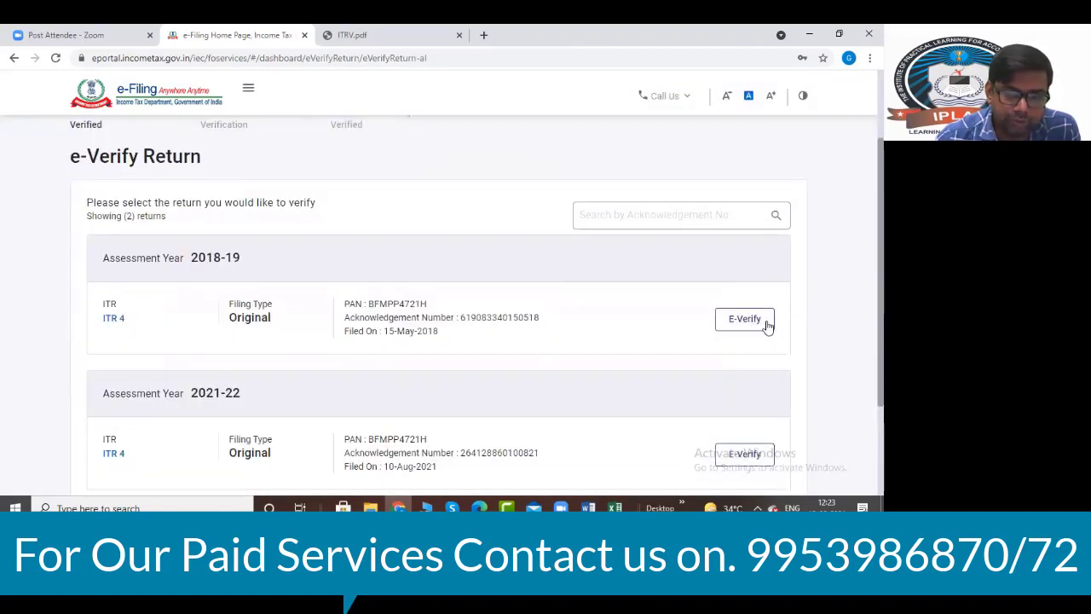
left_click(744, 329)
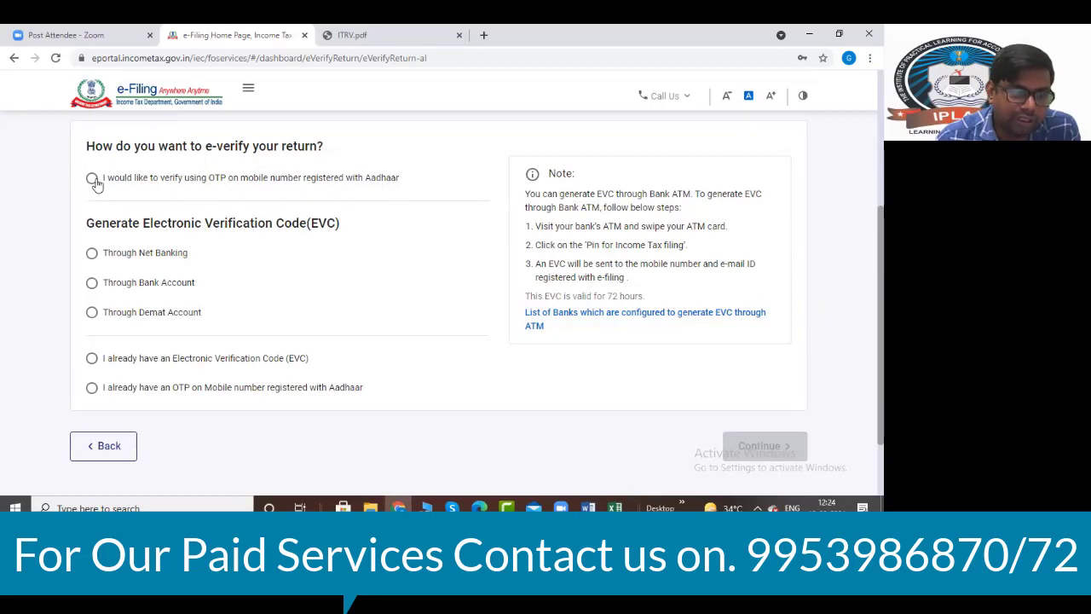
left_click(91, 177)
left_click(767, 446)
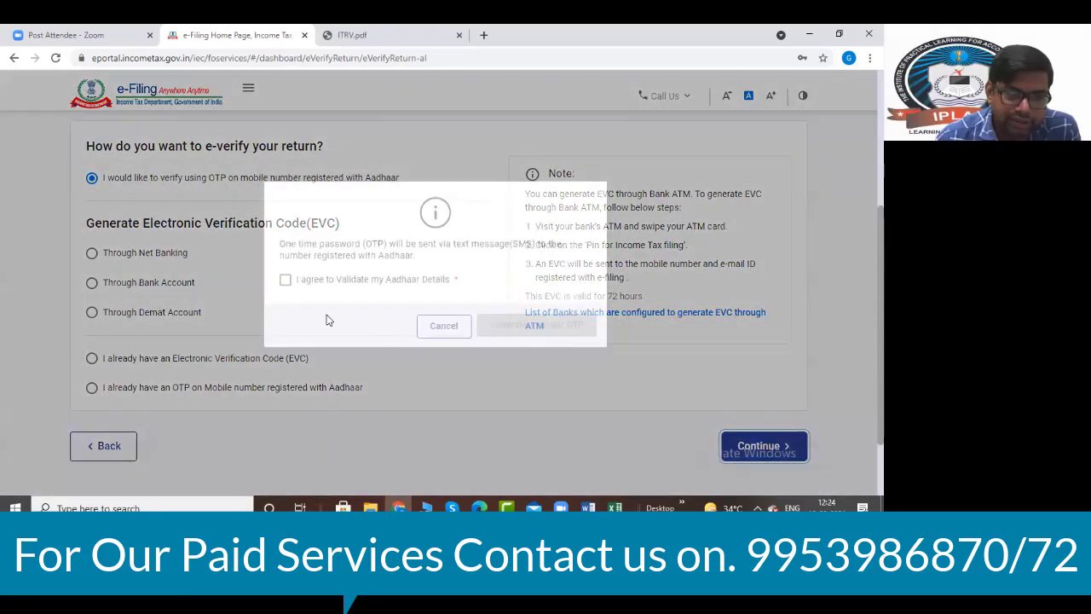
key("space")
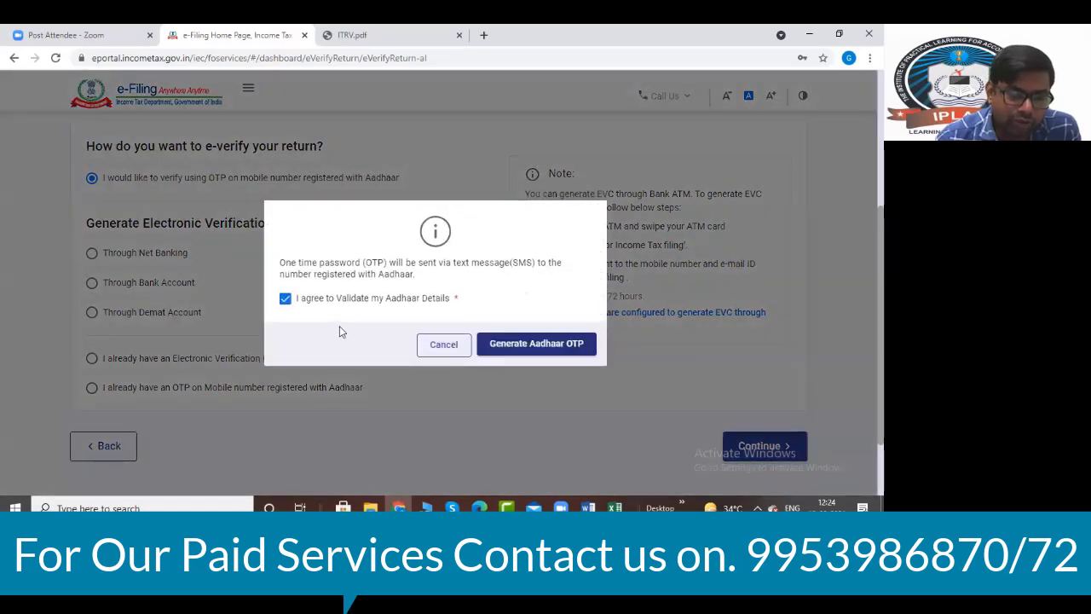
key("Return")
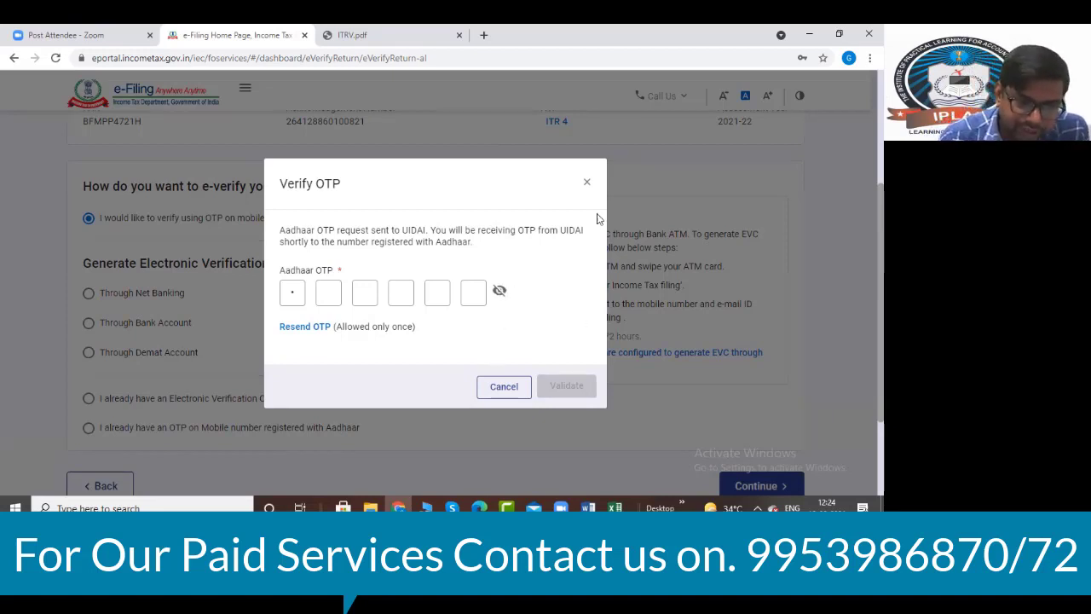
left_click(504, 386)
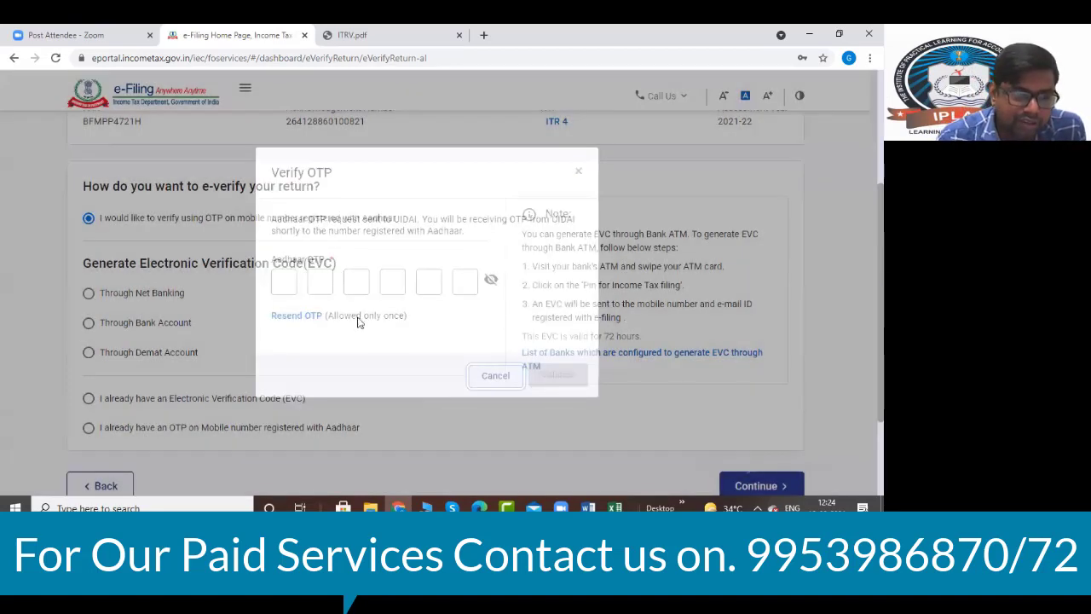
- Look over the remaining e-verification methods for the A.Y. 2021-22 return and go back to the filed returns
scroll(368, 319, "down", 3)
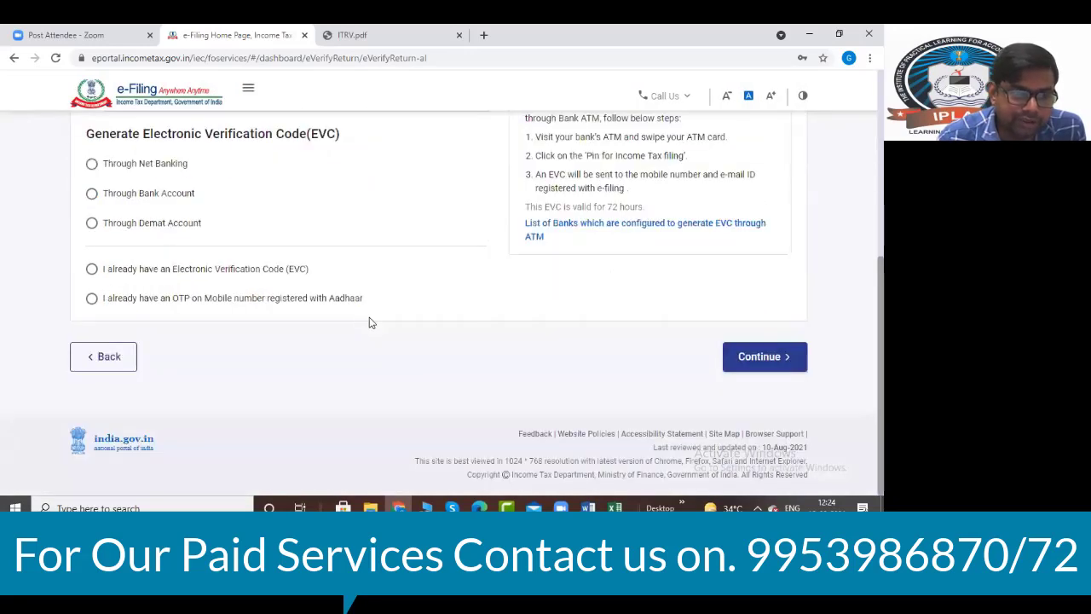
scroll(368, 319, "up", 5)
left_click(159, 135)
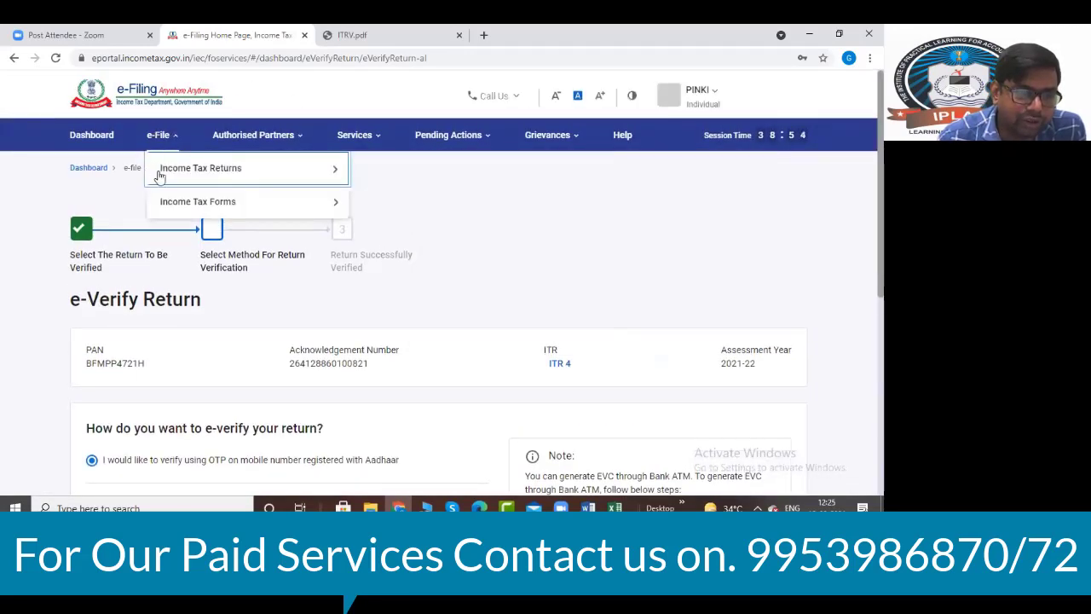
mouse_move(162, 173)
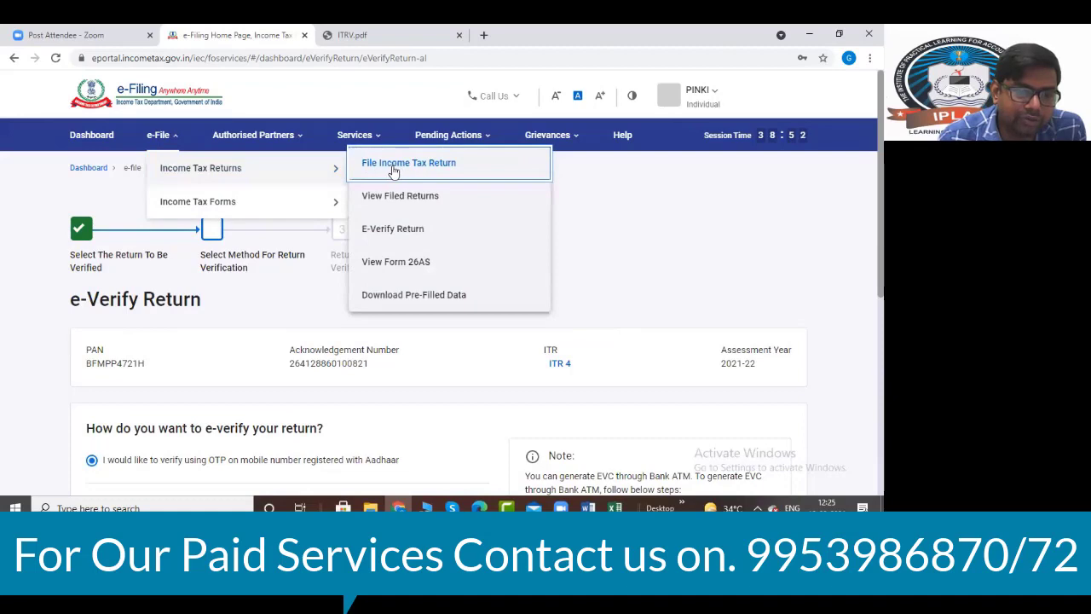
left_click(405, 197)
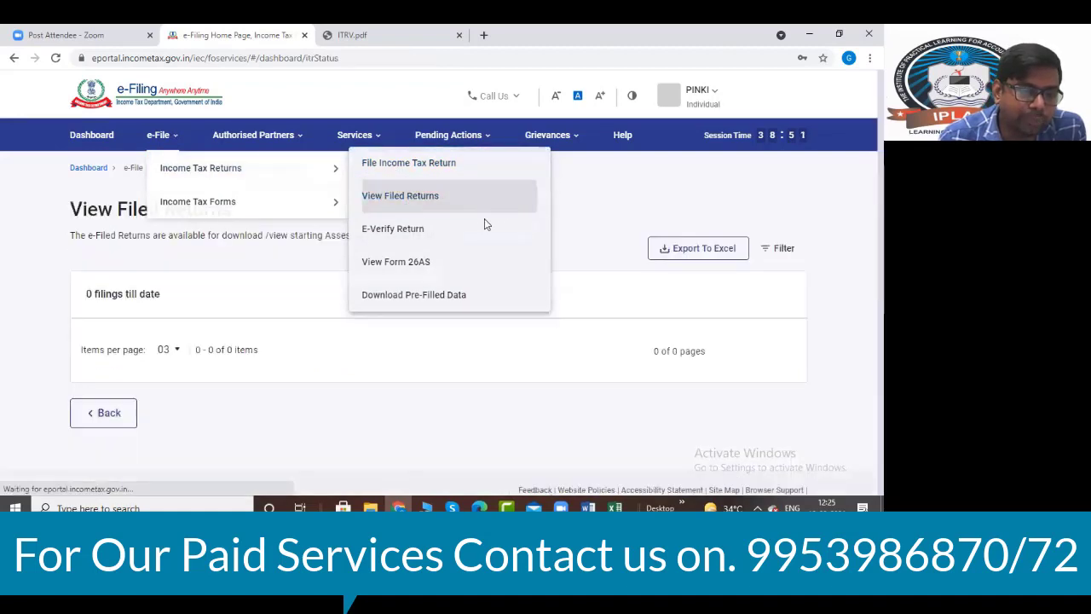
- Compare the A.Y. 2021-22, 2020-21 and 2019-20 filings and their statuses, highlighting each assessment year heading
scroll(431, 258, "down", 3)
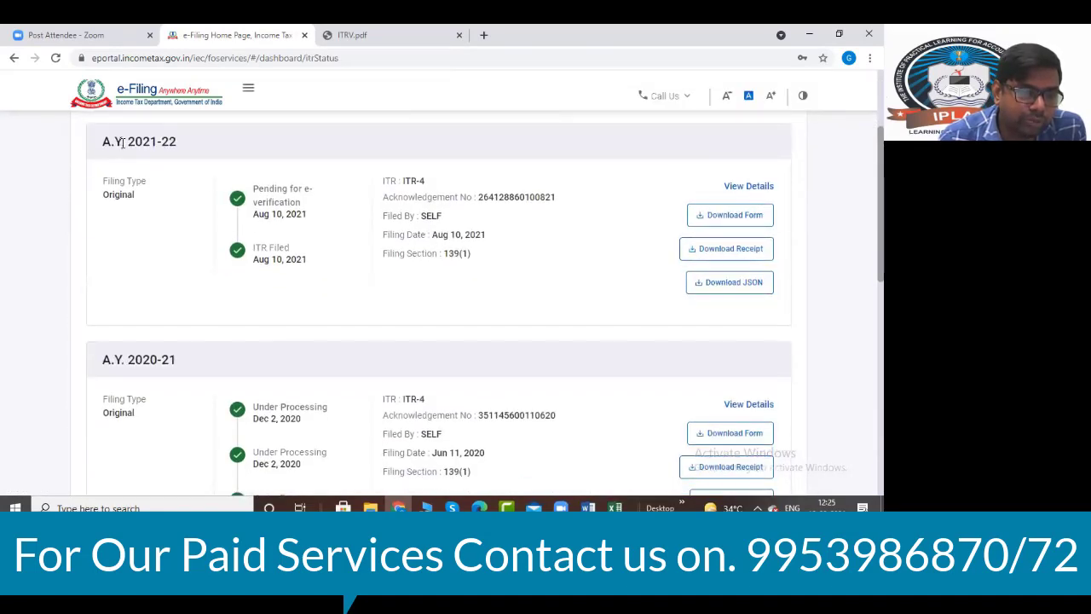
left_click_drag(124, 142, 198, 145)
scroll(219, 204, "down", 3)
left_click_drag(134, 165, 206, 167)
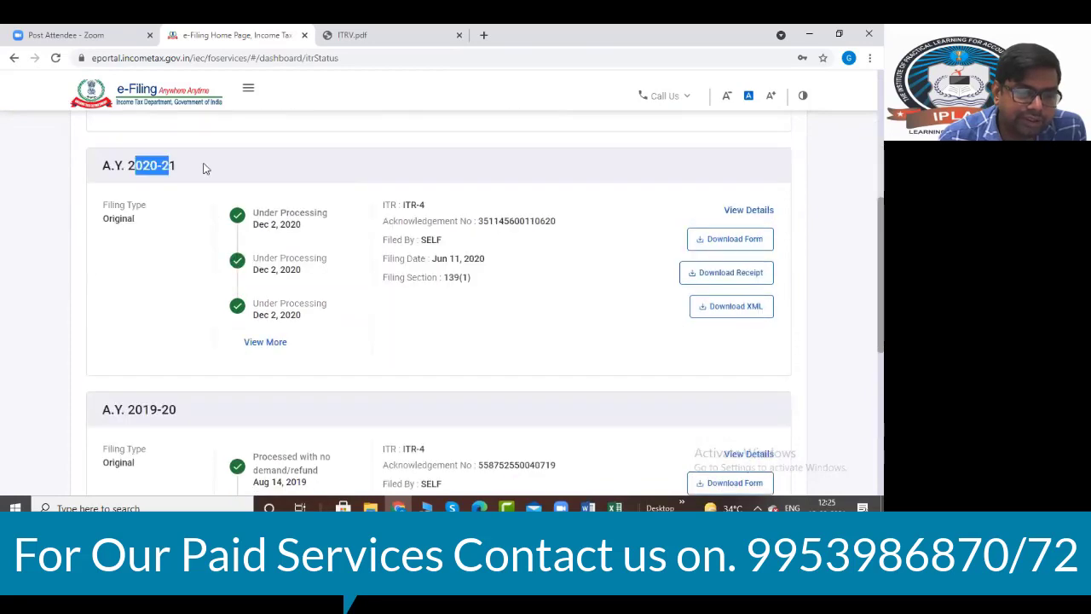
scroll(213, 185, "down", 1)
scroll(213, 185, "down", 3)
left_click_drag(110, 212, 258, 212)
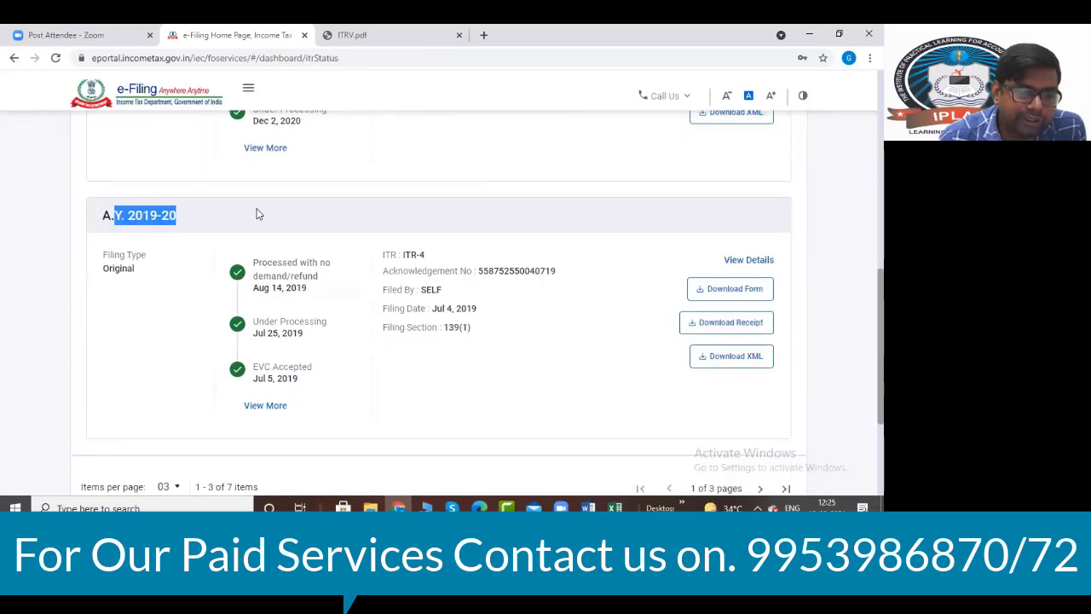
scroll(258, 213, "down", 3)
scroll(258, 213, "up", 10)
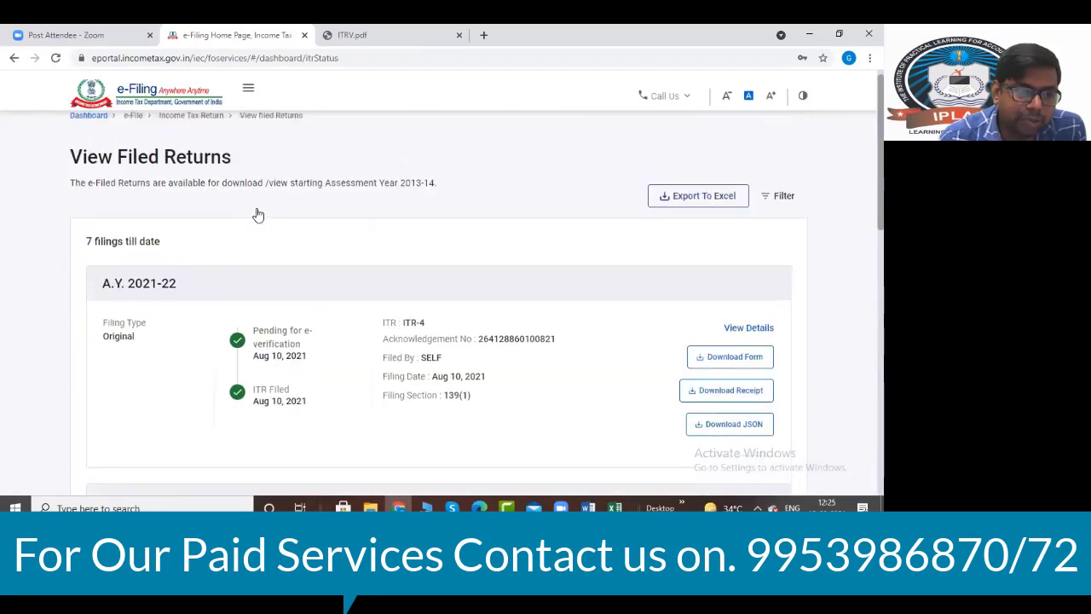
scroll(259, 214, "down", 4)
scroll(257, 213, "up", 5)
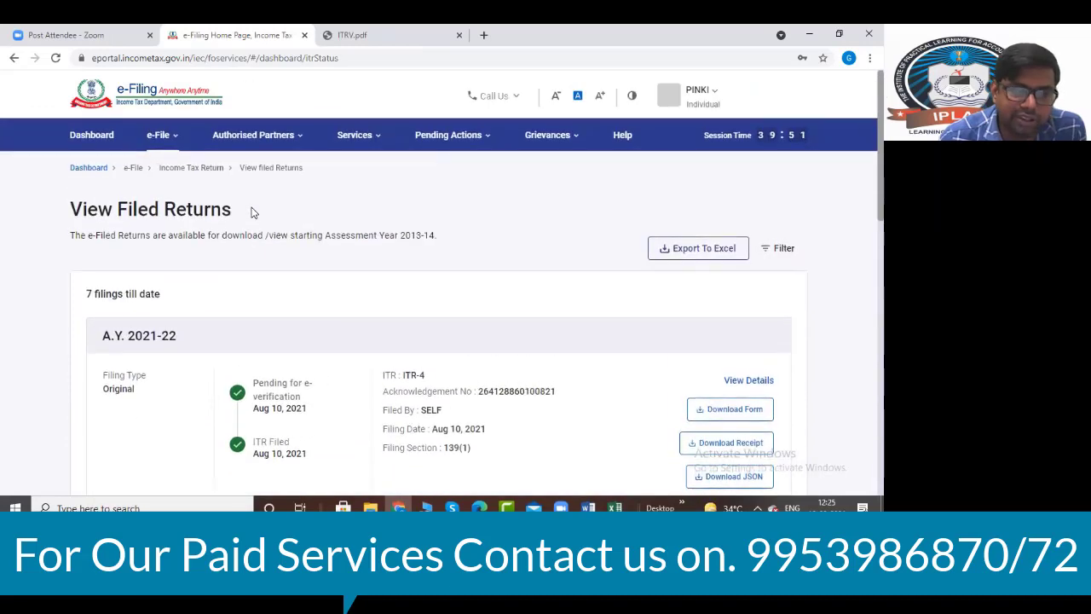